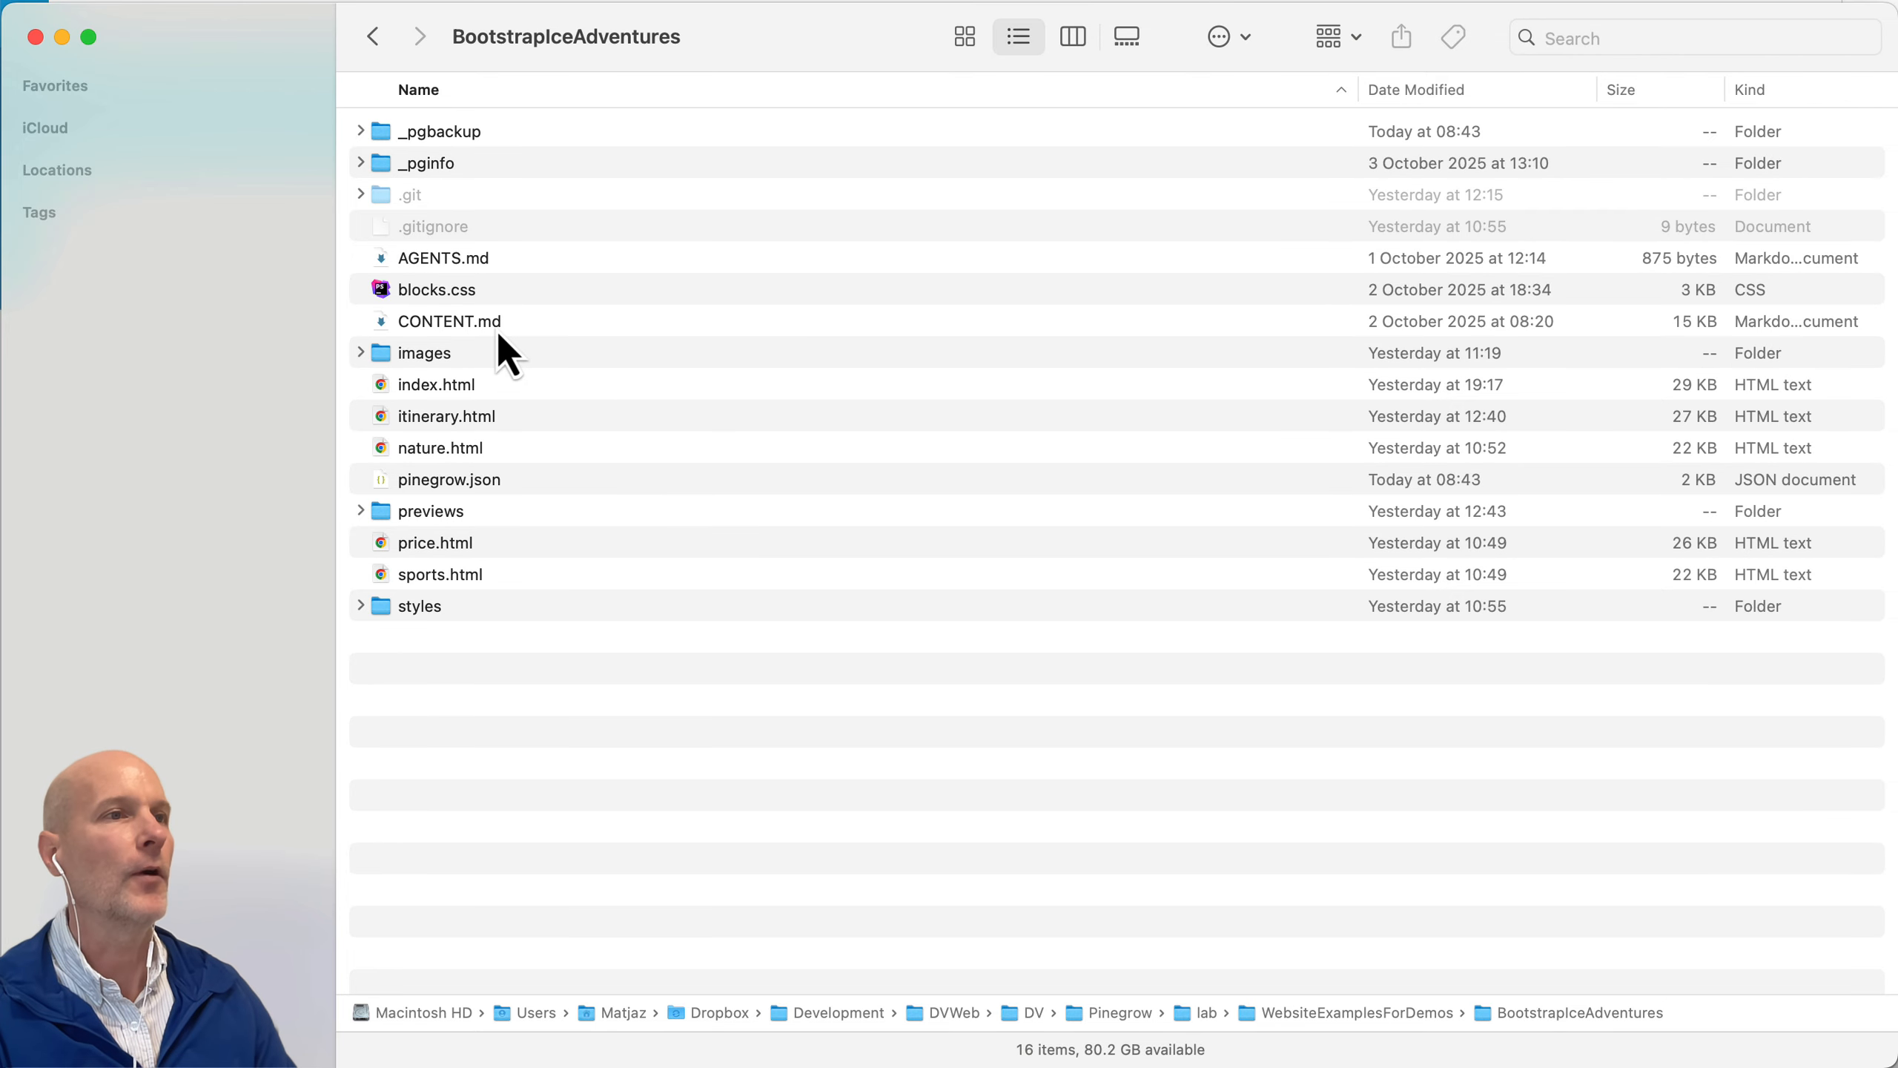
Step: Switch to Pinegrow Web Editor and open the BootstrapIceAdventures folder as a project
key(super+Tab)
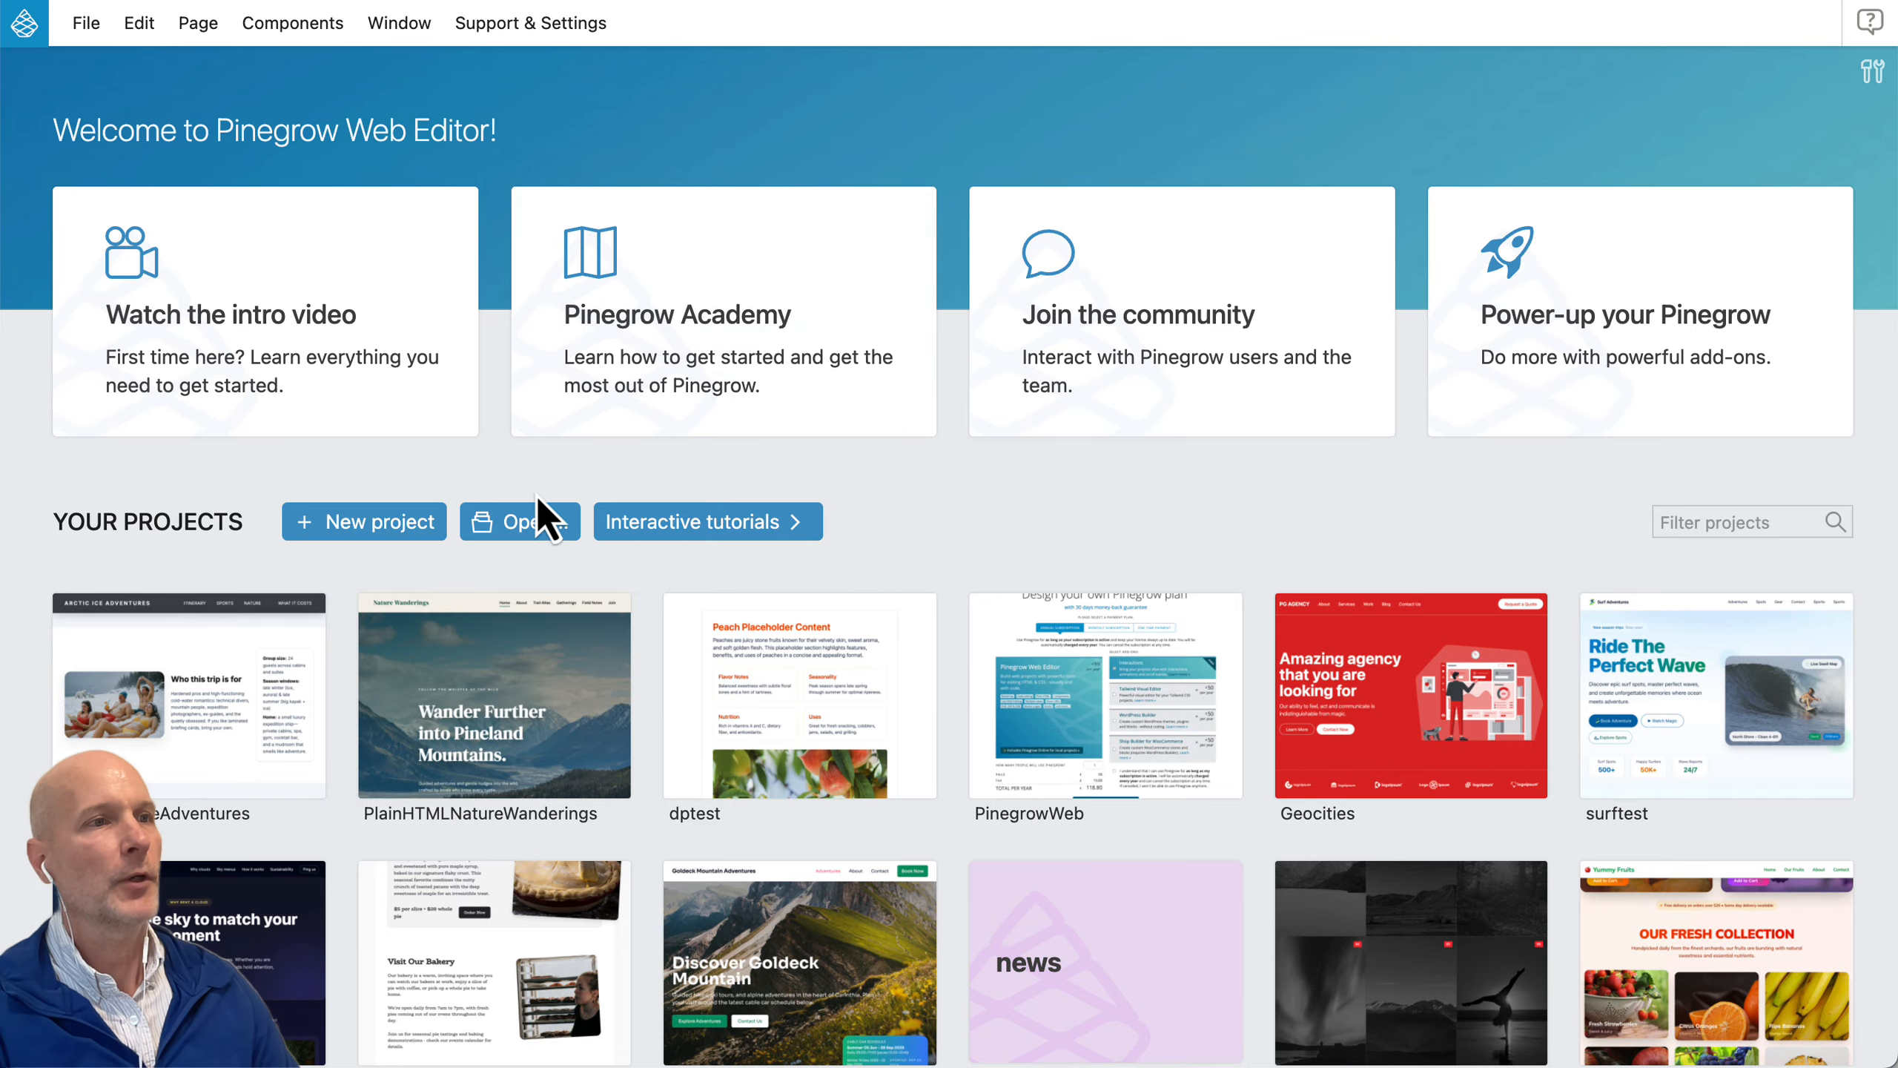
click(526, 523)
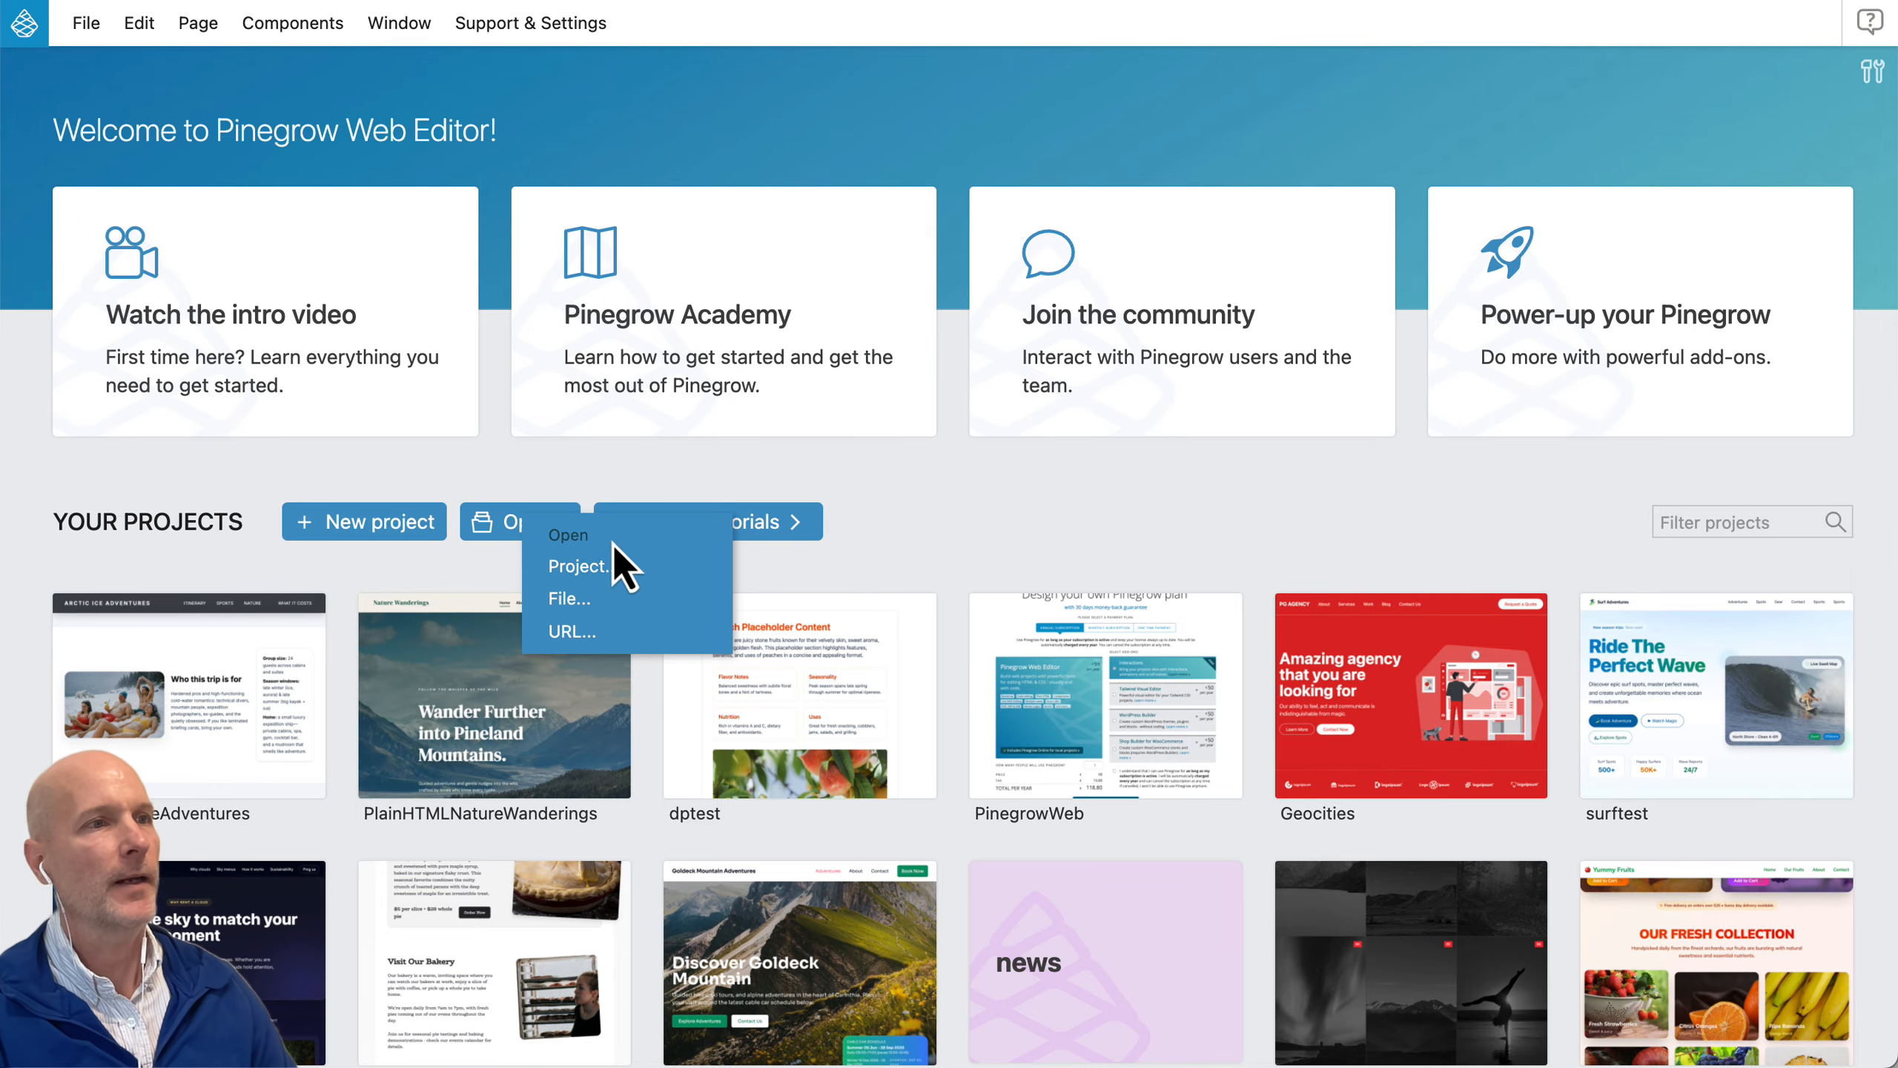
click(590, 566)
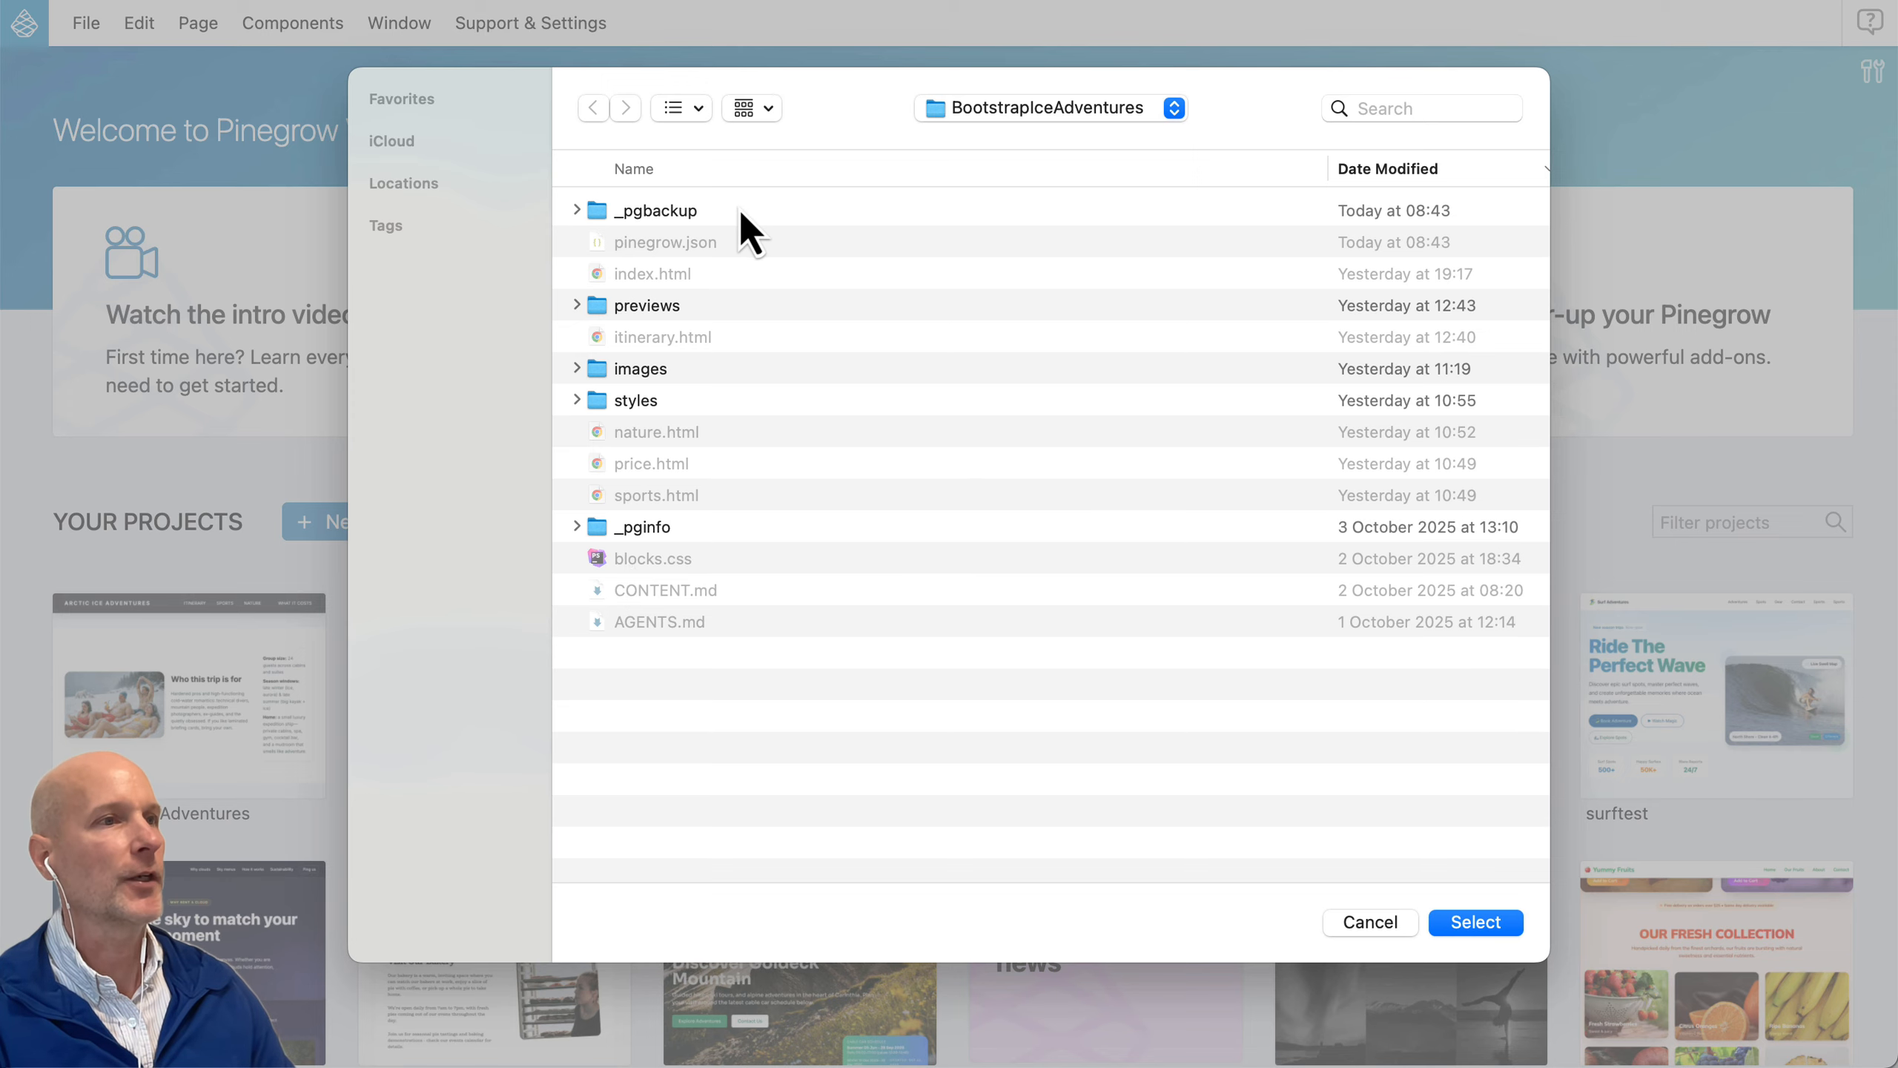
click(1462, 927)
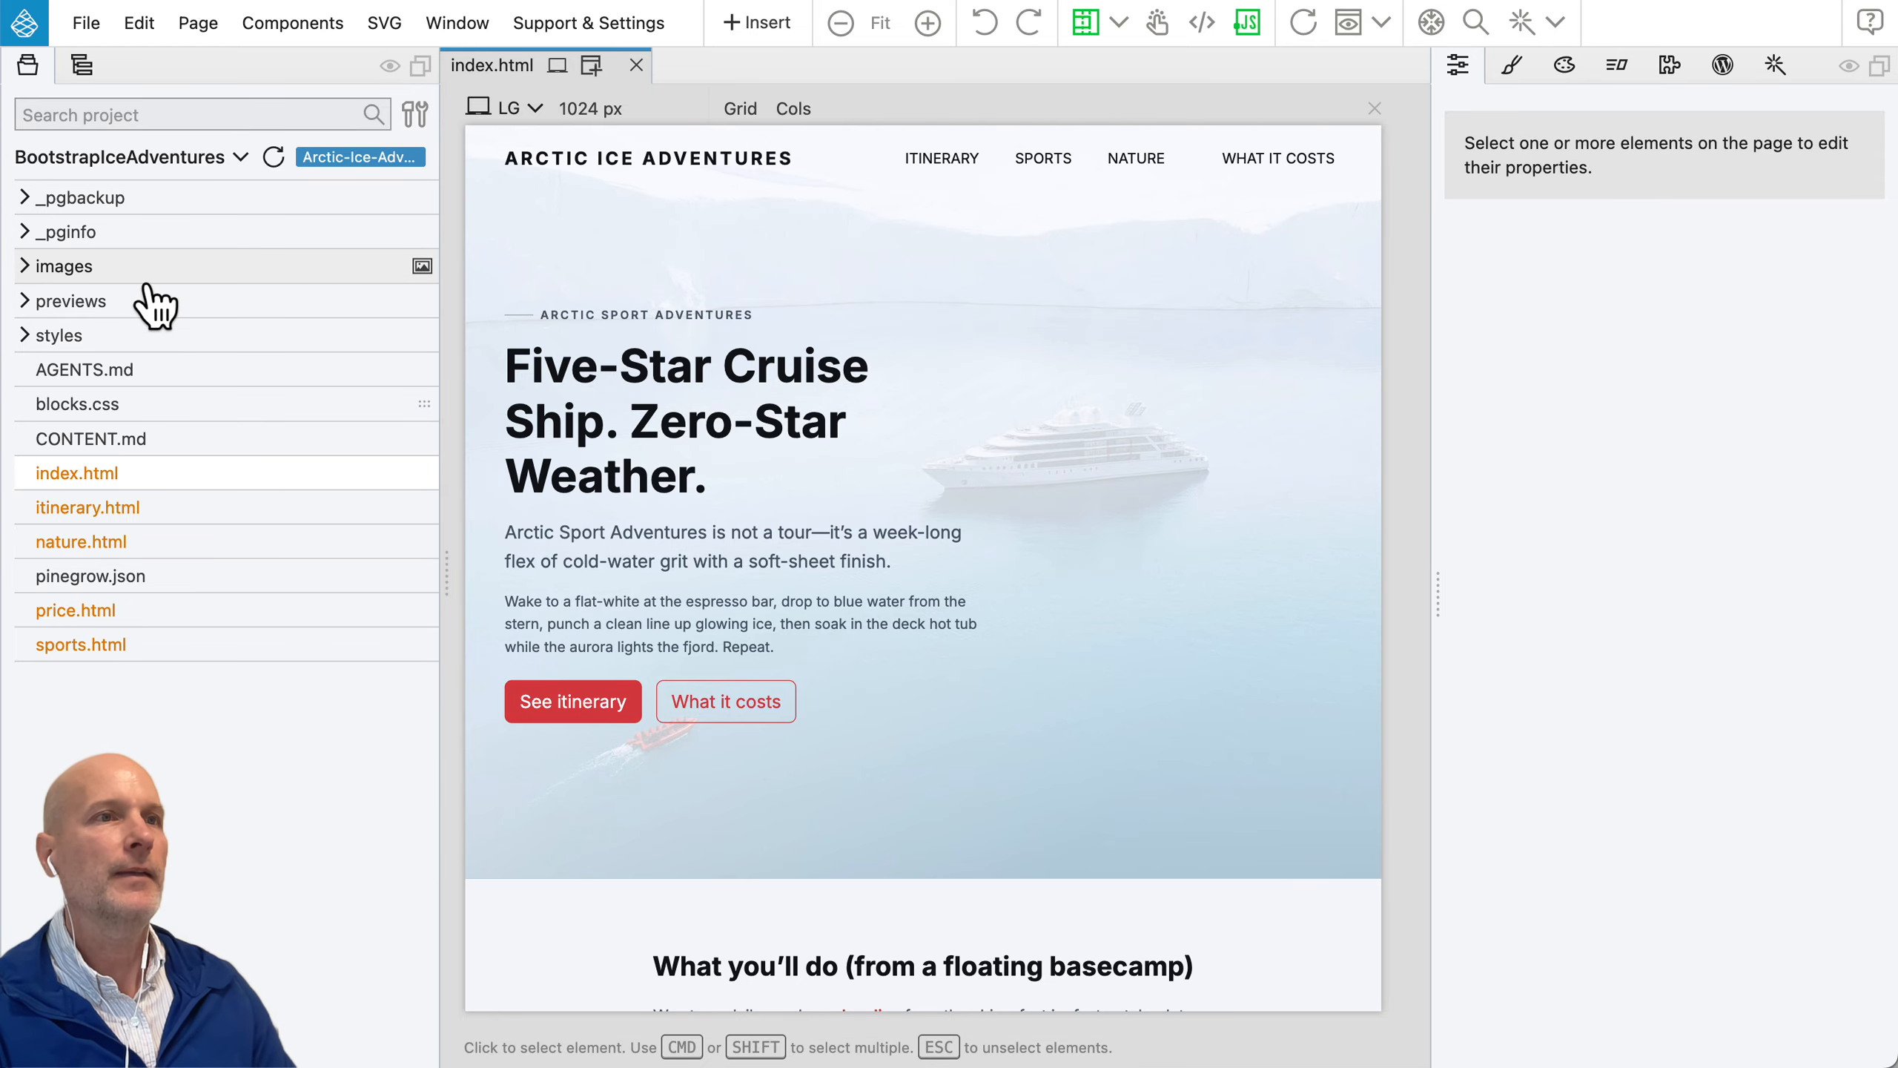
Step: Examine the project's images and styles folders and the file actions available for index.html
click(82, 269)
click(81, 271)
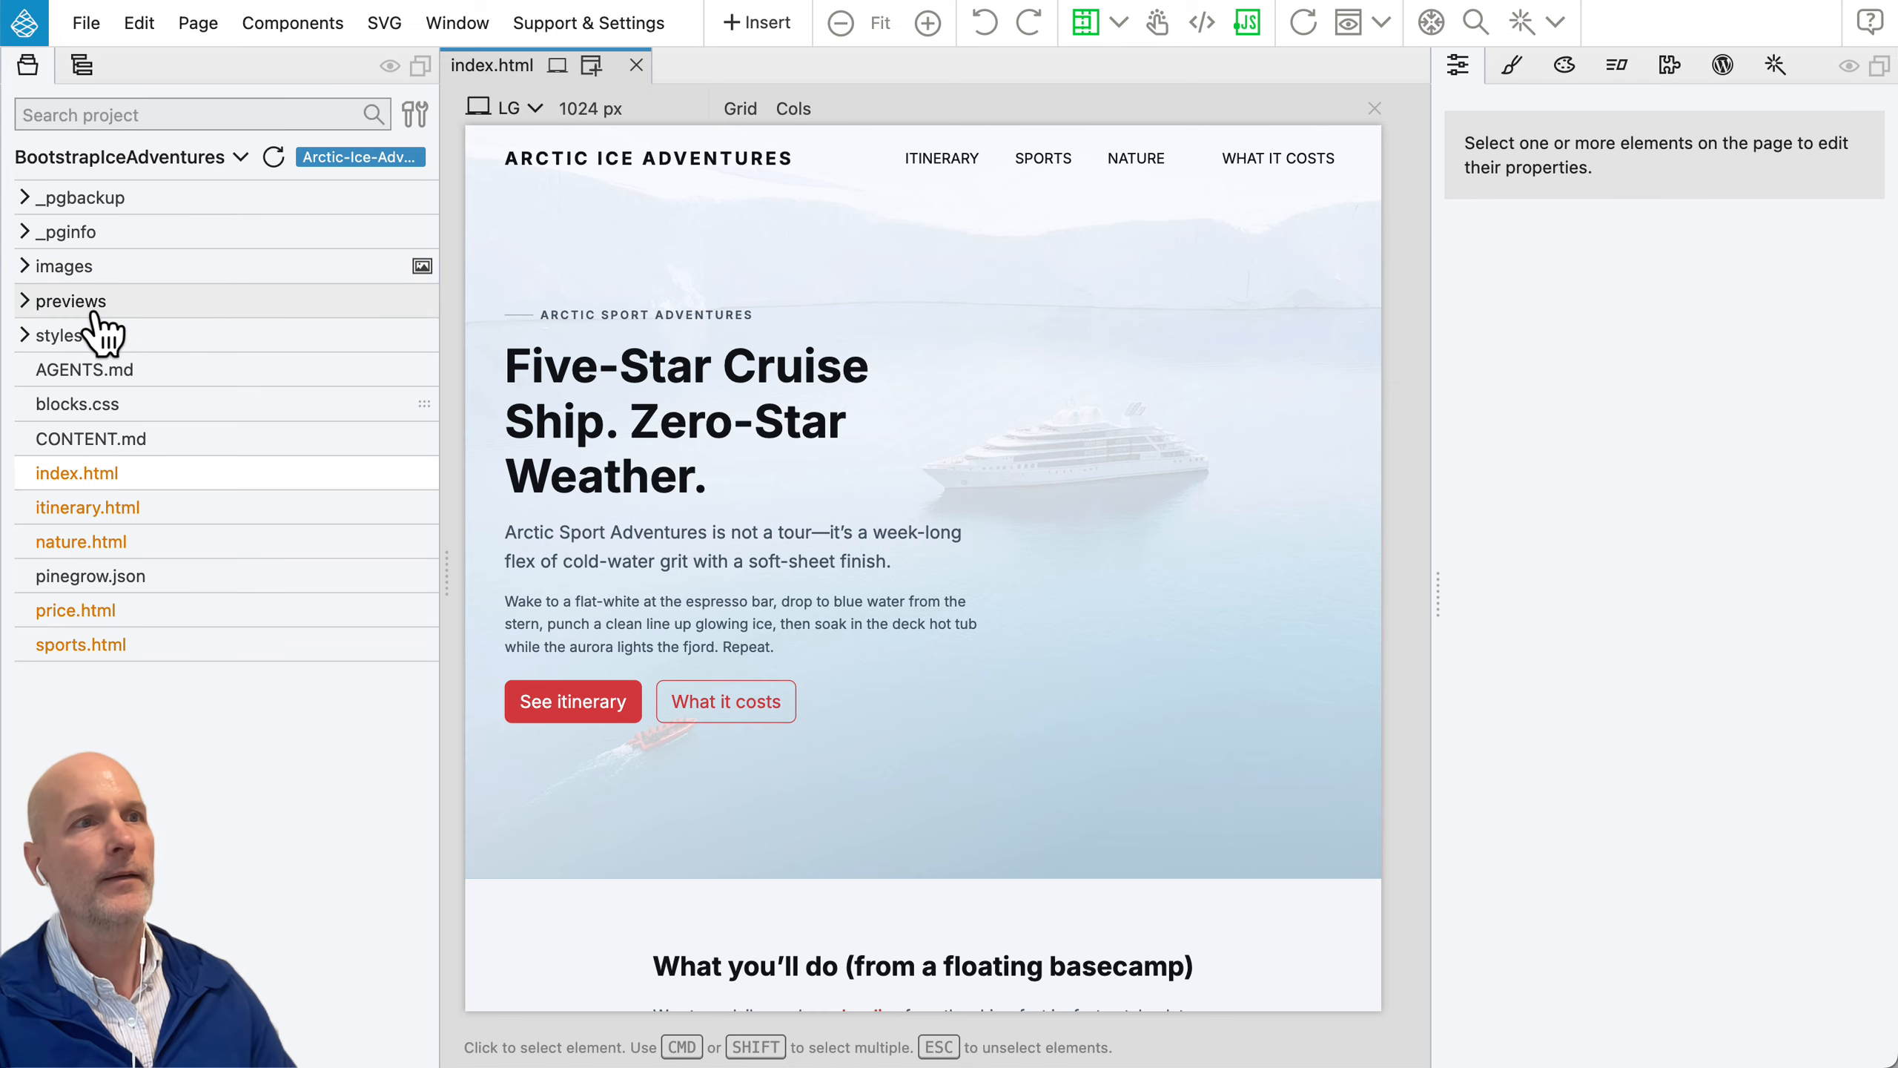
click(79, 337)
click(75, 336)
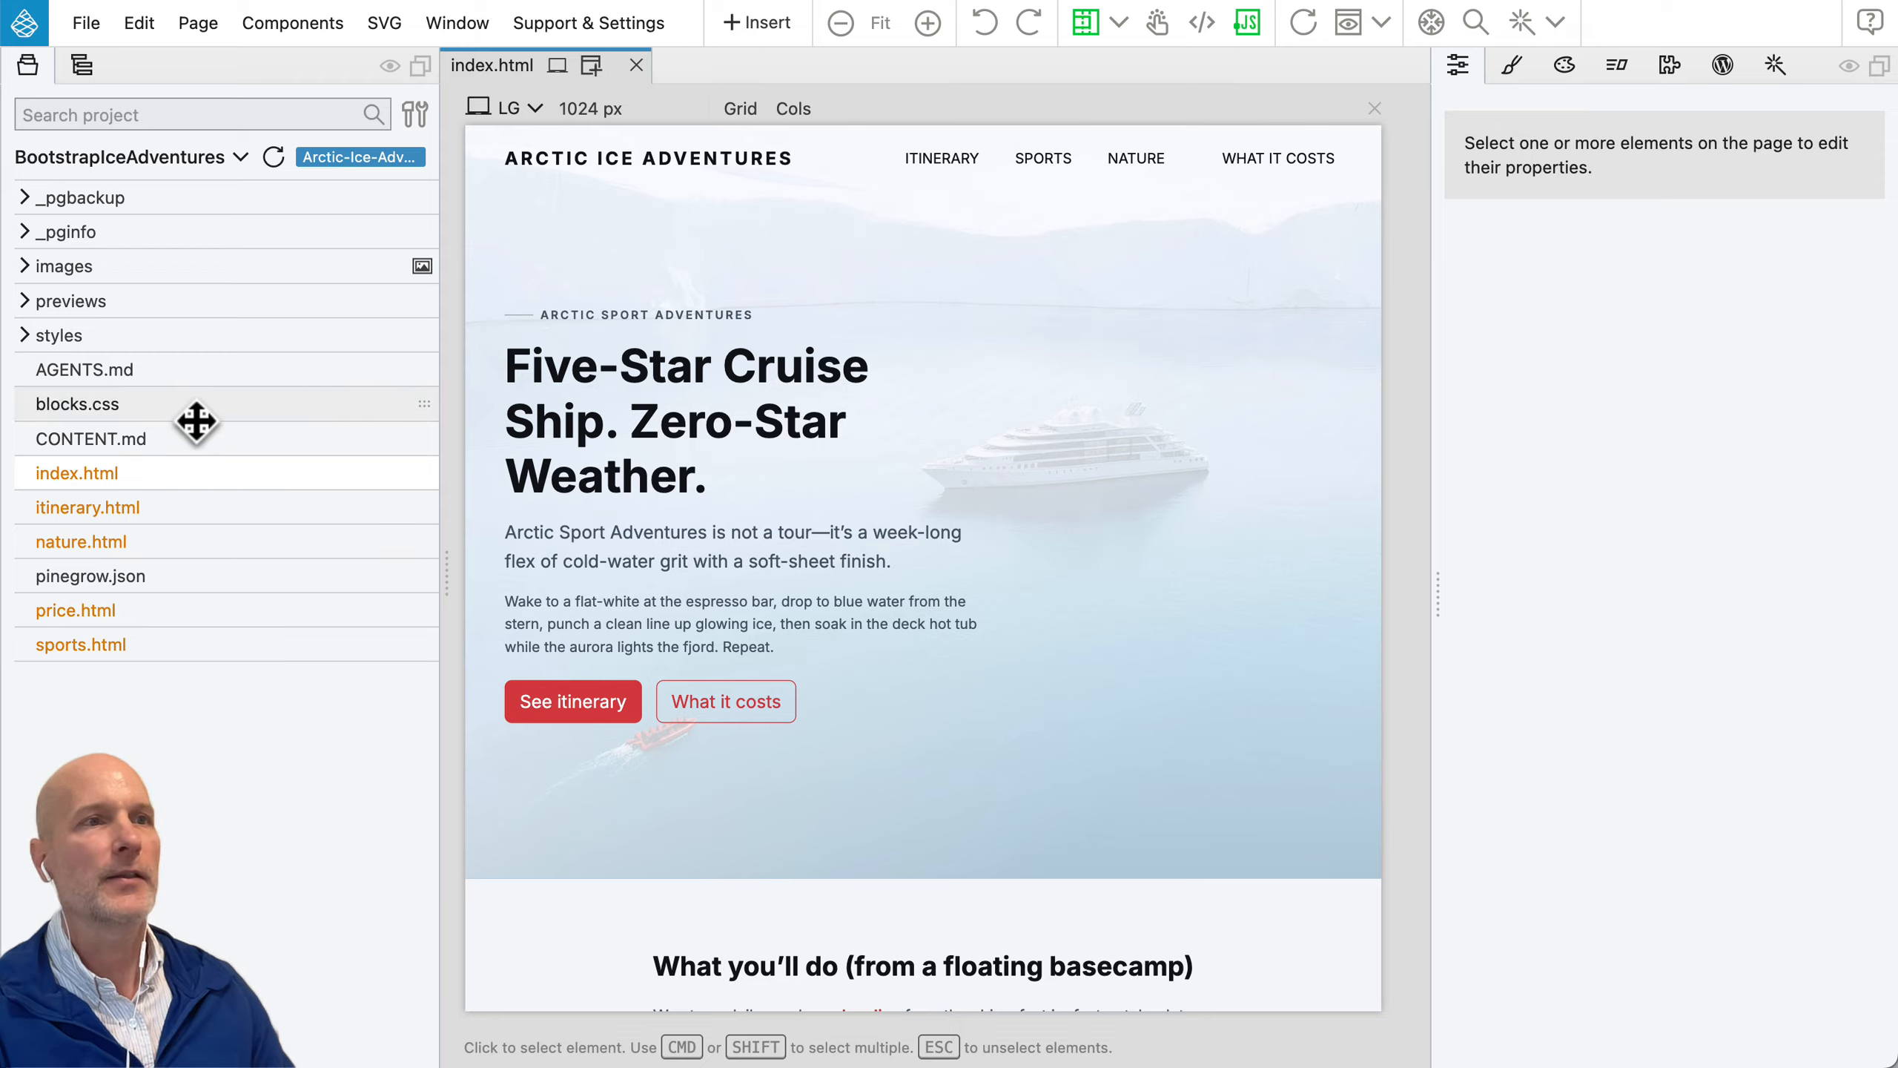
right_click(75, 474)
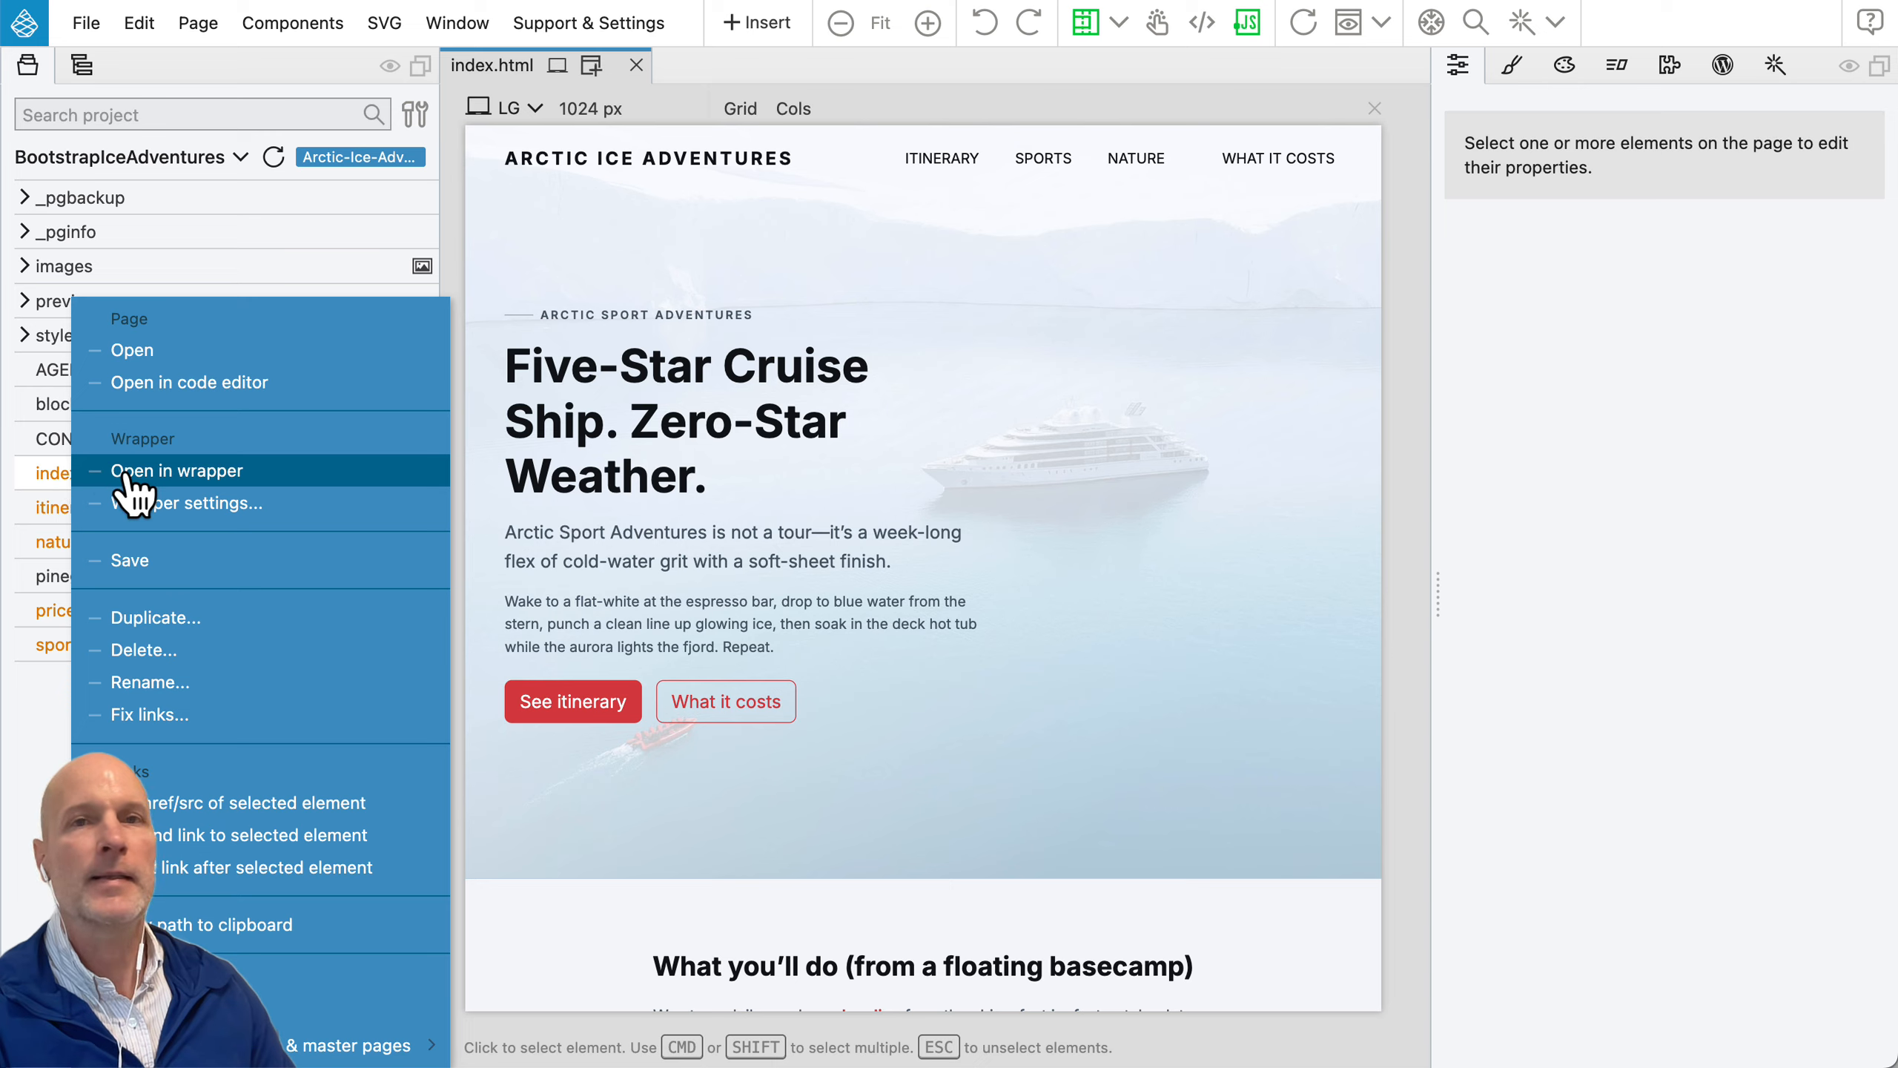
key(Escape)
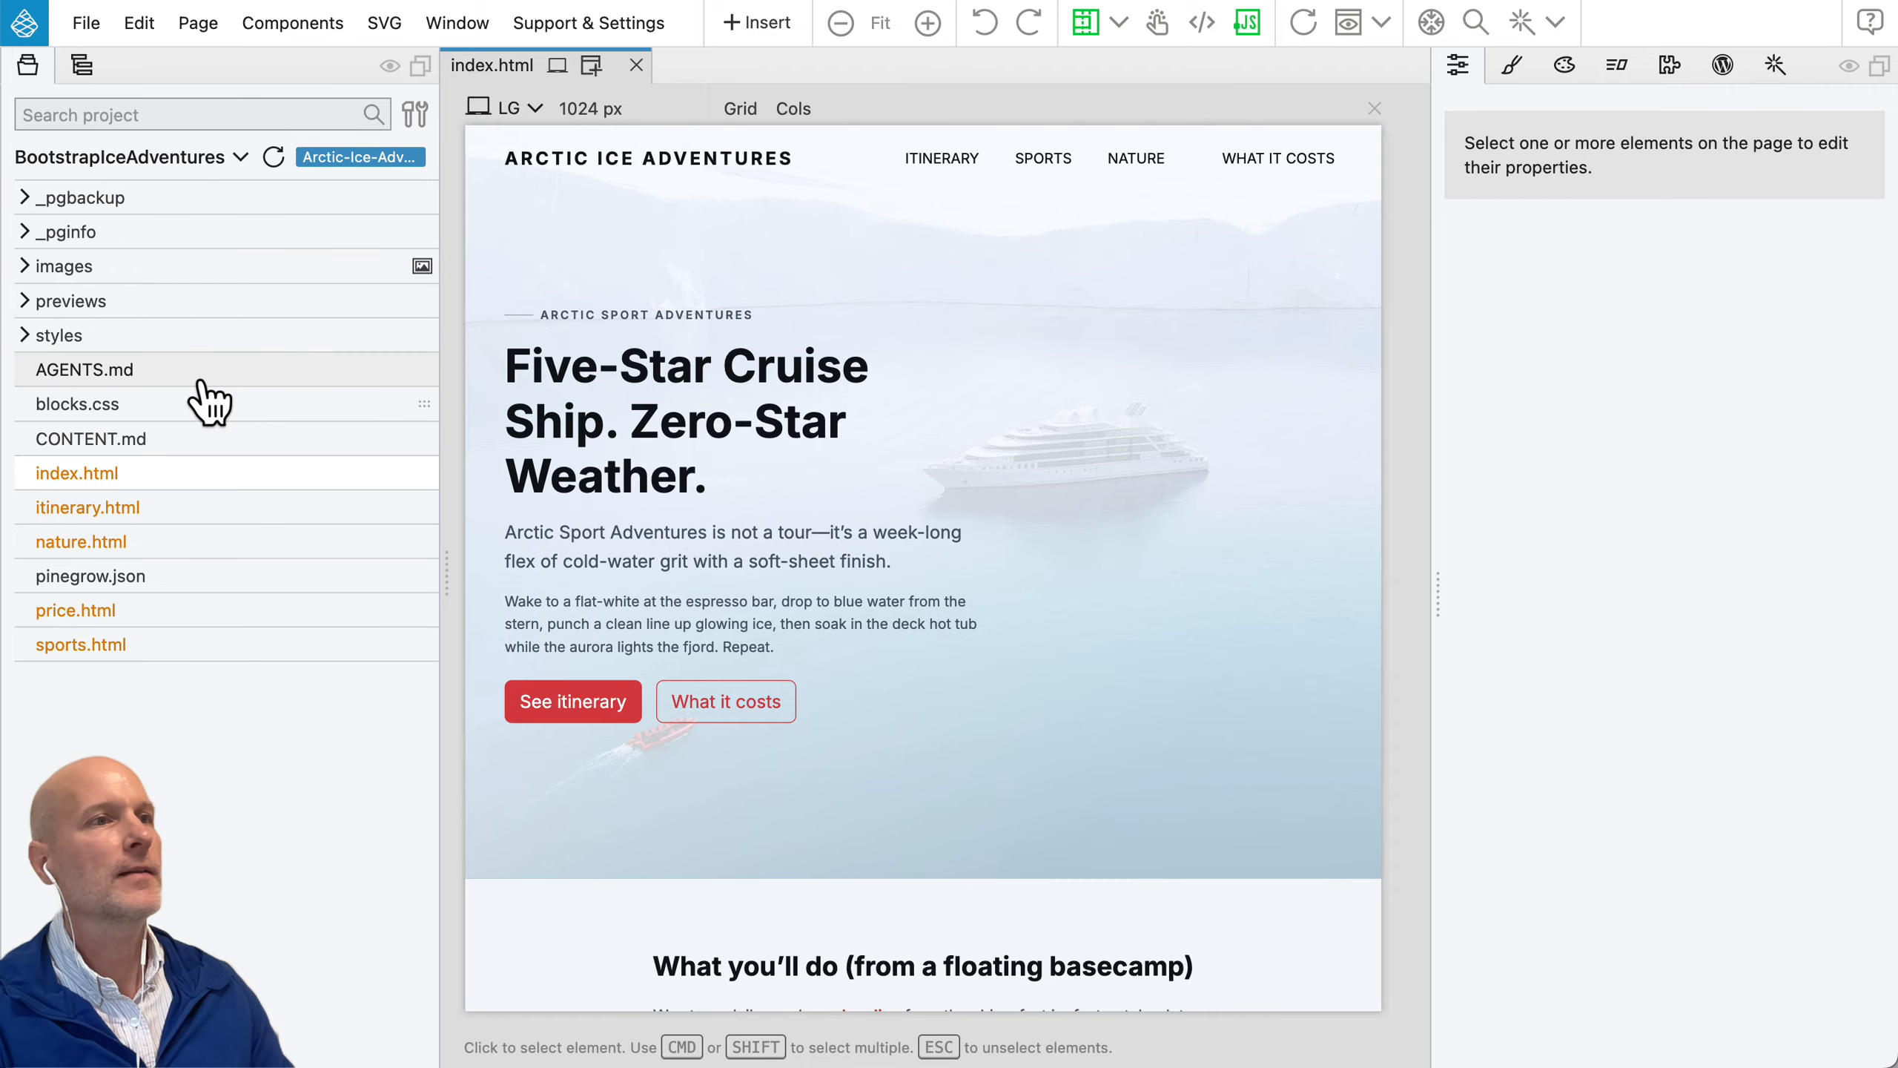
Step: Examine the actions and Insert options available for the hero's main heading
right_click(684, 388)
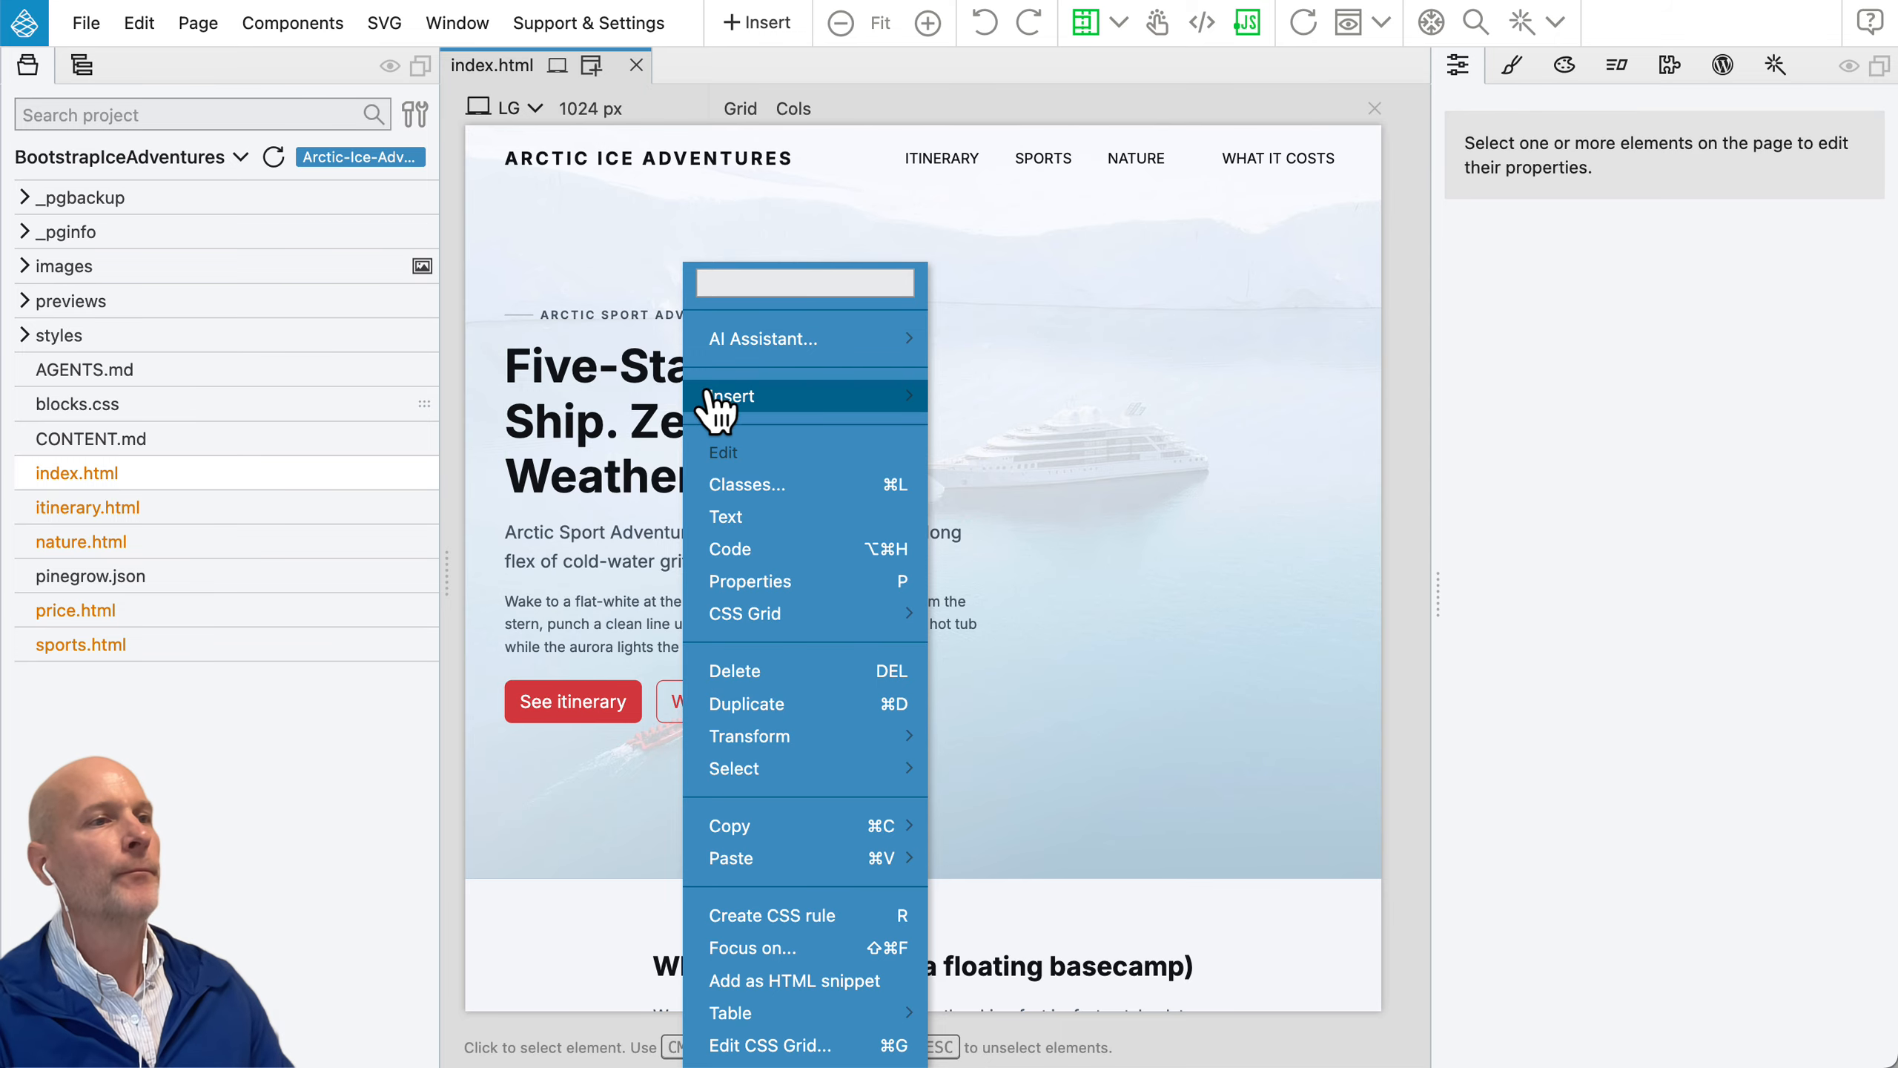
mouse_move(731, 404)
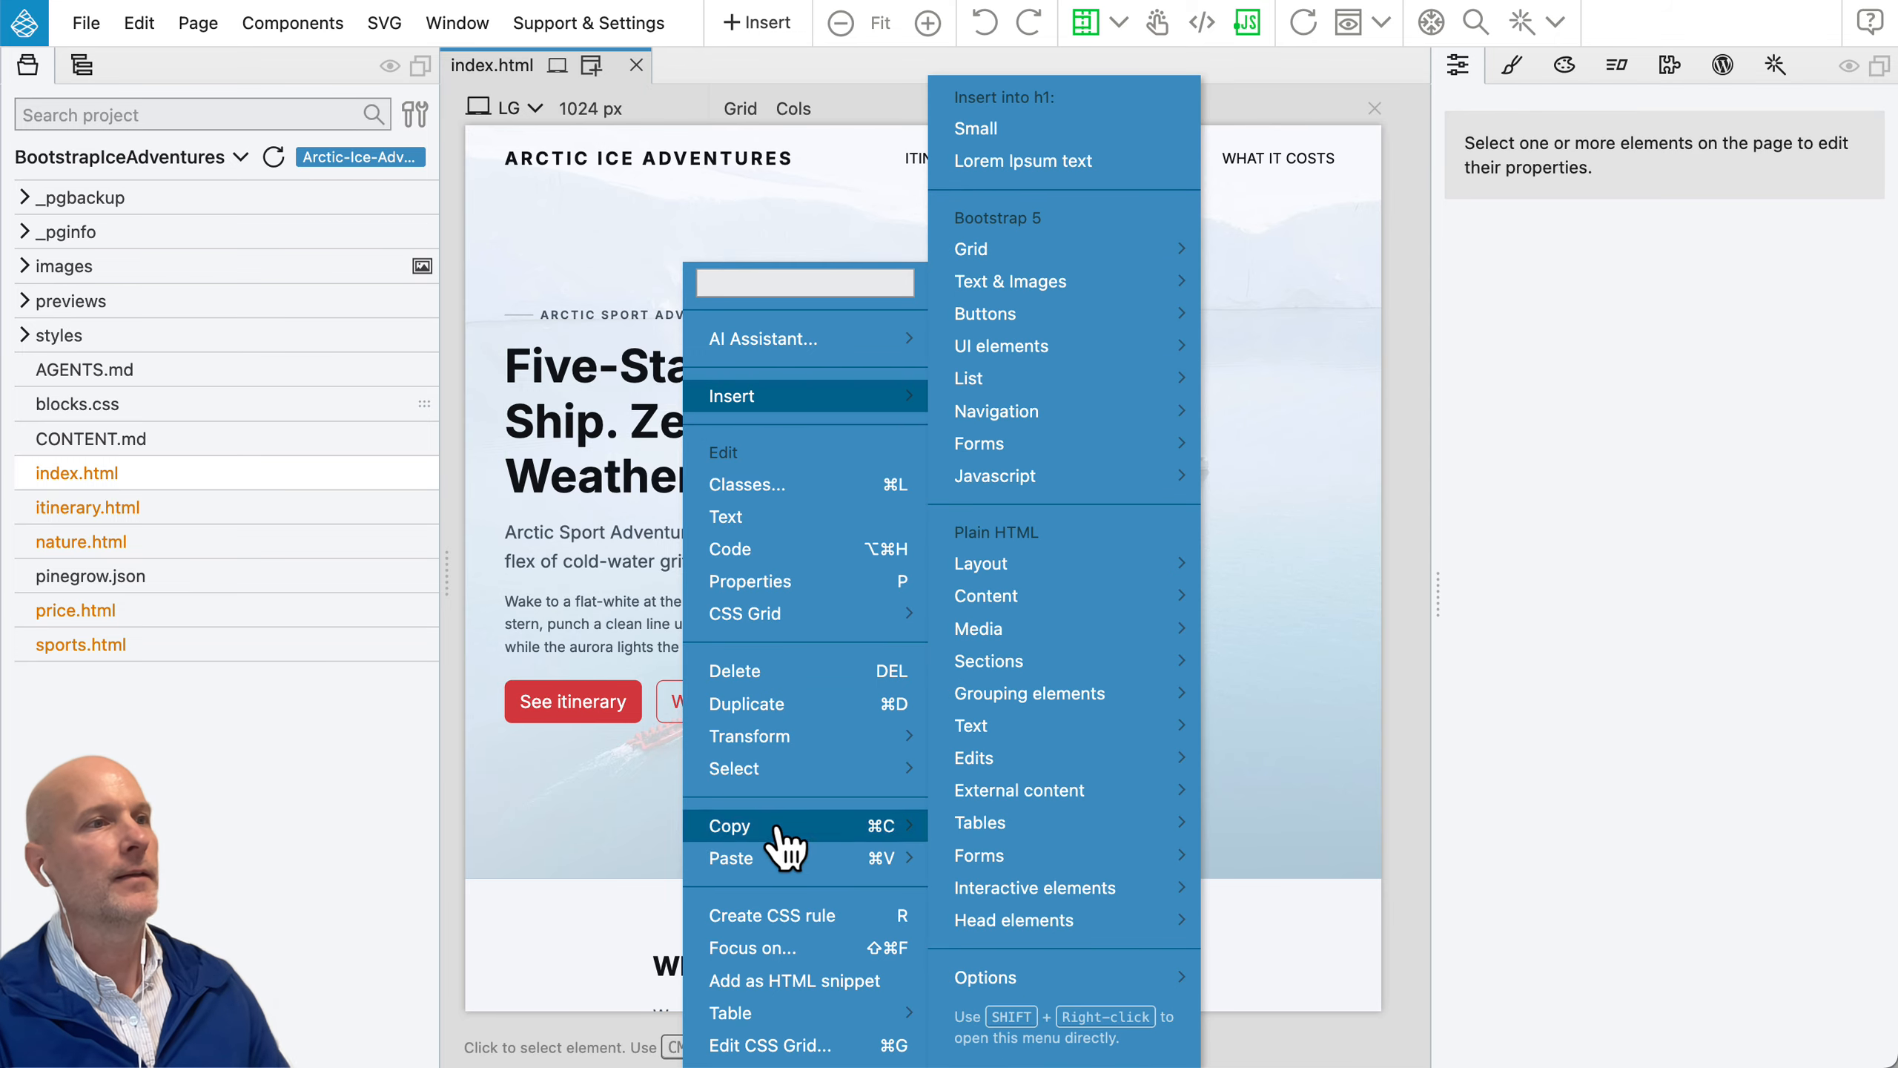
key(Escape)
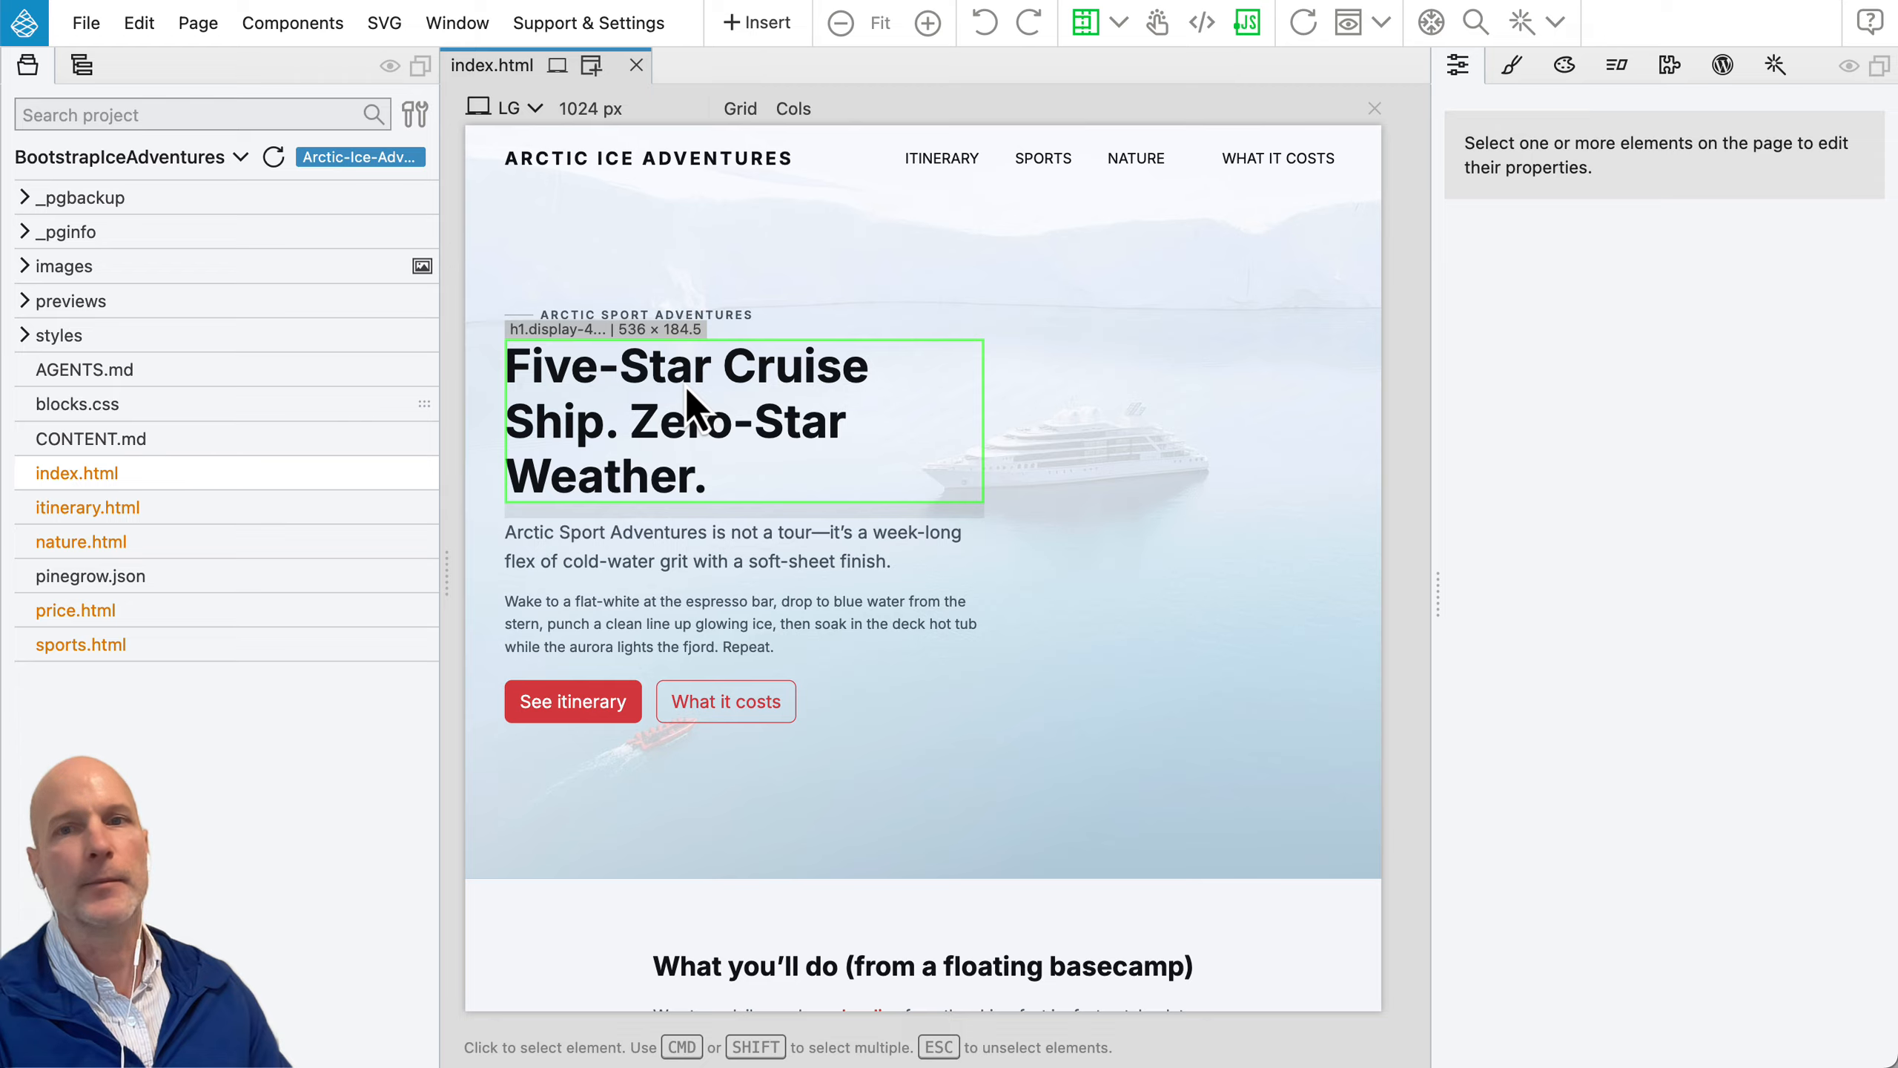
Step: Select the small hero subtext paragraph and examine the page's element tree around it, up to the navigation links
click(626, 641)
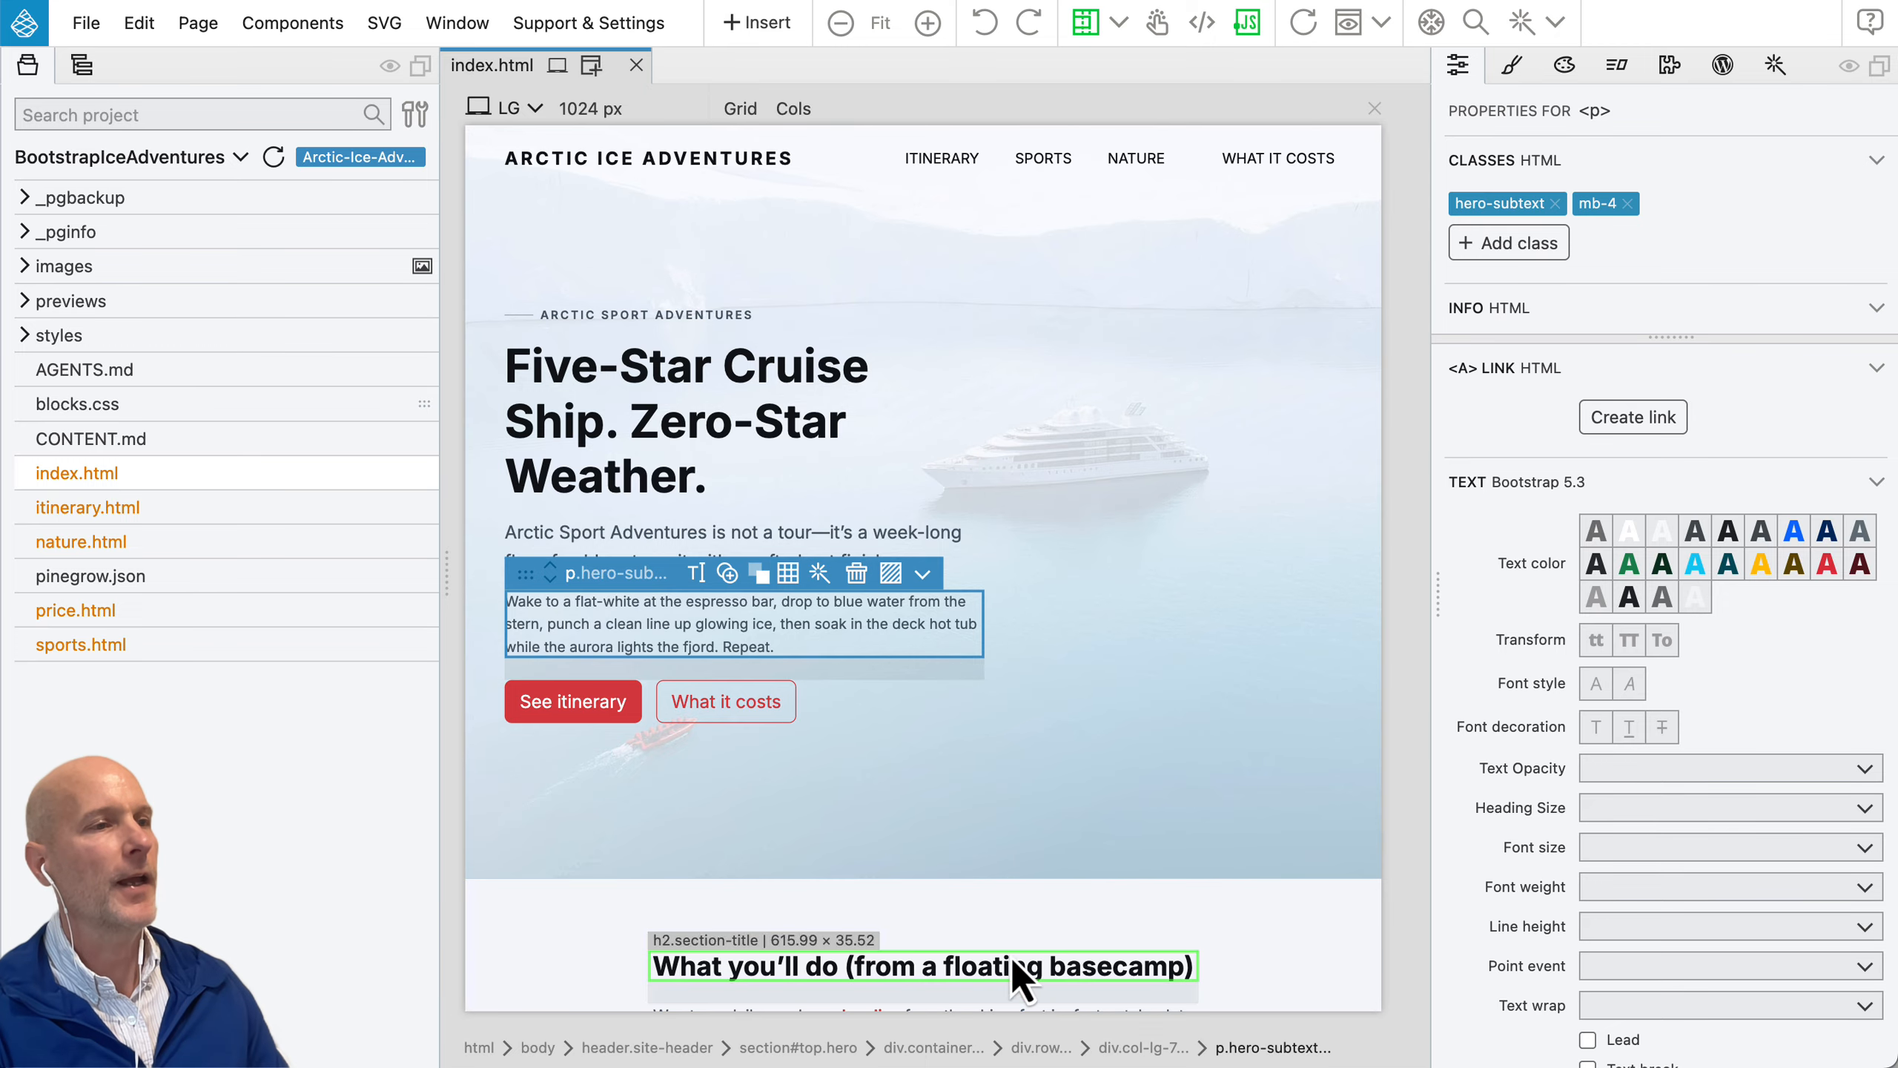
scroll(991, 558, down, 2)
scroll(991, 557, down, 5)
scroll(991, 557, up, 6)
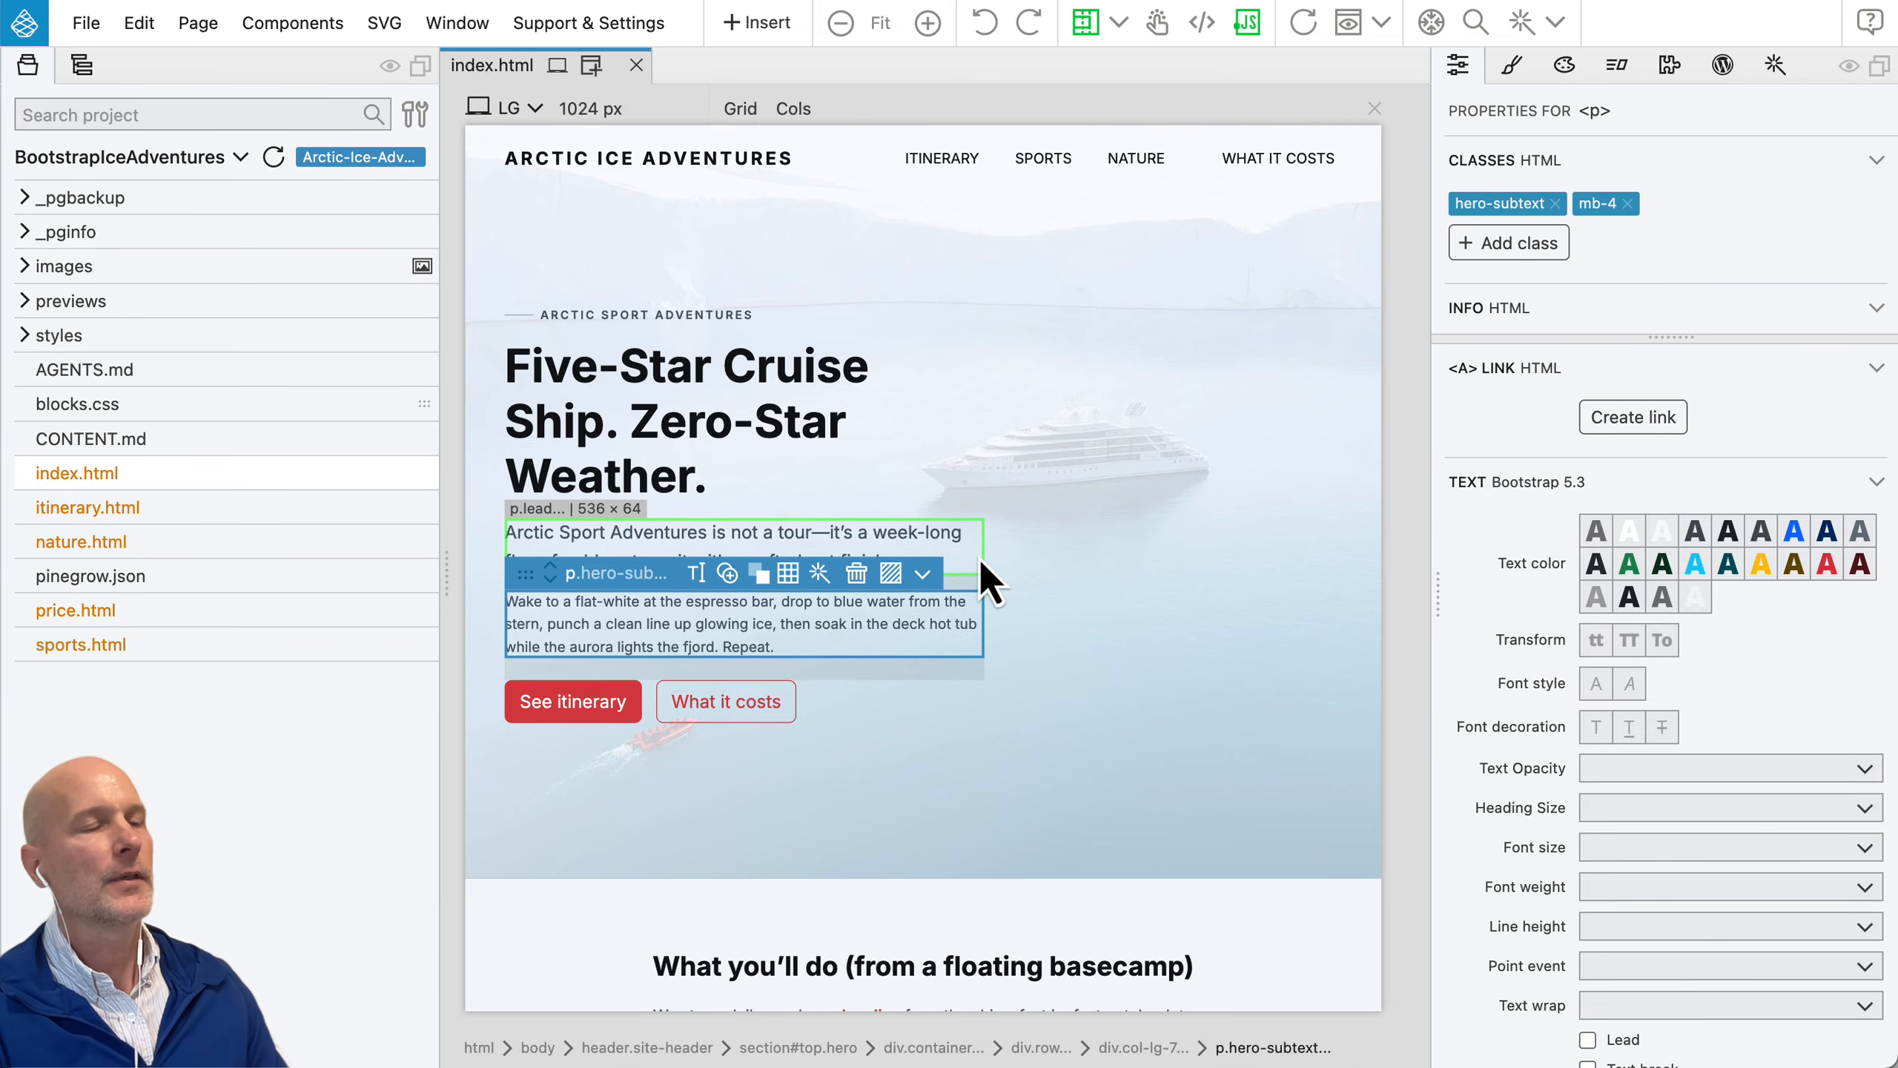
click(81, 65)
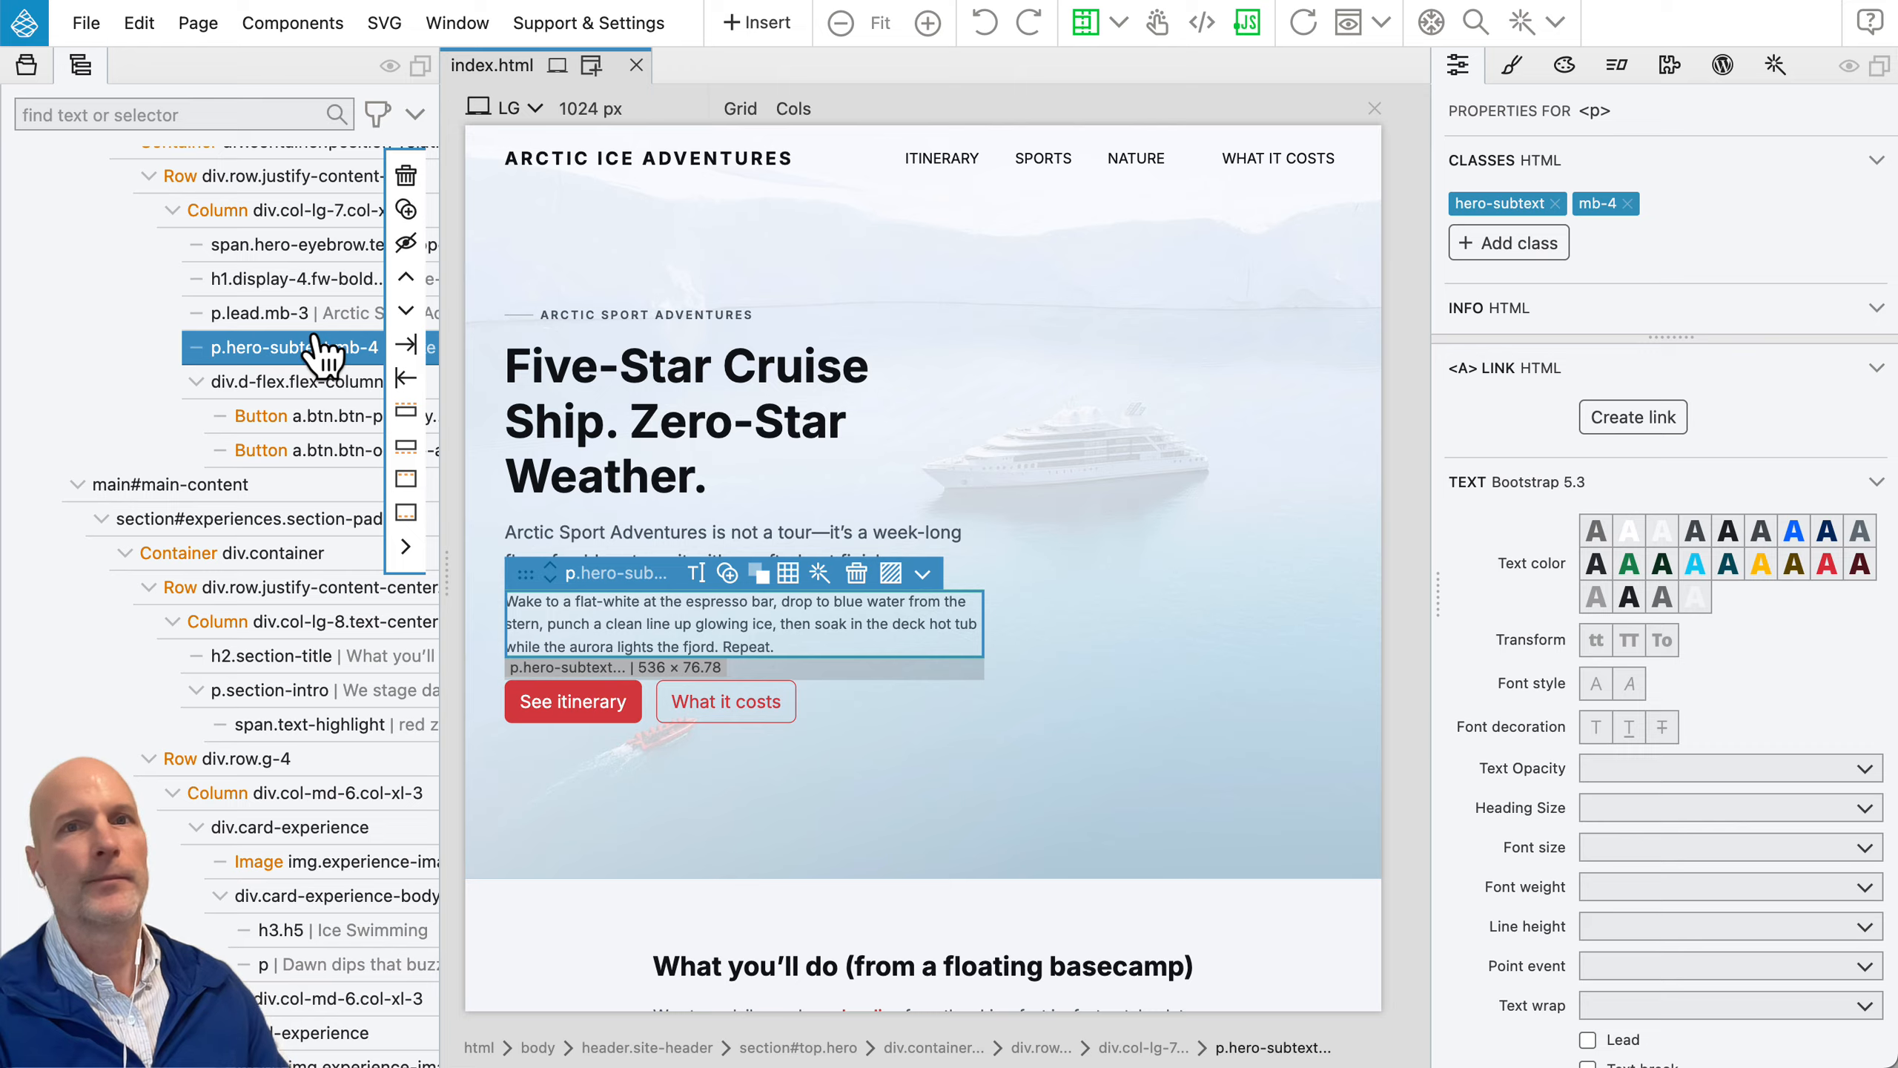
scroll(276, 359, up, 10)
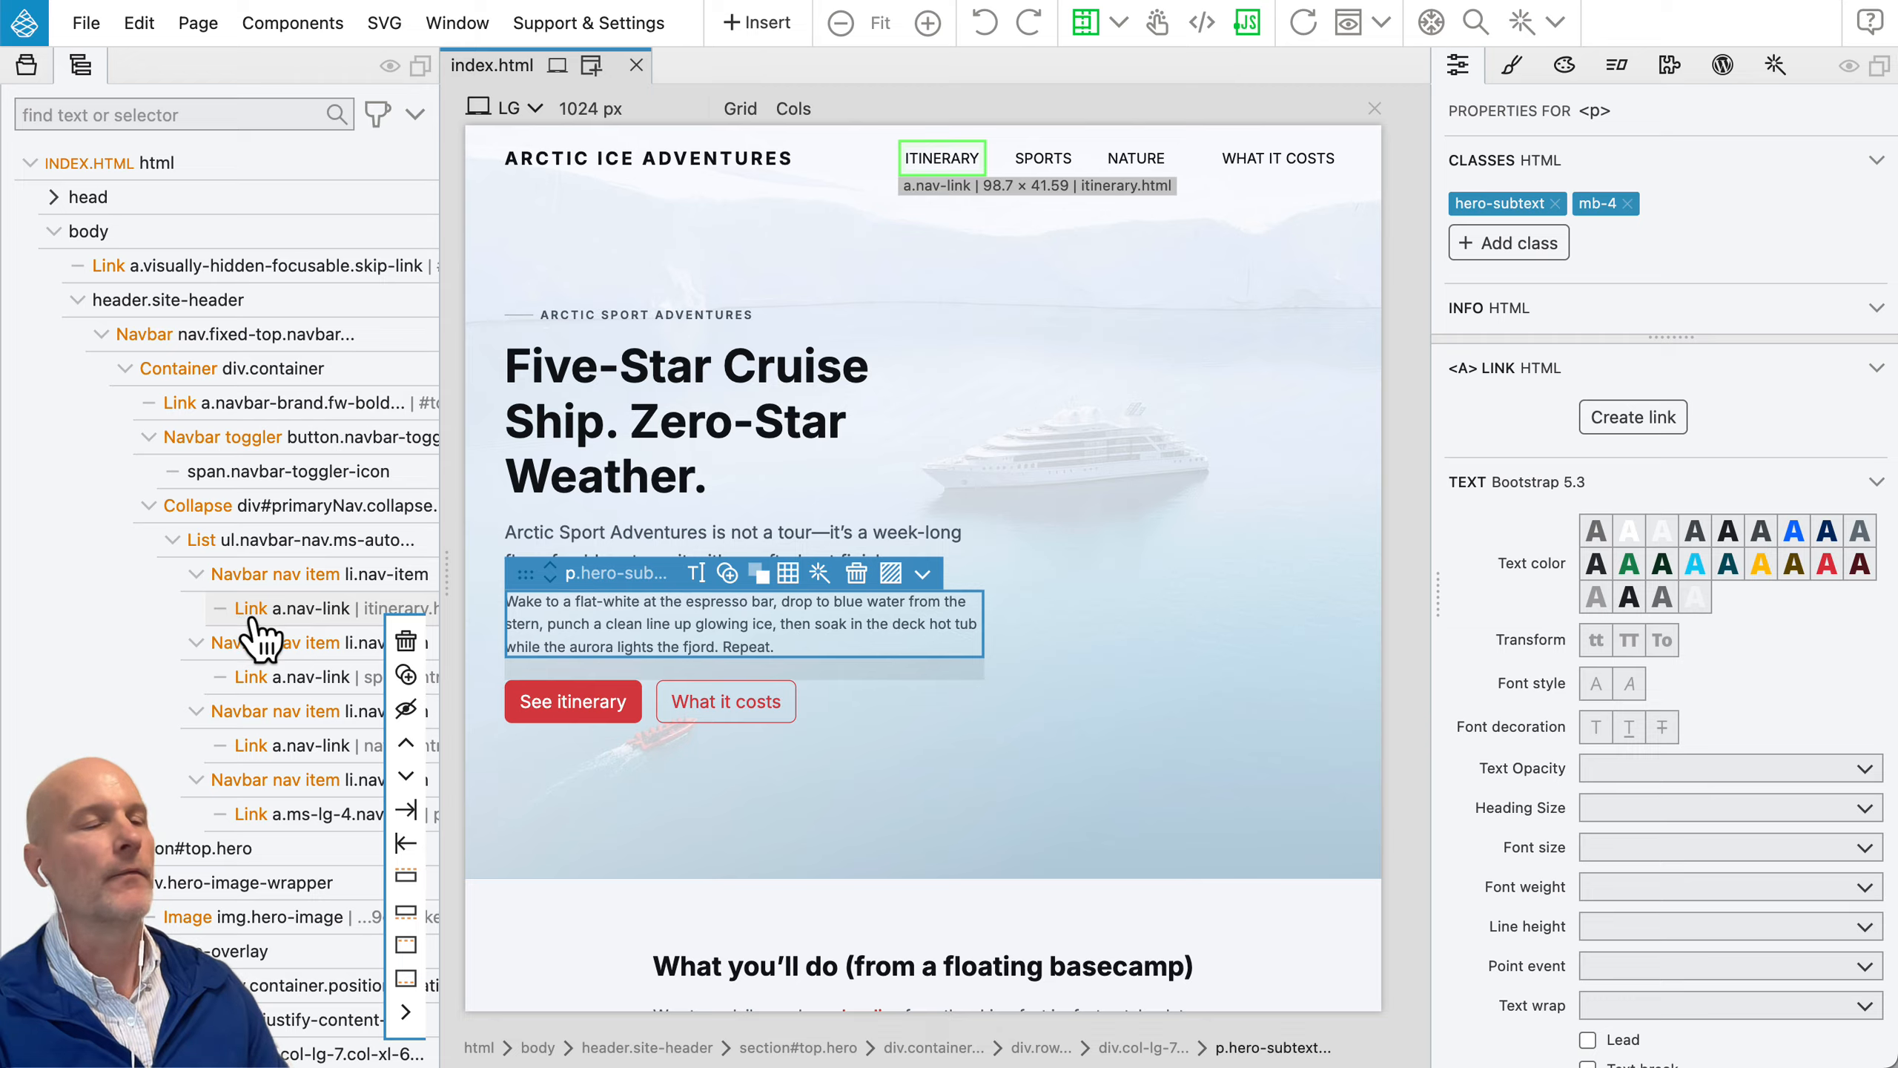
Step: Edit the hero heading's text to read "Five-Star Ship. Zero-Star Weather."
click(675, 430)
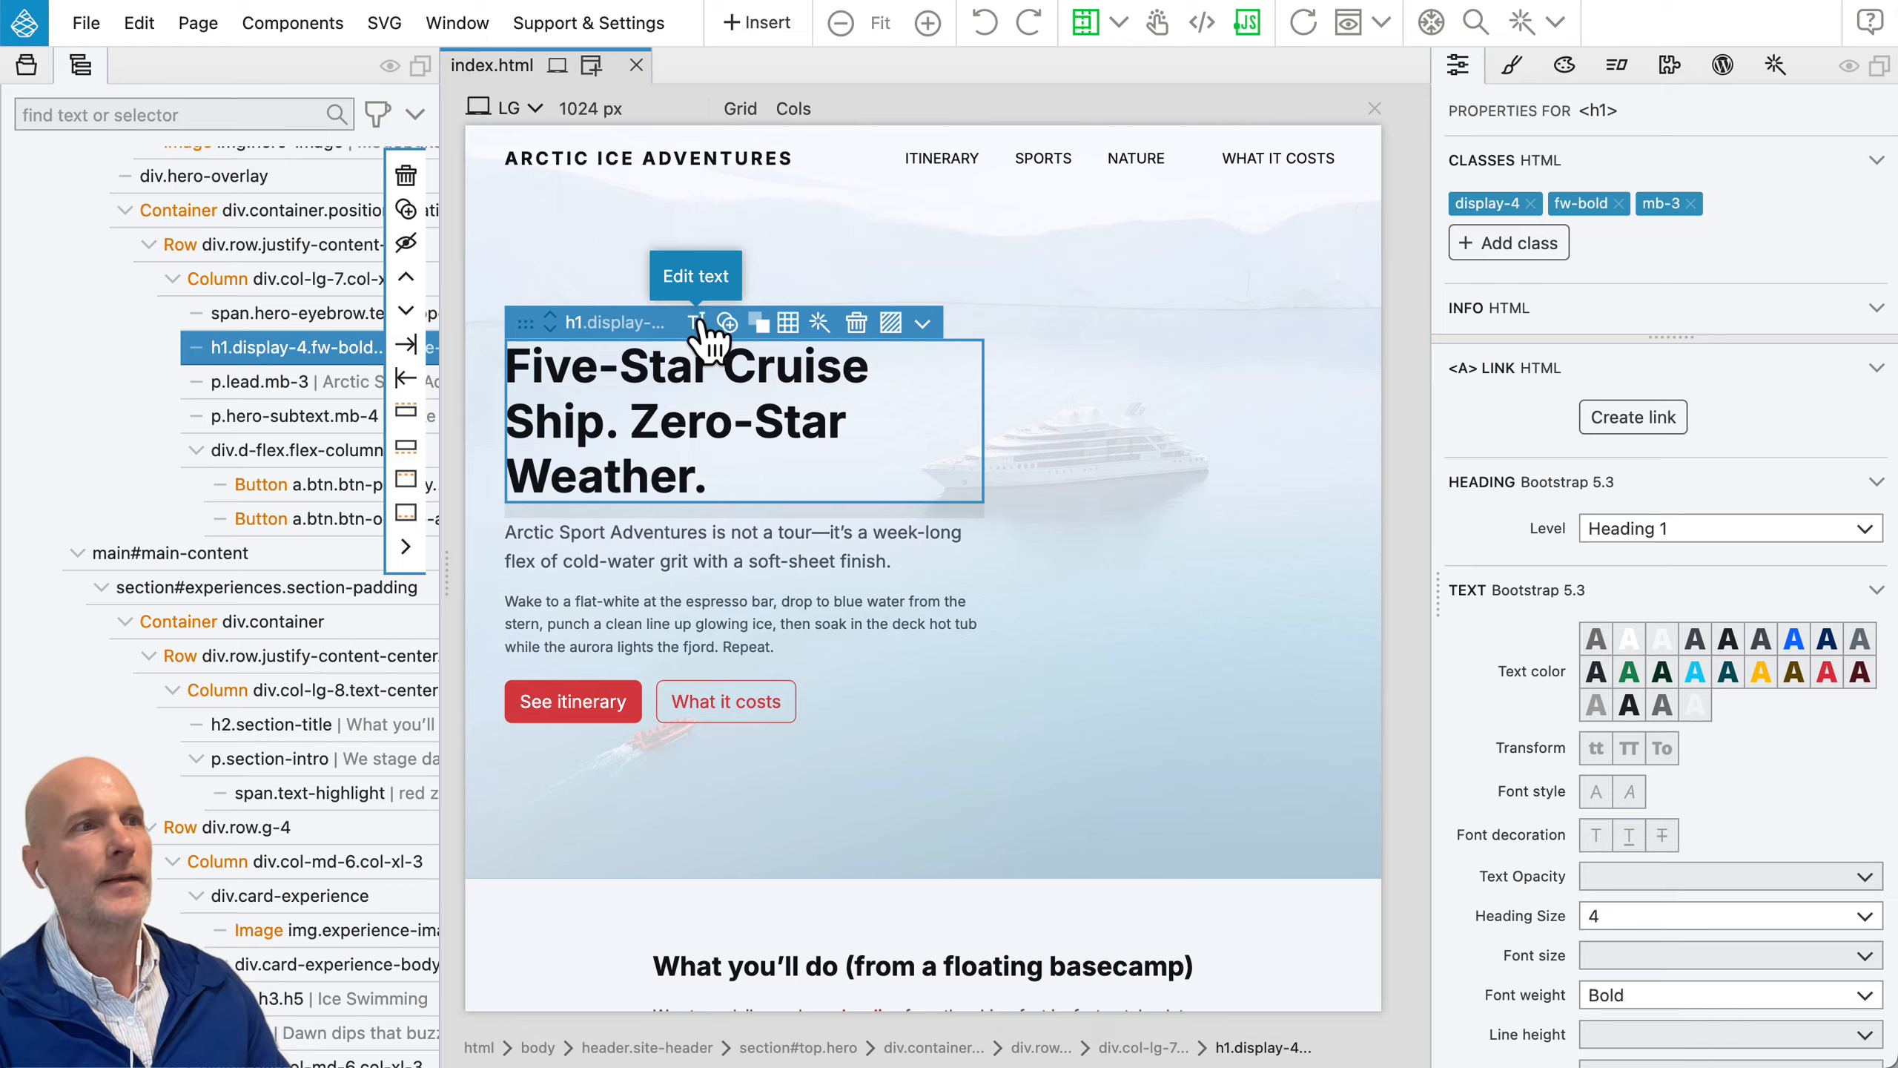
double_click(663, 417)
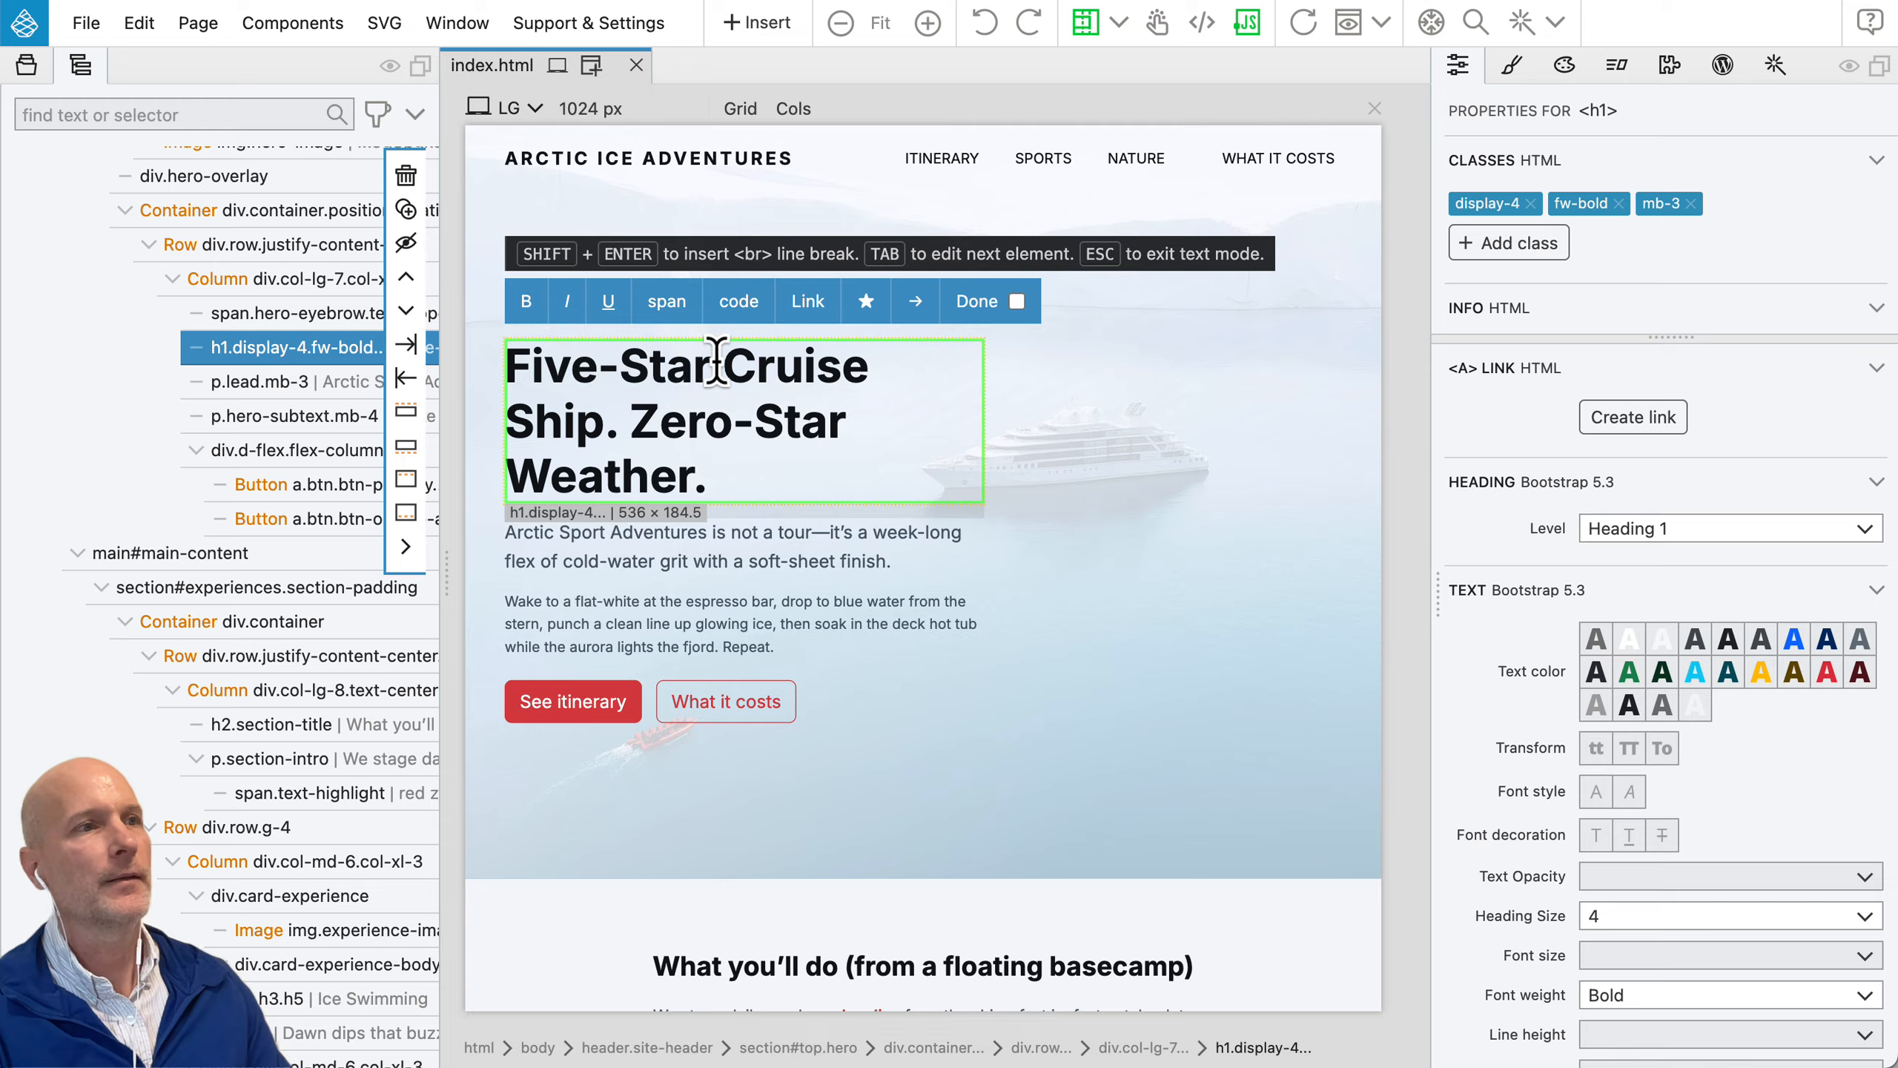
double_click(791, 364)
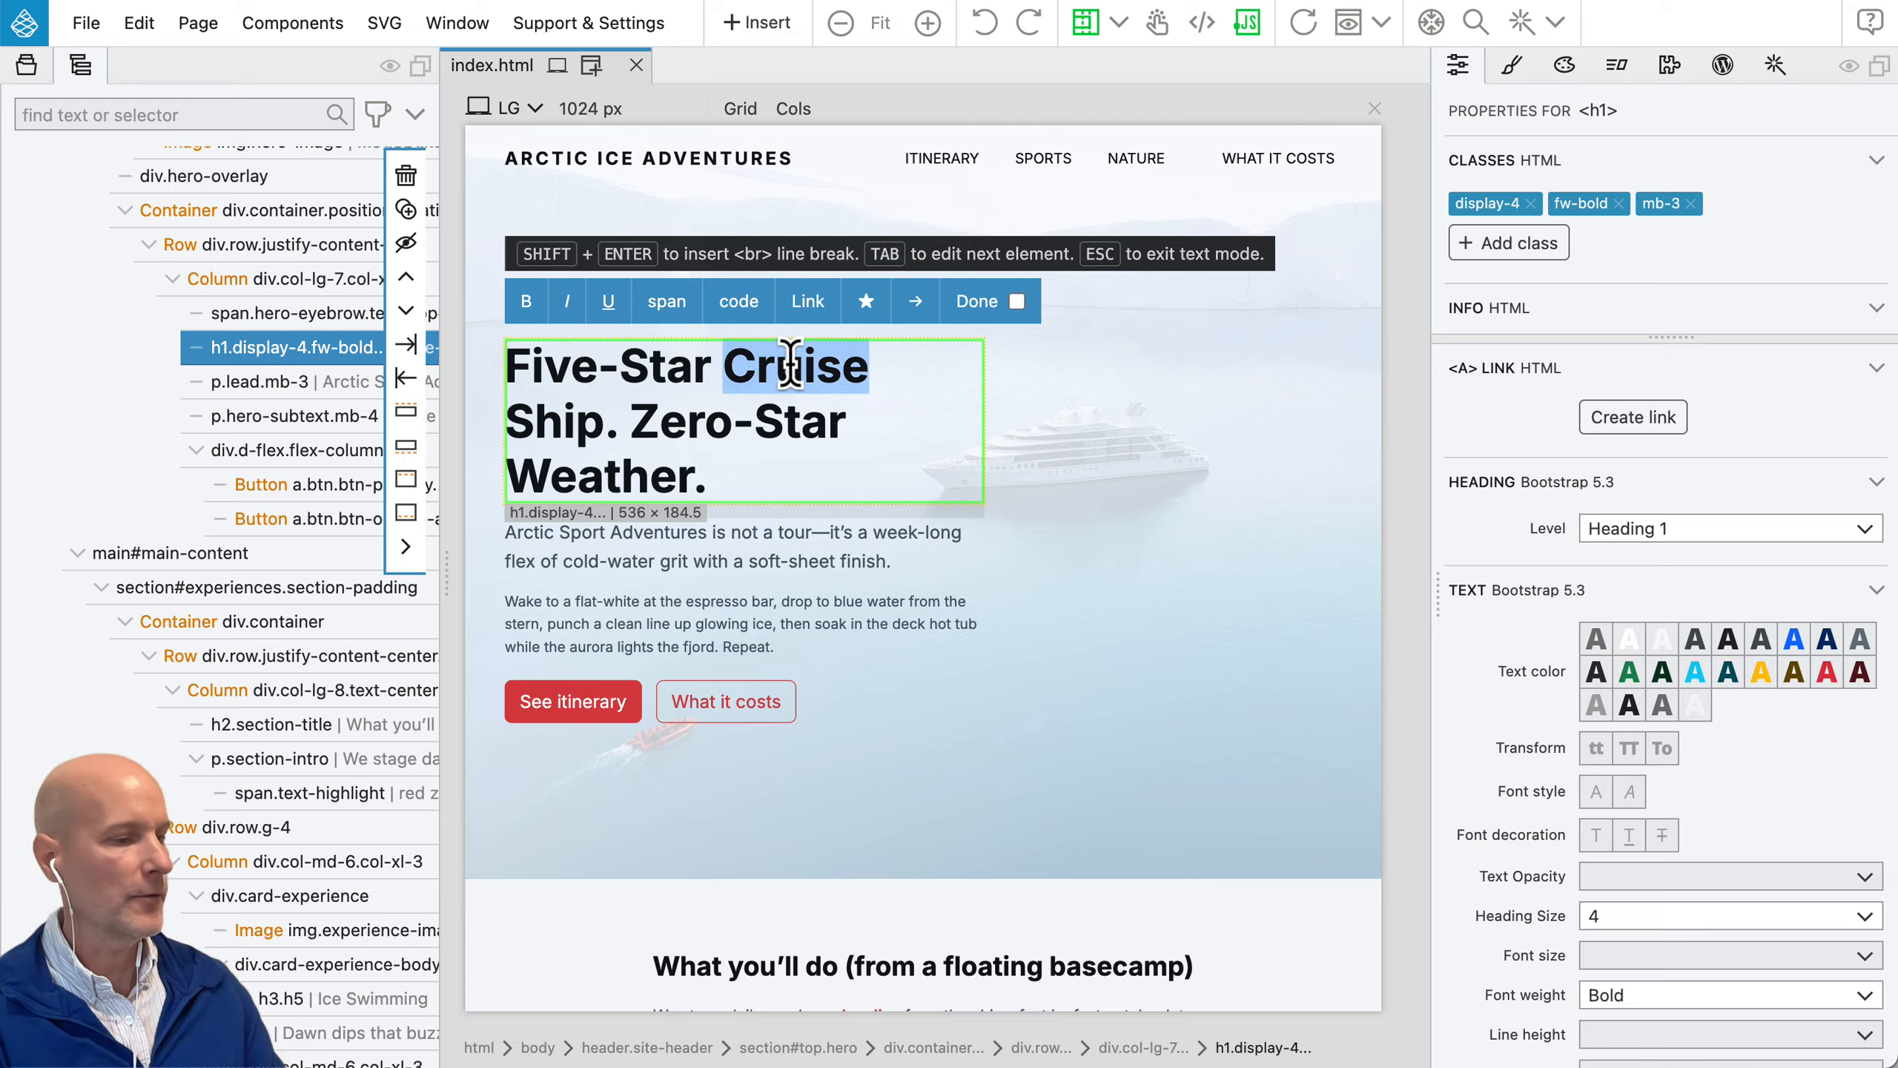
text(Ship)
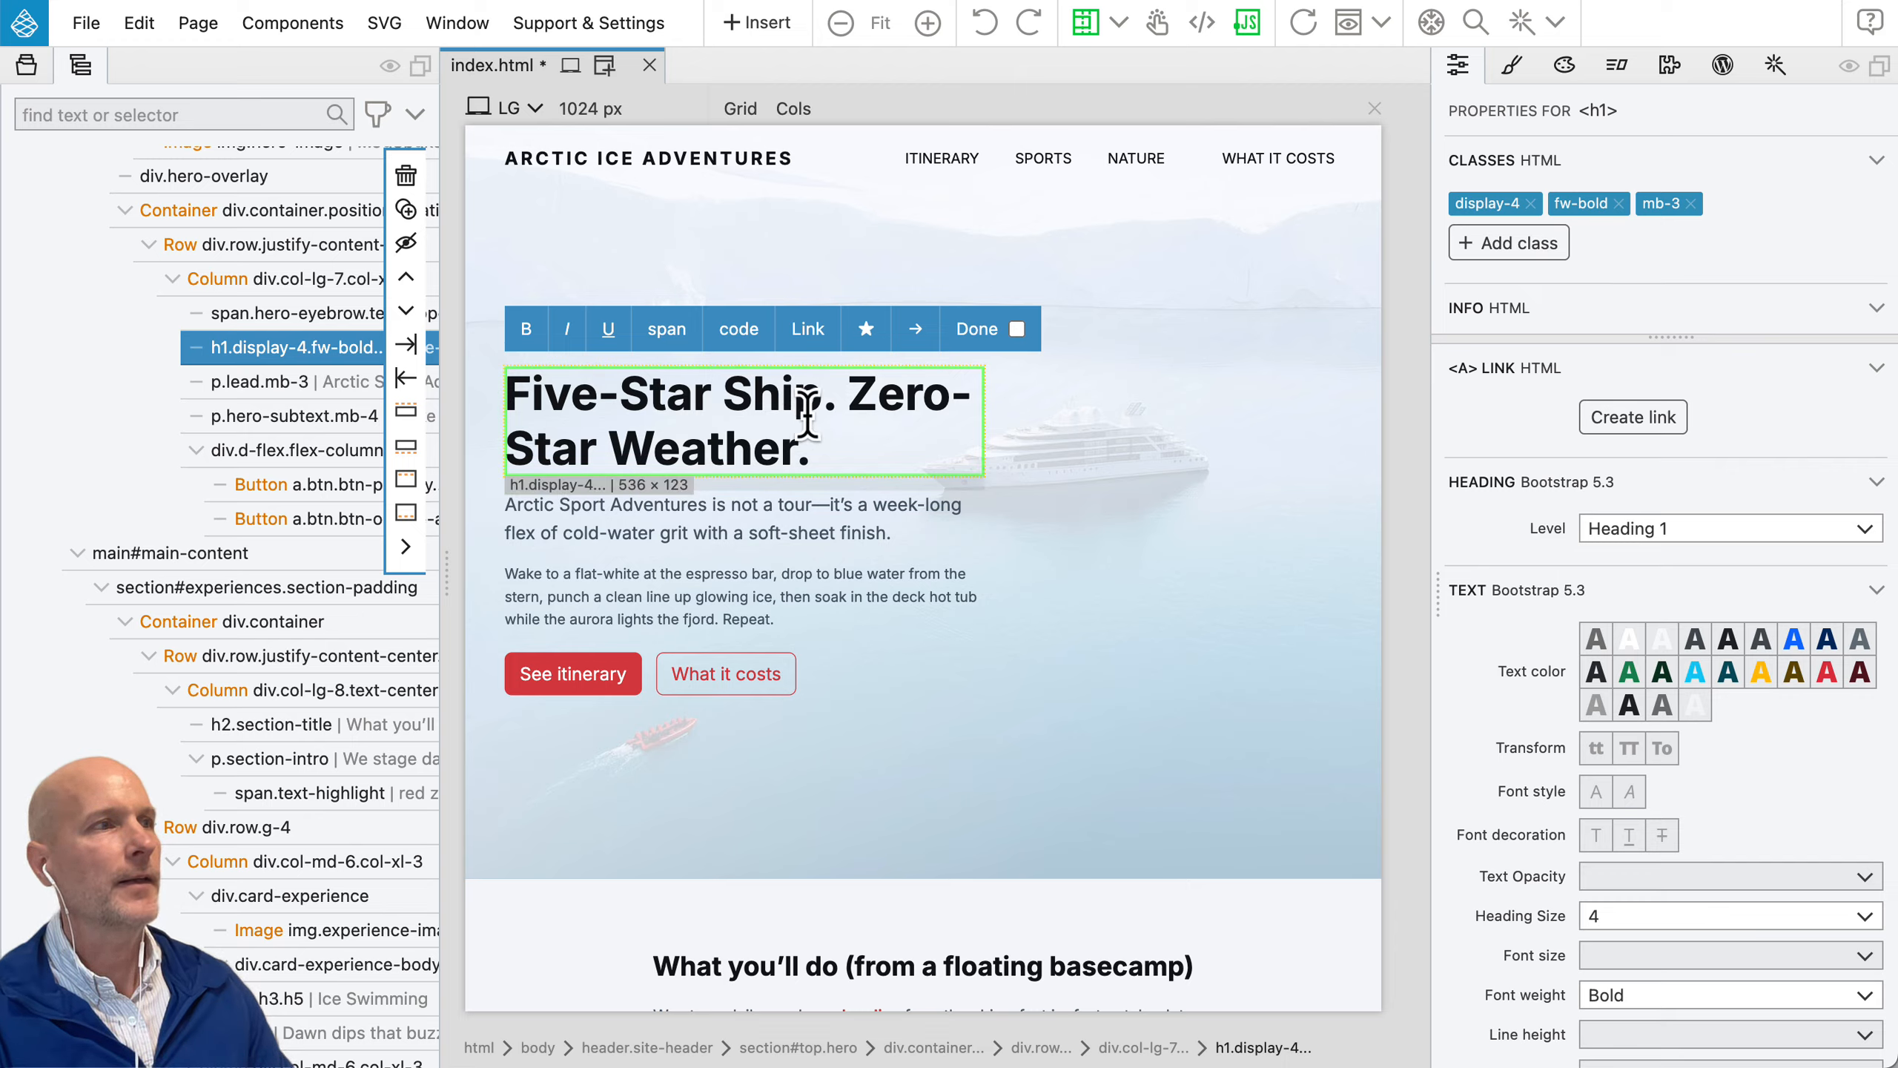
Step: Turn on exiting text editing when another element is selected, and try it by moving from the heading to the hero paragraphs
click(1017, 331)
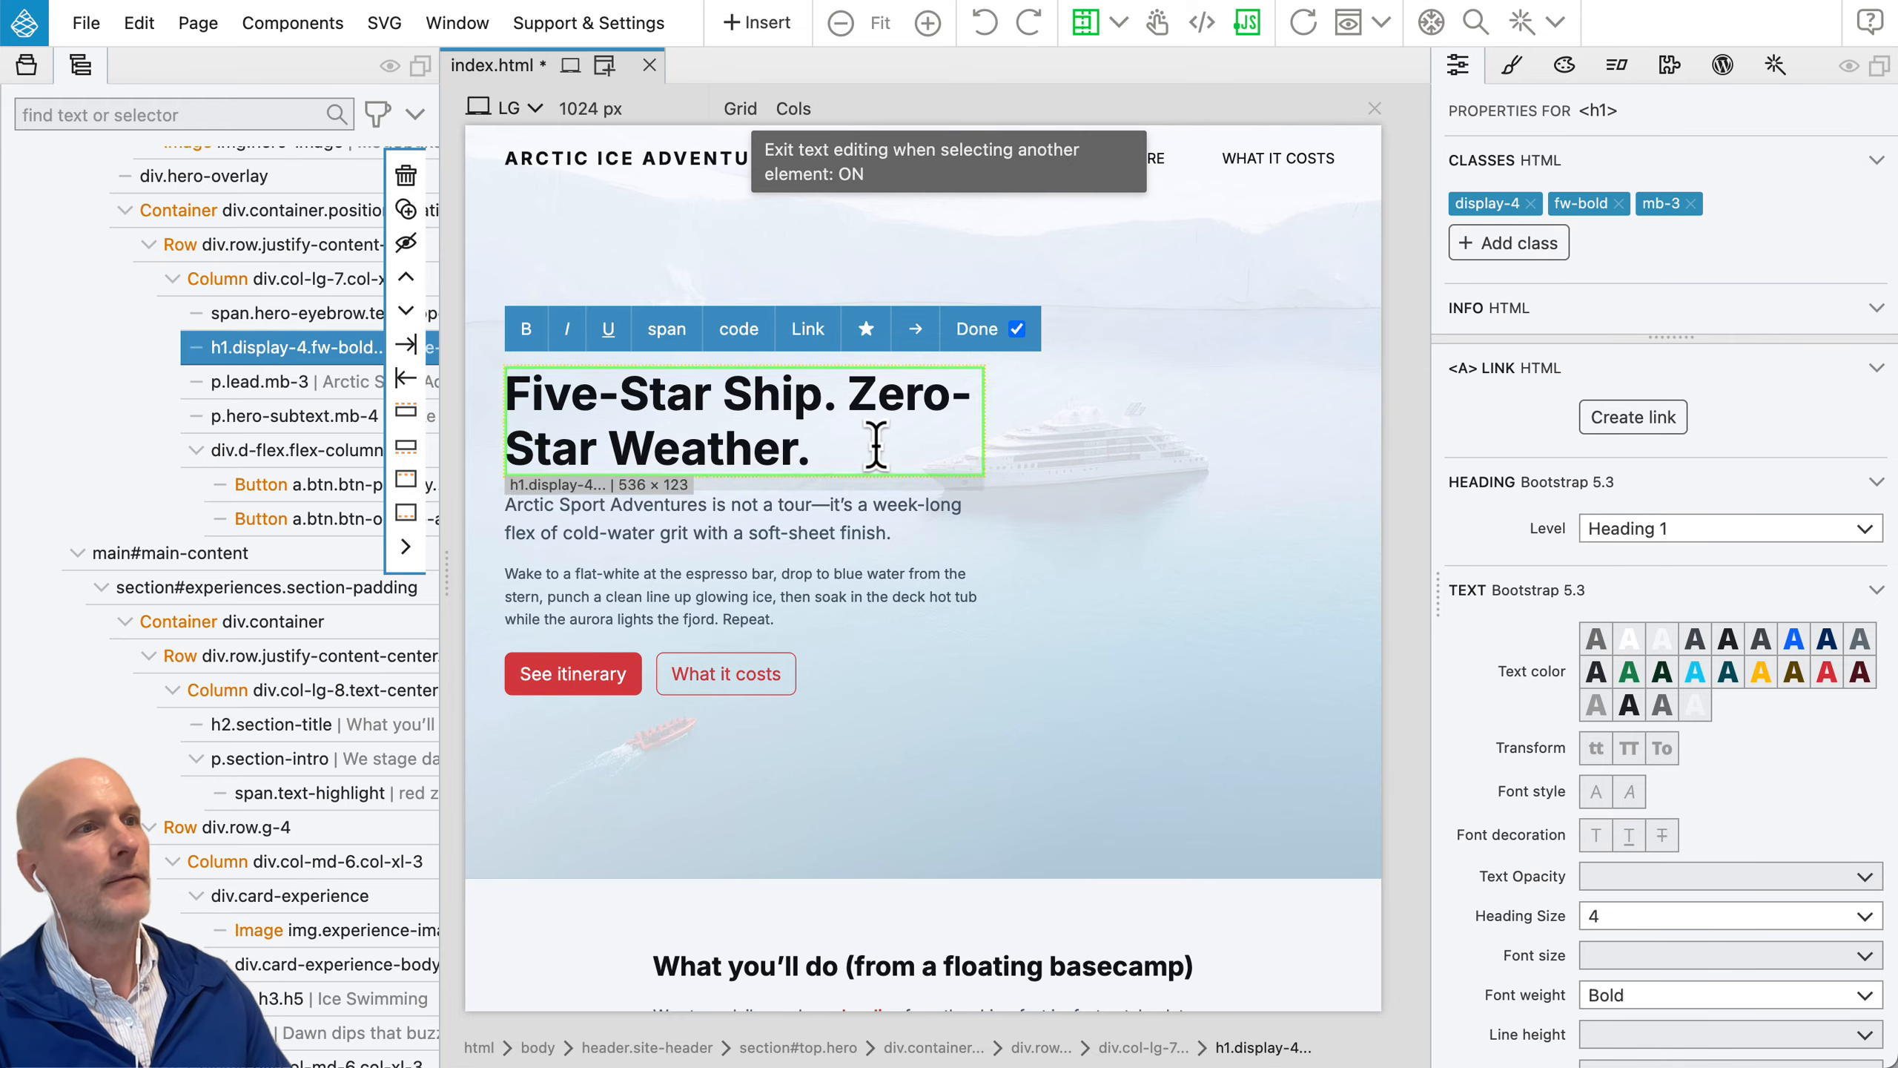
click(738, 531)
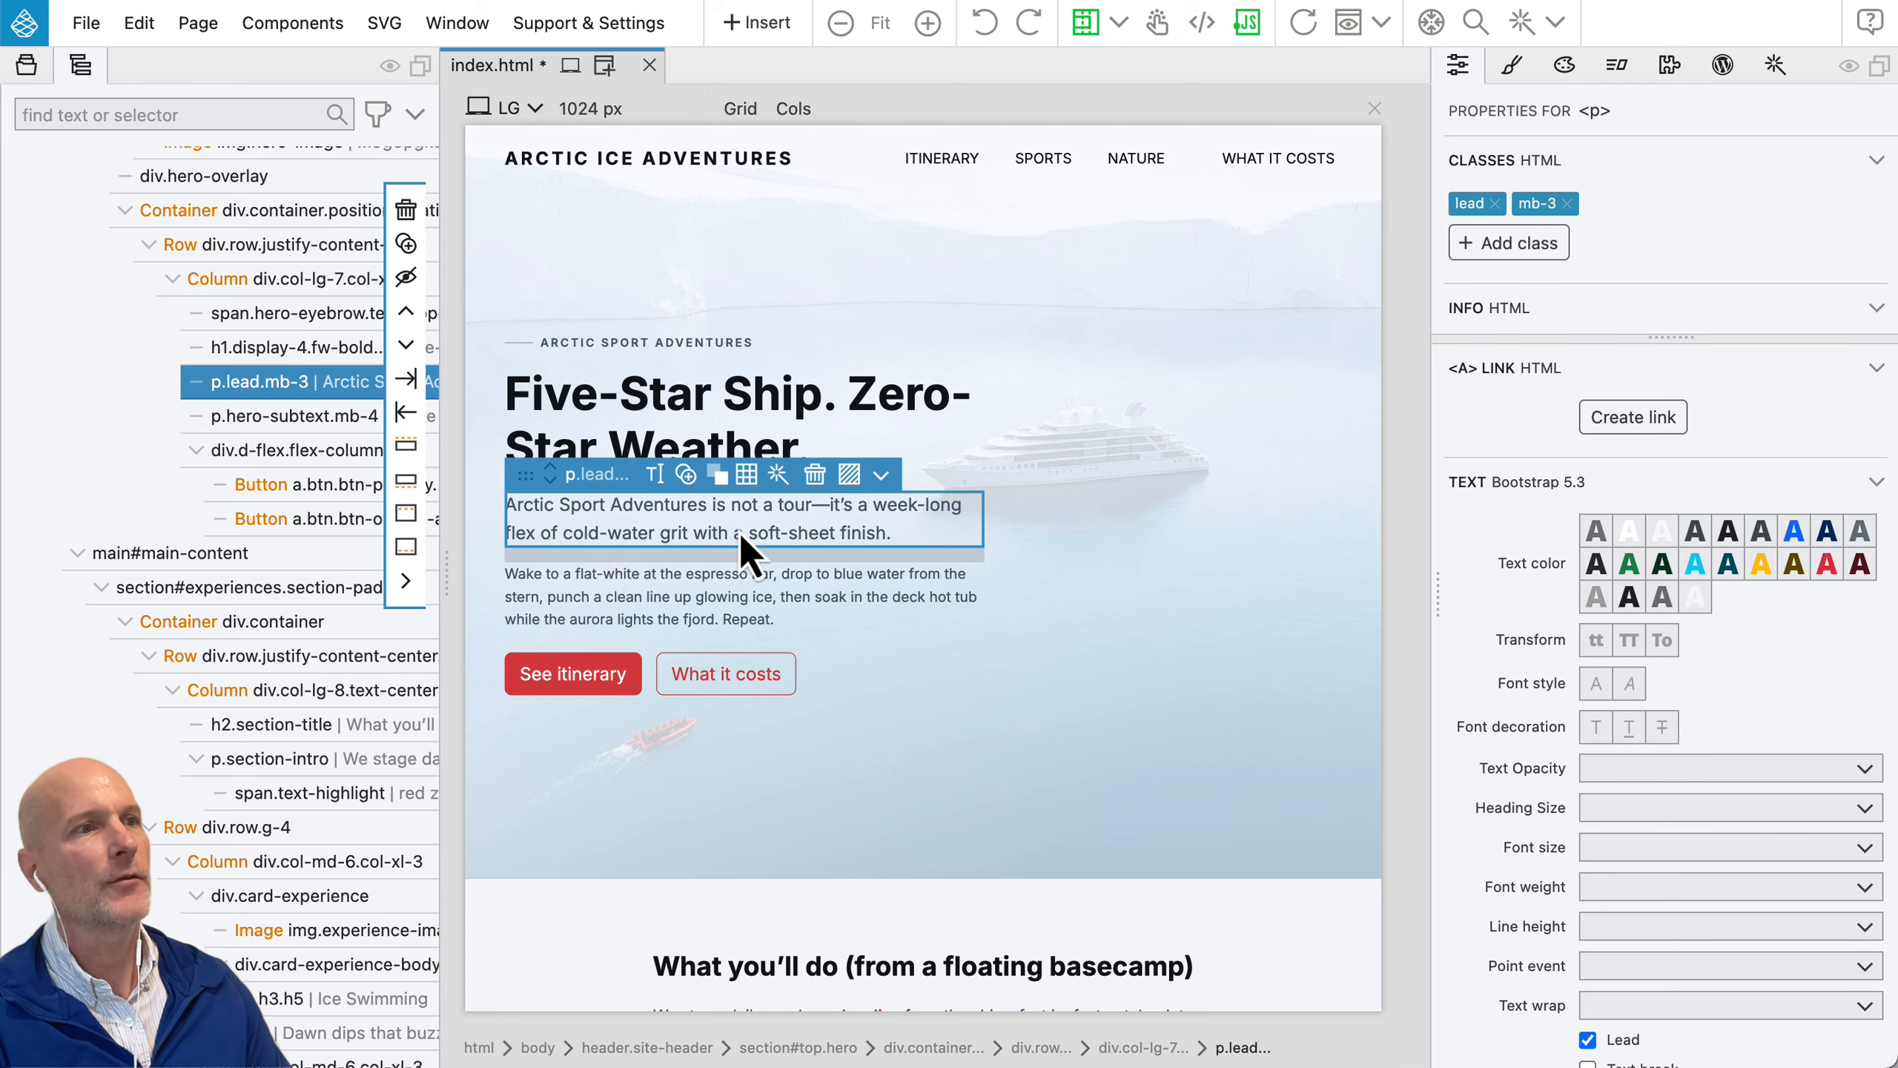
click(687, 610)
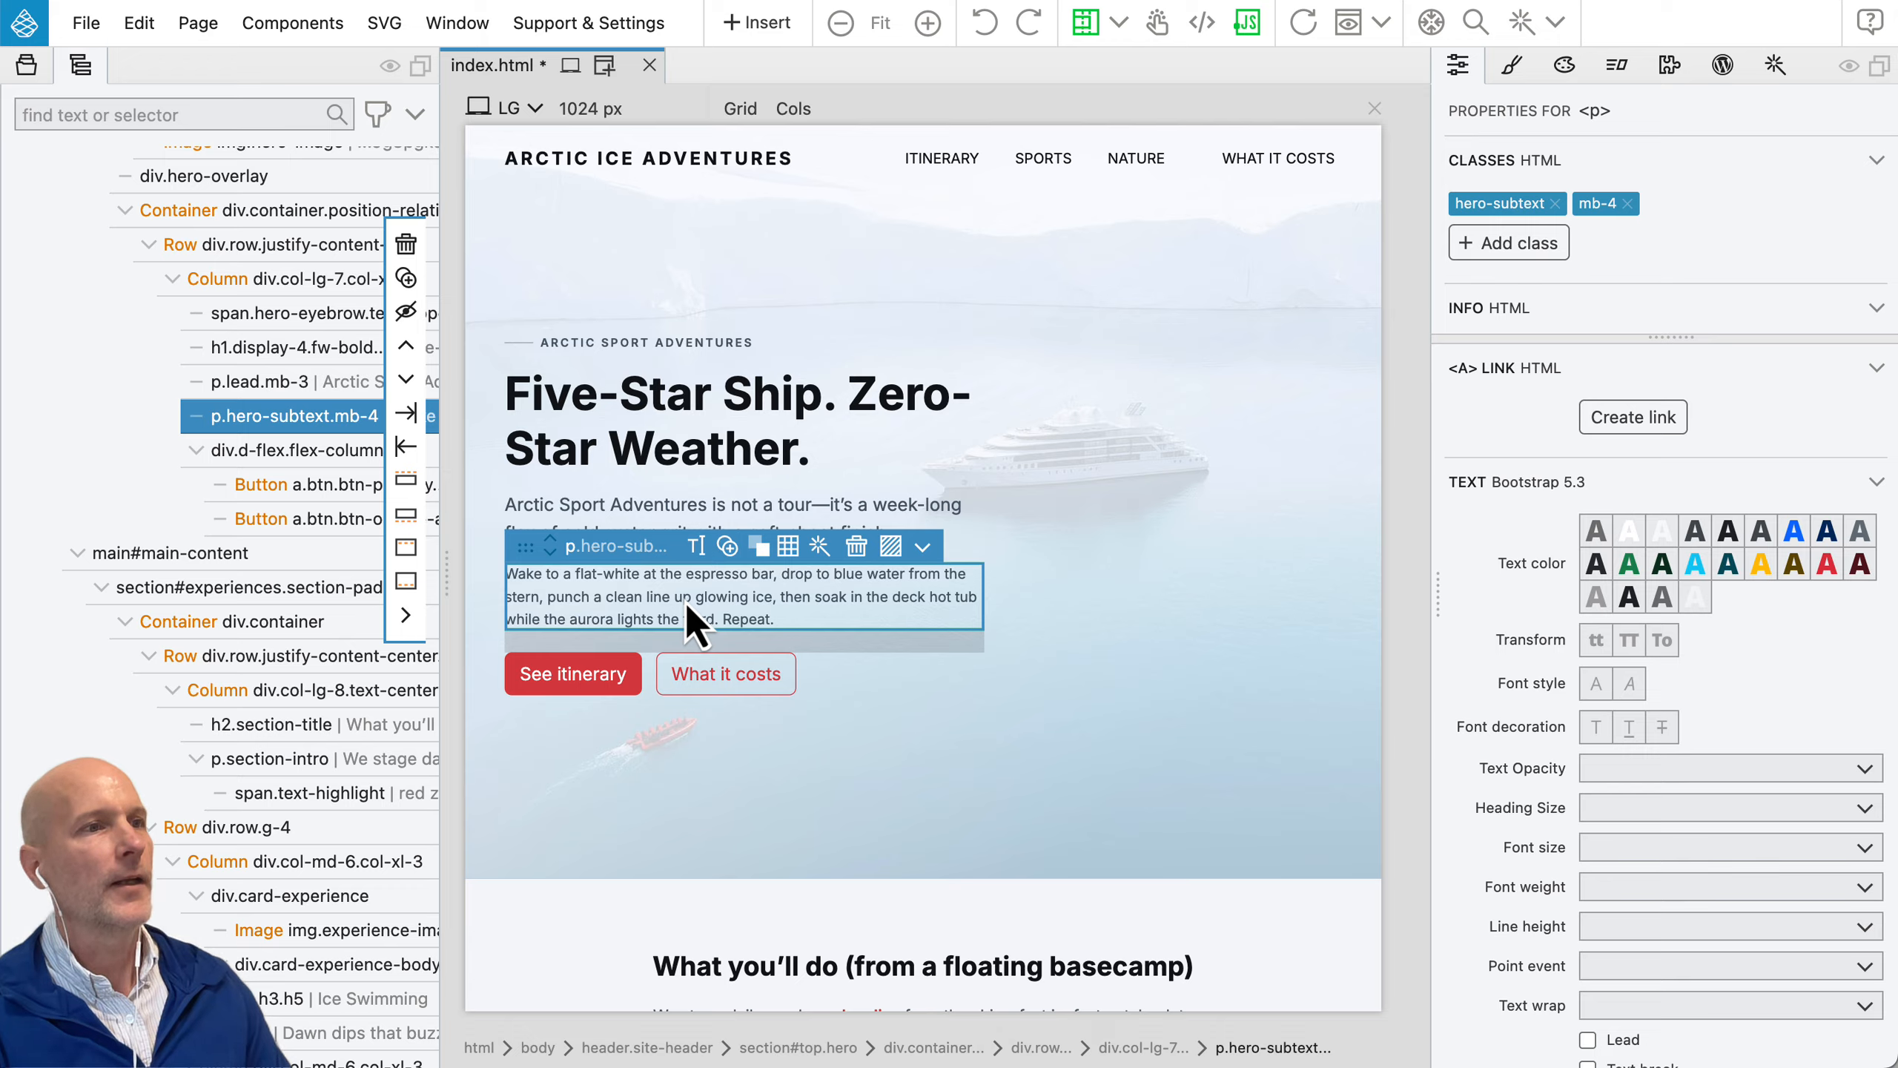
click(685, 603)
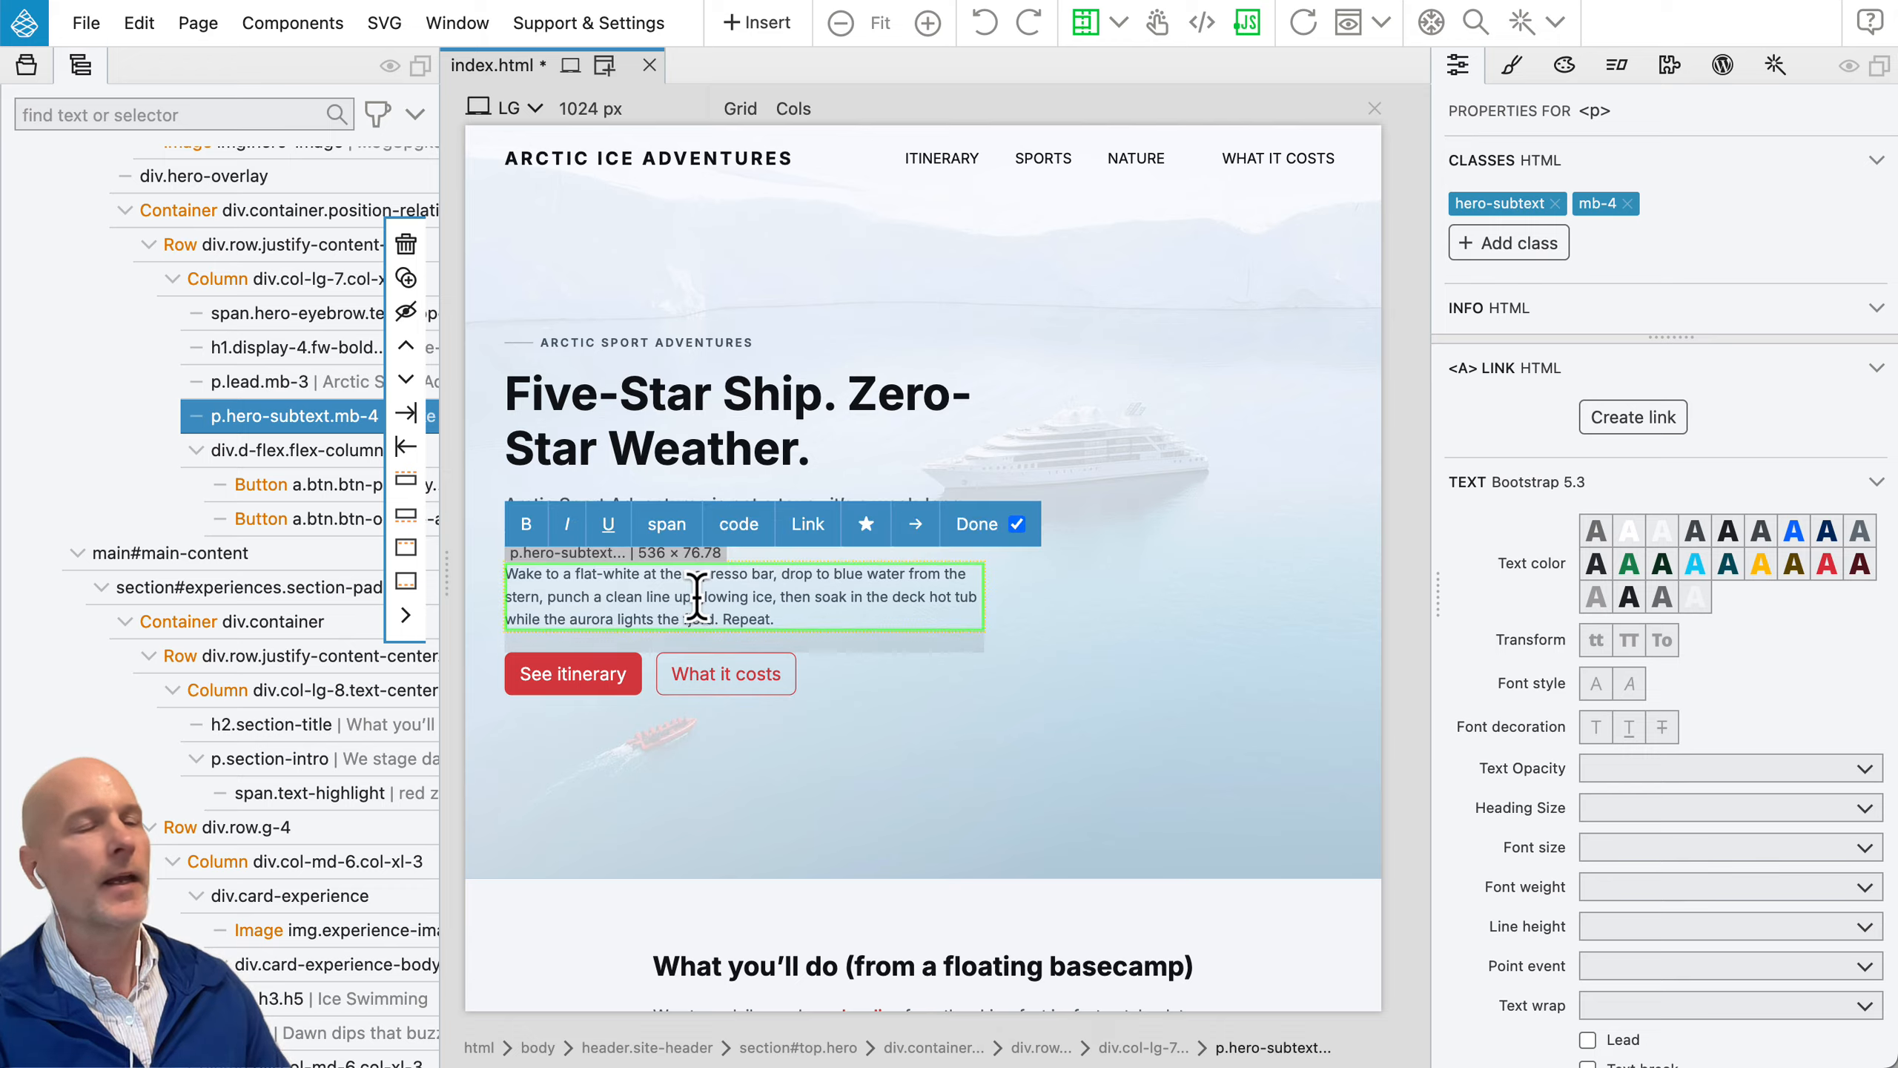
Step: Turn off exiting text editing on selection, try continuous text editing across the hero's texts and "See itinerary" button, and leave text editing
click(1018, 525)
click(717, 396)
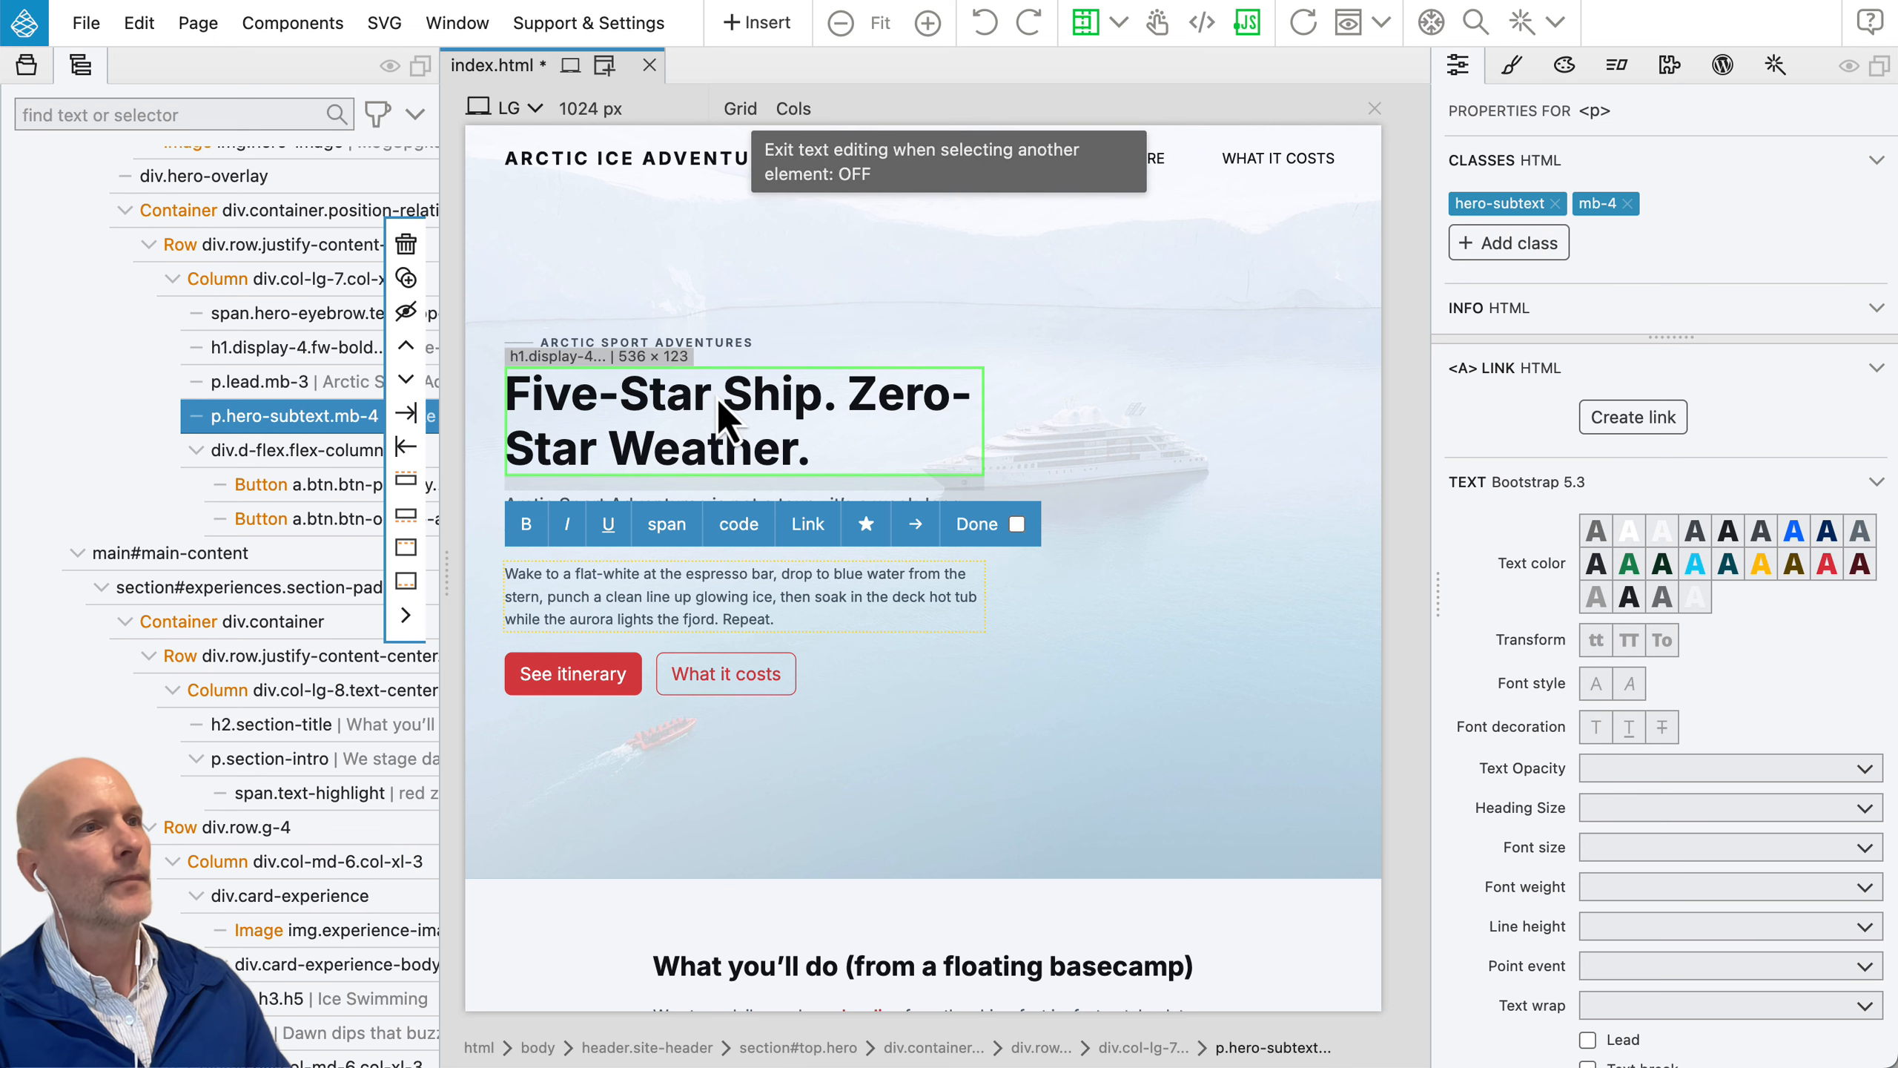
click(635, 603)
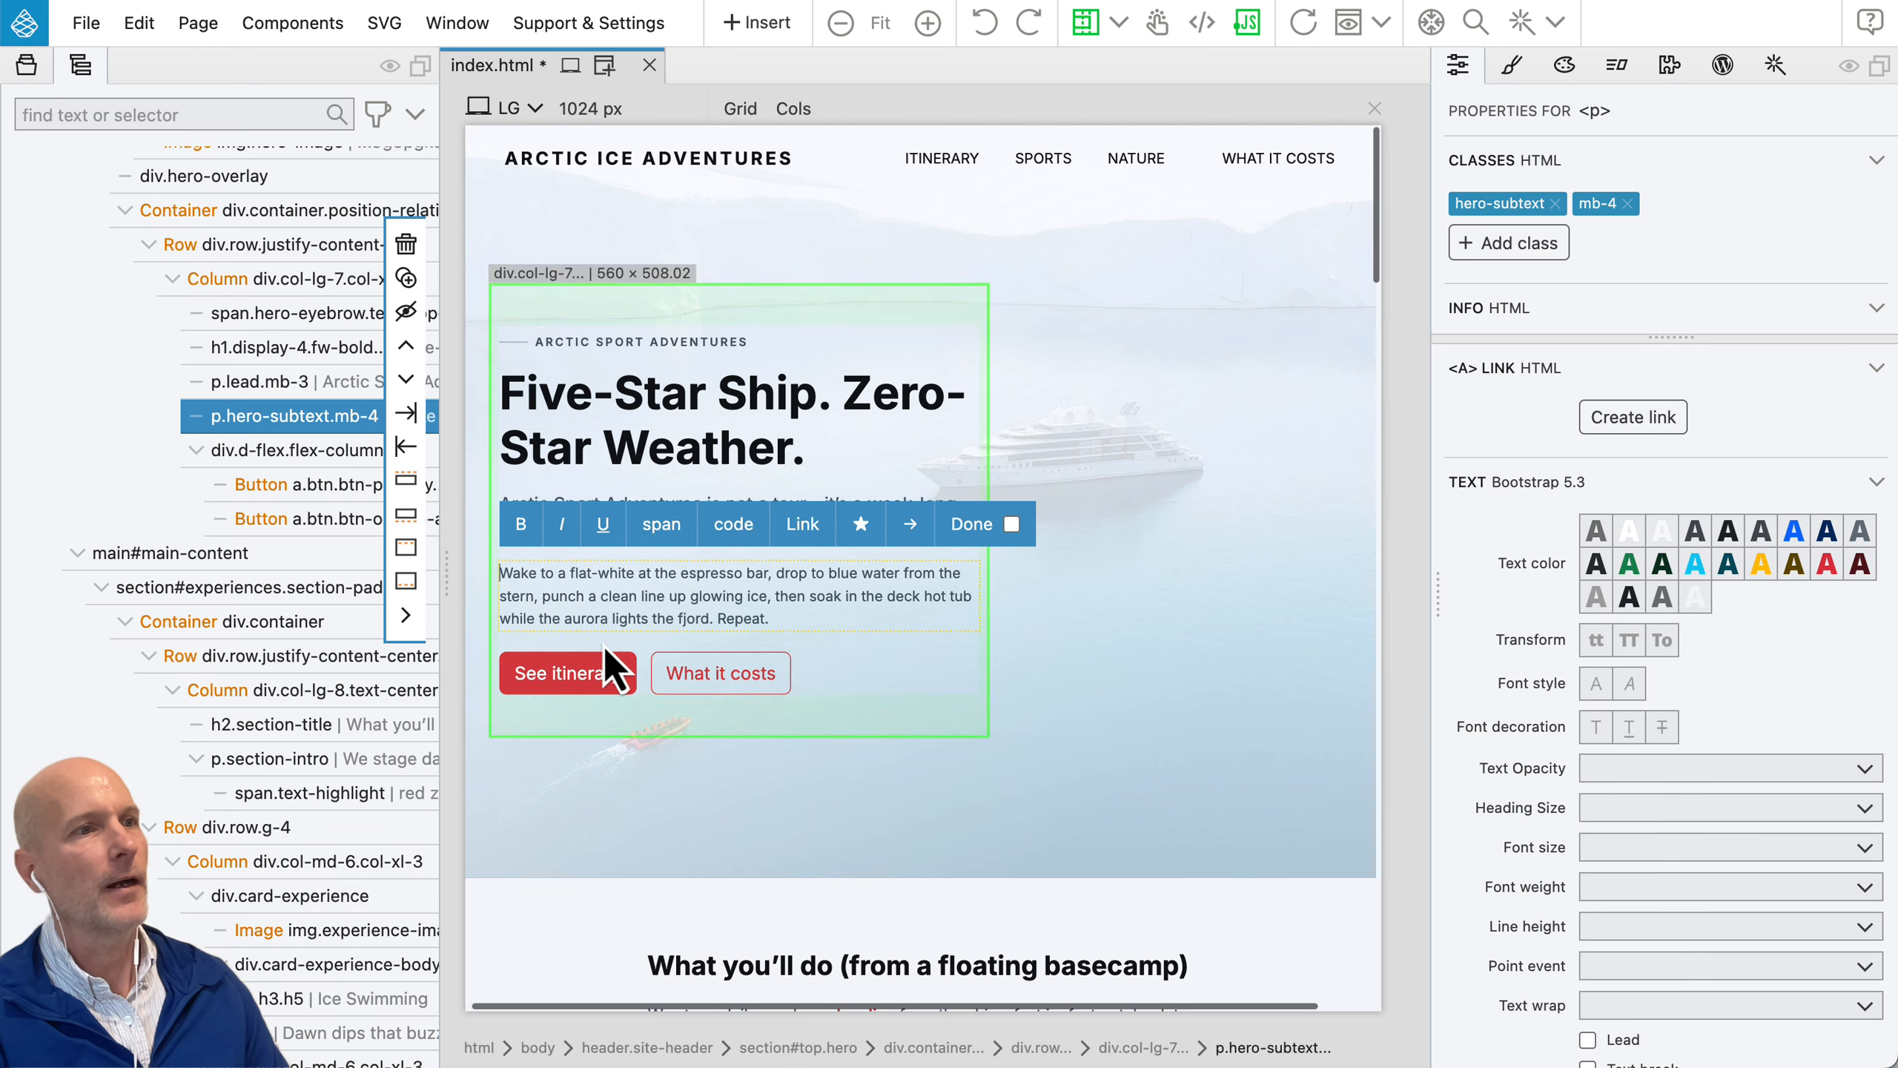
click(575, 677)
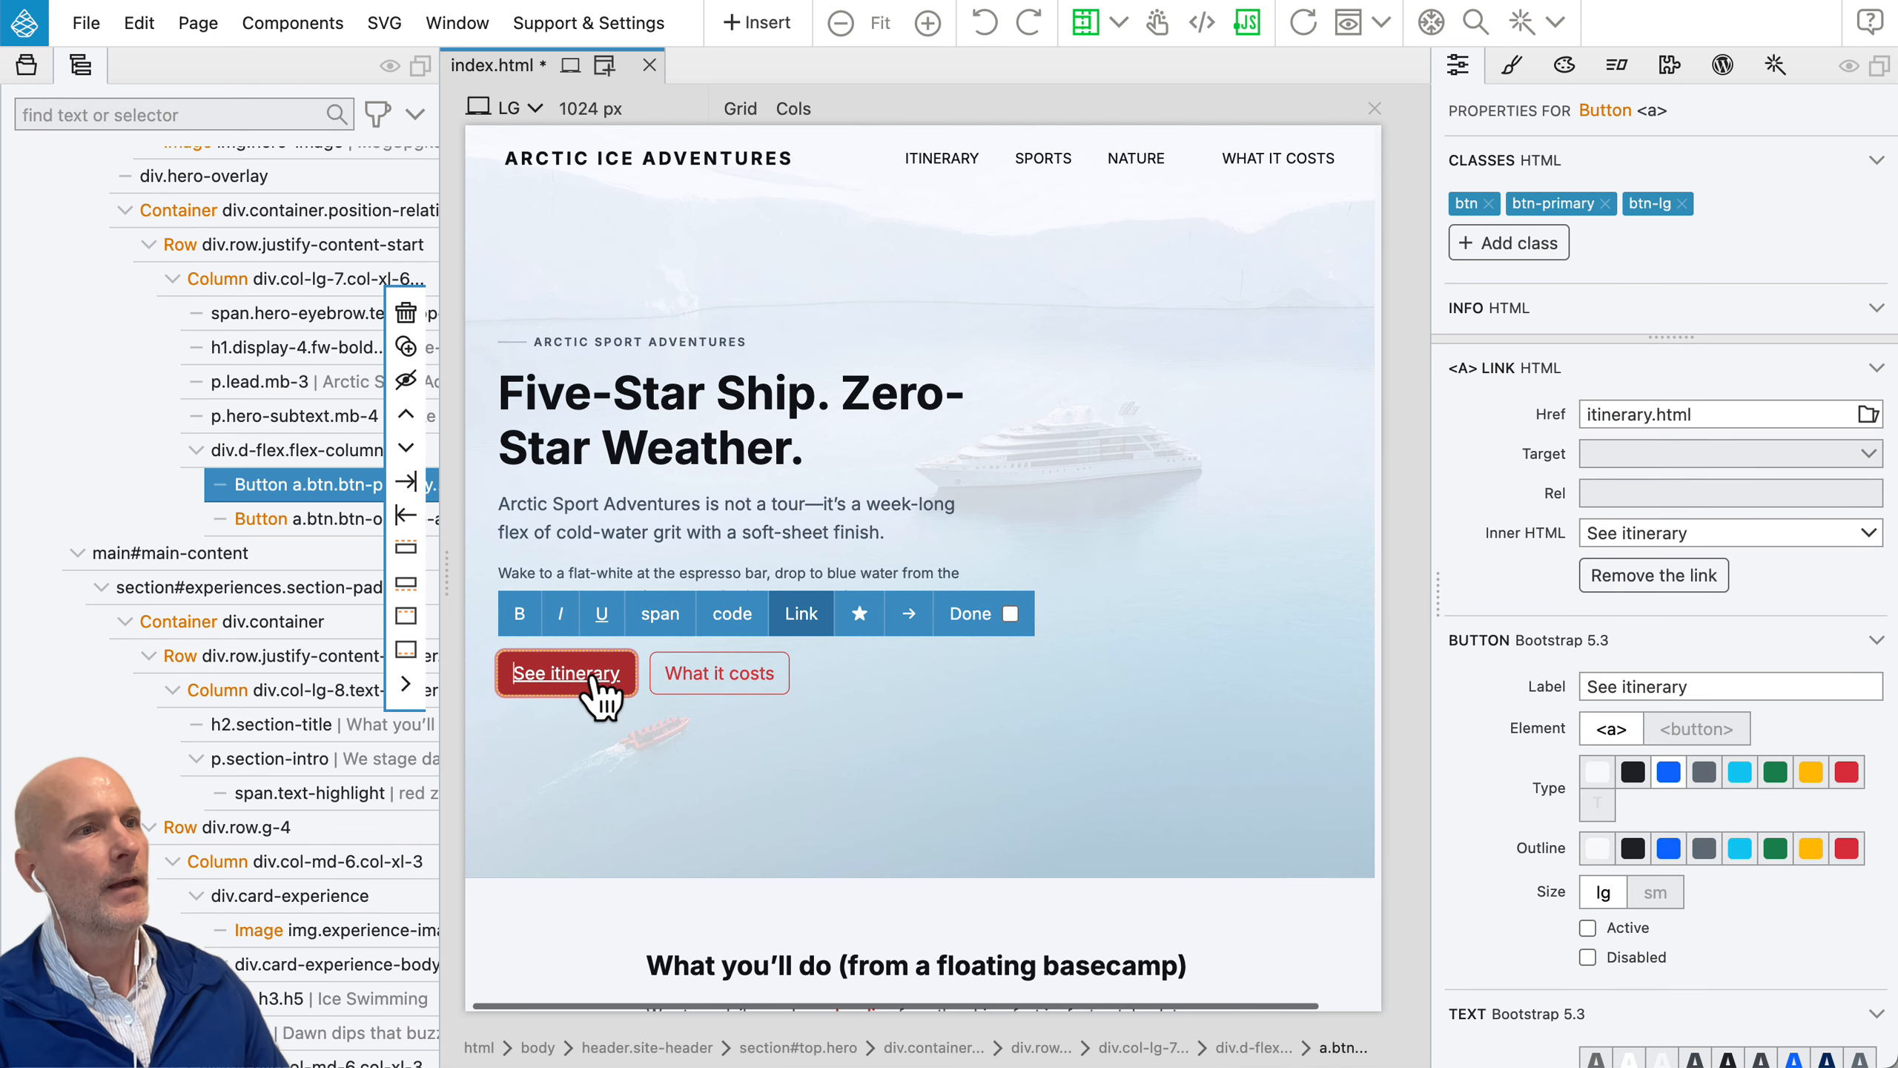
click(702, 547)
scroll(714, 531, down, 1)
click(725, 520)
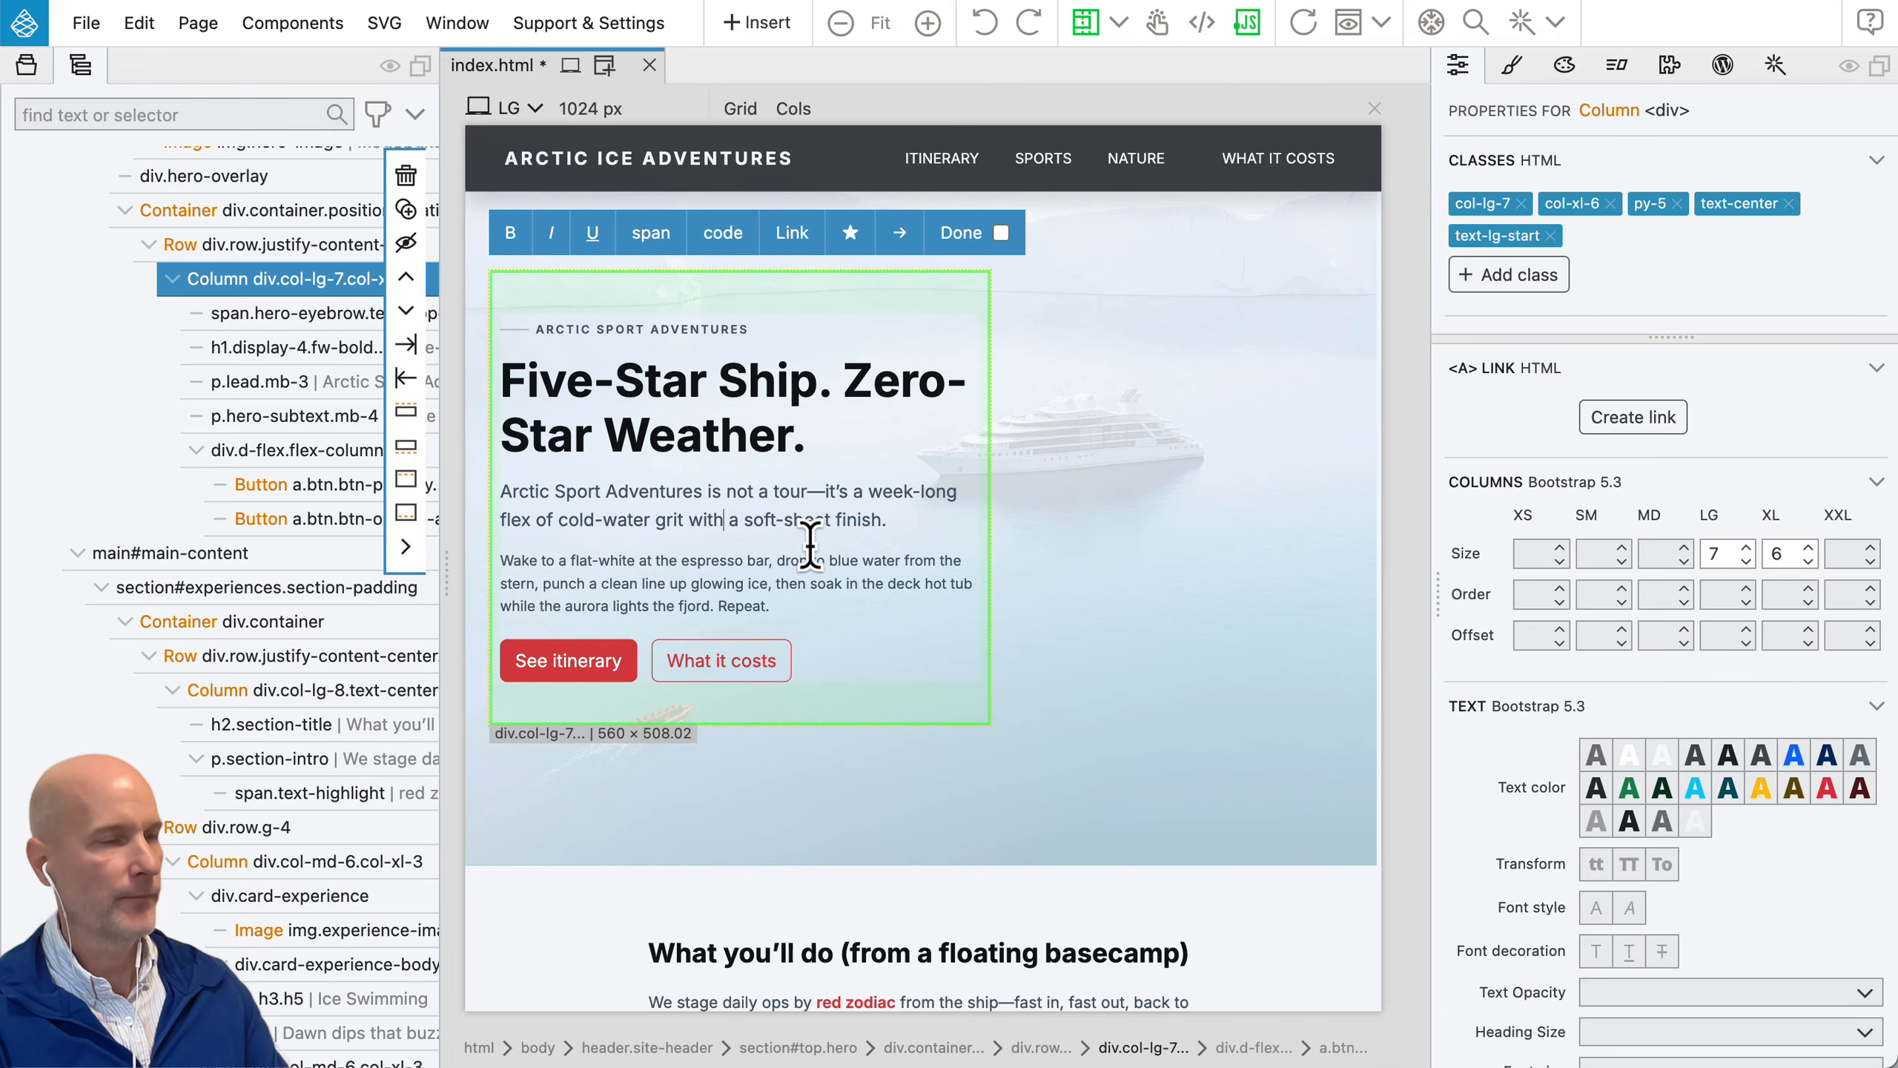
text(pop)
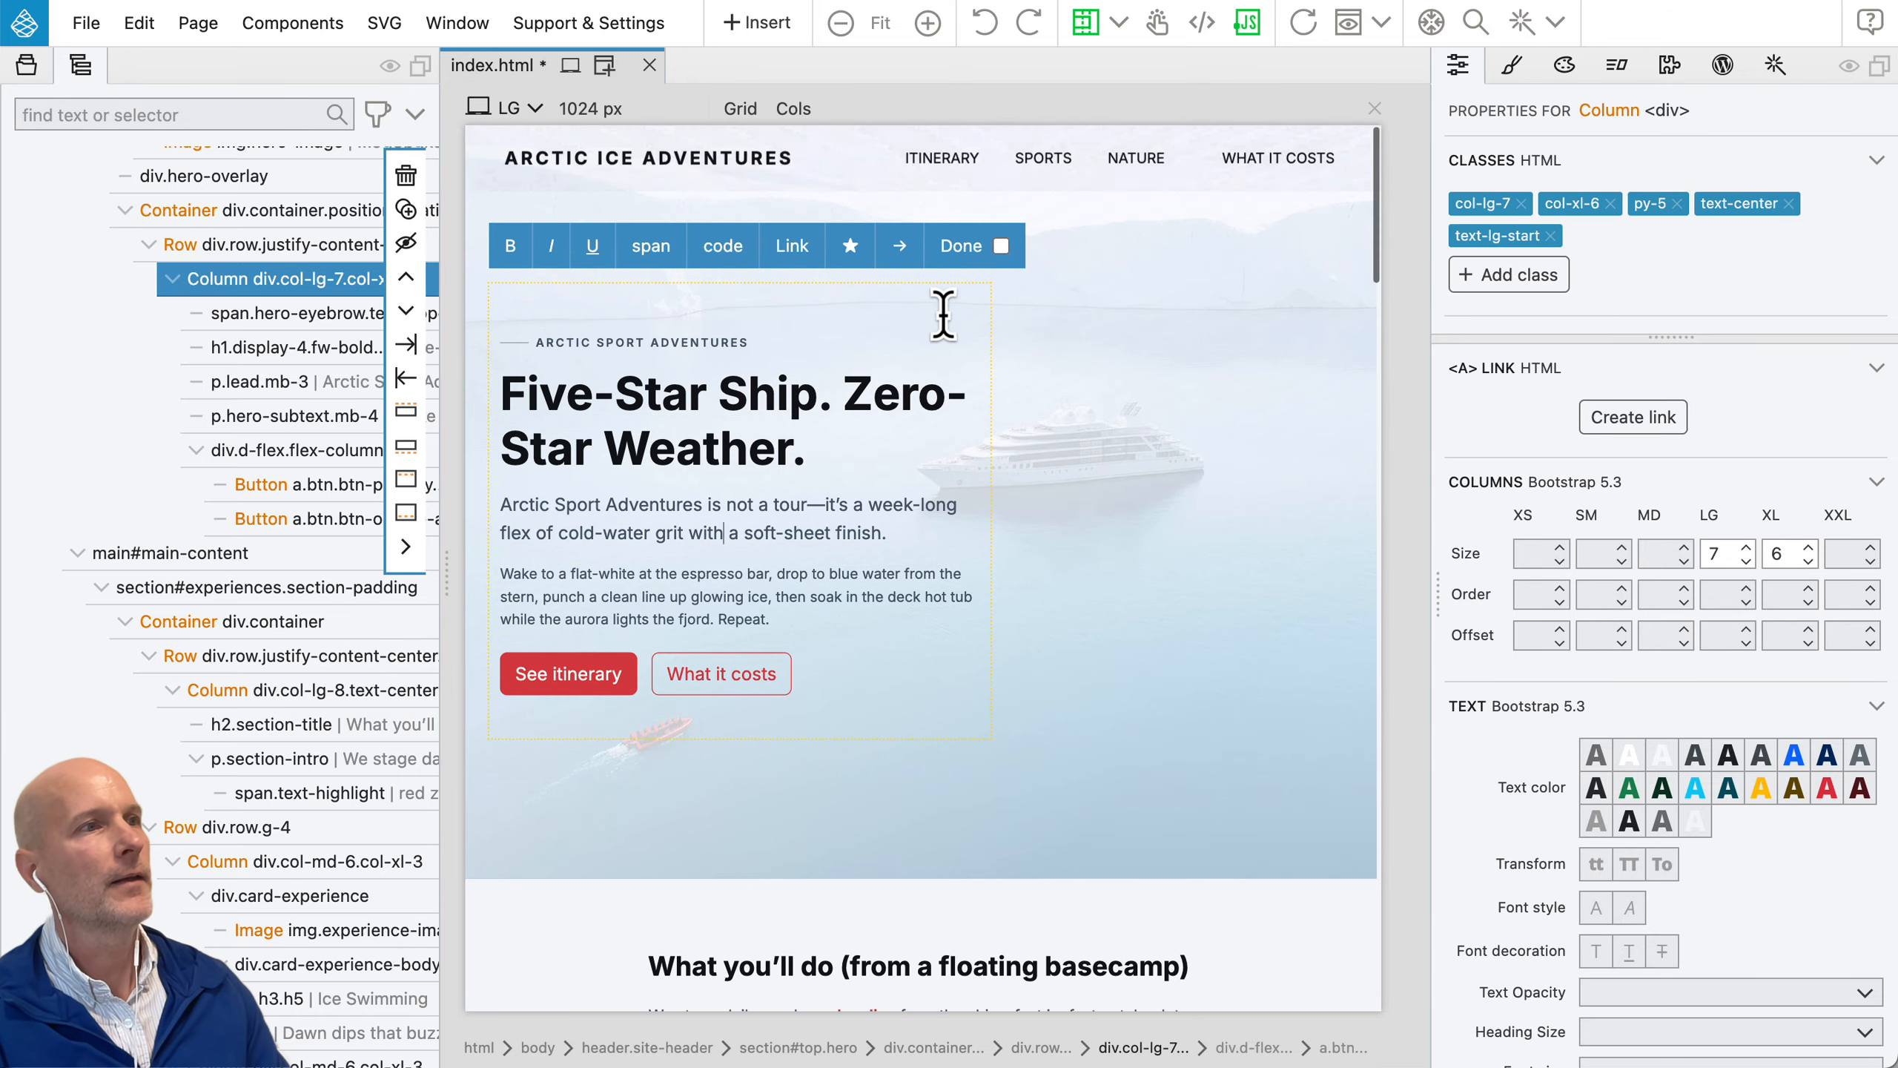
click(993, 236)
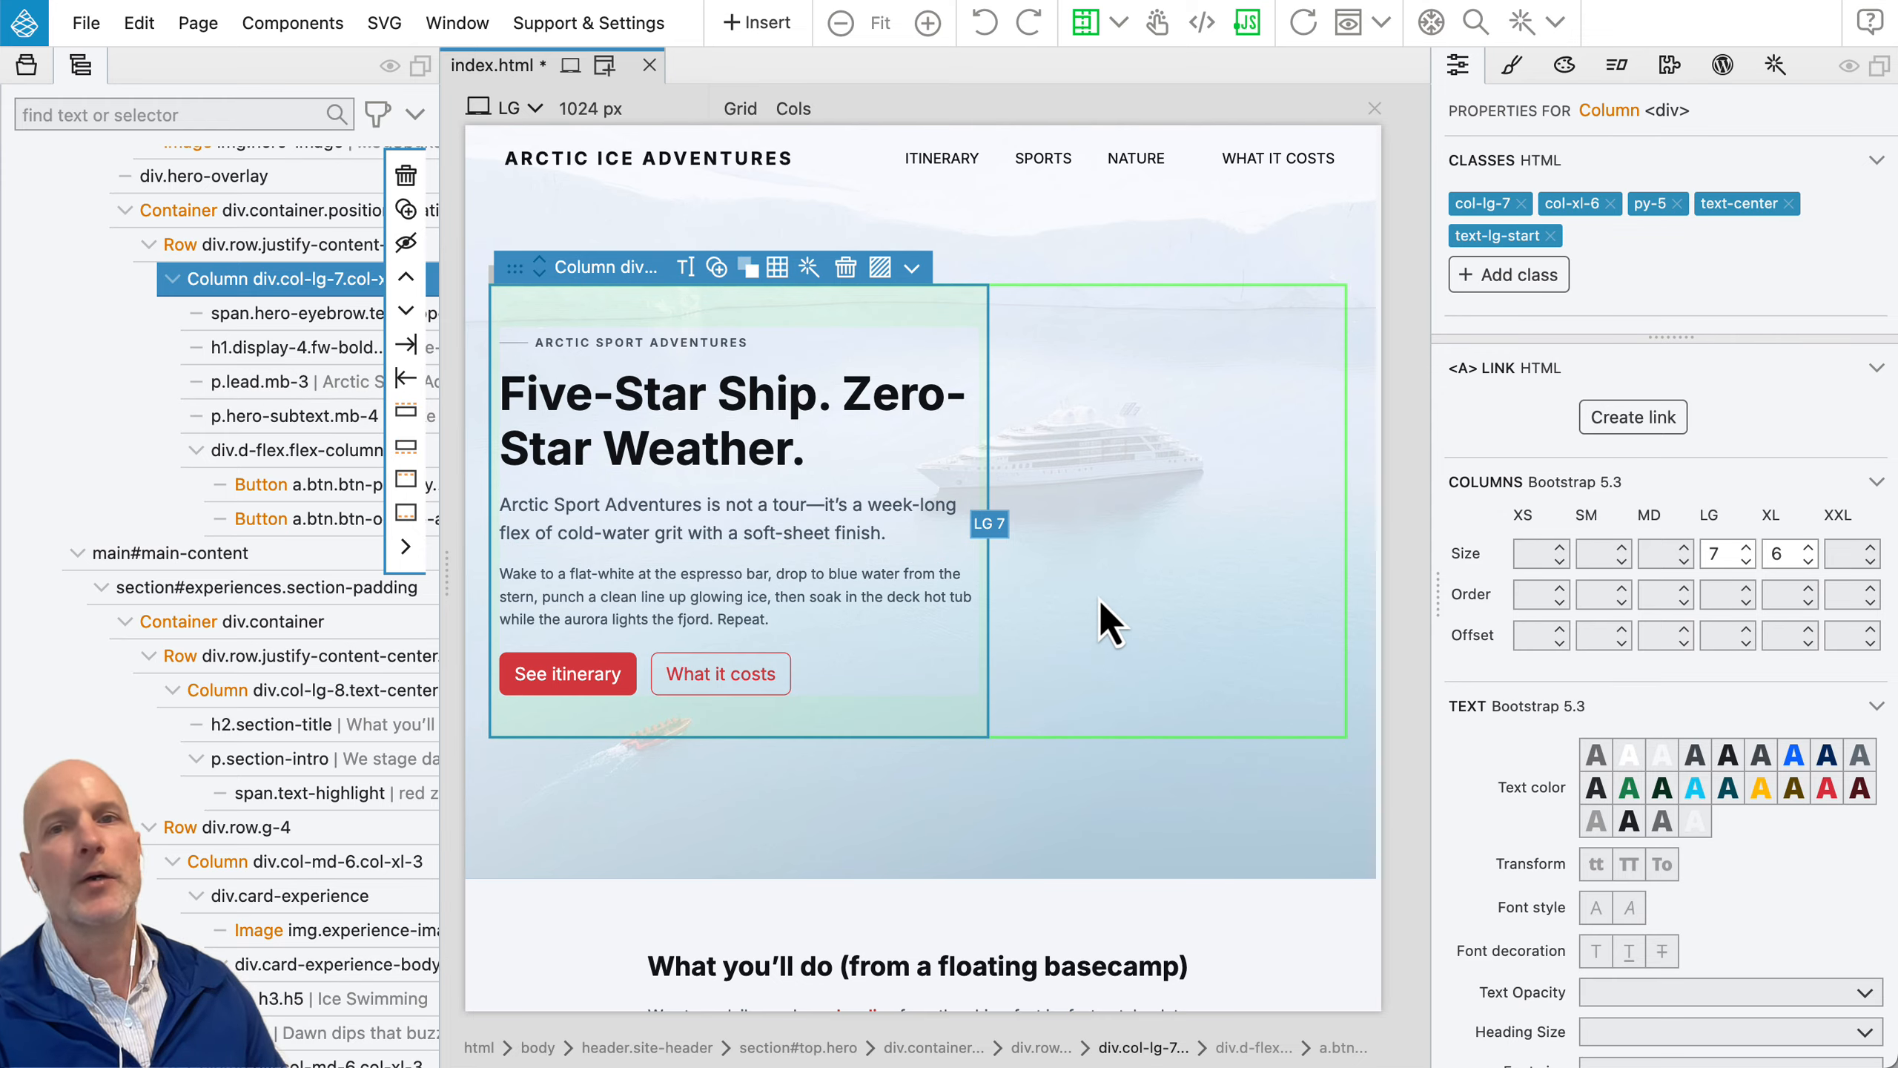
Step: Duplicate the hero heading and delete the copy
click(764, 421)
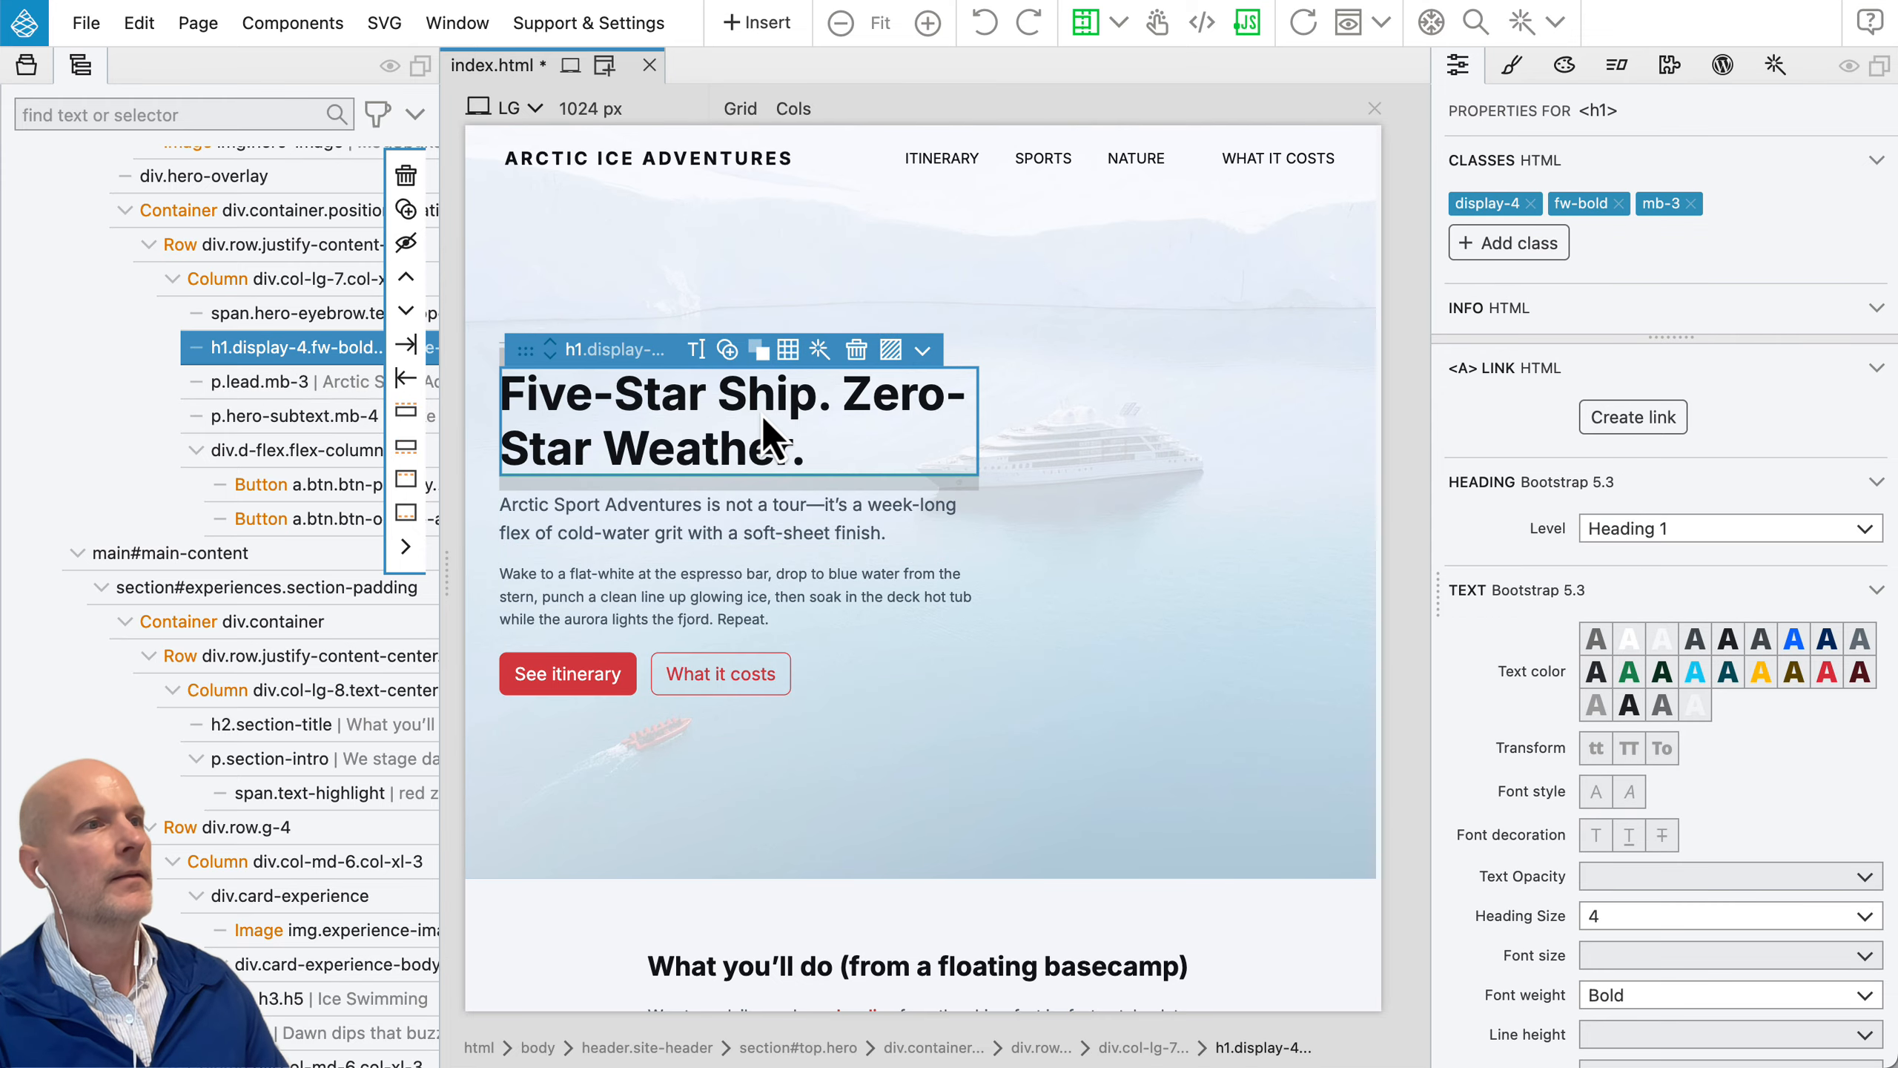
click(728, 350)
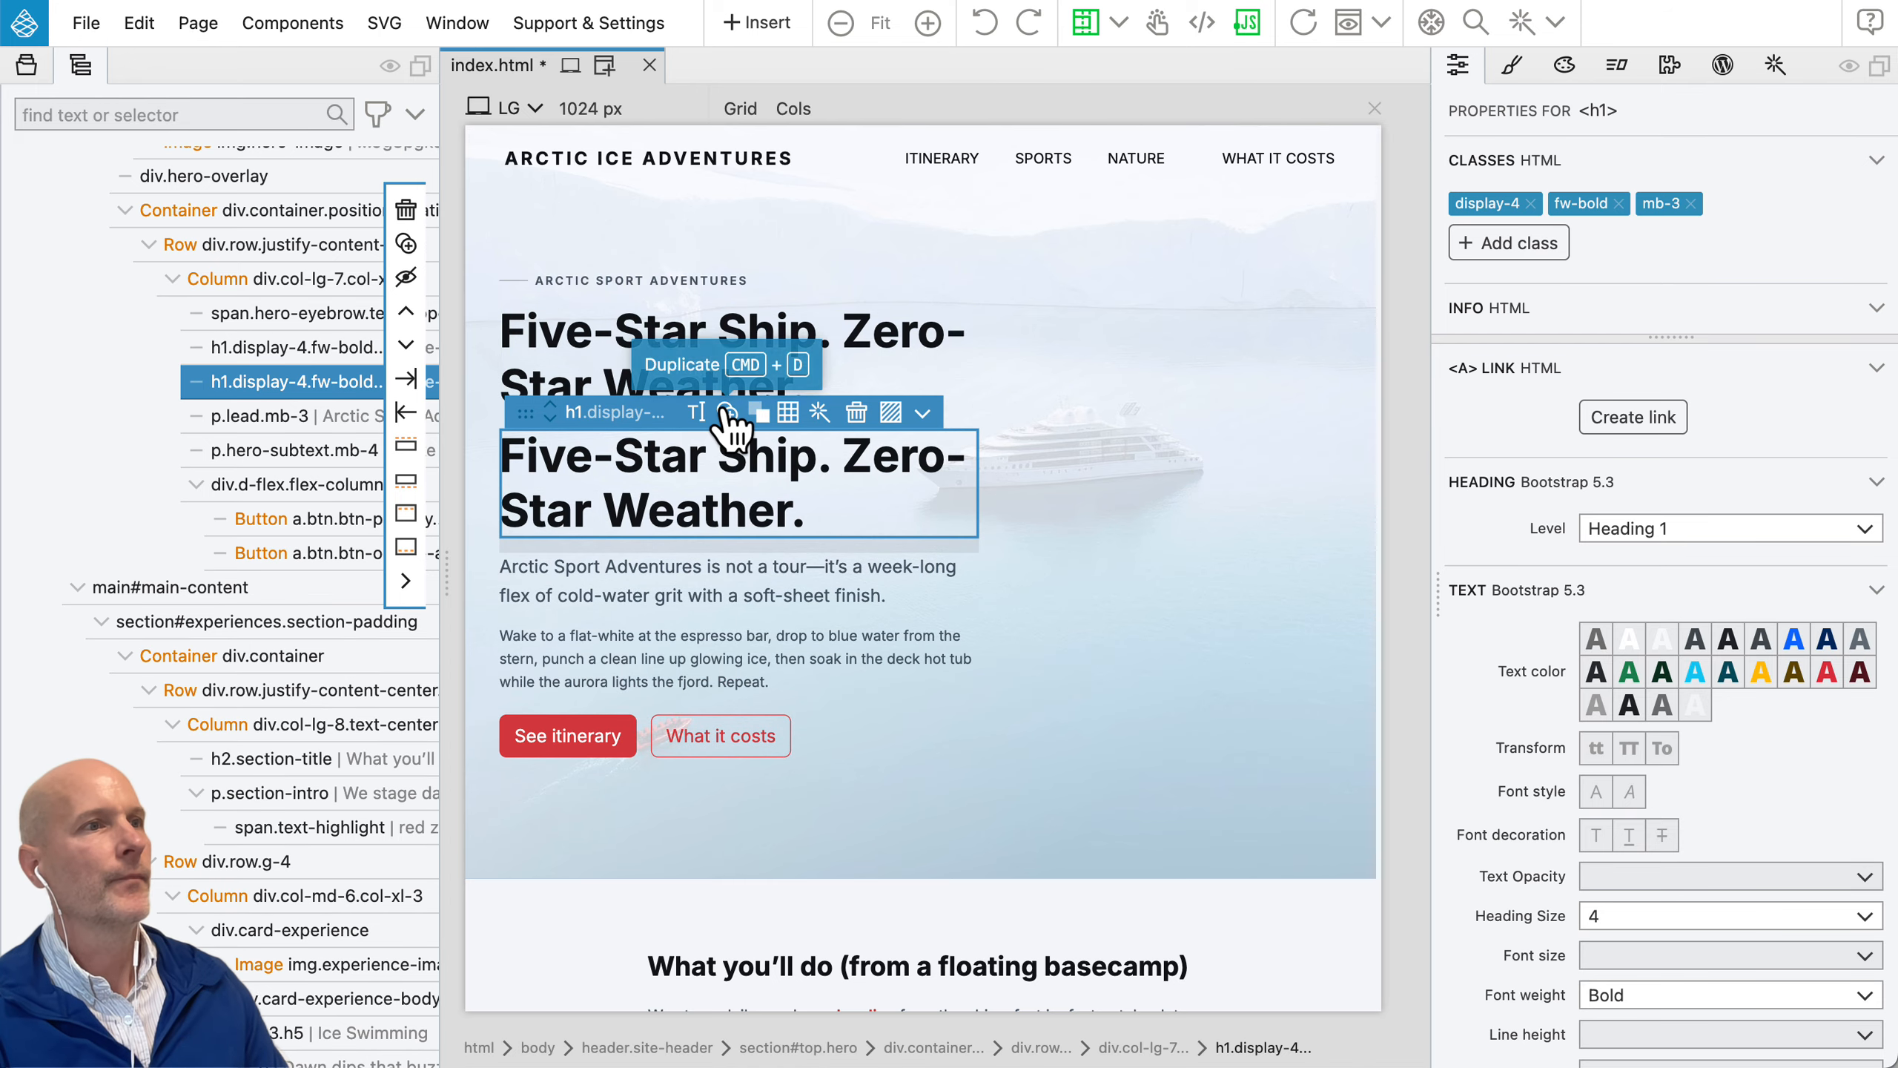
click(857, 412)
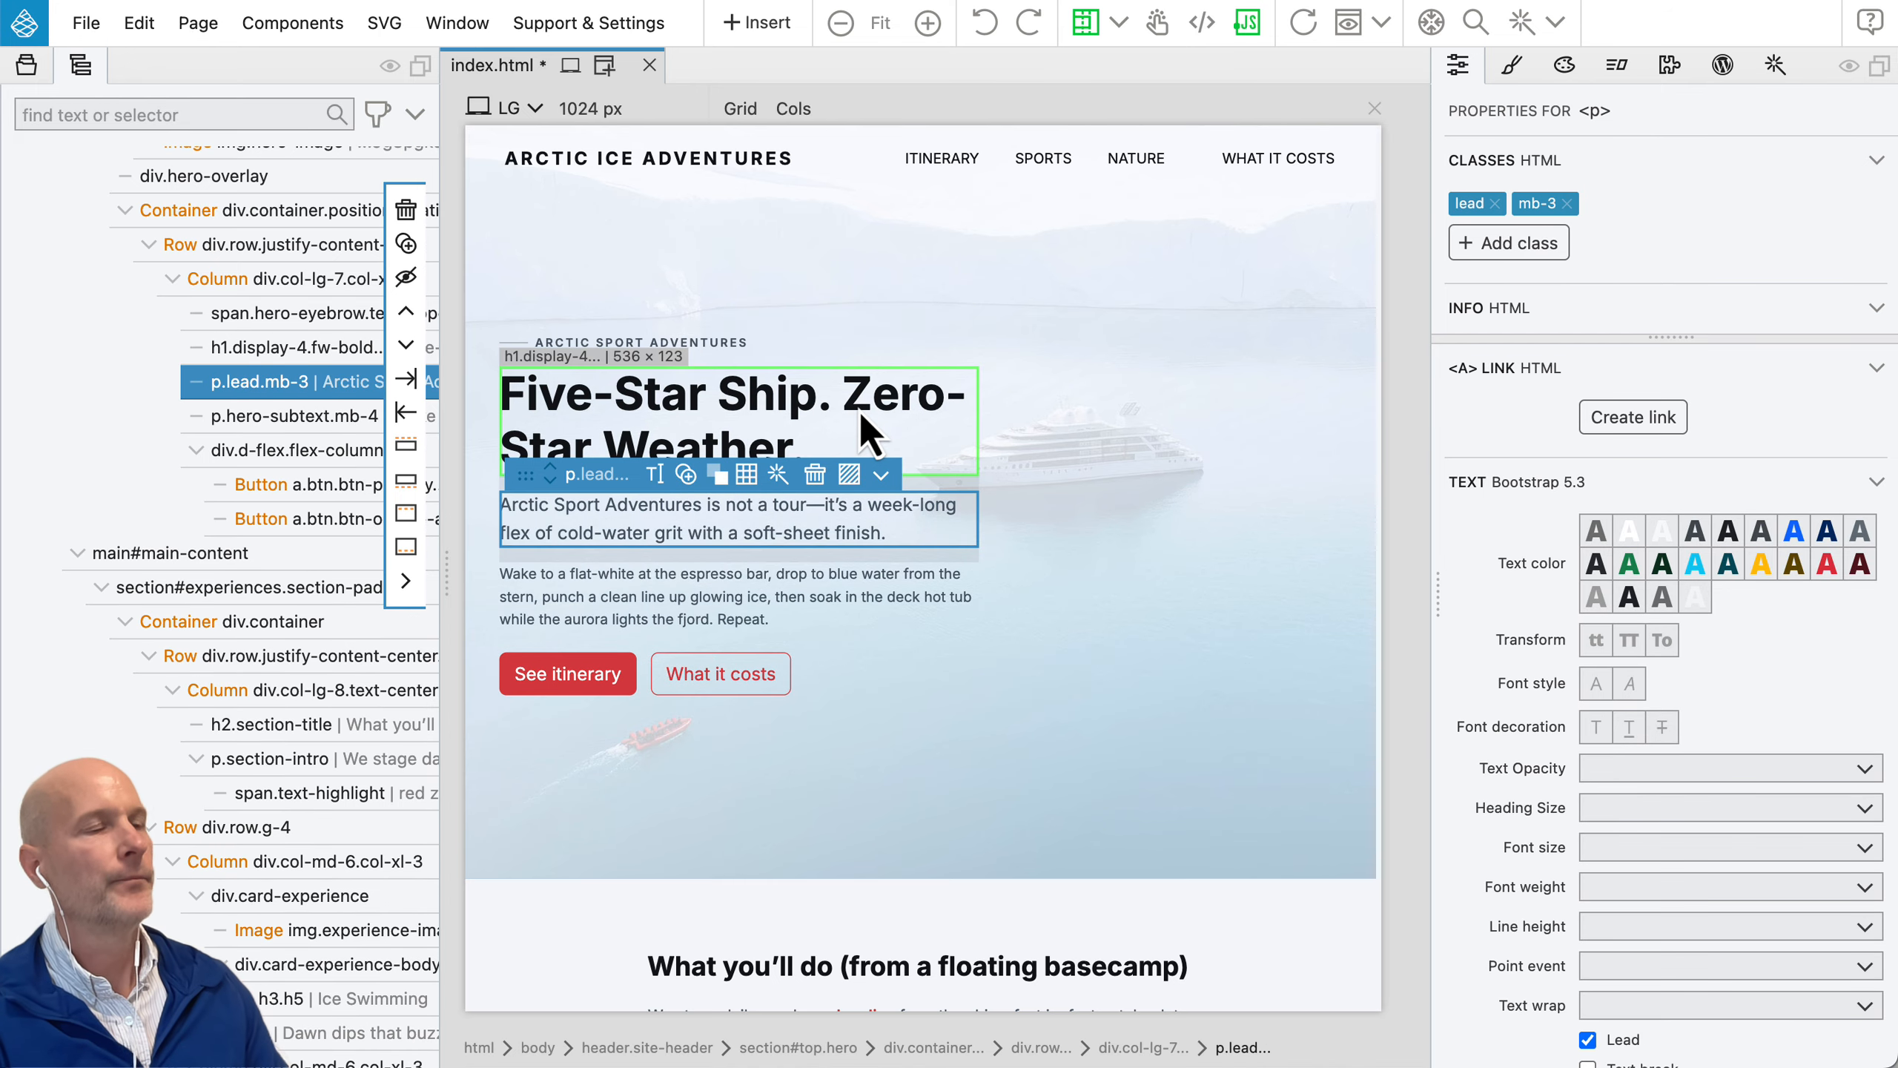
Step: Transform the hero heading from h1 to h2 and undo the tag change
click(789, 404)
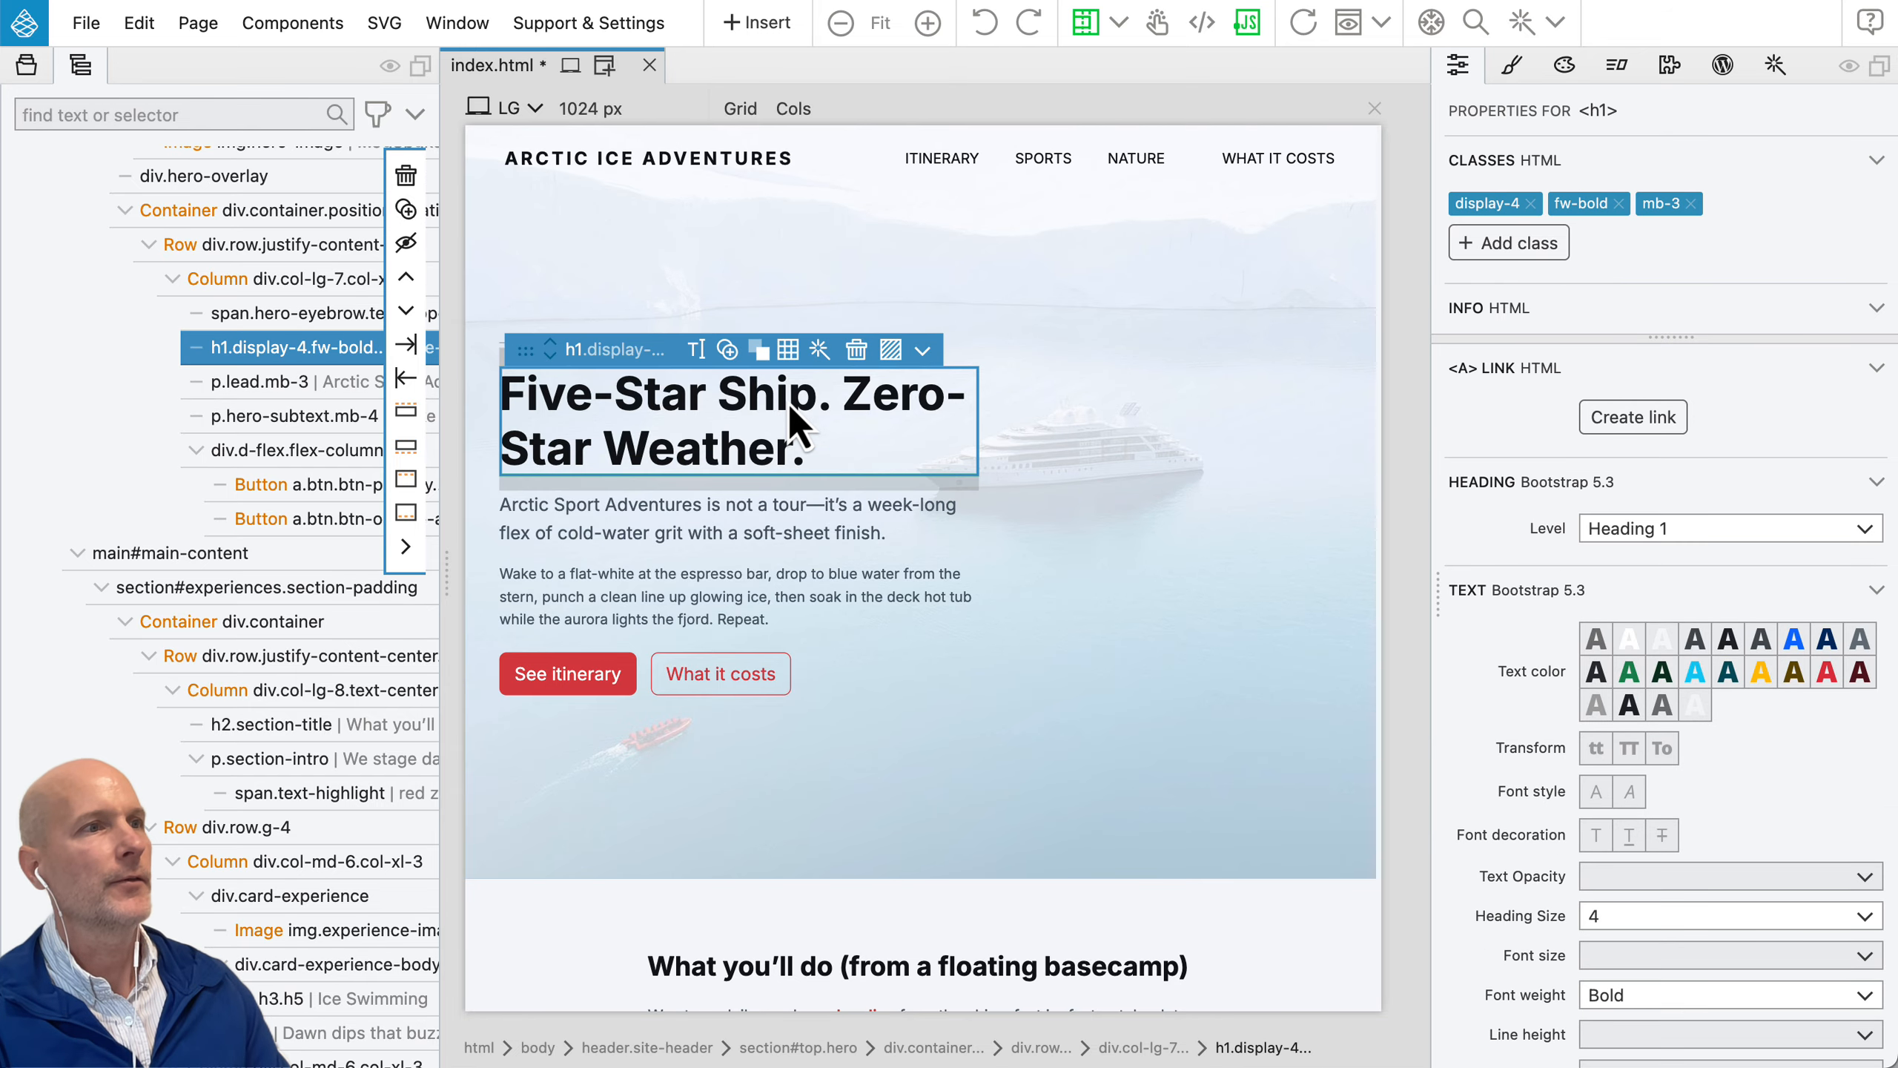
right_click(783, 401)
mouse_move(783, 401)
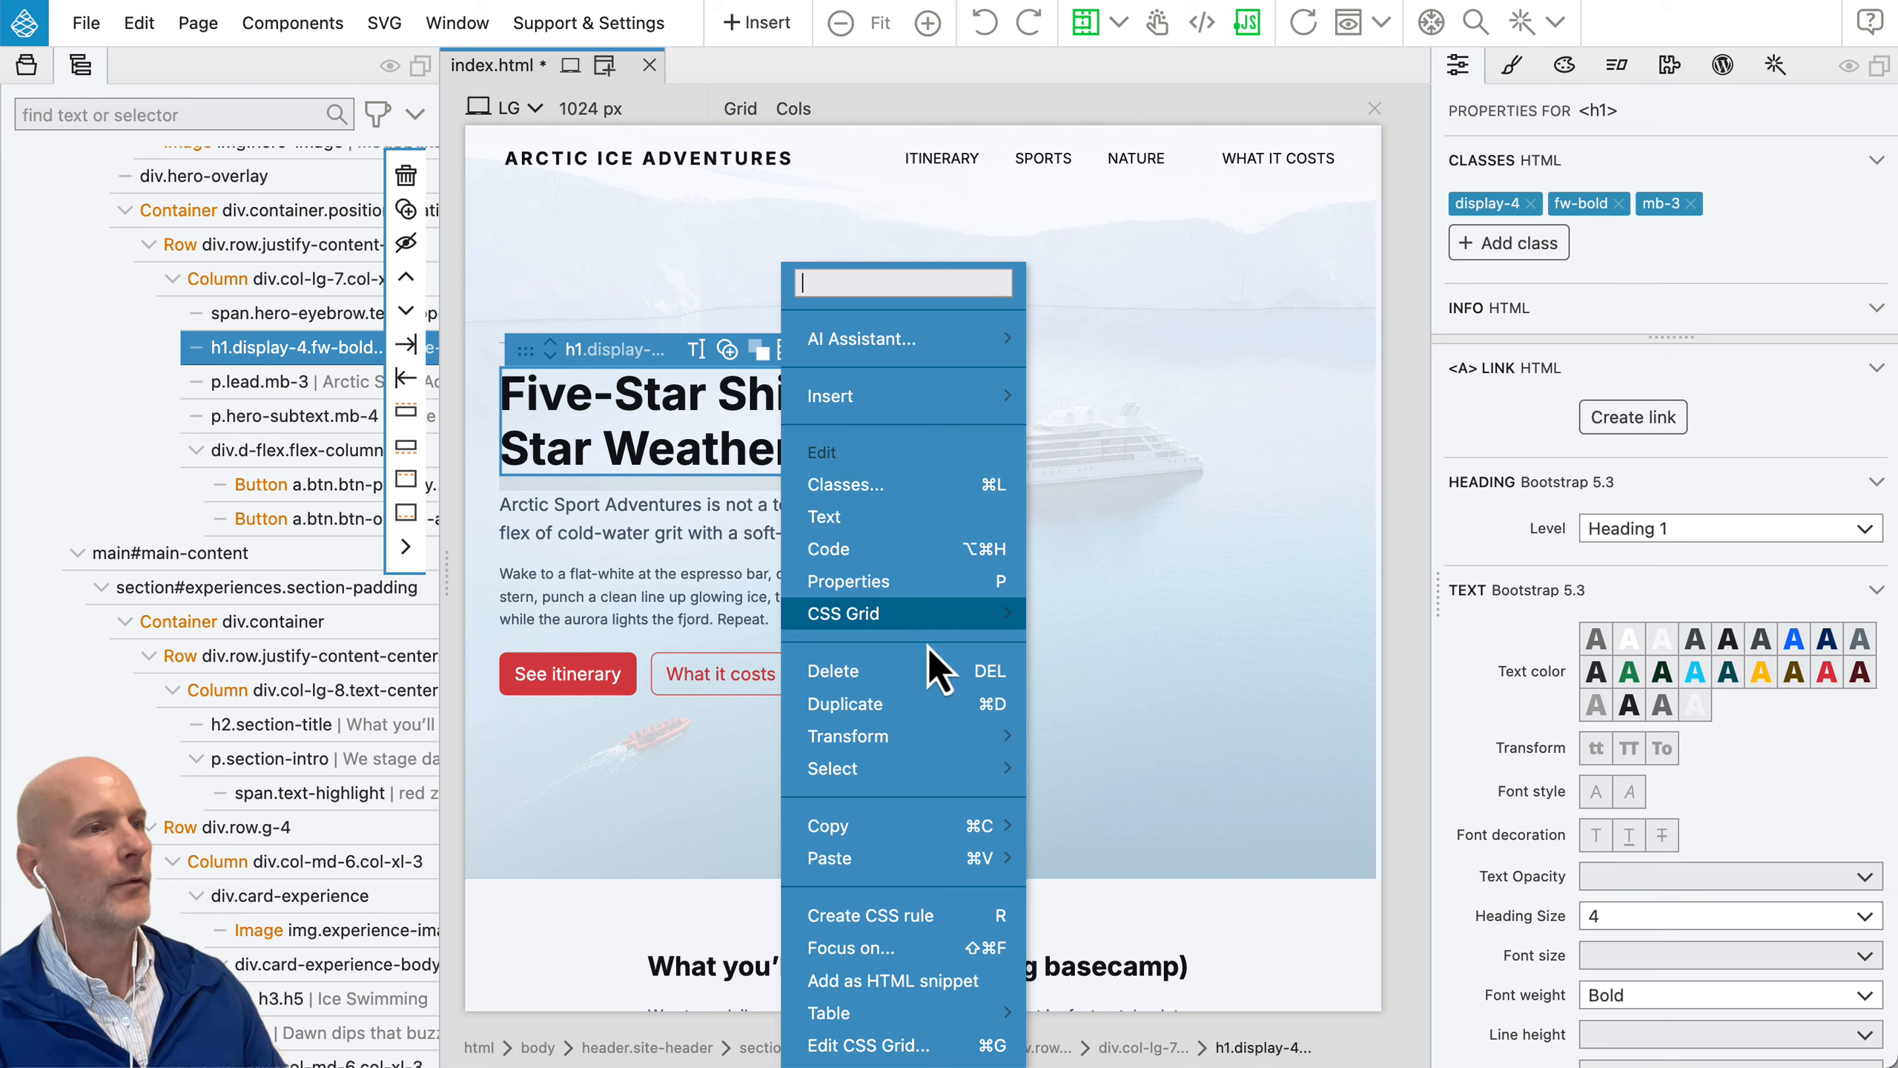
mouse_move(921, 738)
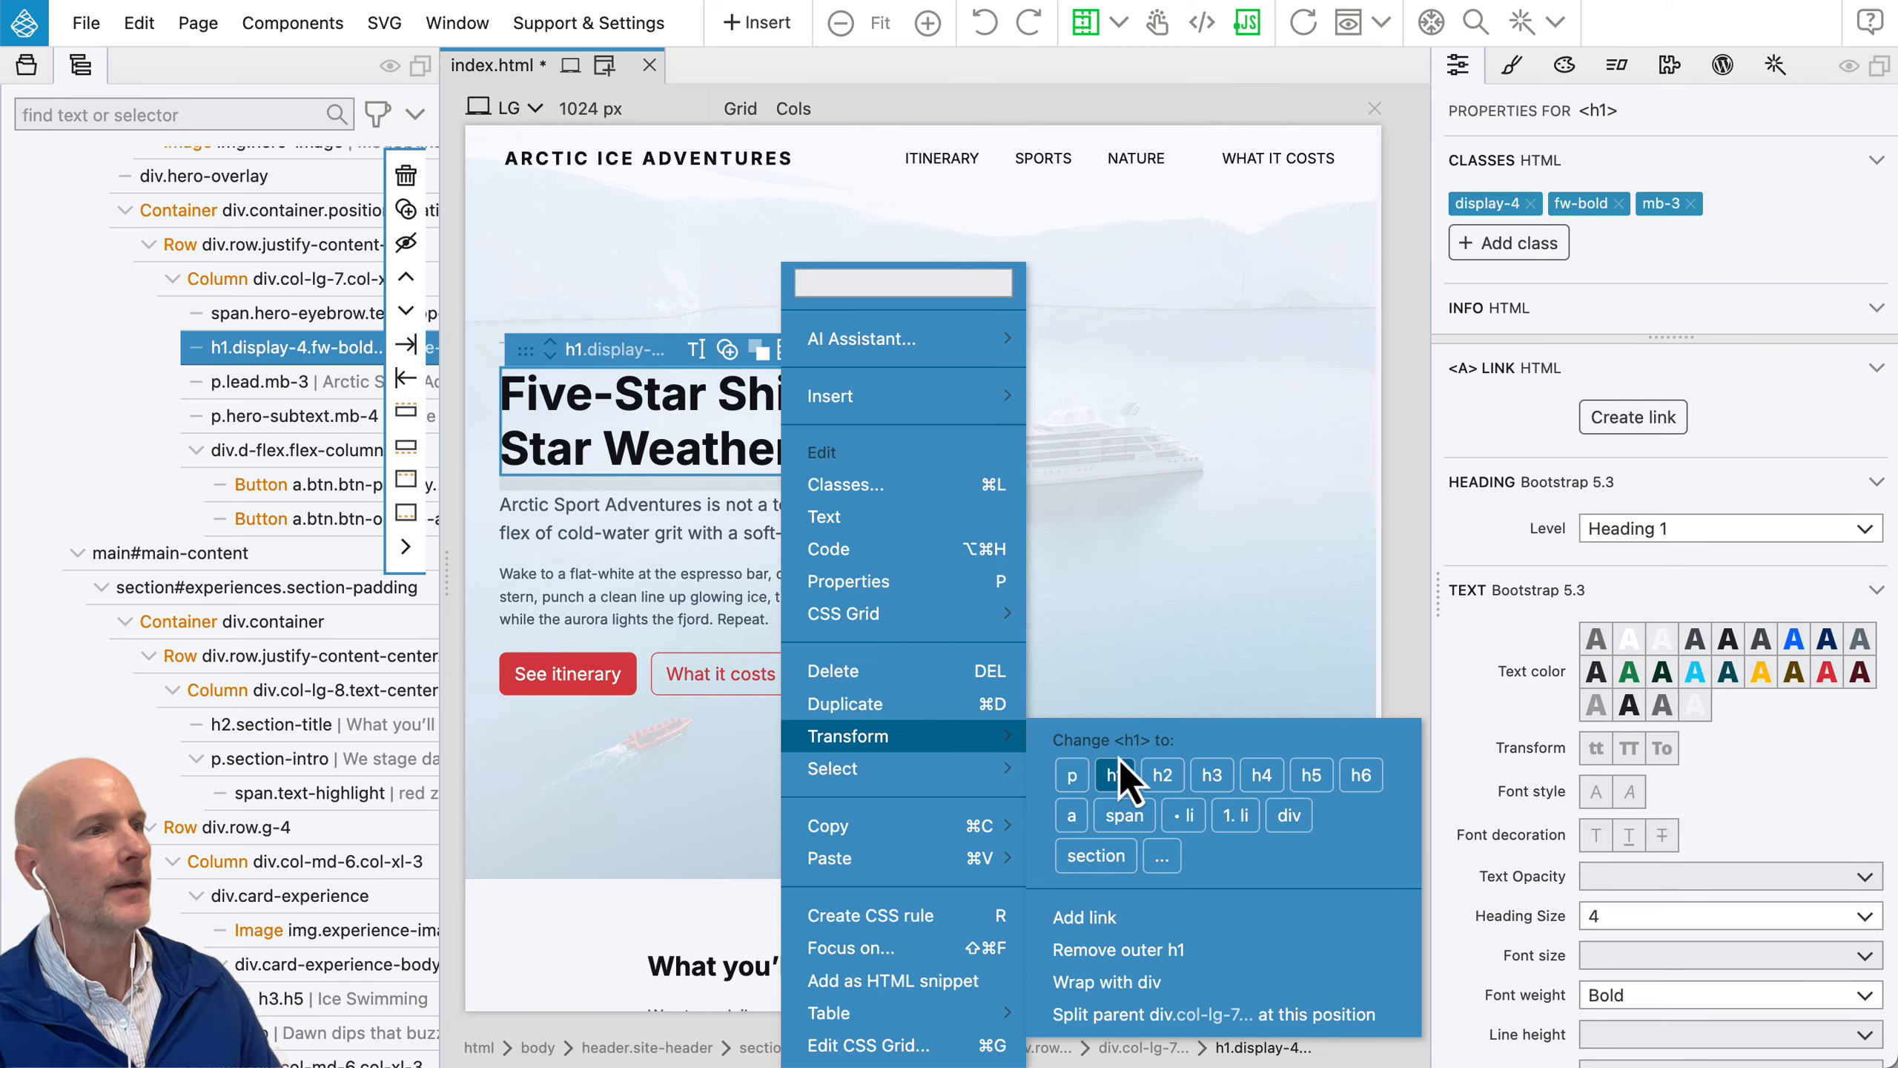
click(1162, 776)
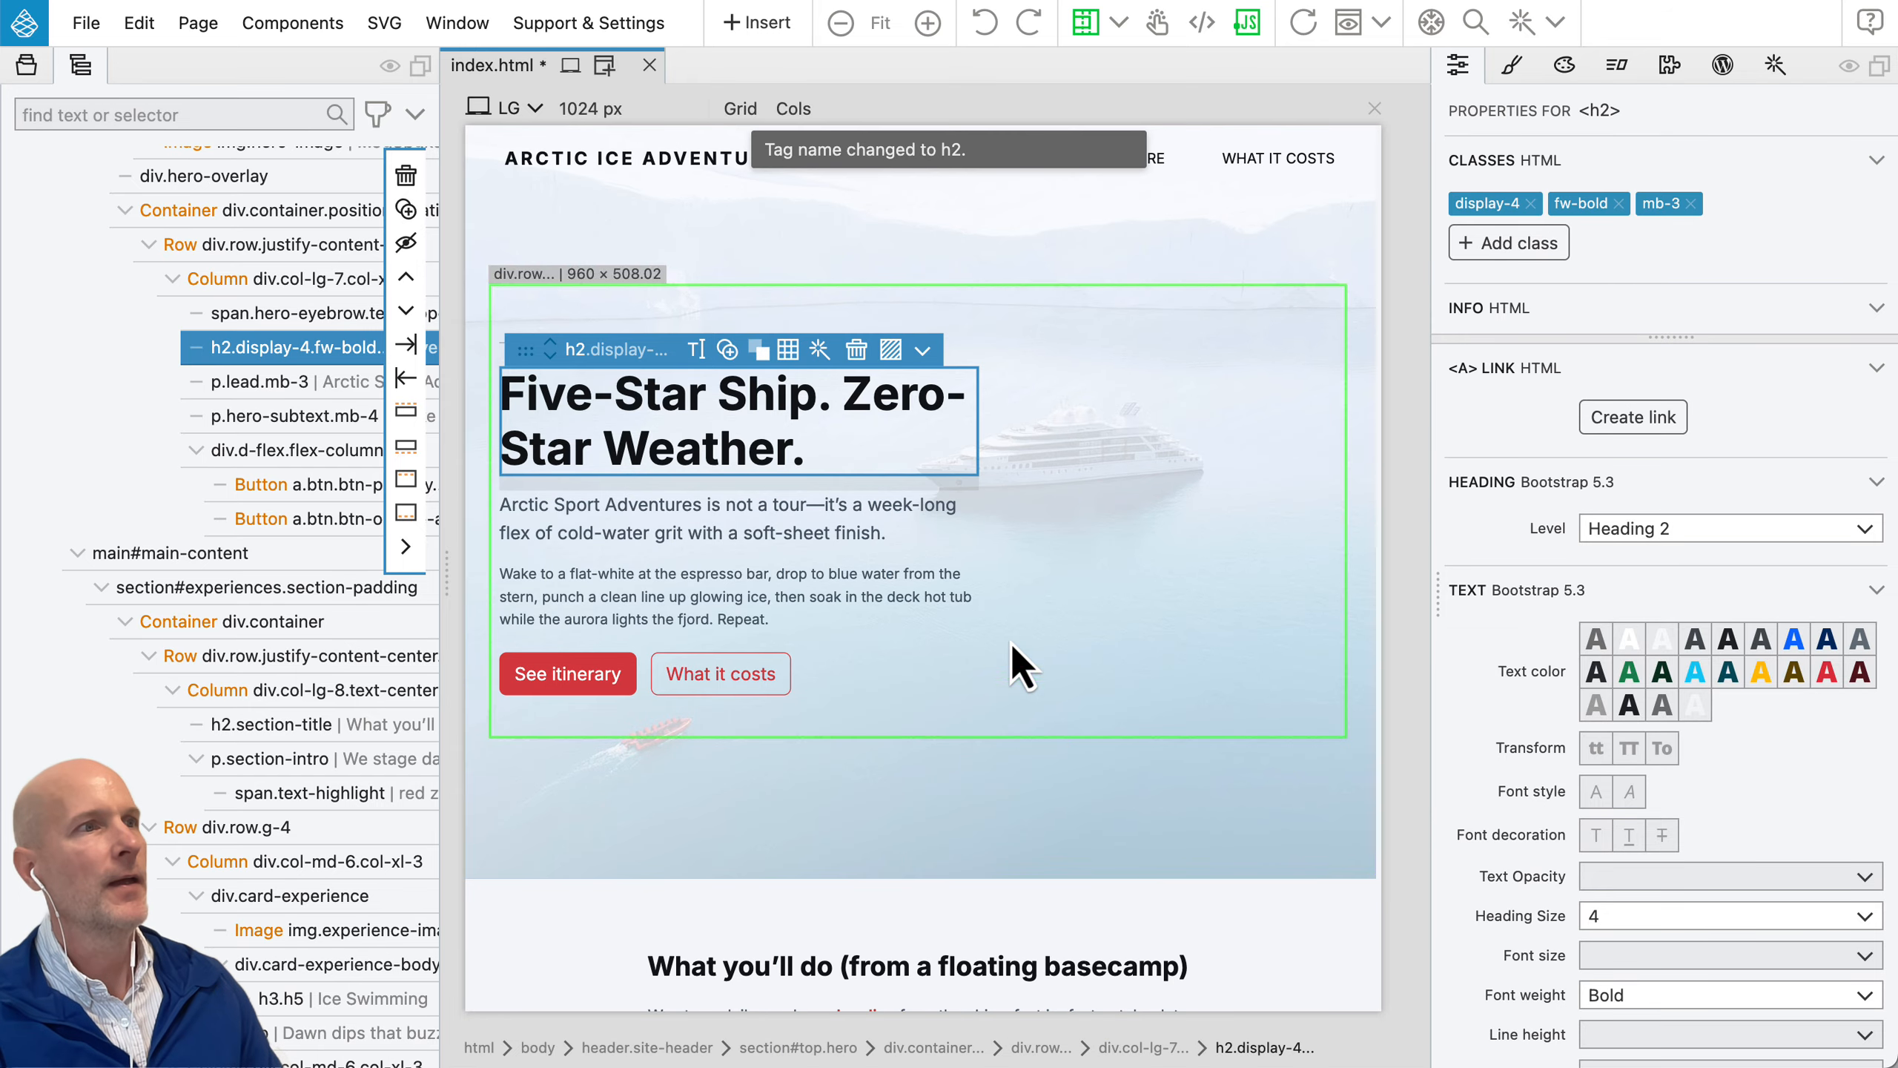
key(ctrl+z)
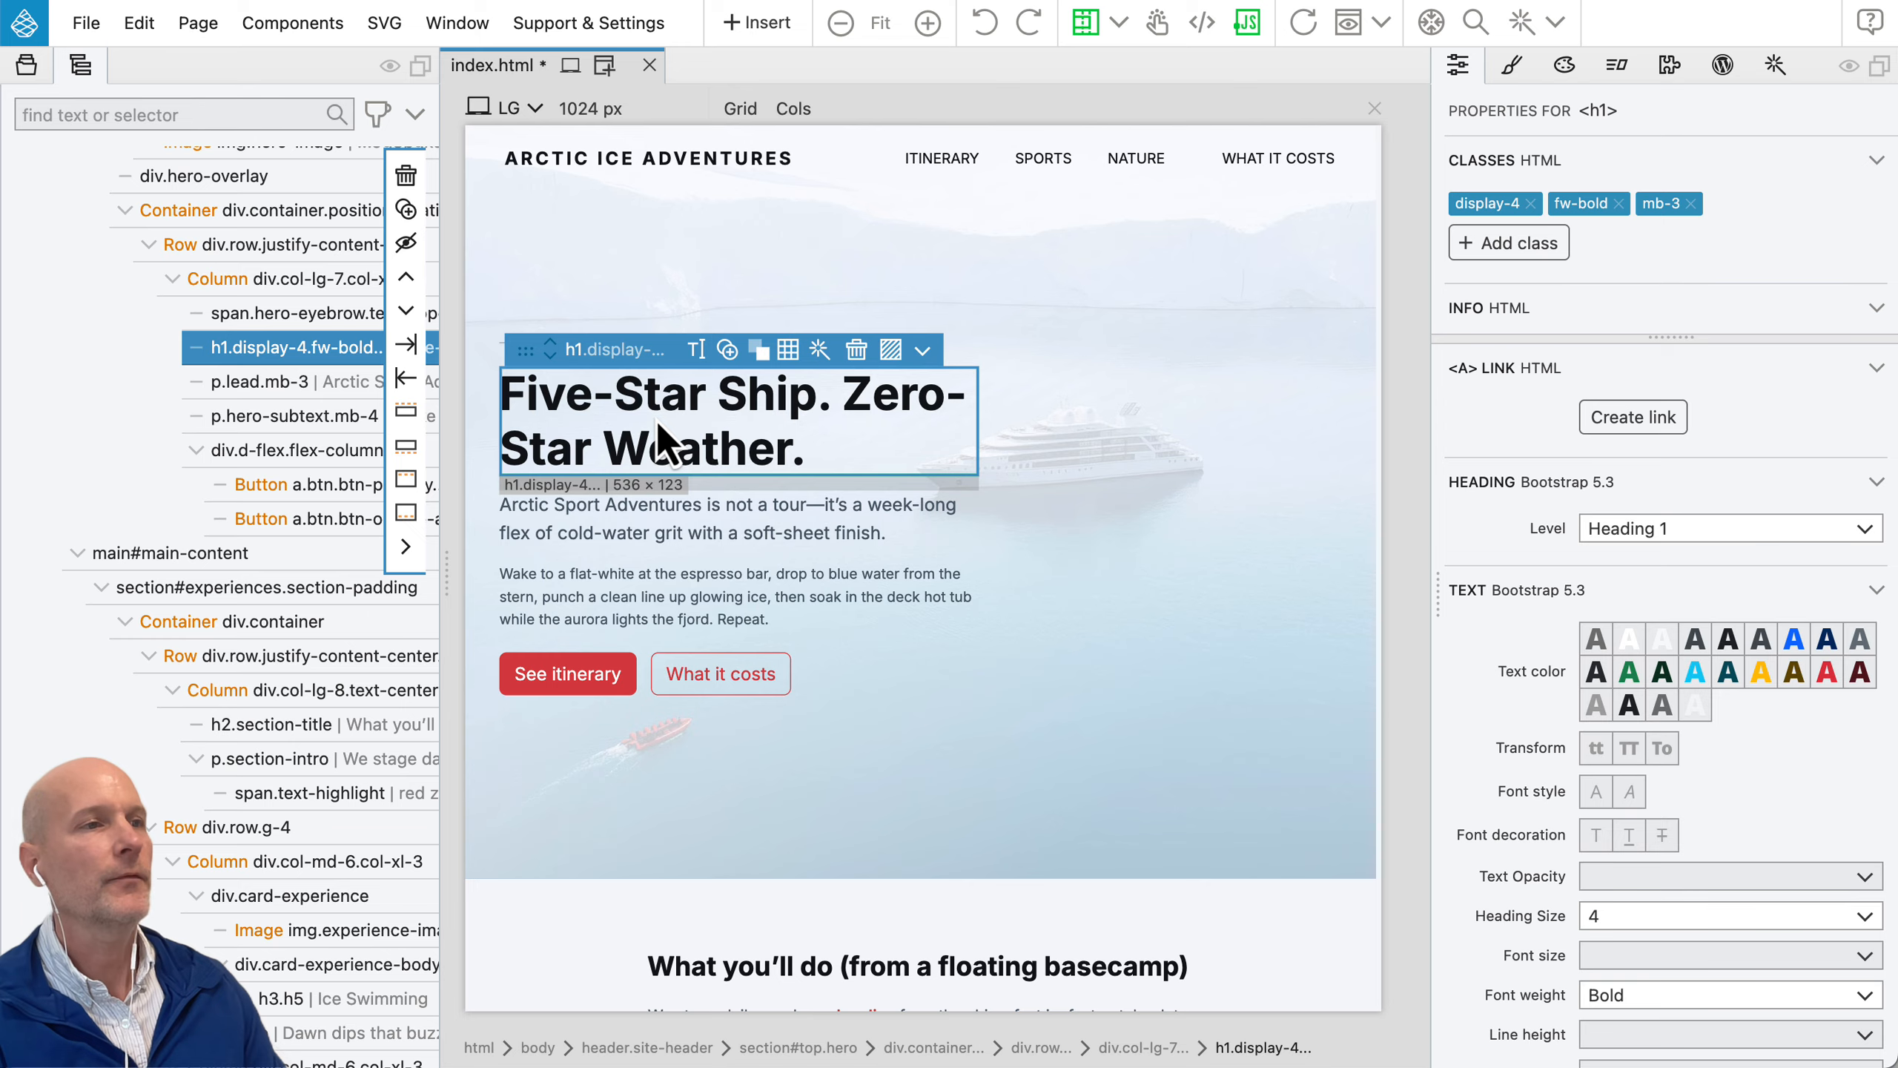
Step: Move the "Ice Swimming" card heading below its description paragraph and back above it
scroll(656, 421, down, 10)
scroll(667, 441, down, 1)
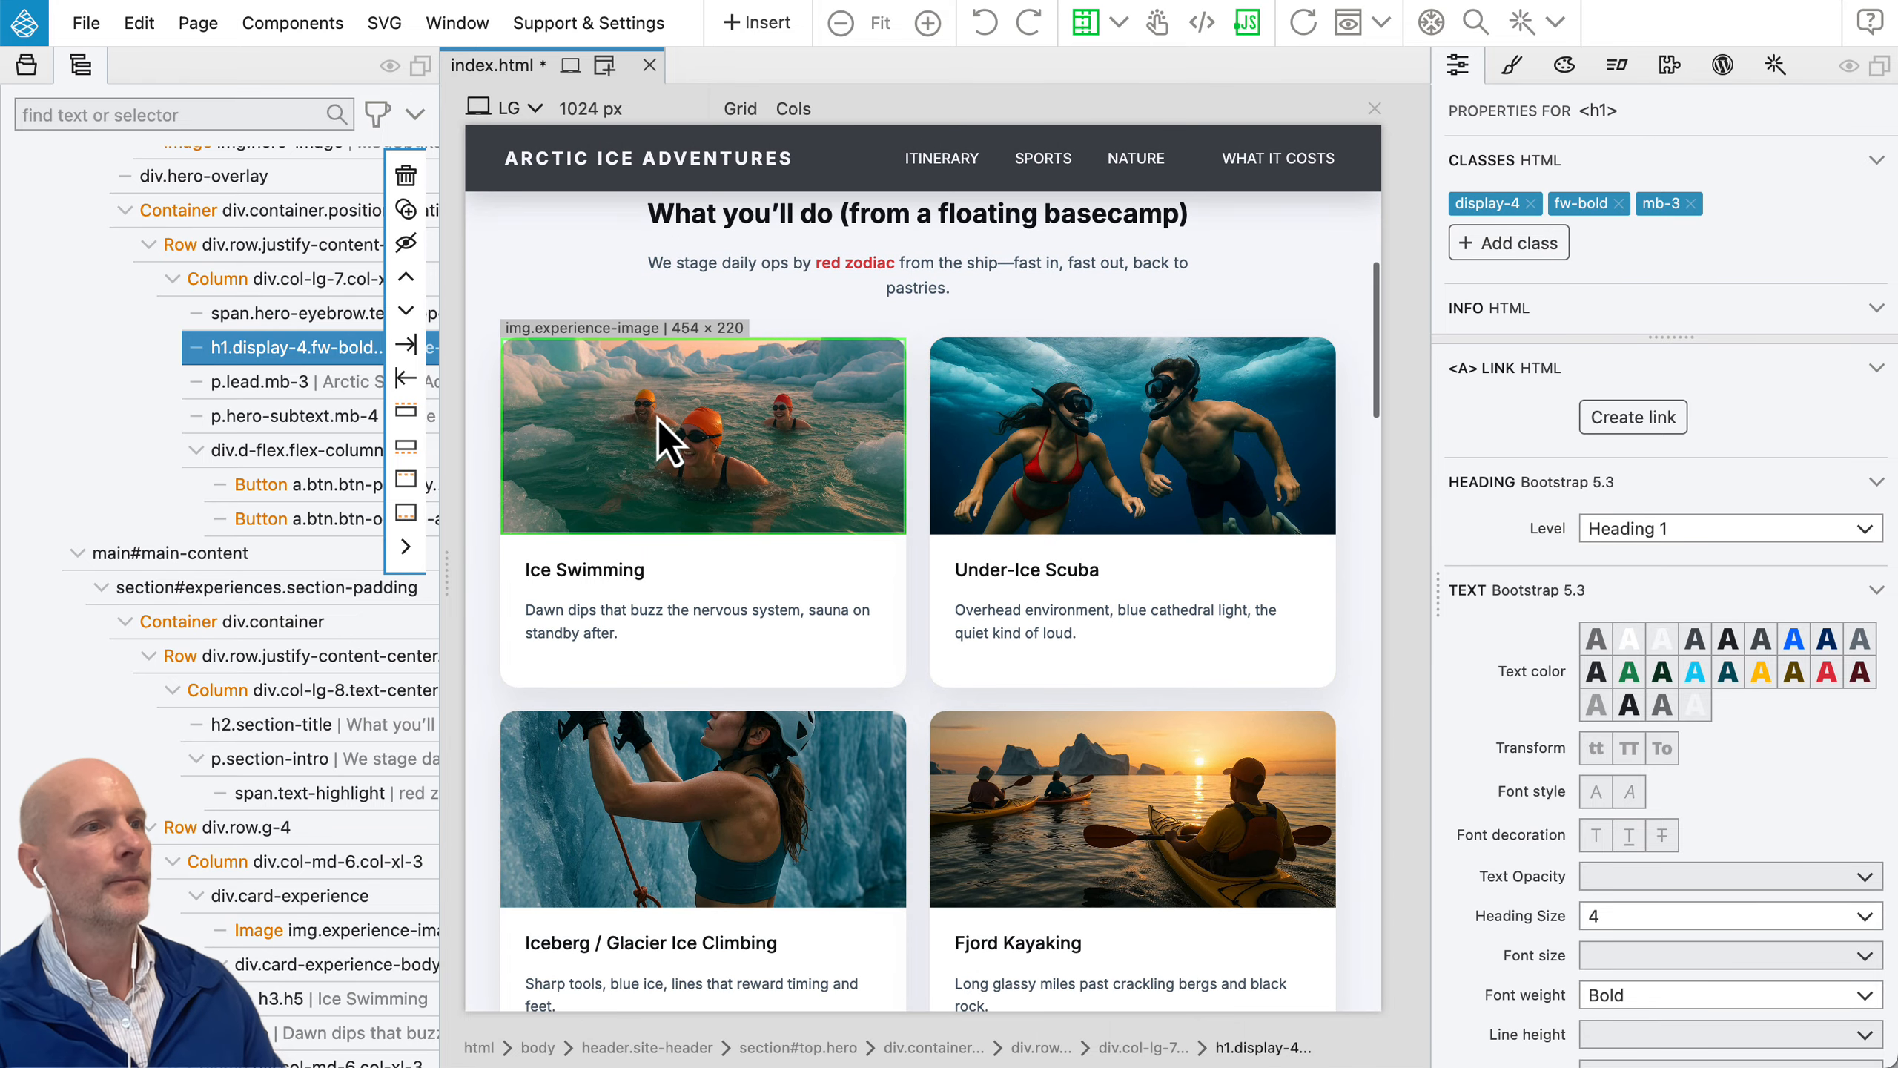
click(563, 571)
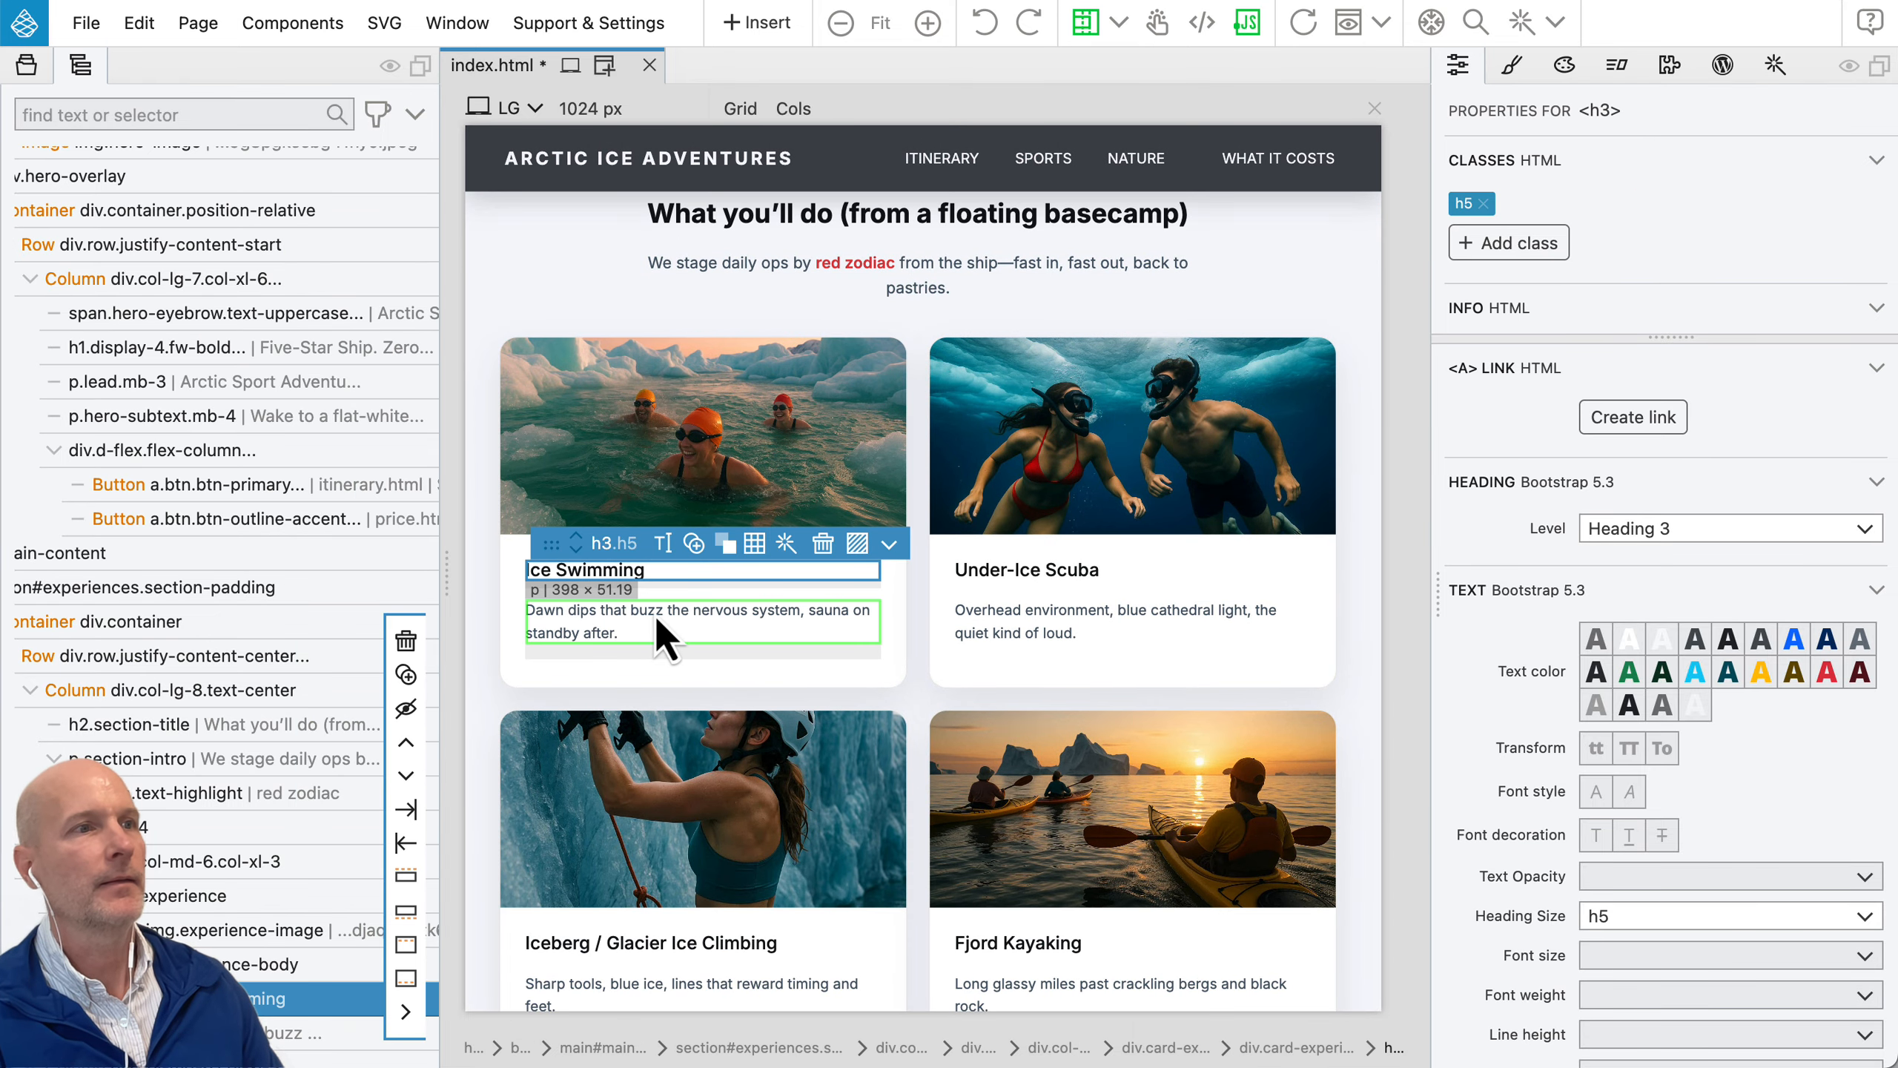
scroll(328, 778, down, 5)
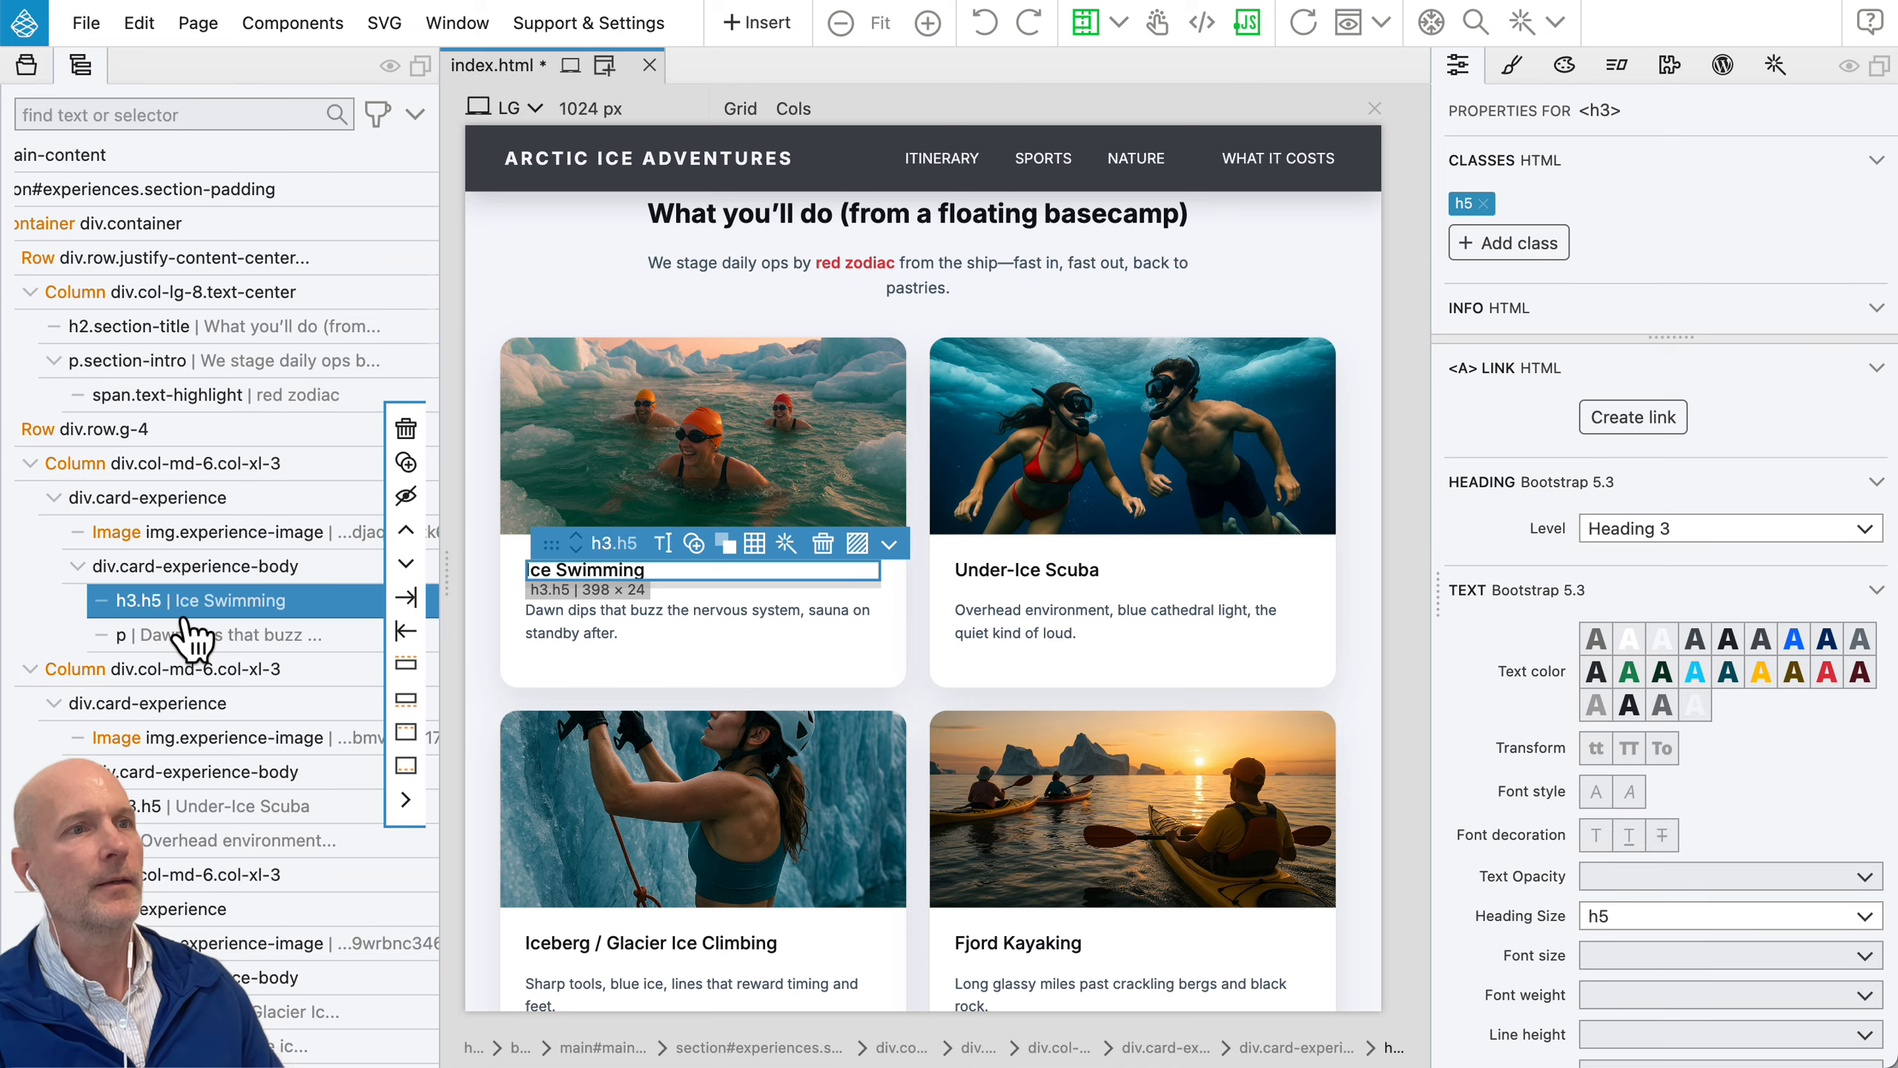
drag(186, 615, 162, 682)
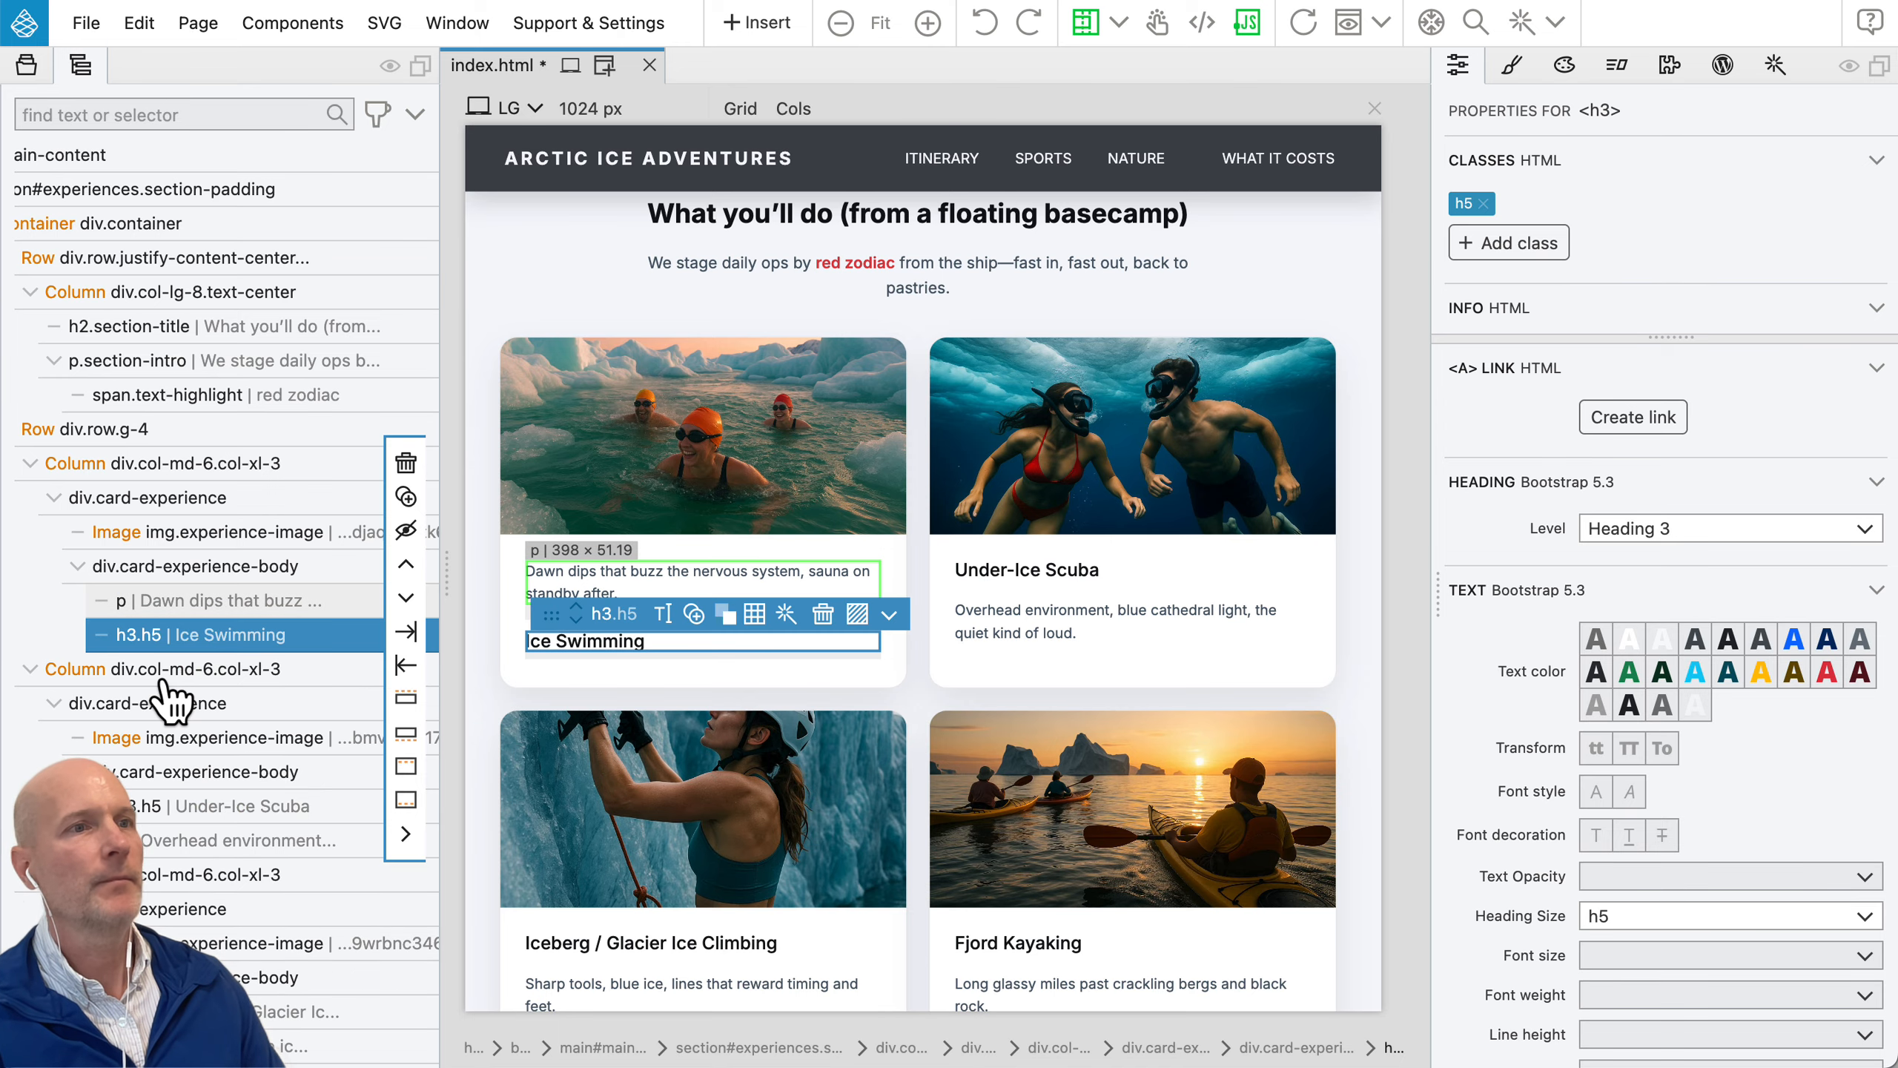
click(580, 610)
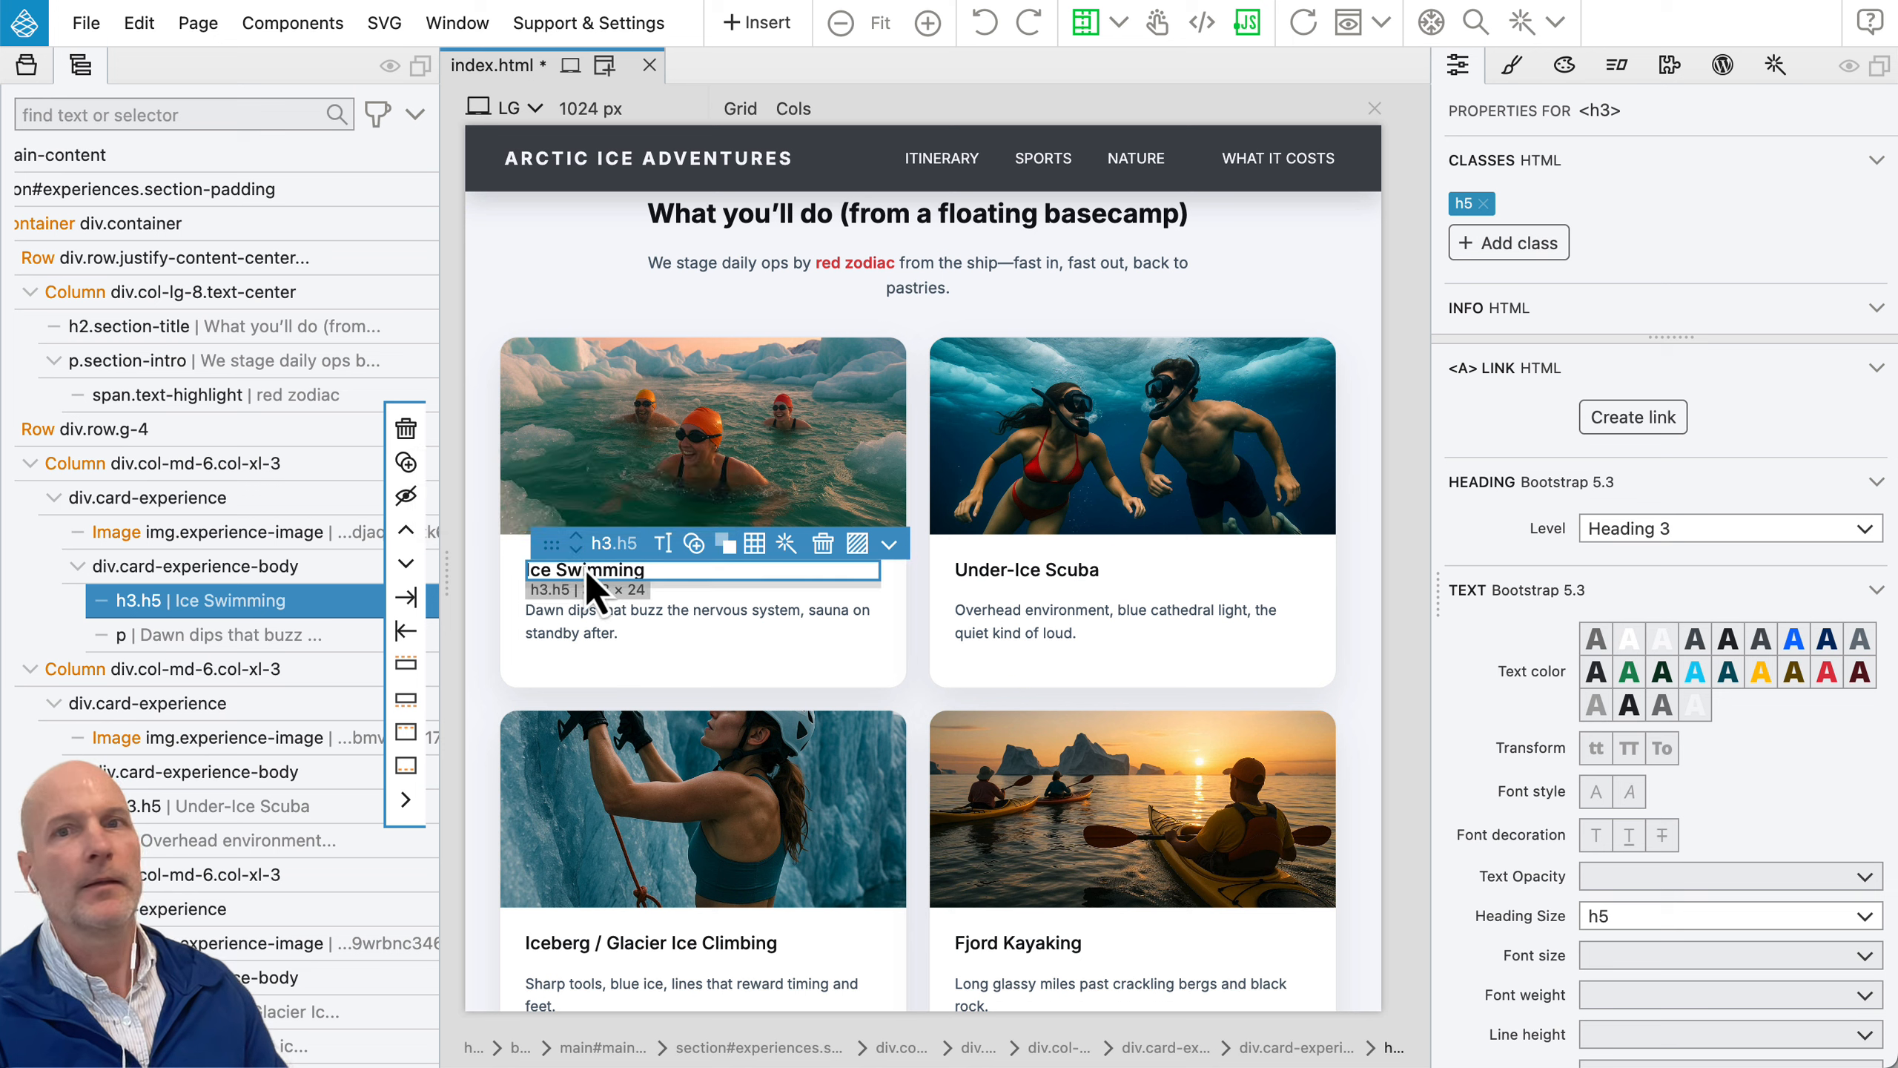
Step: Replace the "Iceberg / Glacier Ice Climbing" card's image with the current project's 20250925_1254 ice climber picture using the image browser
click(672, 767)
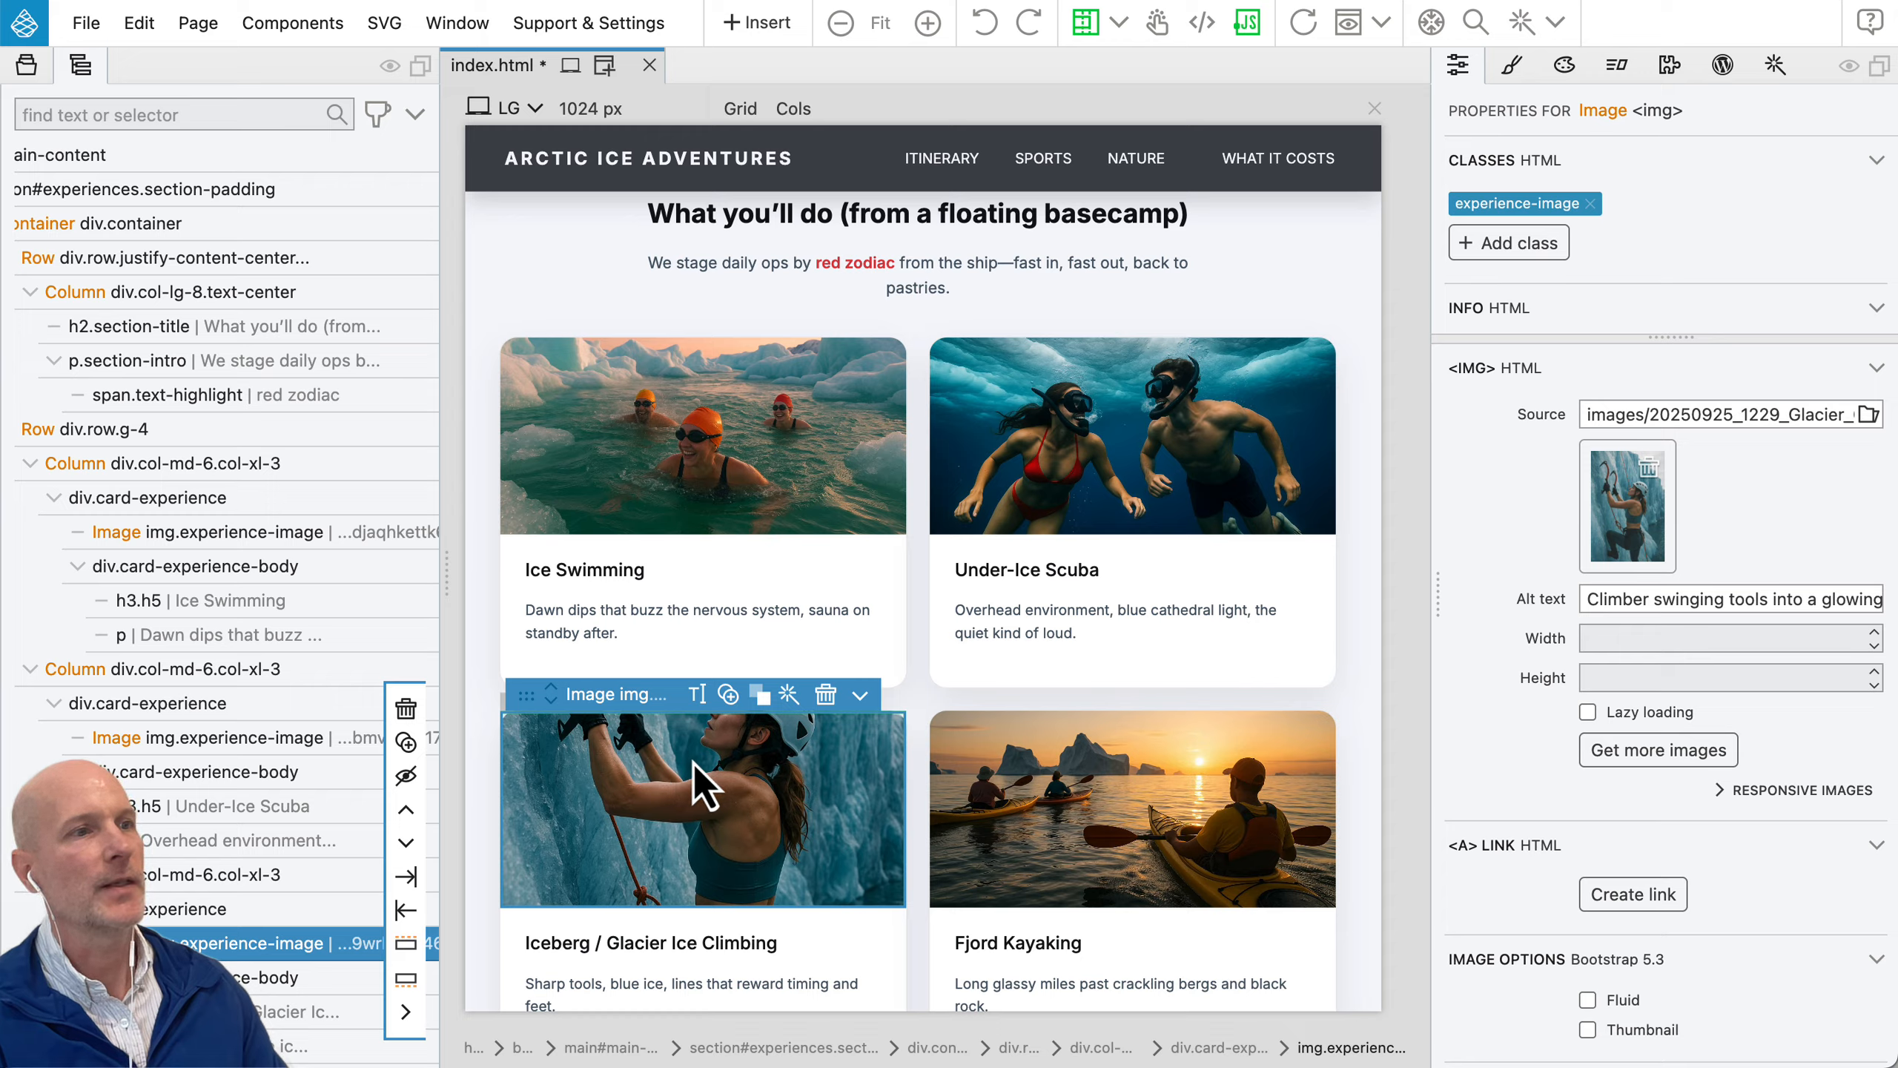
right_click(706, 778)
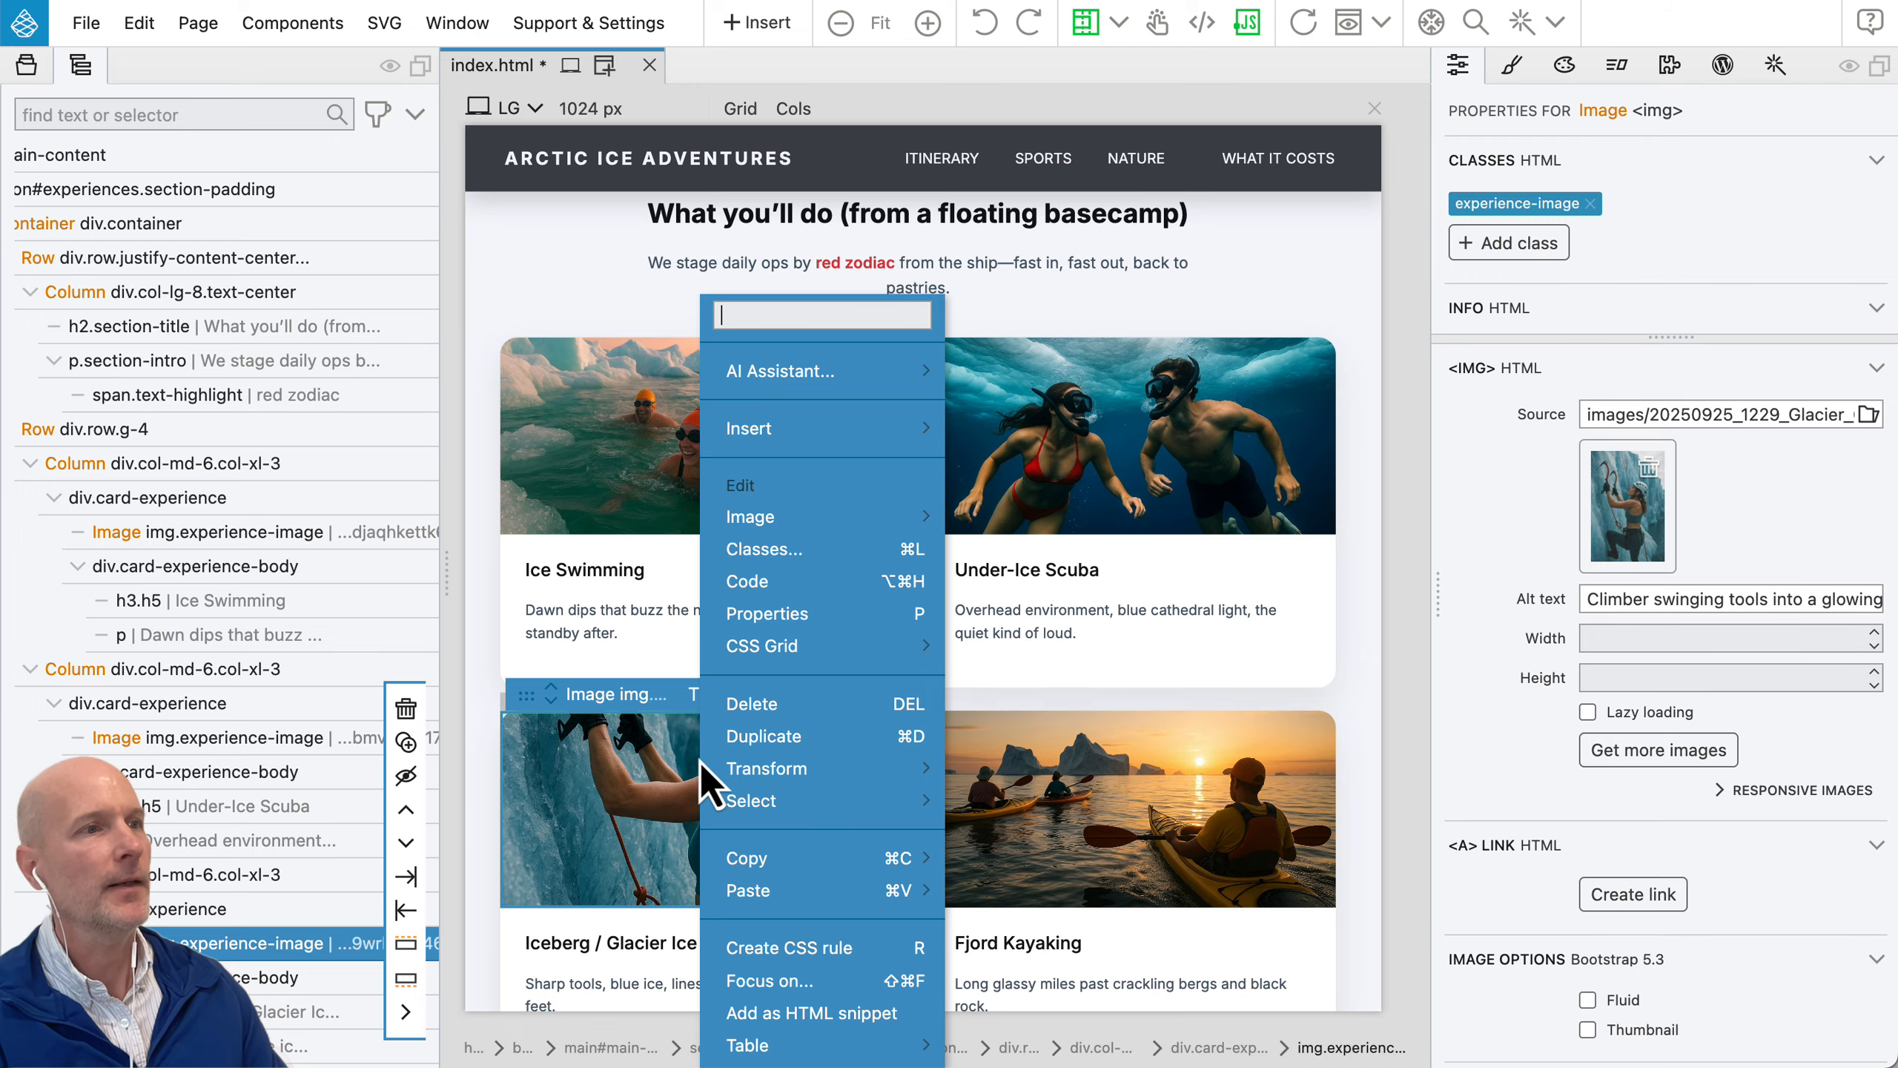
mouse_move(803, 528)
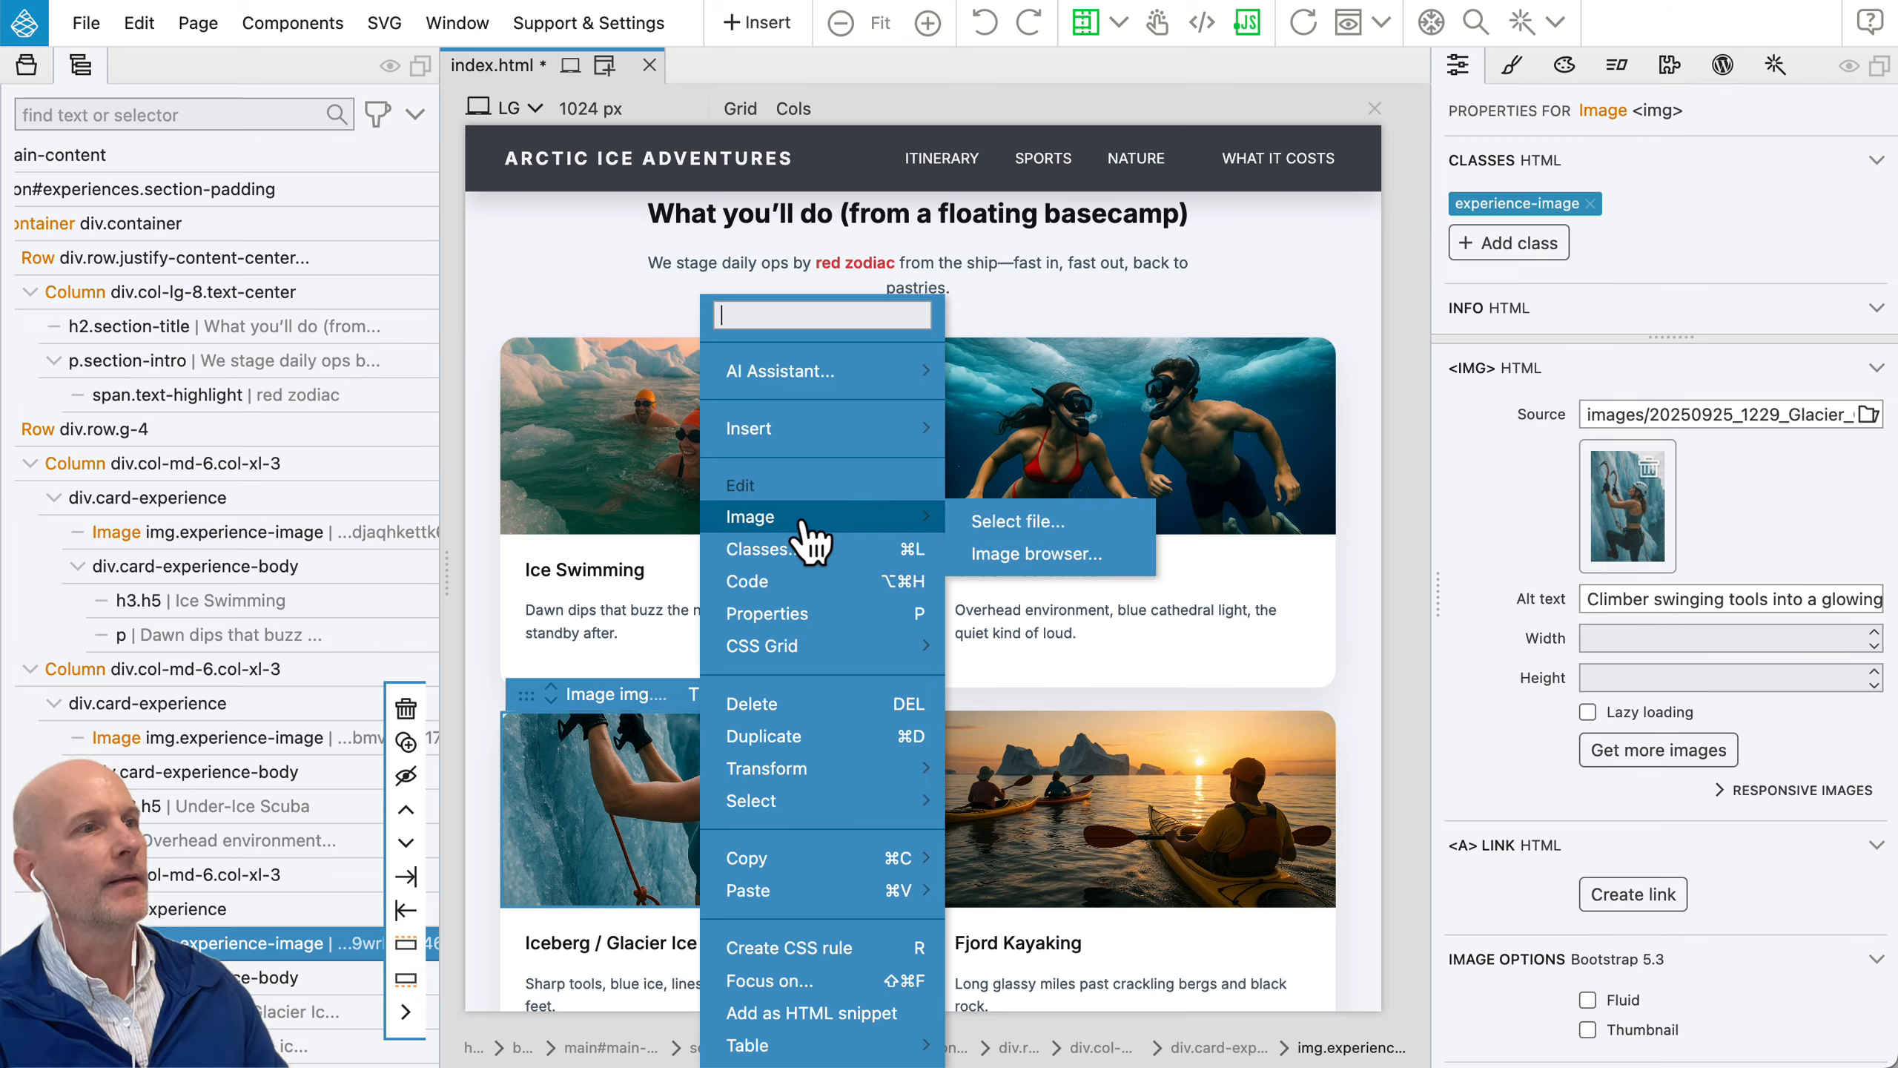
click(1076, 555)
scroll(1277, 620, down, 5)
scroll(1290, 634, down, 4)
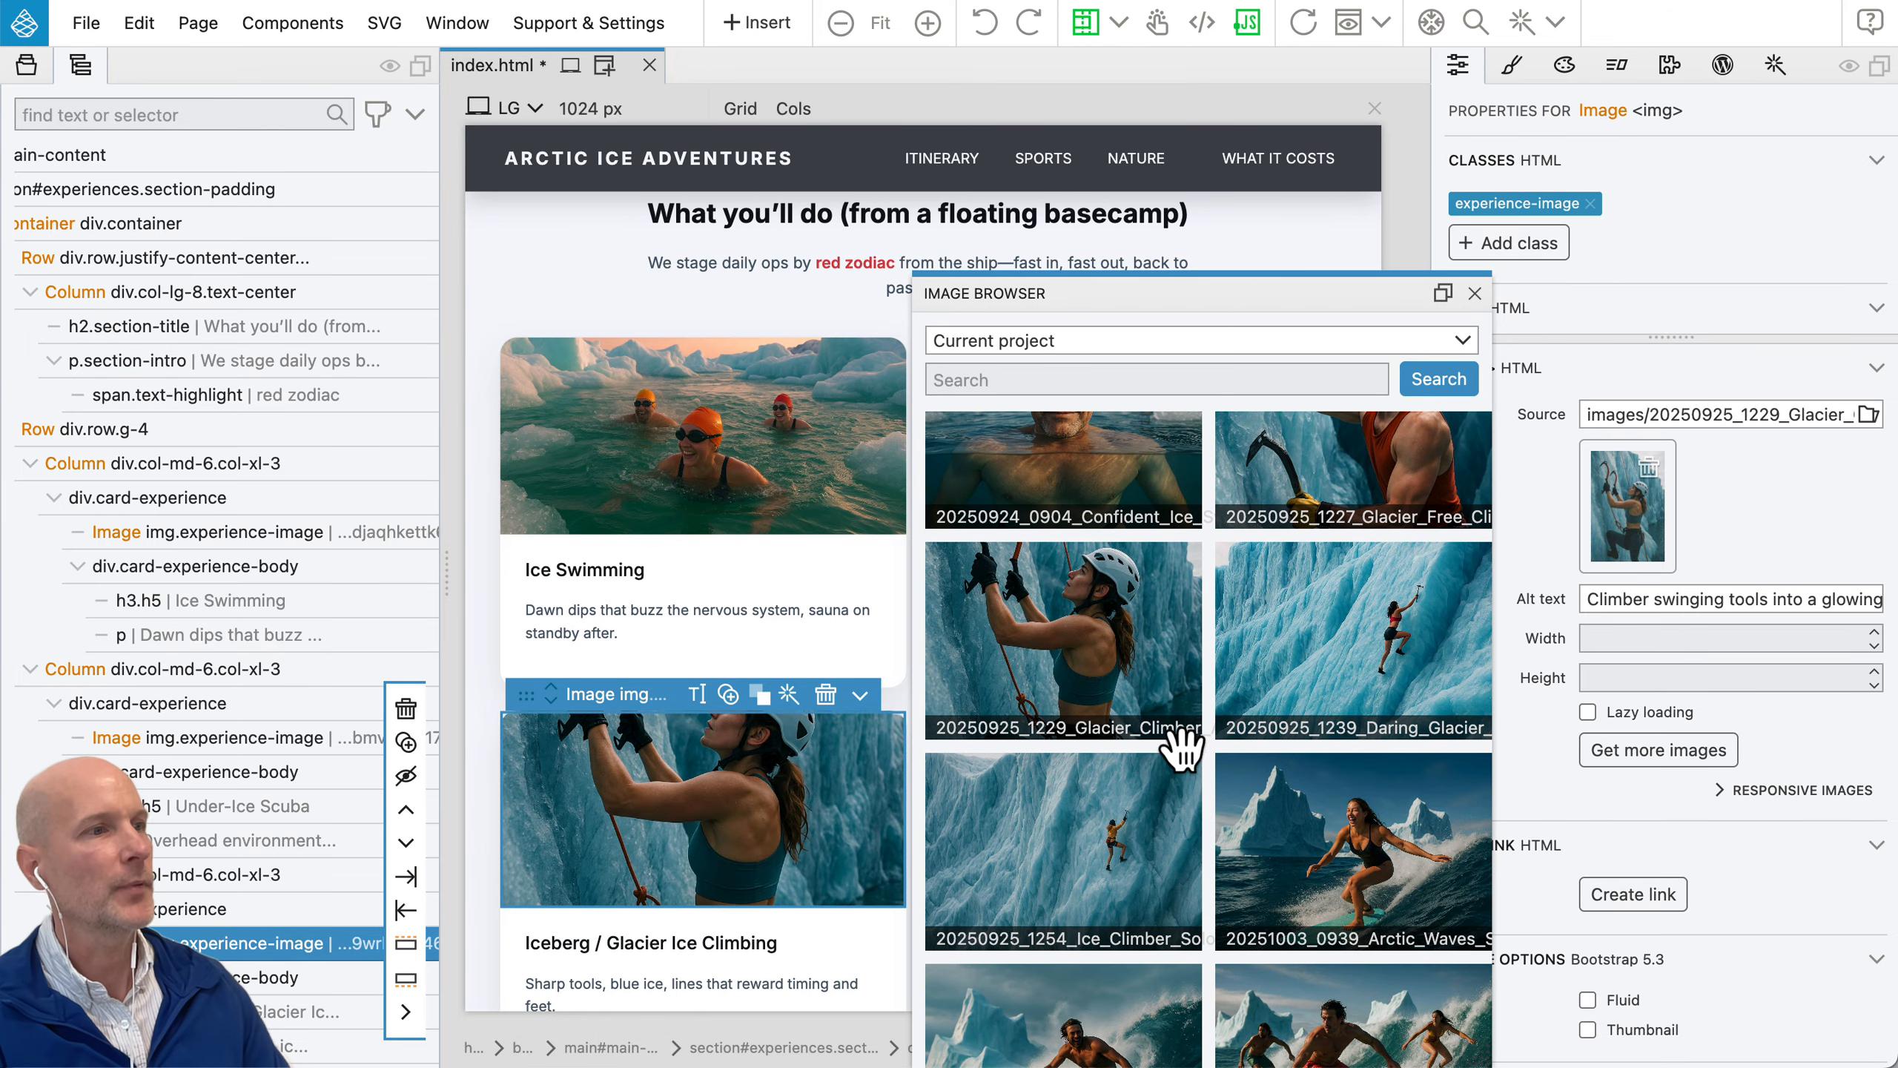
click(1114, 828)
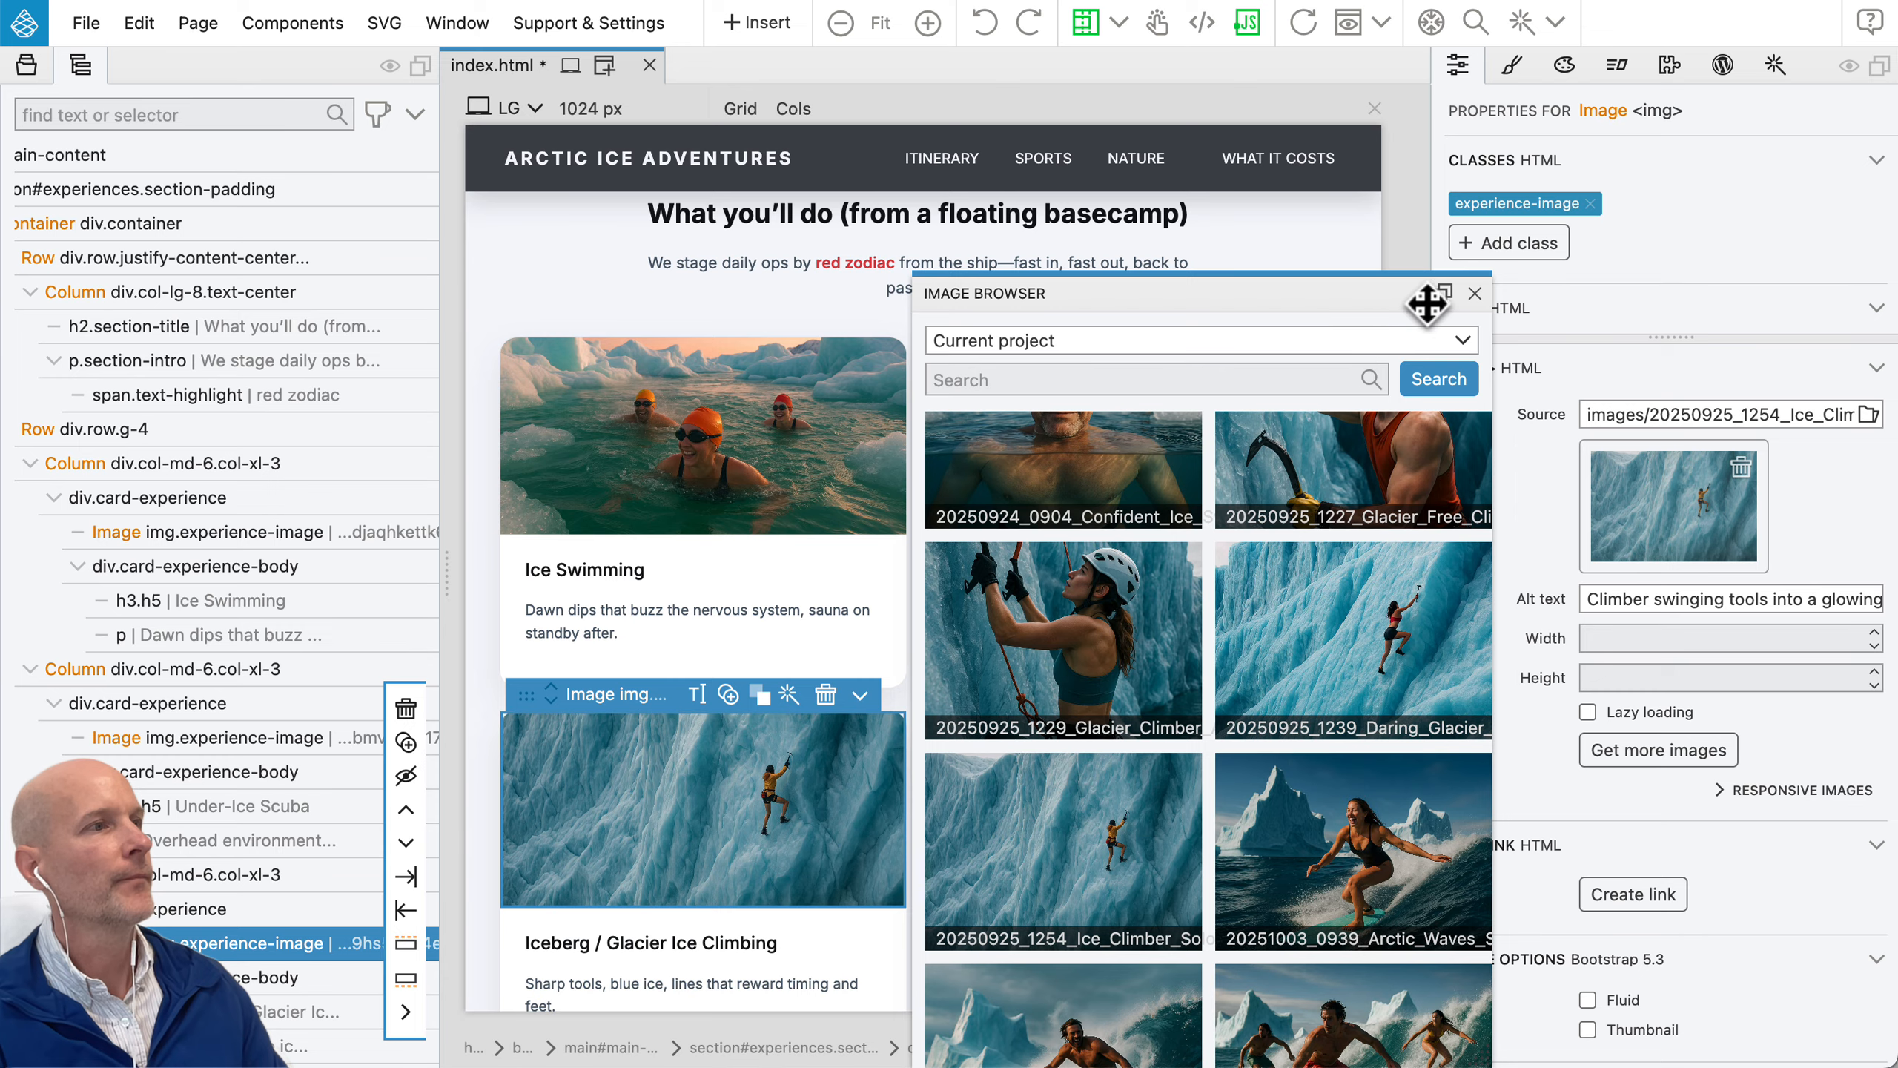
click(1474, 293)
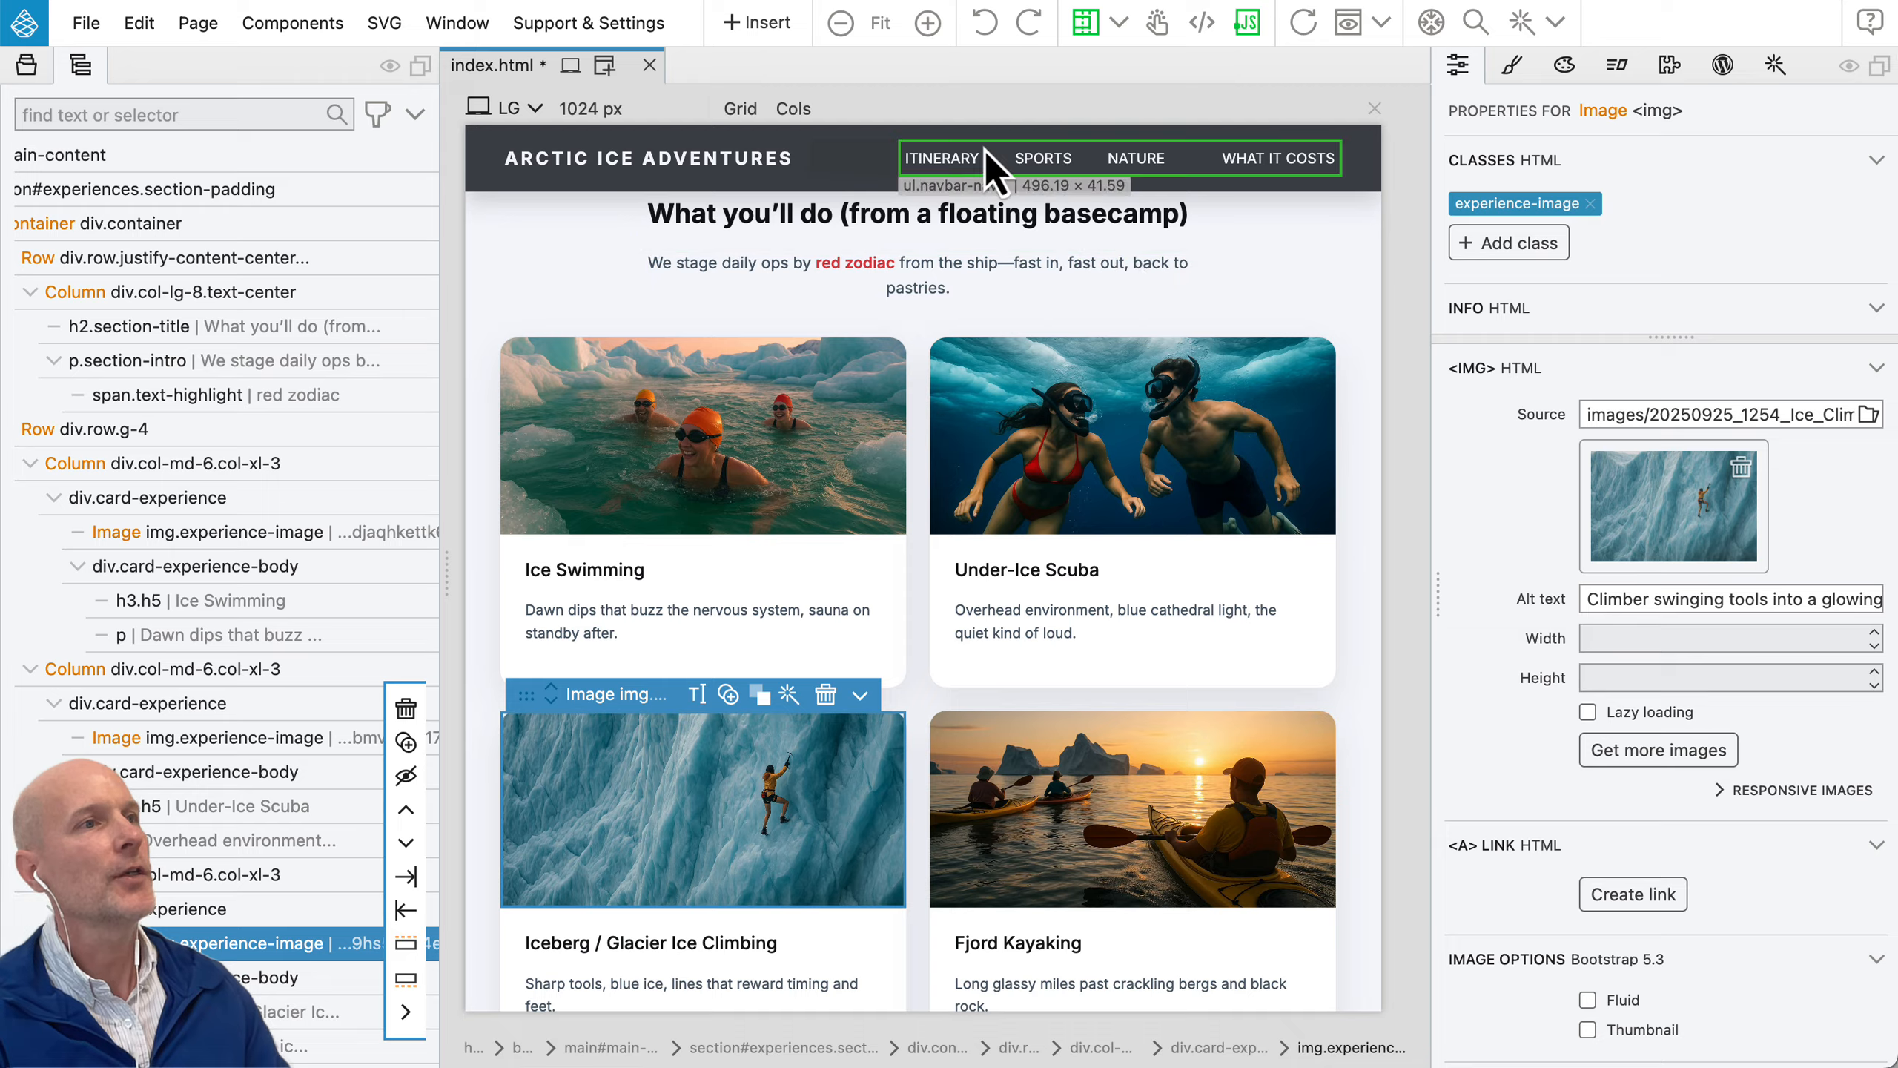
Step: Examine what can be inserted: the Bootstrap 5 and plain HTML elements, the project images and the Bootstrap 5 blocks
click(778, 28)
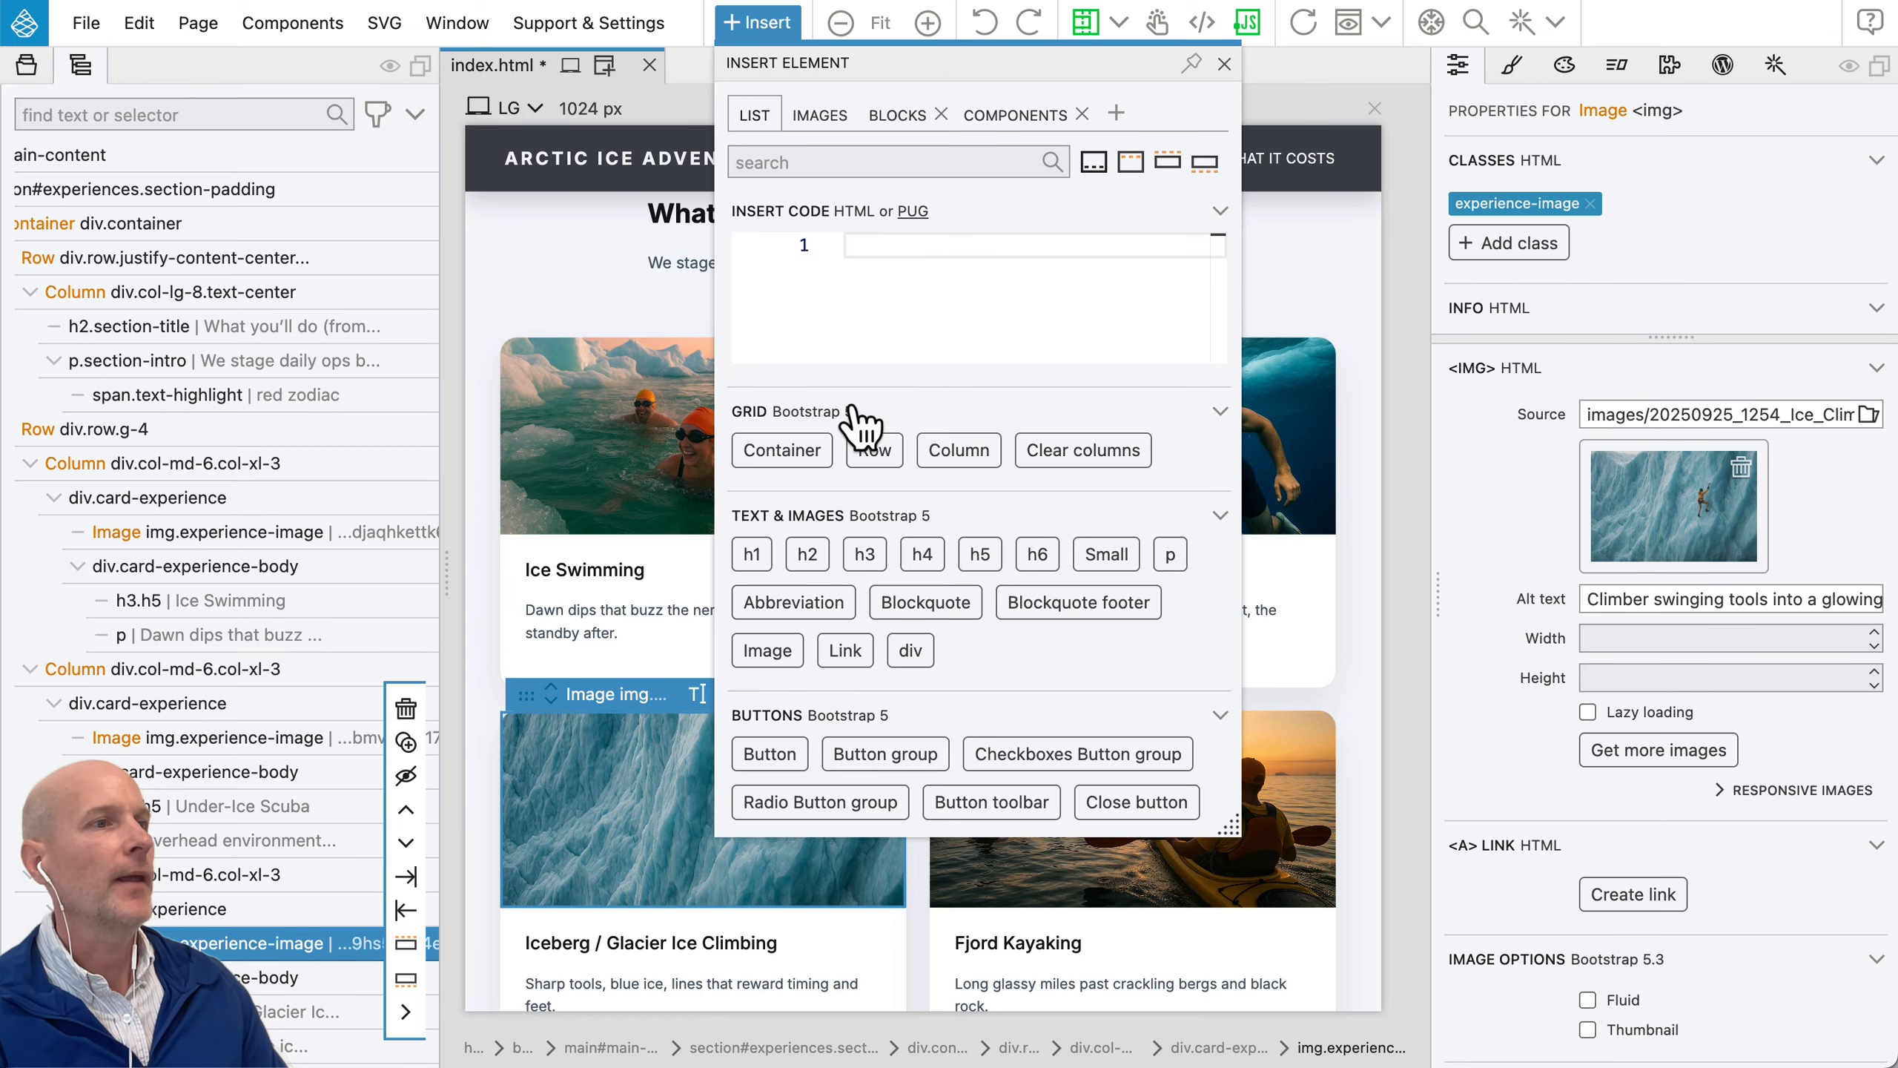
scroll(845, 441, down, 10)
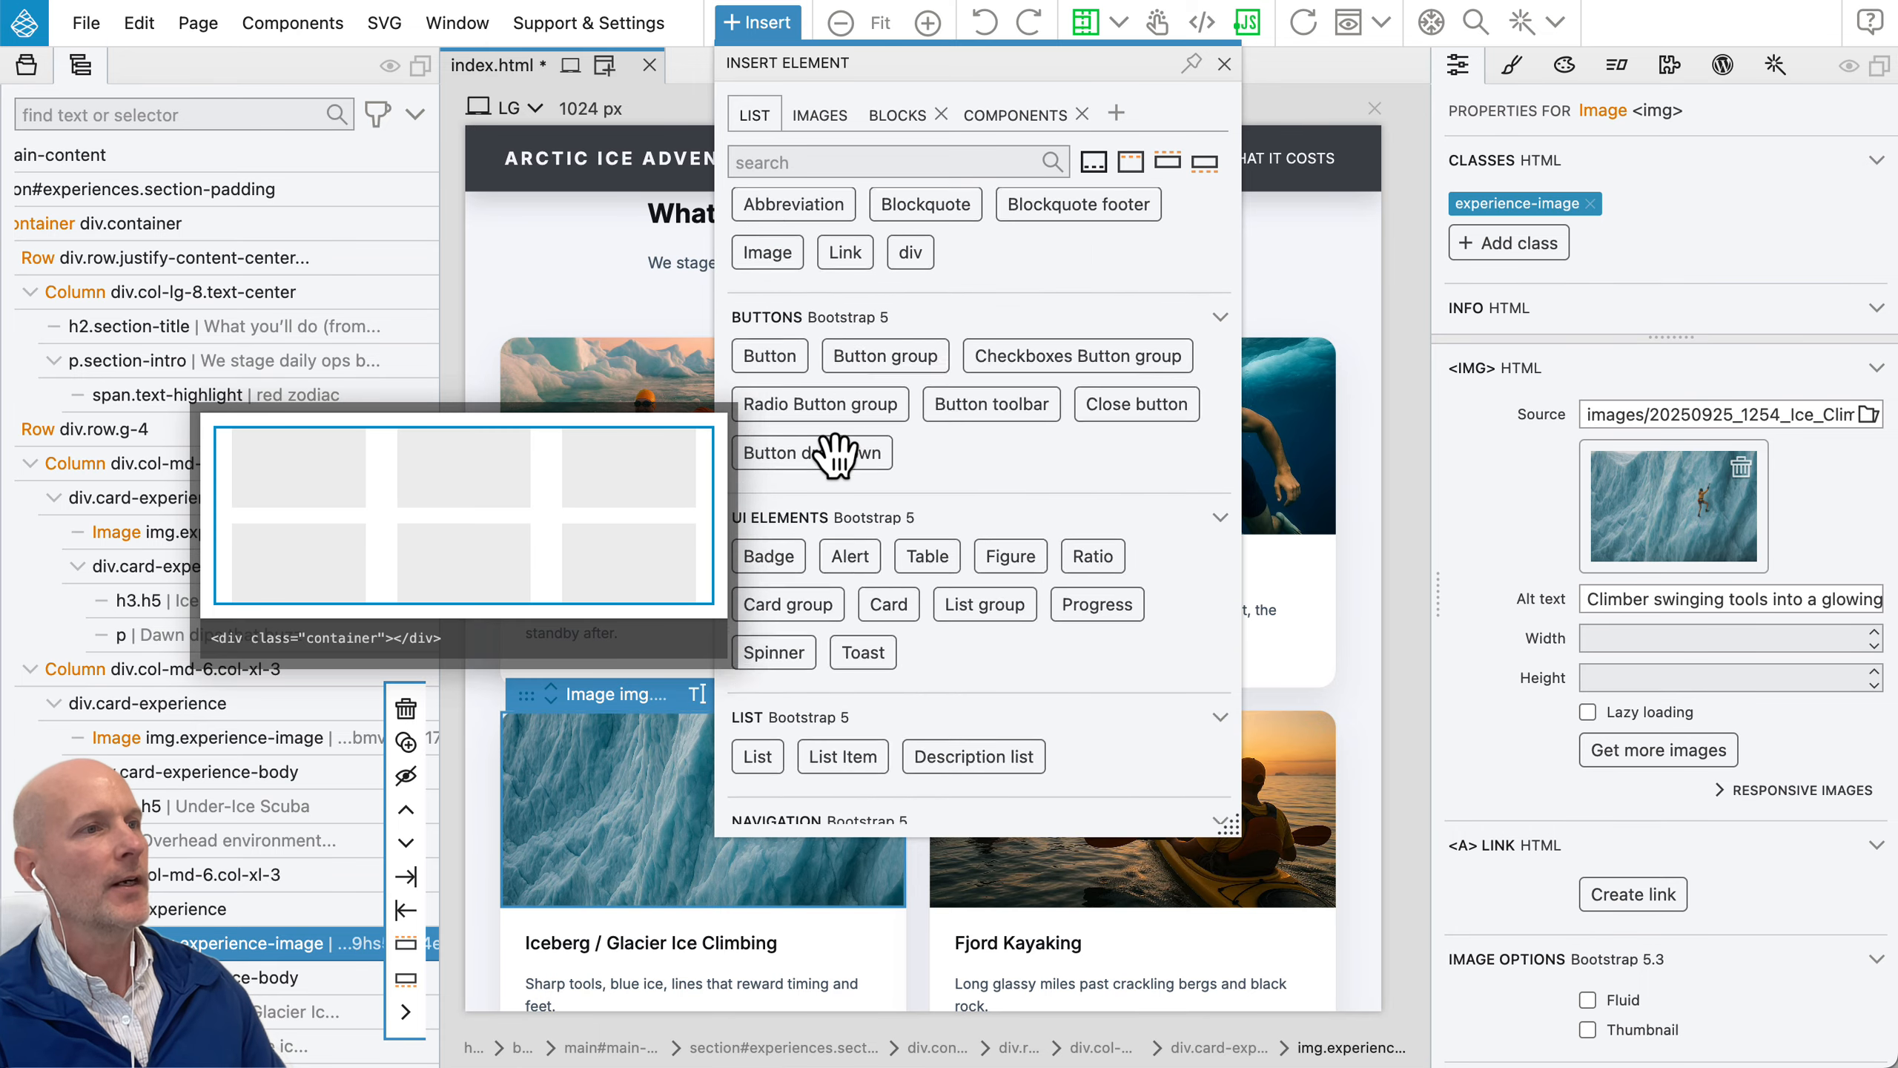
scroll(882, 591, down, 10)
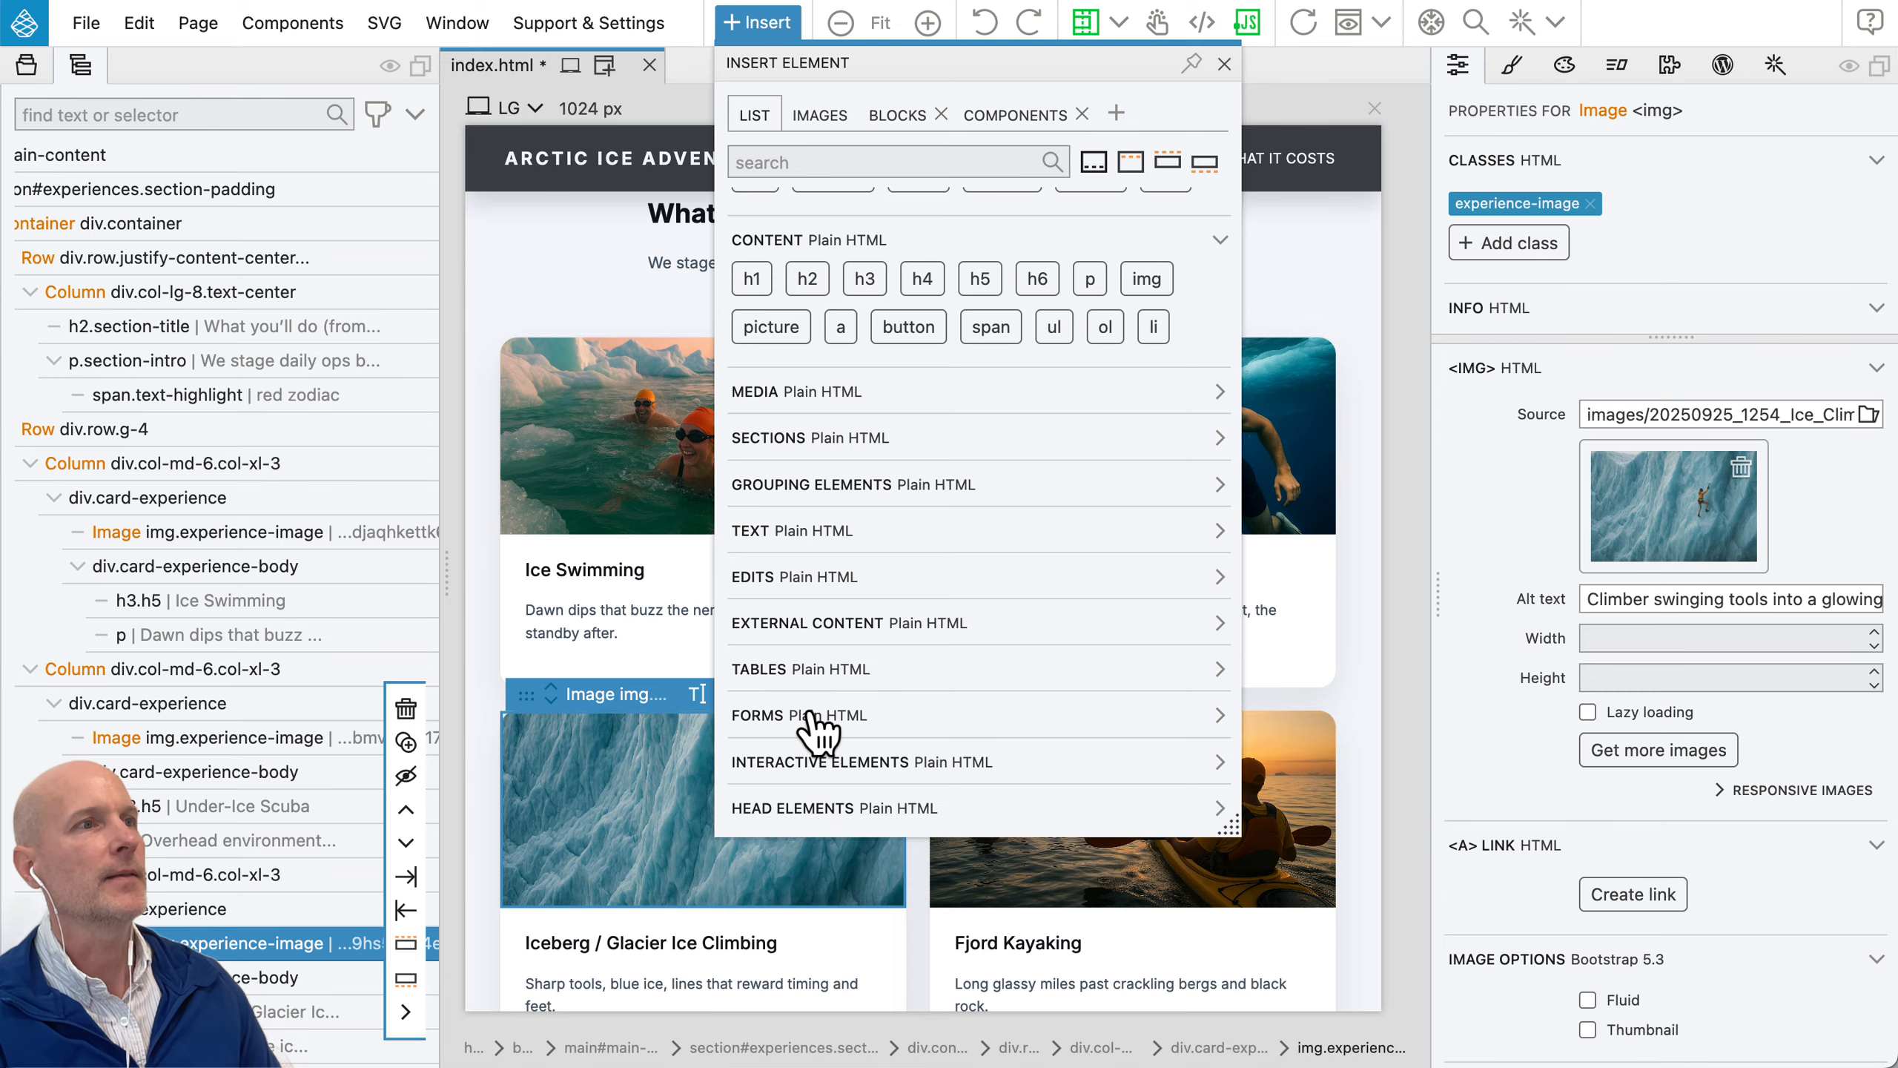
scroll(814, 718, up, 10)
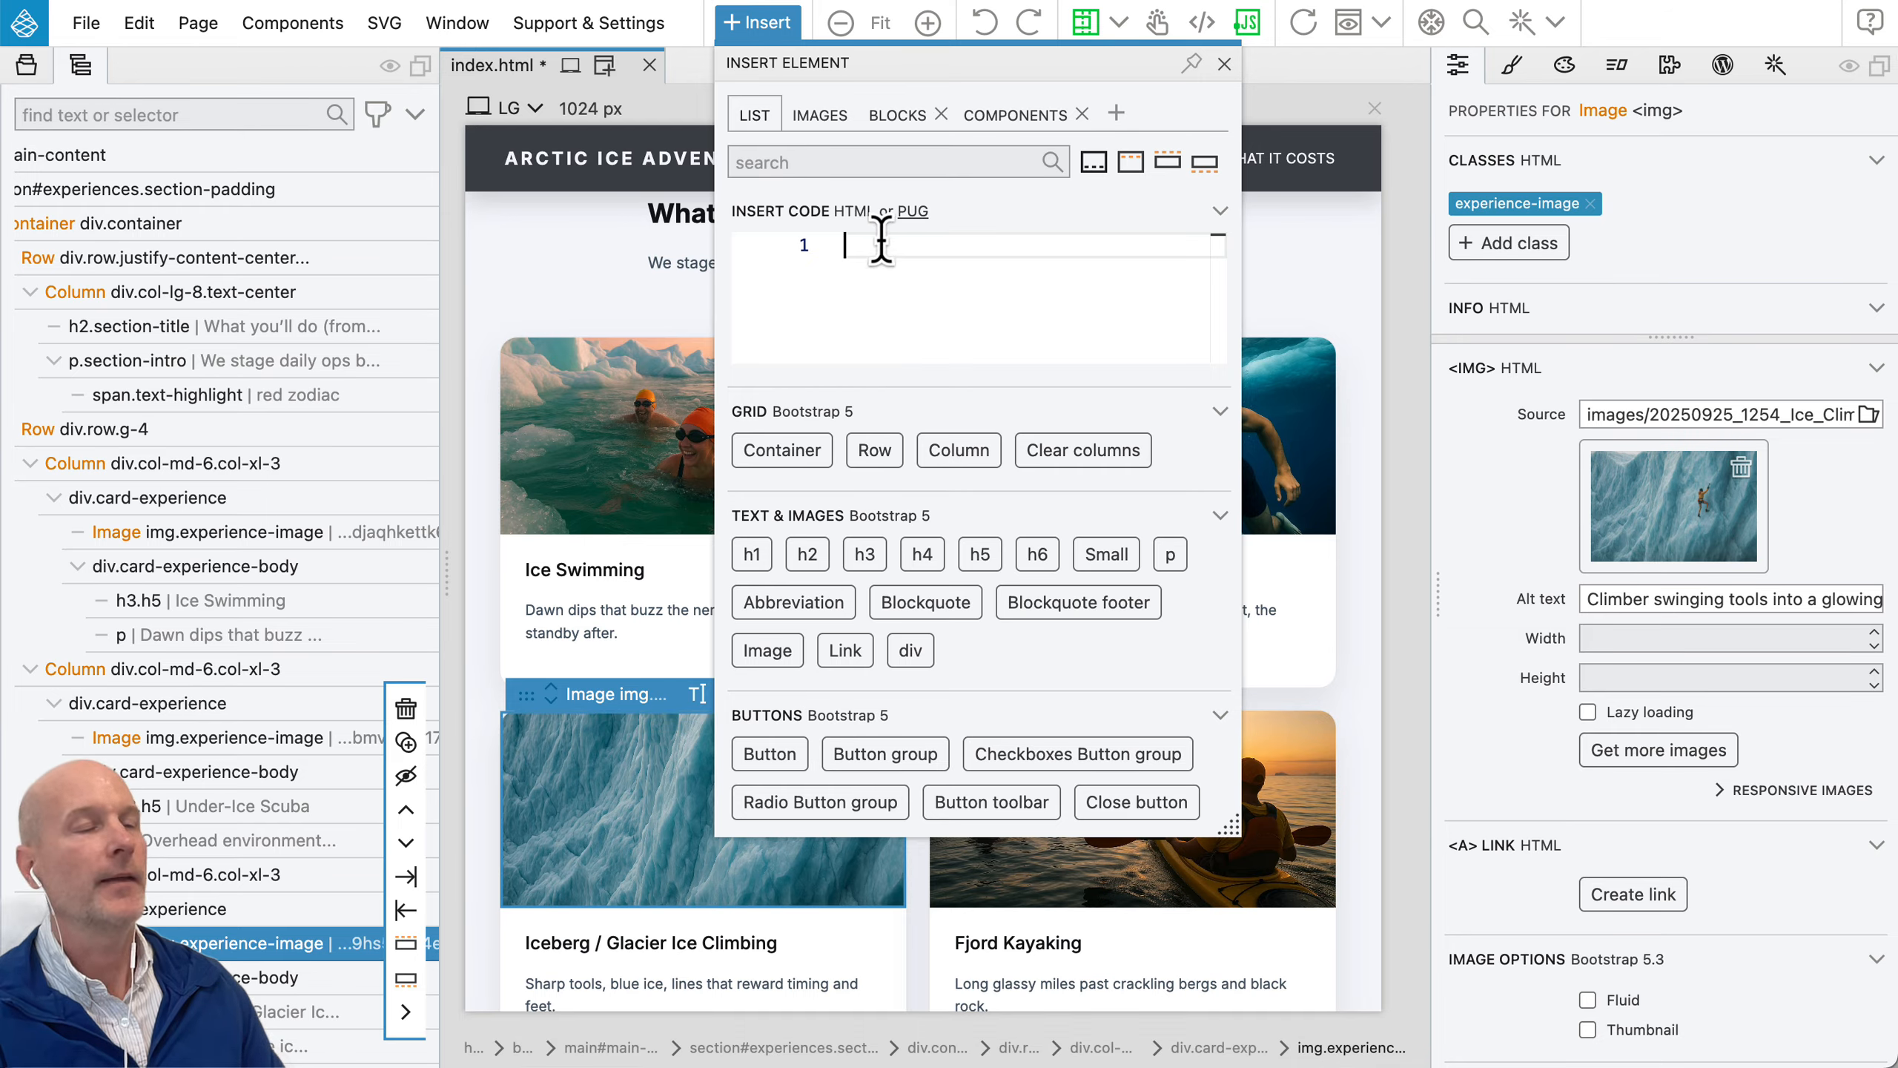
click(820, 117)
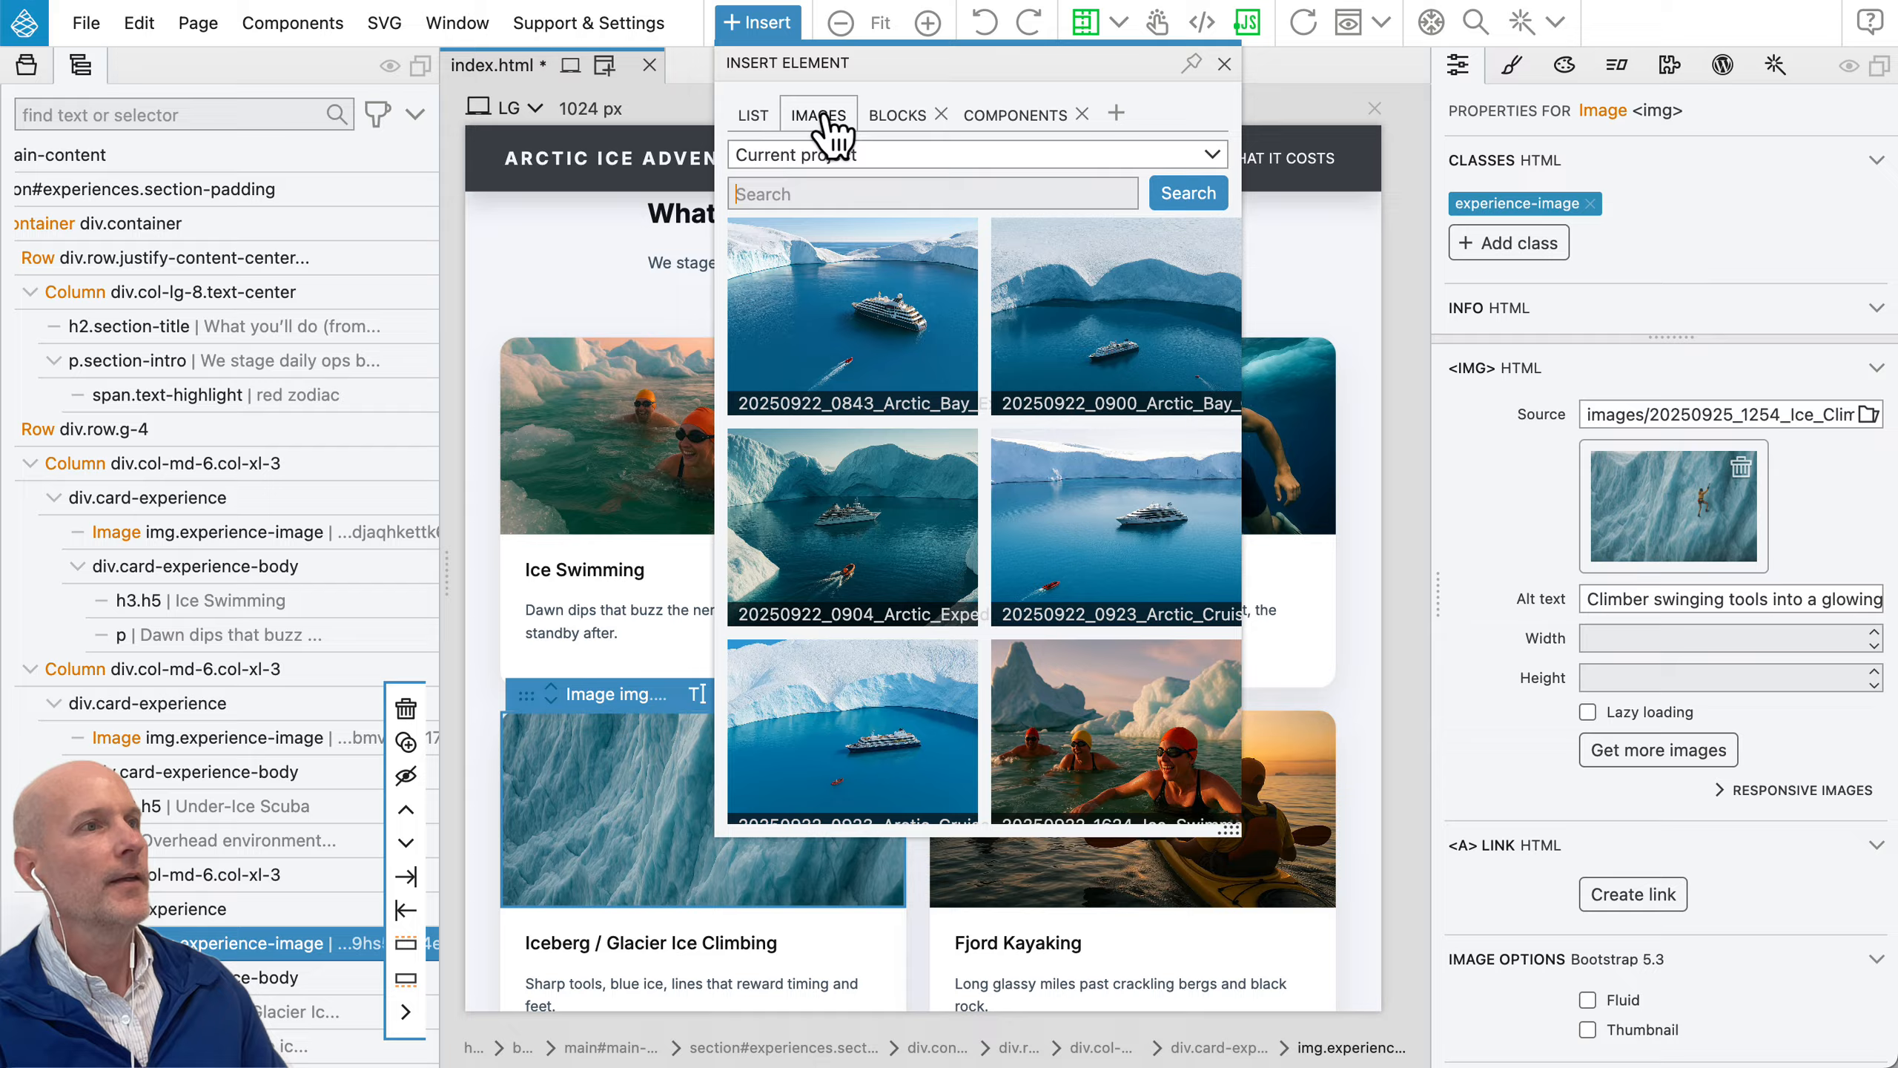
click(897, 117)
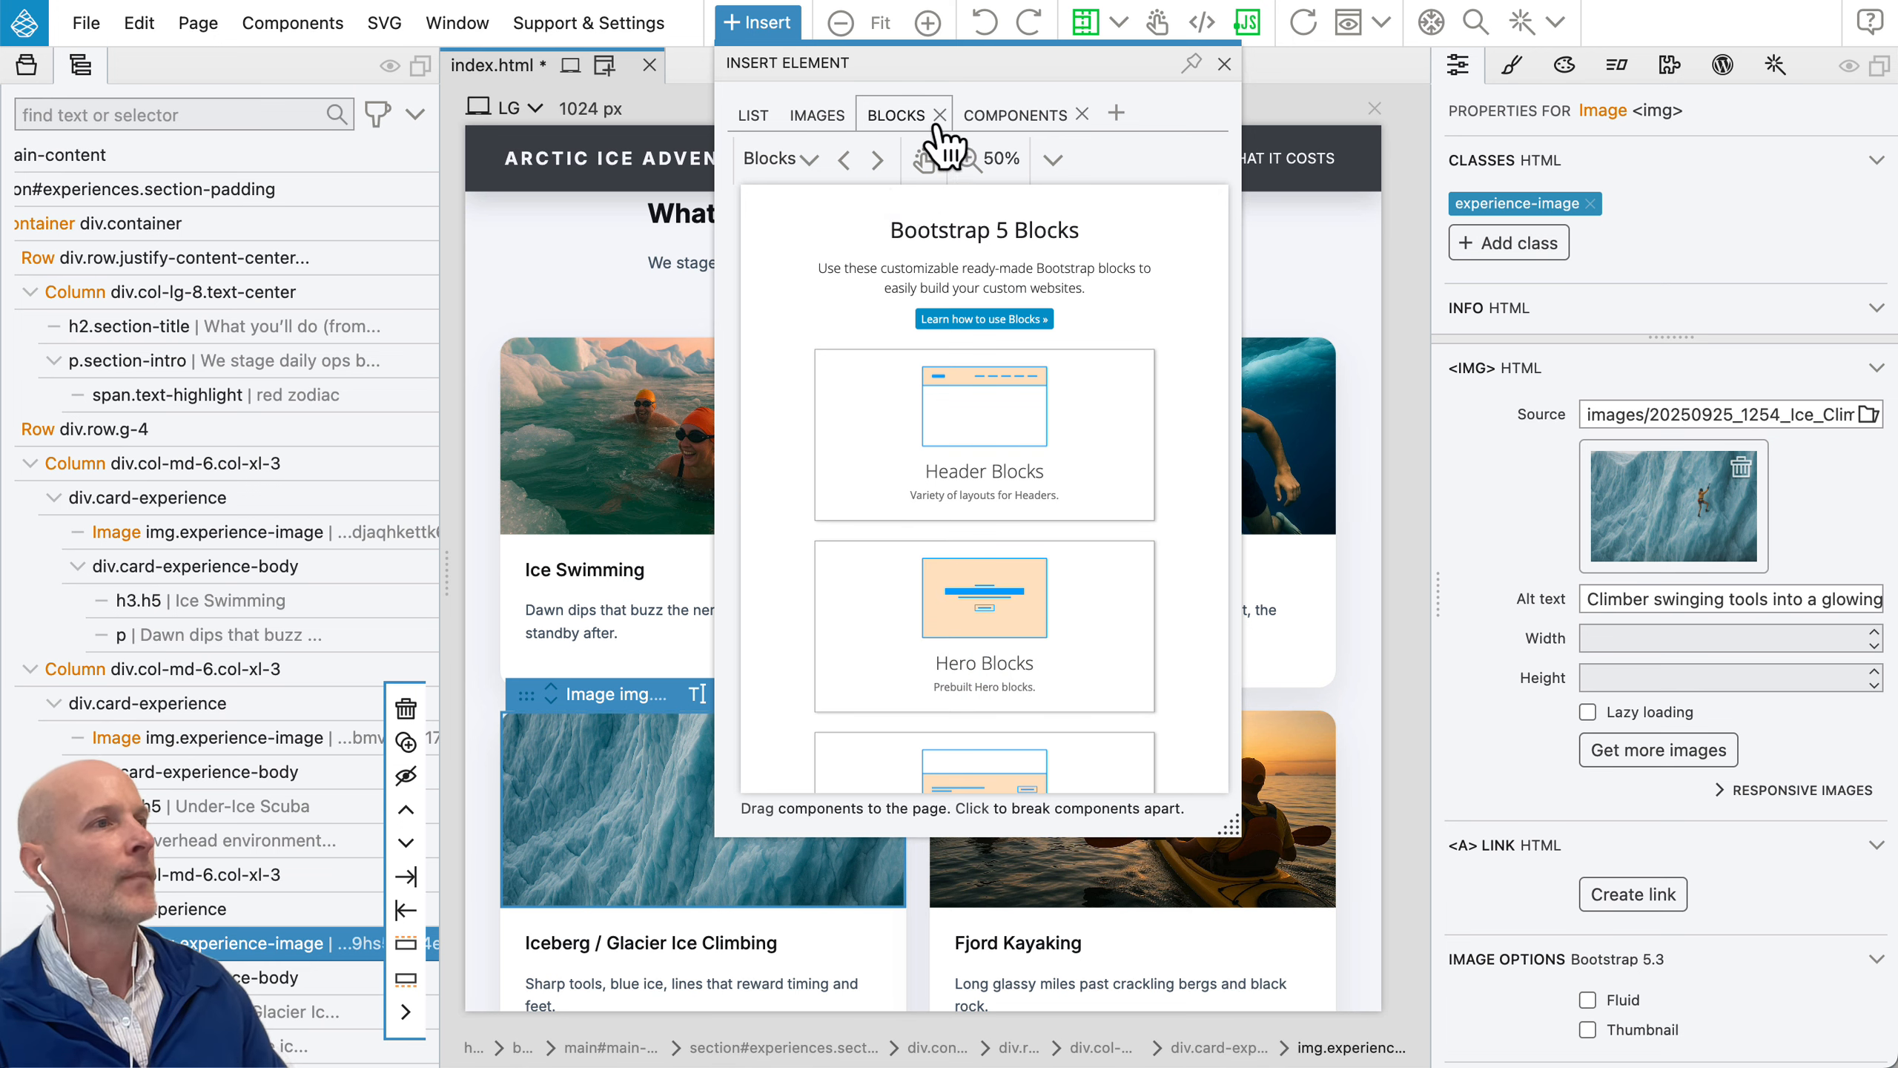
Step: Examine the Bootstrap 5 Alerts and Cards components and the additional page libraries available for inserting, and close the element library
click(1022, 118)
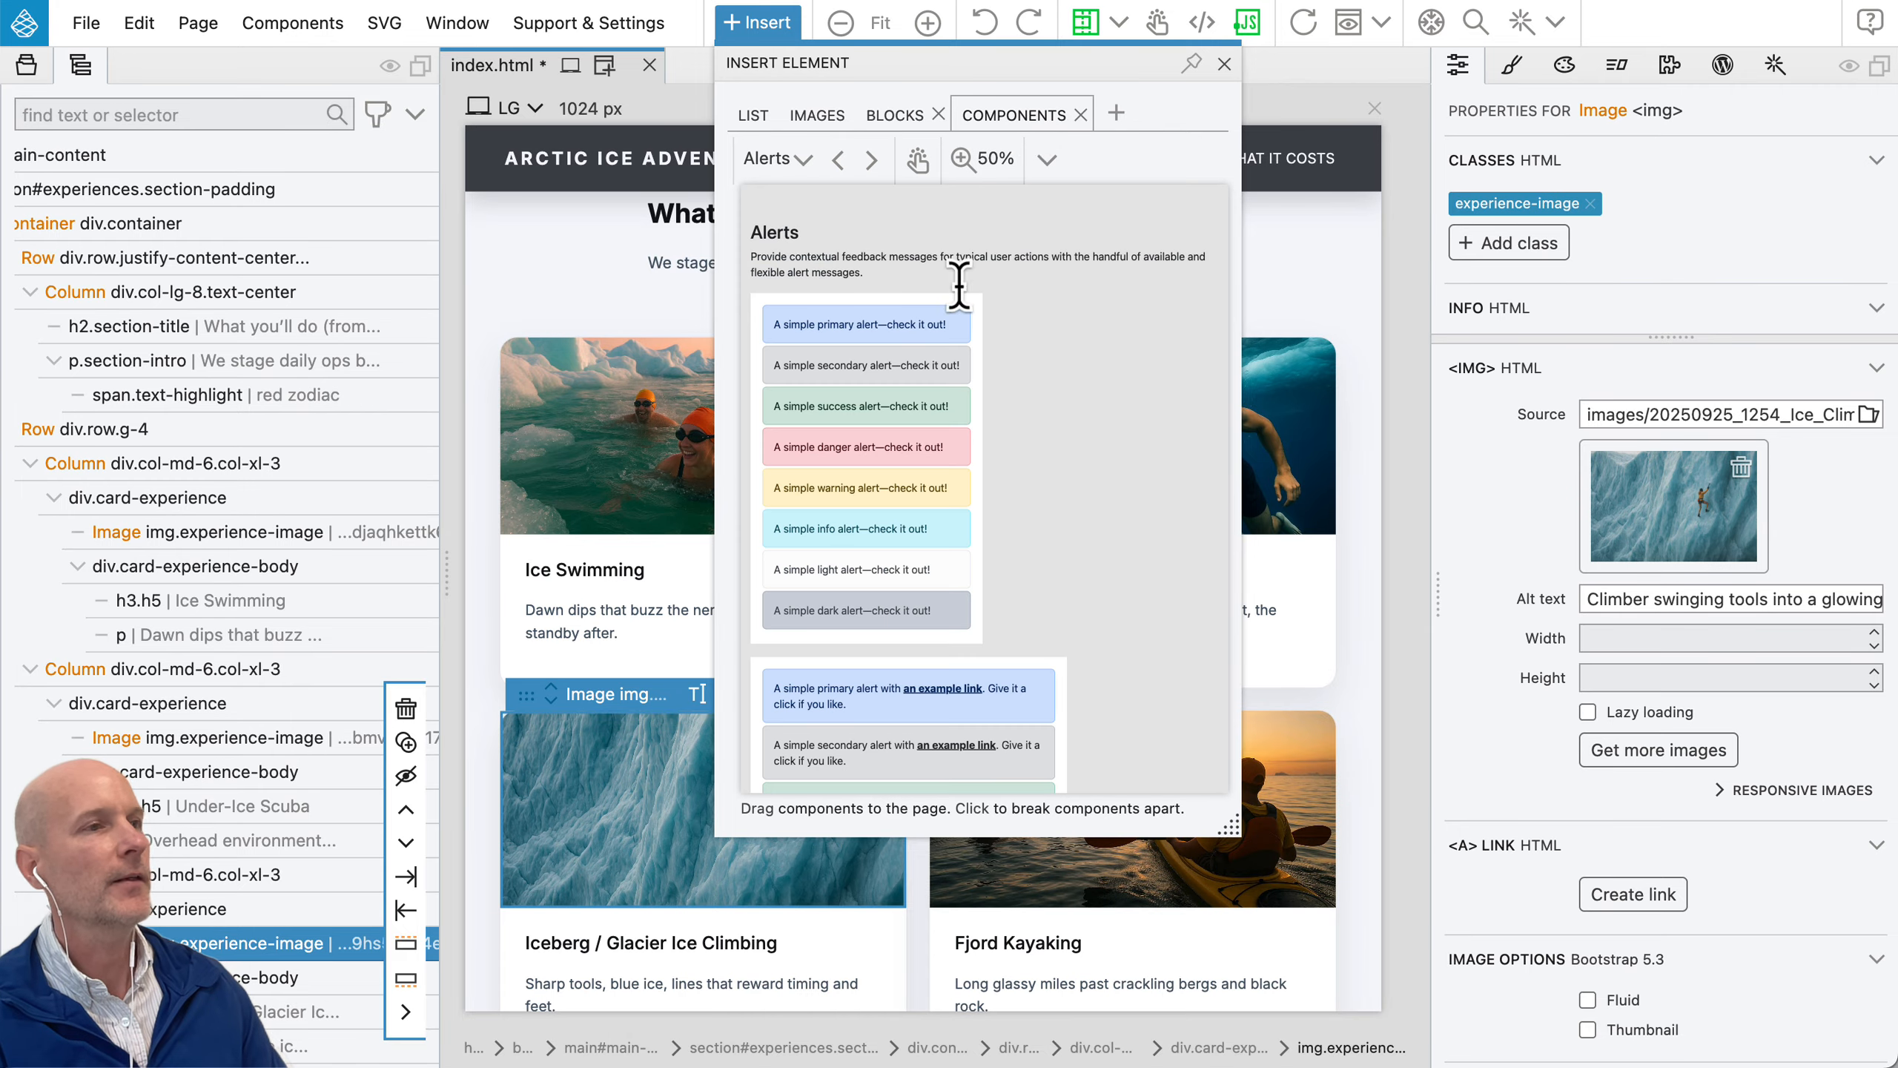
scroll(889, 373, down, 3)
scroll(889, 374, up, 3)
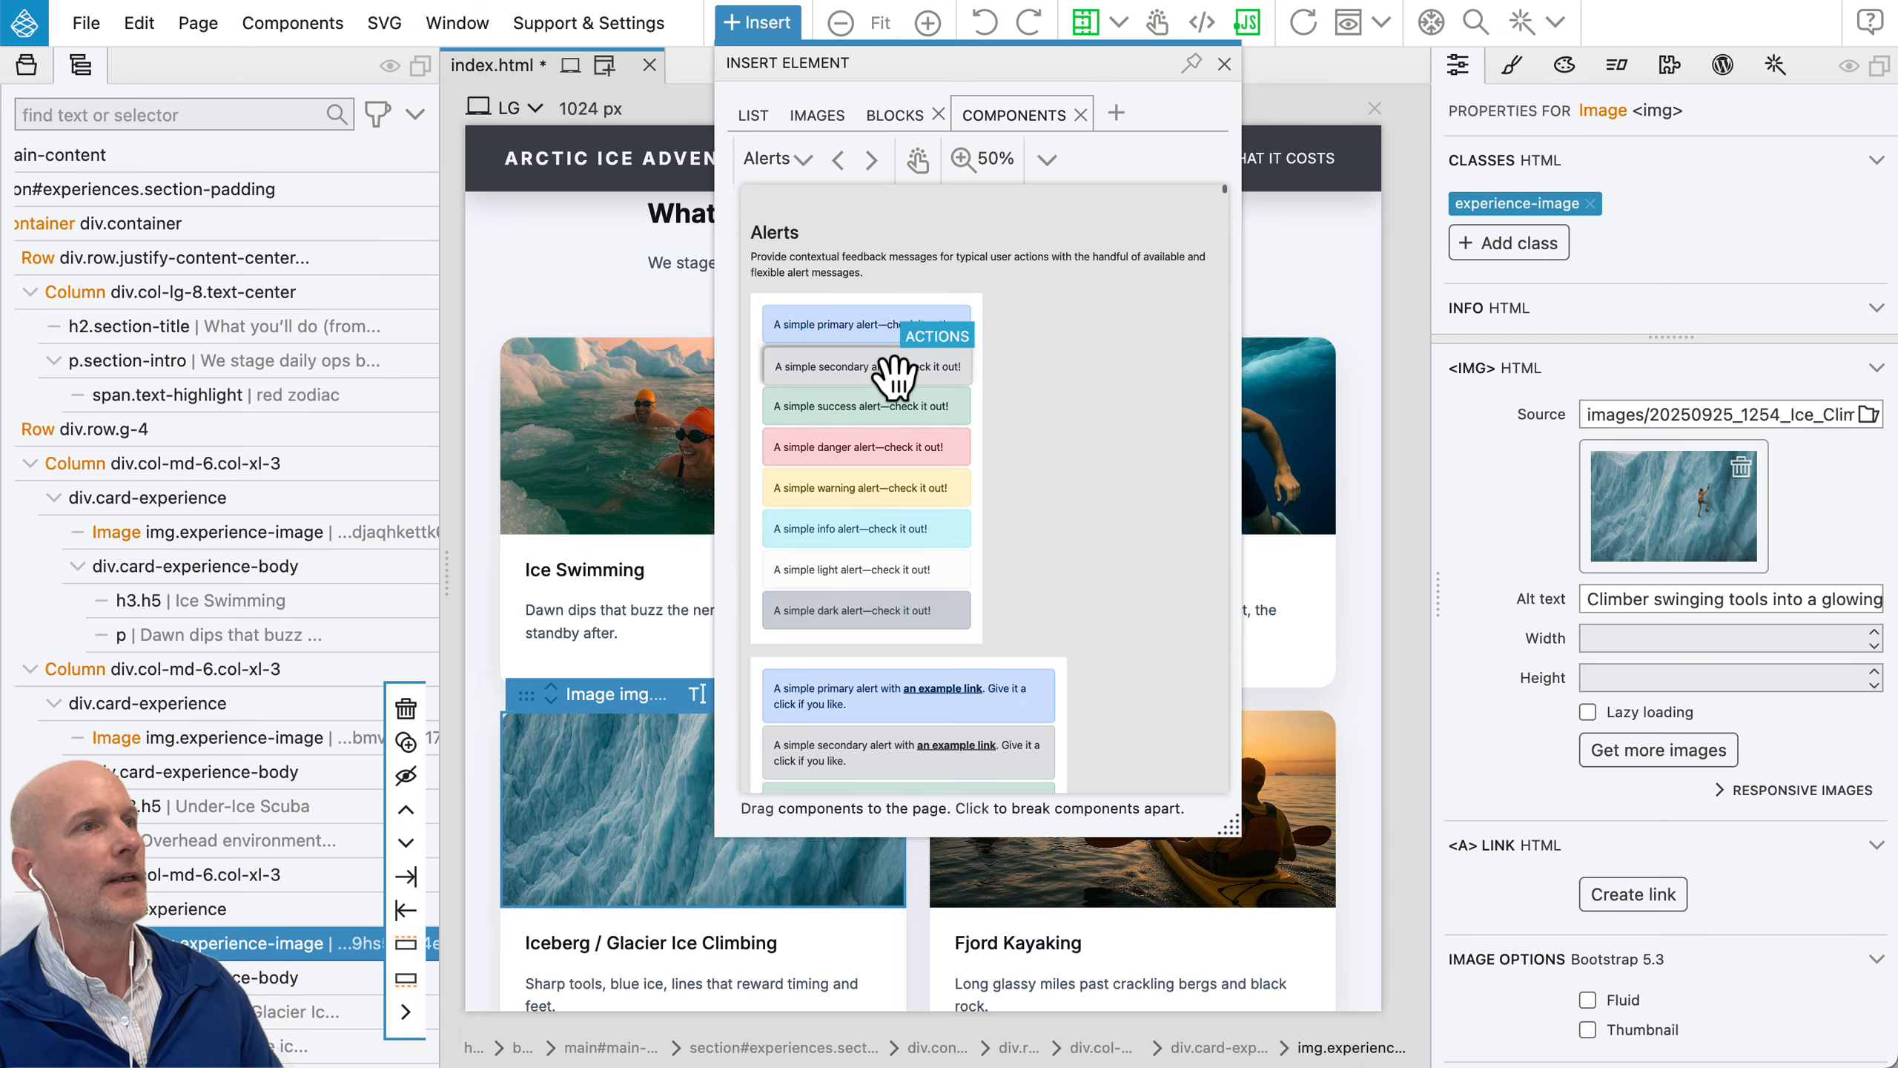
click(775, 160)
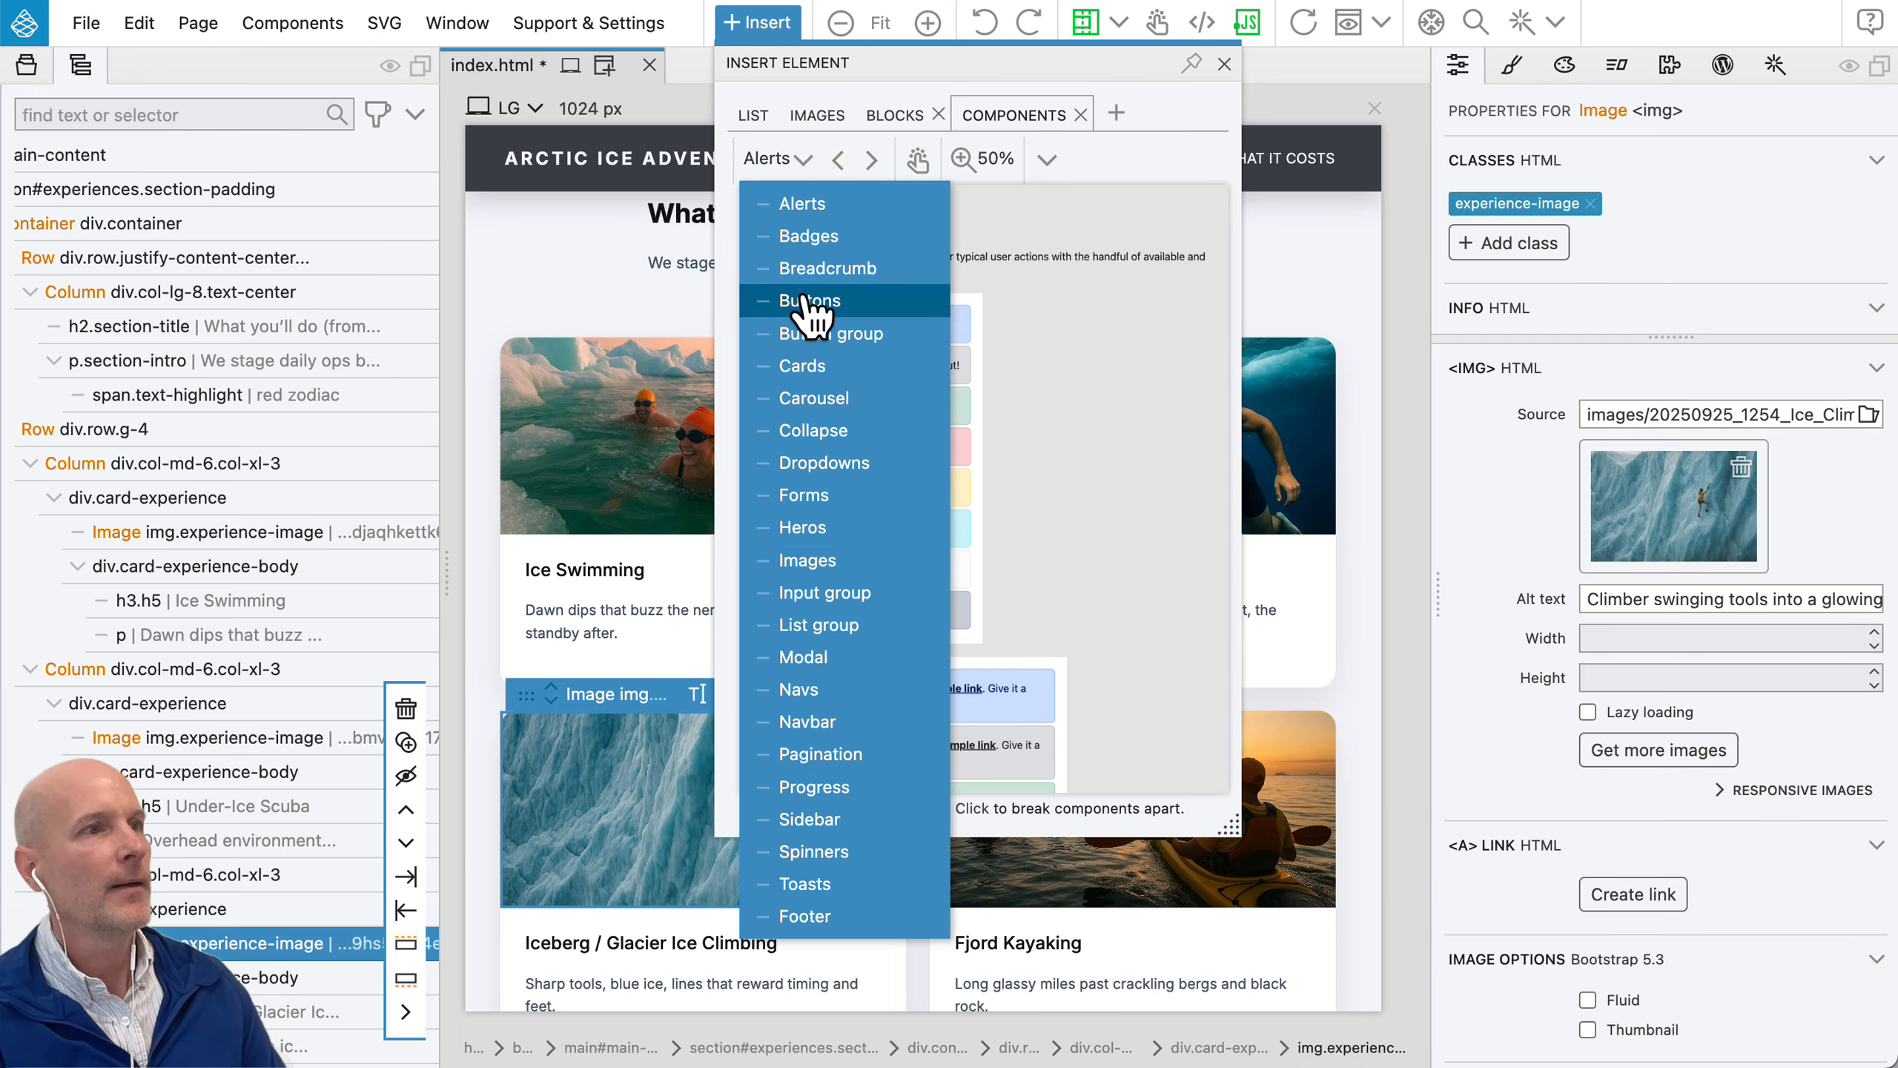
click(810, 367)
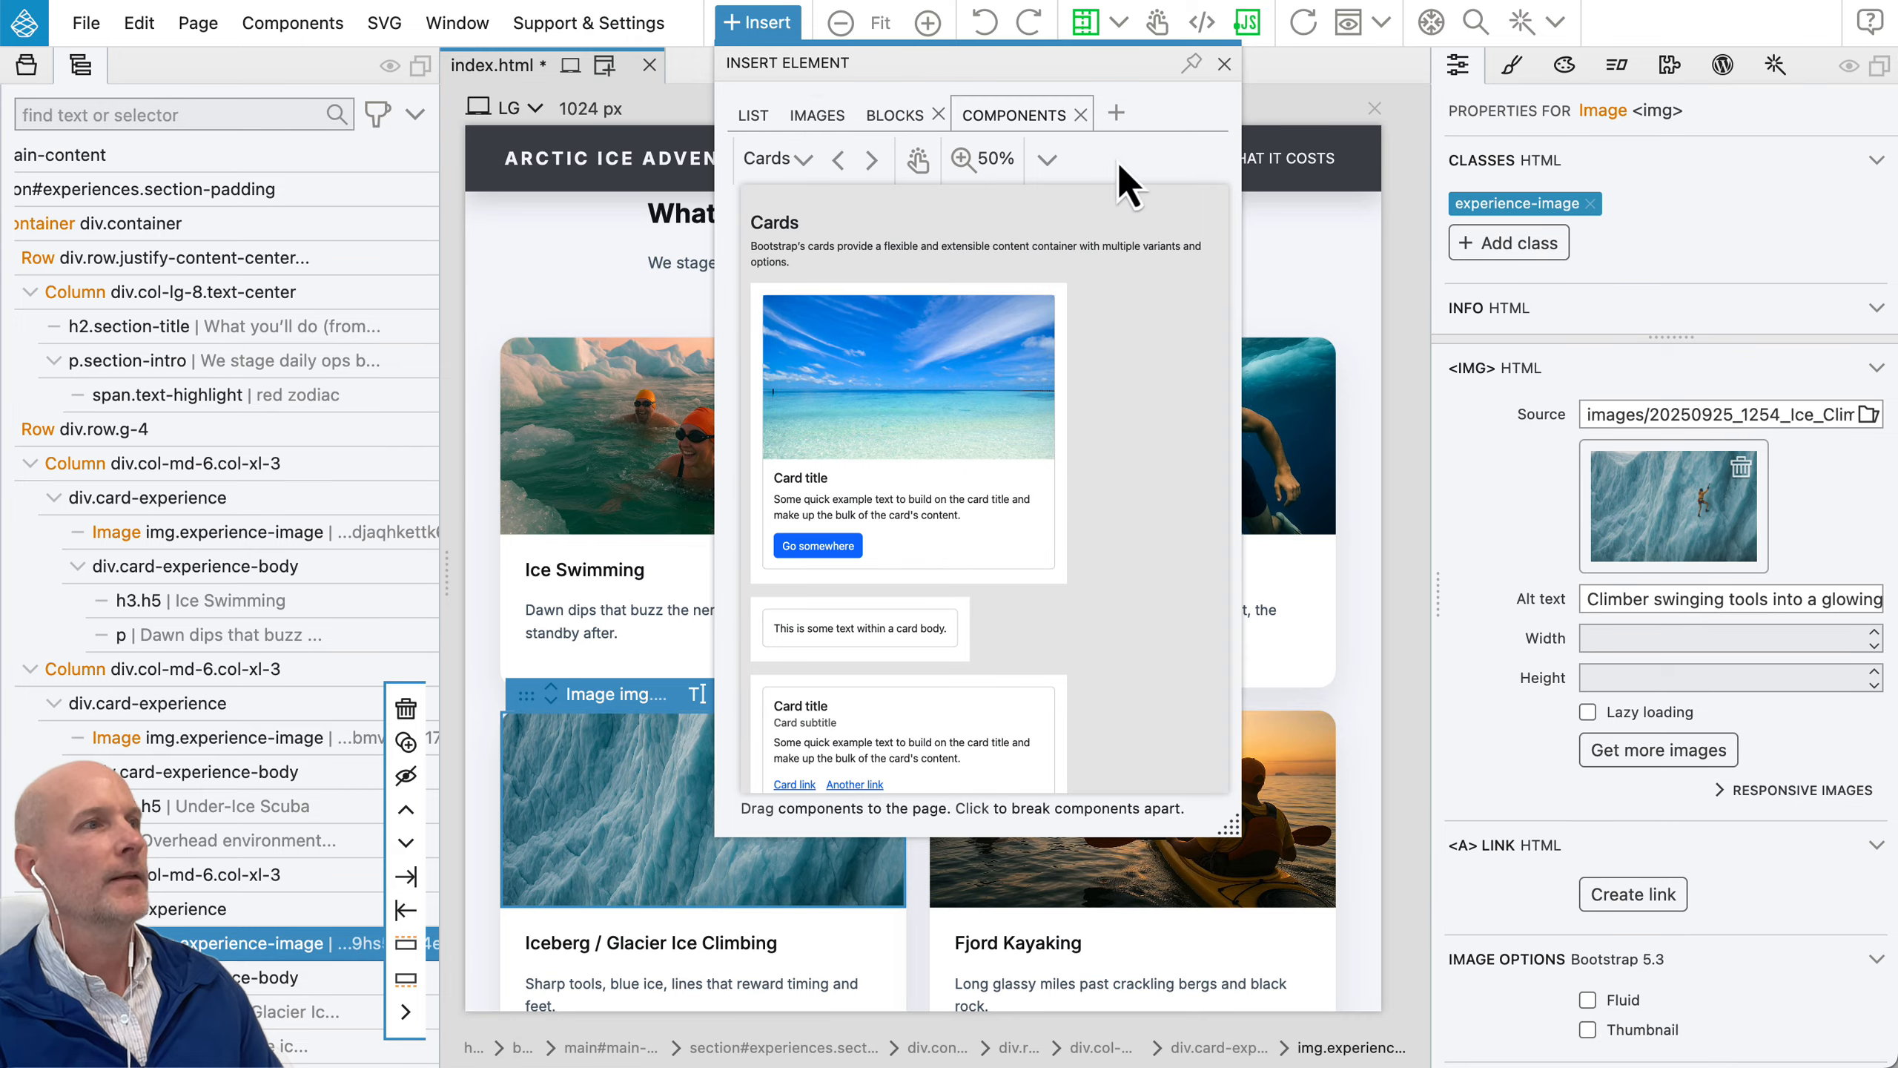
click(1118, 112)
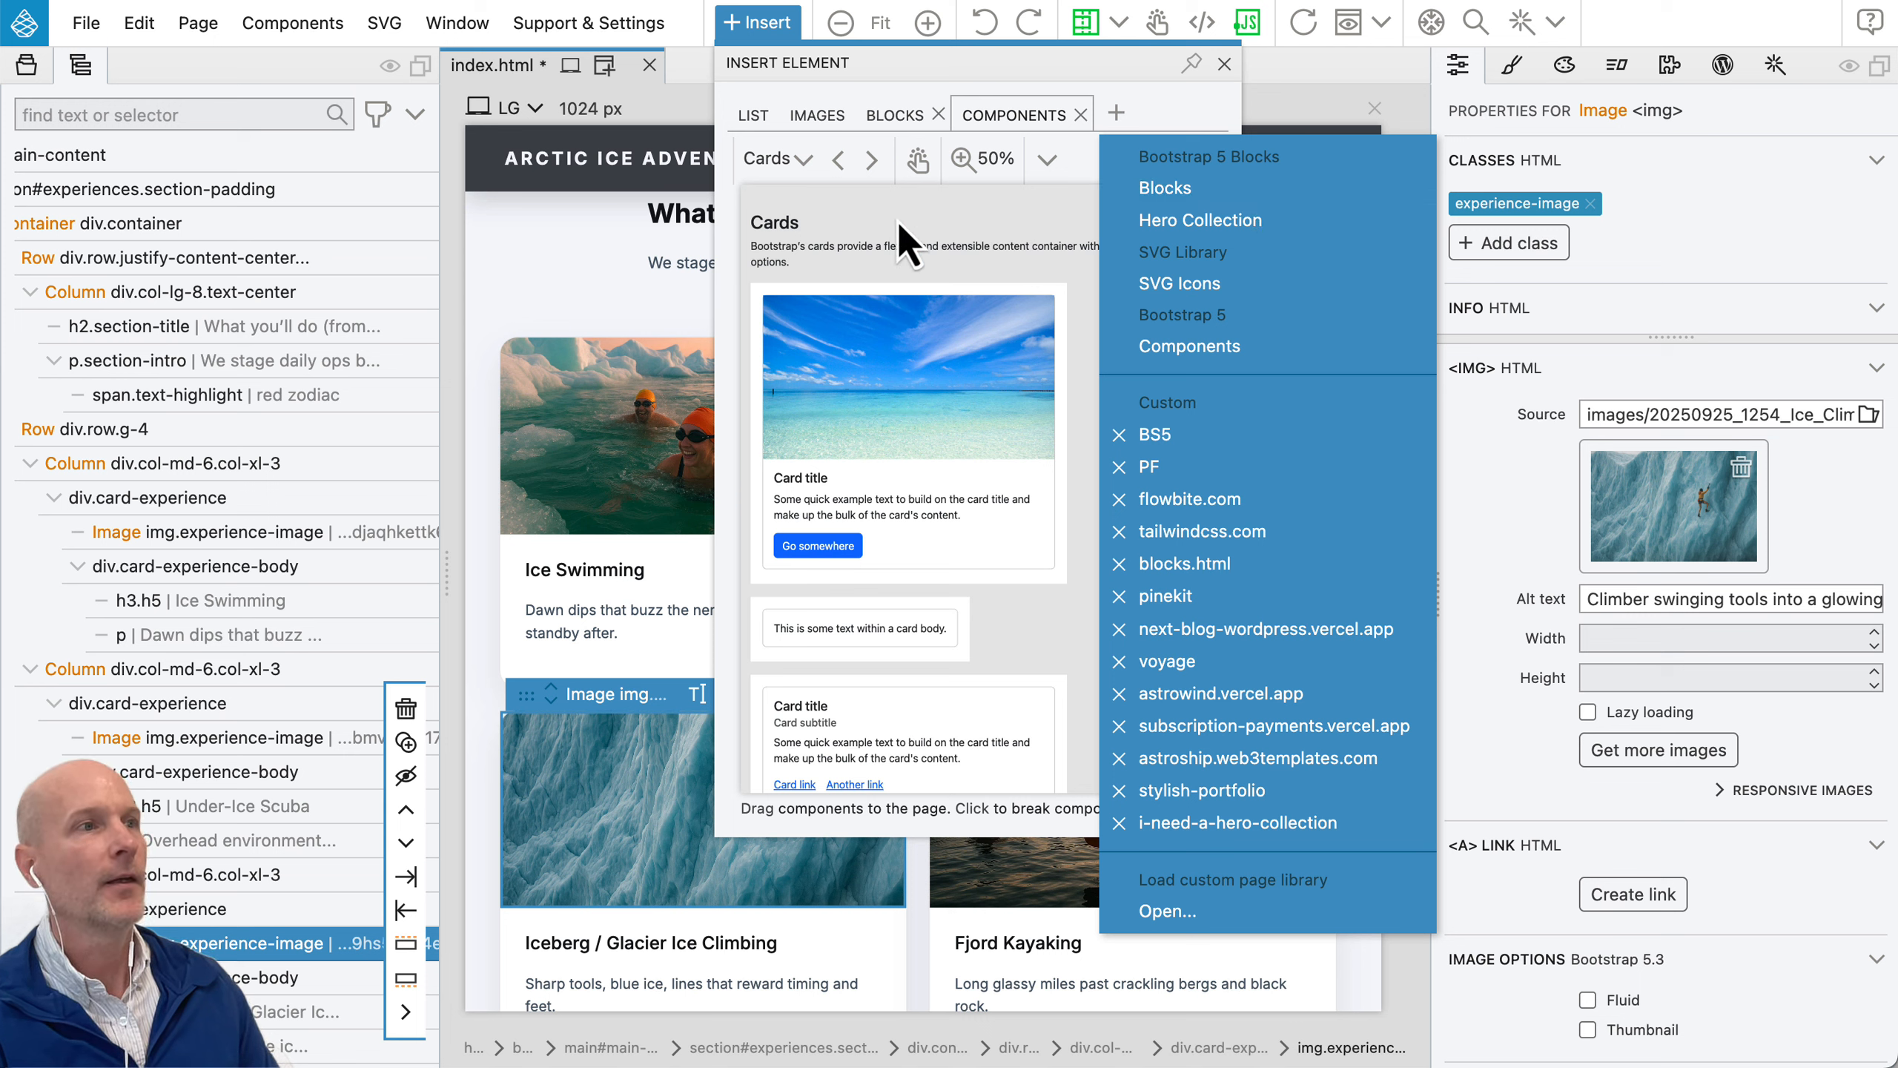
click(1157, 121)
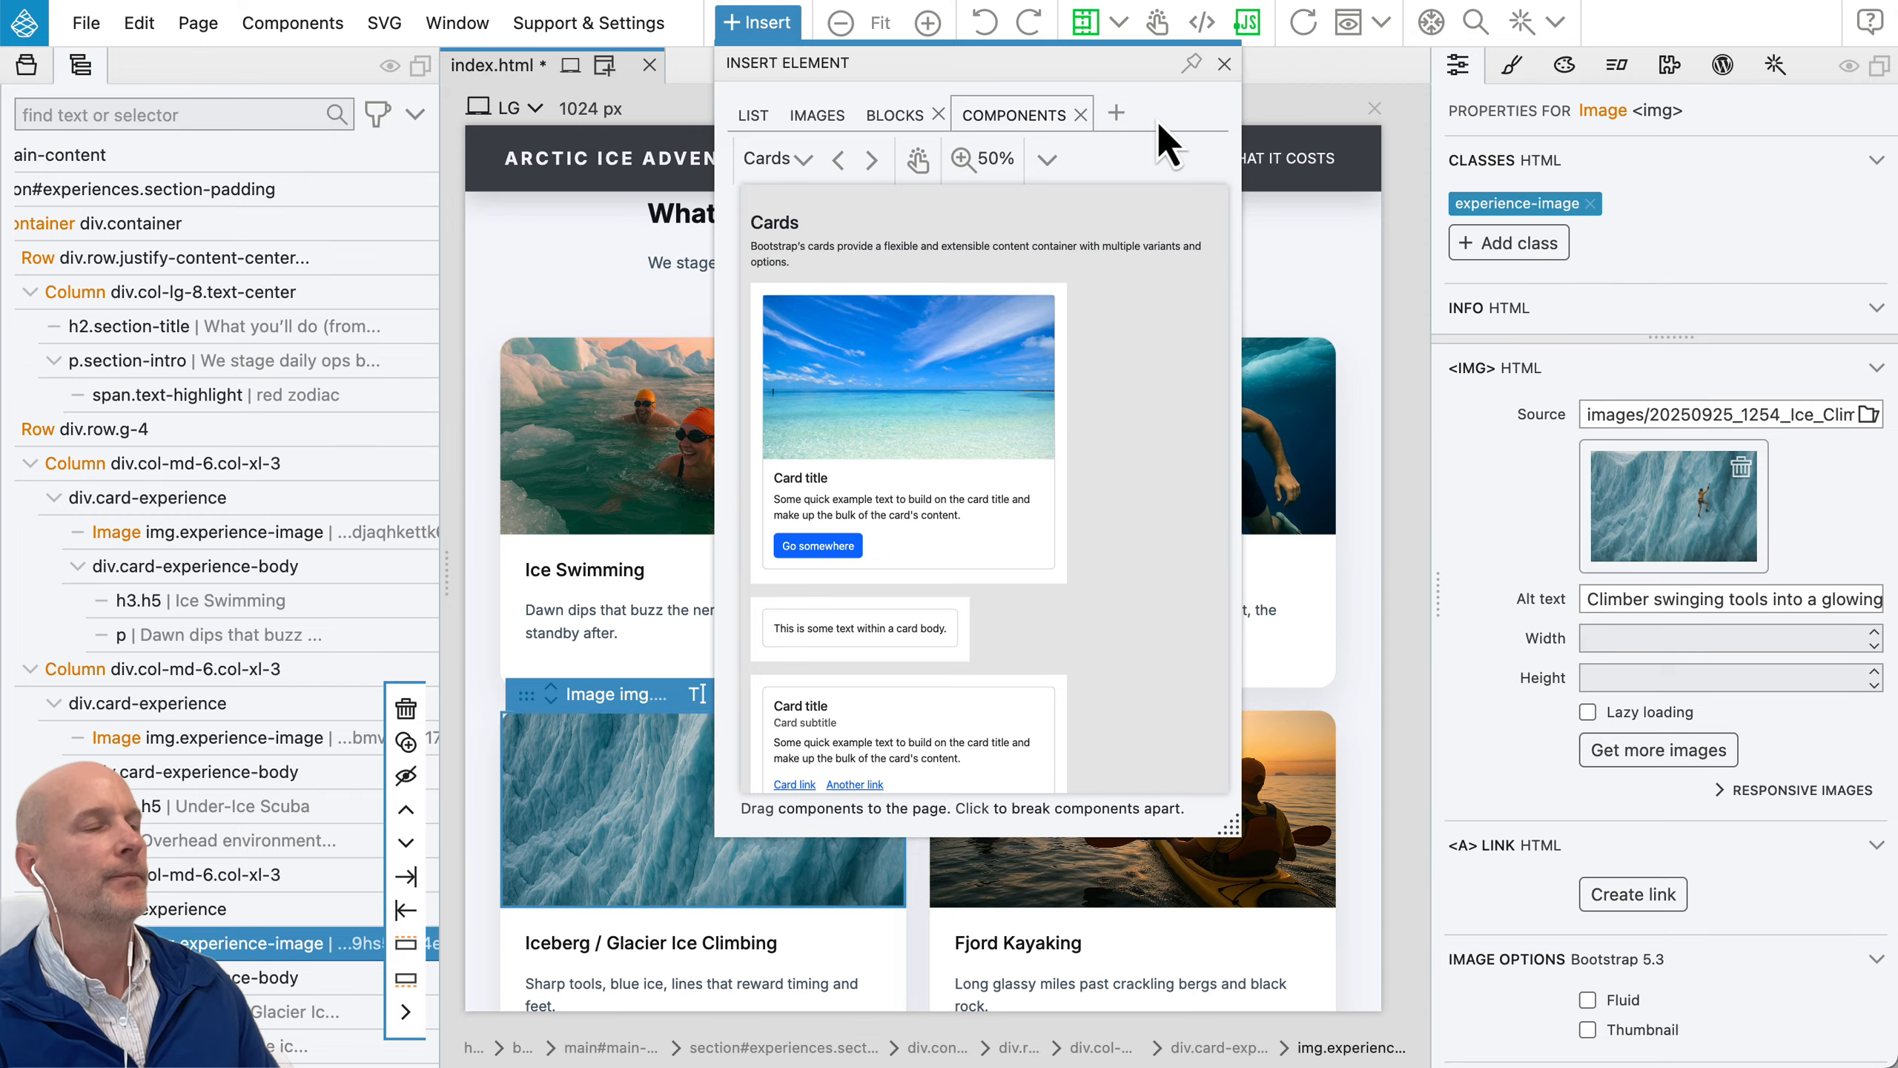
click(753, 116)
click(775, 30)
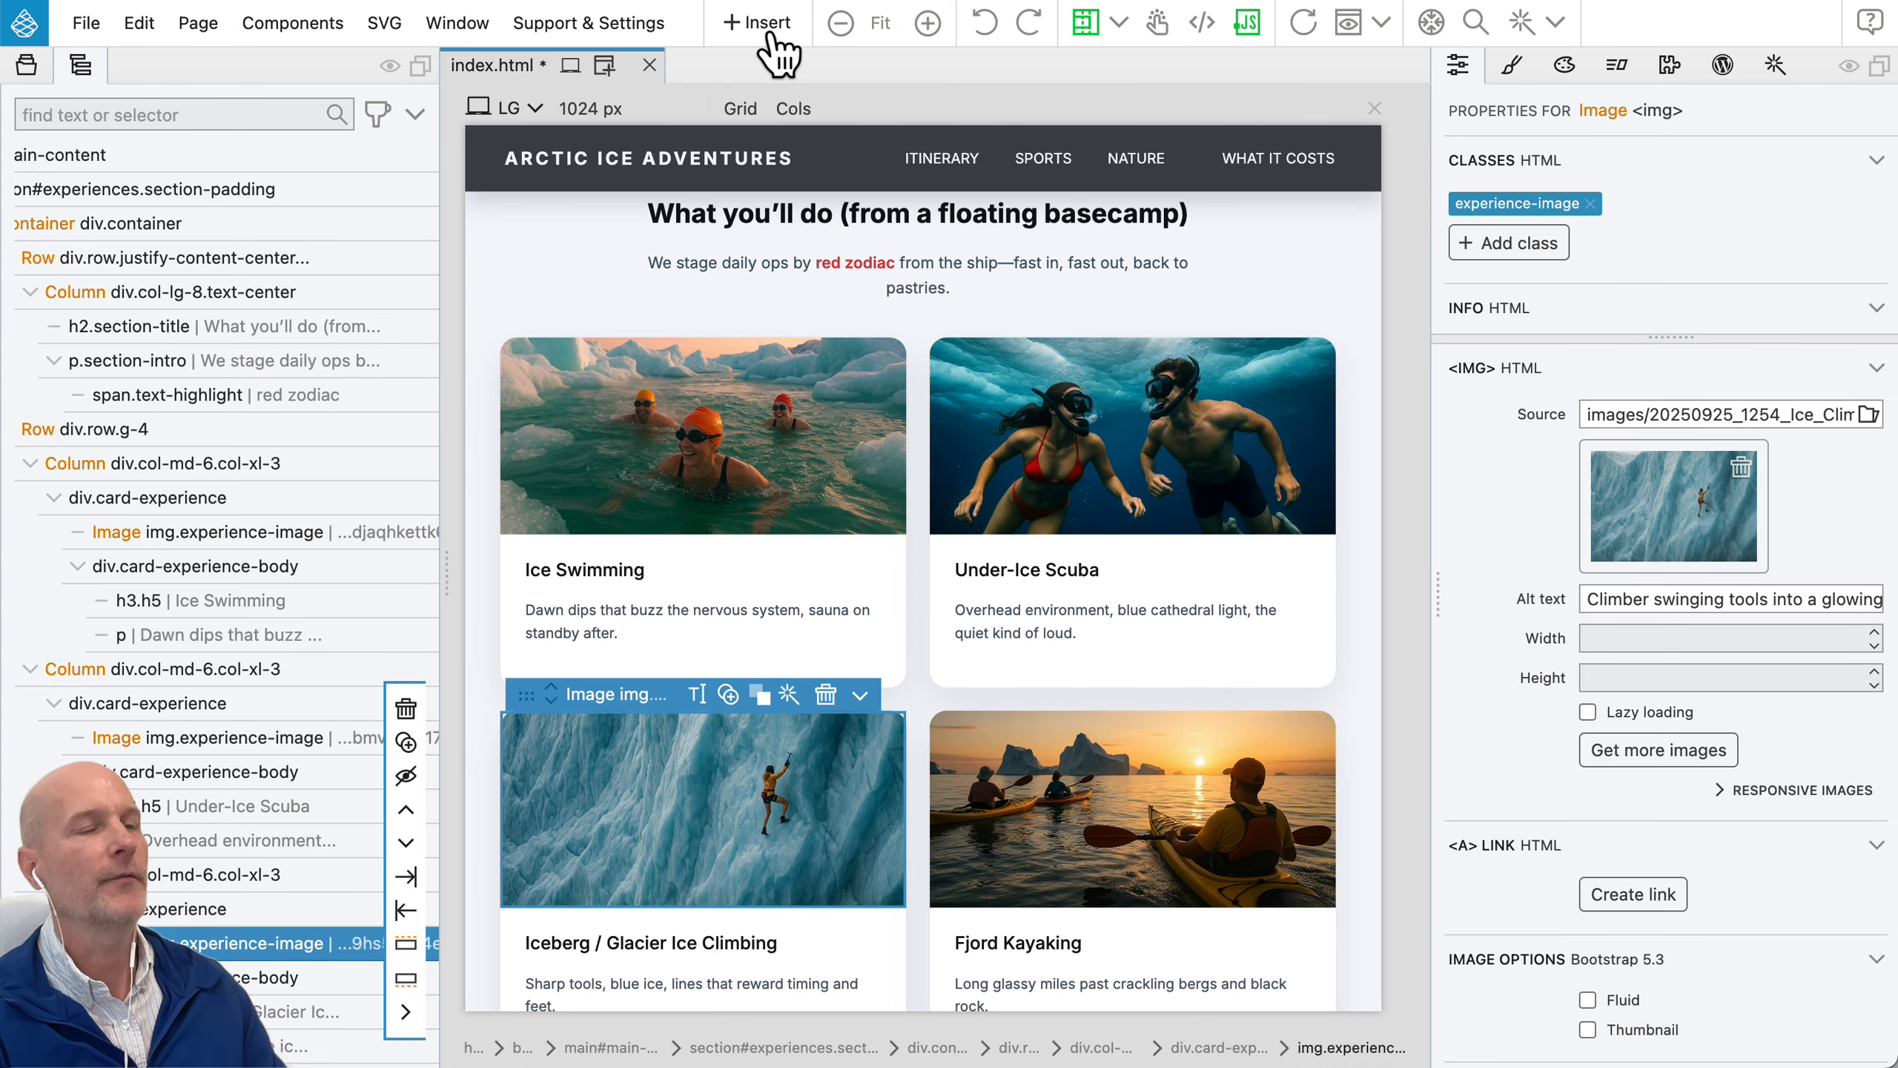
Step: Select the columns of all four cards together: Ice Swimming, Under-Ice Scuba, Iceberg / Glacier Ice Climbing and Fjord Kayaking
scroll(877, 530, down, 2)
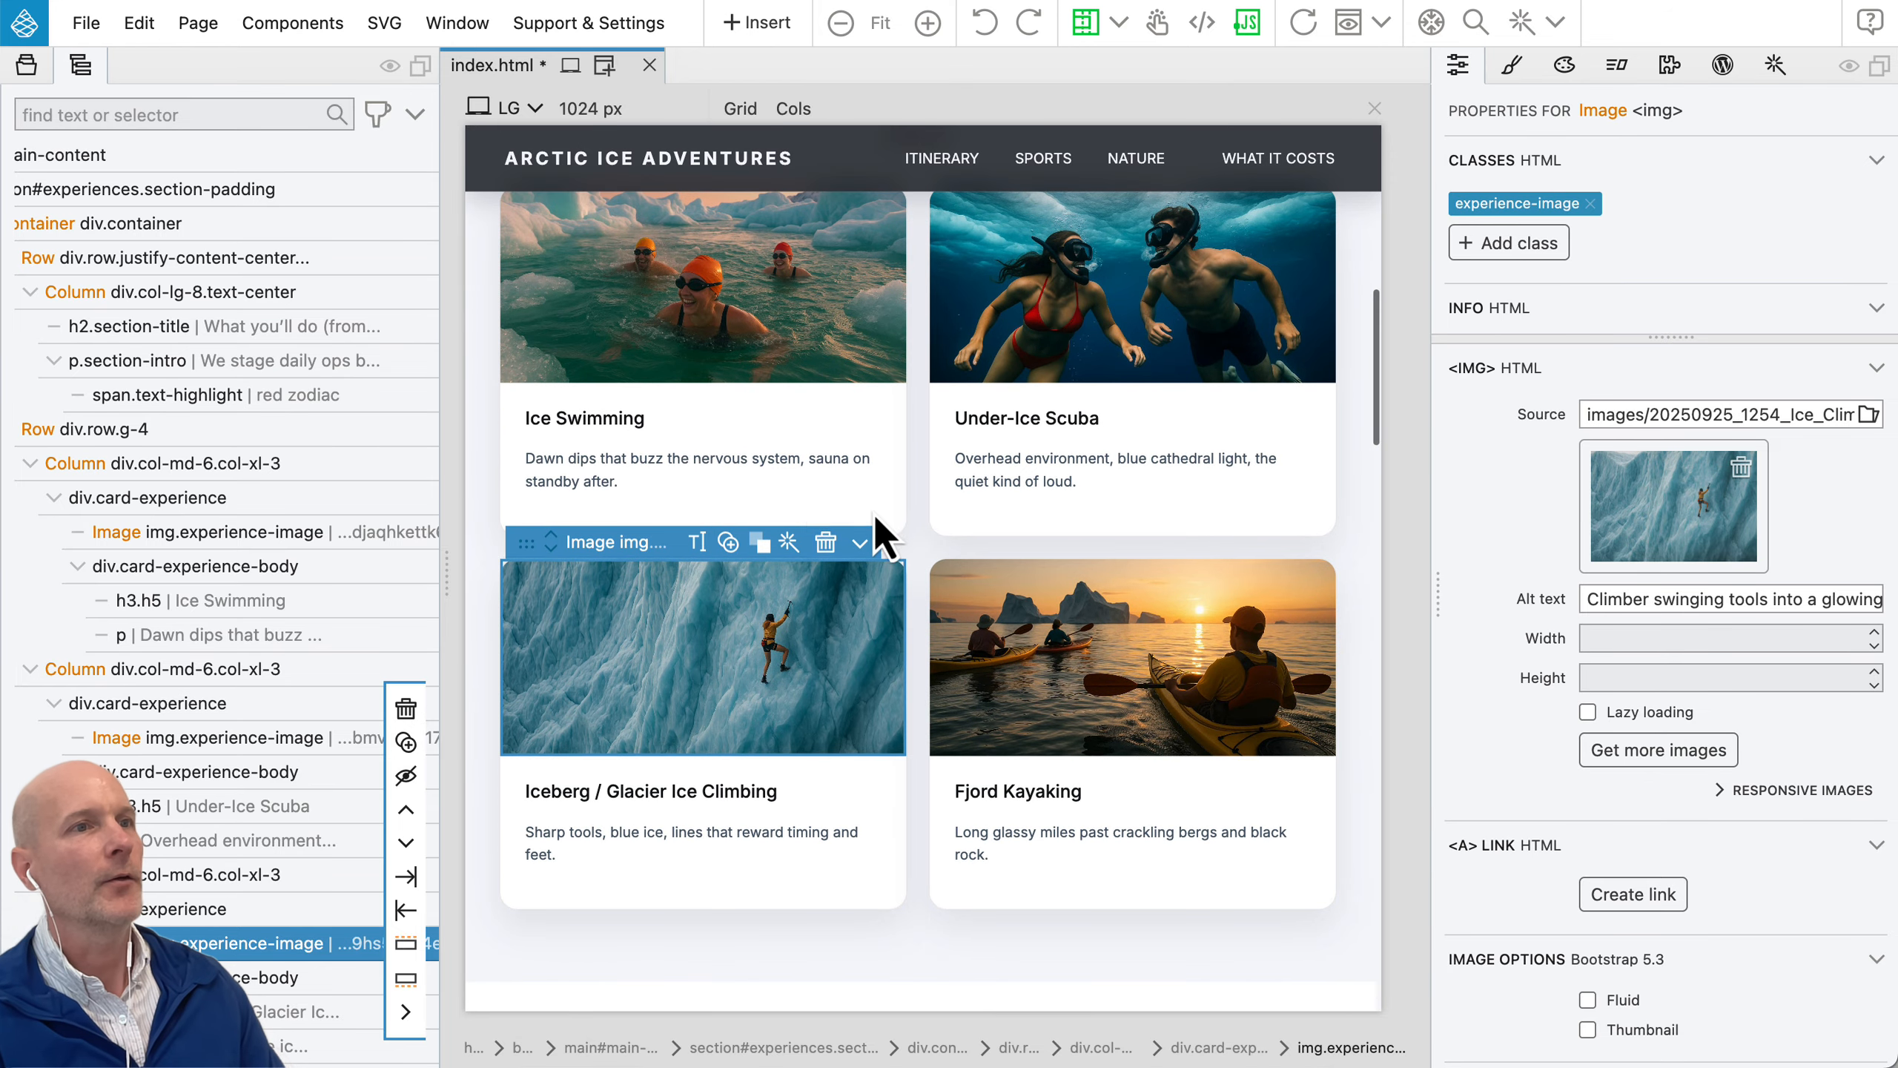
click(523, 467)
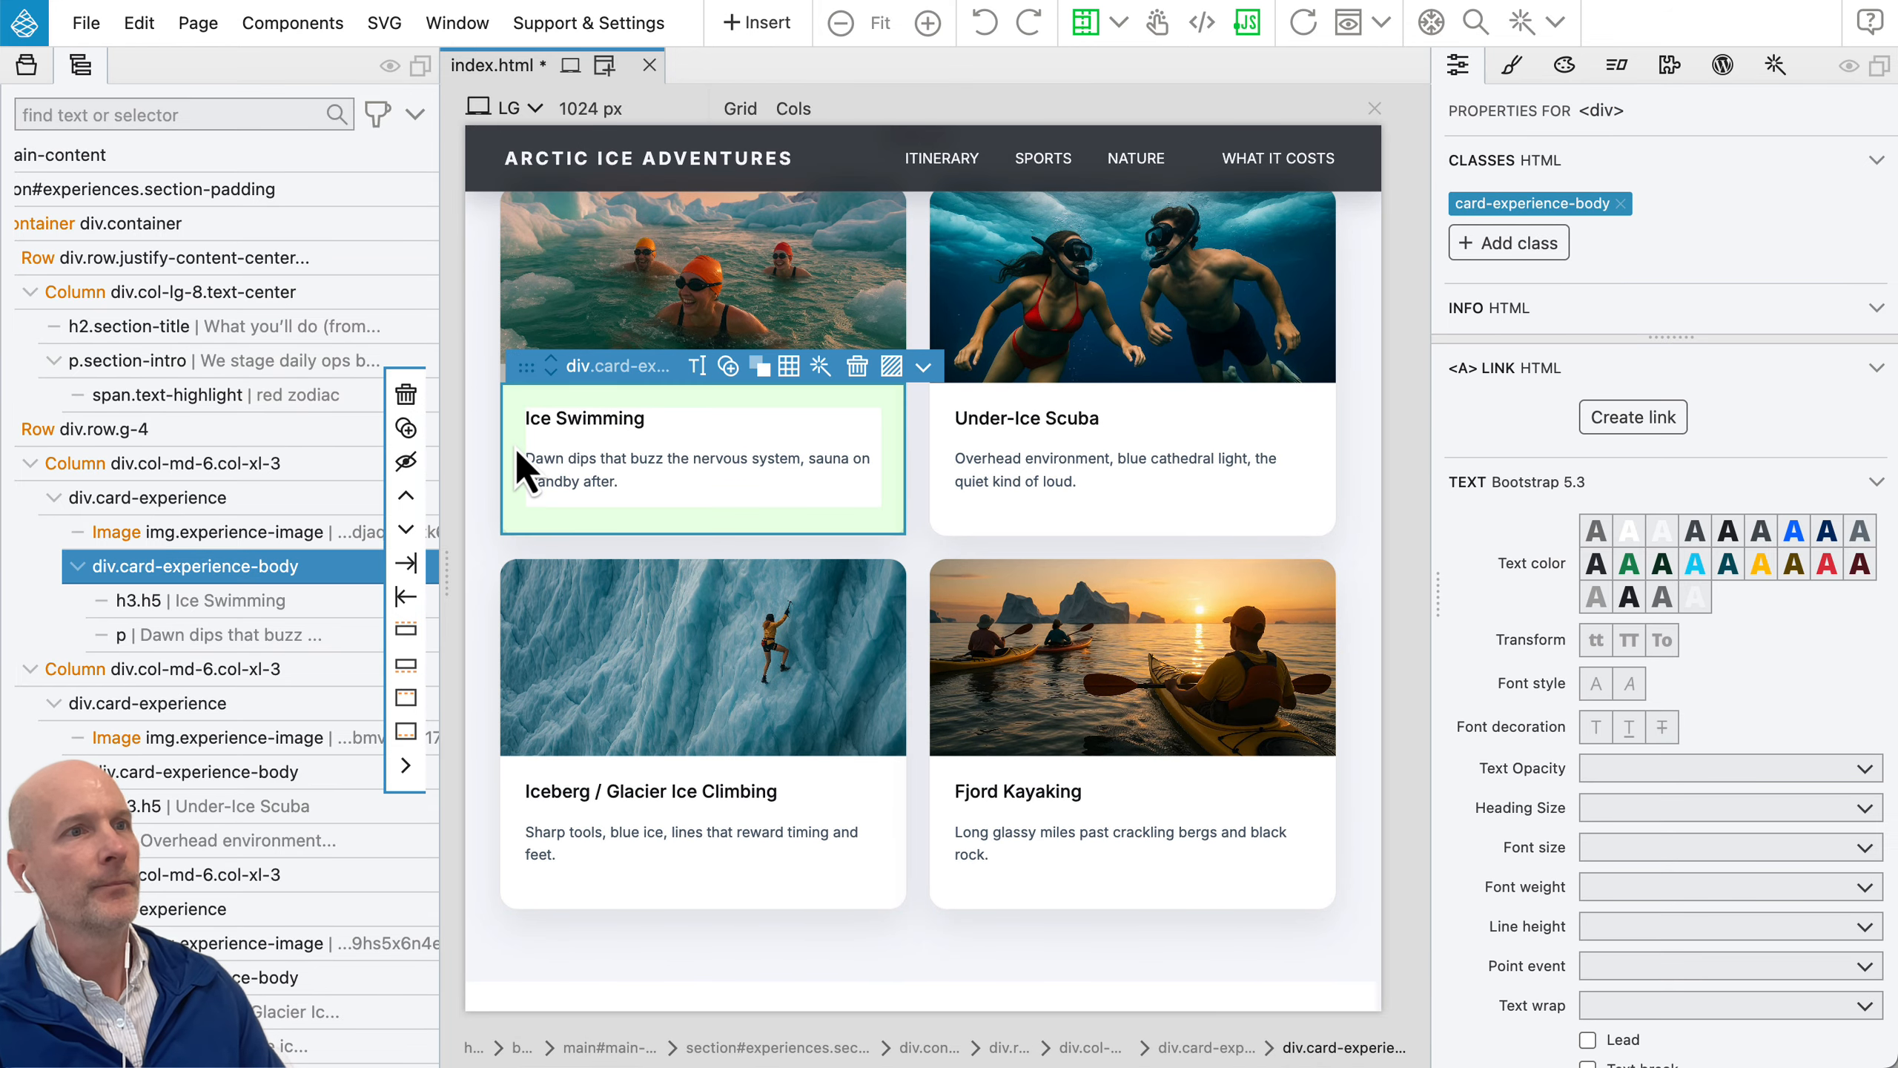
click(127, 463)
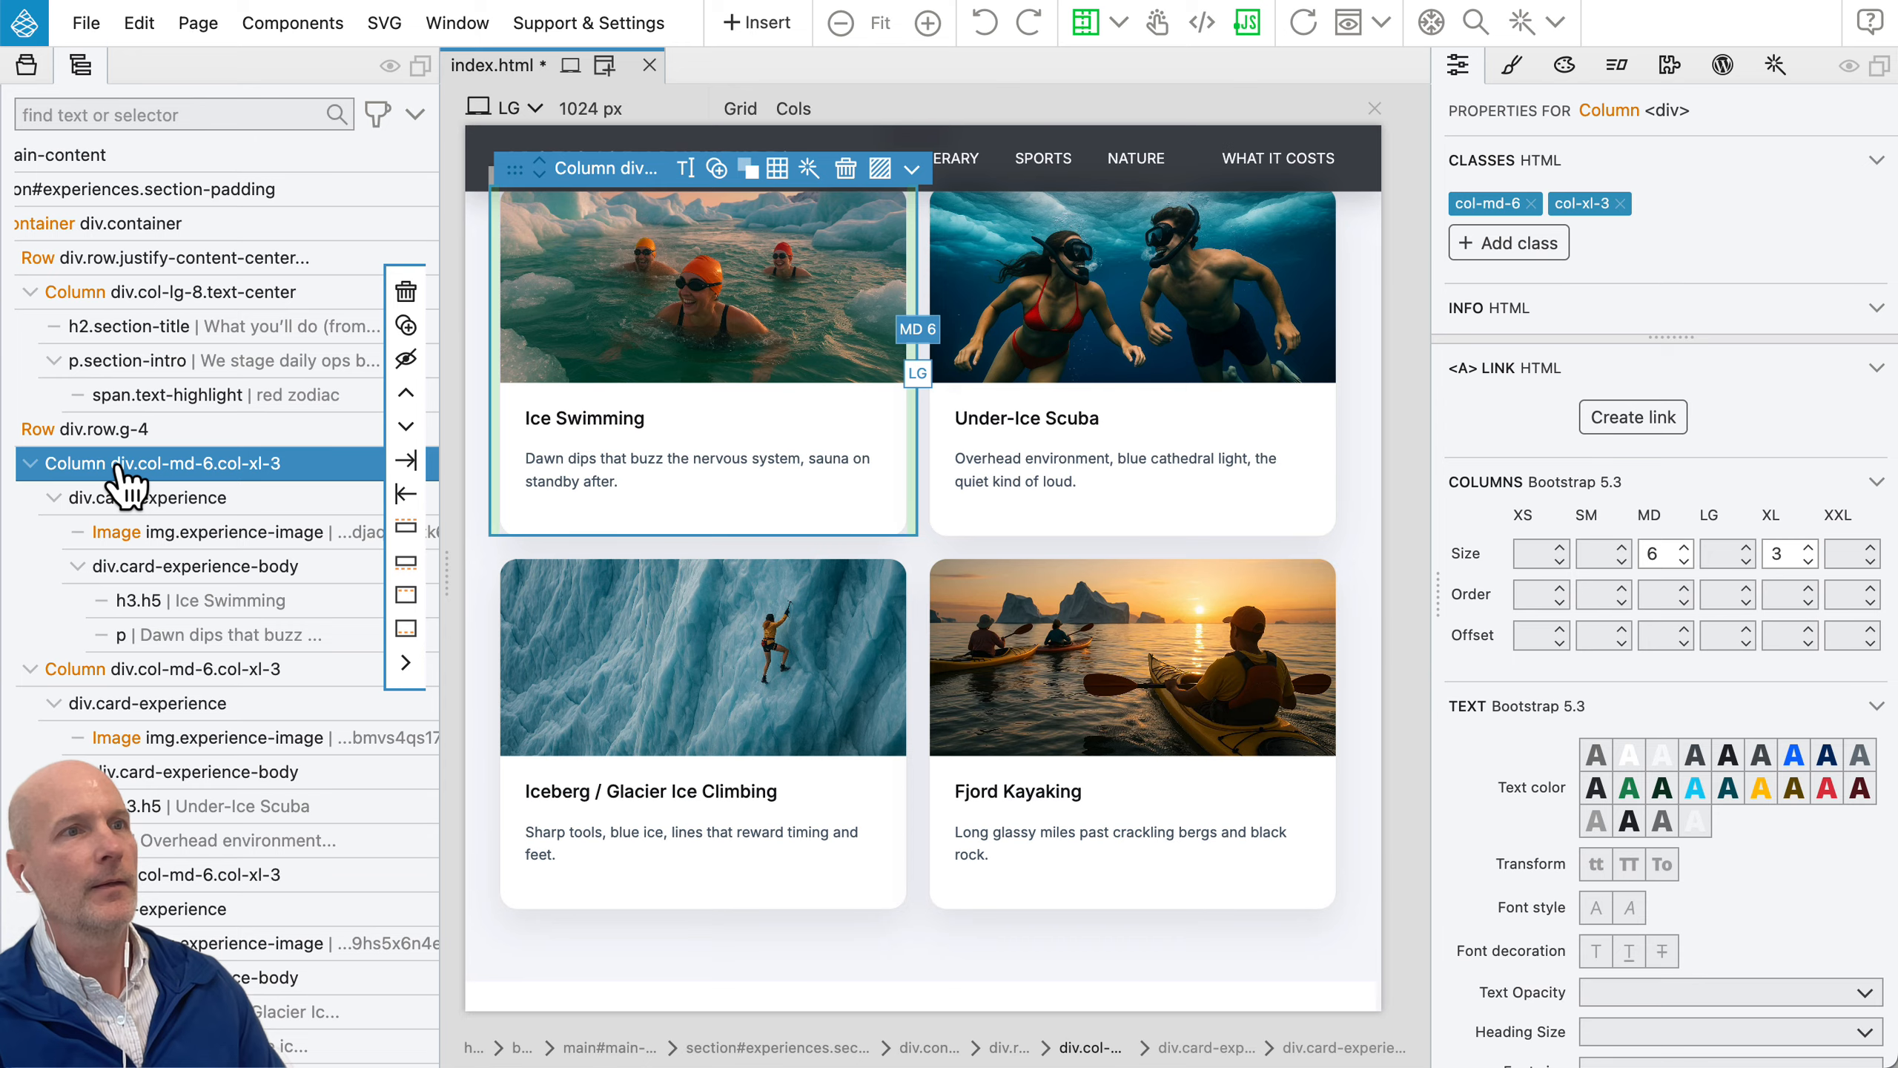
shift+click(138, 670)
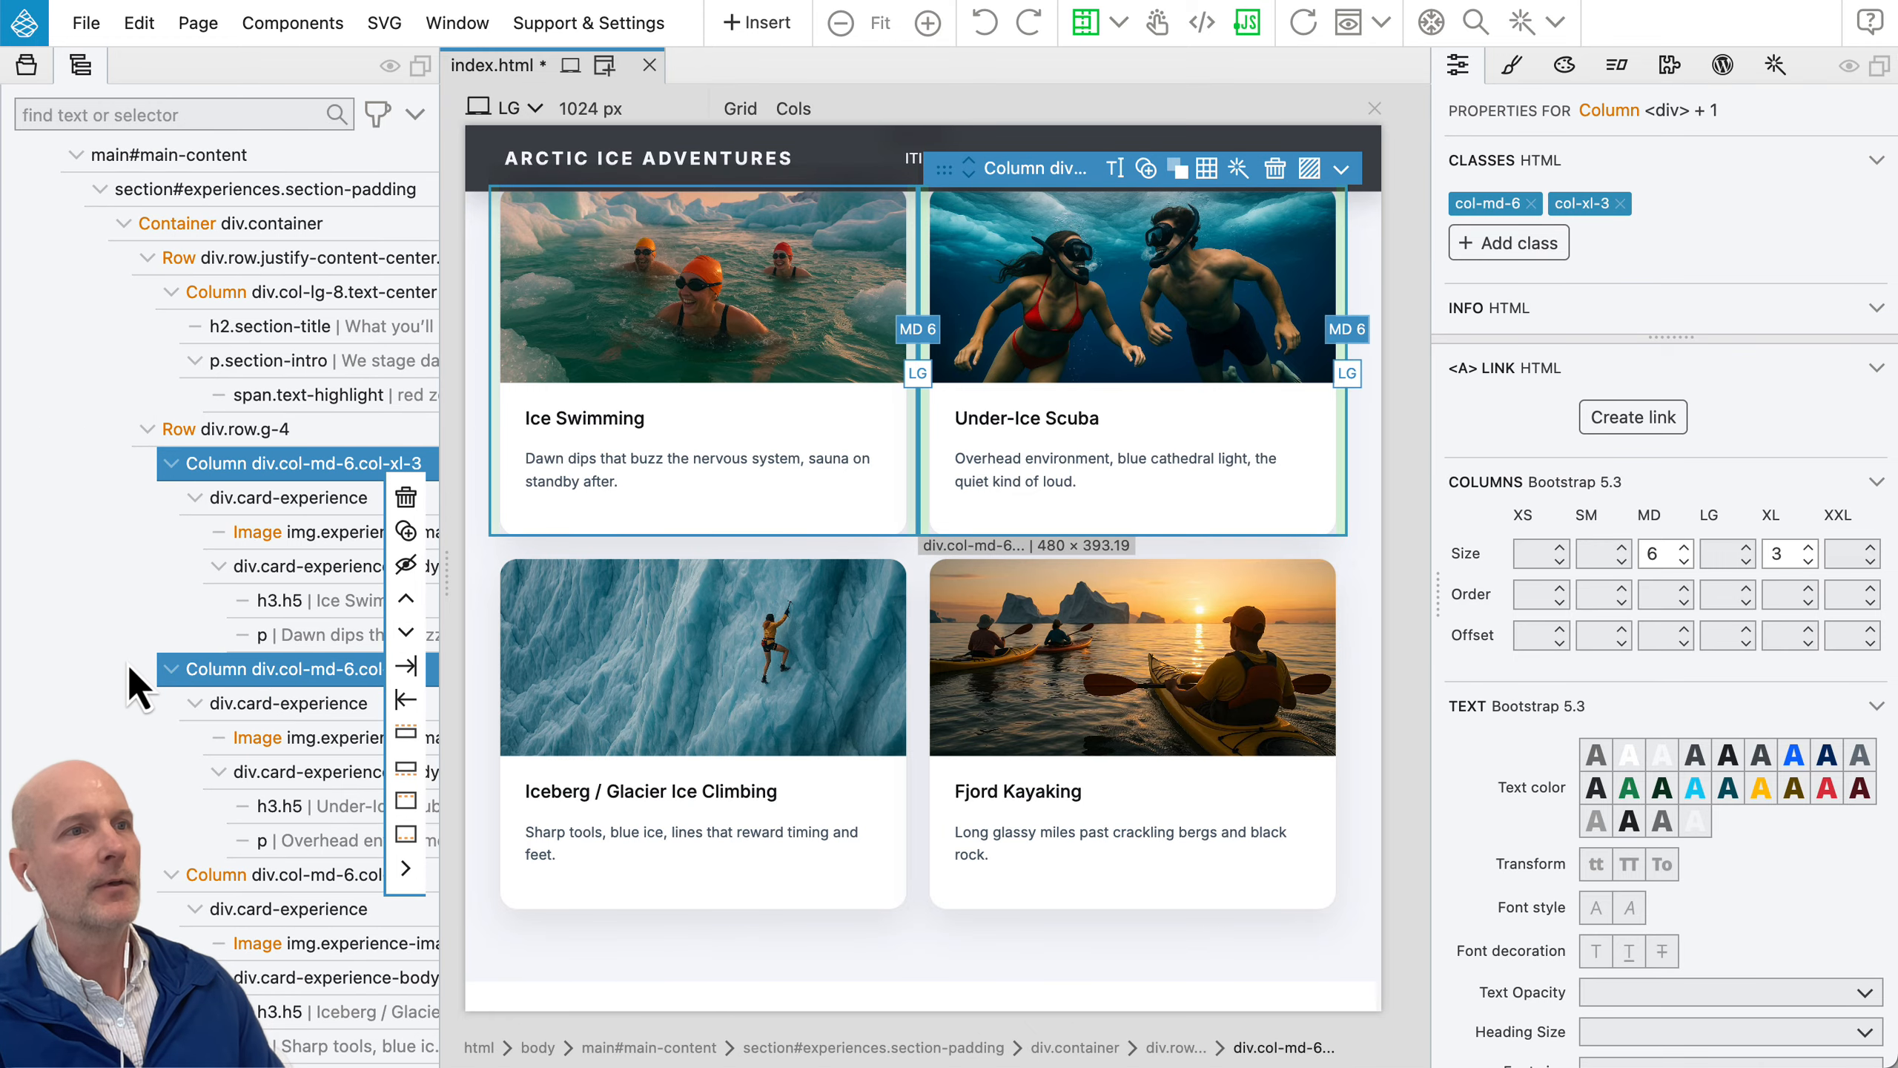
scroll(127, 665, down, 5)
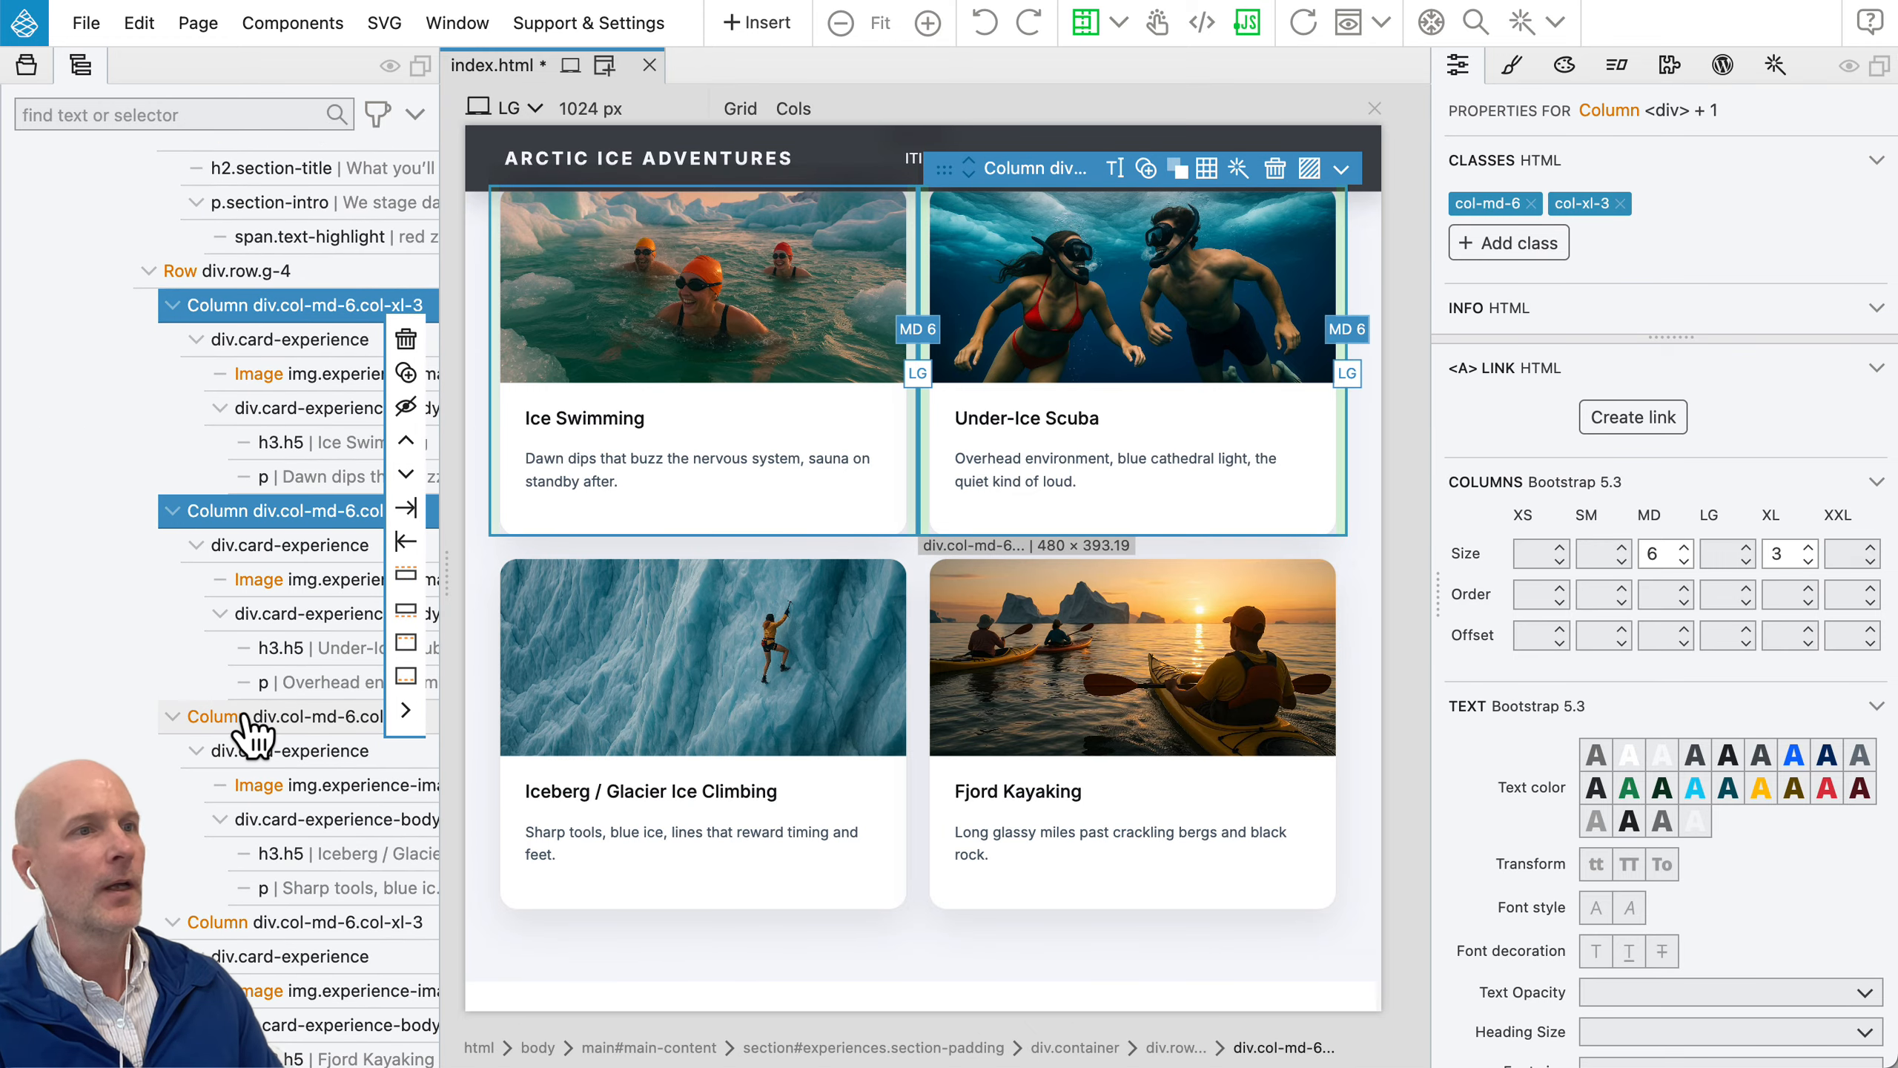
shift+click(251, 719)
shift+click(224, 924)
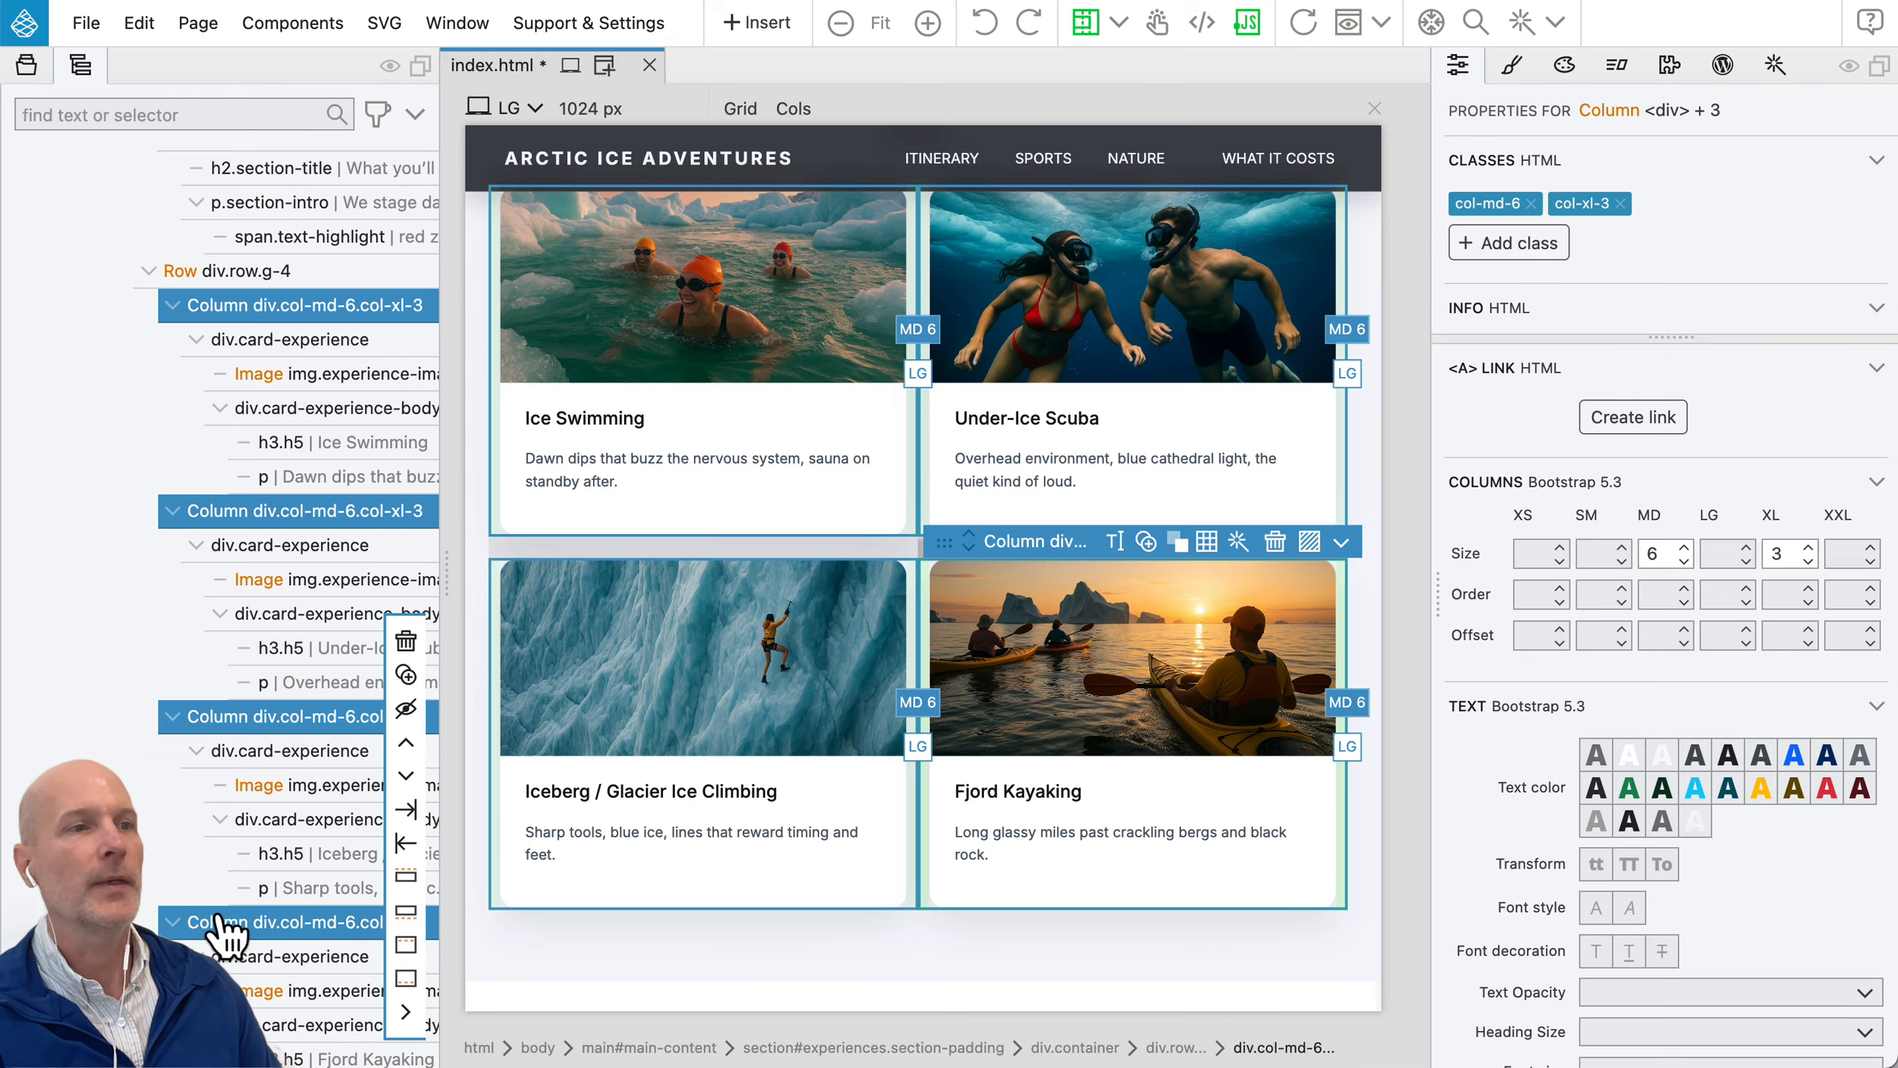
Step: Find the Bootstrap 5 Alert element and insert it between the heading and description in all four selected cards
click(777, 28)
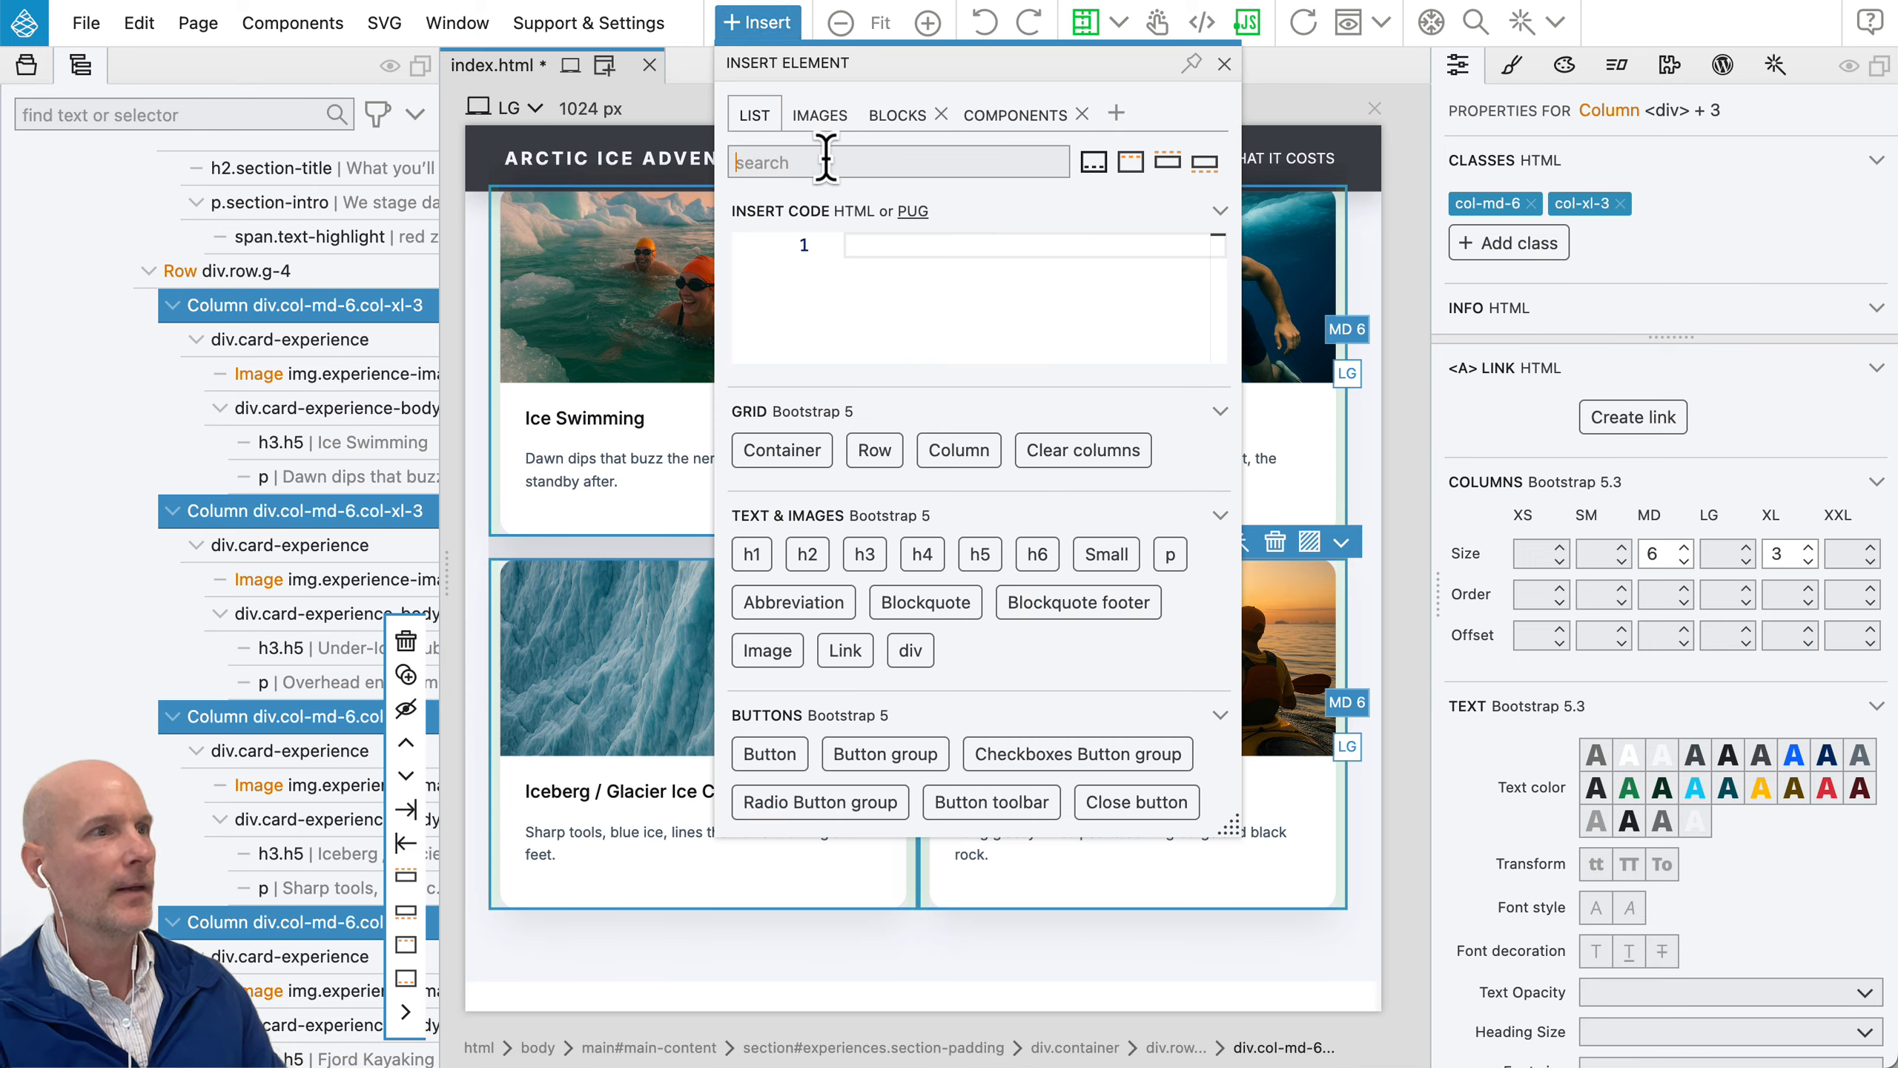
text(al)
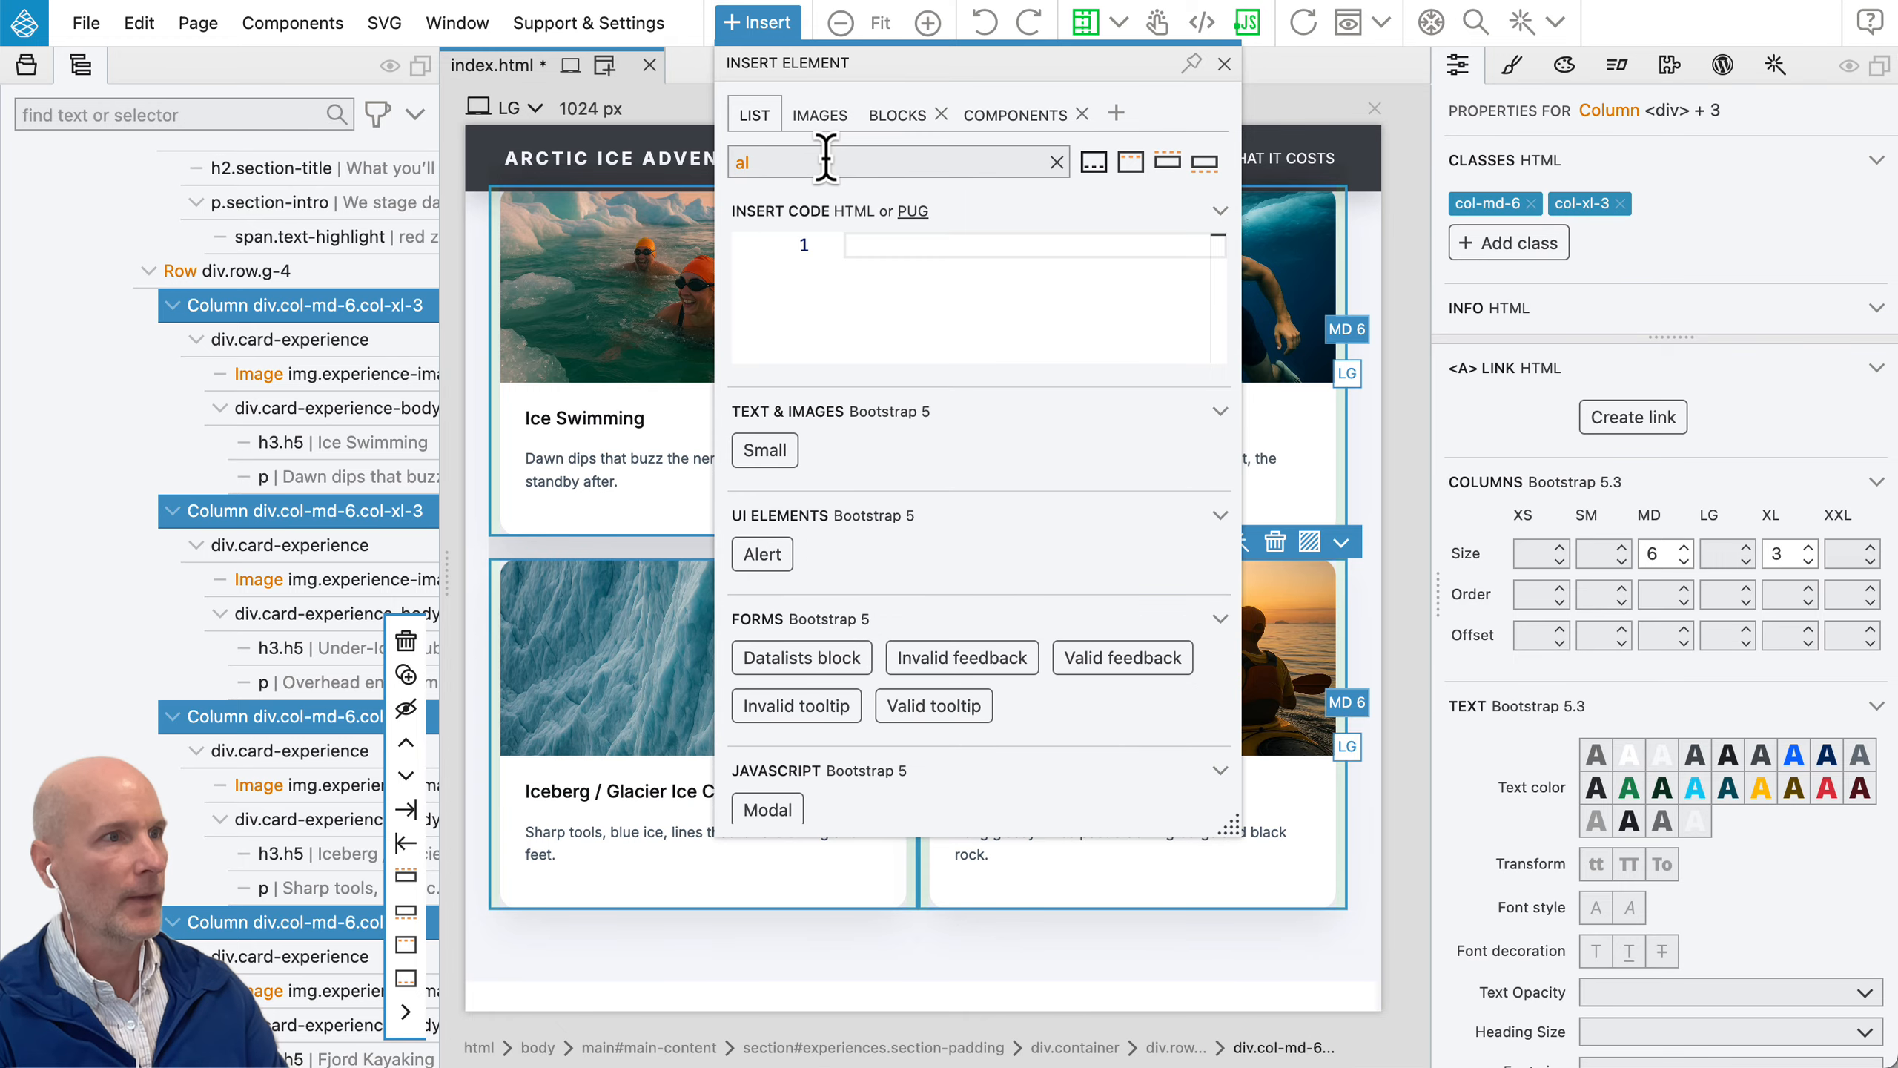
text(ert)
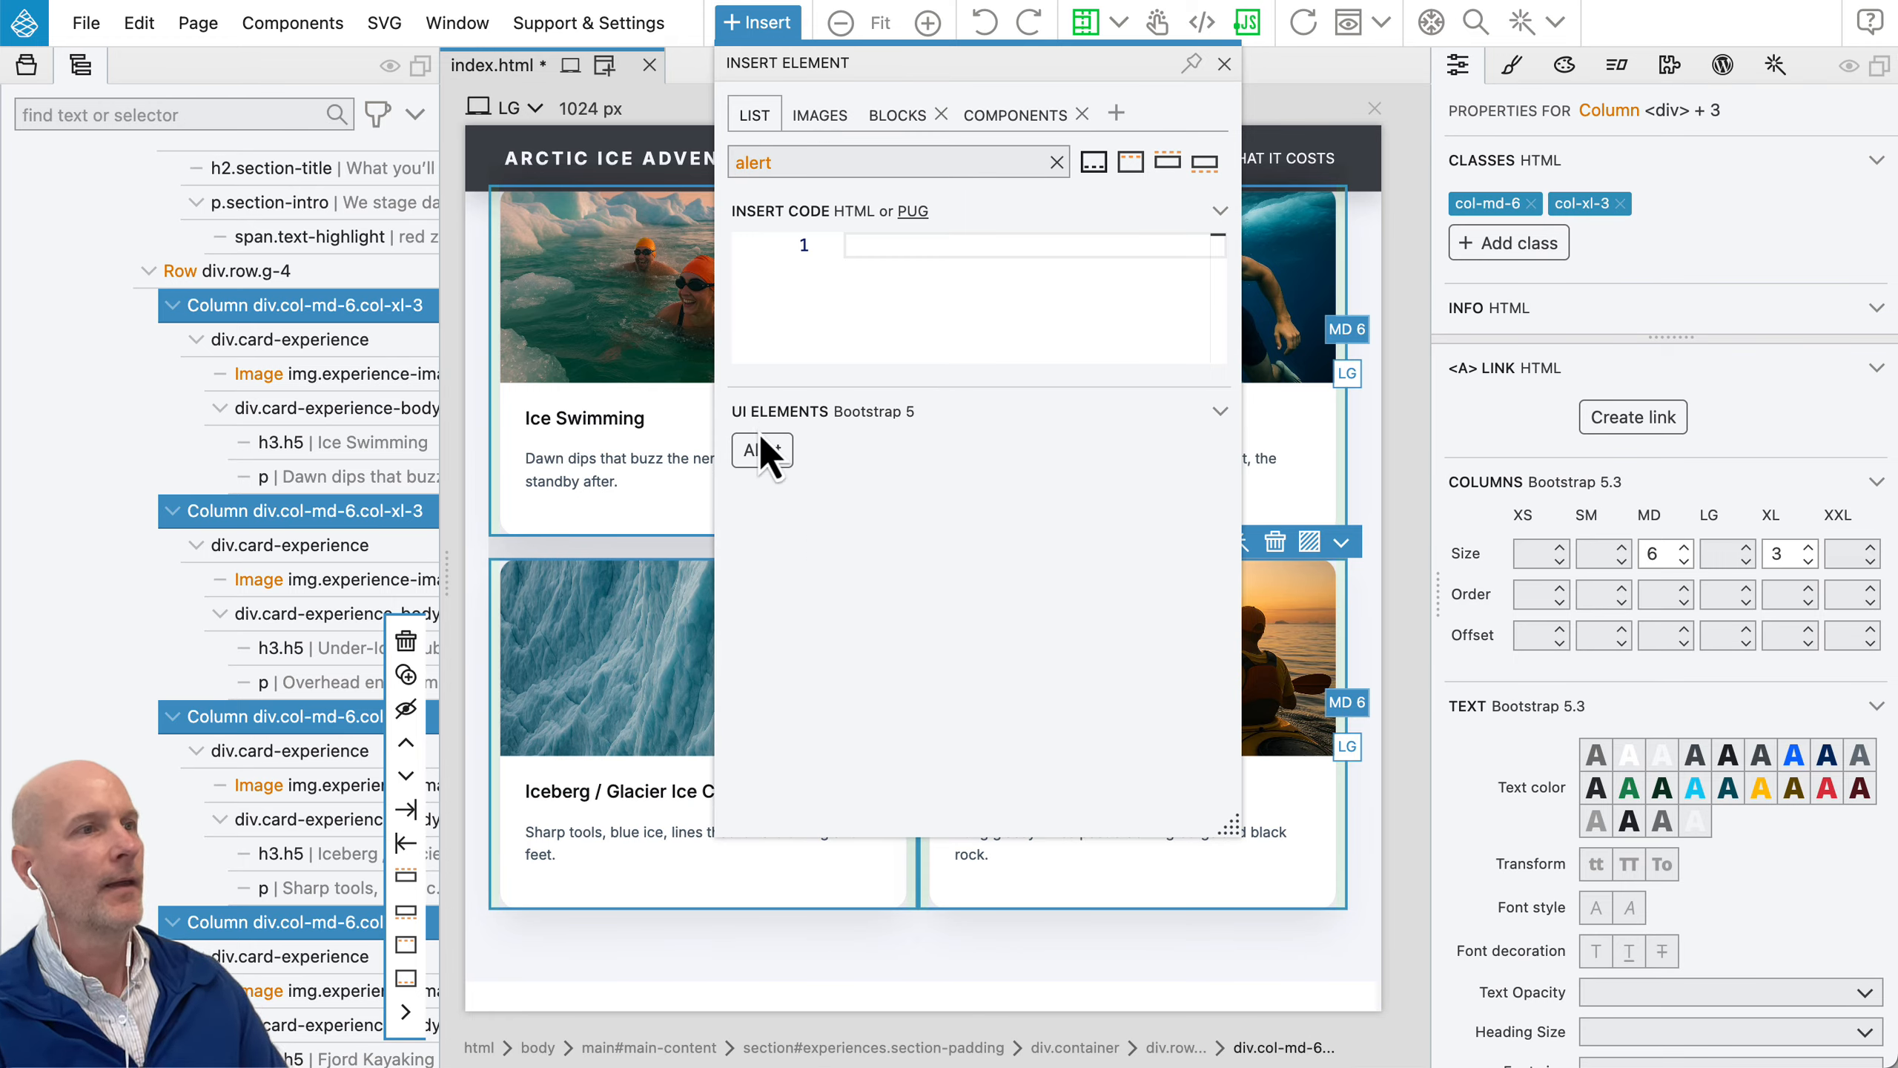
drag(747, 449, 667, 457)
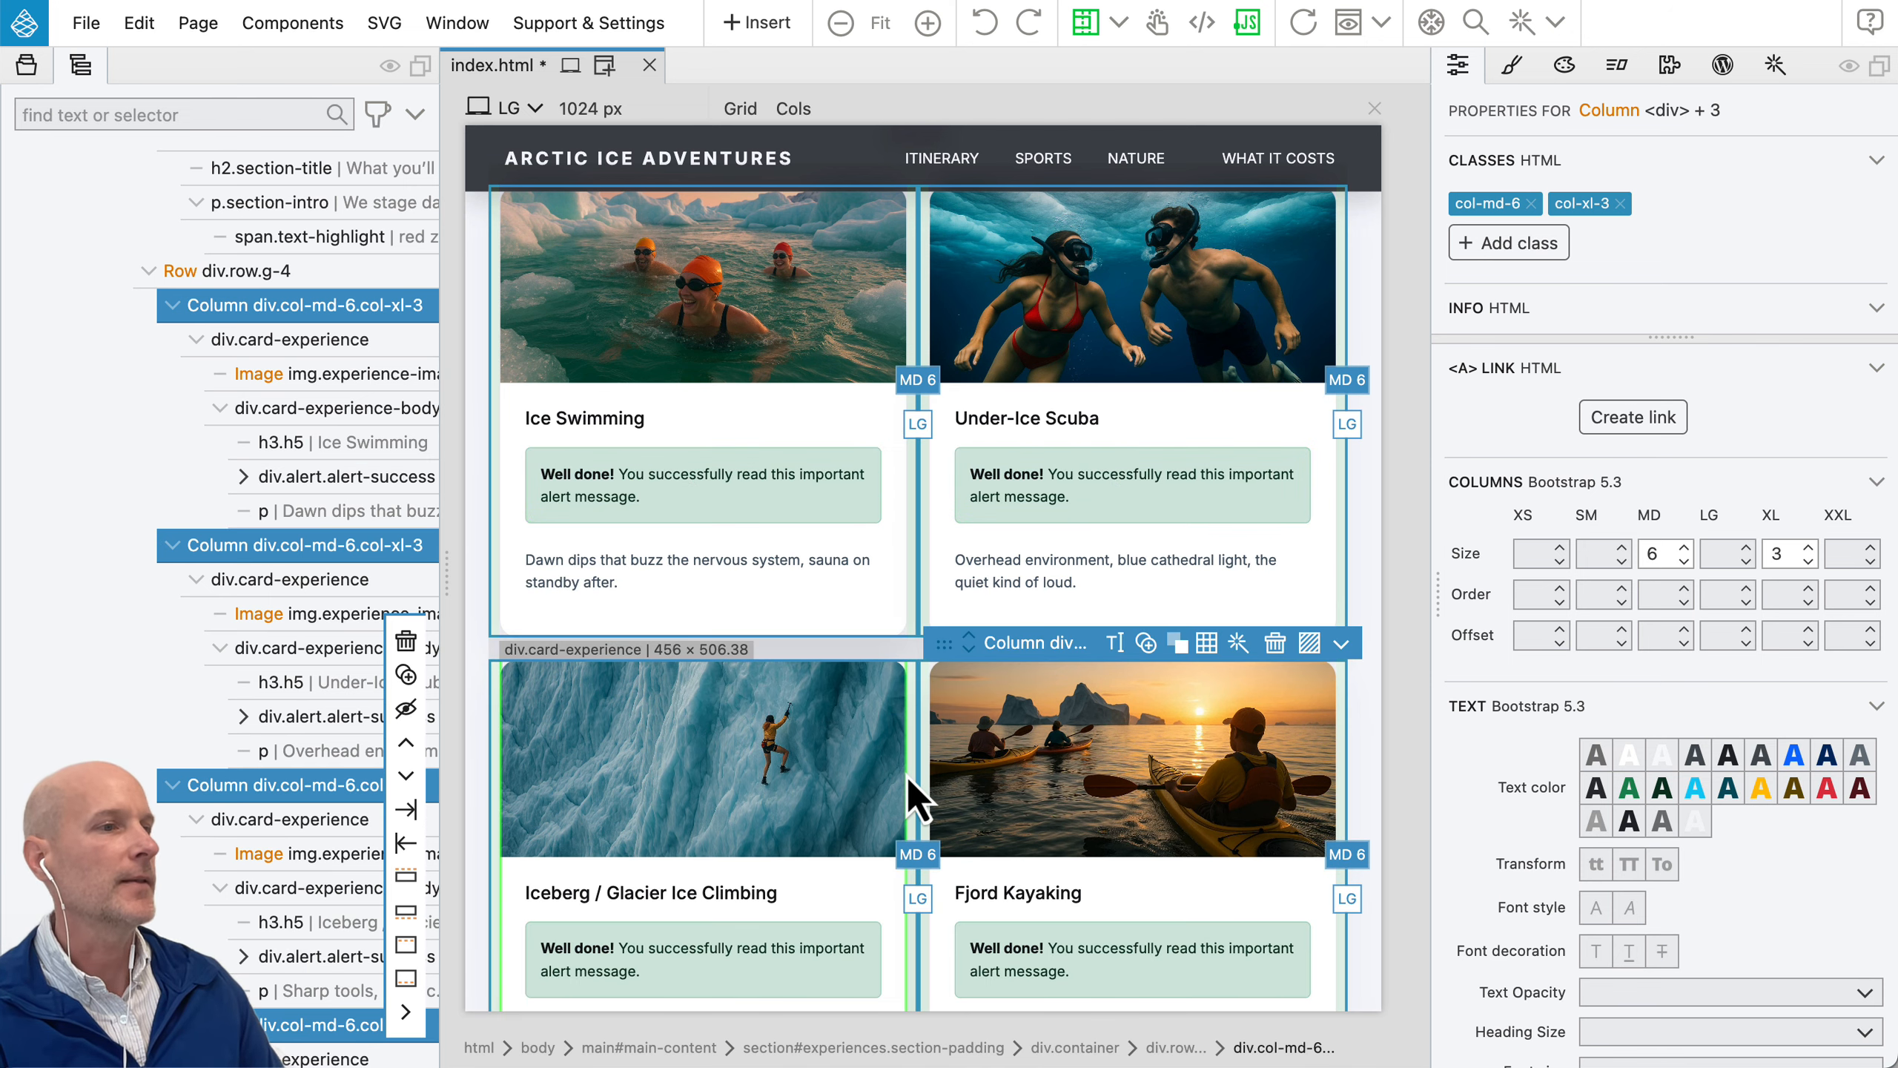
Step: Move the alert above the heading in all four cards, and undo both the move and the alert insertion
scroll(908, 777, down, 3)
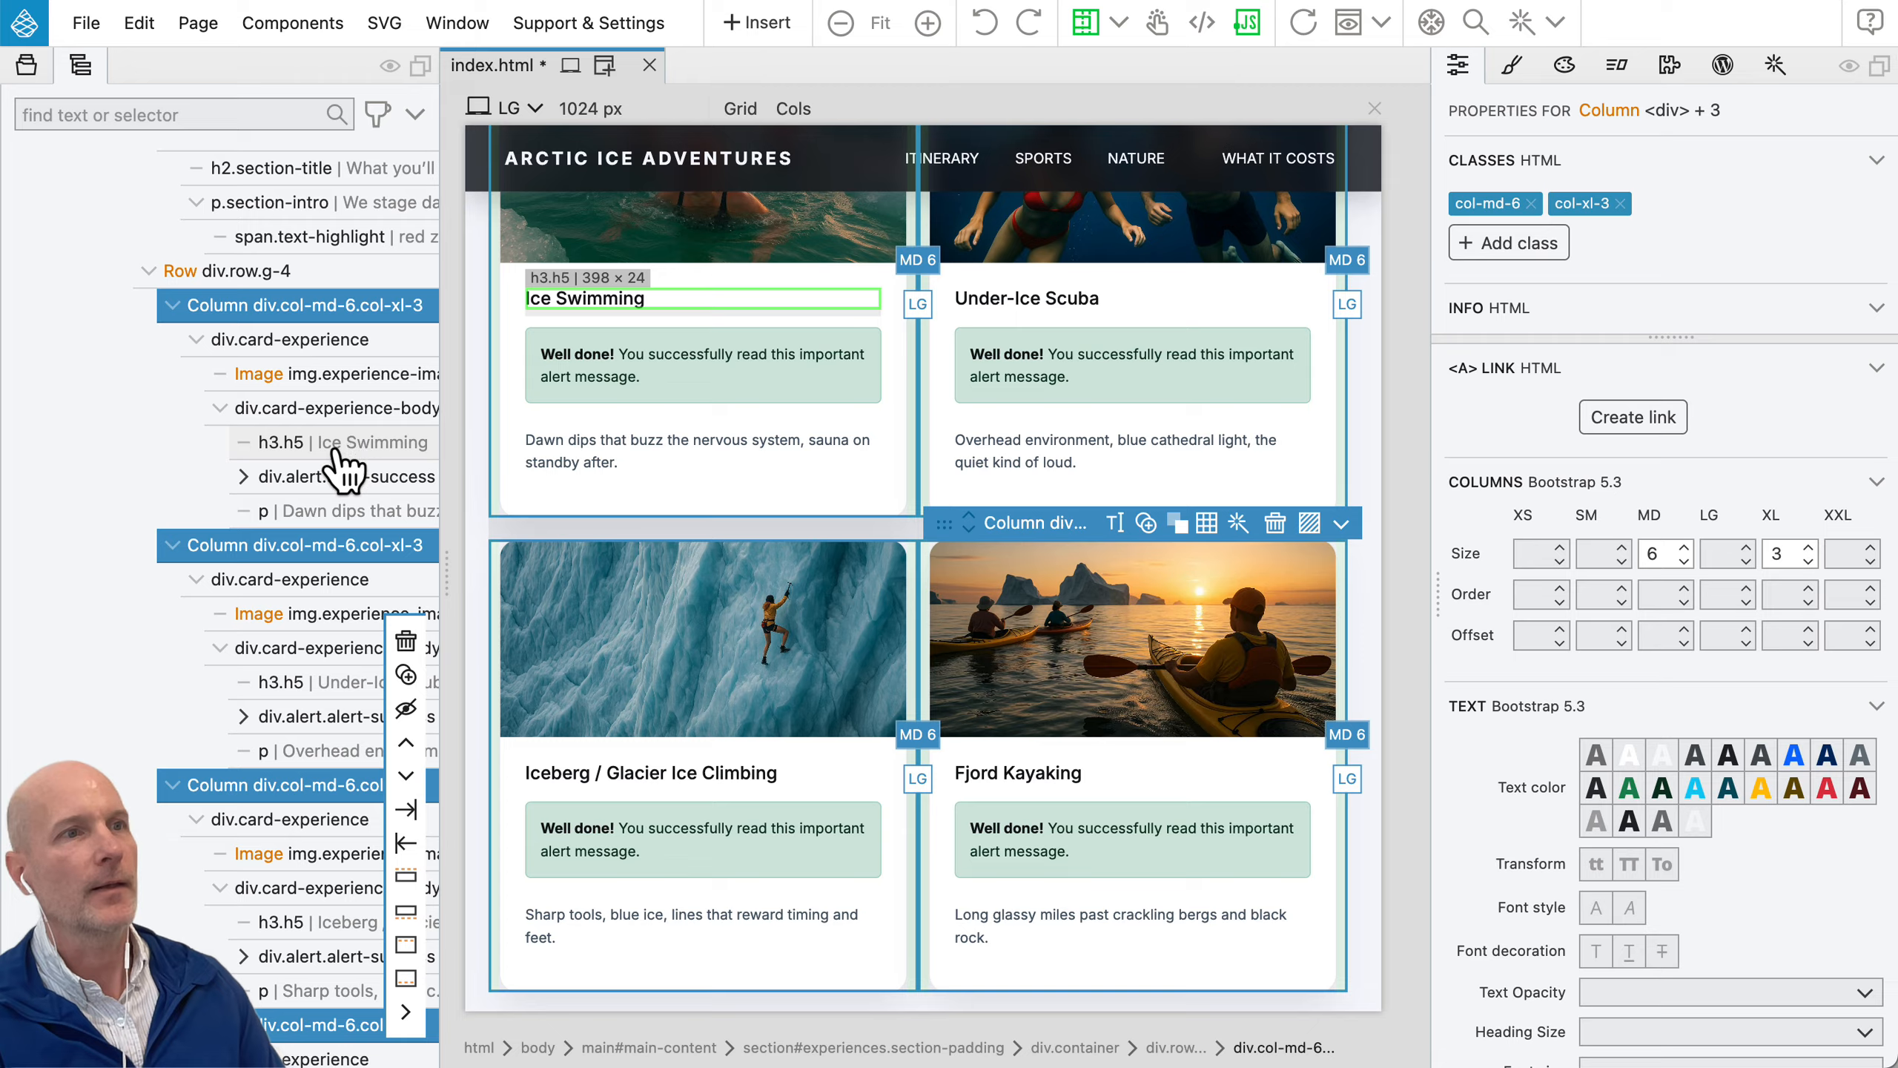
drag(314, 478, 314, 443)
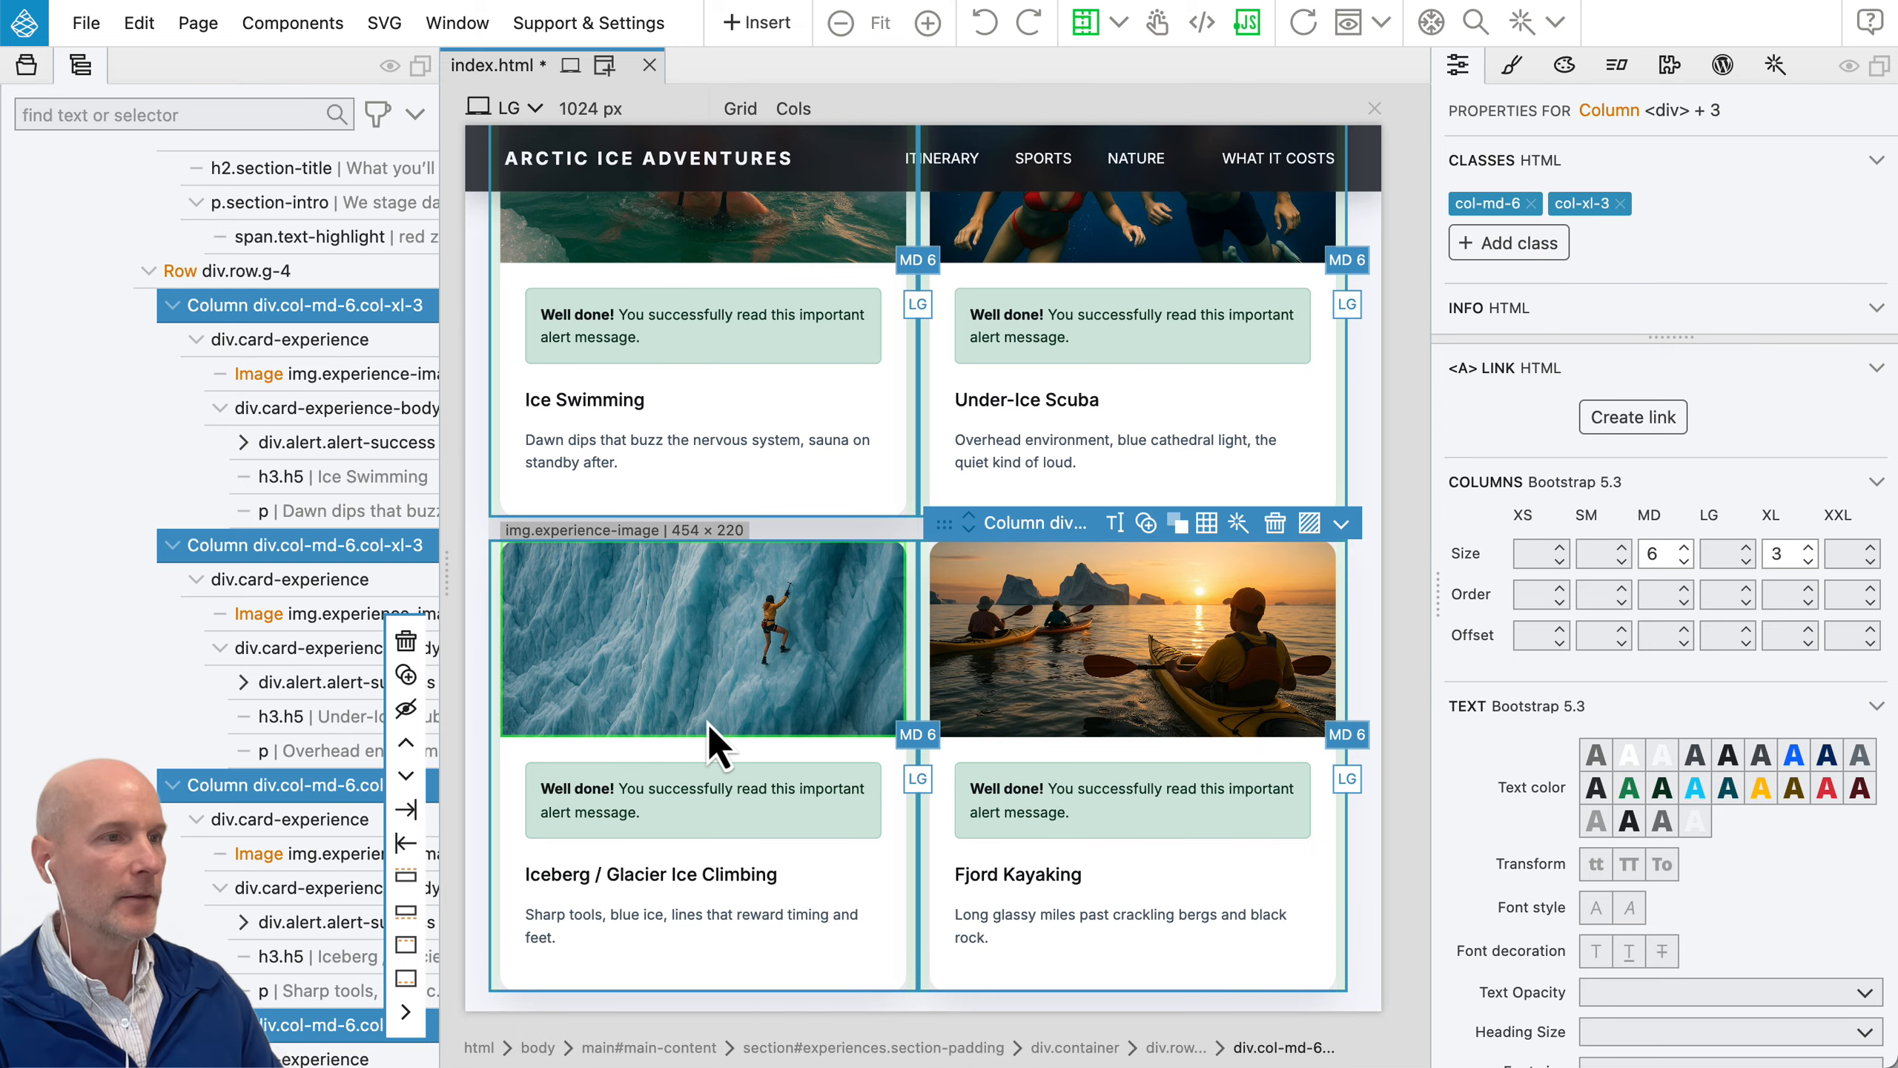
key(super+z)
key(super+z)
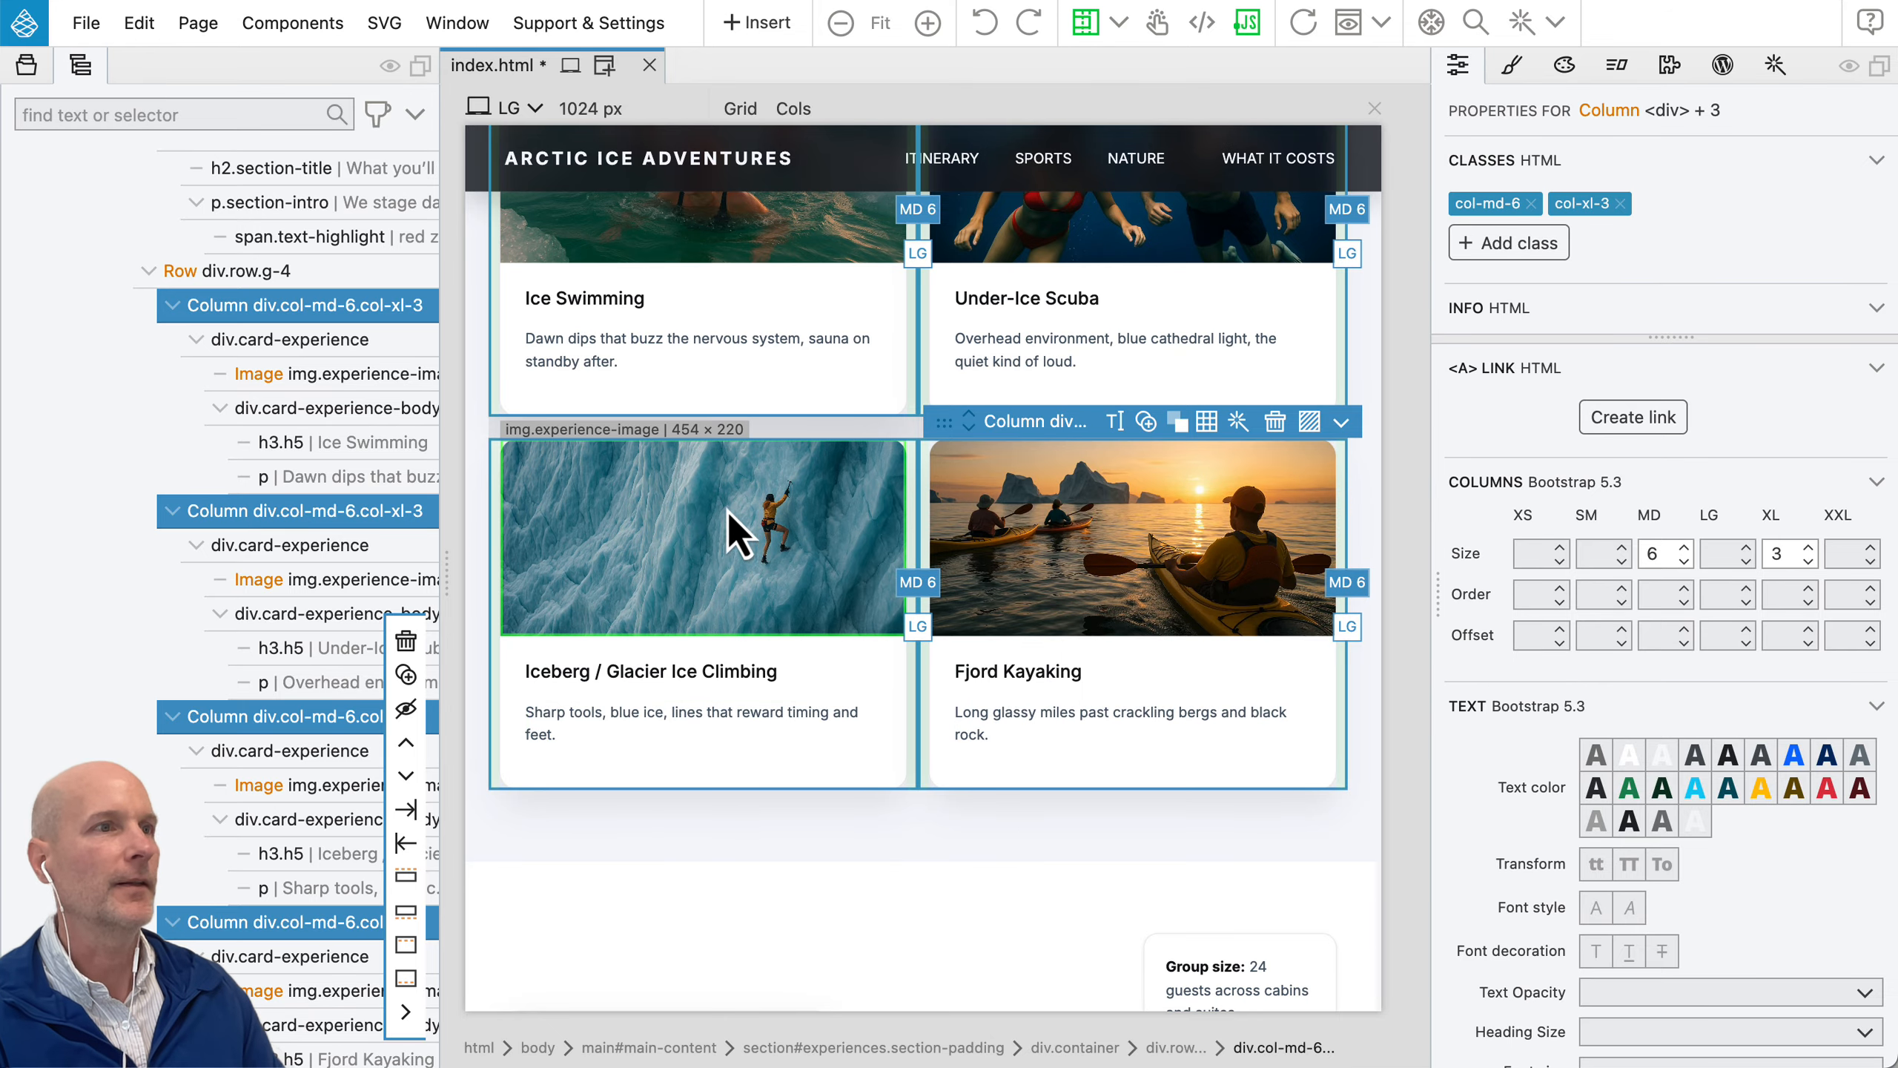
Step: Move the info panel with group size, season windows and home into the "Who this trip is for" column, below its paragraph
scroll(773, 533, down, 8)
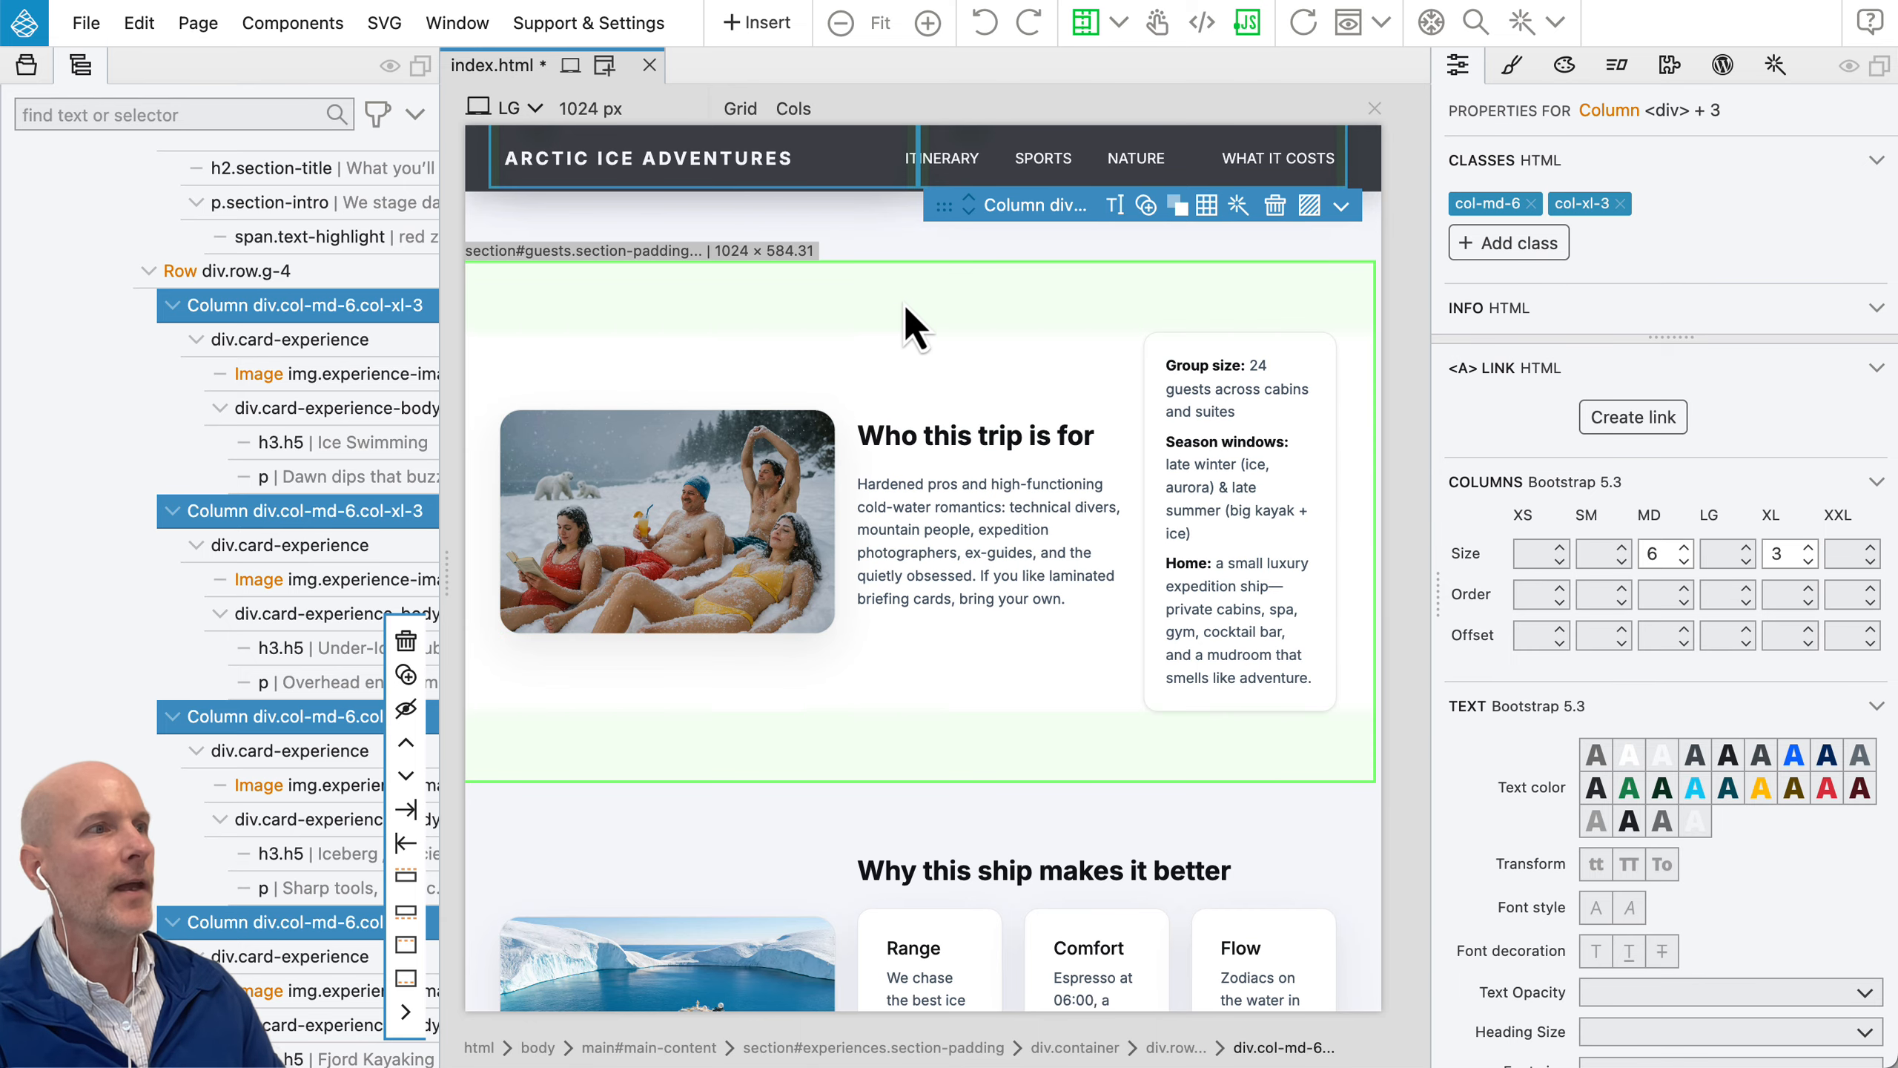
click(904, 335)
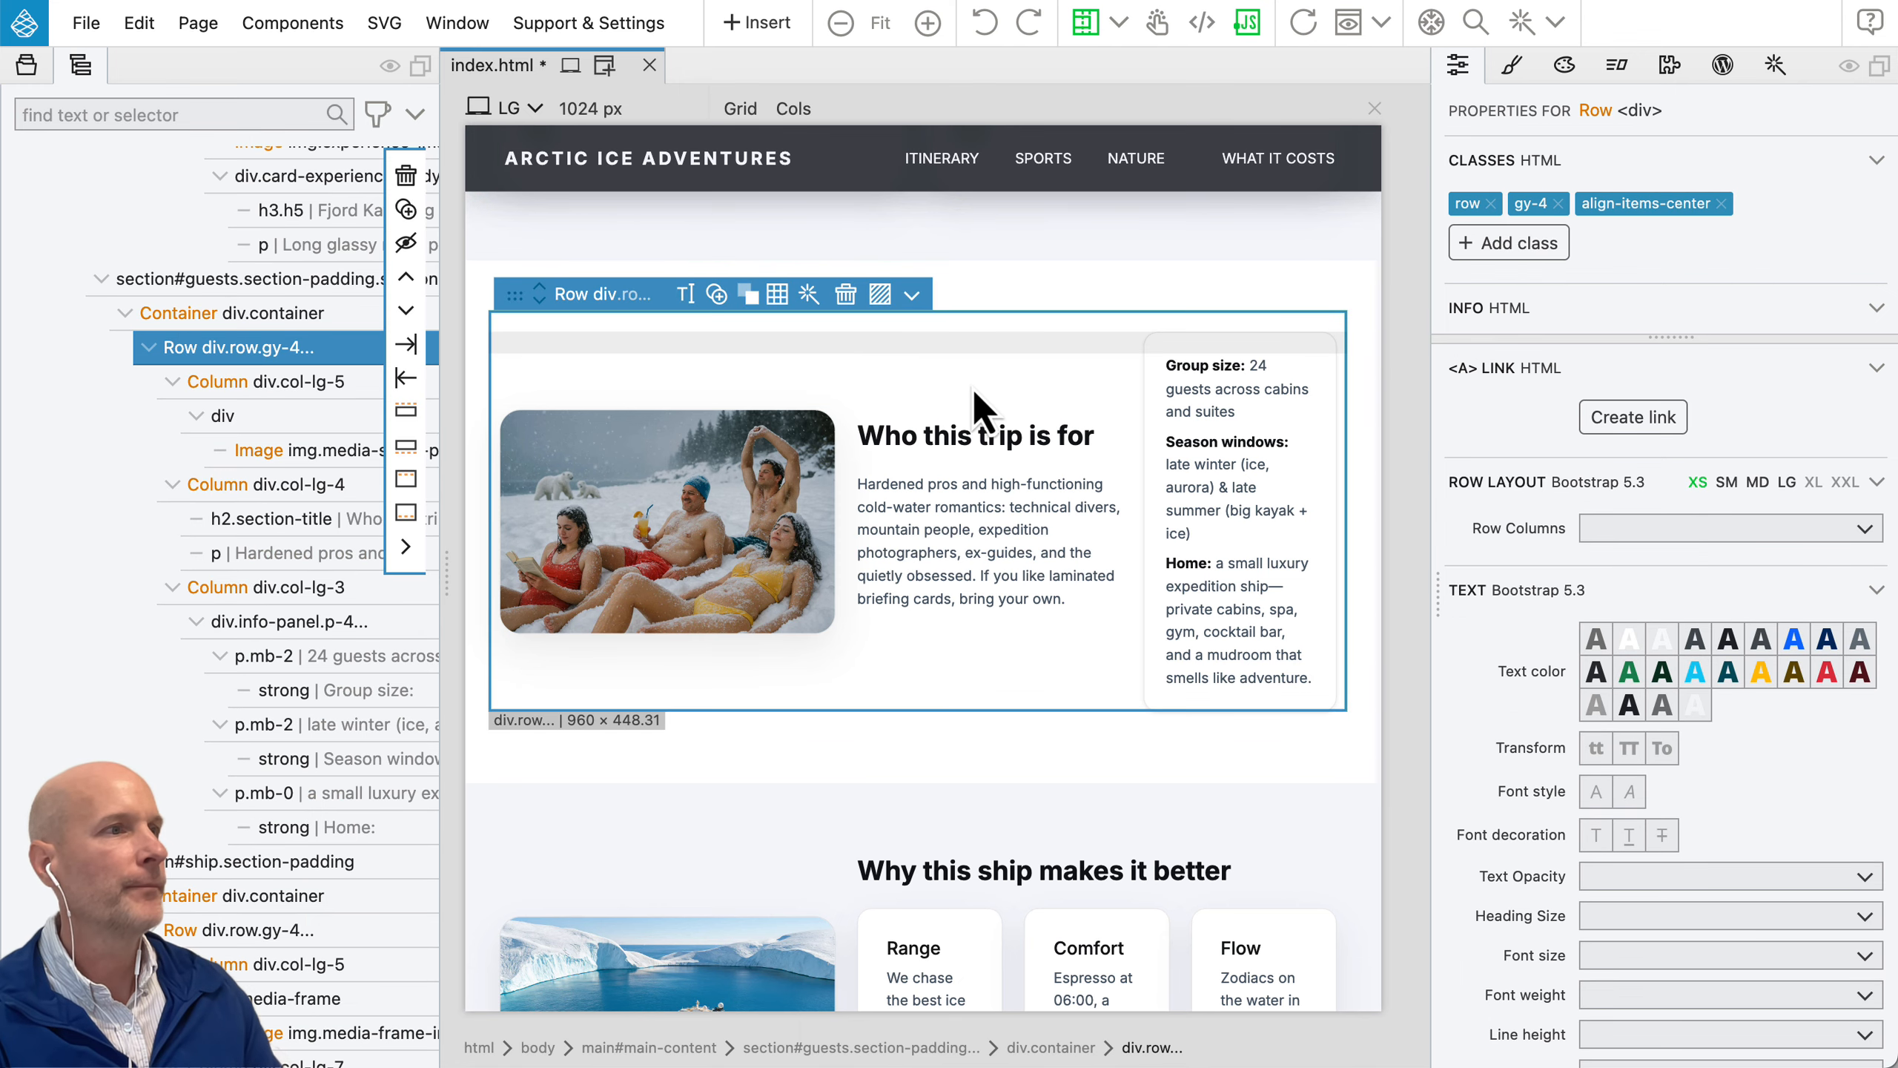
click(1162, 392)
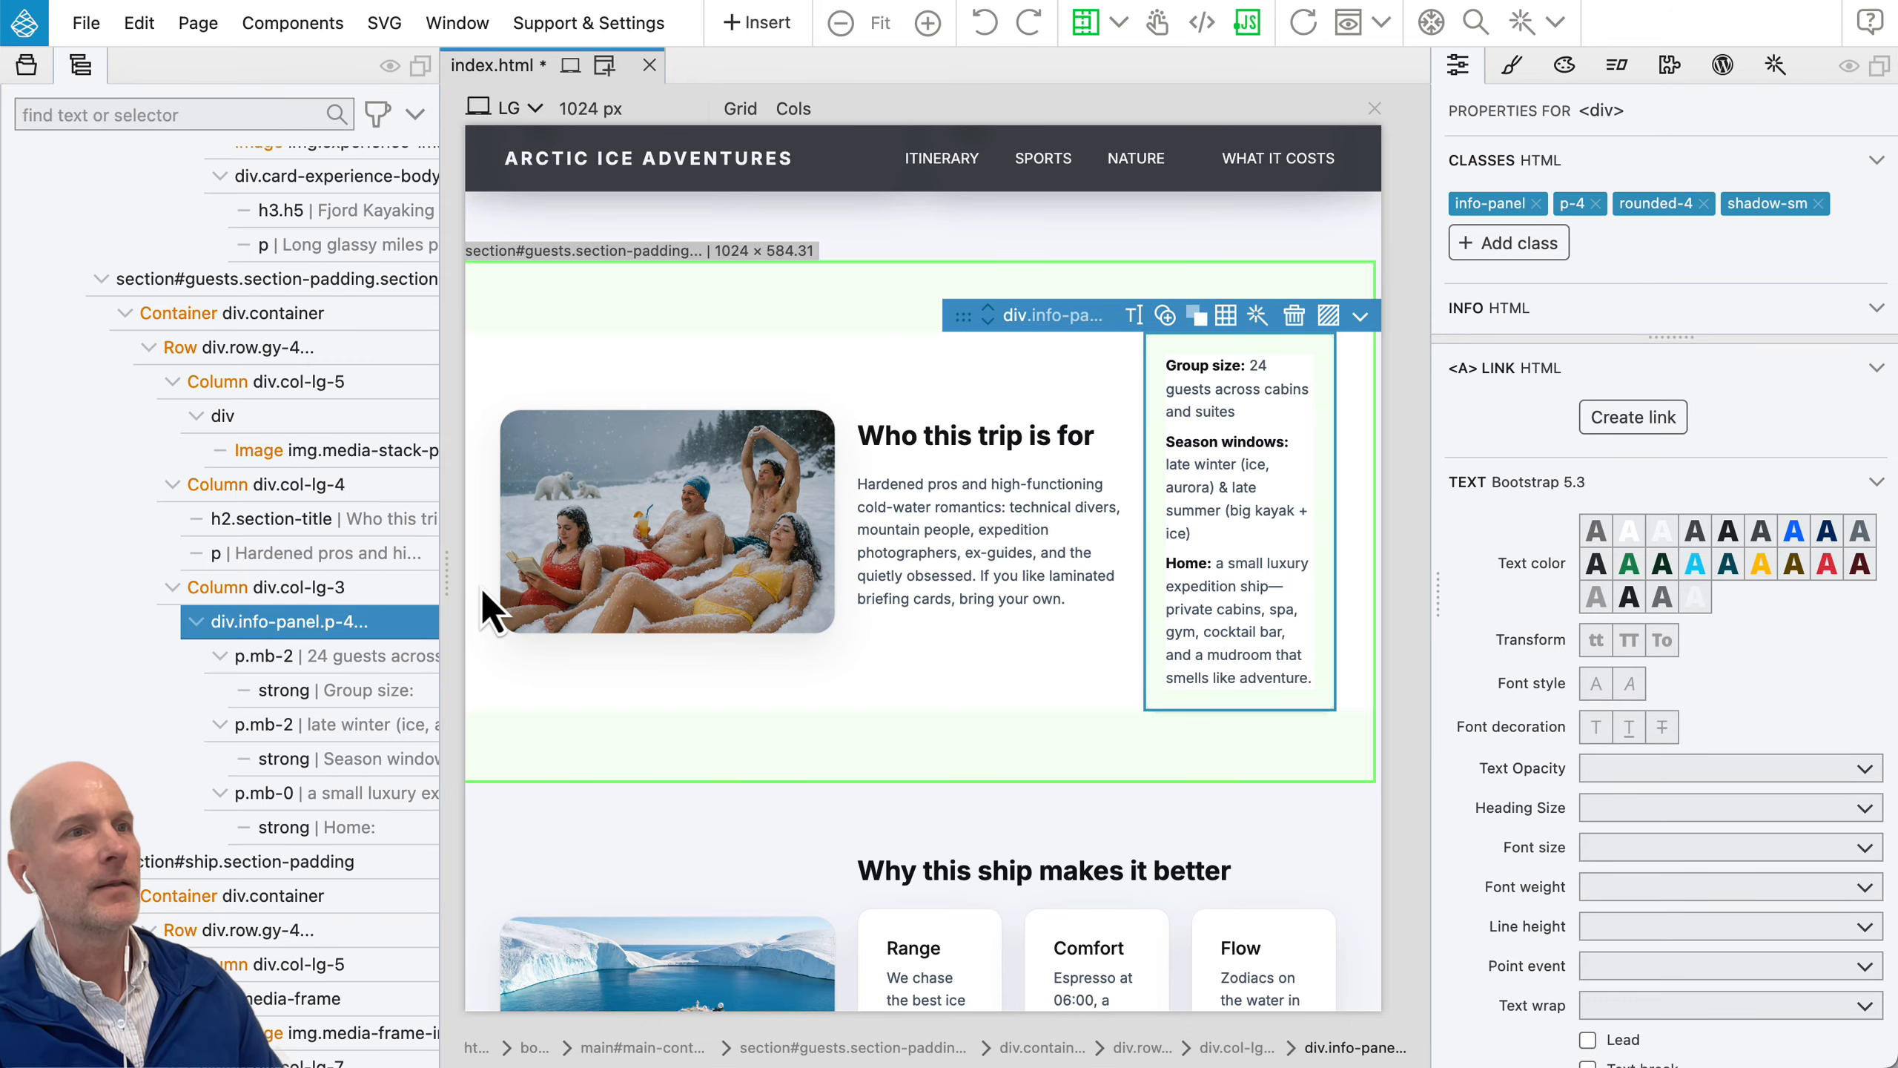
mouse_move(254, 627)
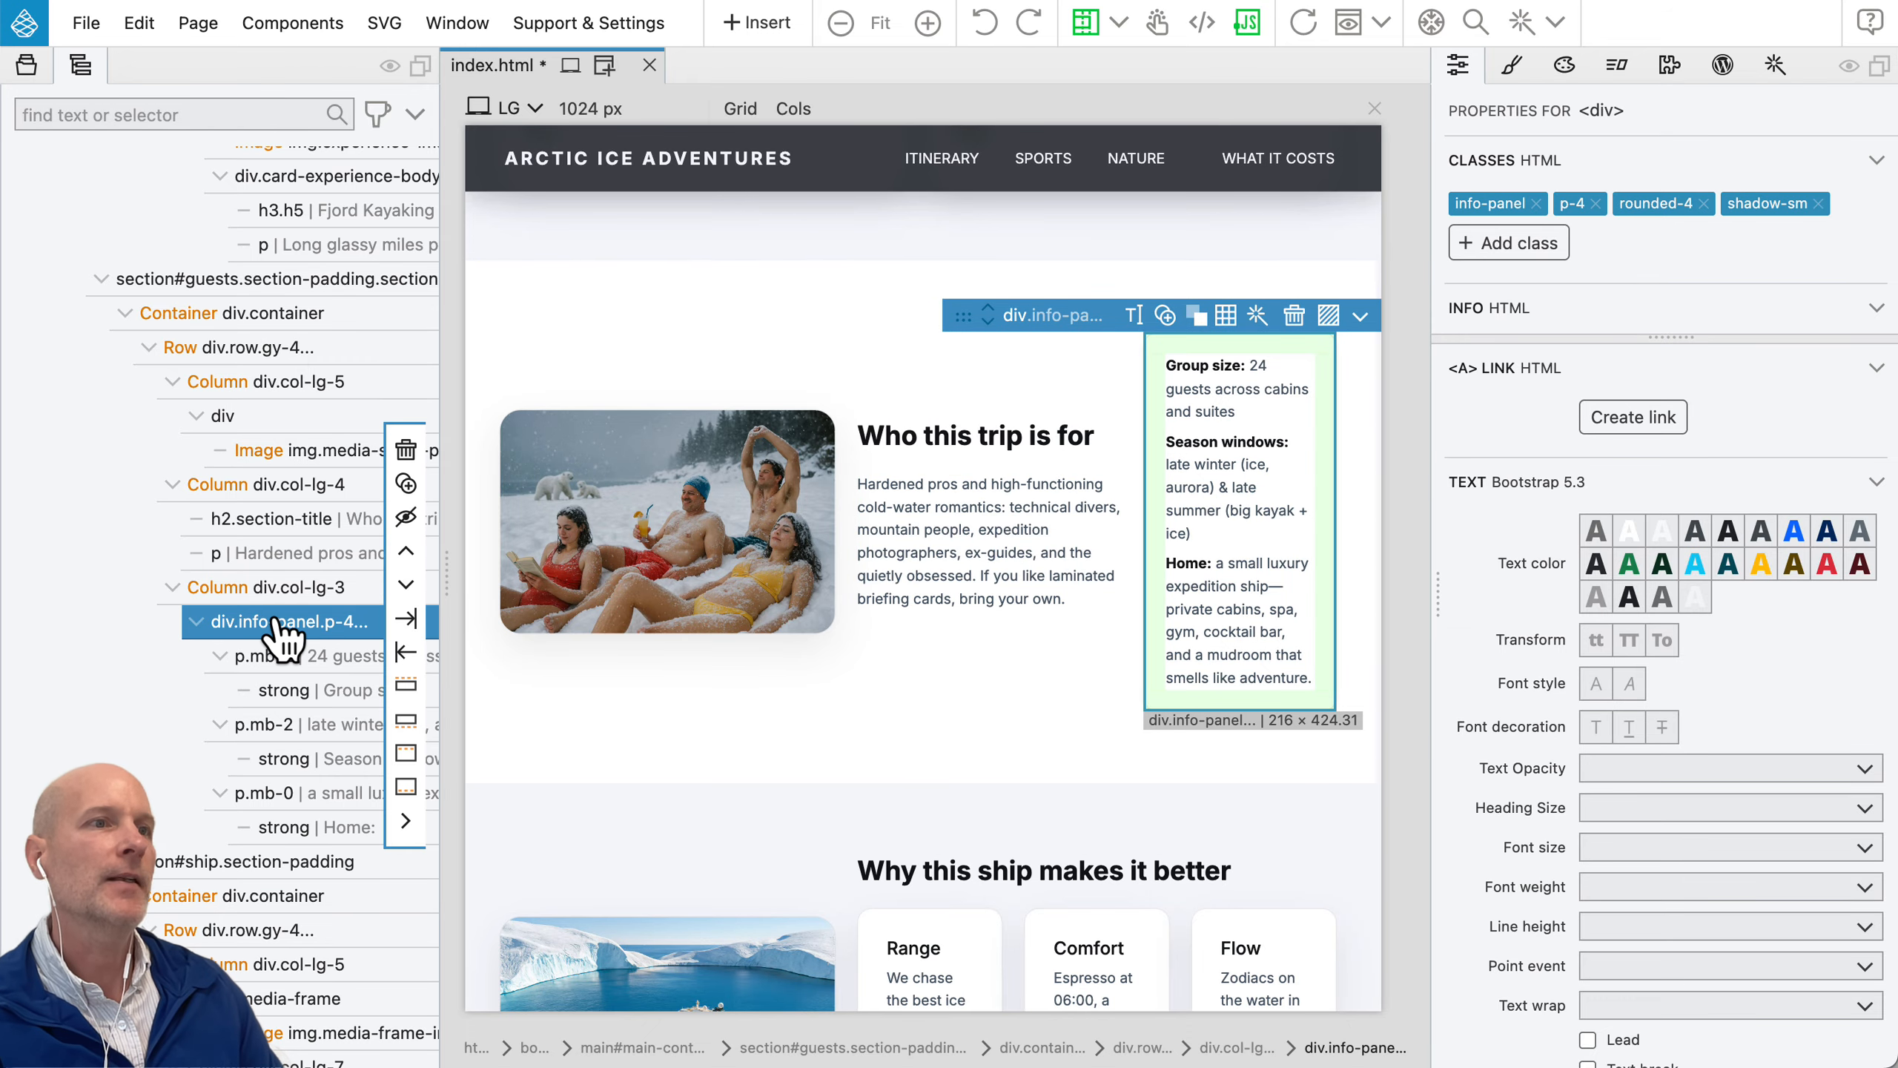
drag(278, 623, 278, 593)
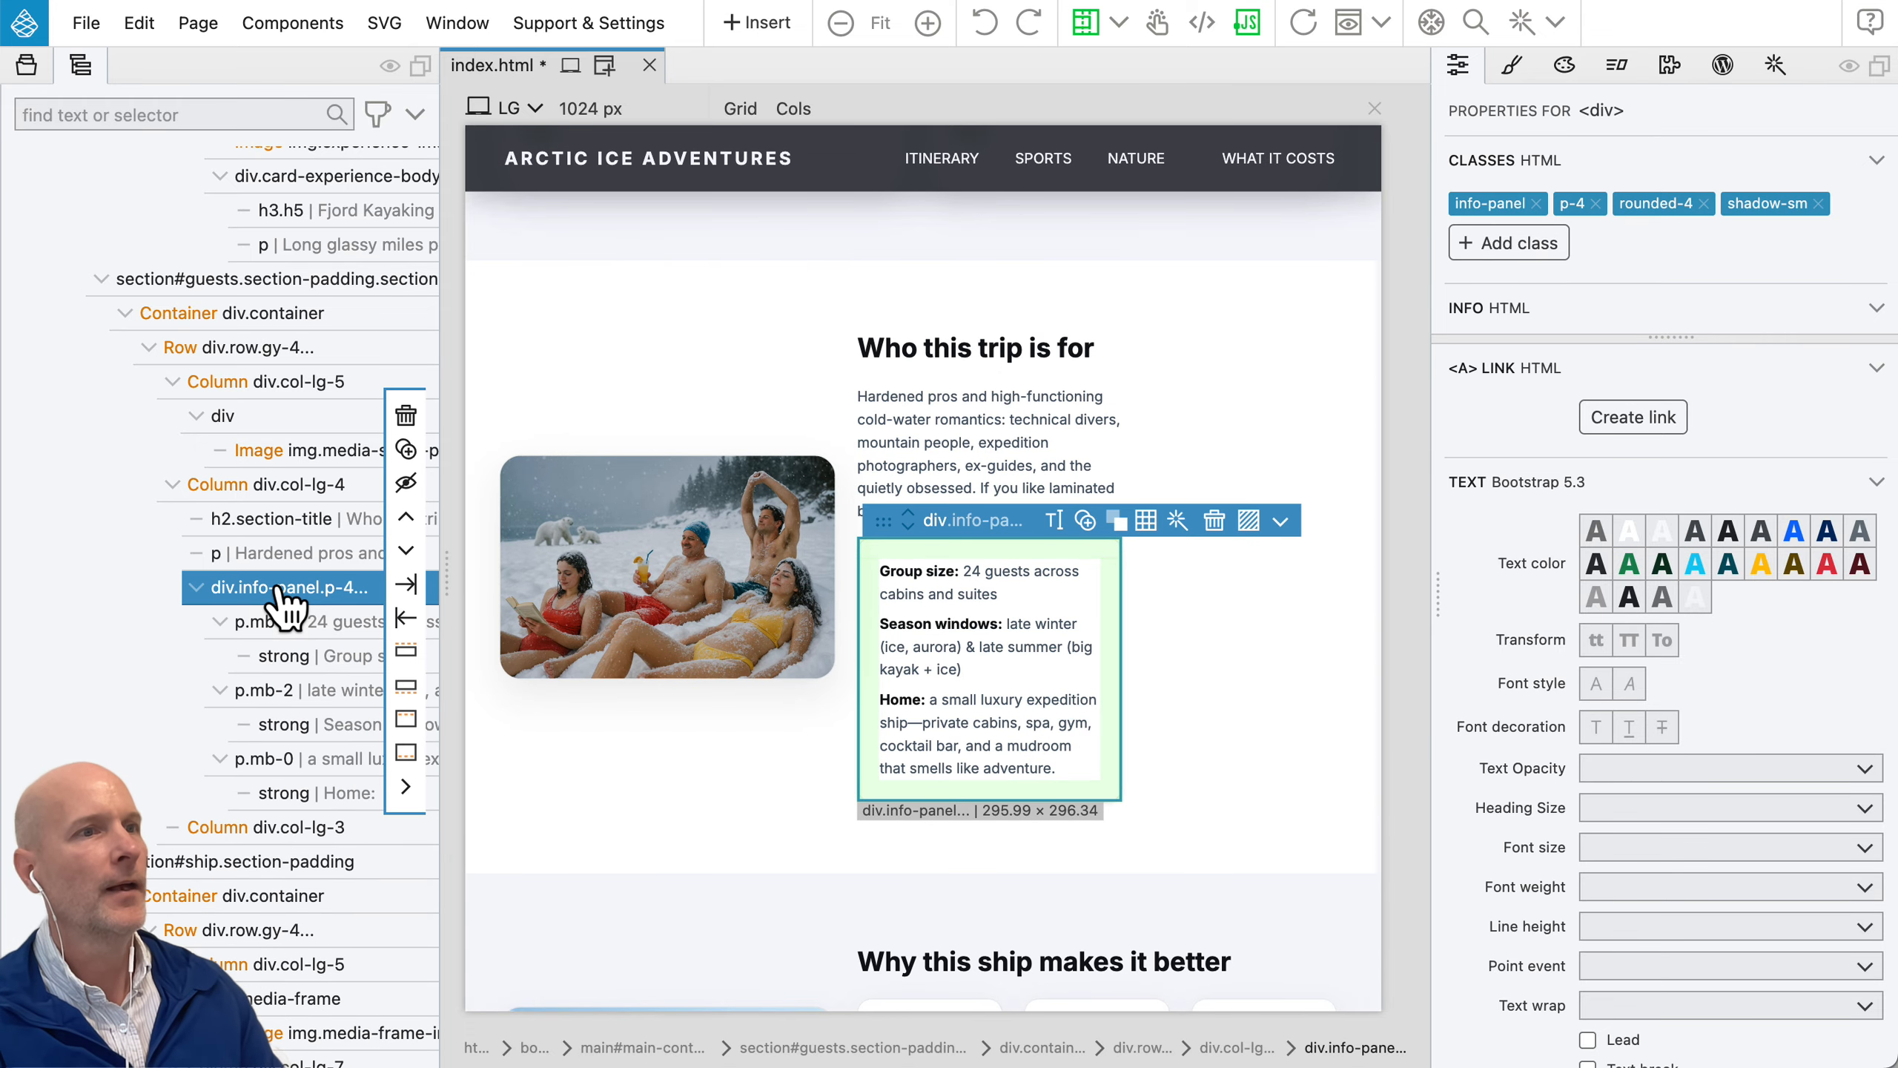
Step: Delete the empty col-lg-3 column and widen the "Who this trip is for" column to 7 grid columns at the LG size
click(242, 826)
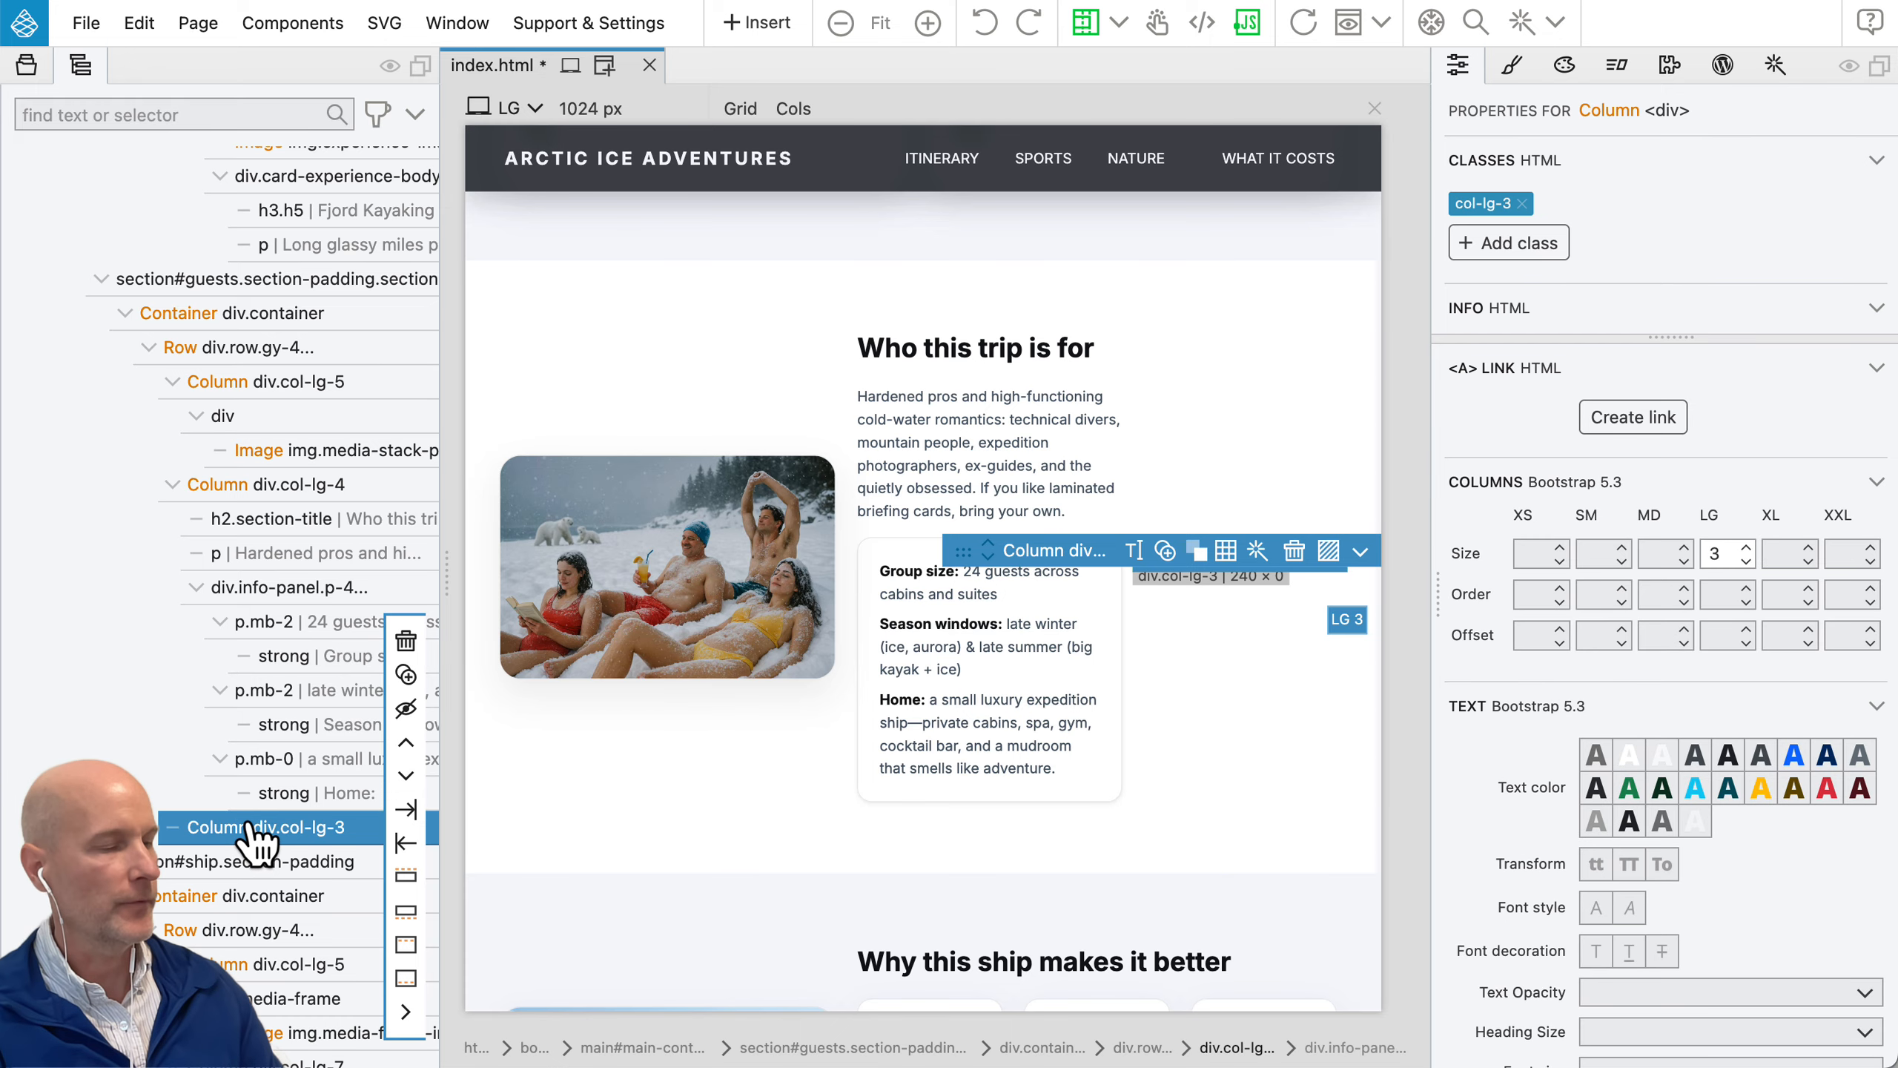
key(Delete)
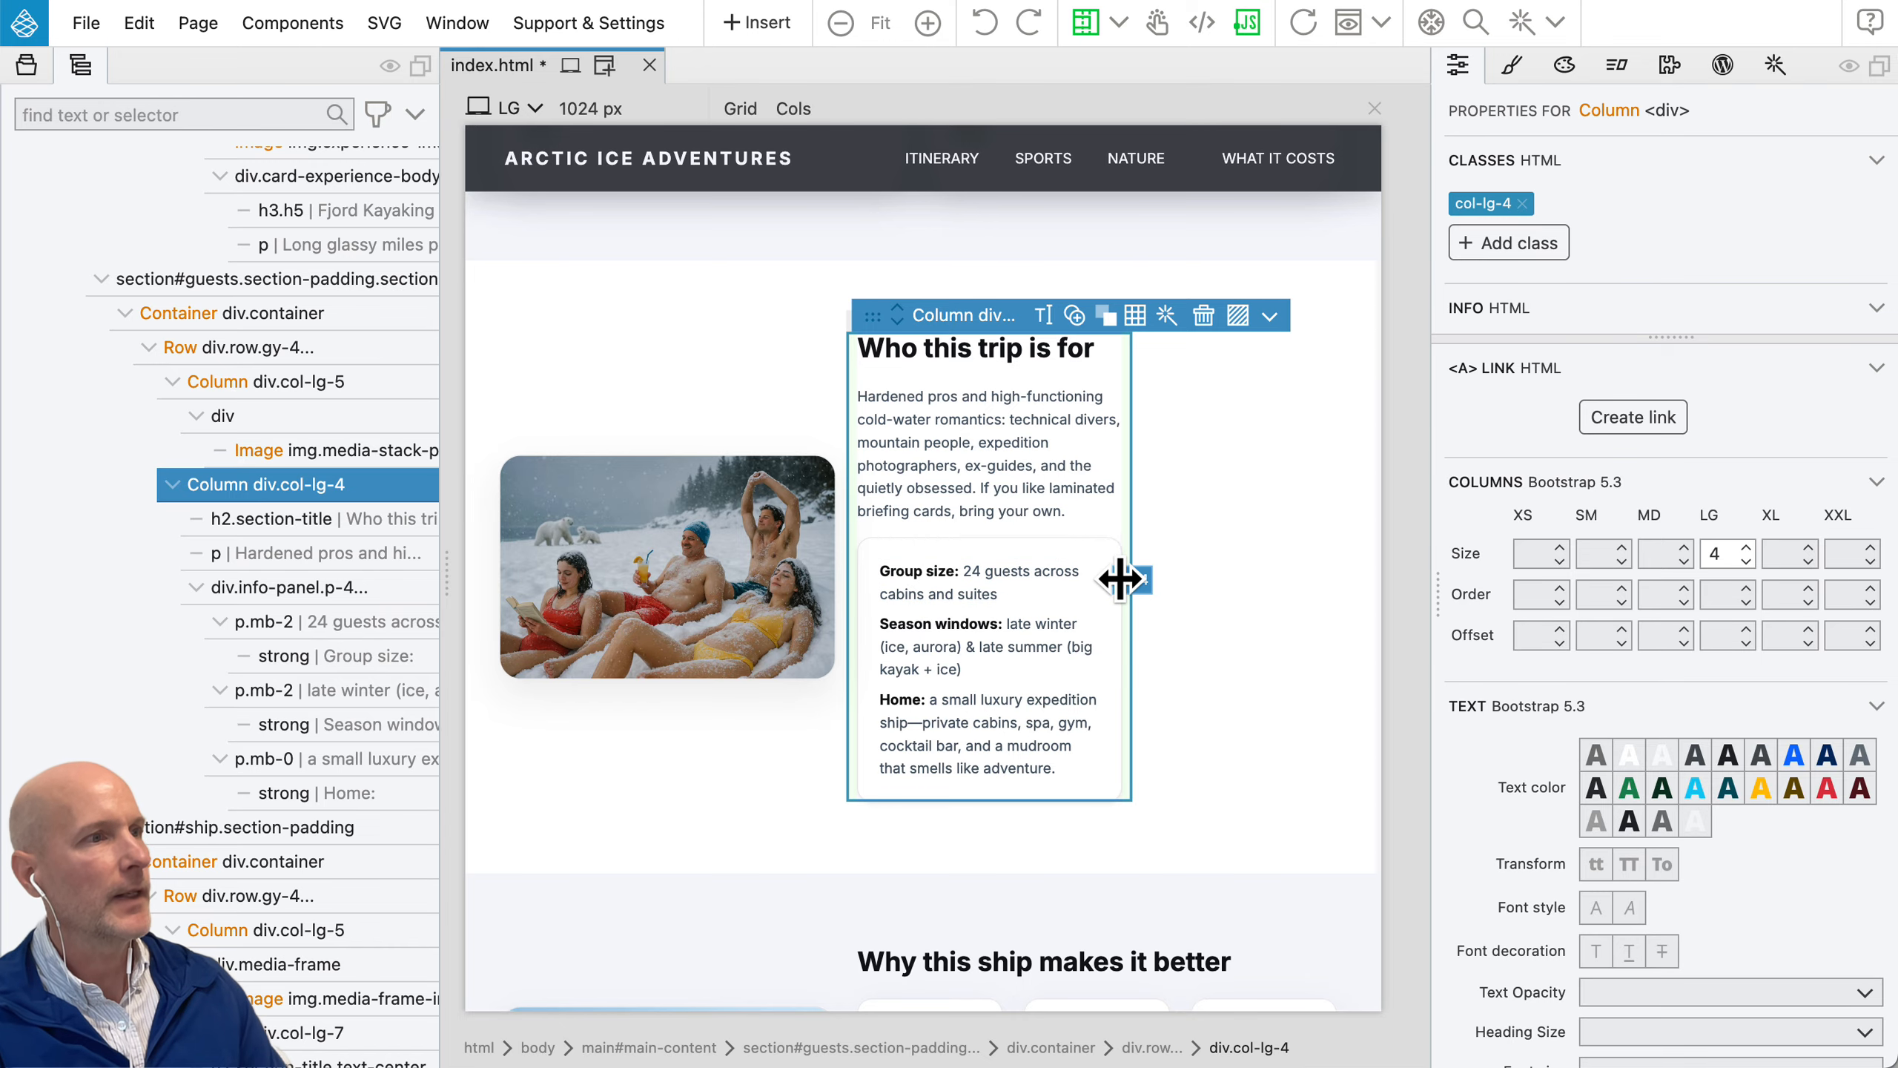
drag(1125, 580, 1364, 583)
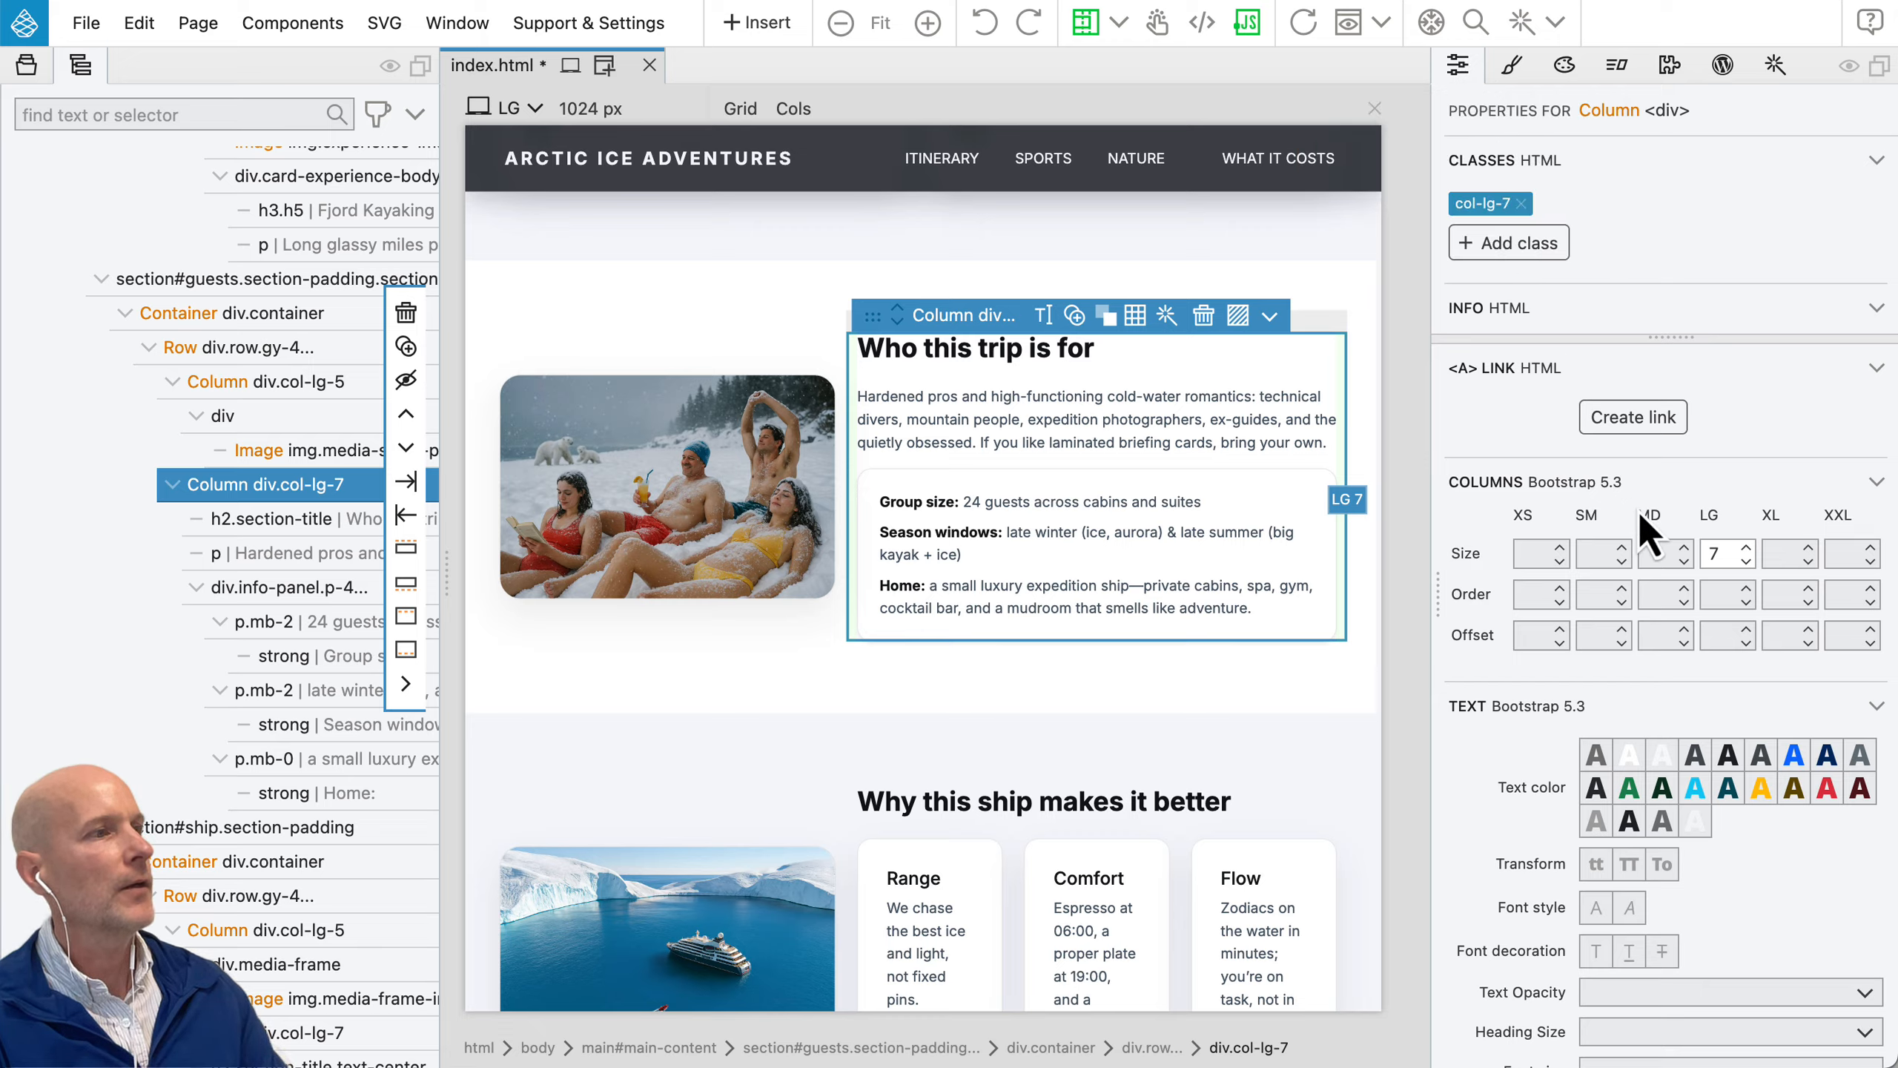
Step: Examine the column's properties, from the Bootstrap column, text and background options to its classes, info fields and attribute editor
scroll(1649, 515, down, 10)
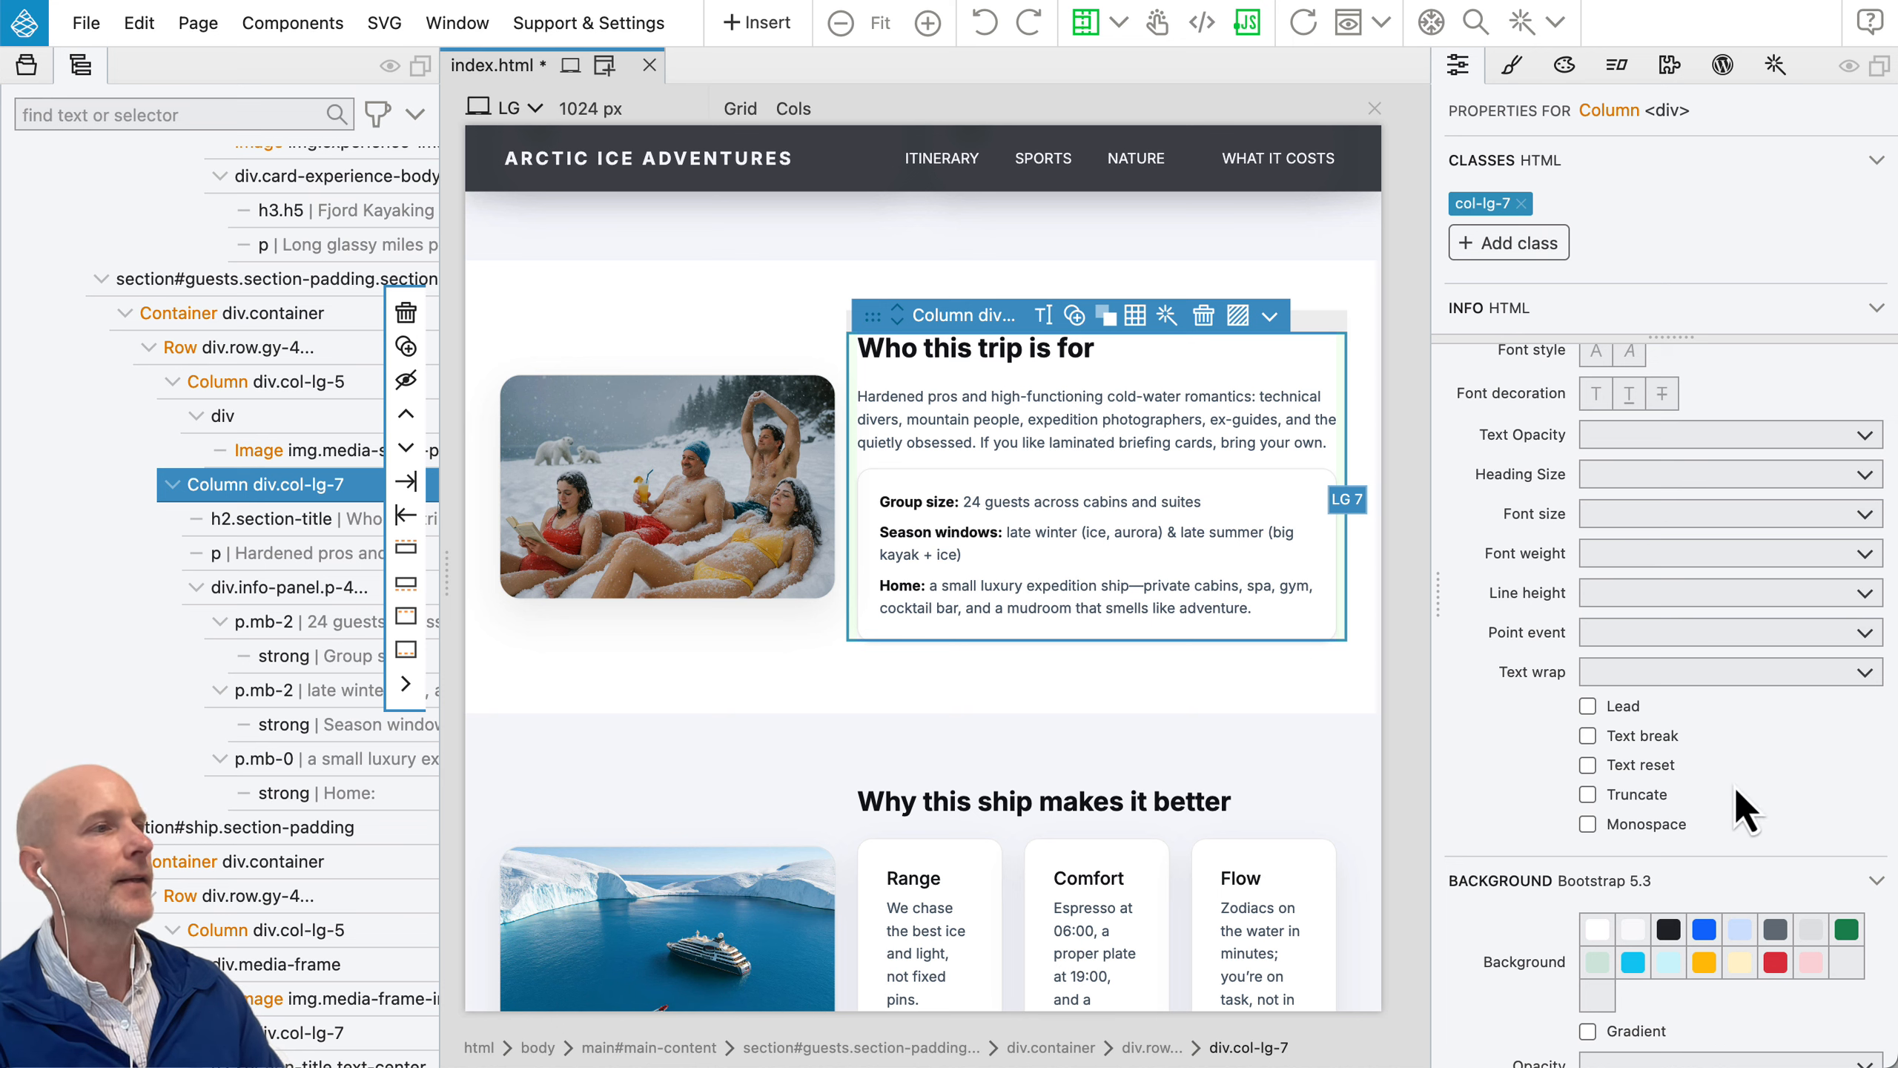
scroll(1735, 787, up, 5)
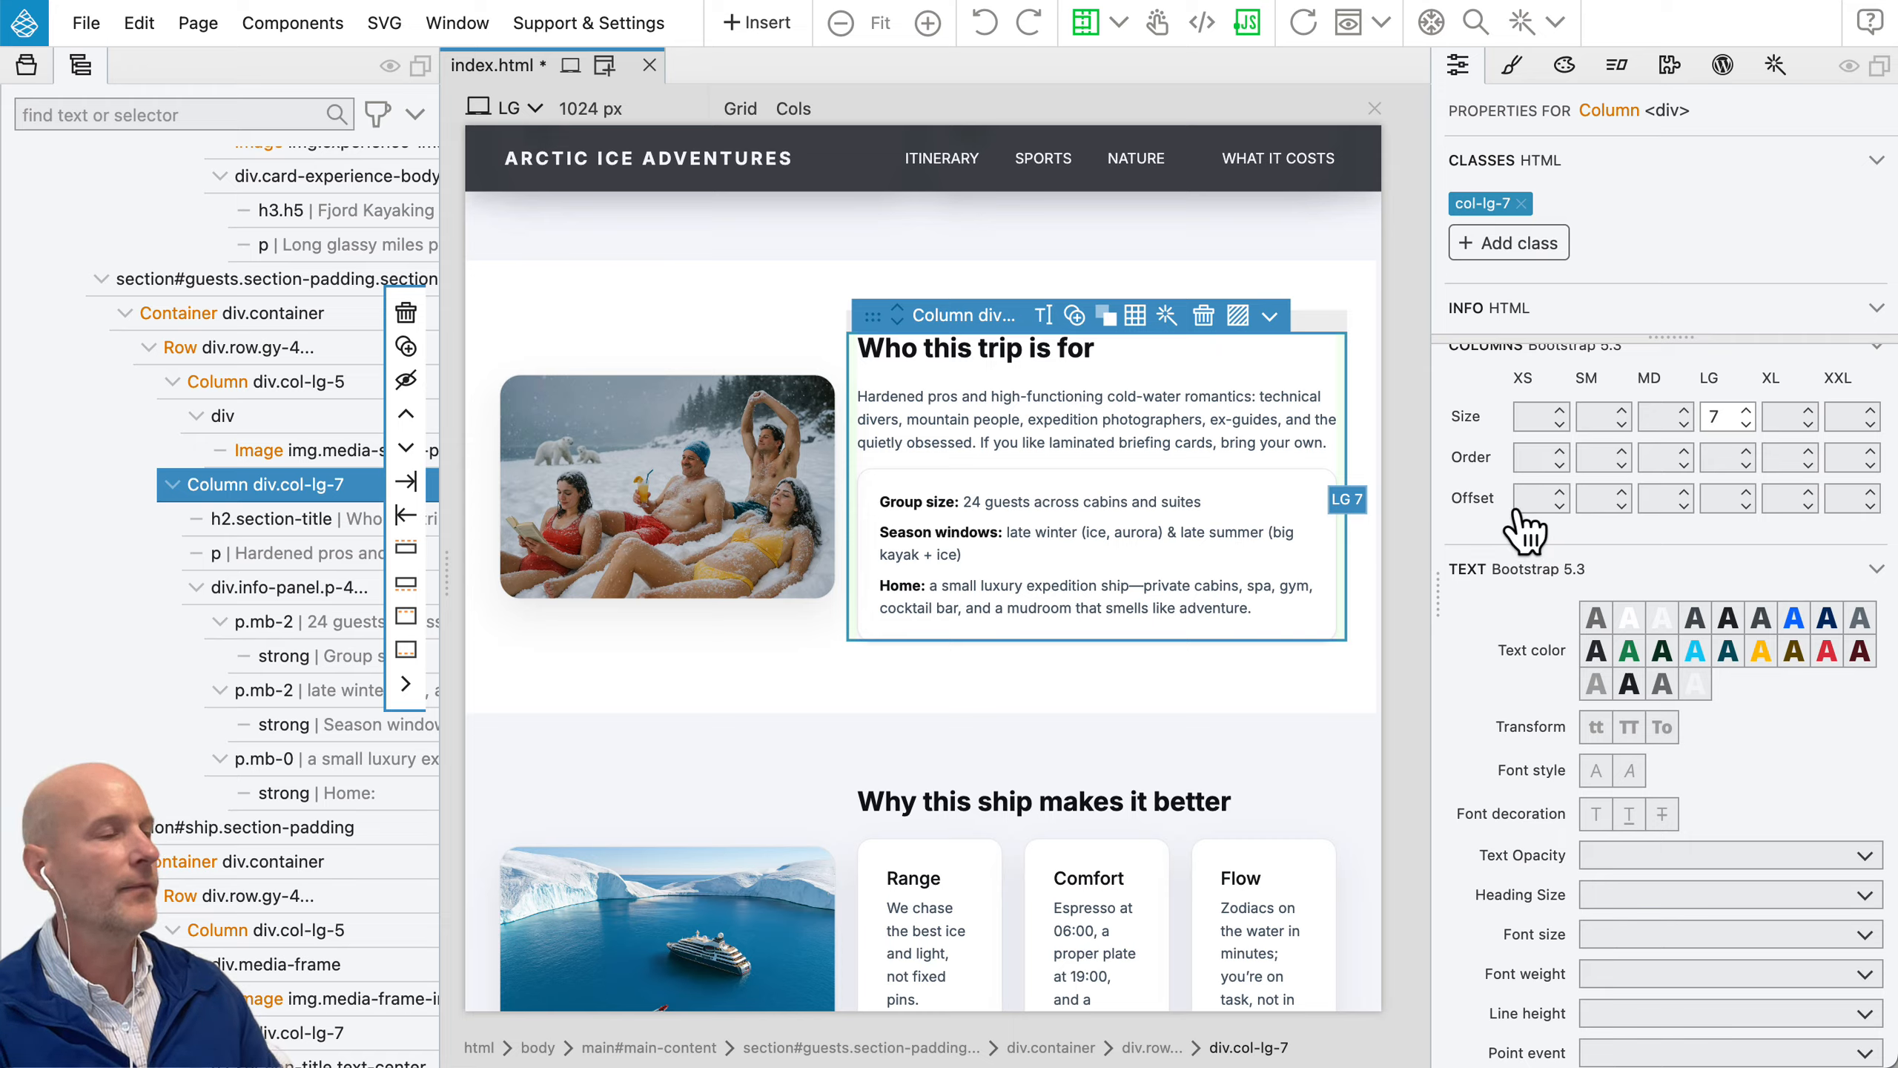
scroll(1519, 512, up, 2)
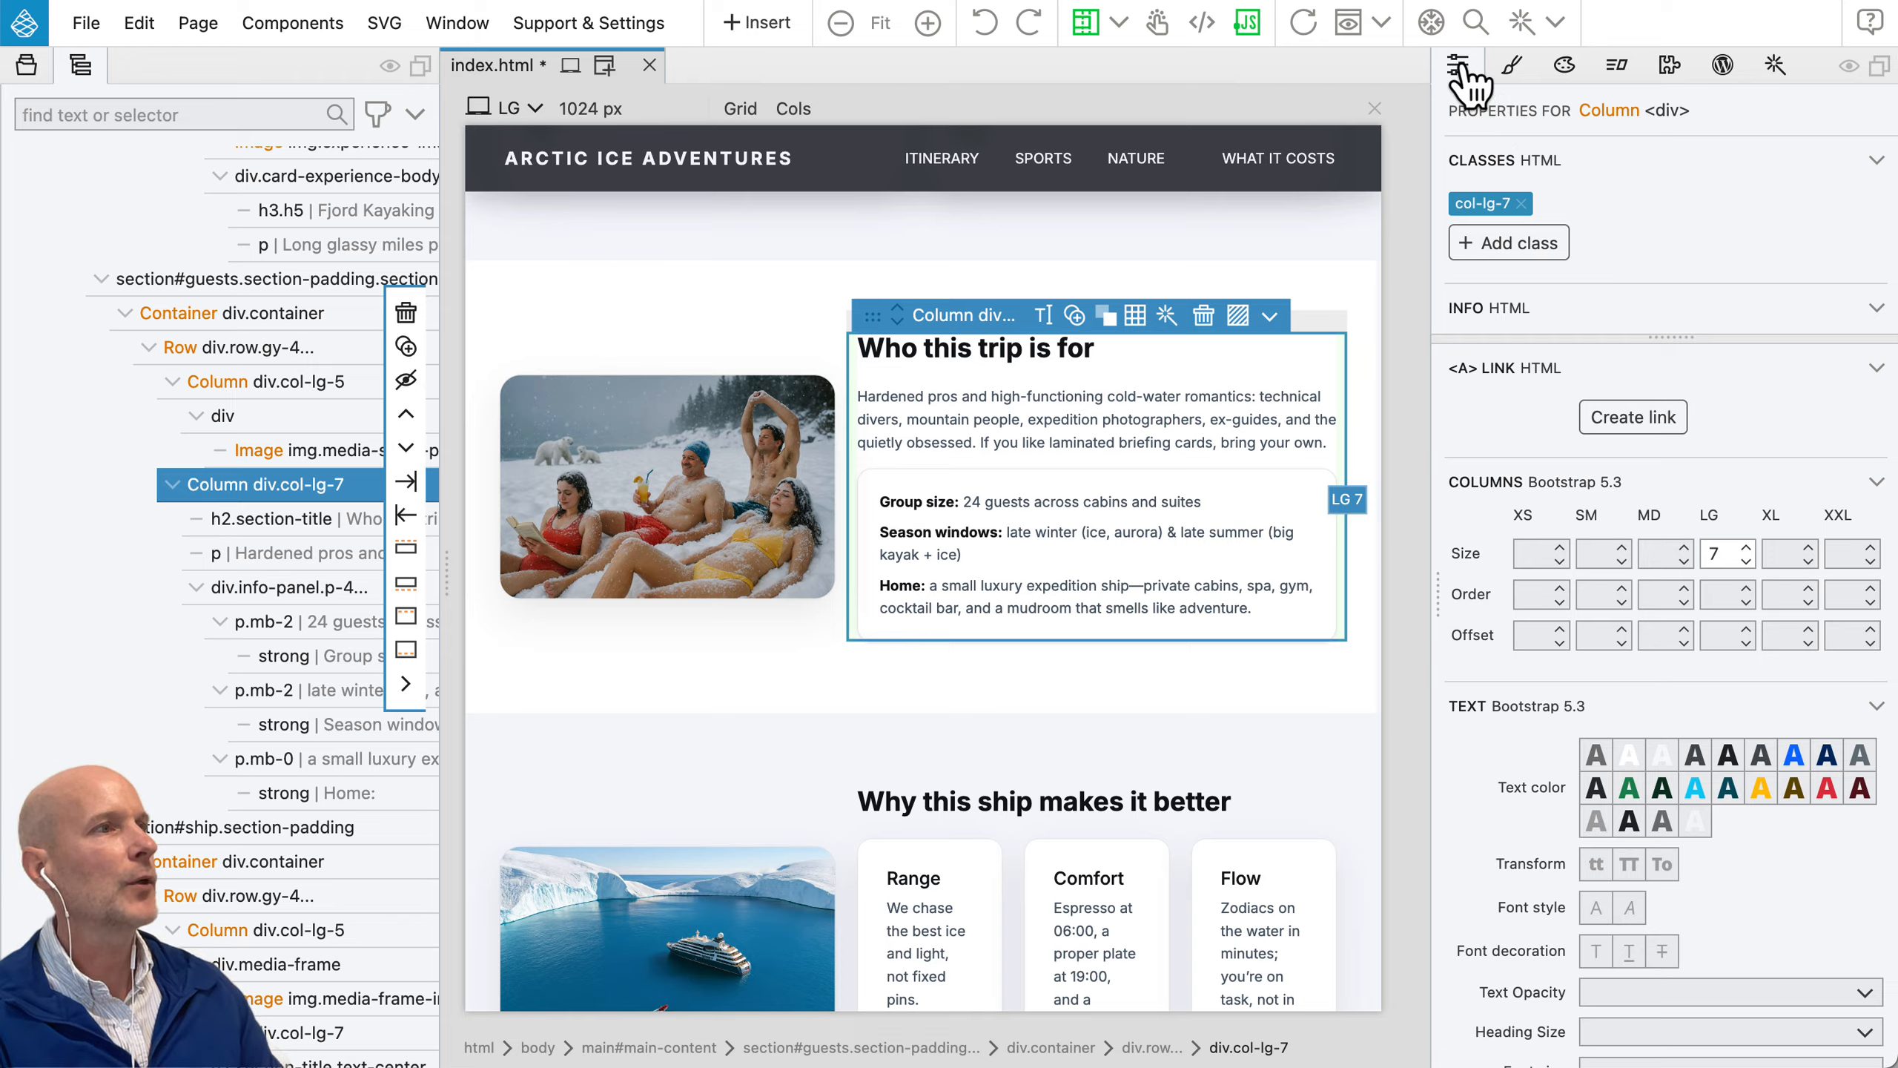
drag(1667, 336, 1668, 506)
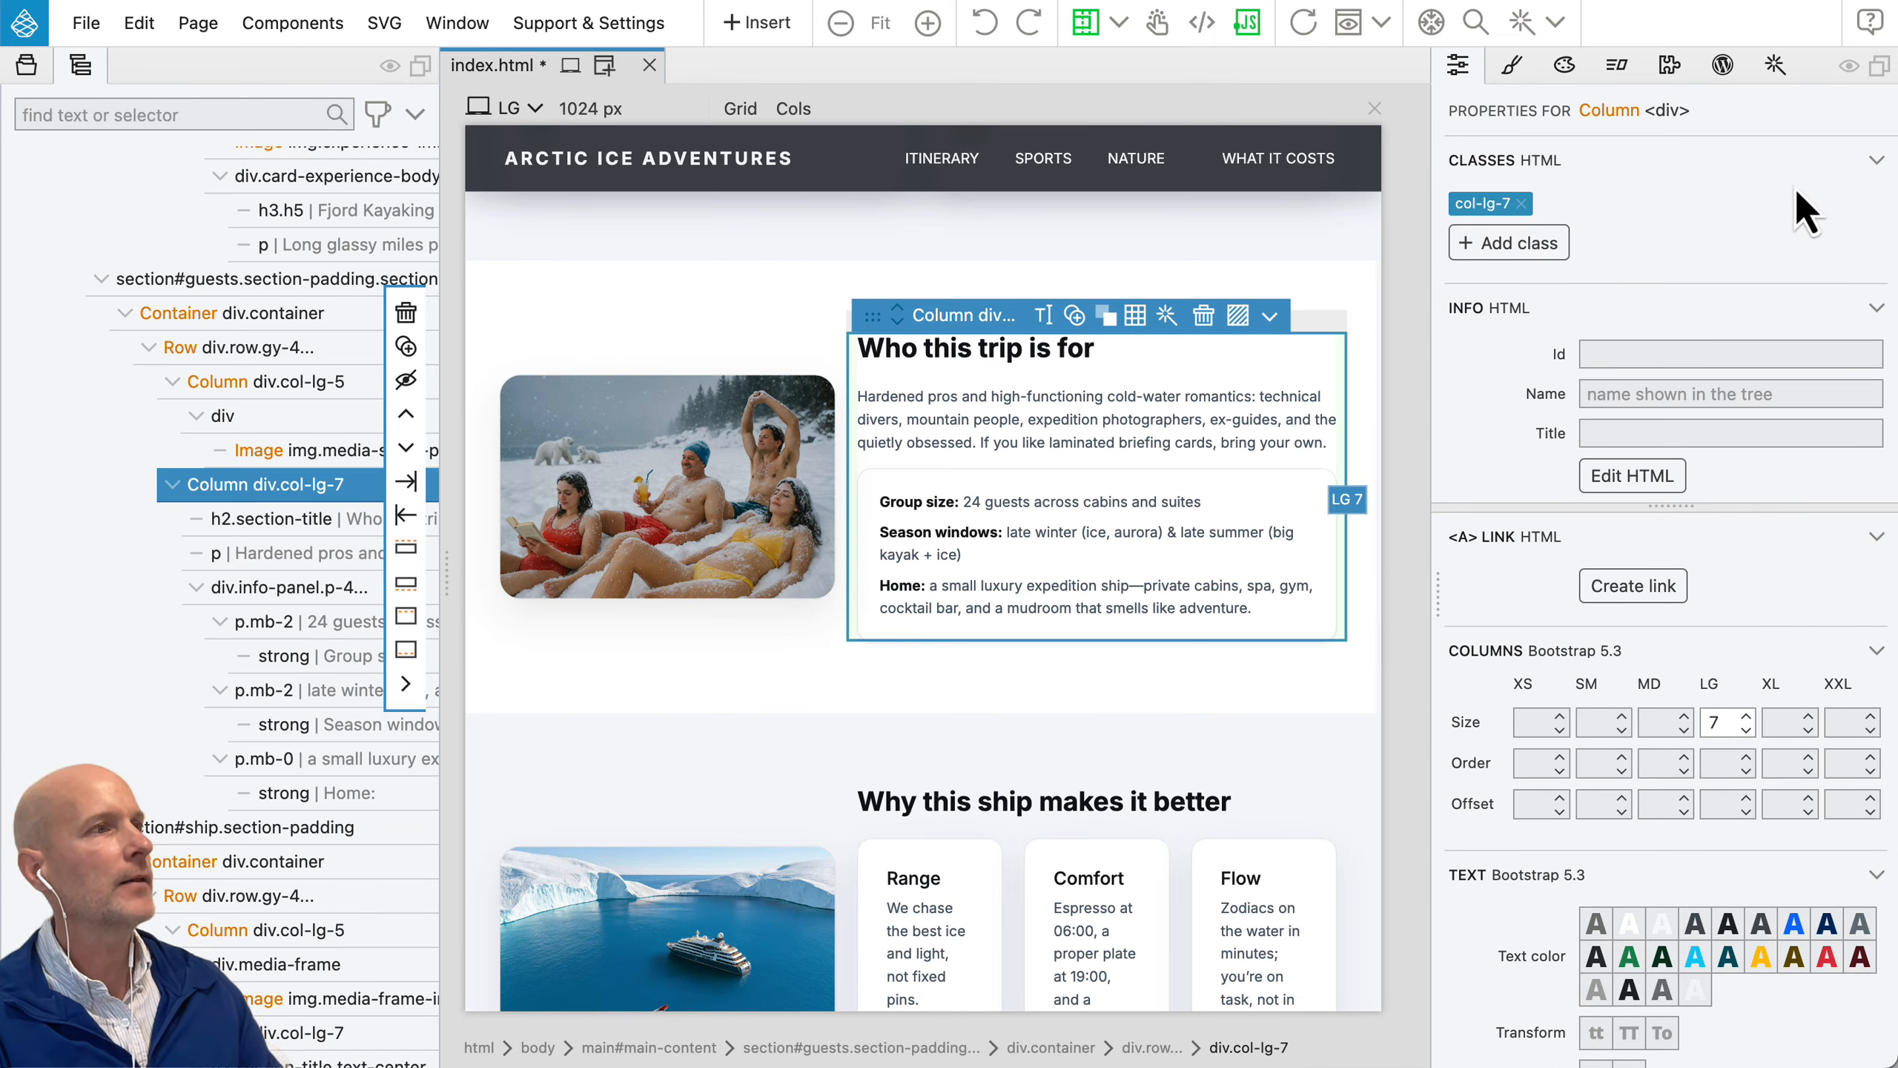
scroll(1663, 315, down, 3)
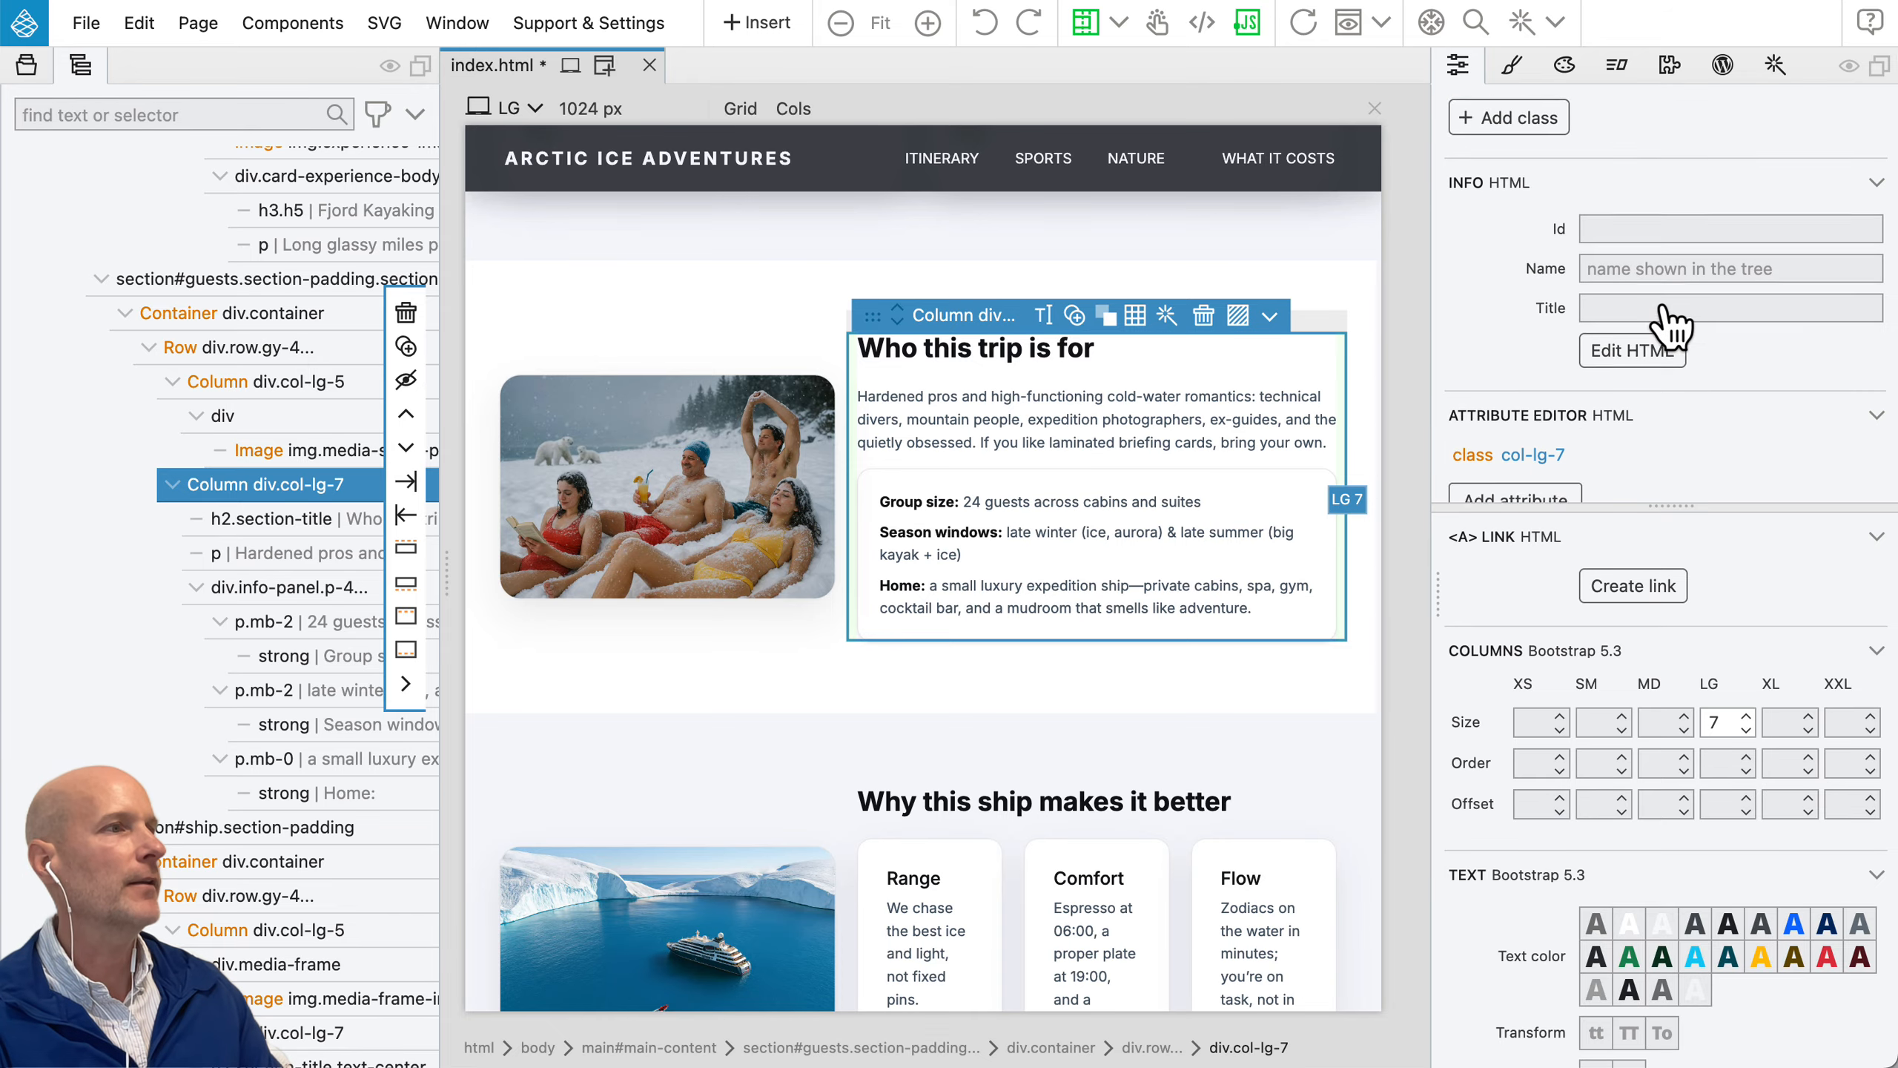
scroll(1607, 303, up, 3)
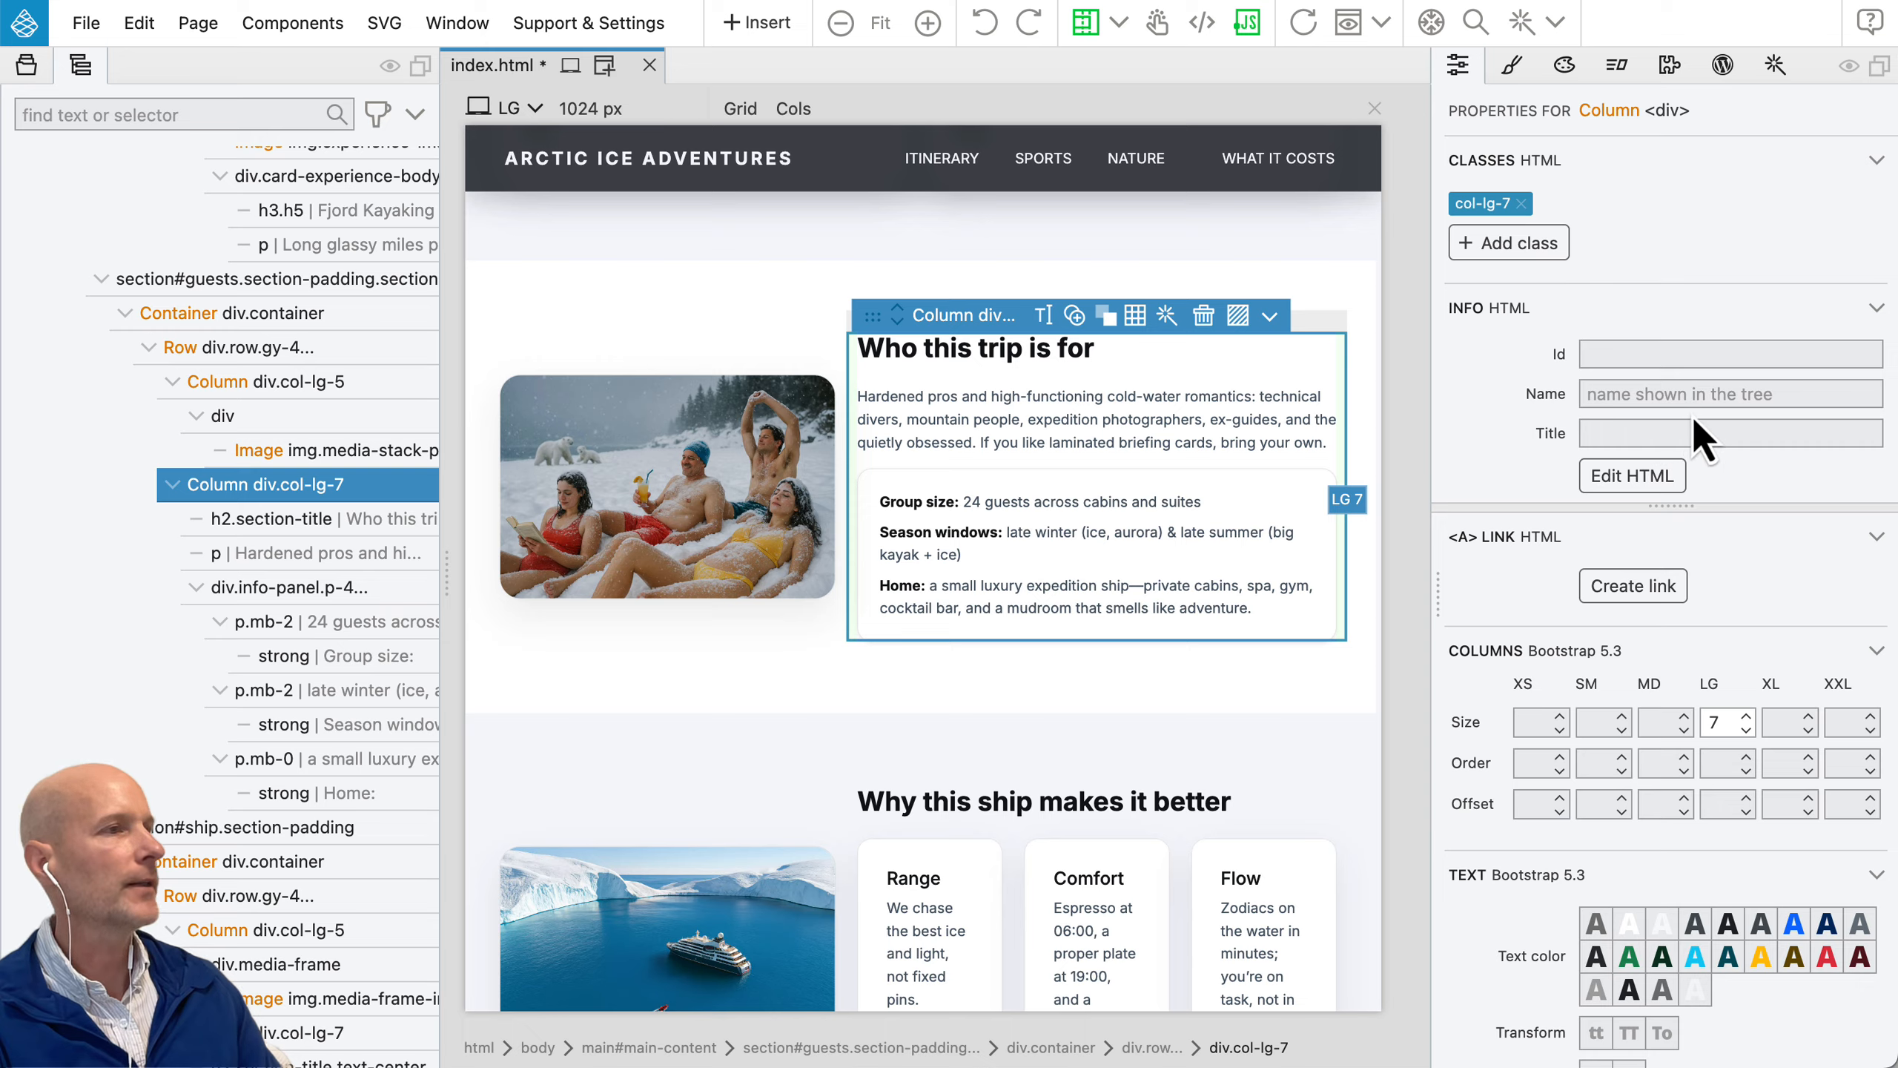
scroll(1701, 437, down, 1)
scroll(1701, 437, down, 5)
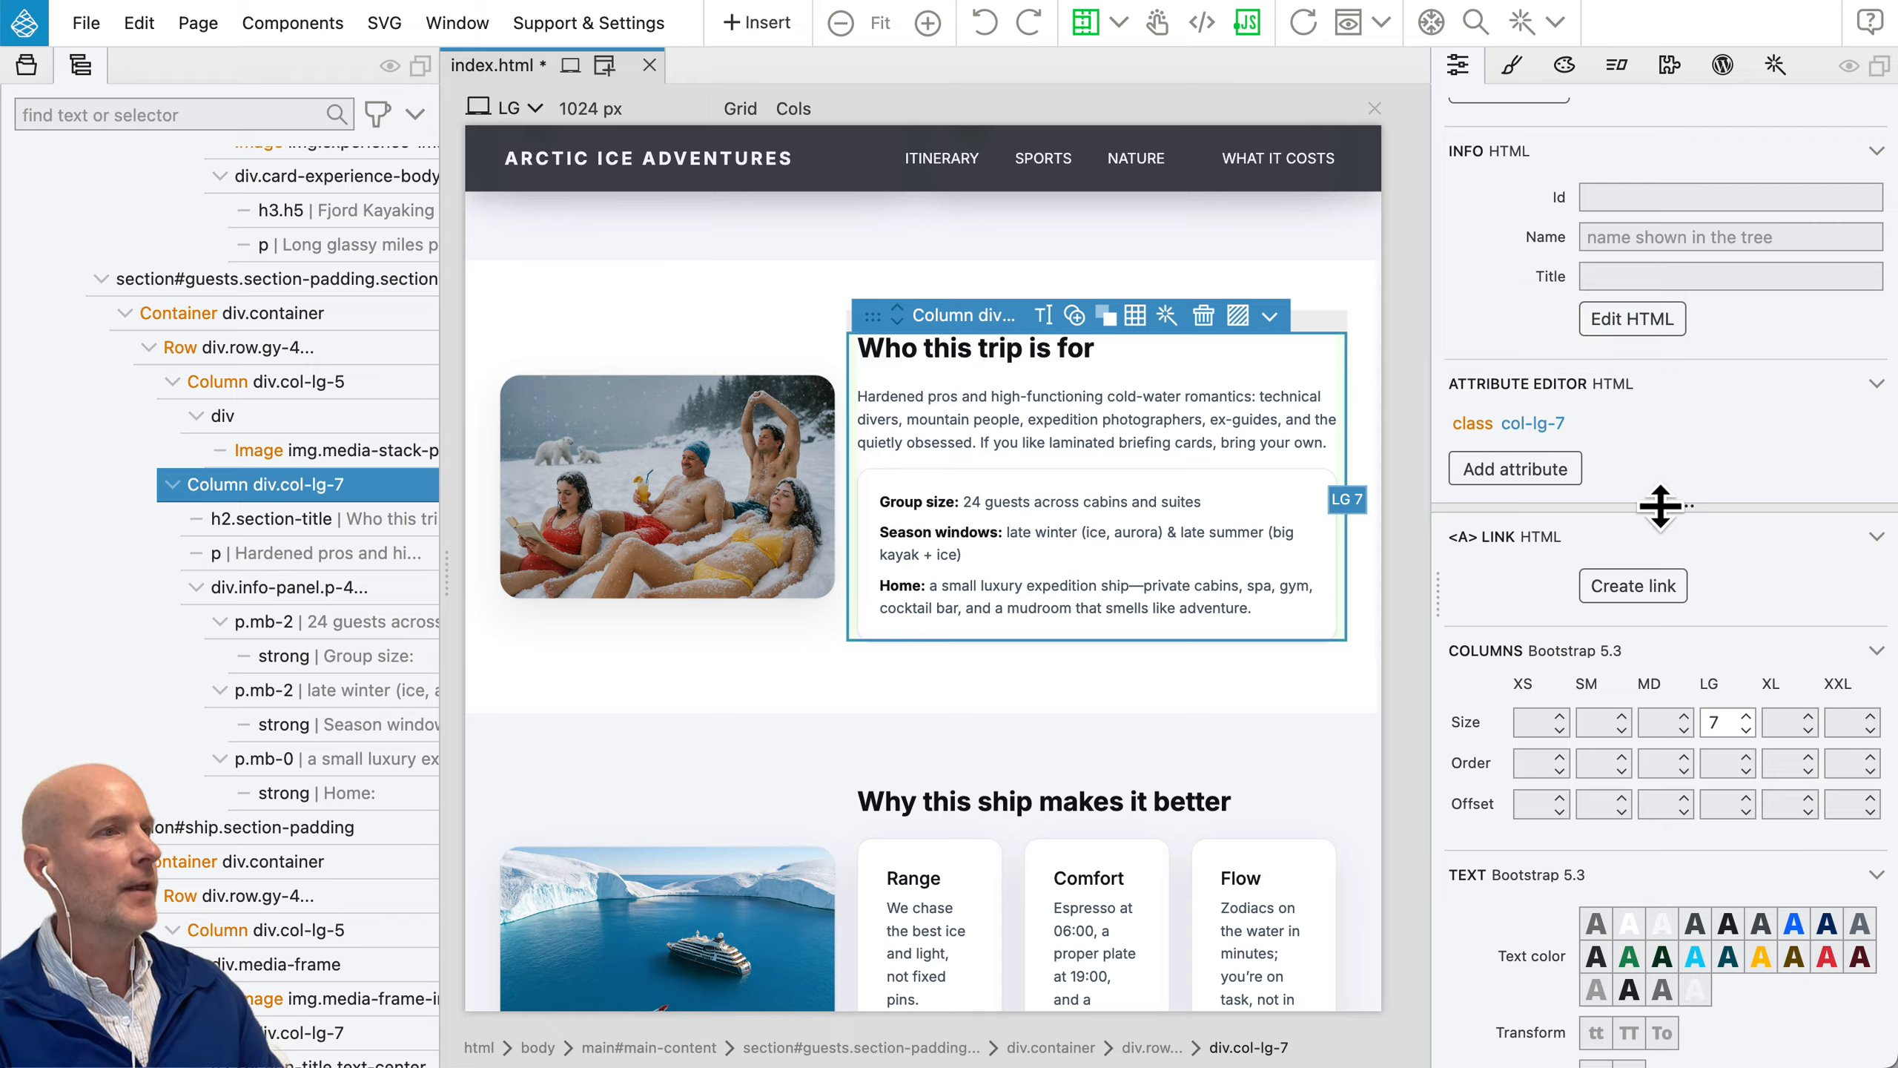
Step: Select the snowy beach image beside "Who this trip is for" and examine its image, link, Bootstrap and class properties
click(754, 502)
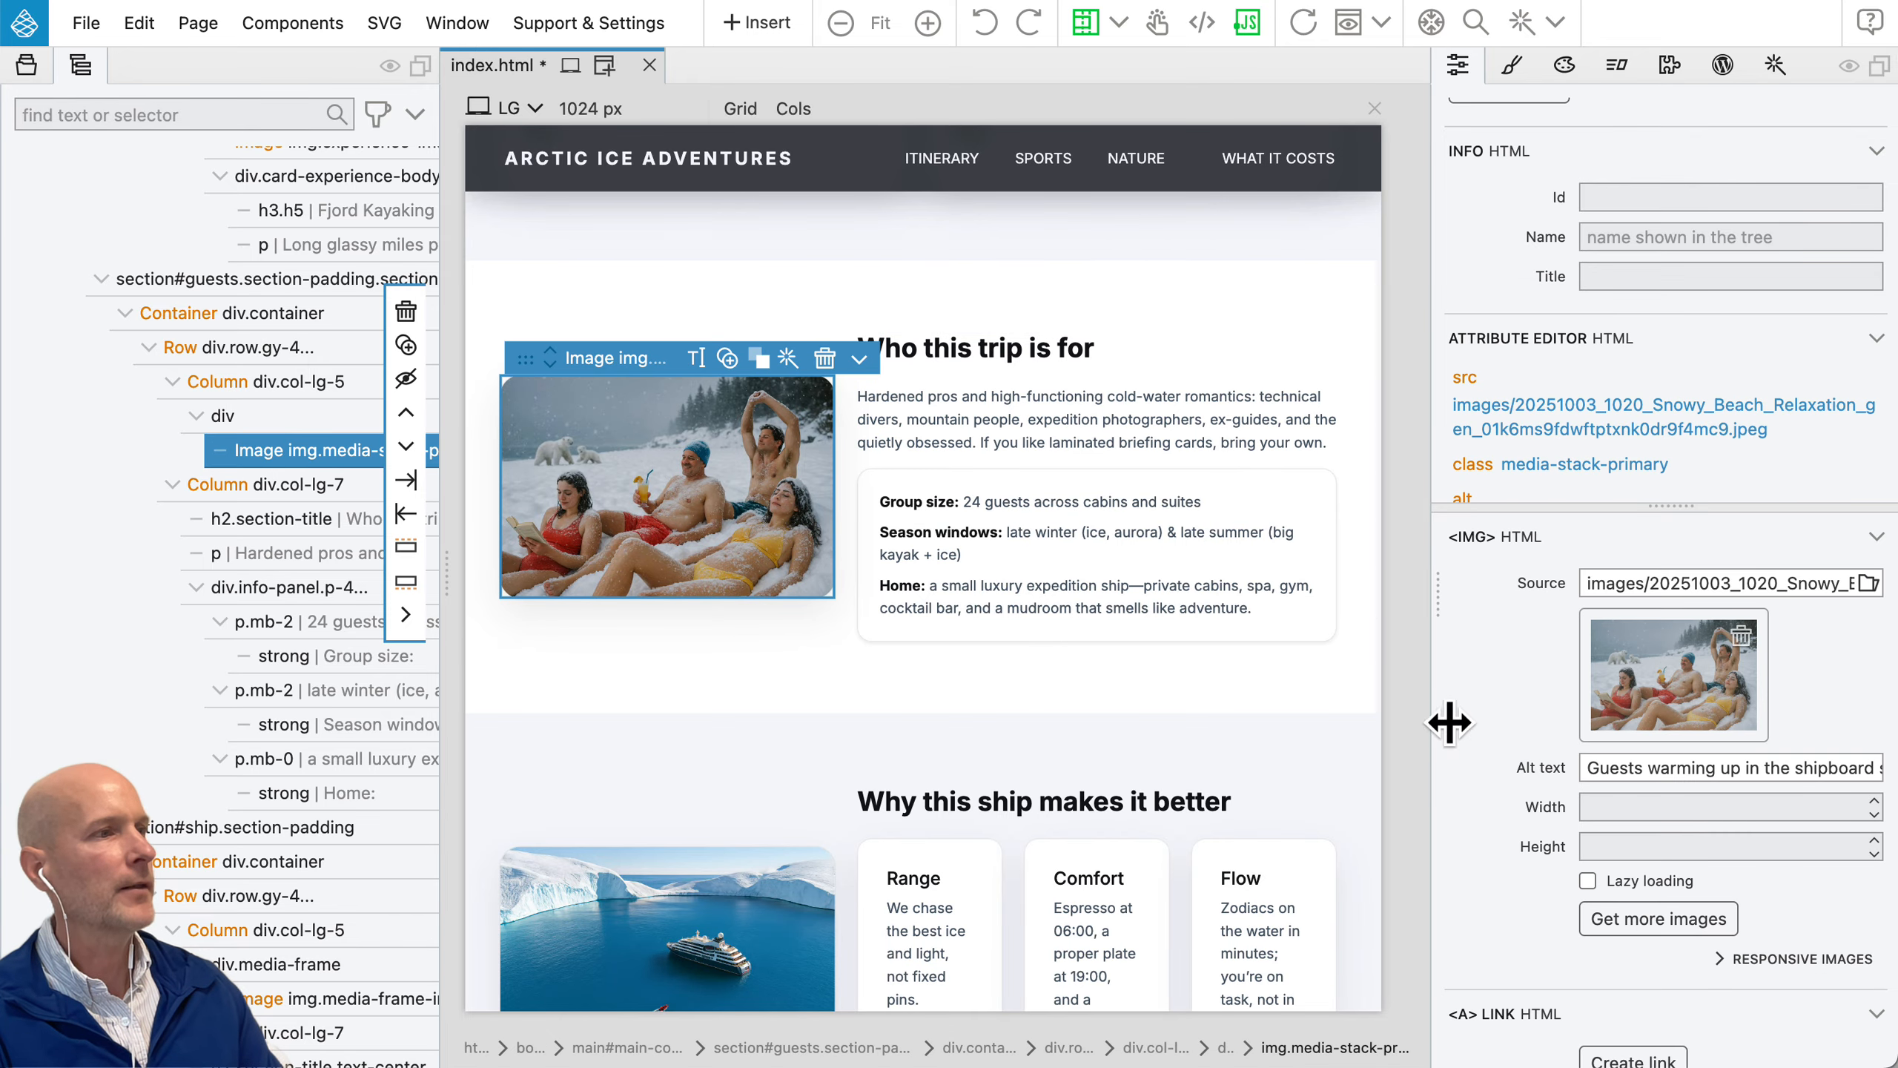
drag(1677, 509, 1687, 310)
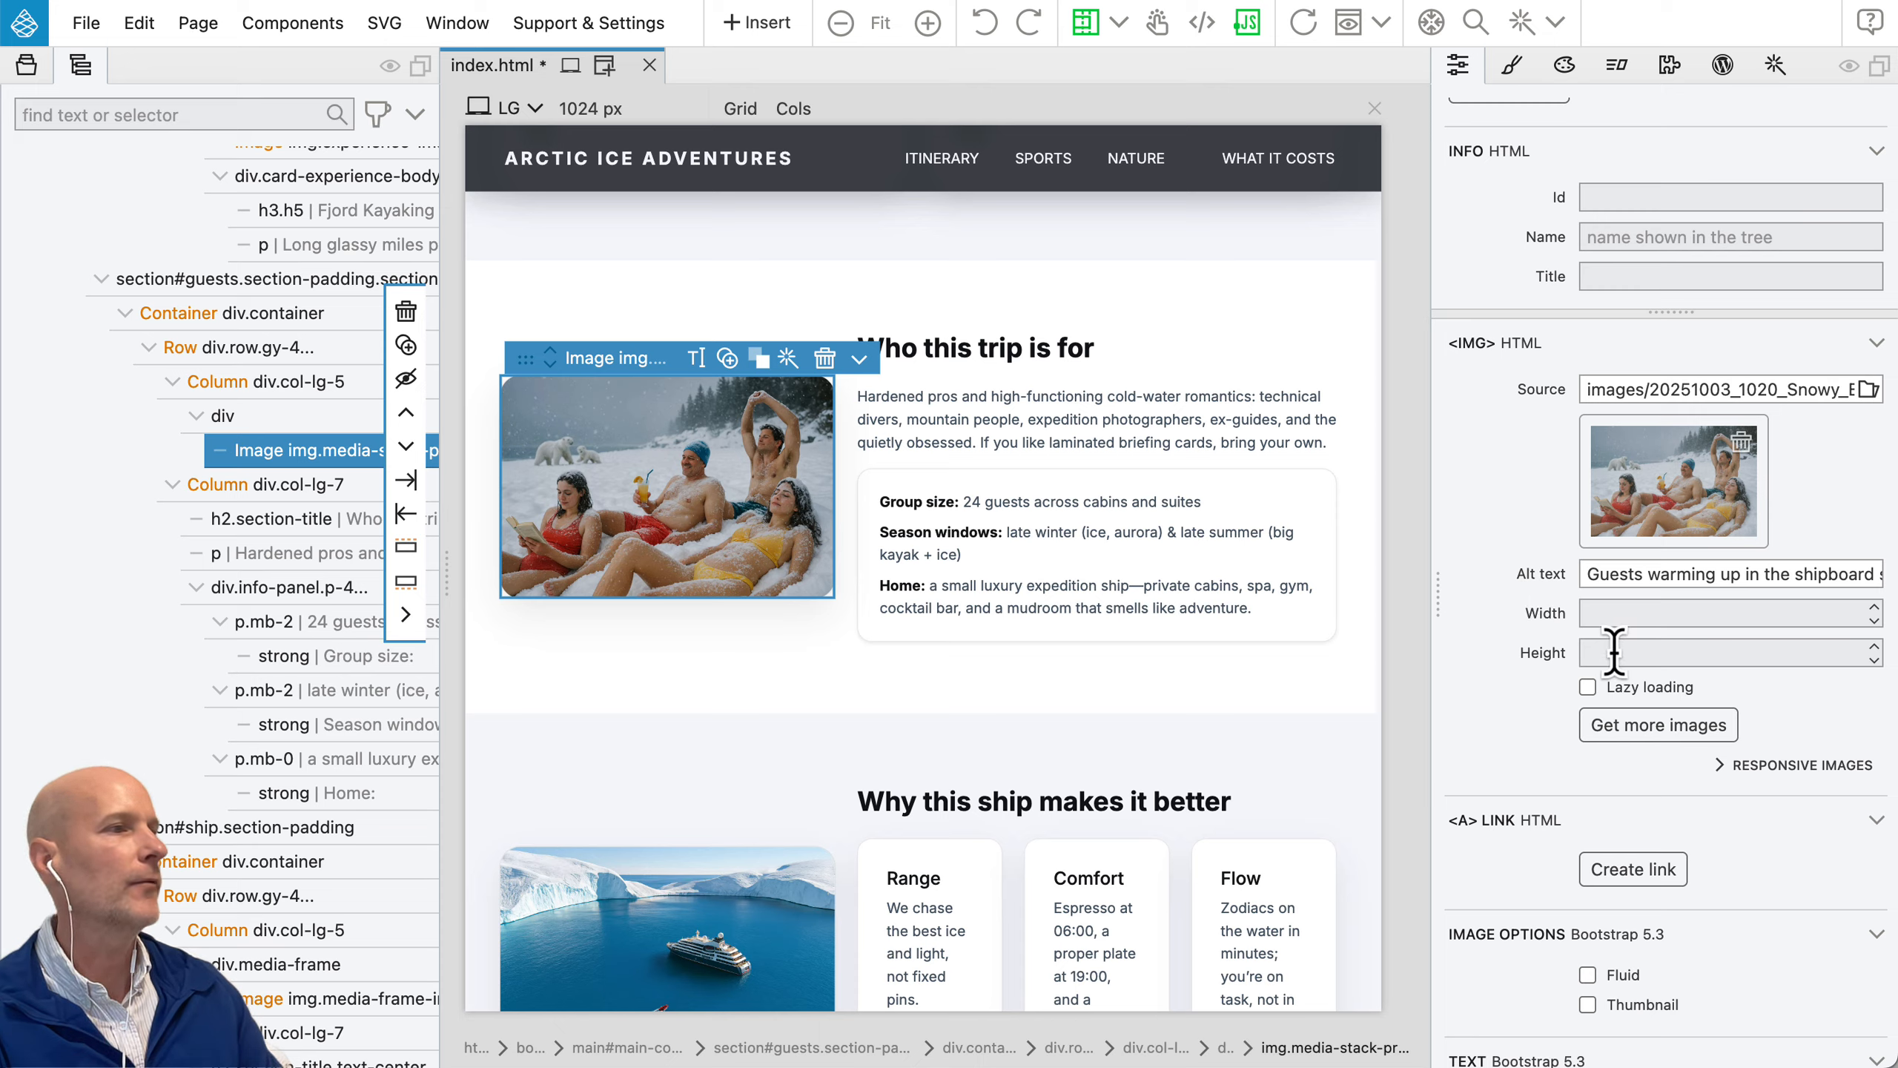
scroll(1610, 721, down, 3)
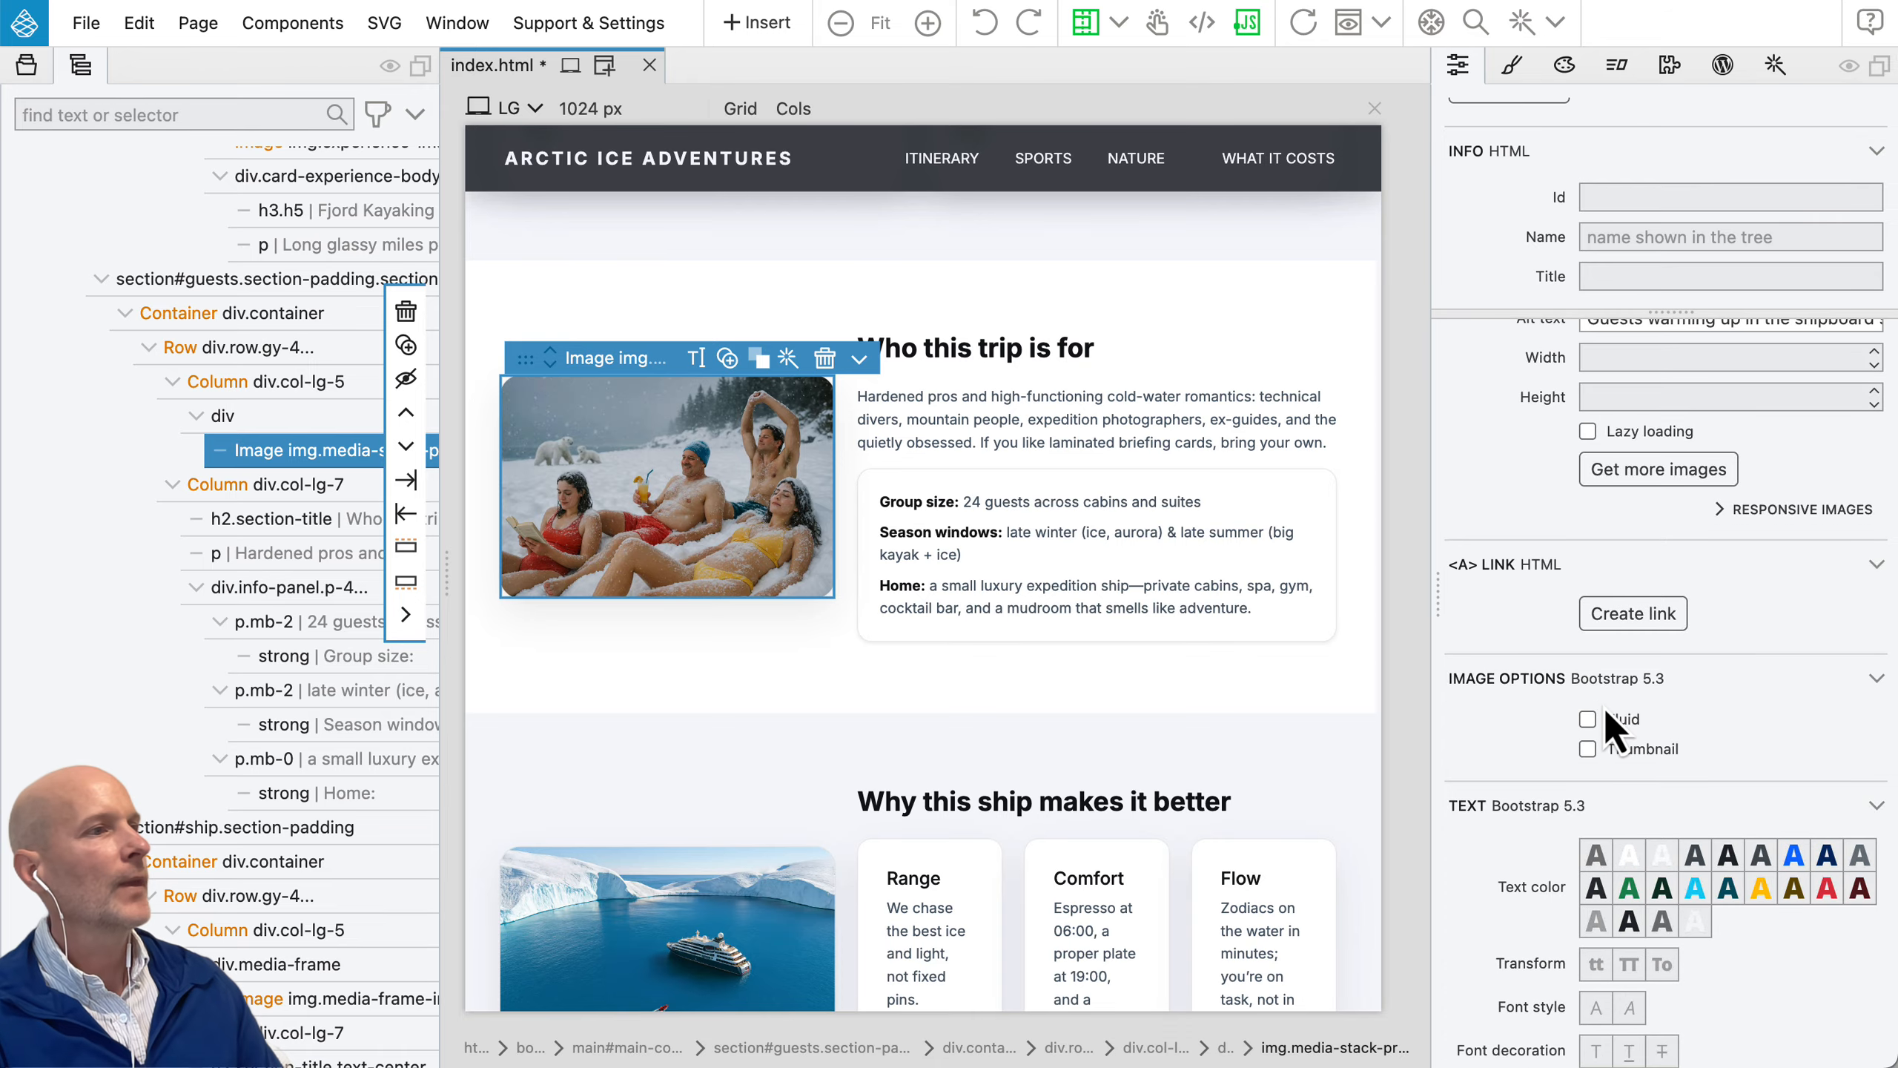
scroll(1607, 718, down, 3)
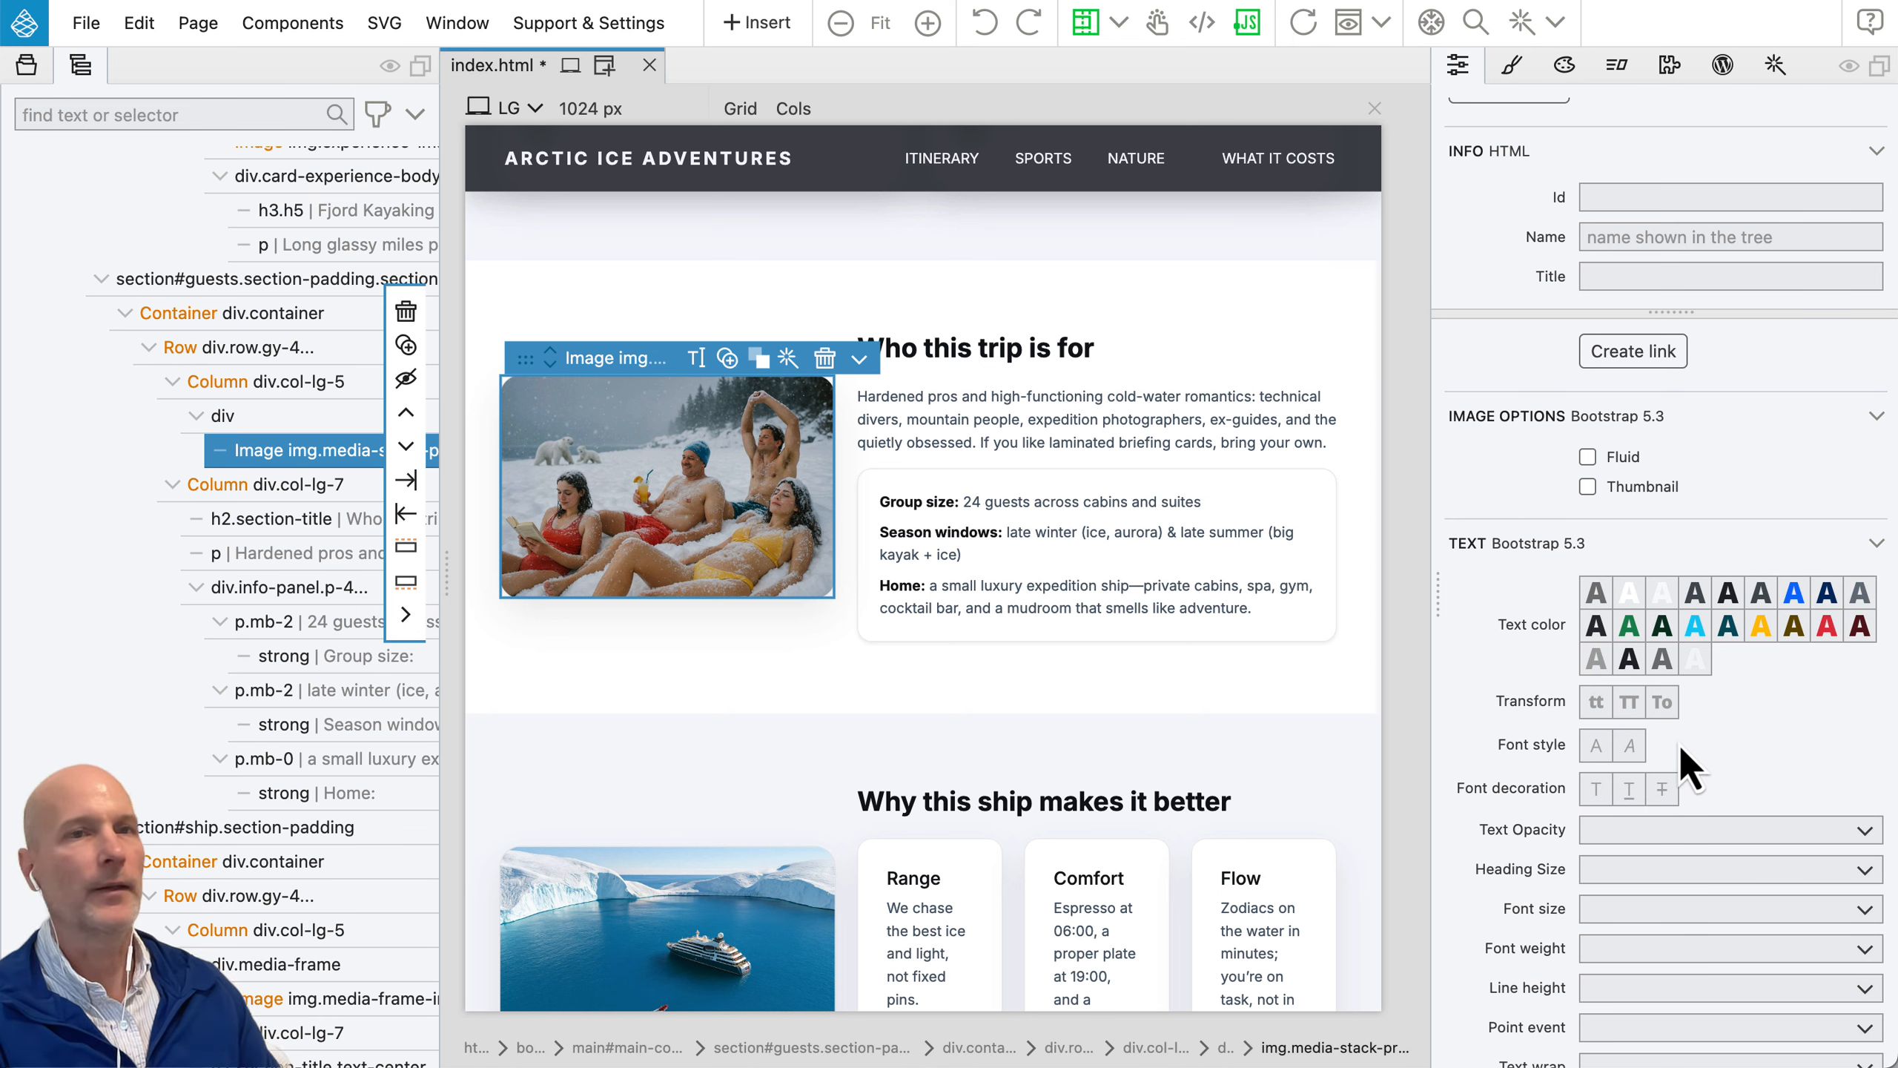
drag(1614, 313, 1604, 492)
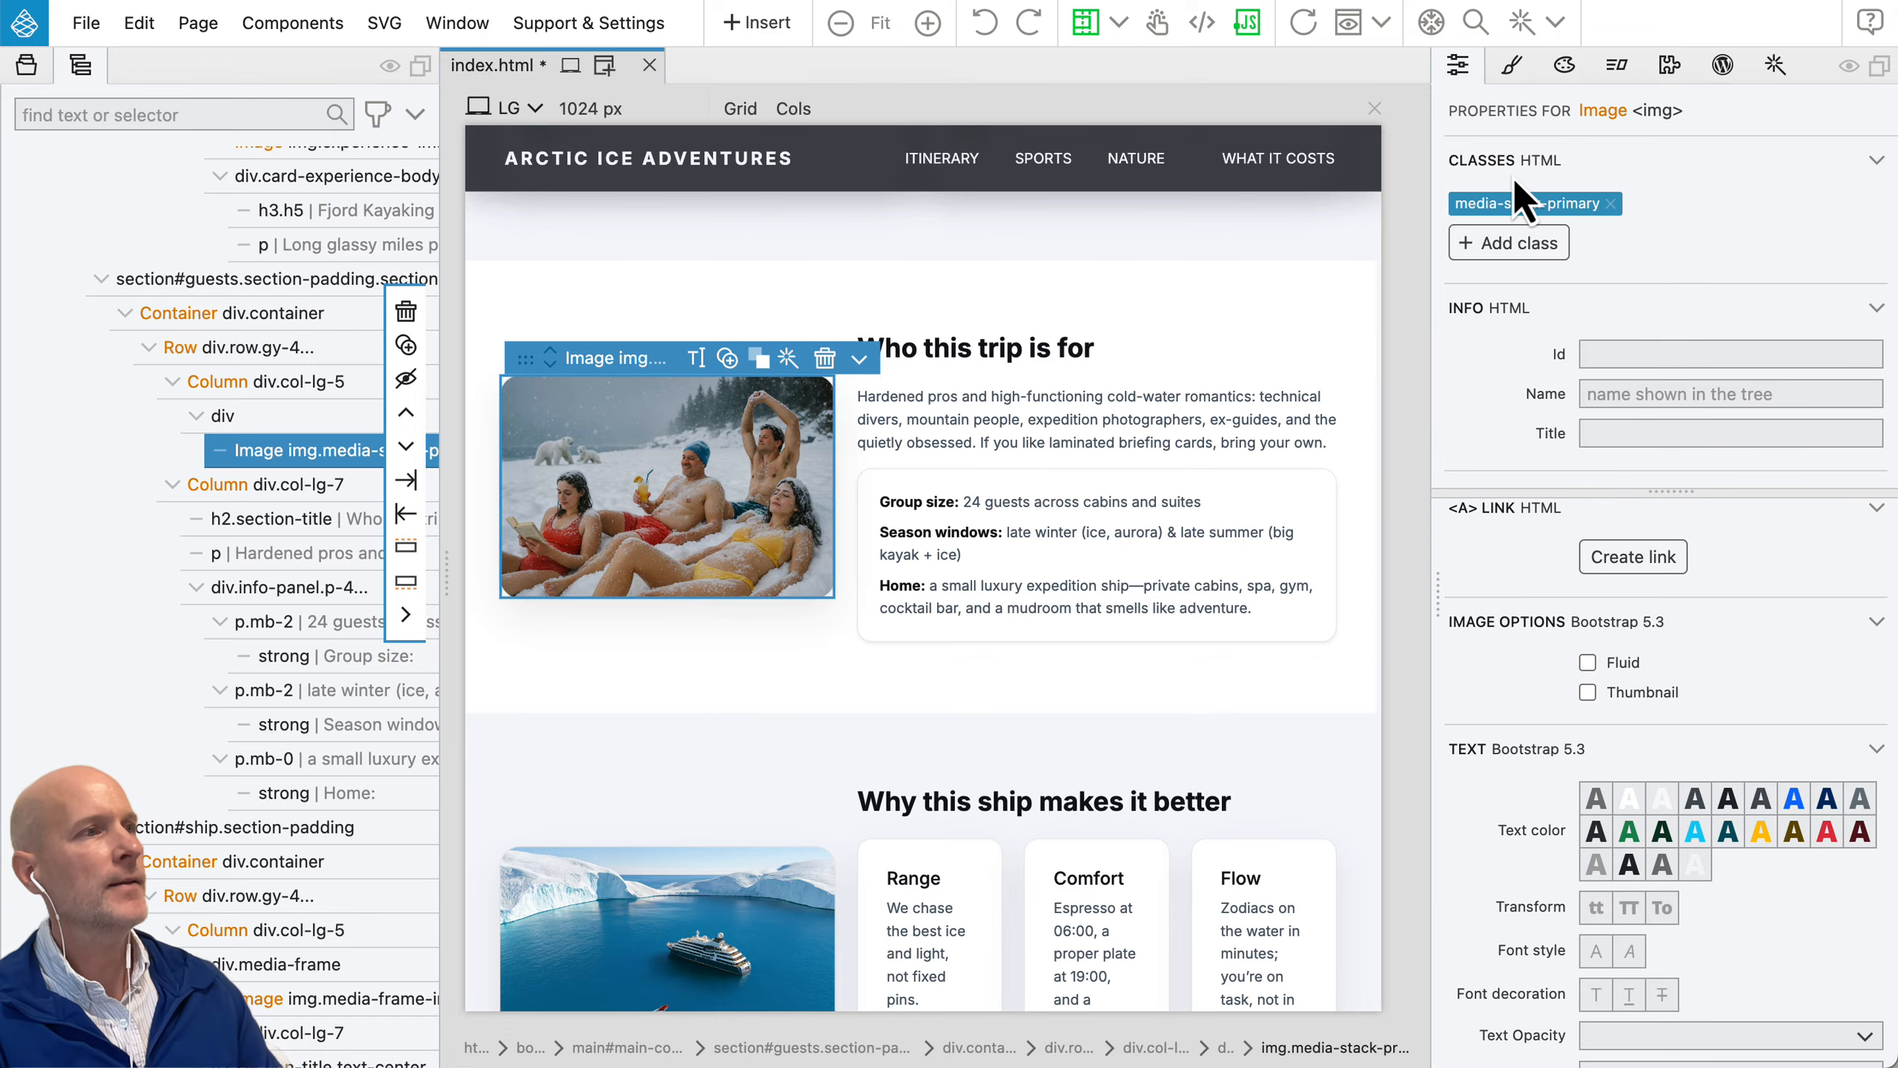
Step: Look through the classes that can be added to the snowy beach image and search them for "alert"
click(1511, 245)
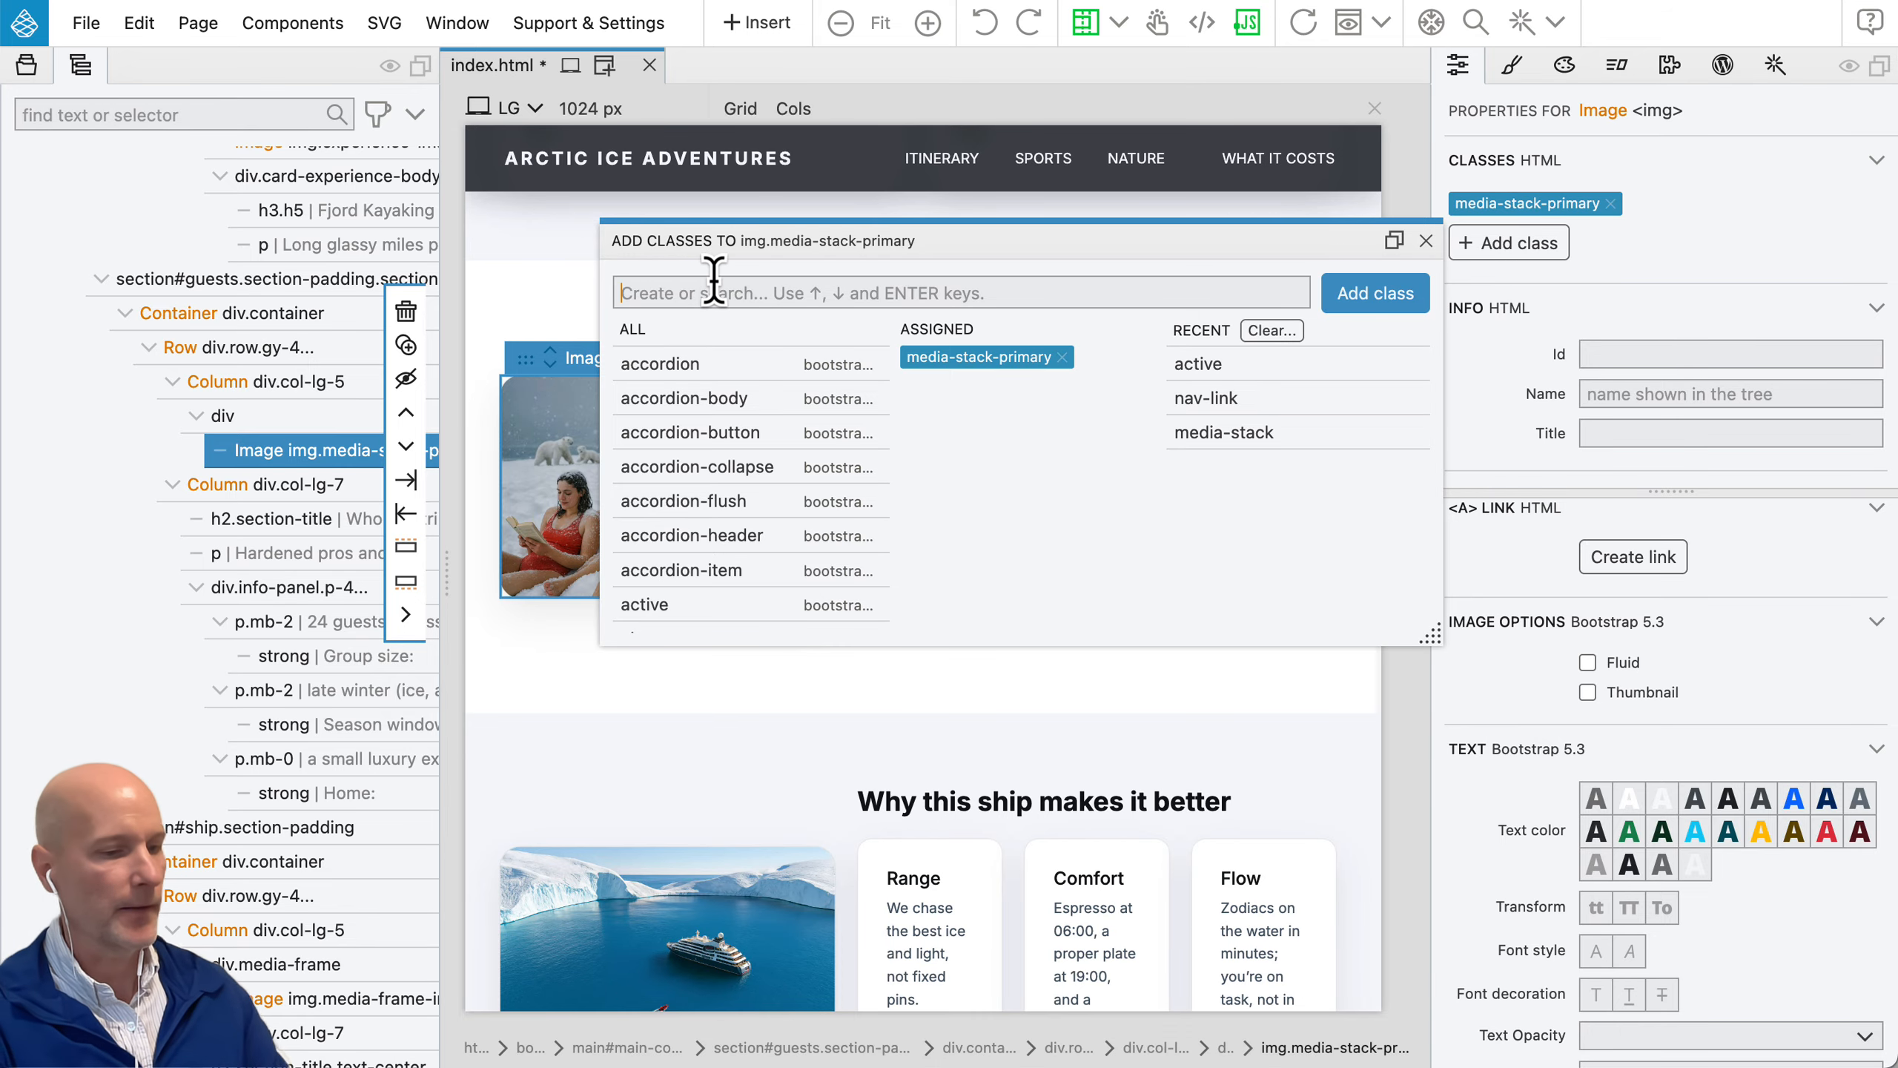
text(alert)
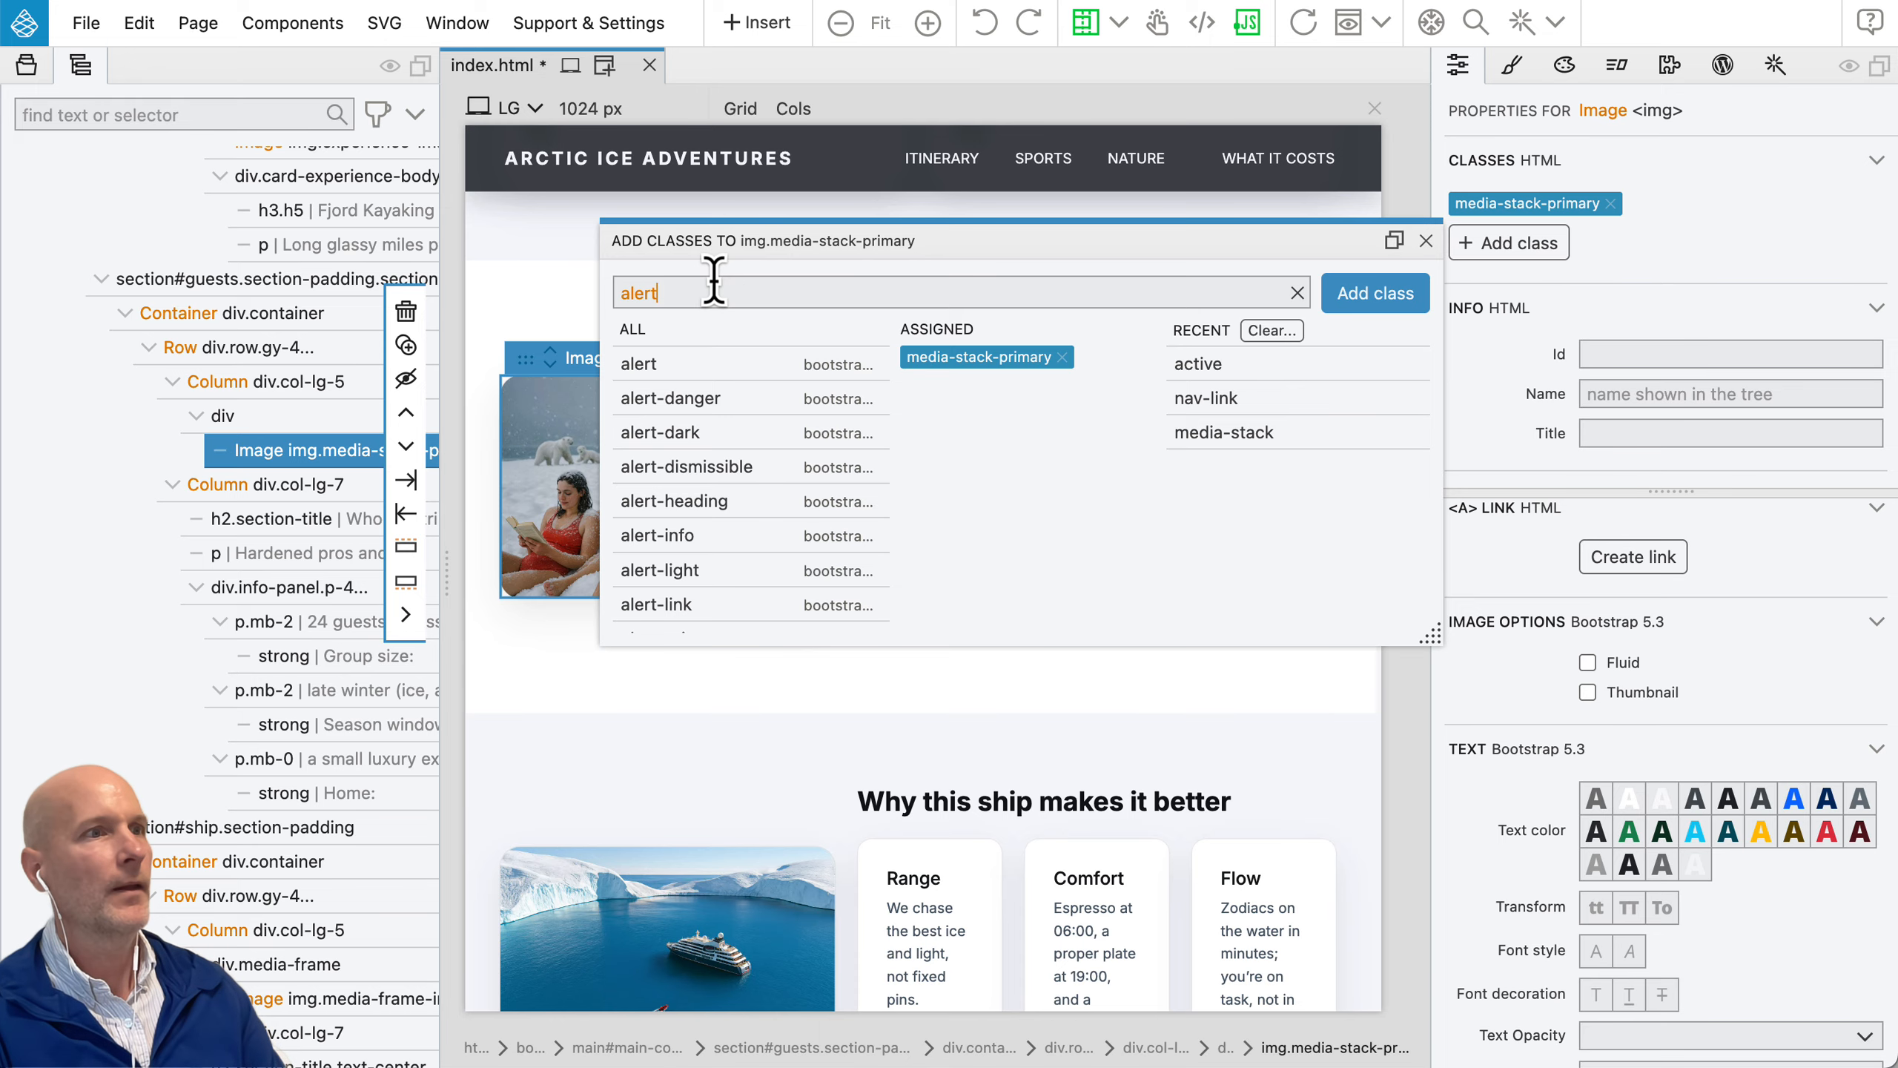
key(BackSpace)
key(BackSpace)
key(BackSpace)
key(BackSpace)
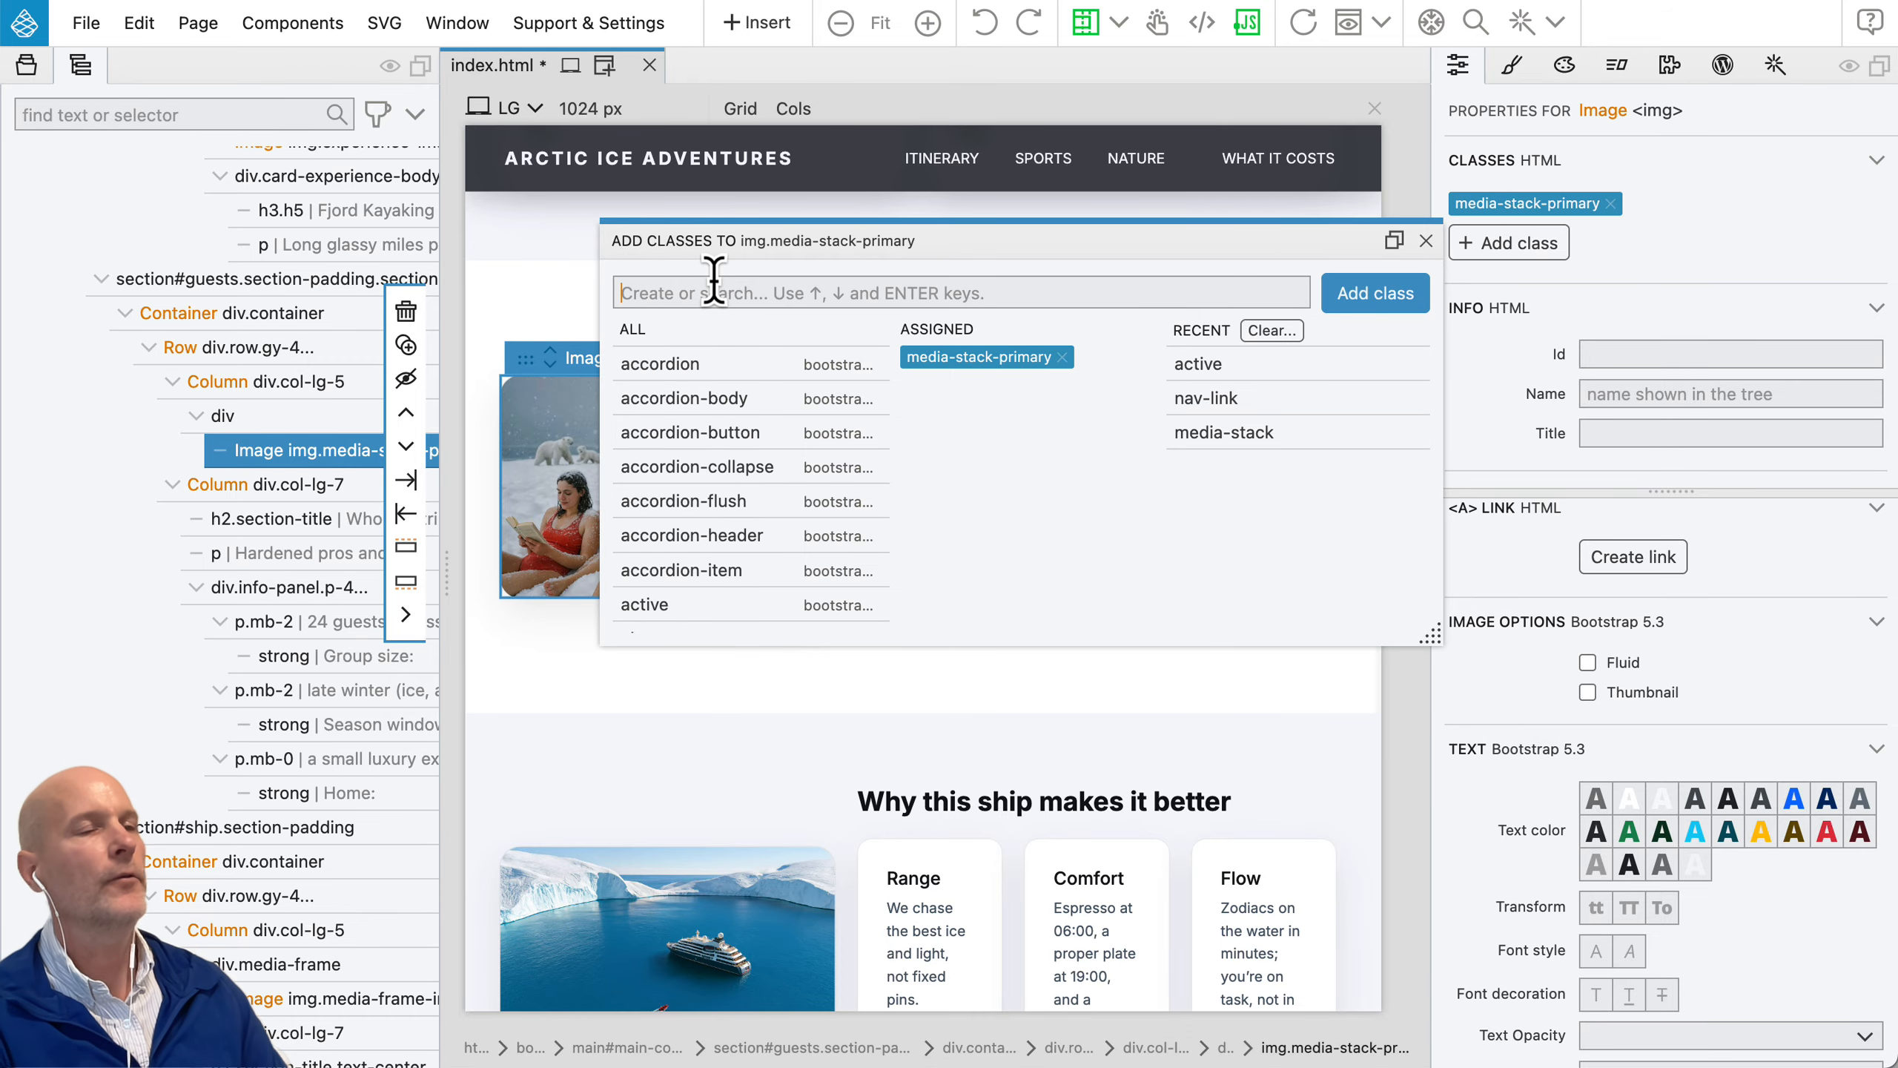
click(1423, 240)
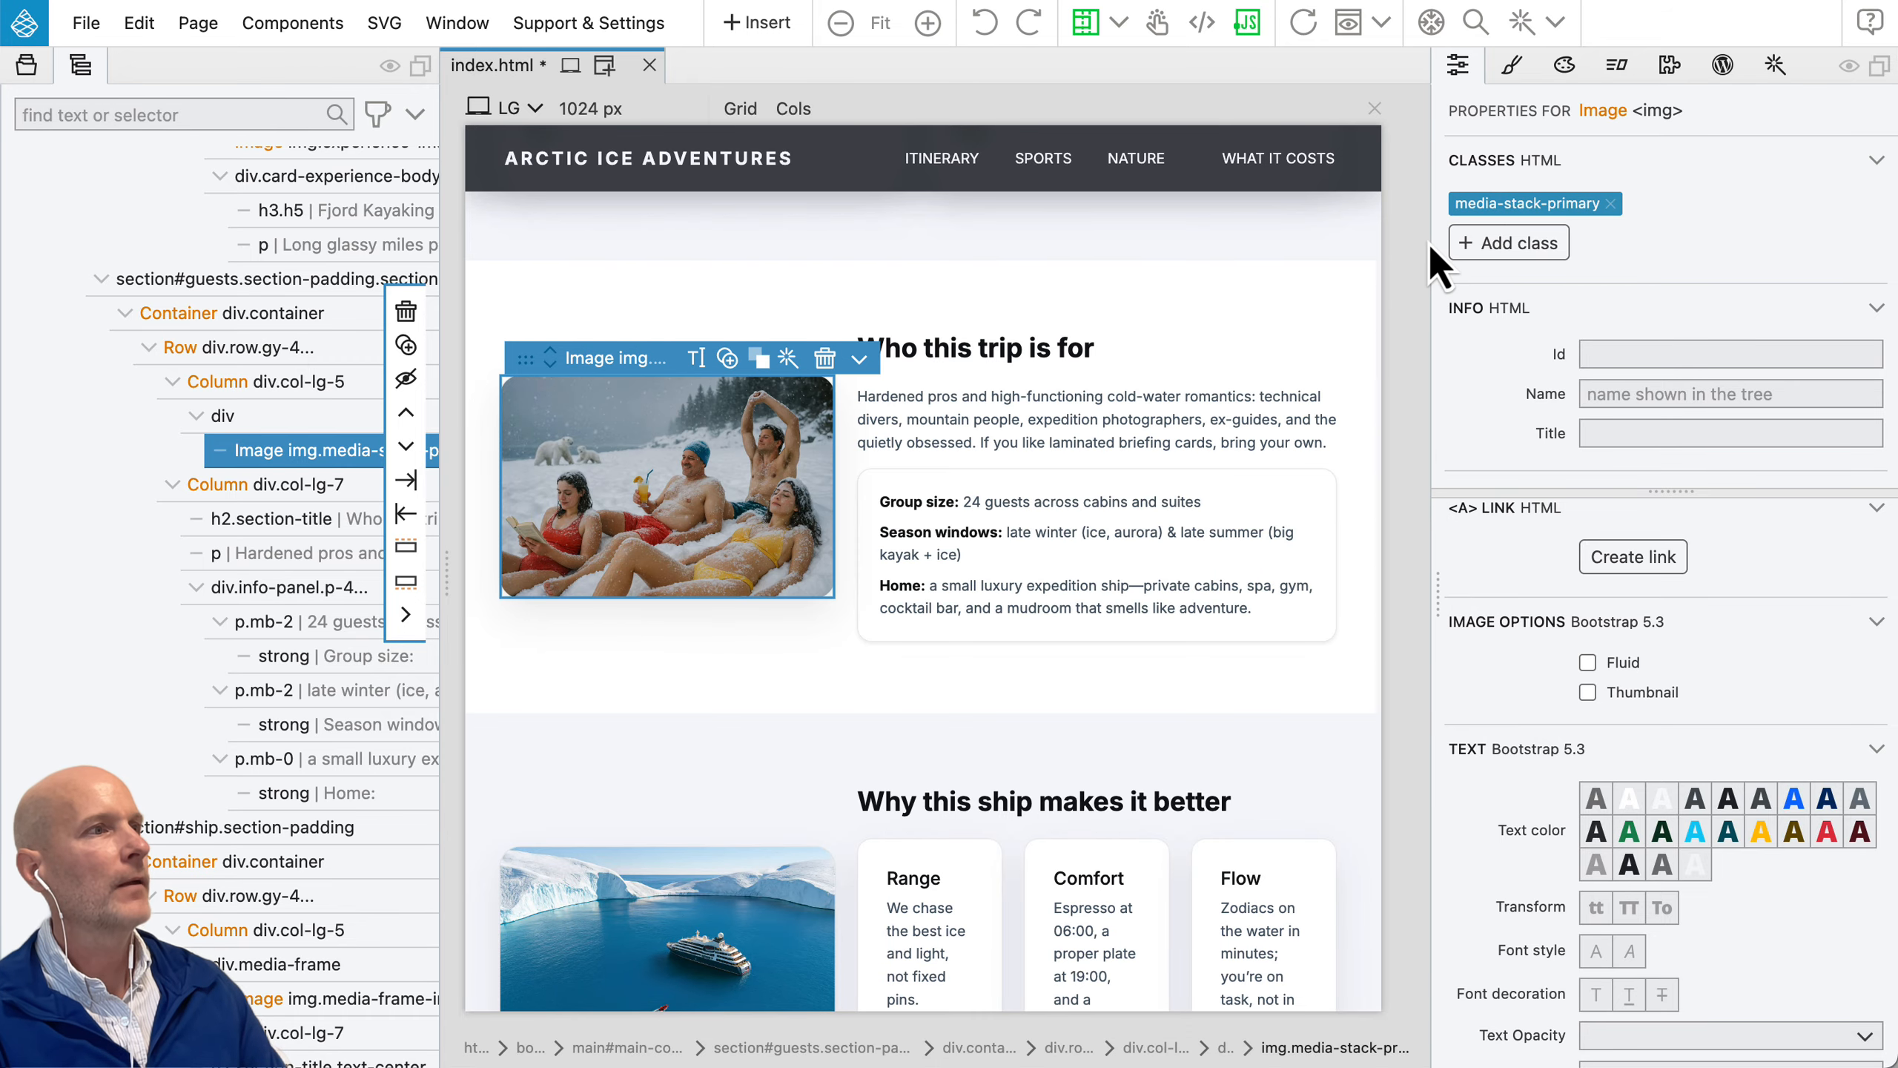
Step: Switch the beach image's media-stack-primary class off and back on
click(1529, 204)
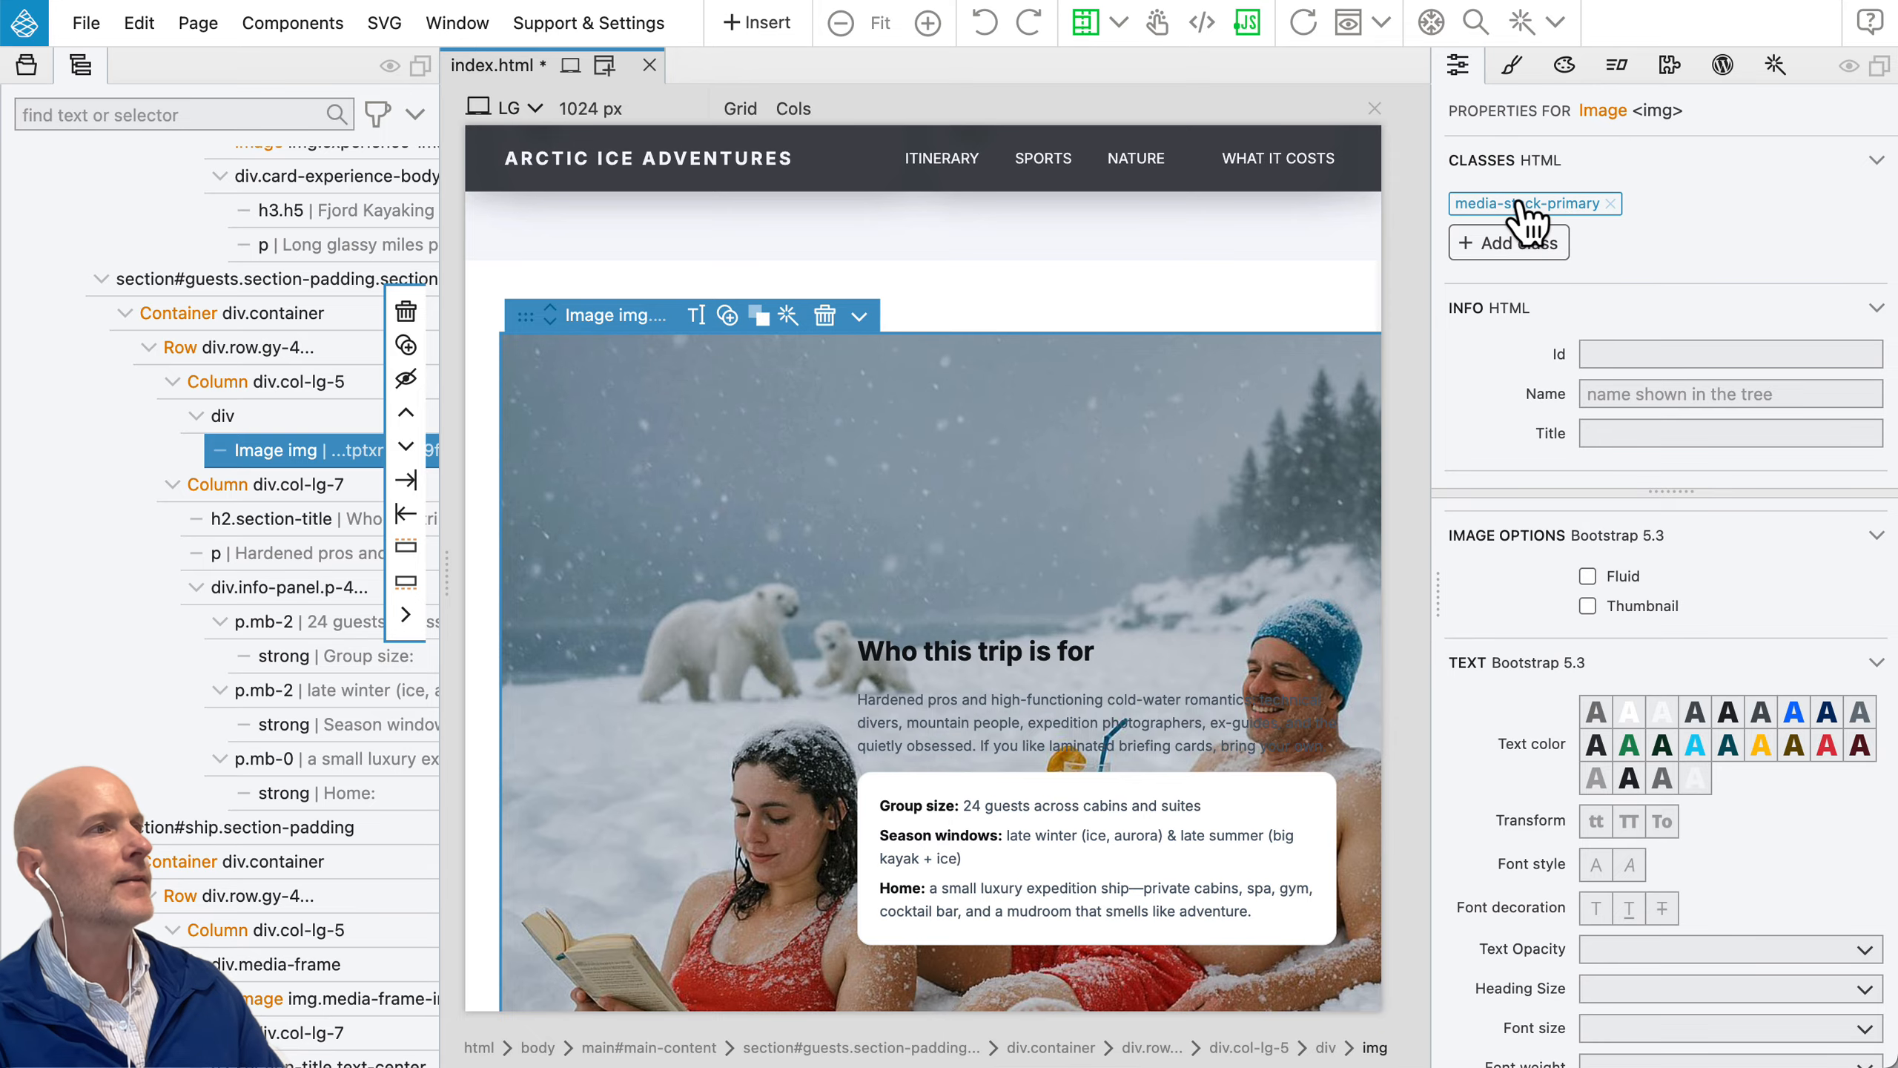
click(1527, 209)
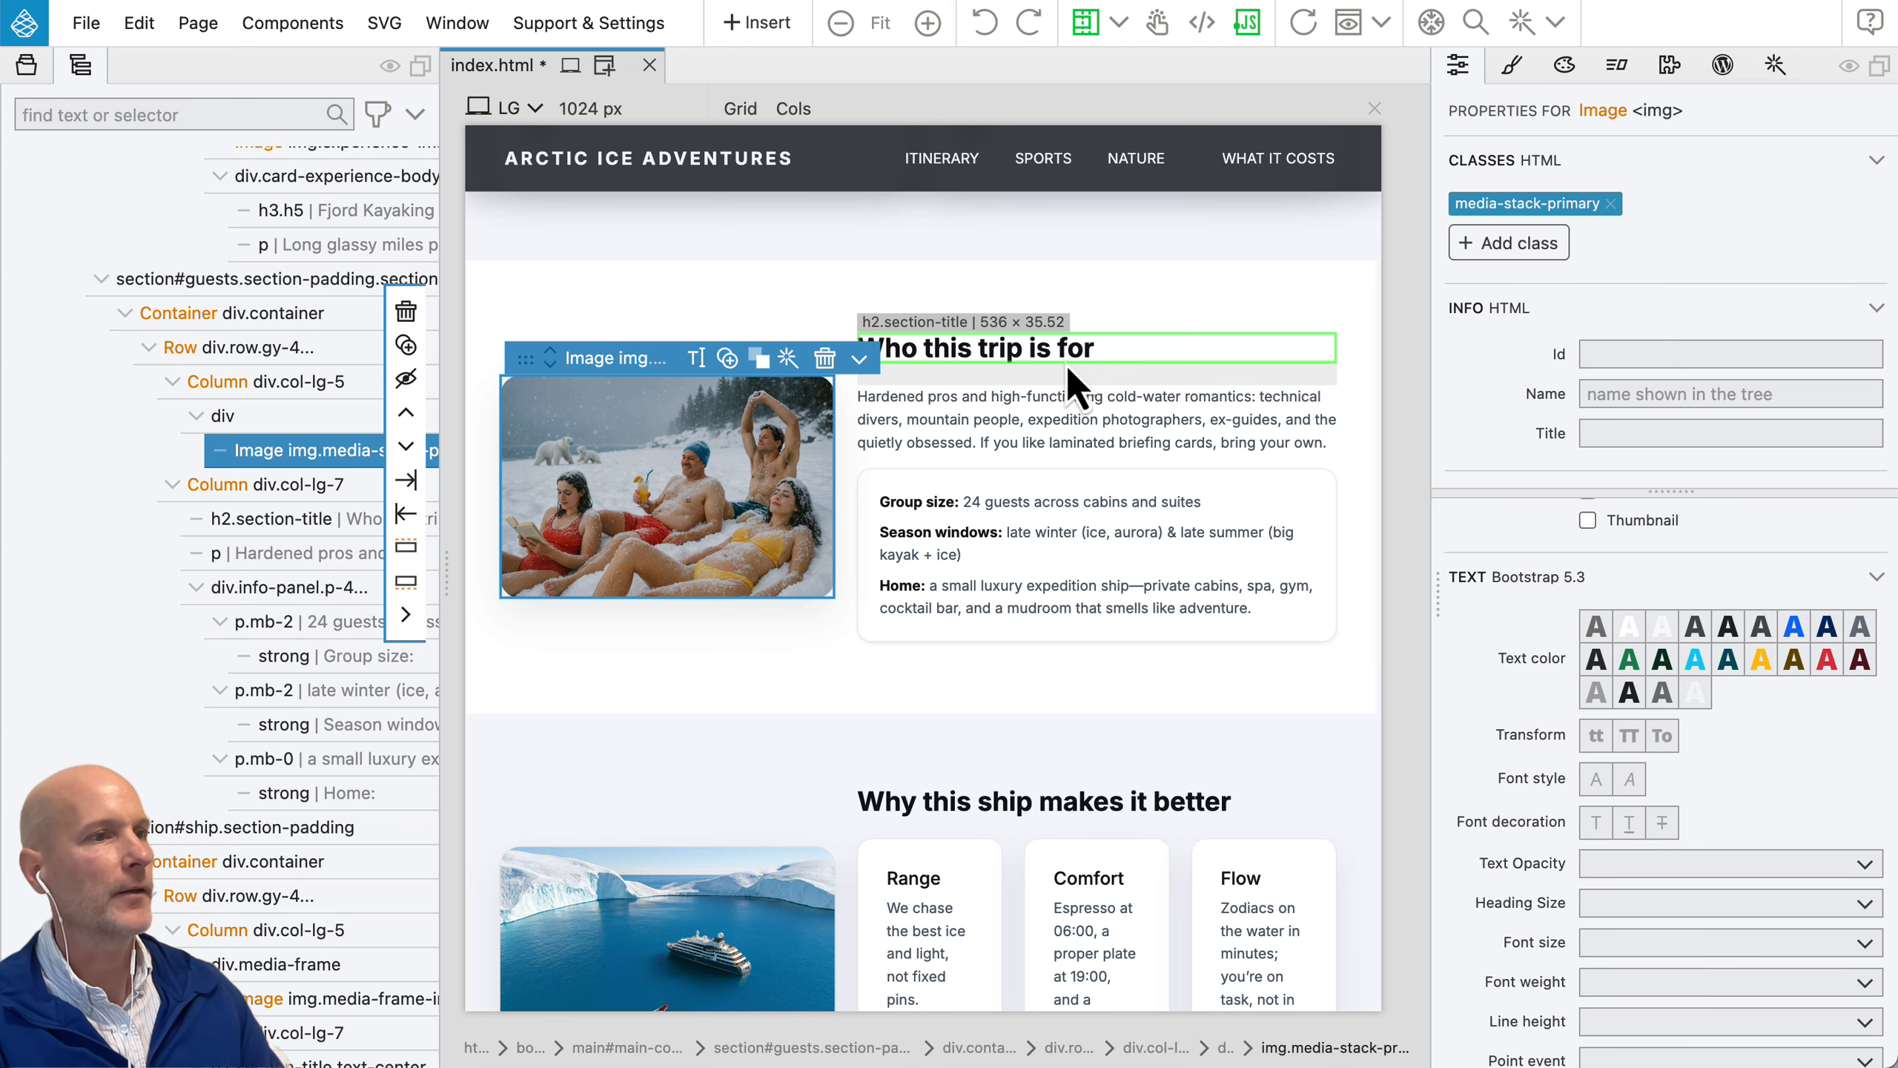
Step: Set the page view to the SM / Small width and bring the "A day on board (sample)" timeline into view
scroll(1066, 365, down, 4)
click(983, 478)
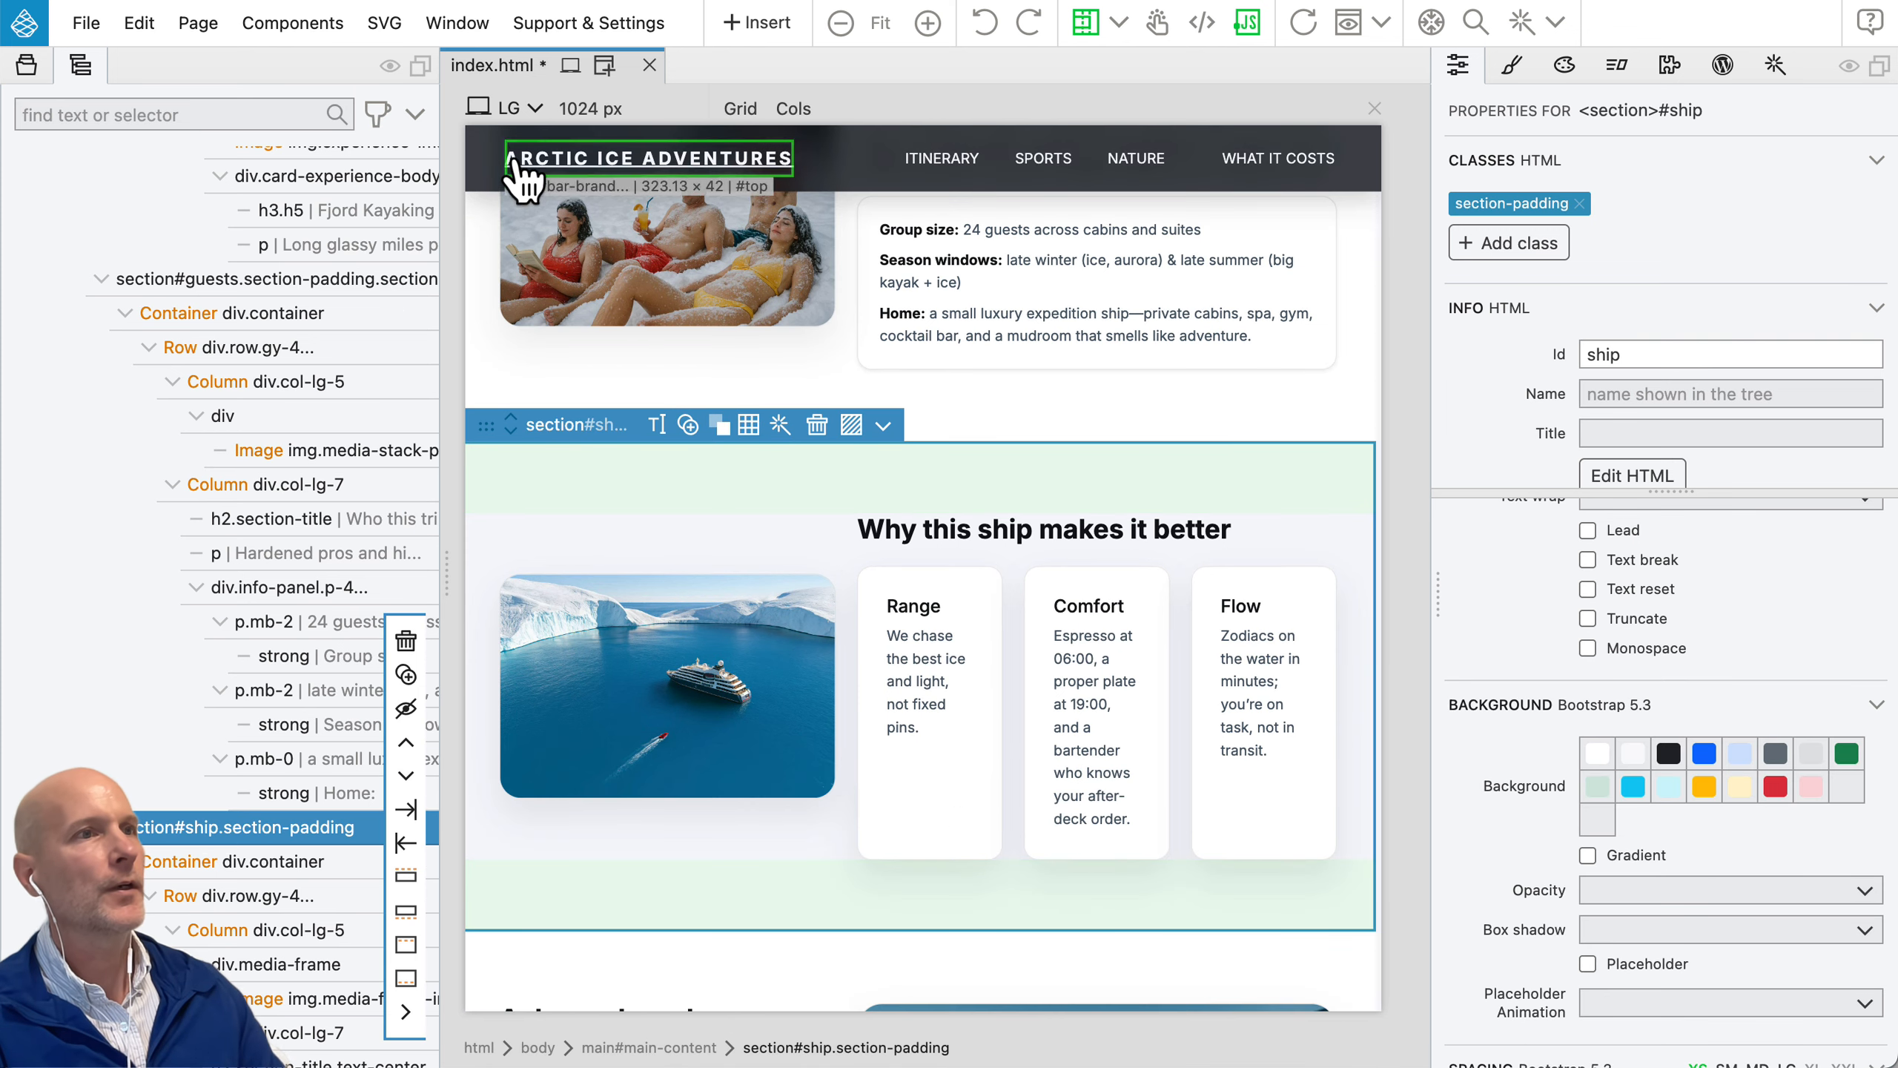
click(520, 112)
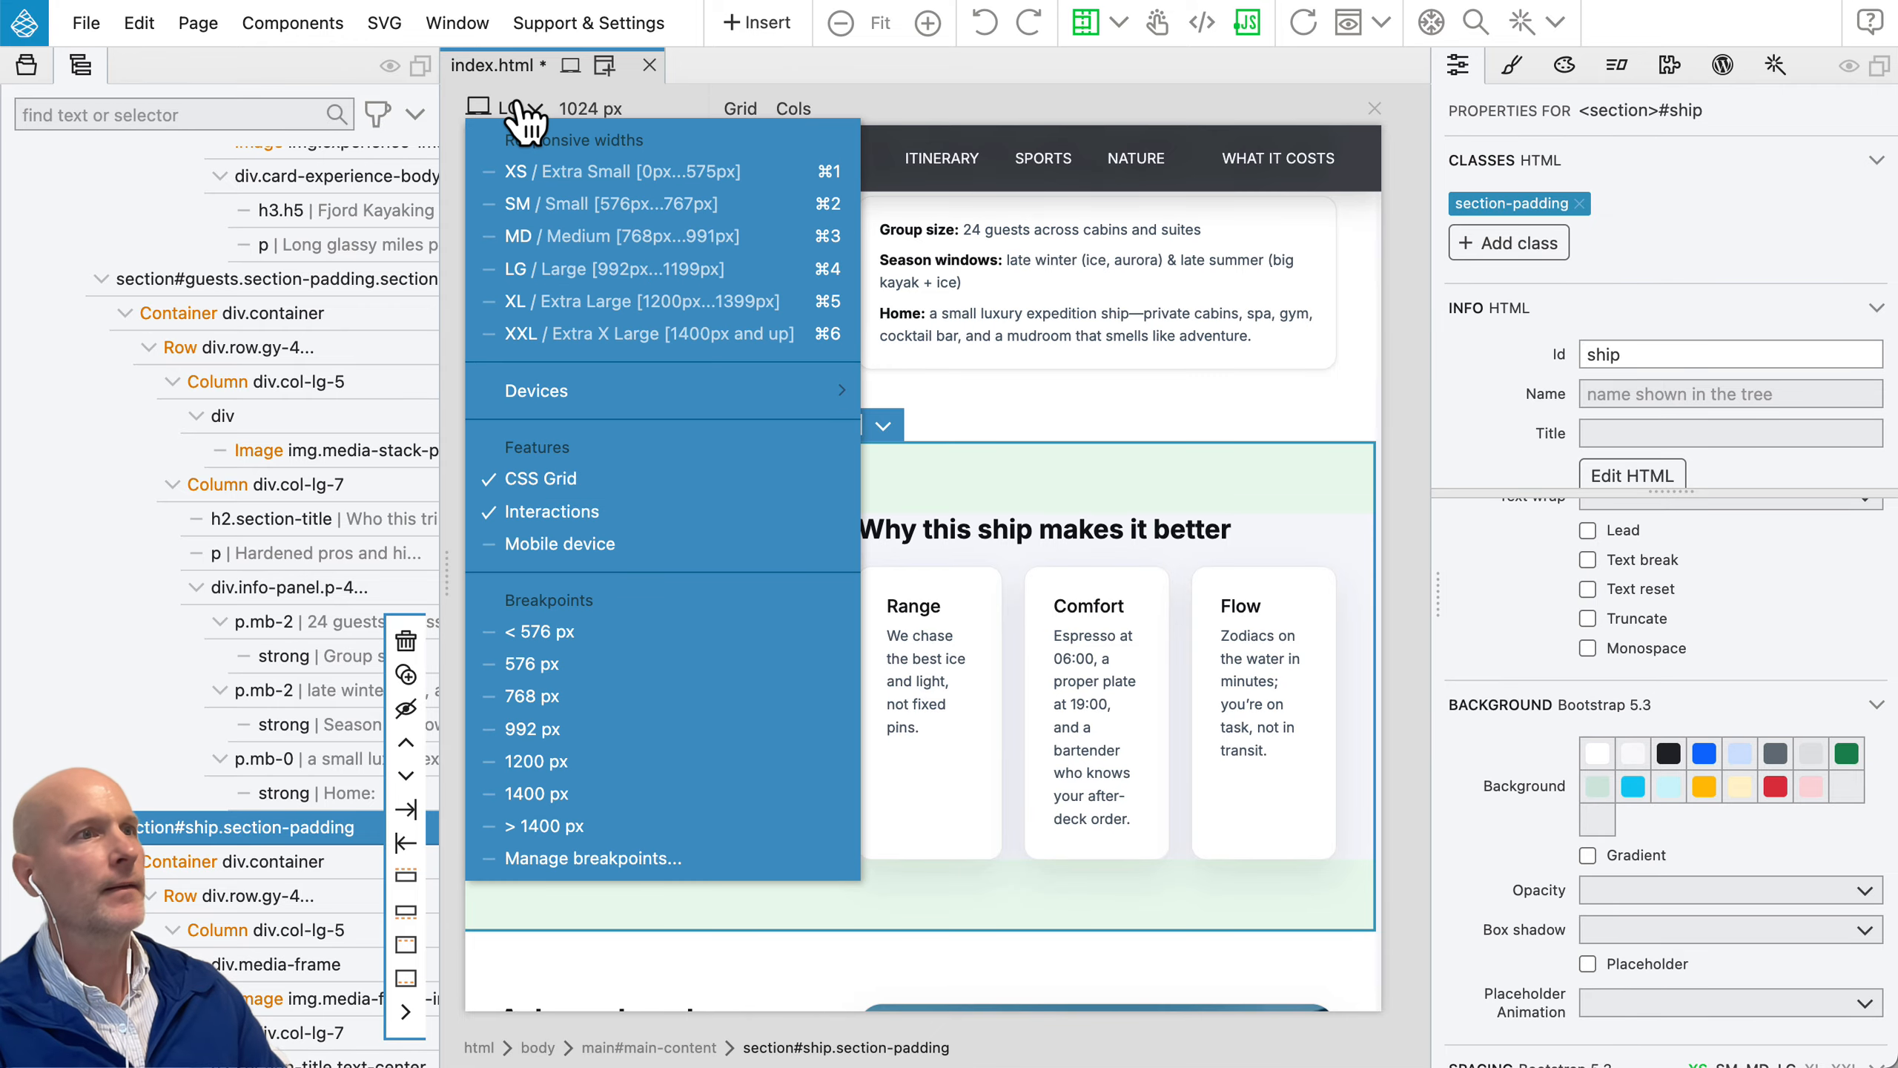
click(536, 203)
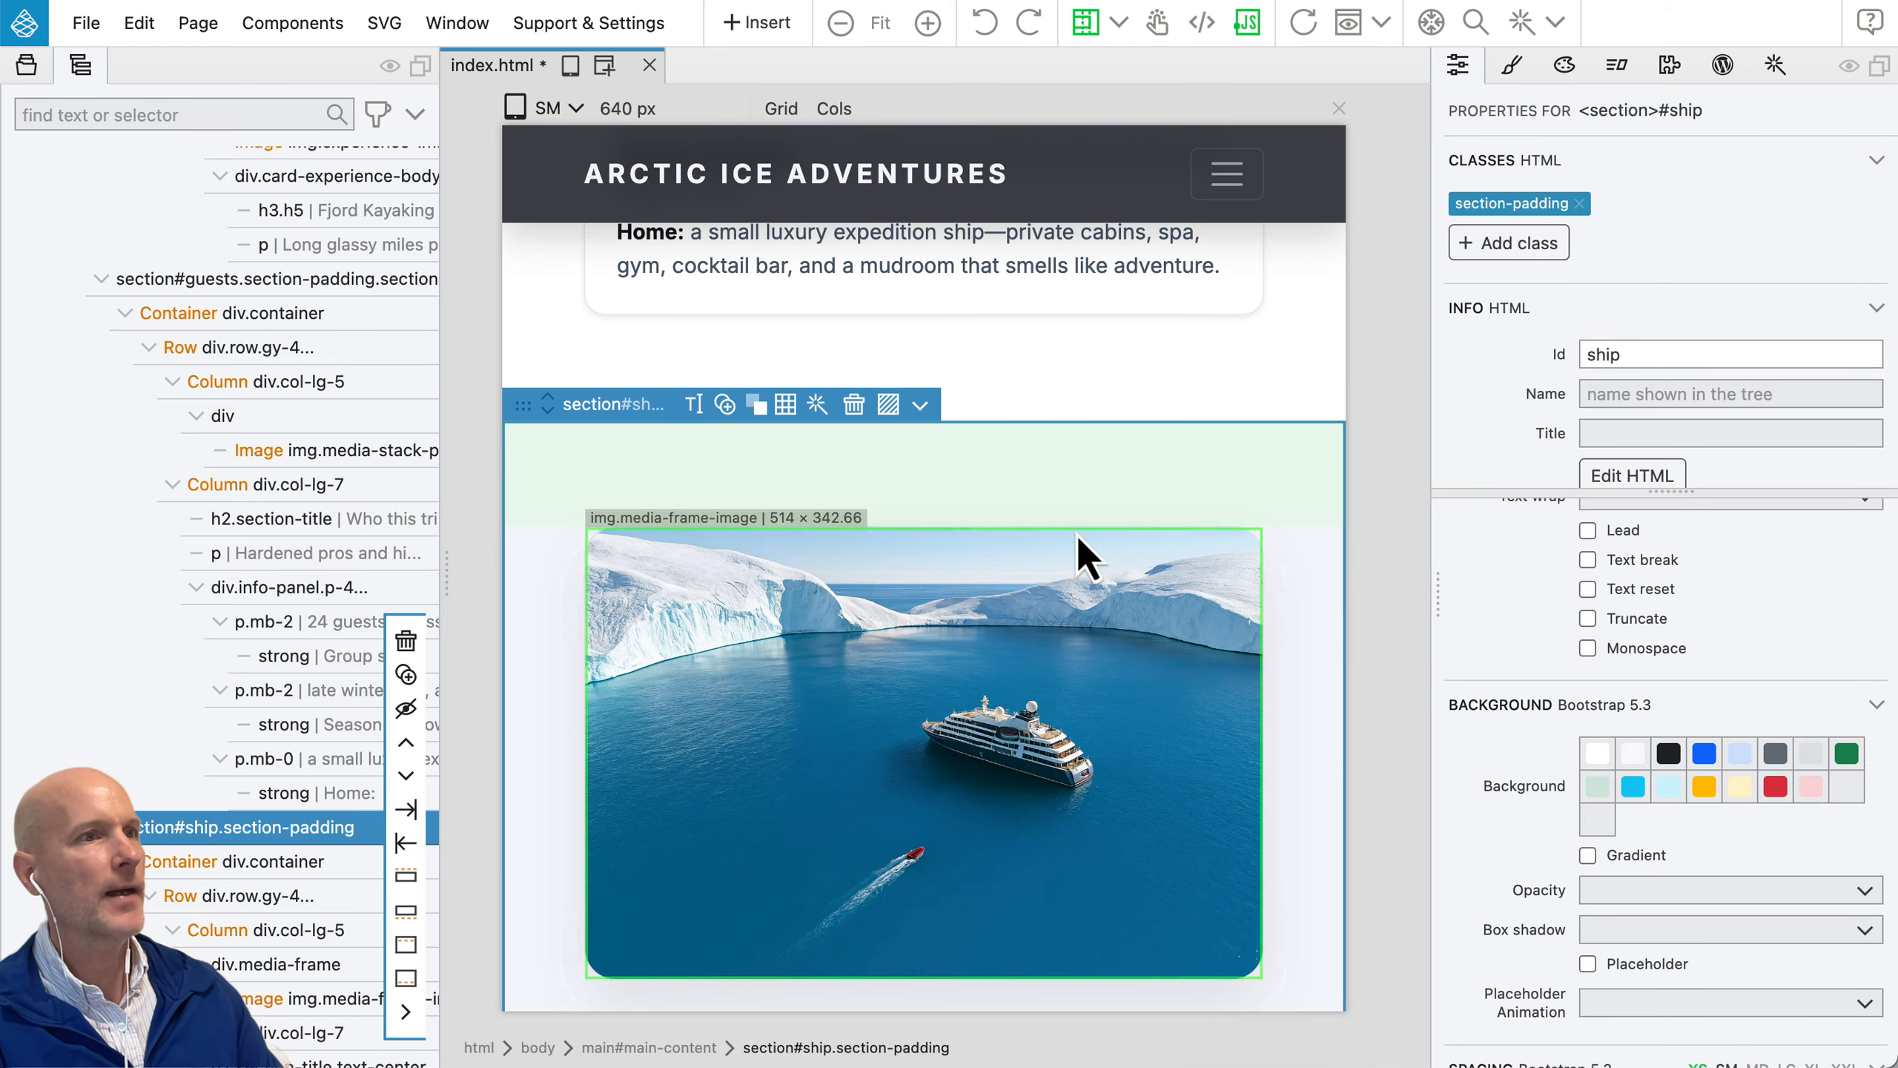
scroll(1079, 534, down, 5)
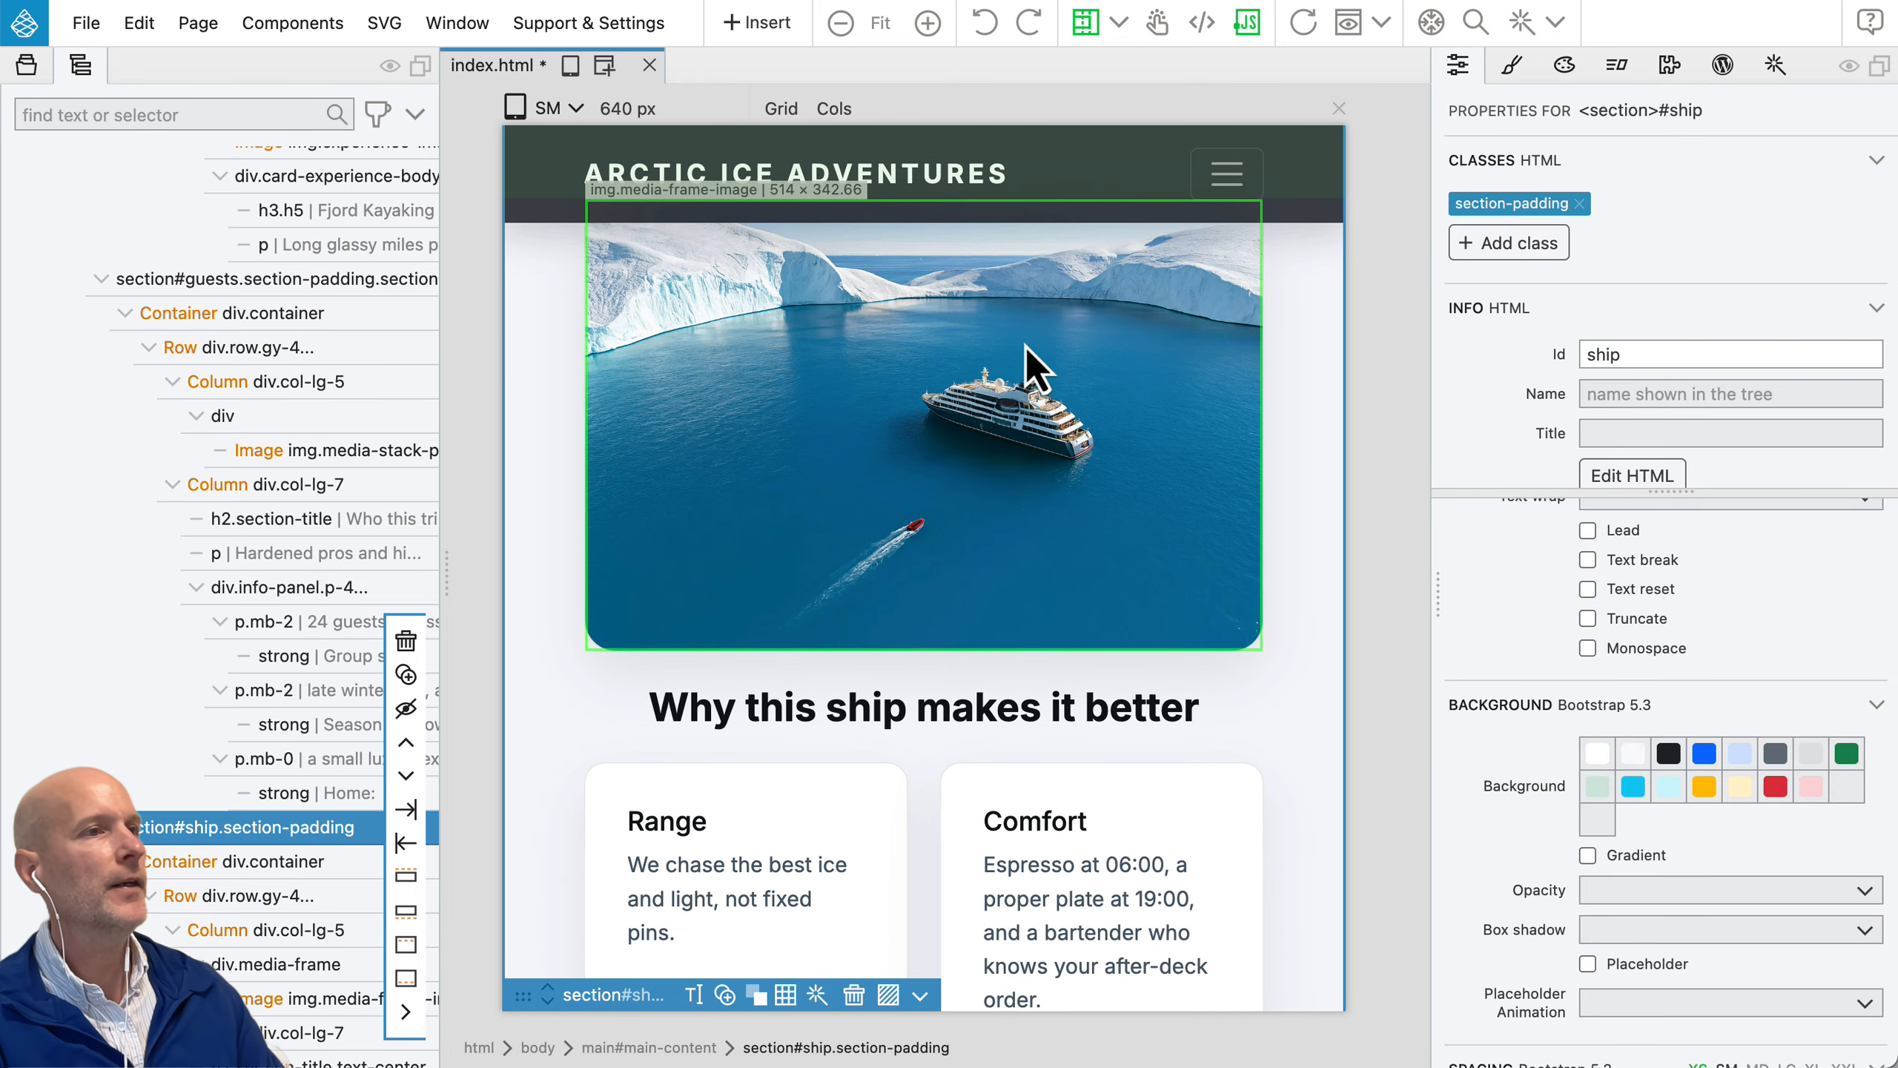
scroll(1035, 366, down, 15)
scroll(1025, 370, up, 10)
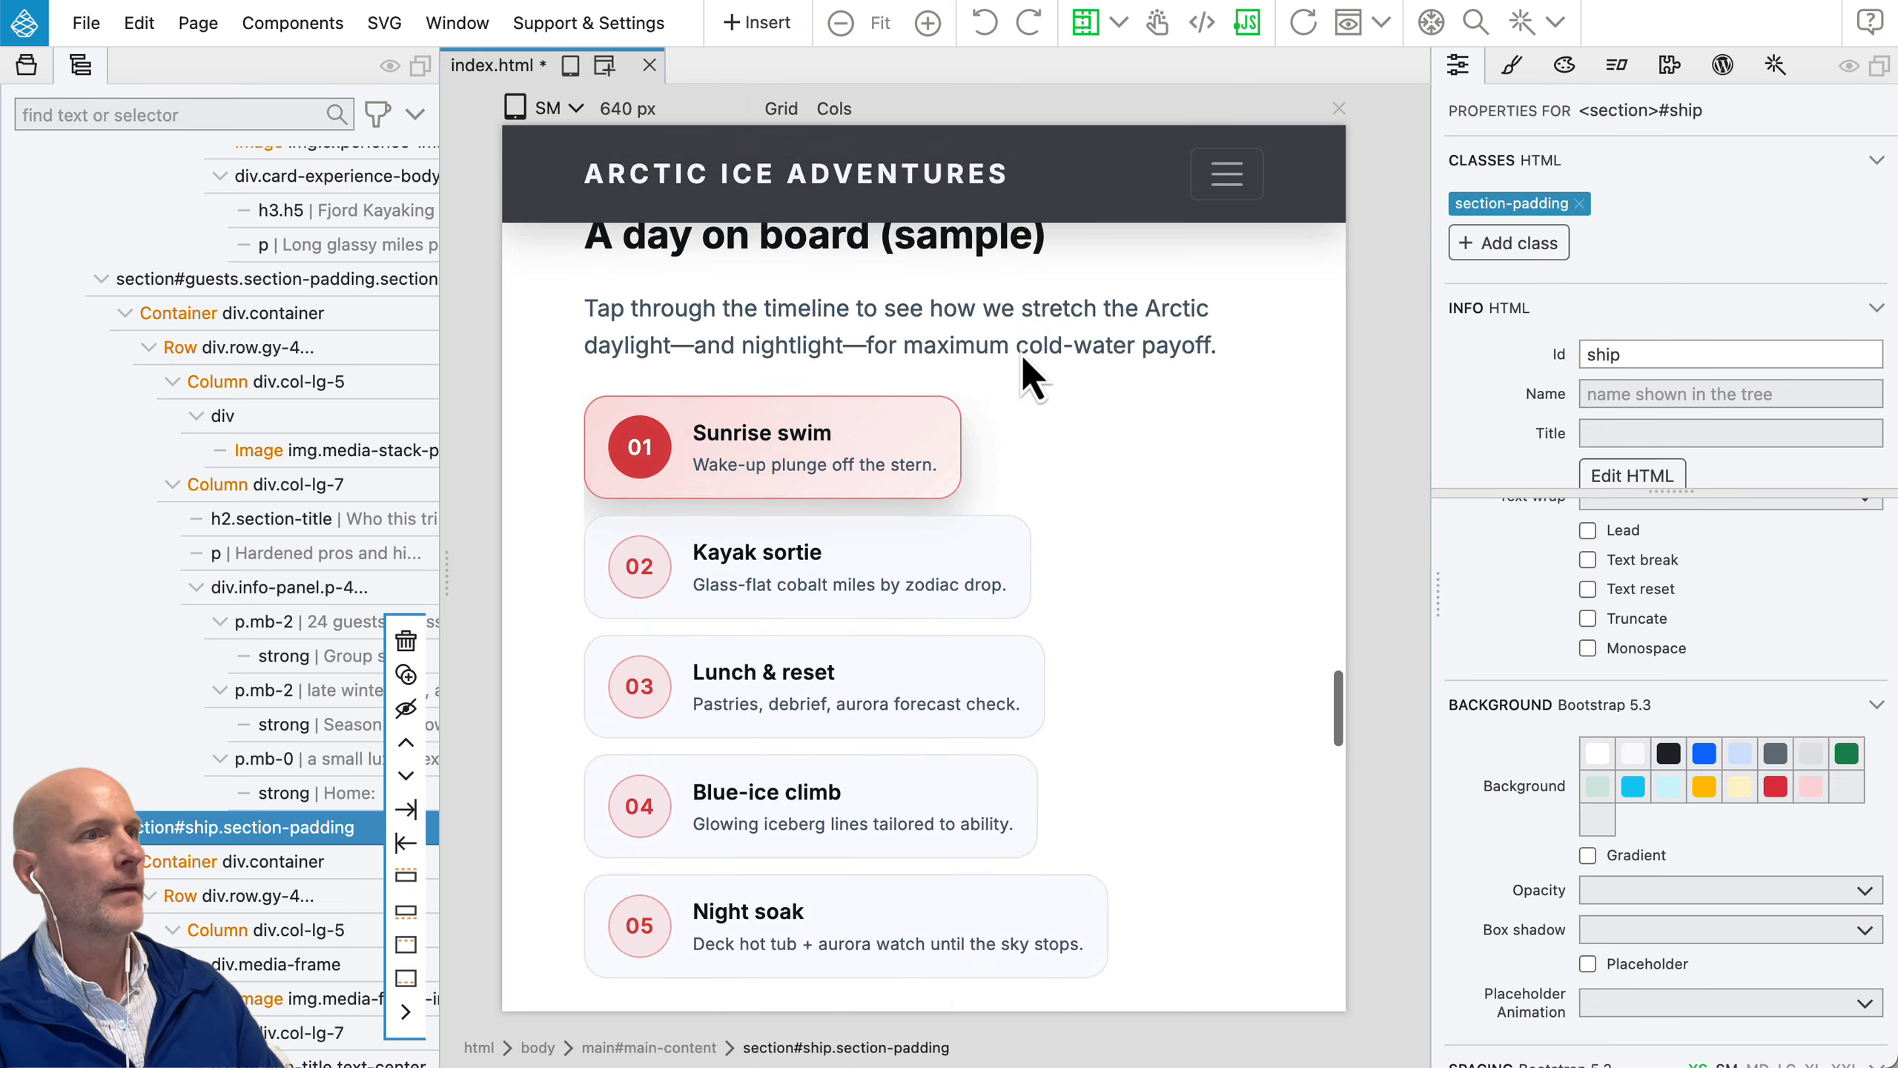
scroll(1021, 353, up, 1)
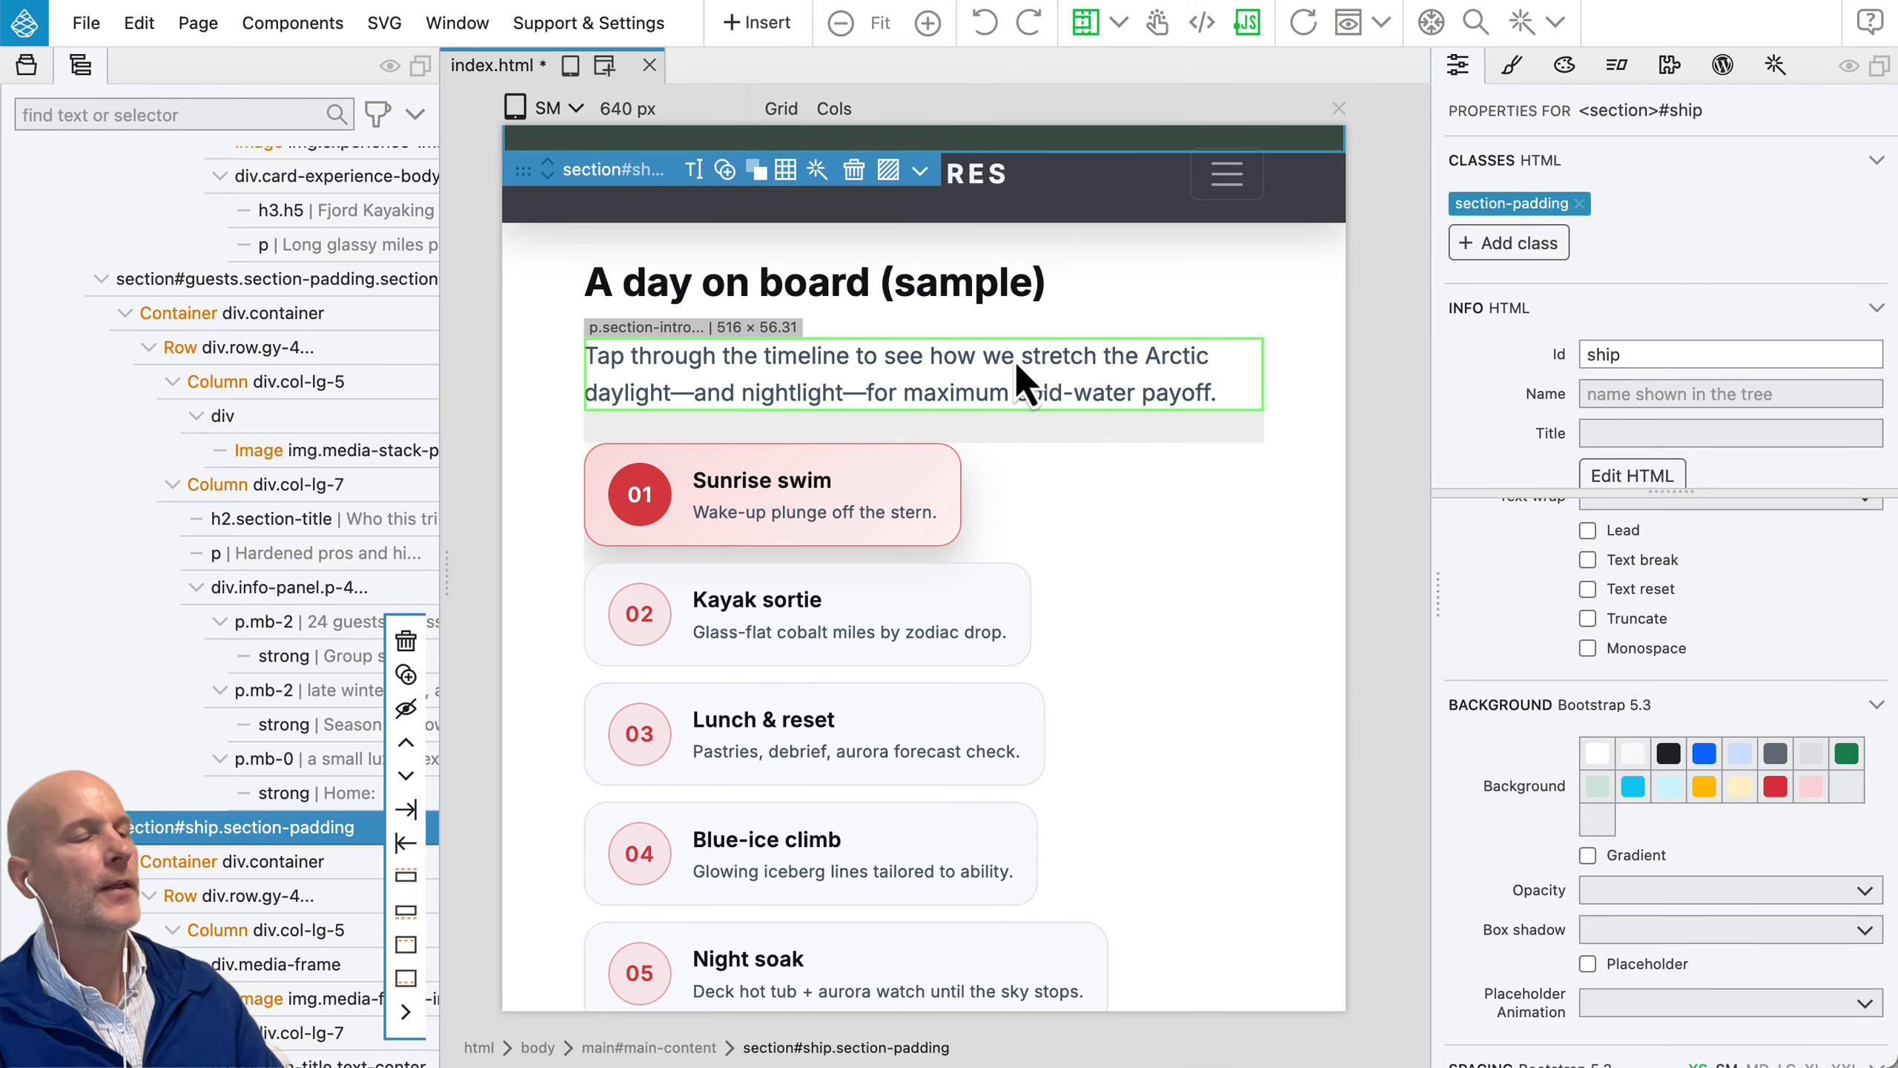
Step: Set the Bootstrap width of all five timeline buttons, from Sunrise swim to Night soak, to 100% in one edit
click(941, 479)
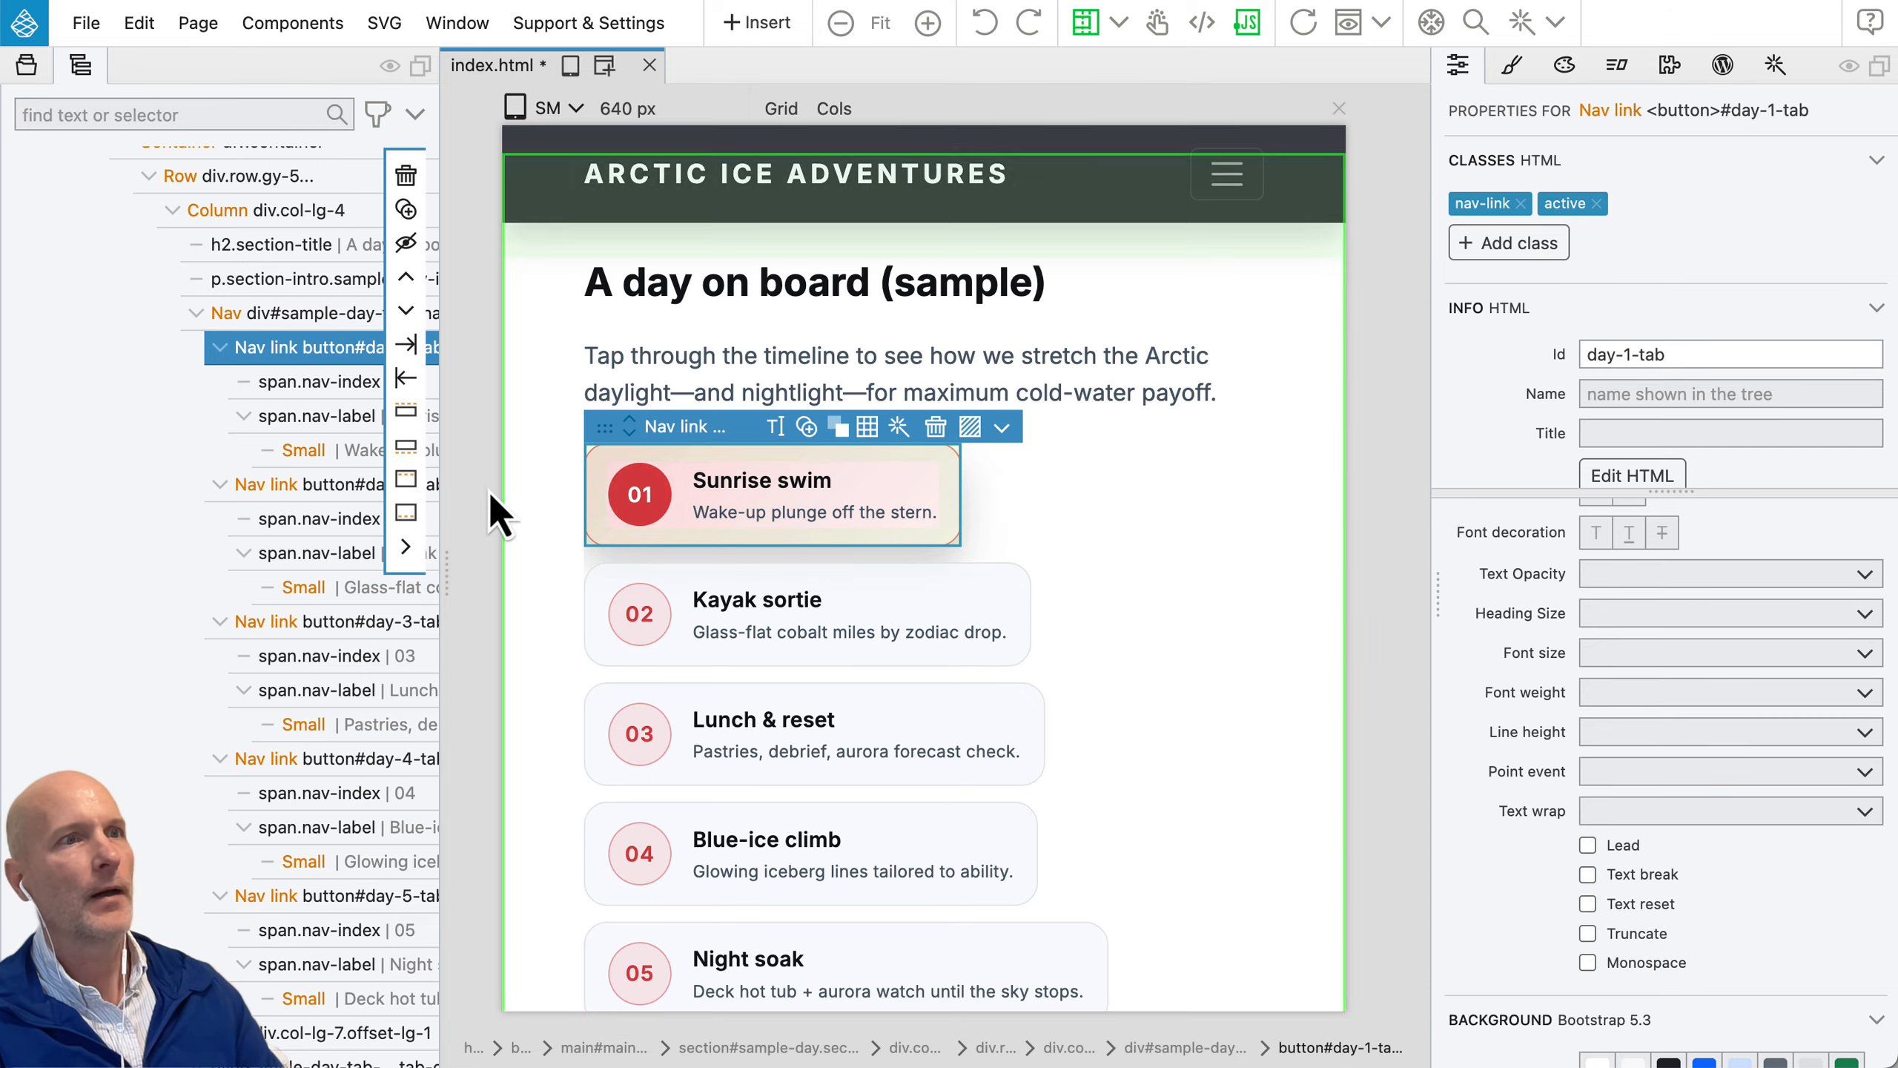
shift+click(294, 485)
shift+click(295, 624)
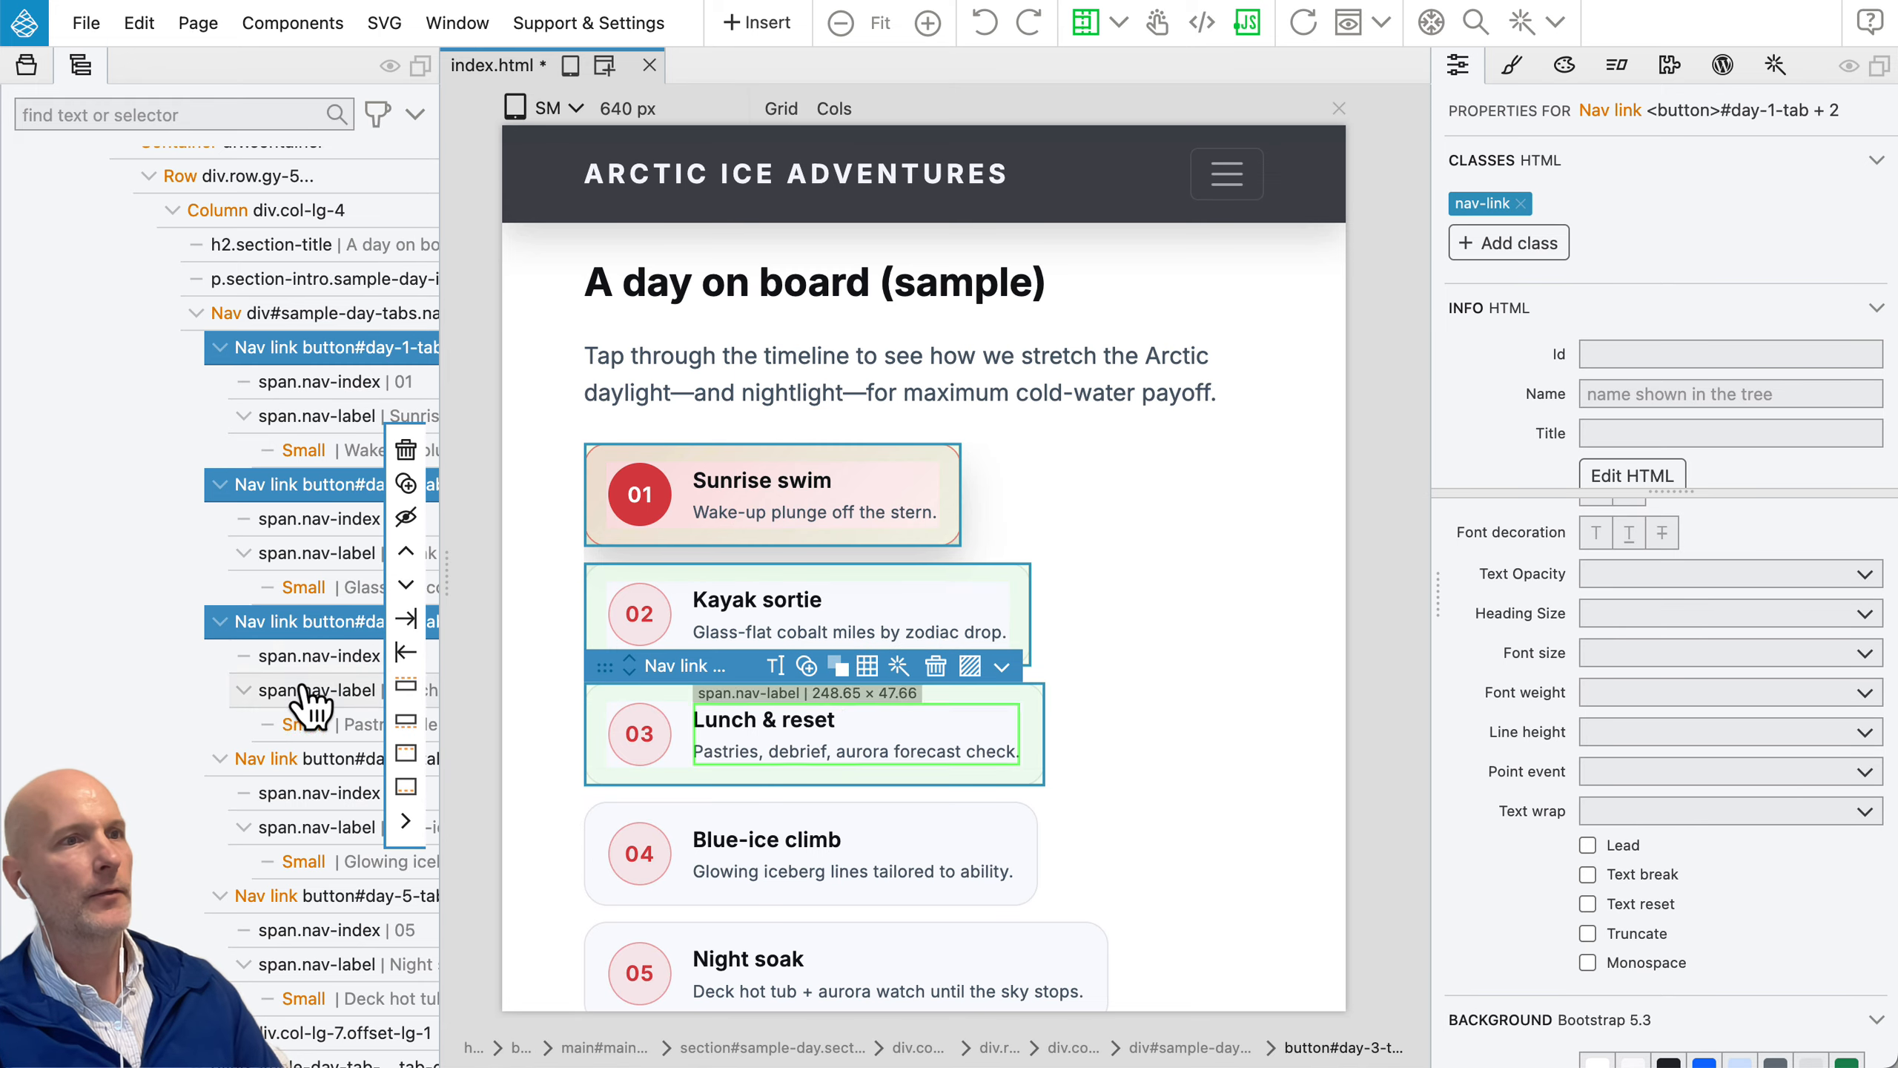
shift+click(292, 760)
shift+click(333, 896)
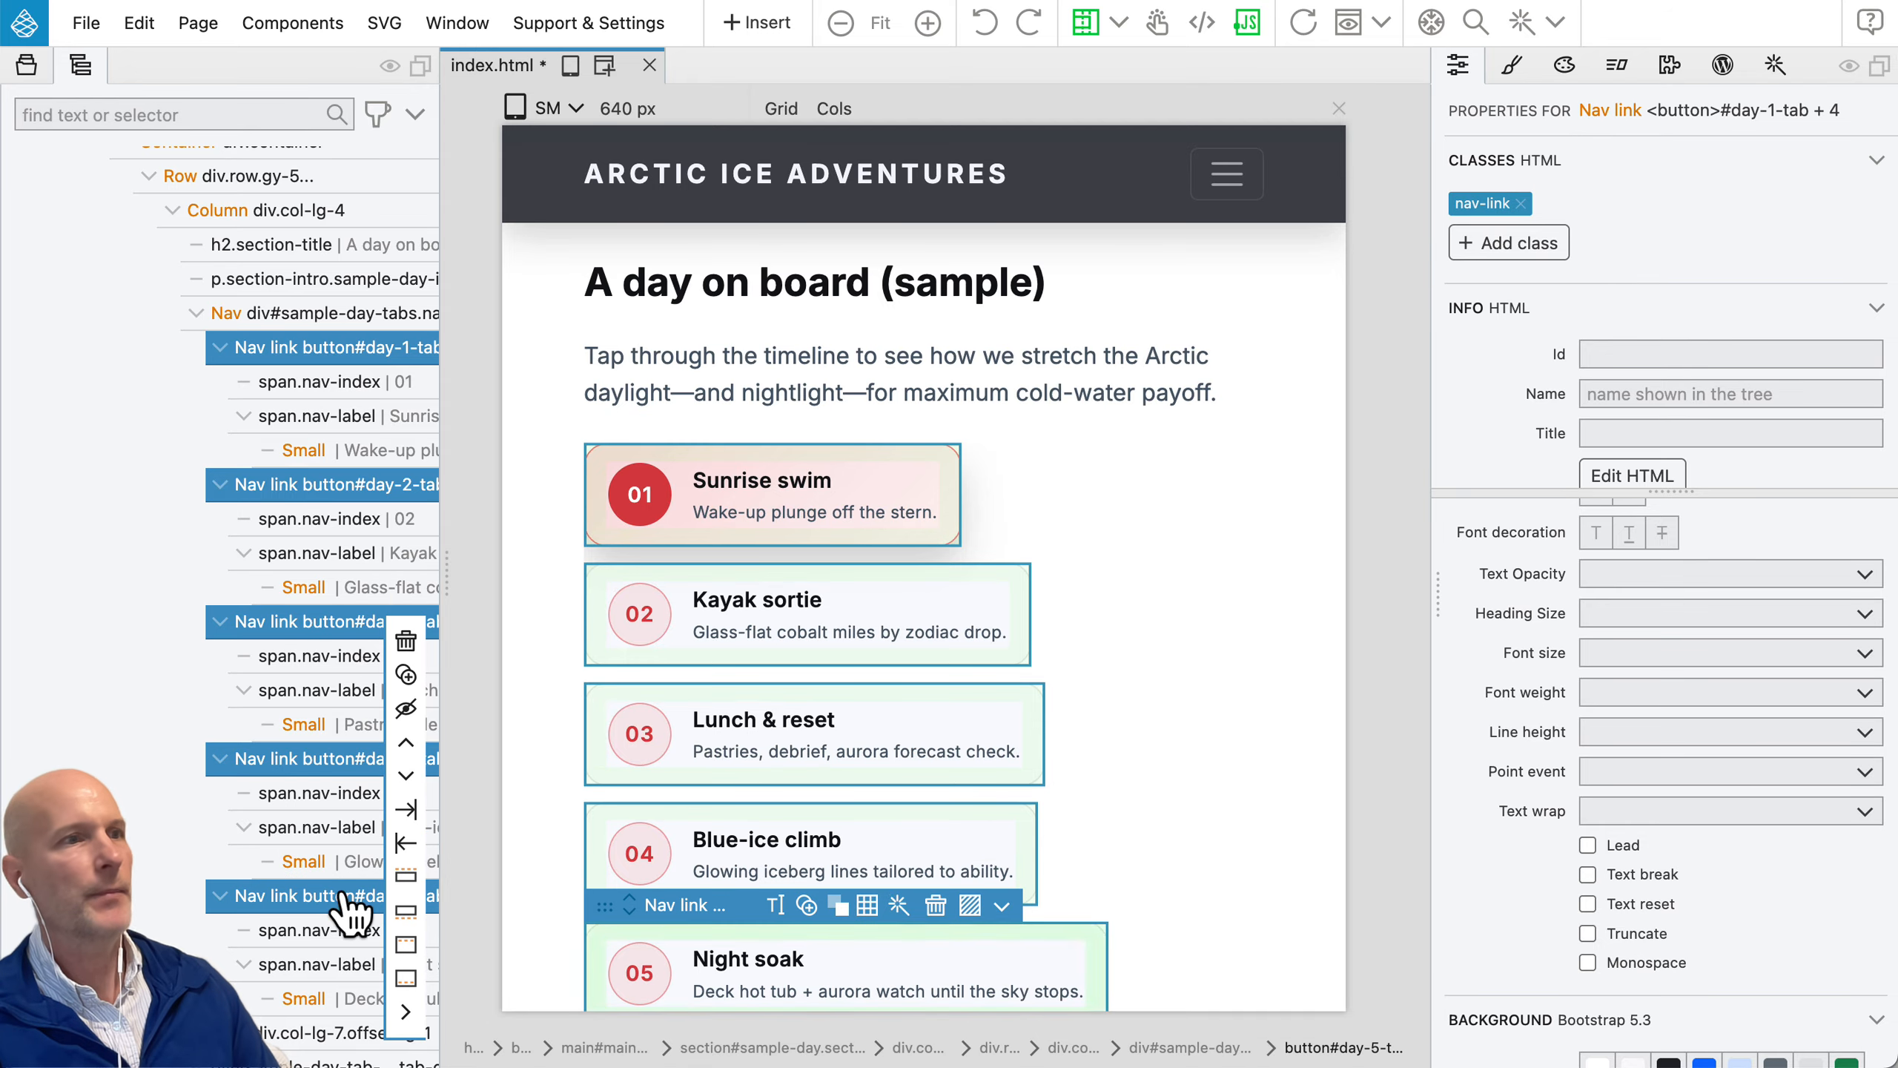
scroll(972, 774, down, 4)
scroll(974, 772, up, 2)
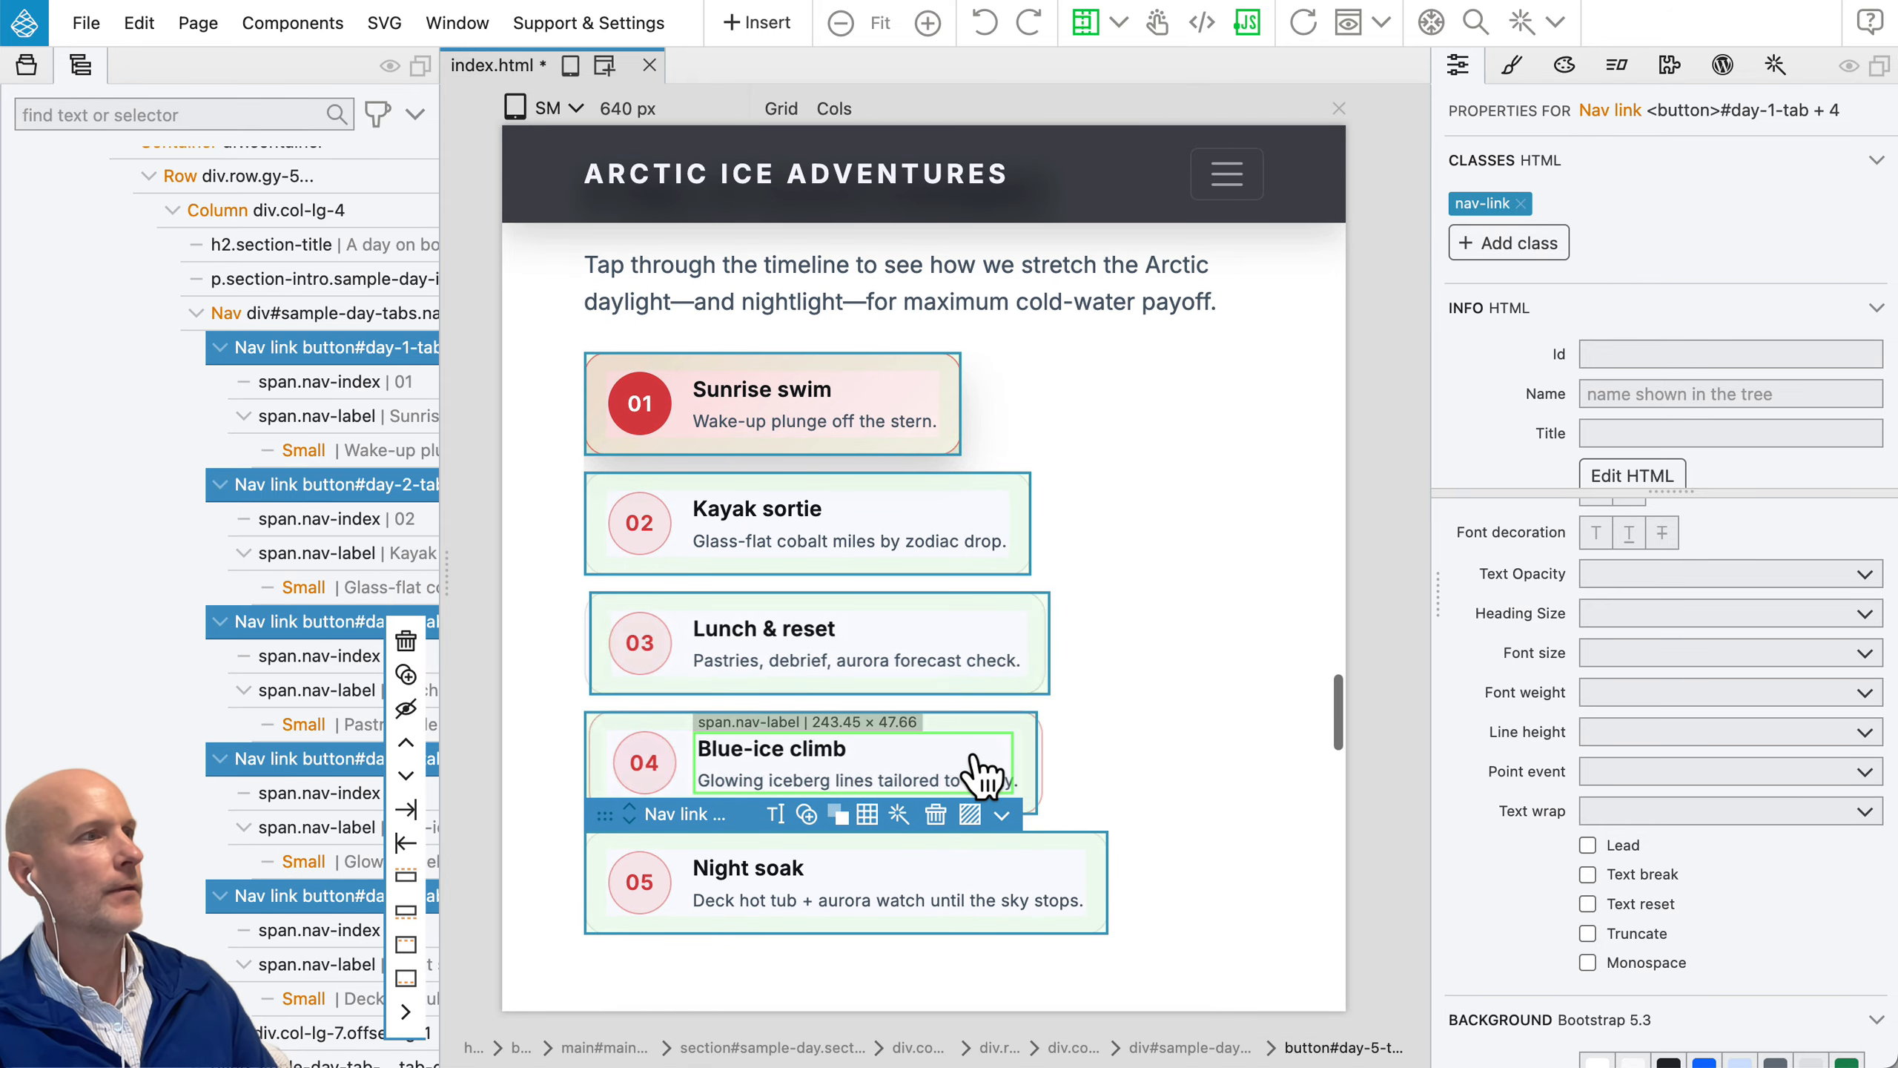
scroll(1518, 764, up, 3)
scroll(1518, 763, down, 8)
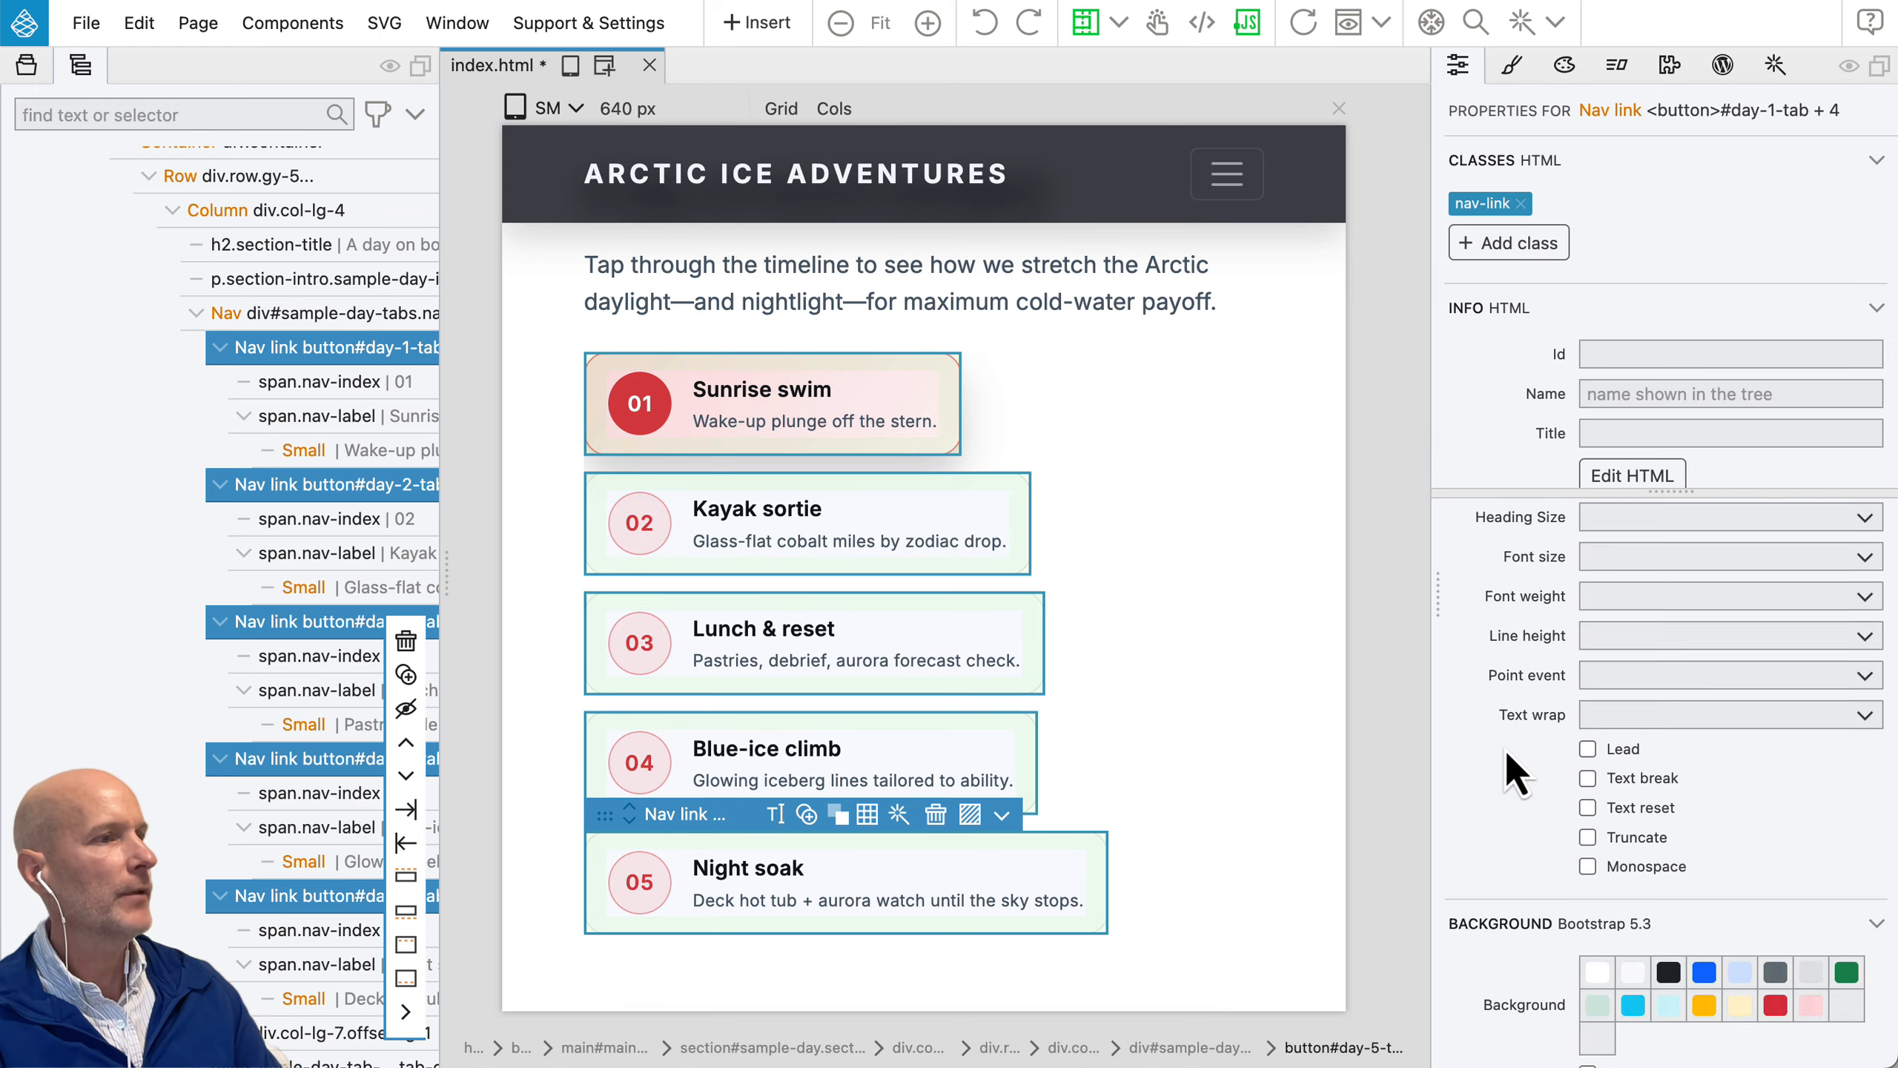
scroll(1505, 749, down, 8)
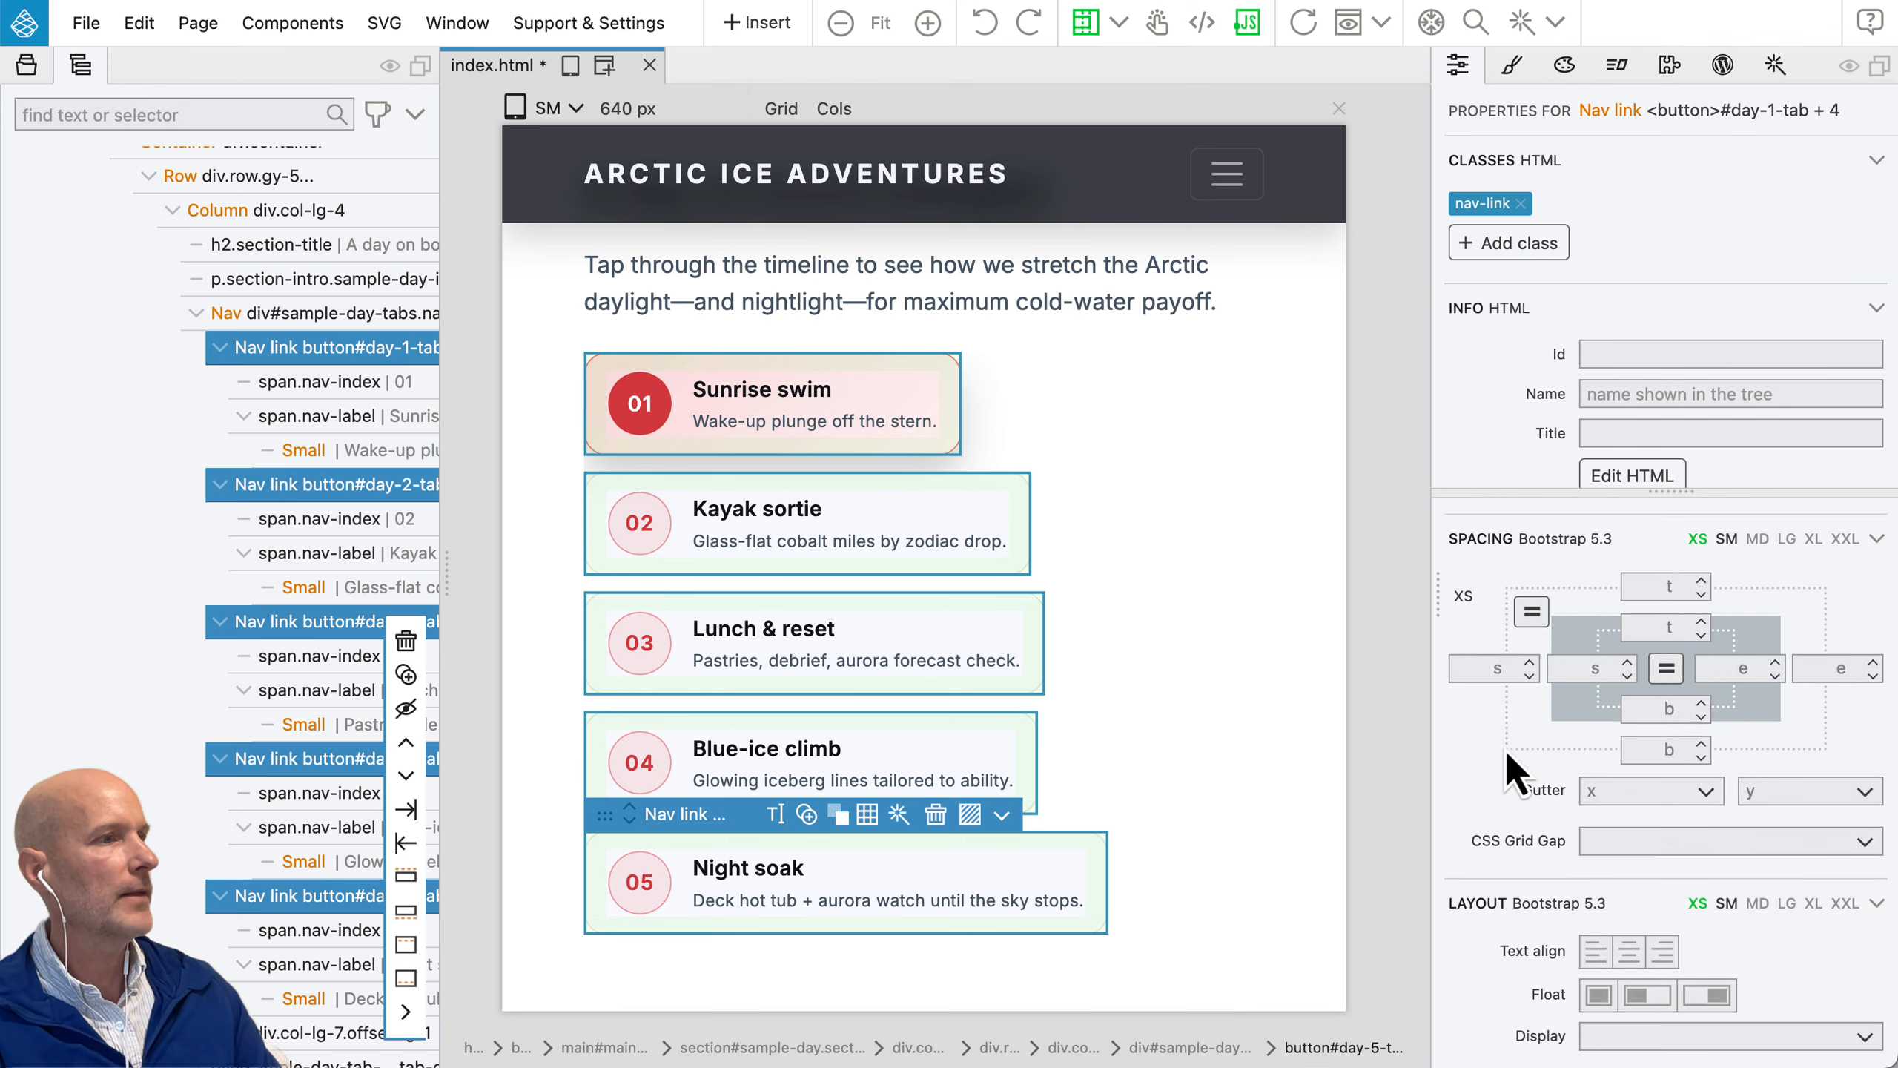
scroll(1505, 749, down, 2)
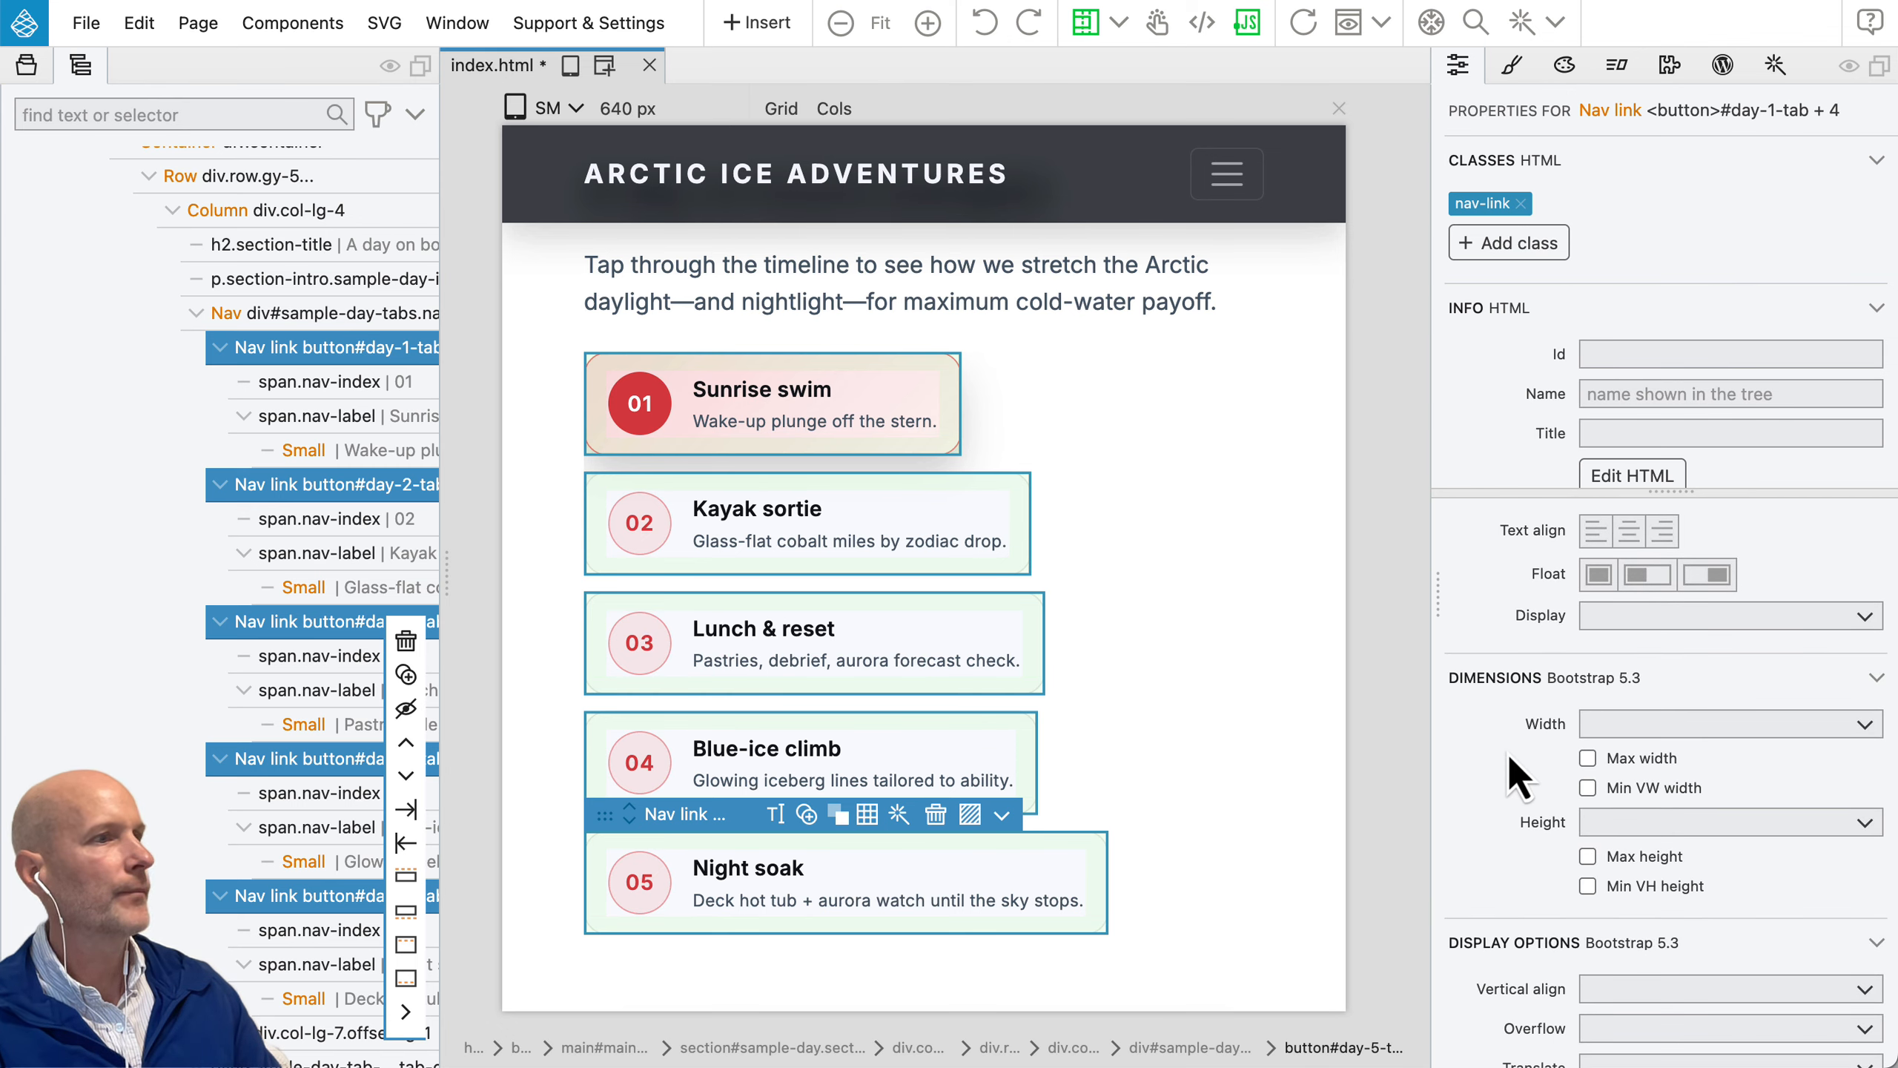
click(1640, 729)
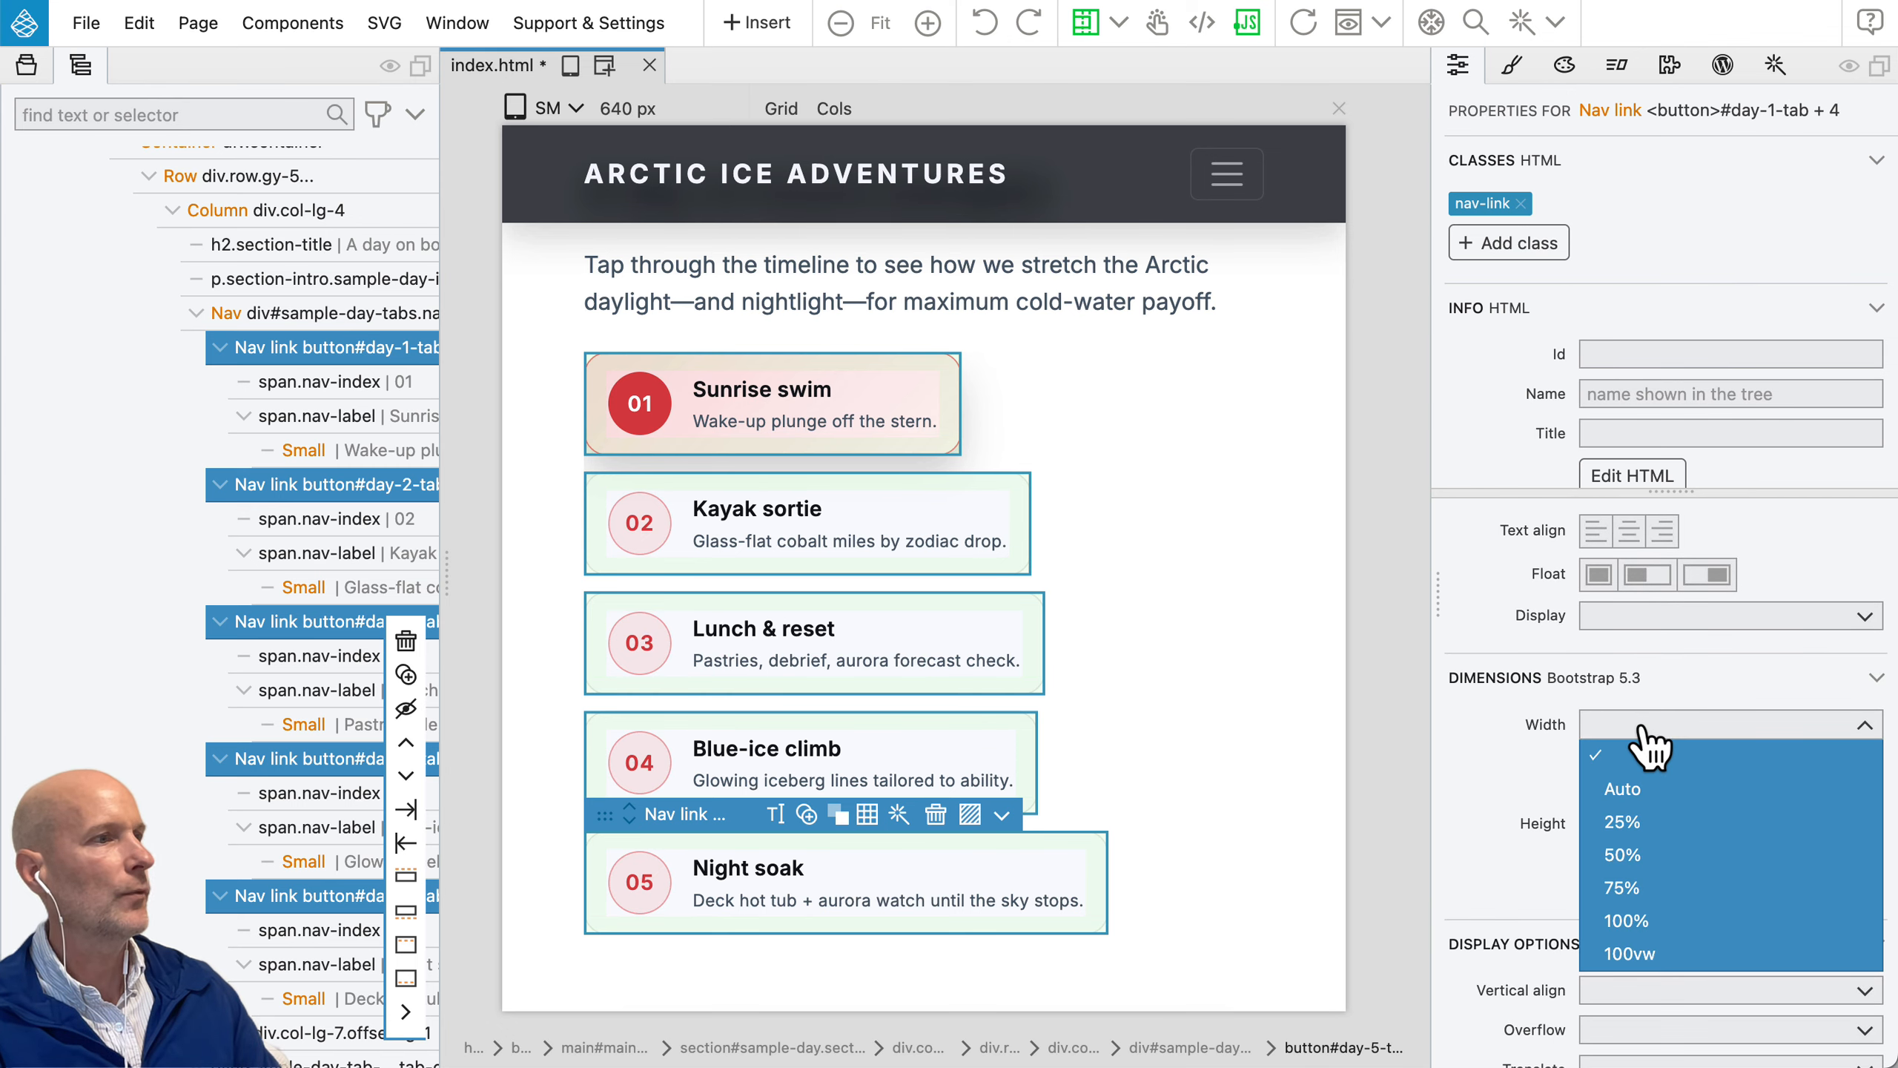
click(1634, 921)
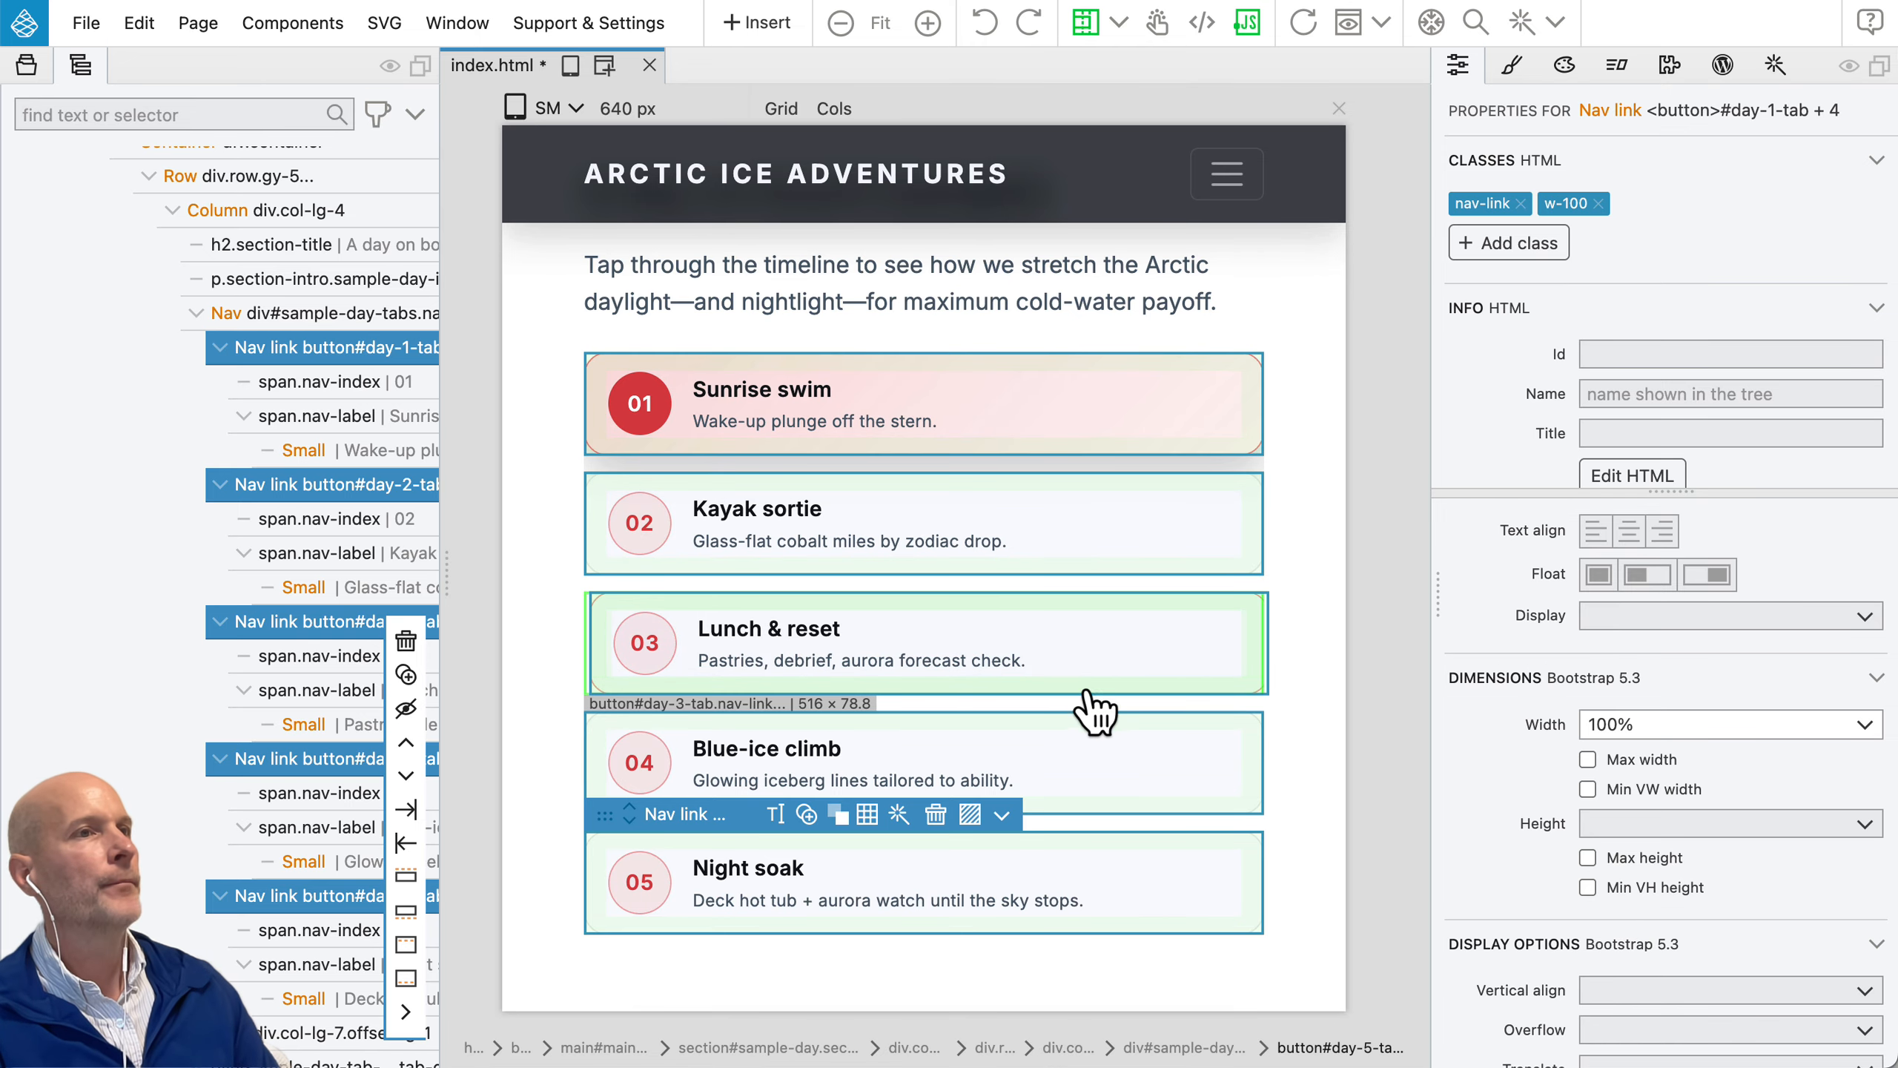
Step: Add a second page view beside the first, set the first one to the LG / Large width, and collapse the element tree
click(604, 66)
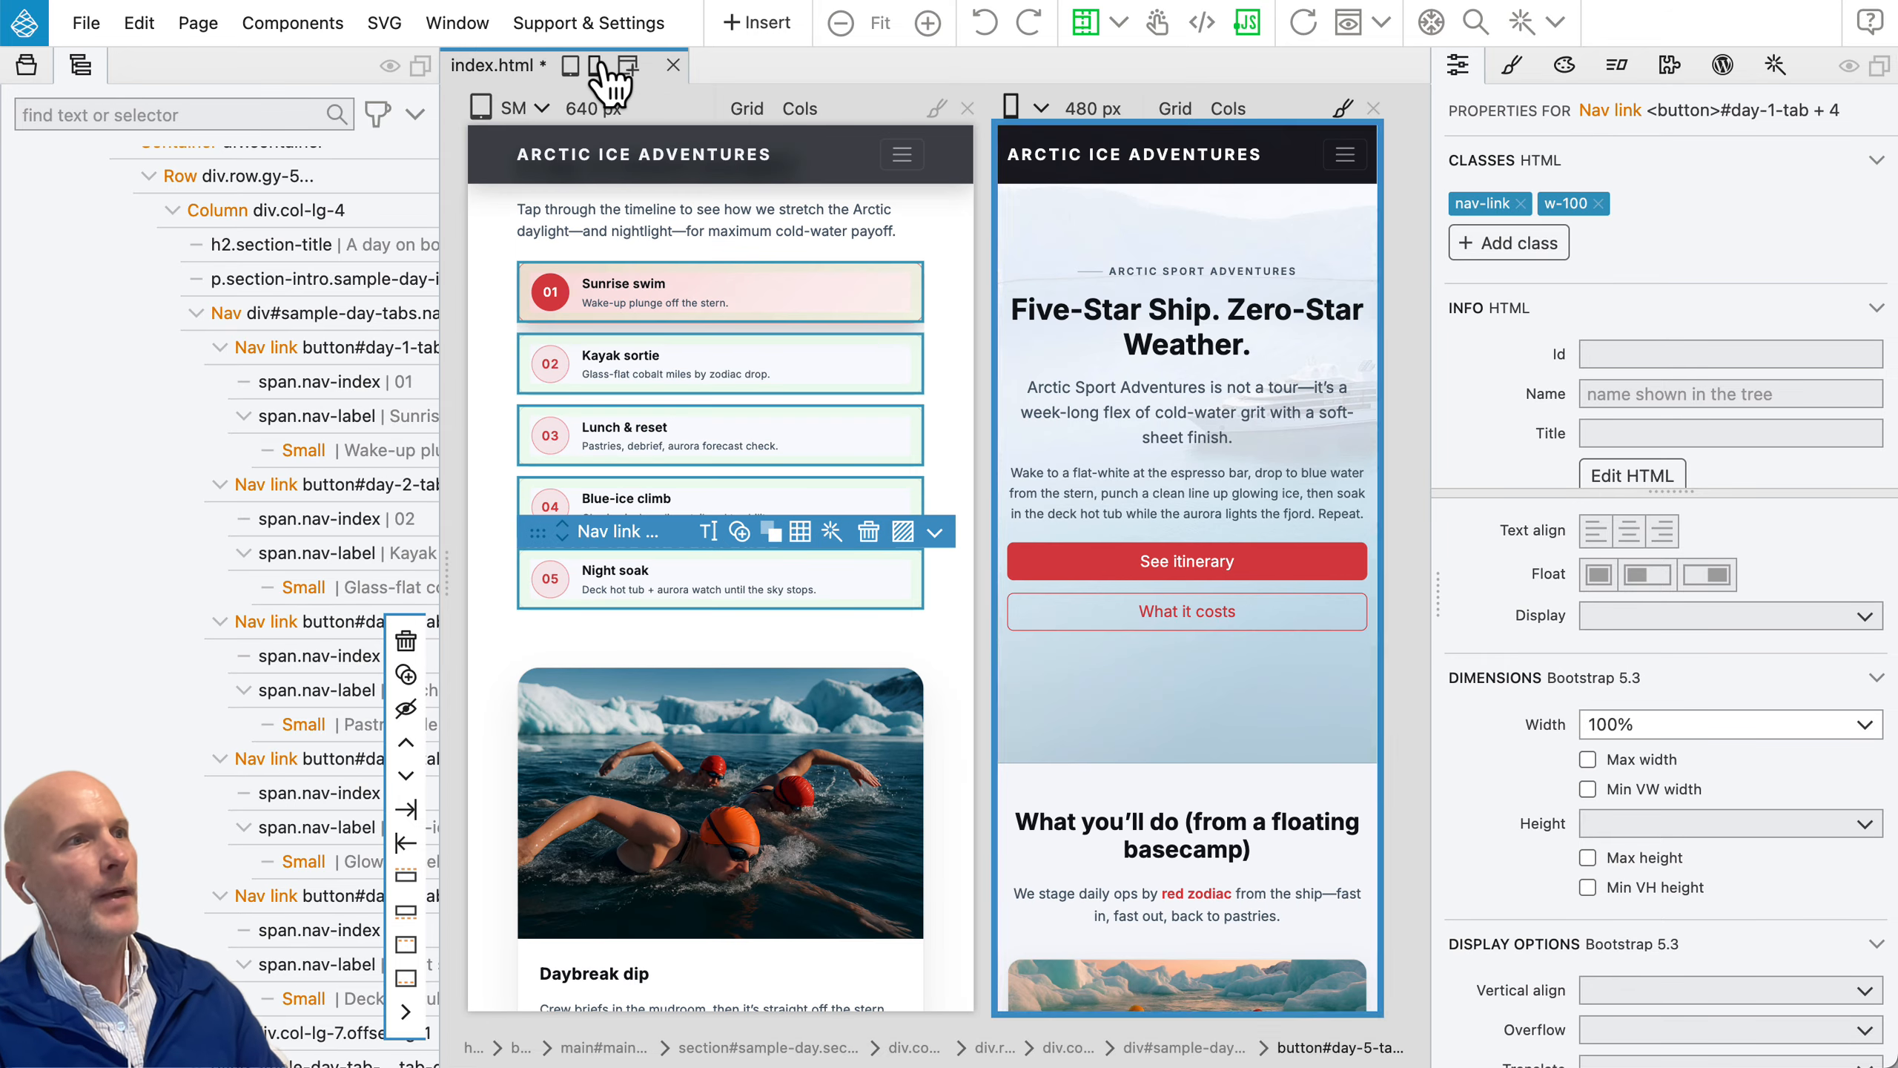
click(515, 108)
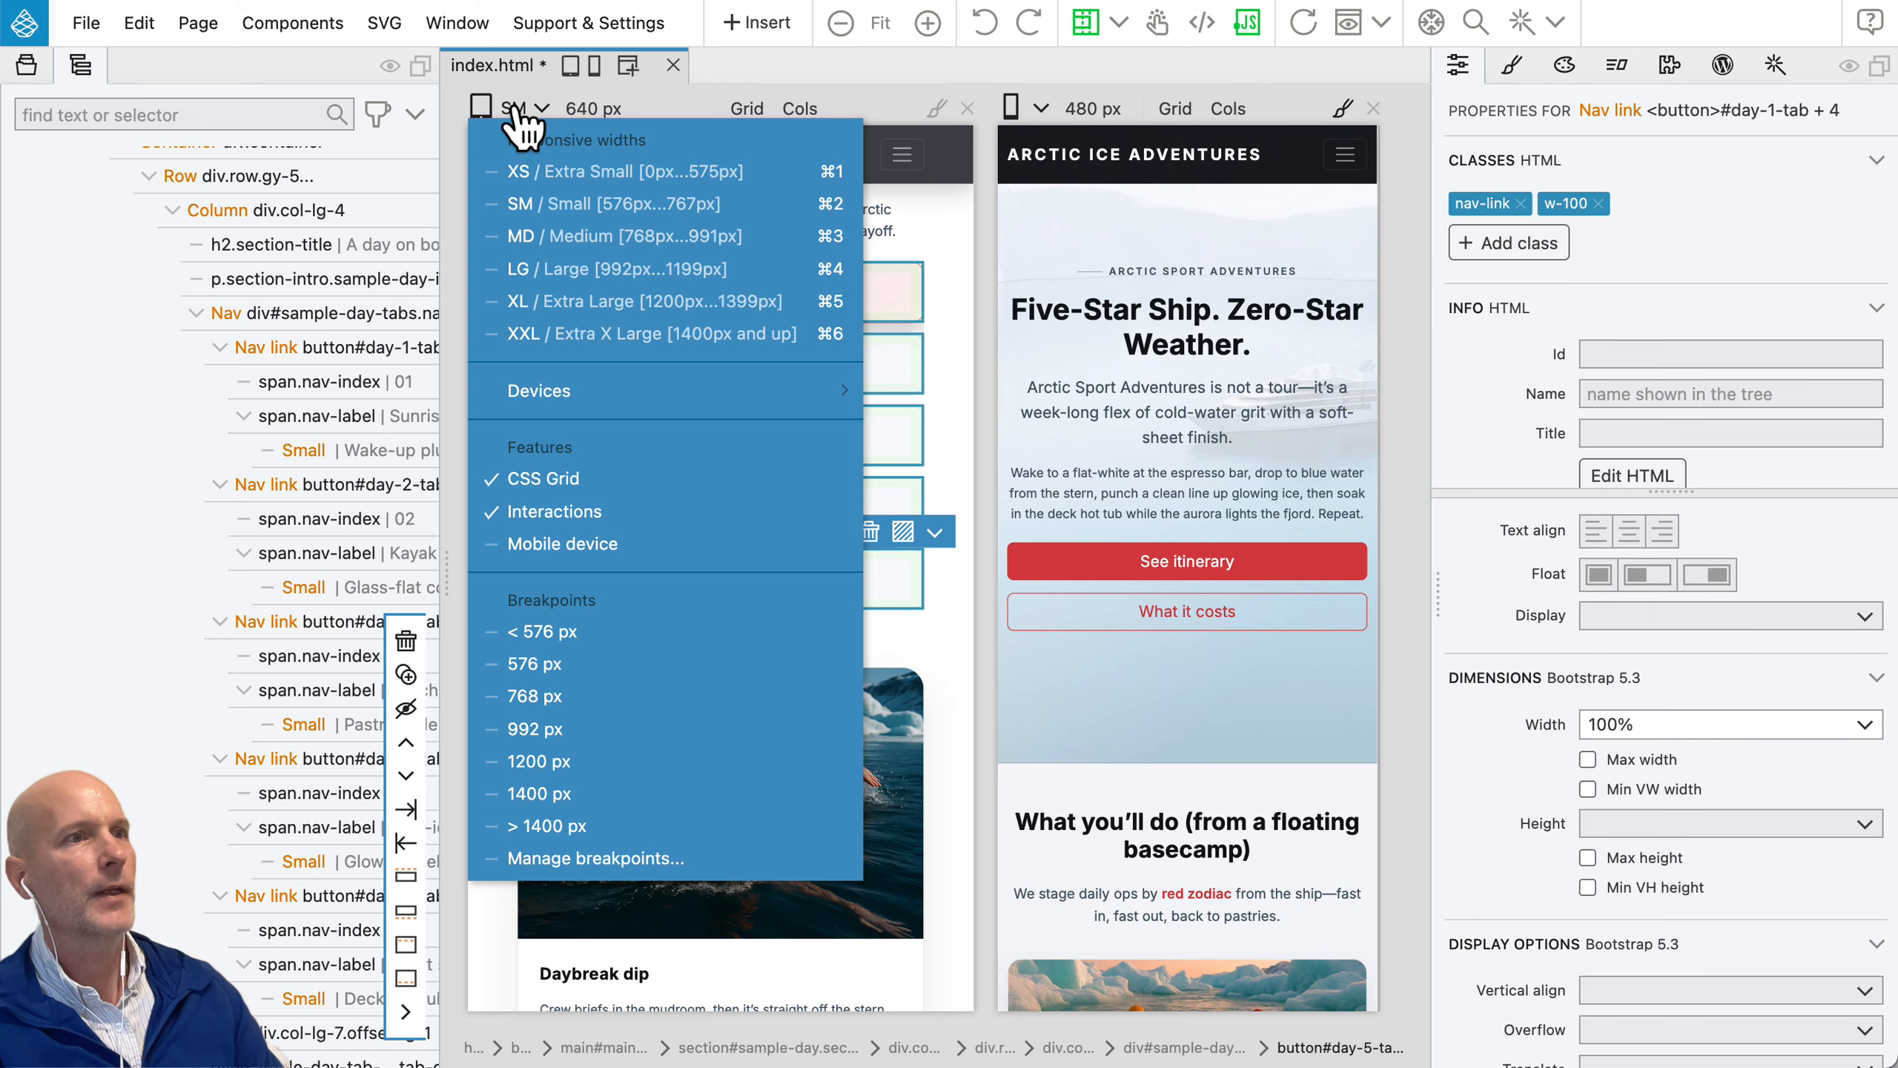
click(540, 269)
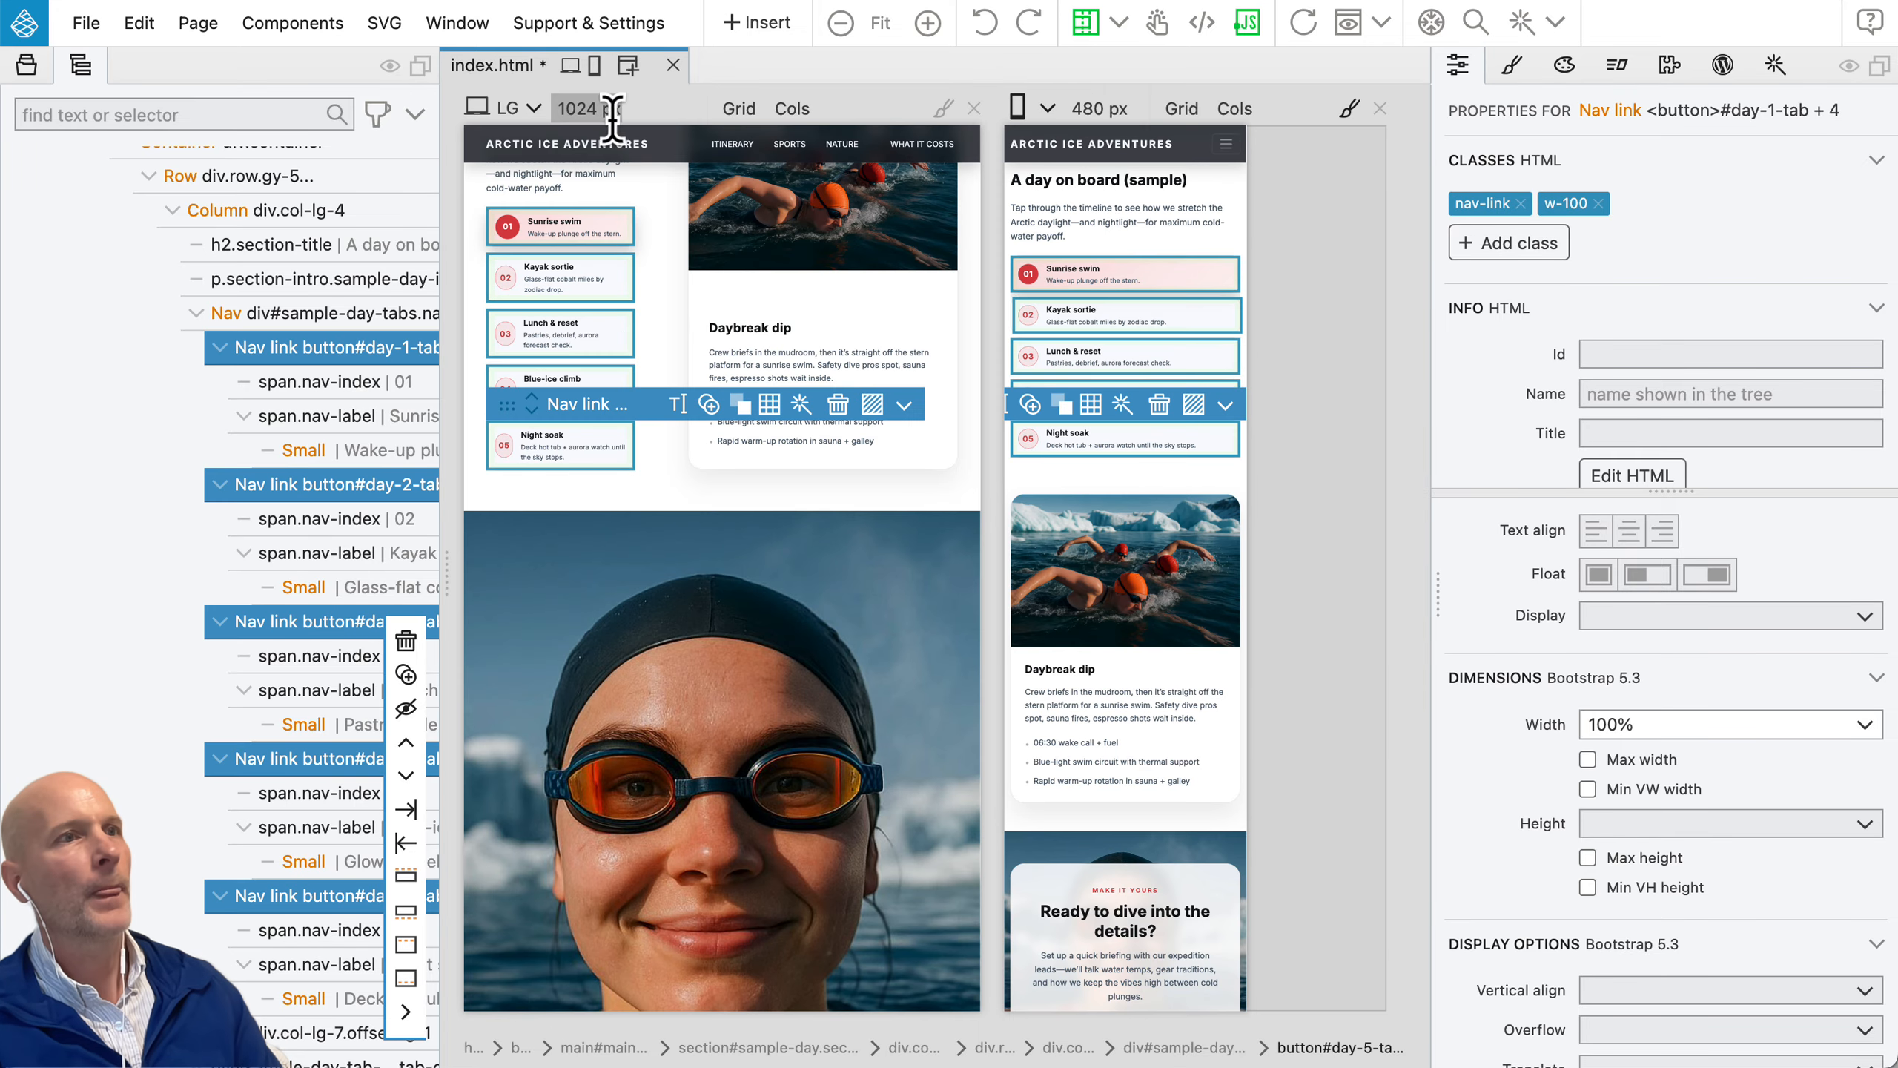
double_click(80, 68)
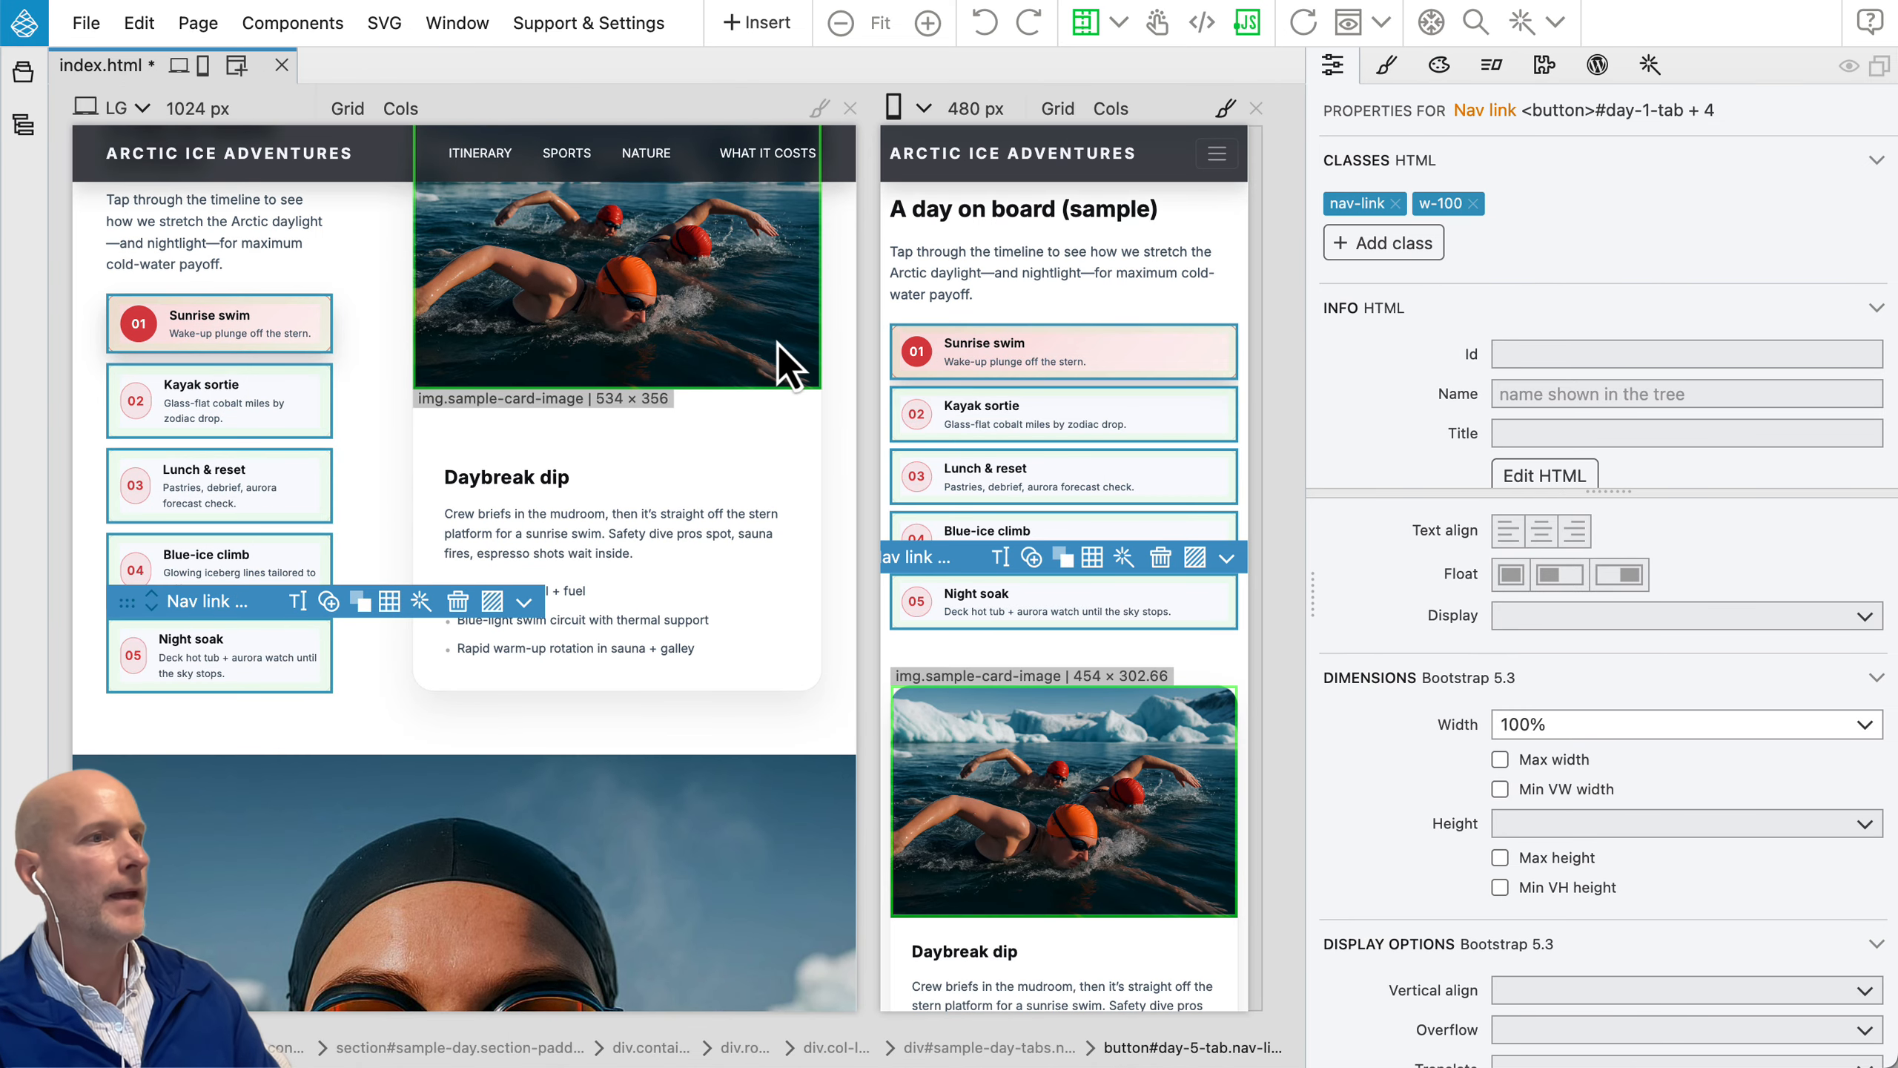
Step: Compare the "Ready to dive into the details?" section with its swimmer background in the LG and 480 px page views
scroll(782, 341, down, 5)
click(756, 591)
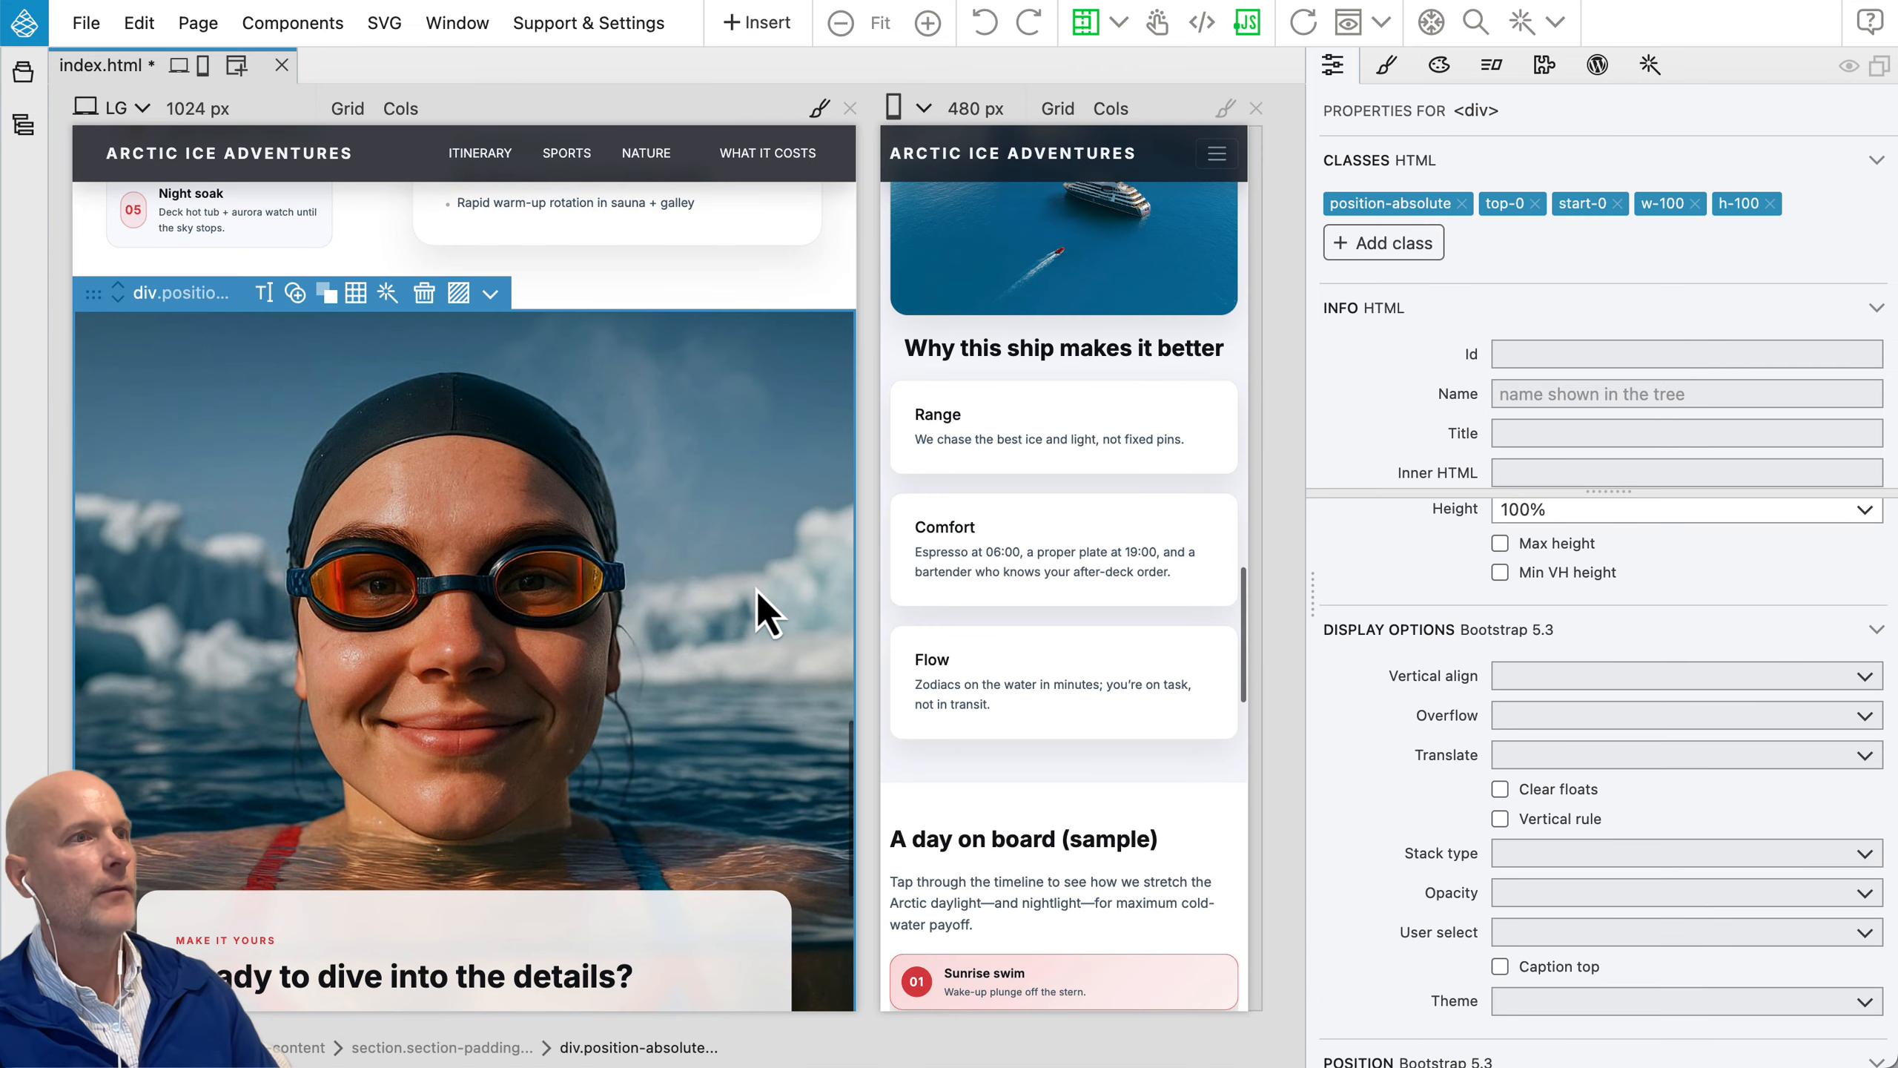
scroll(1158, 618, down, 10)
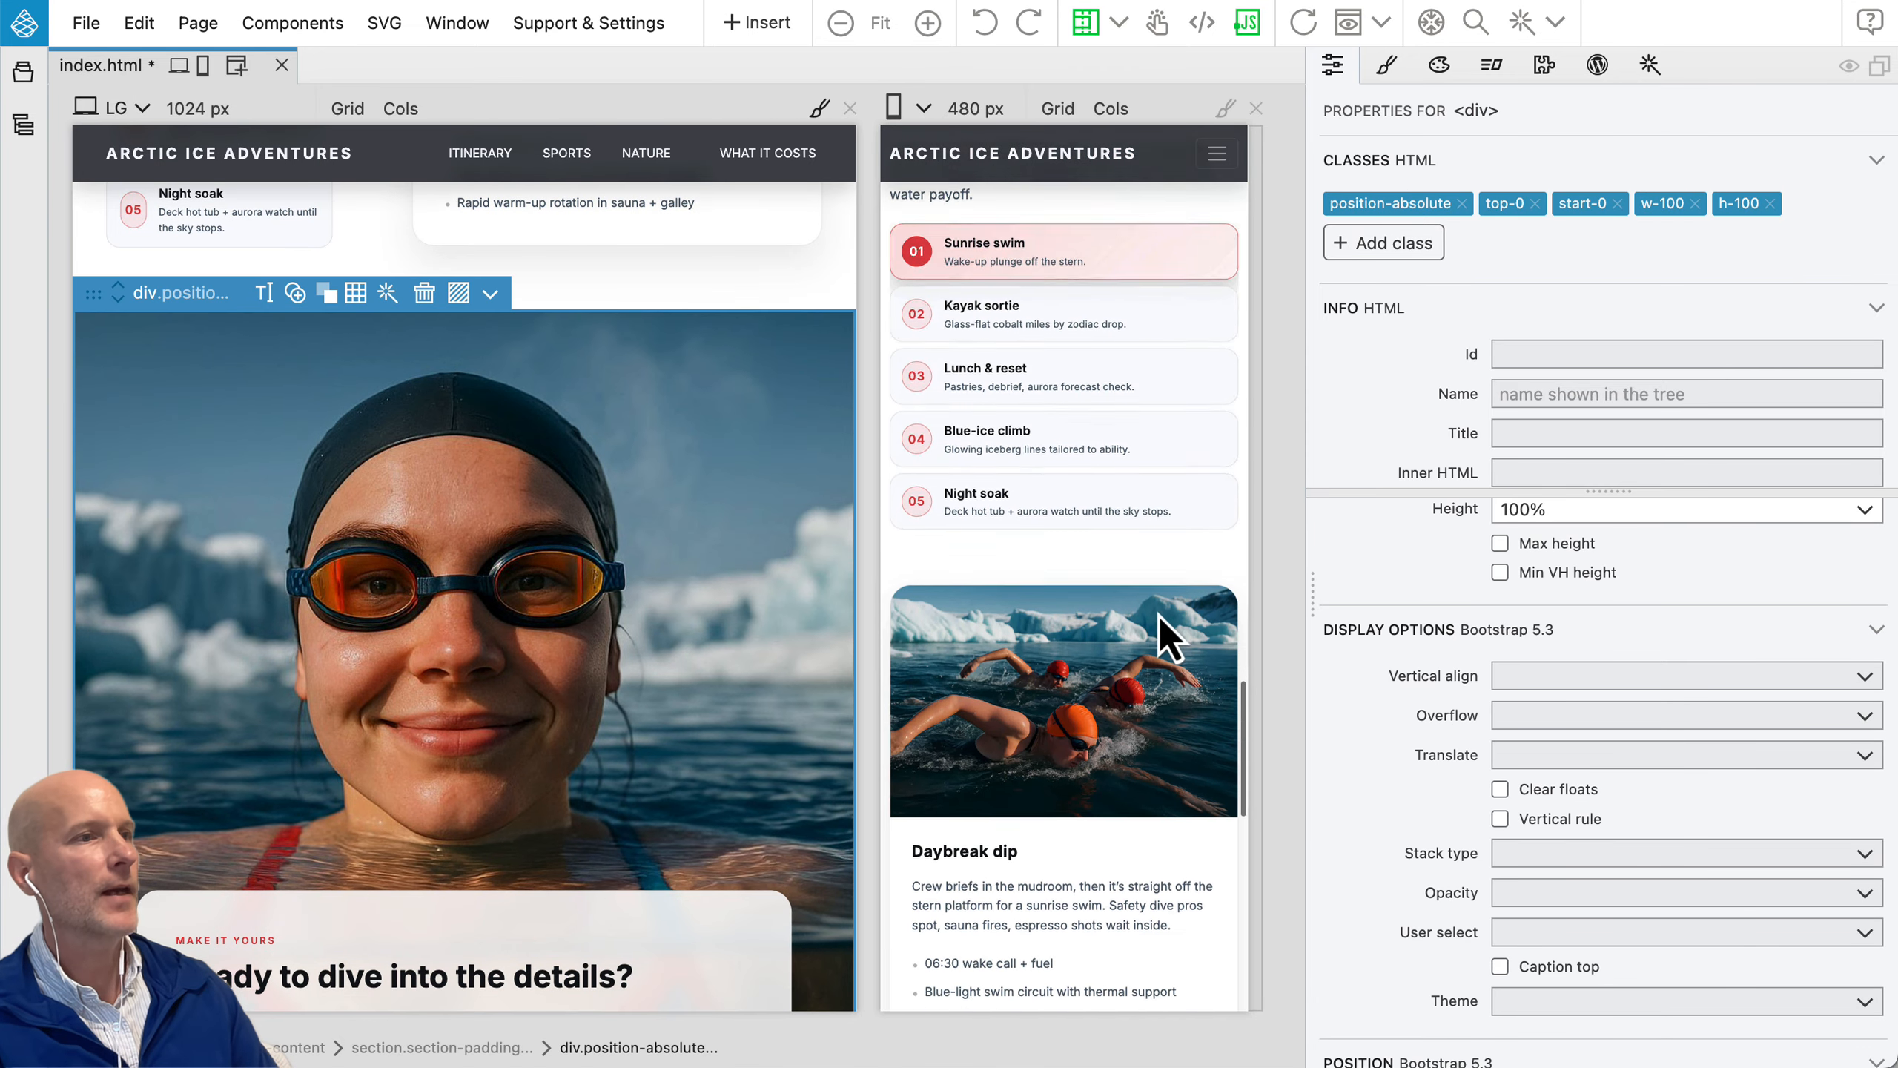
scroll(1159, 615, down, 1)
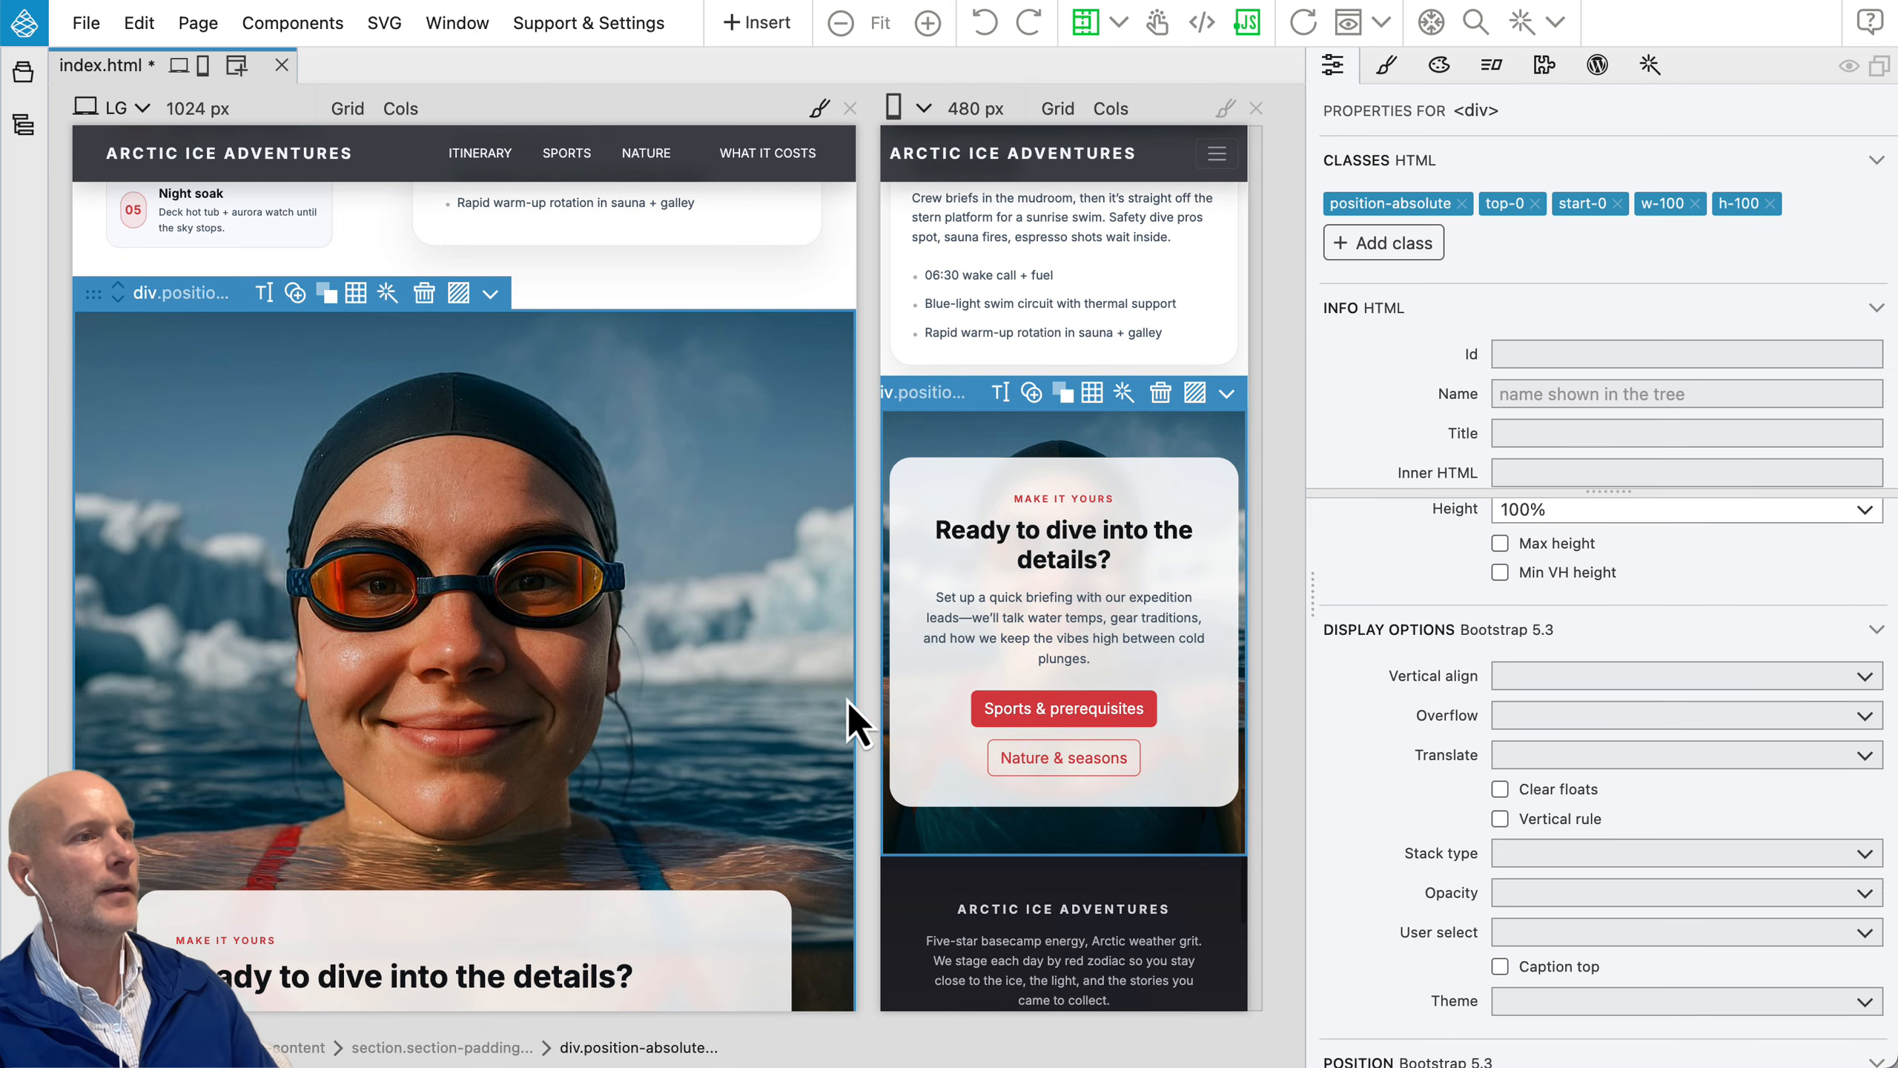
scroll(623, 757, down, 1)
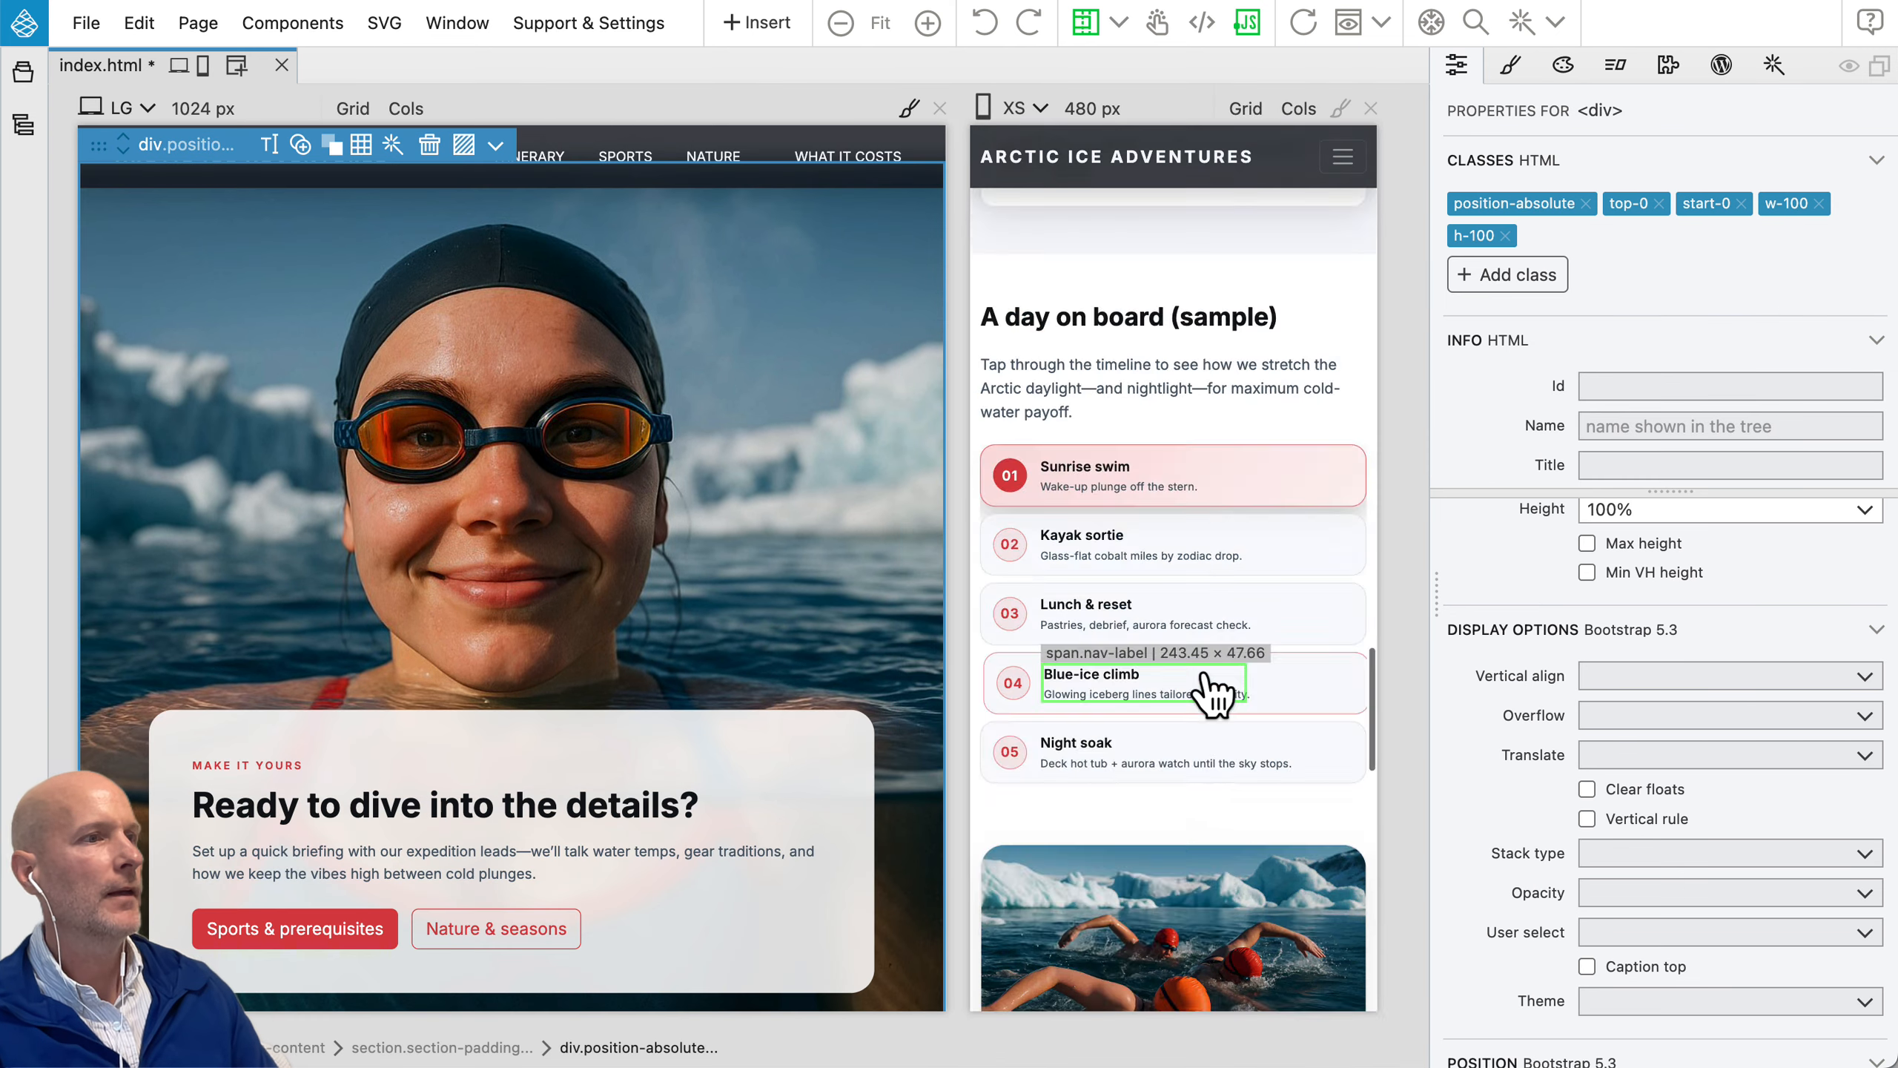
scroll(1205, 677, down, 10)
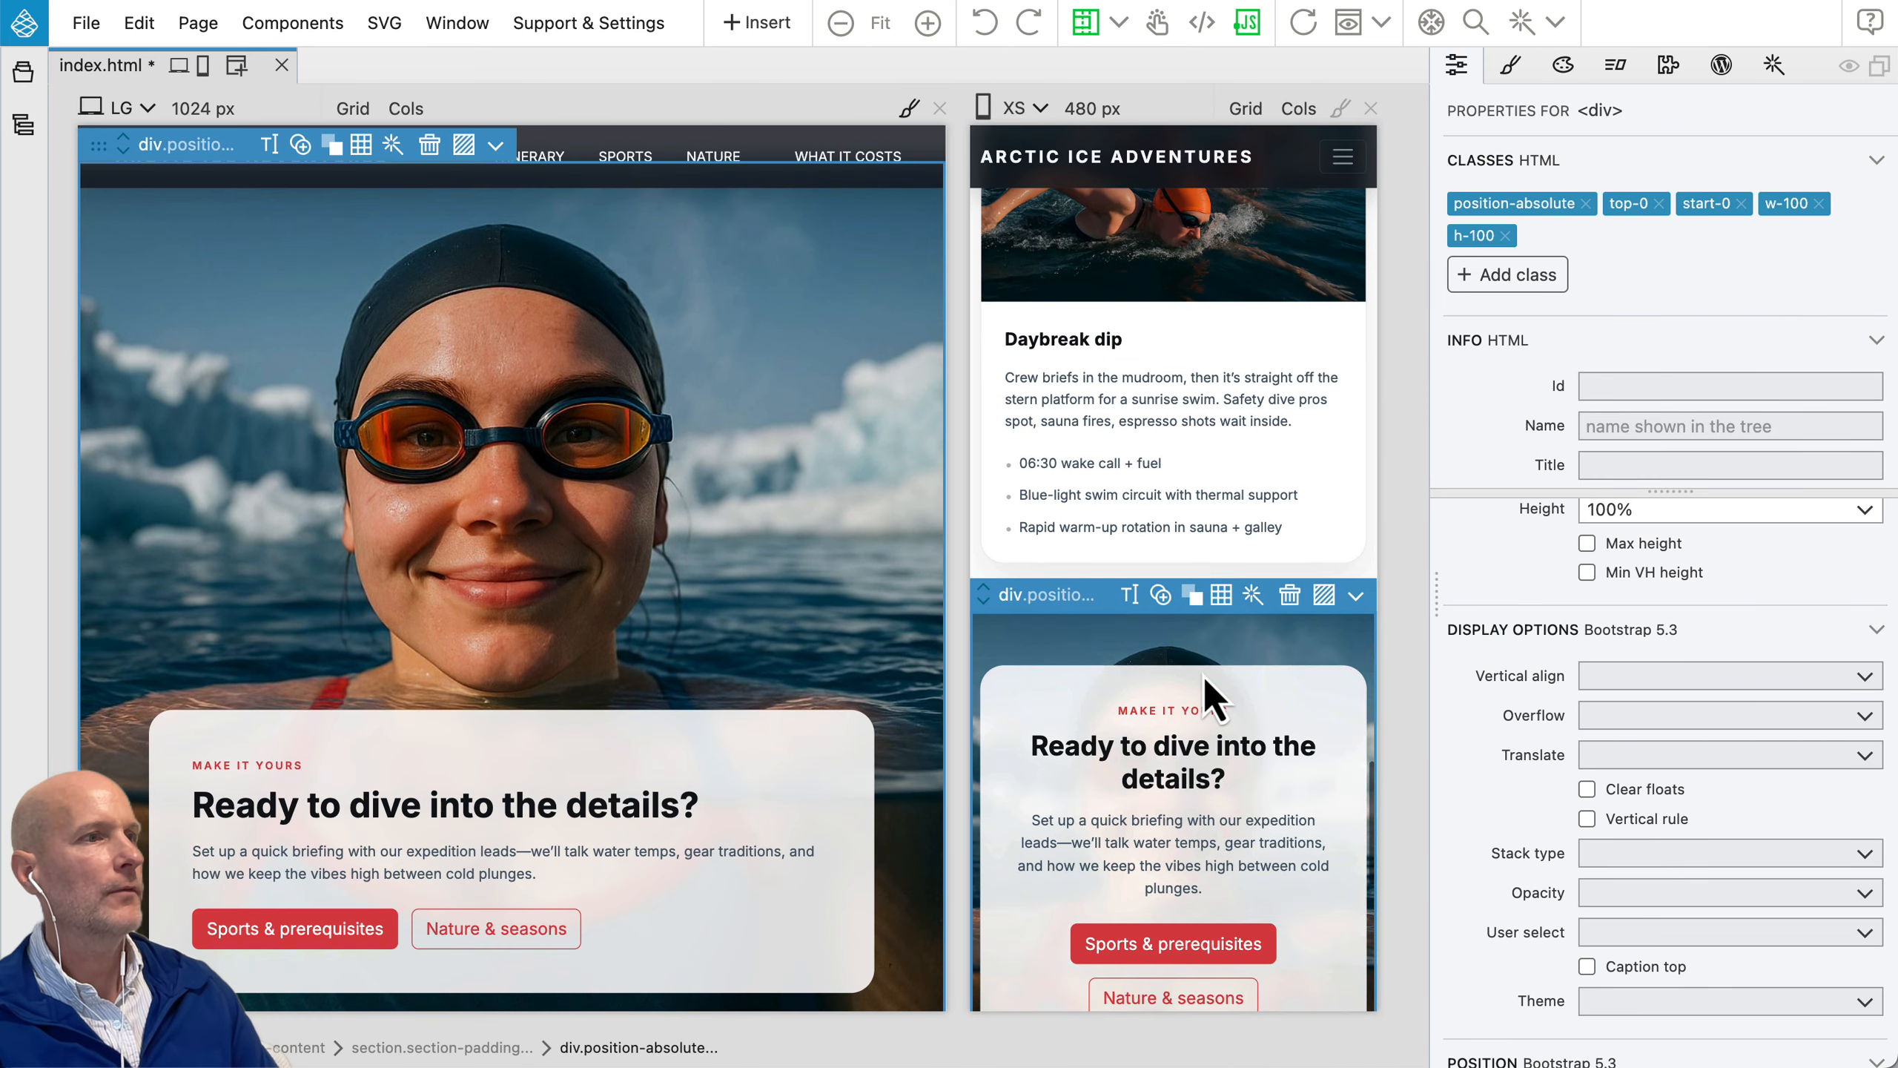
scroll(1211, 692, down, 4)
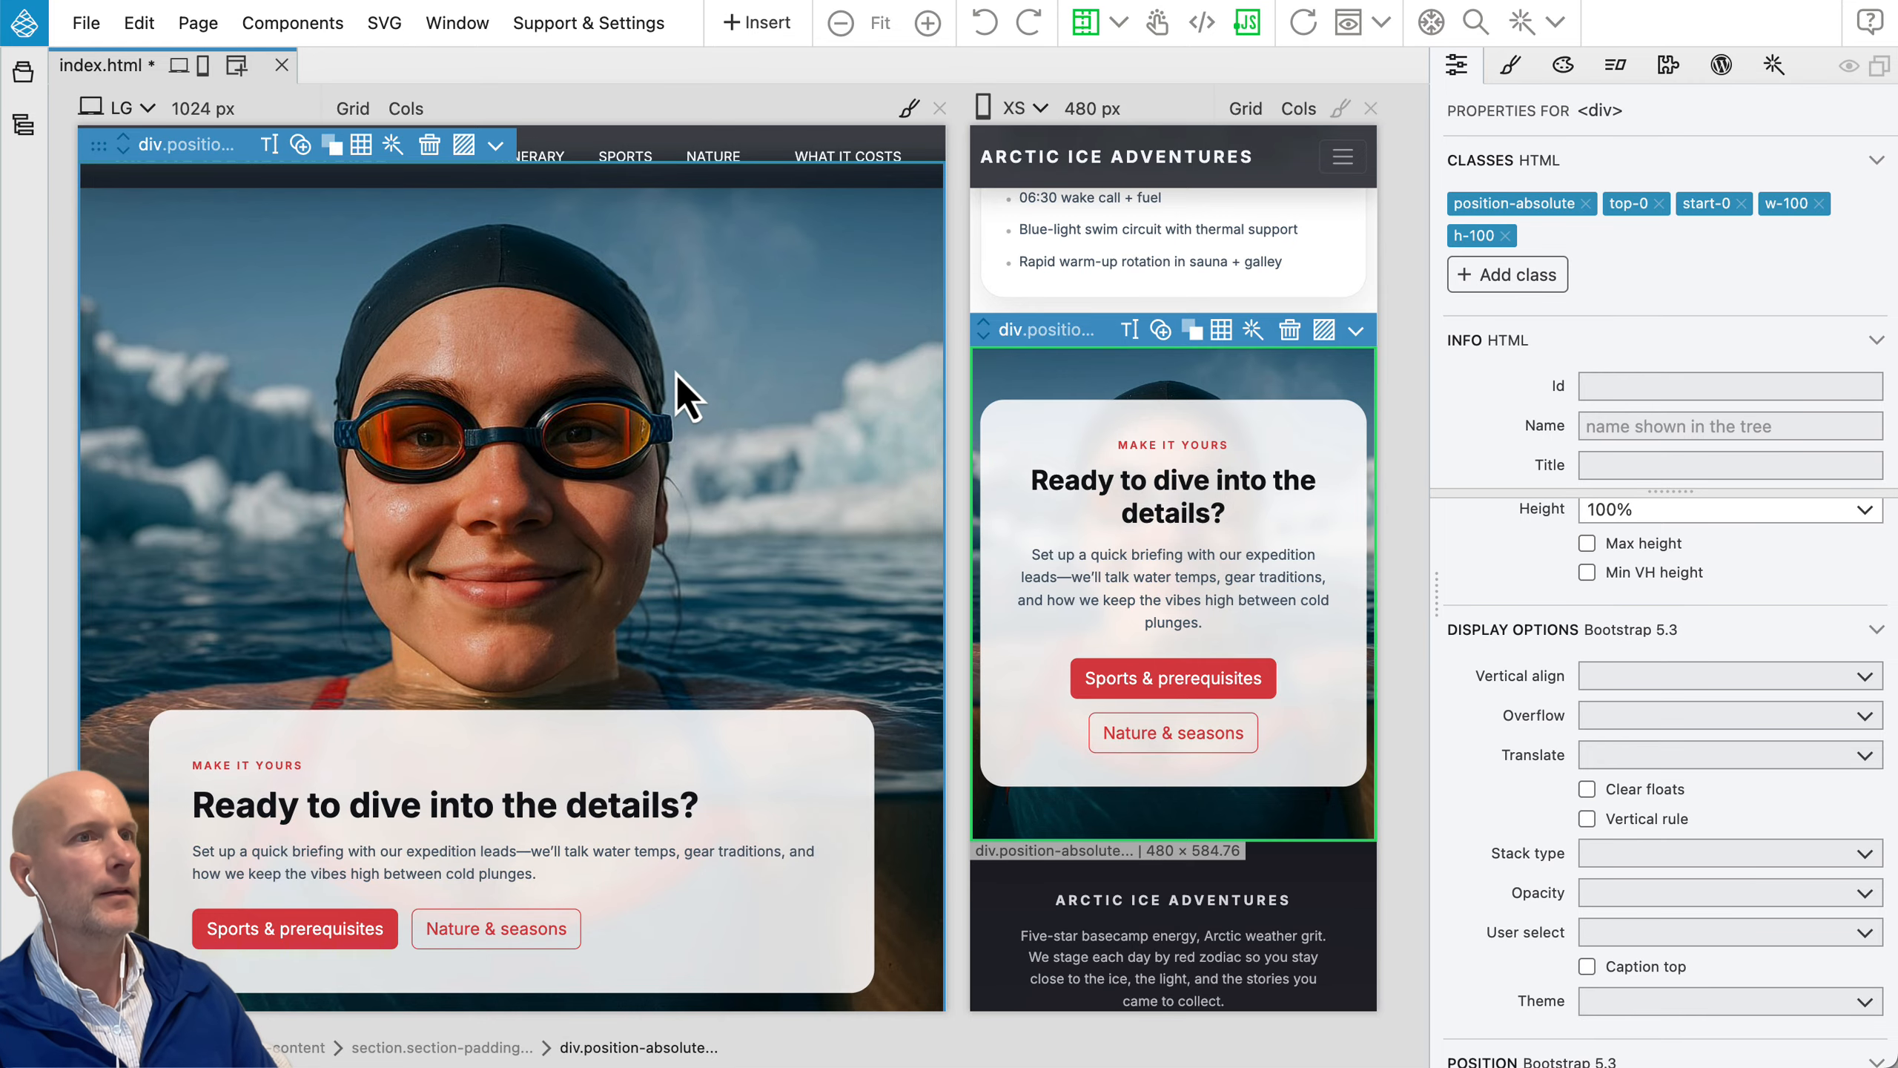
Step: Expand the element tree, select the parent section of the swimmer background overlay and set its Bootstrap height to 100vh
click(22, 124)
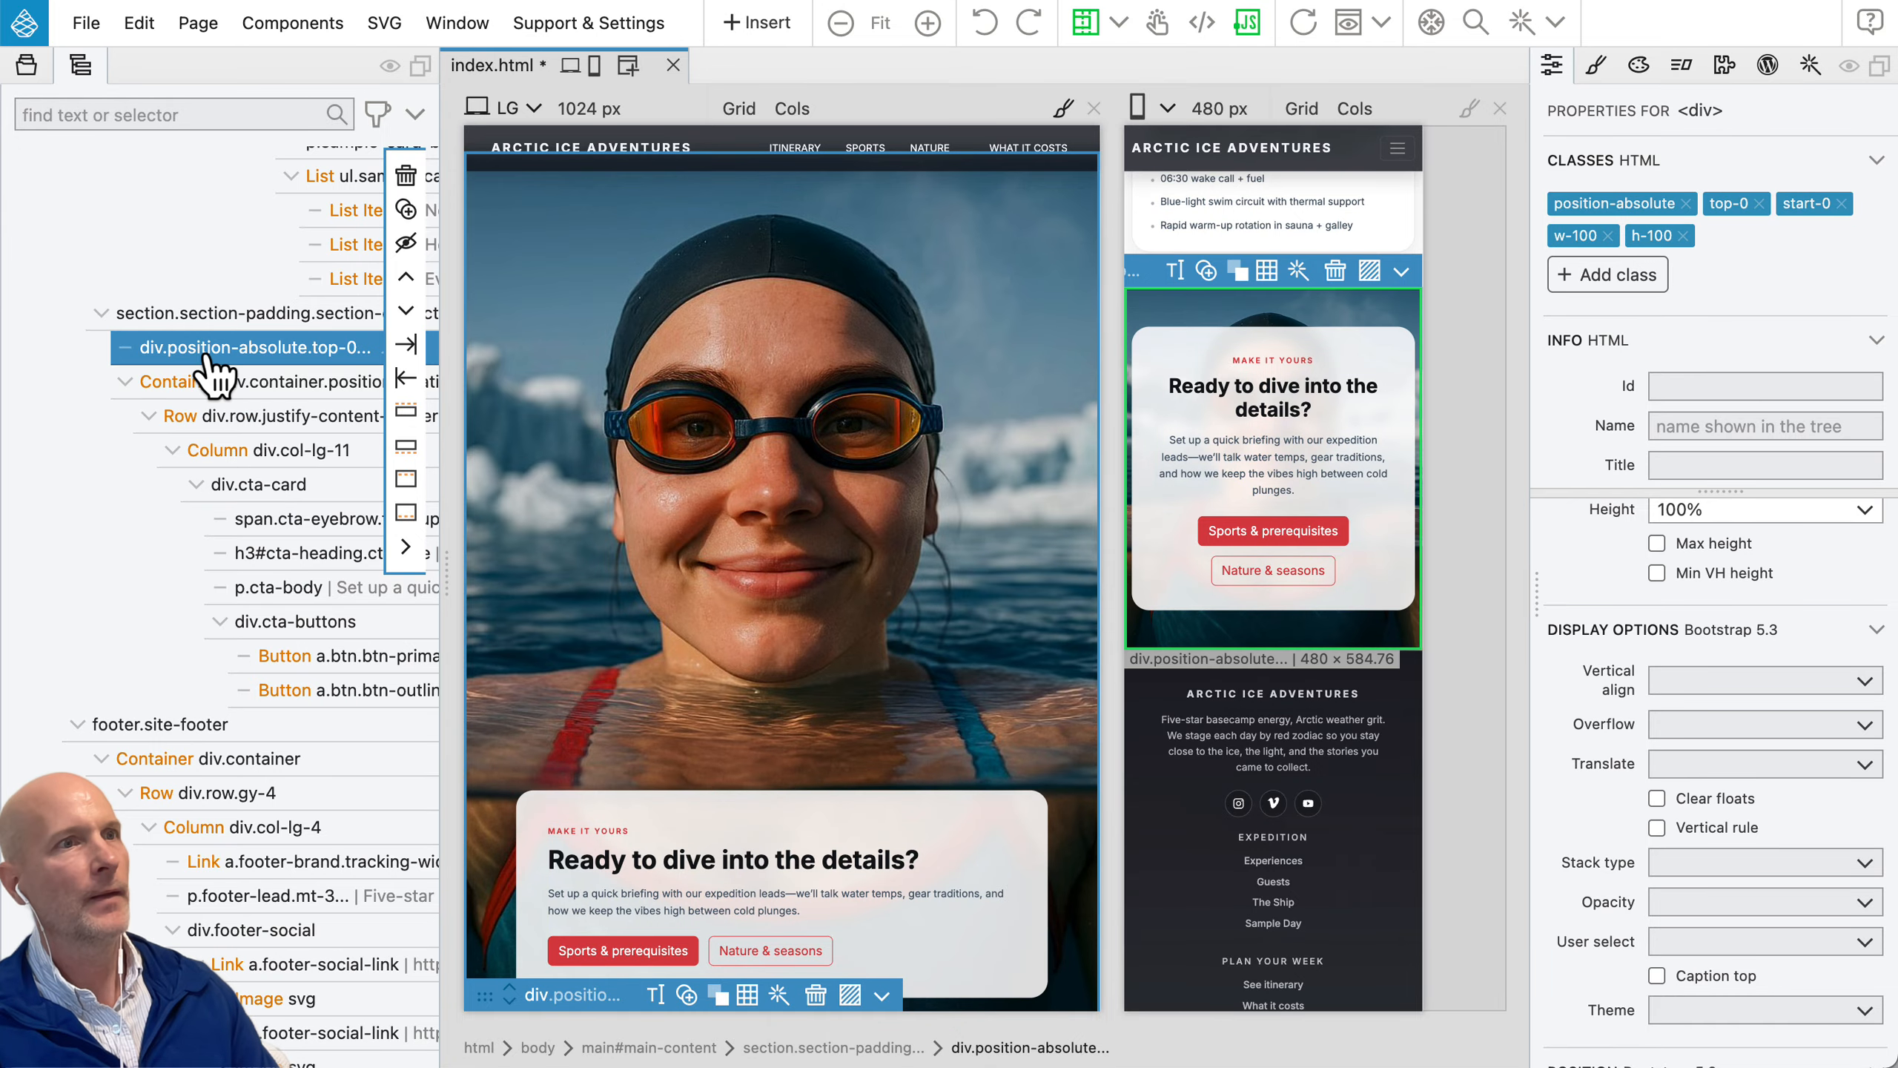
click(213, 313)
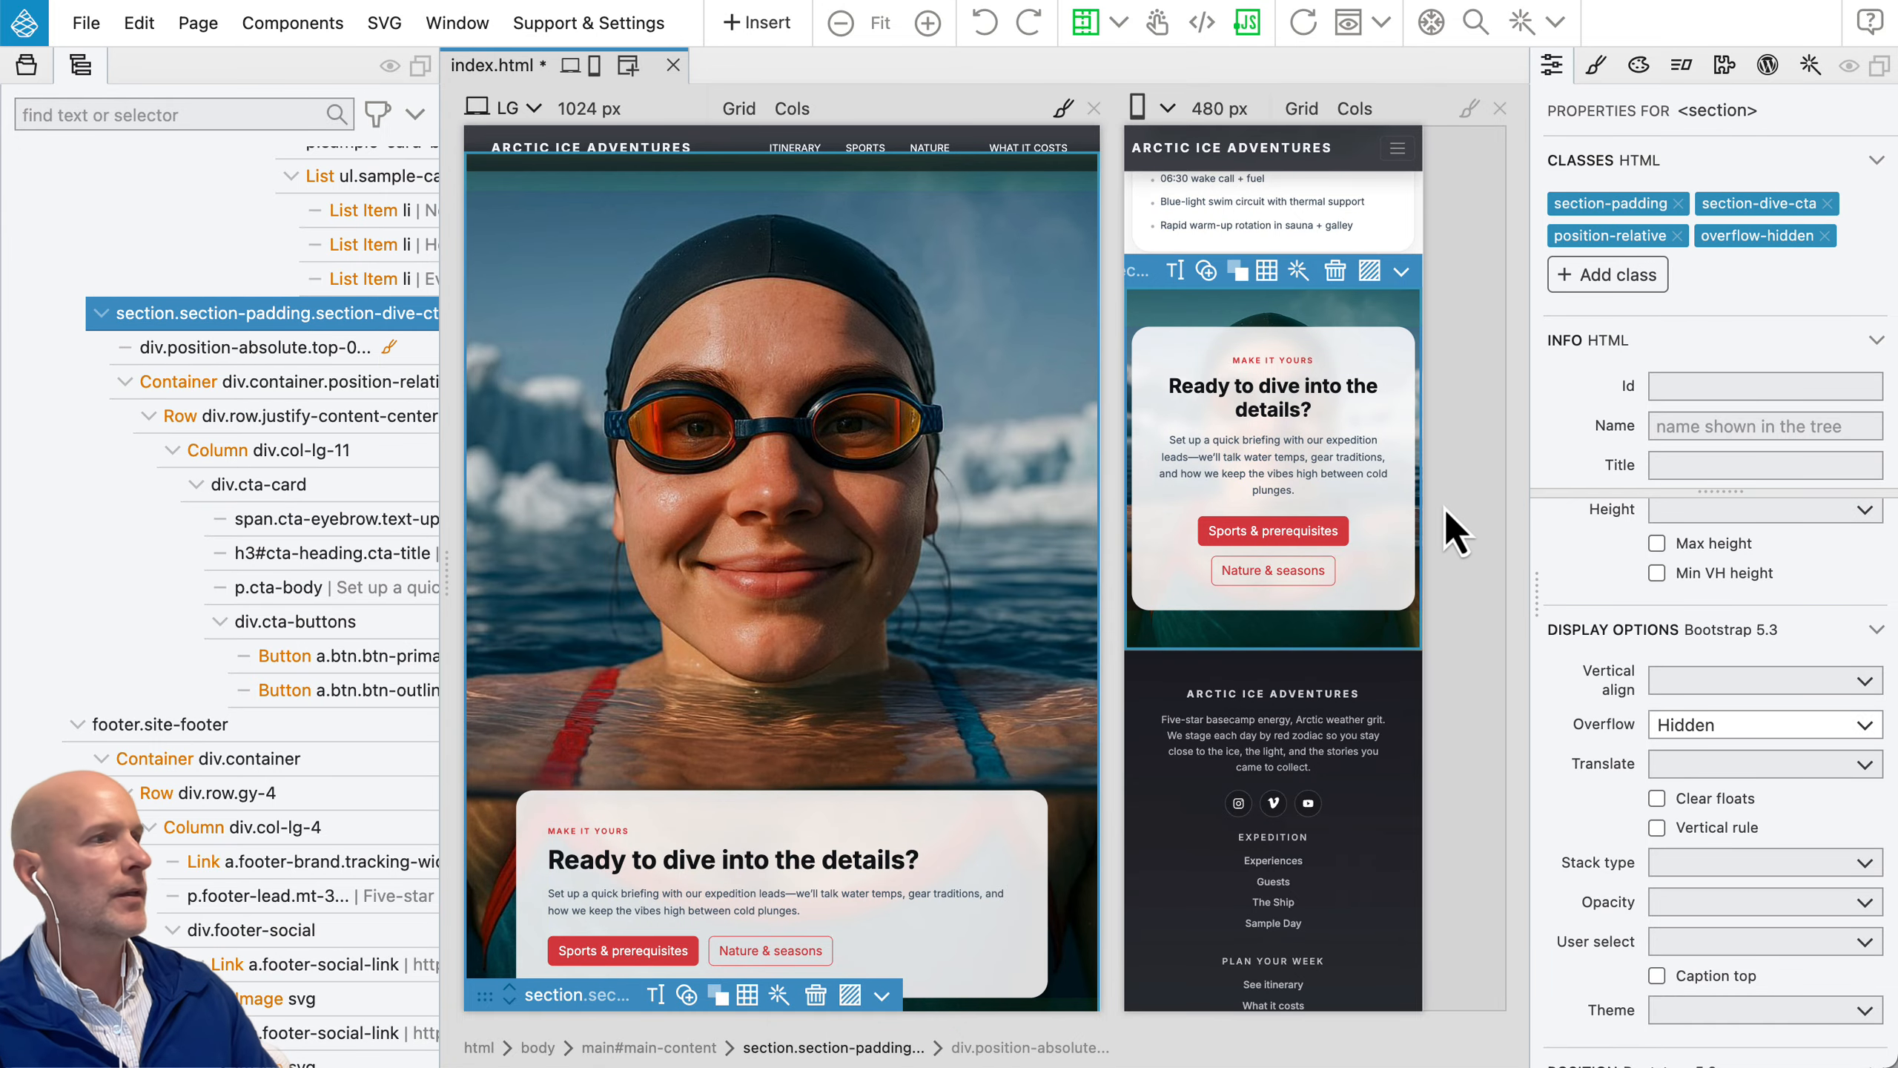
scroll(1791, 617, up, 3)
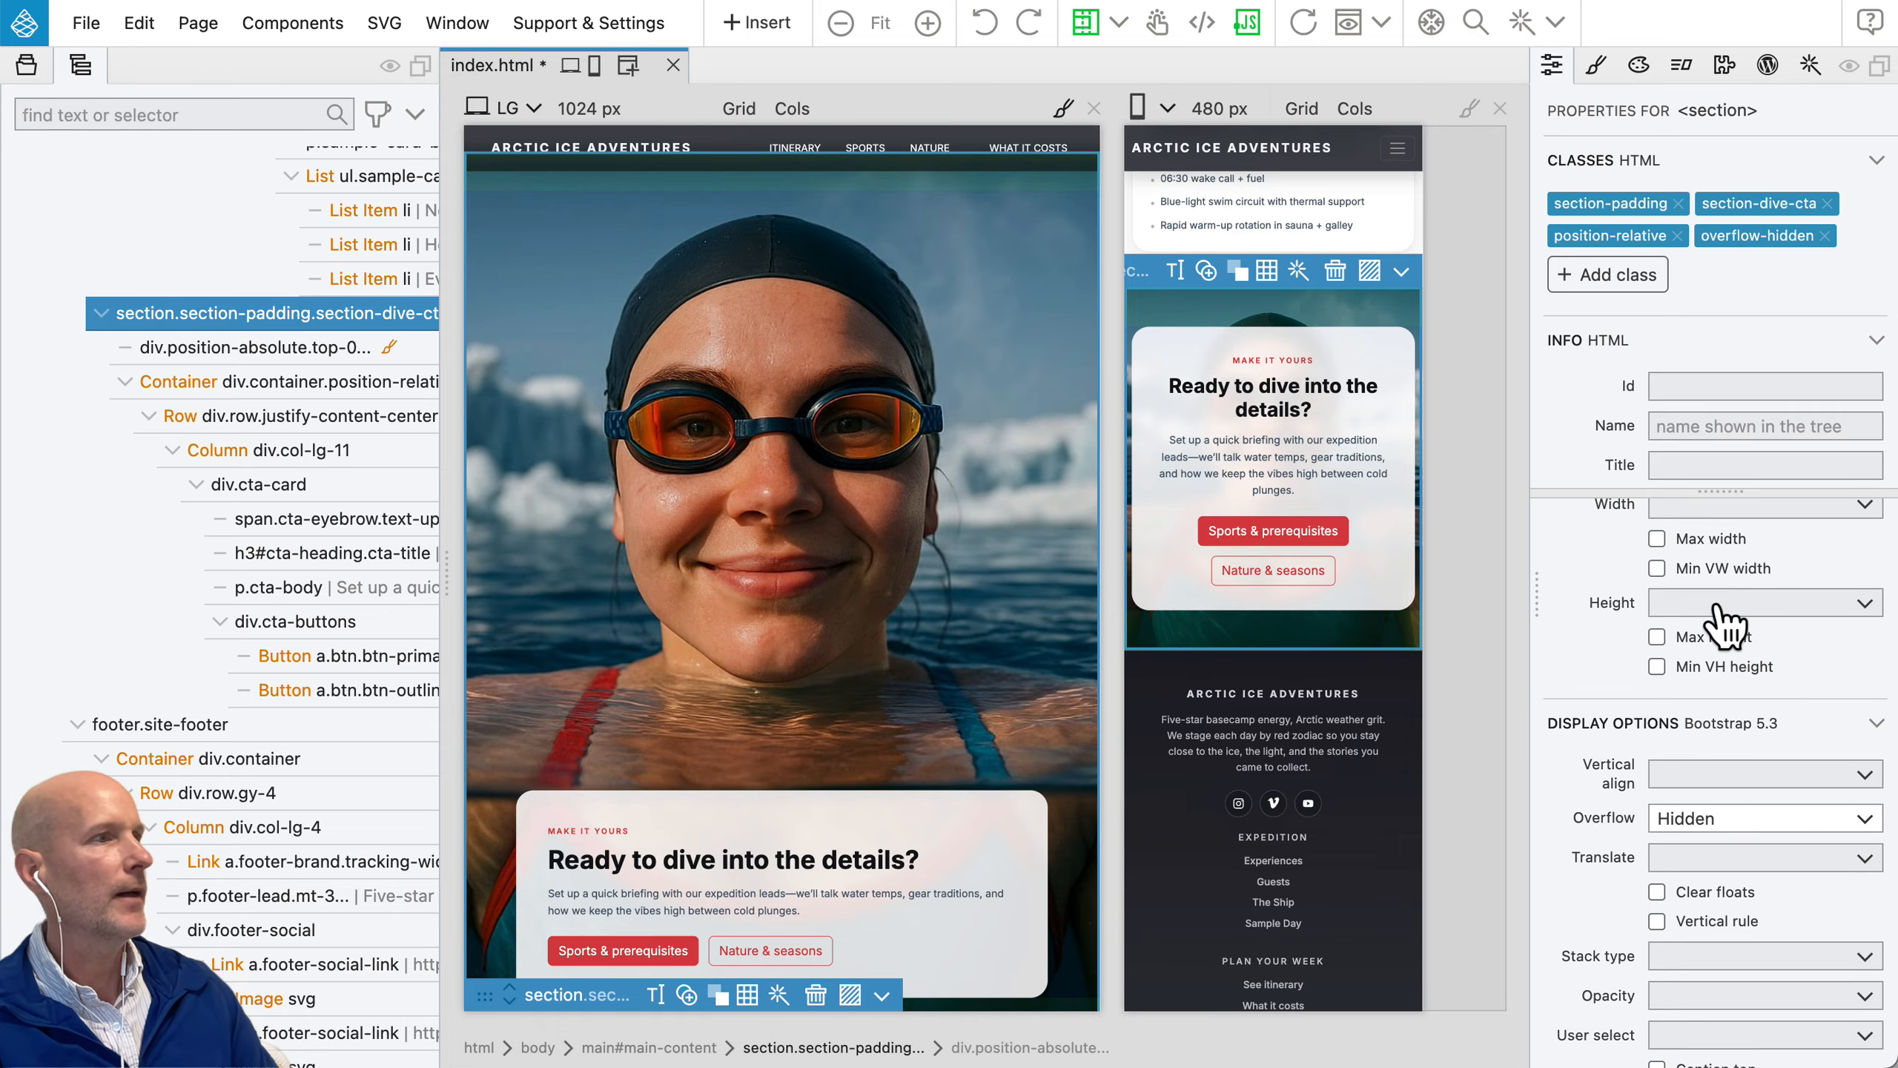
click(1717, 604)
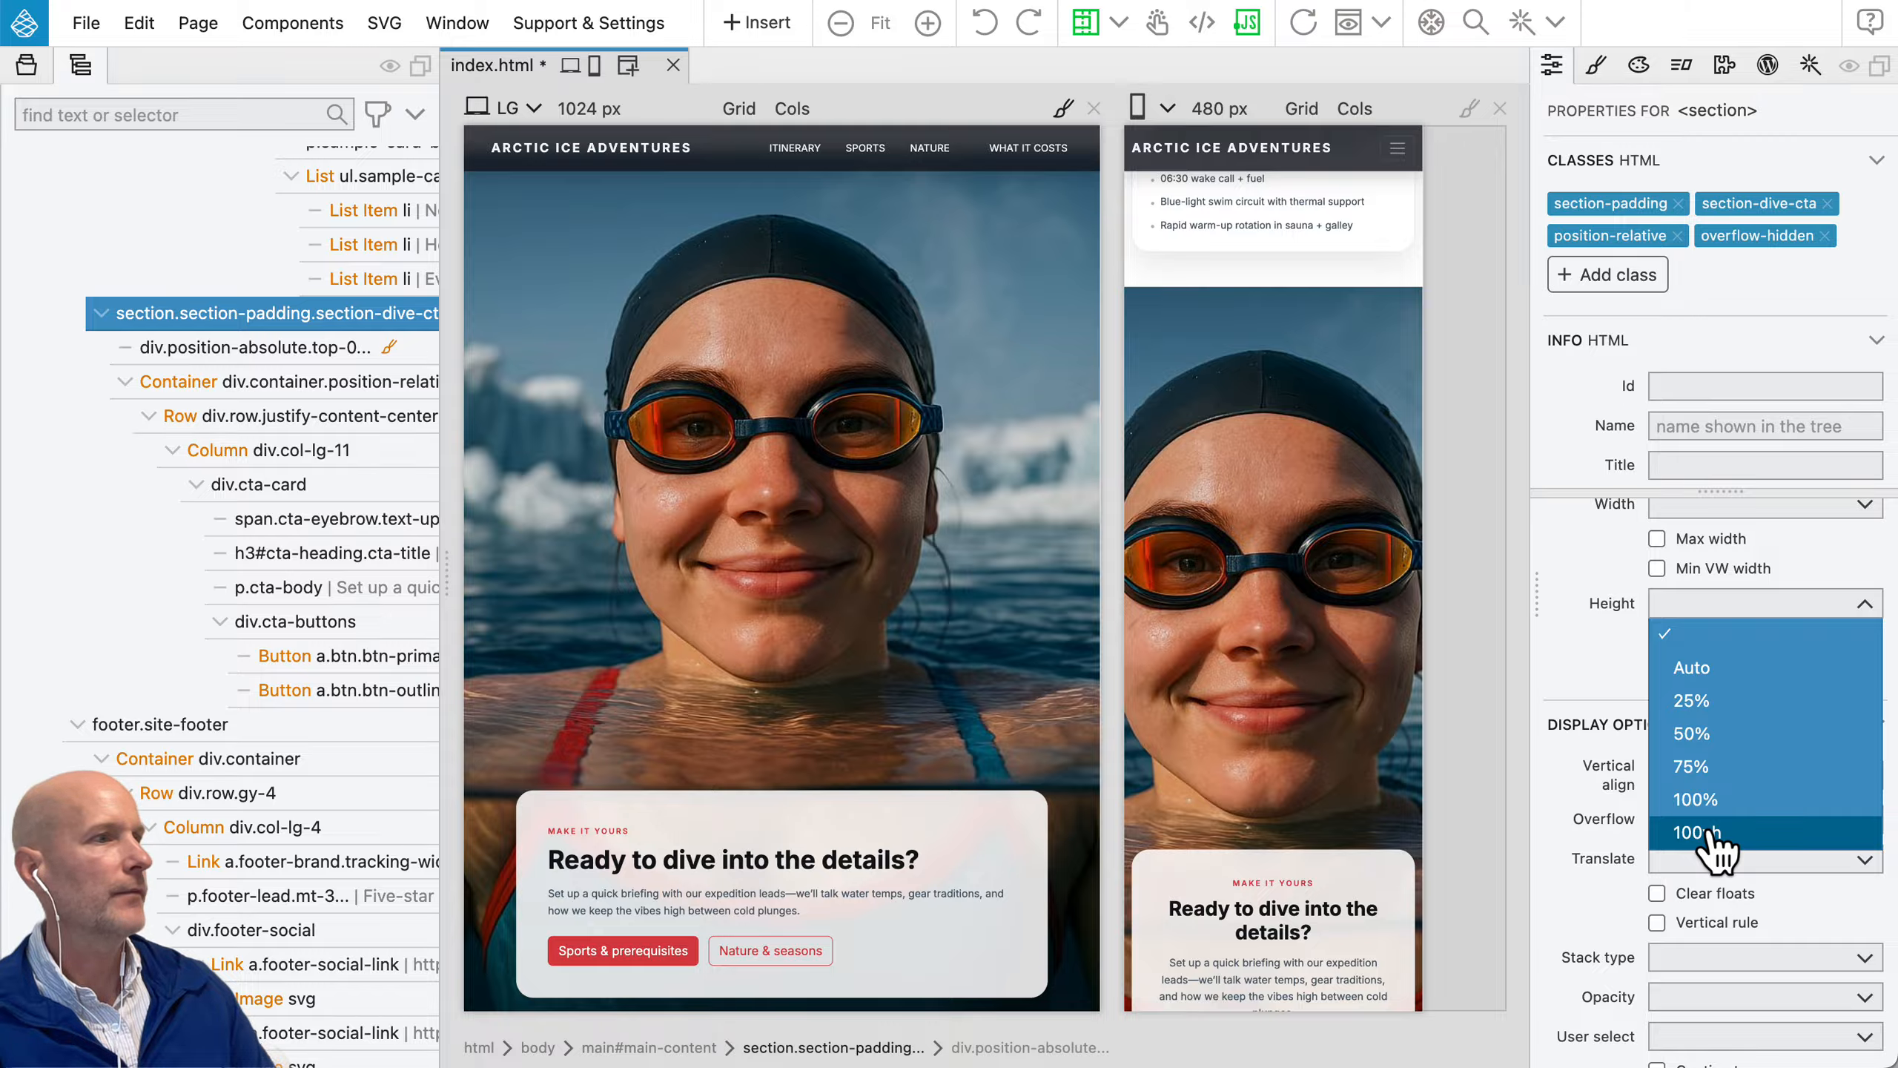
click(1707, 831)
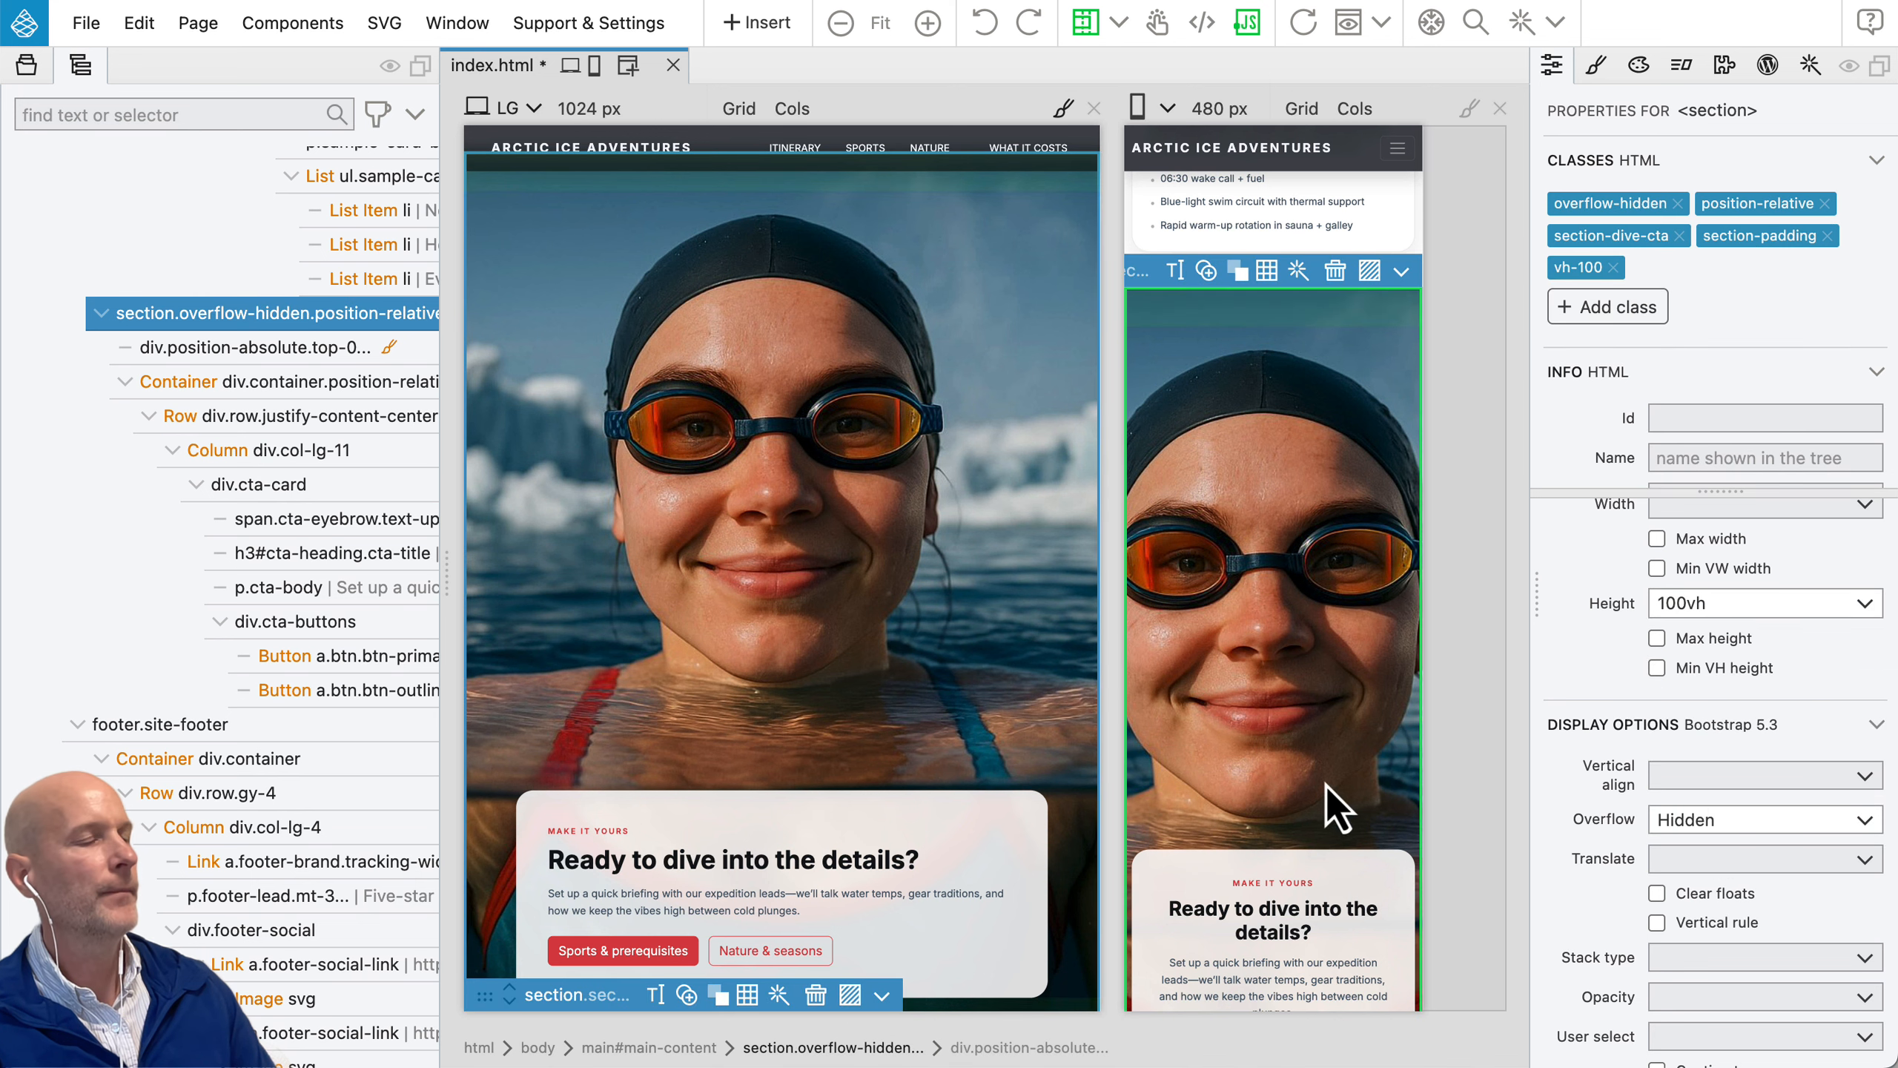
scroll(1325, 785, down, 3)
scroll(1326, 789, up, 3)
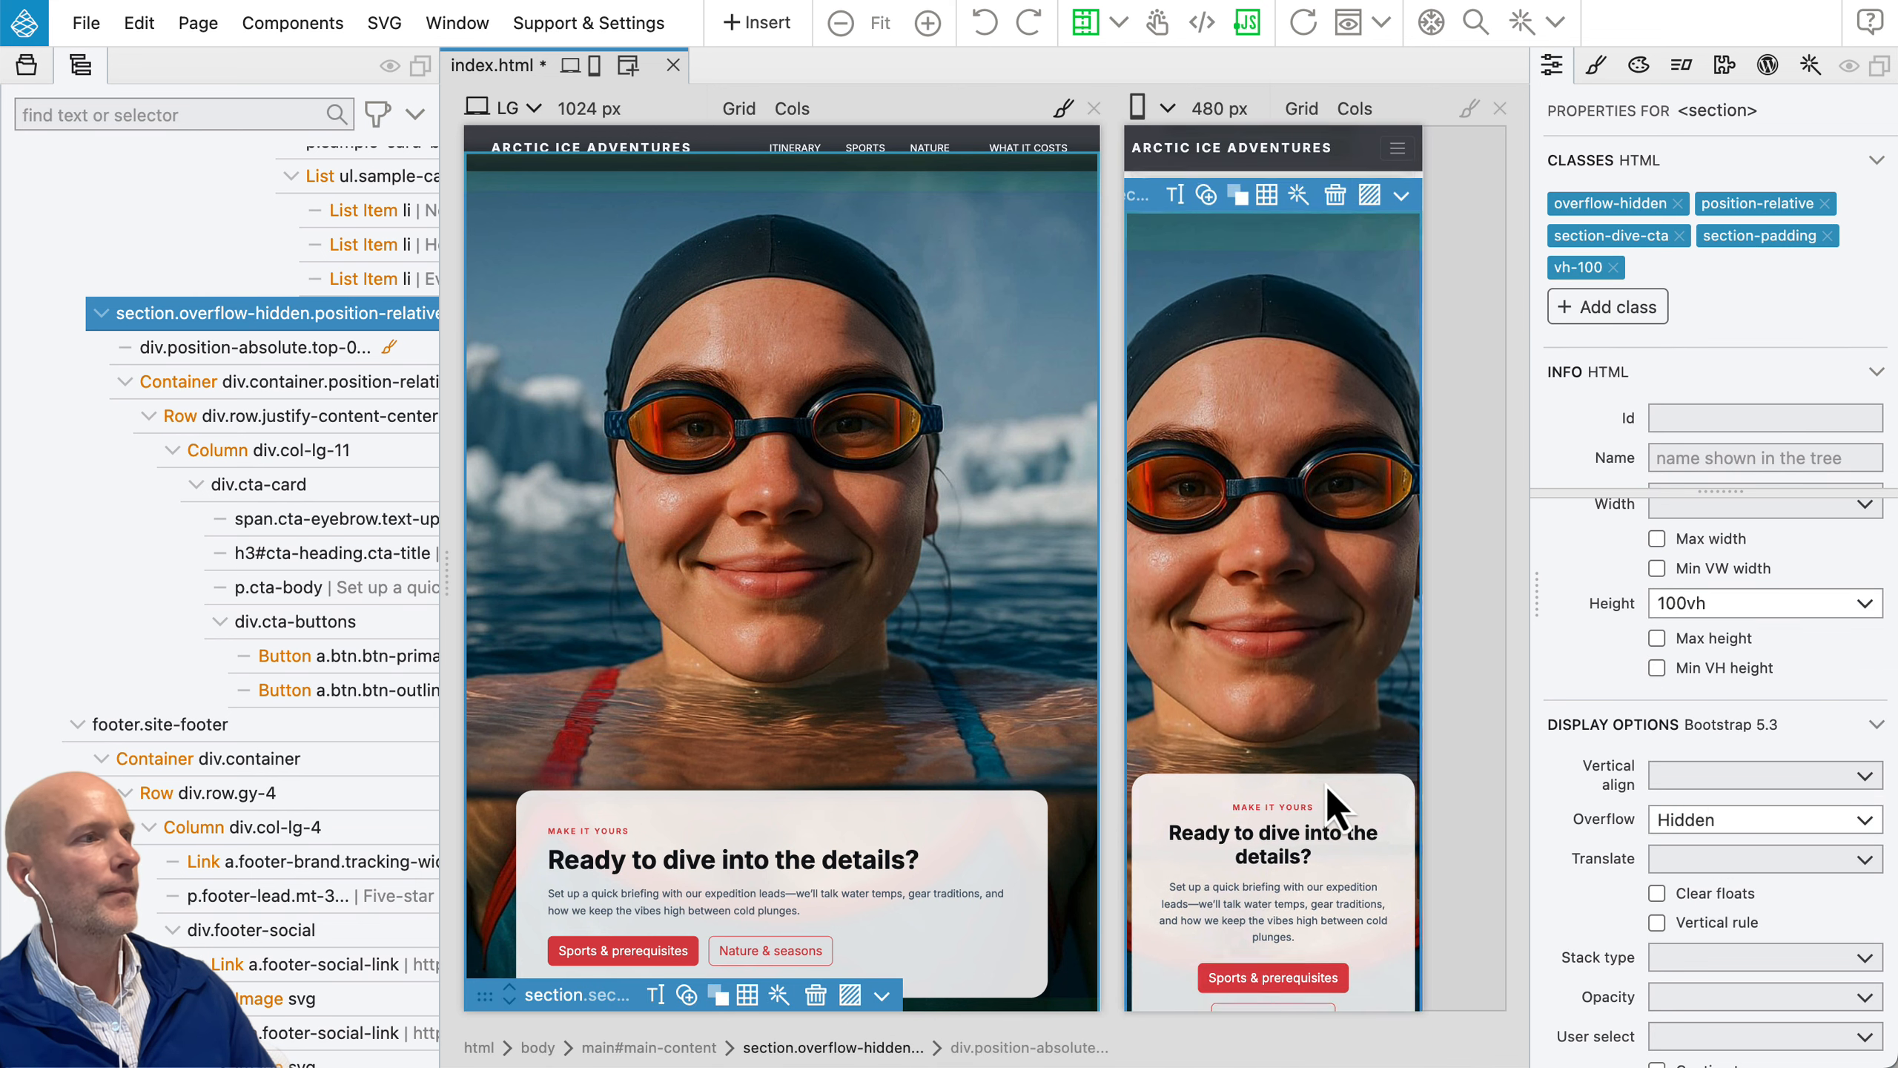
Step: Clear the section's fixed height, enable Min VH height instead, and check the section in both page views
scroll(1608, 695, up, 1)
click(1690, 637)
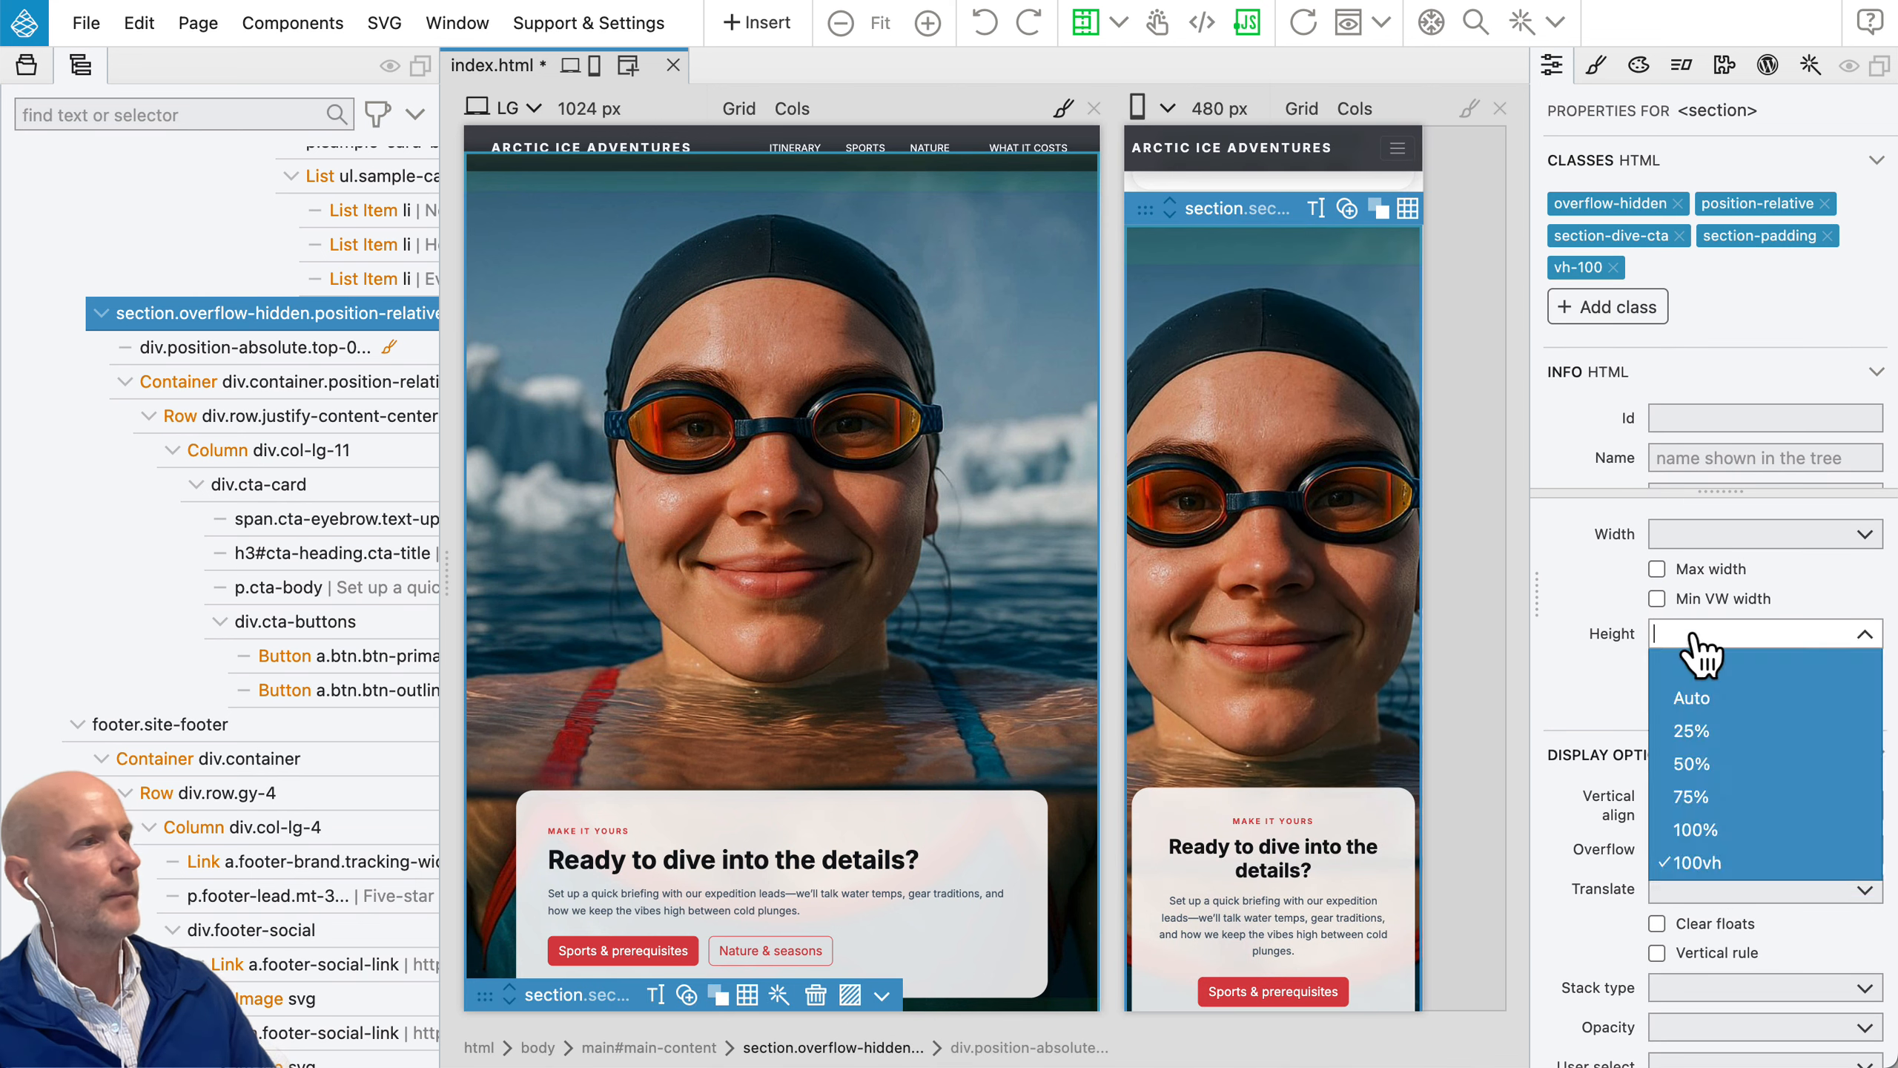
click(1695, 664)
click(1657, 687)
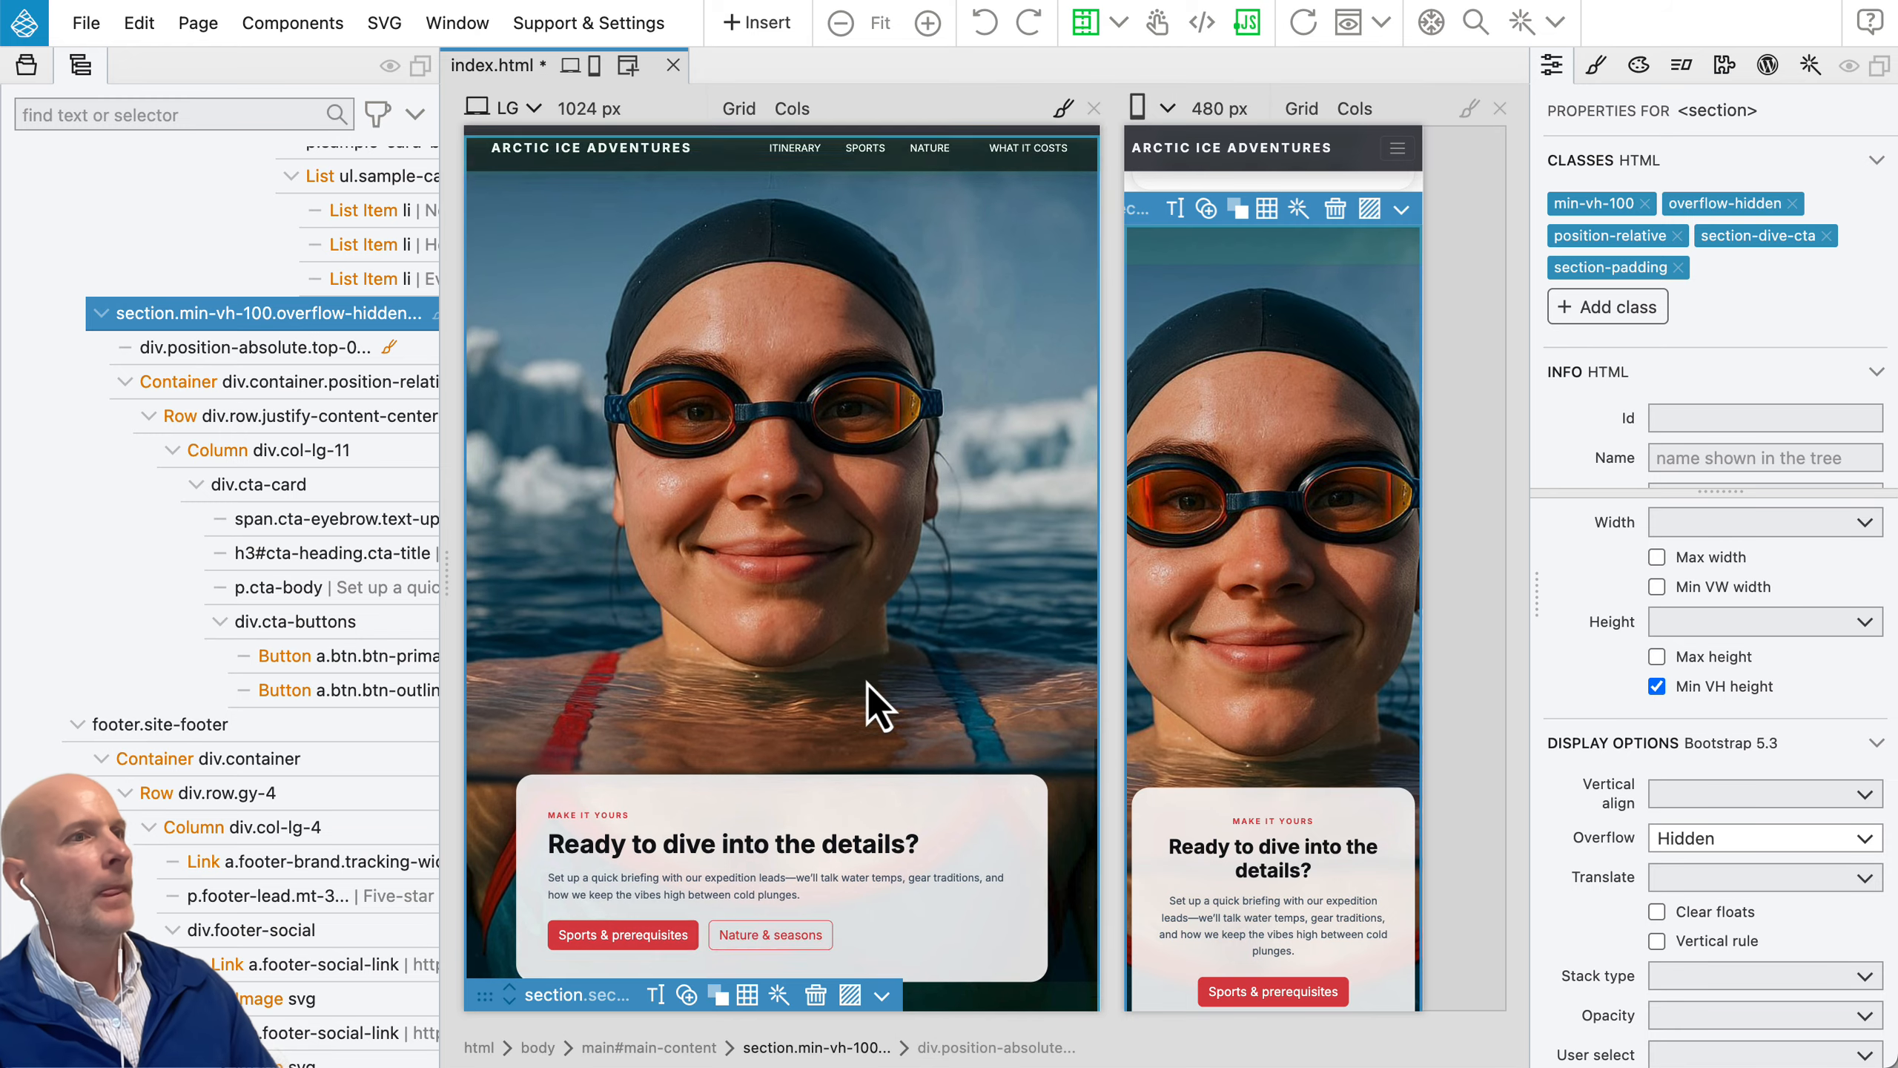
scroll(1157, 677, down, 3)
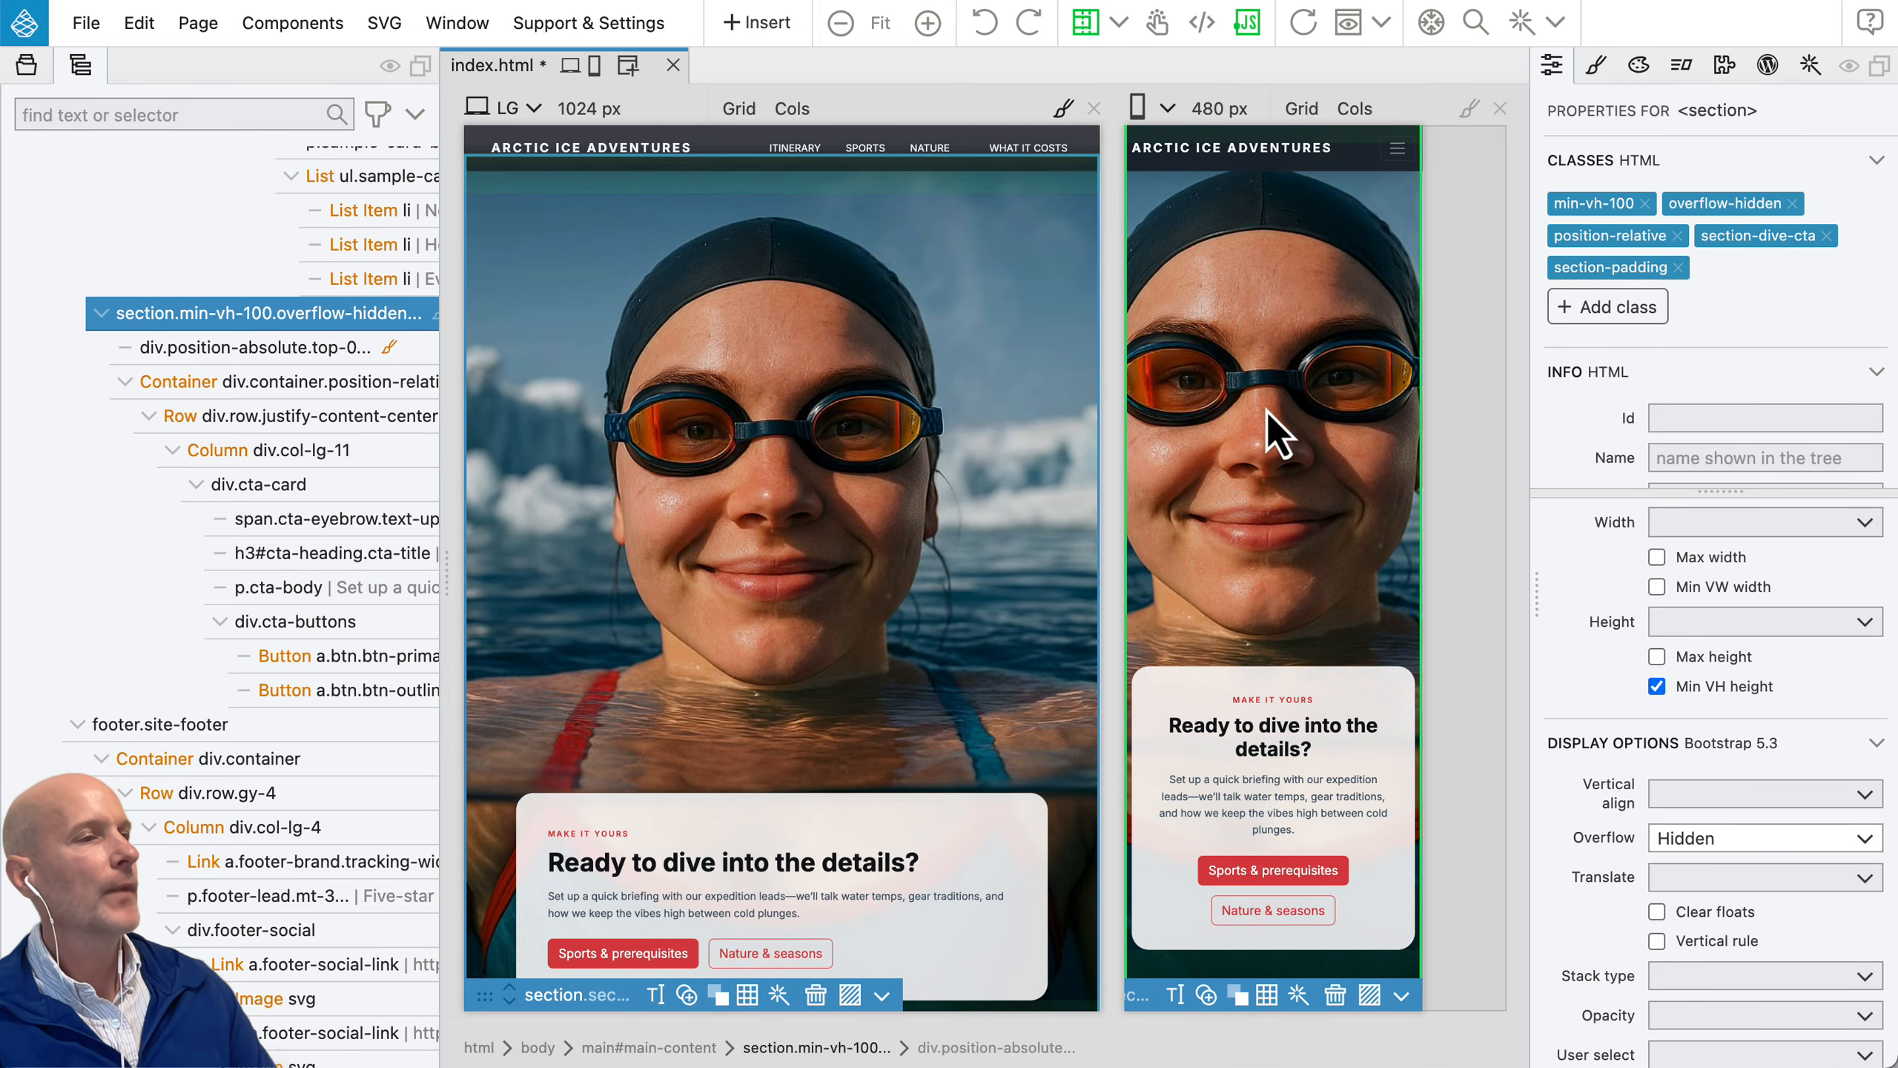
scroll(1301, 469, down, 2)
scroll(1301, 467, up, 2)
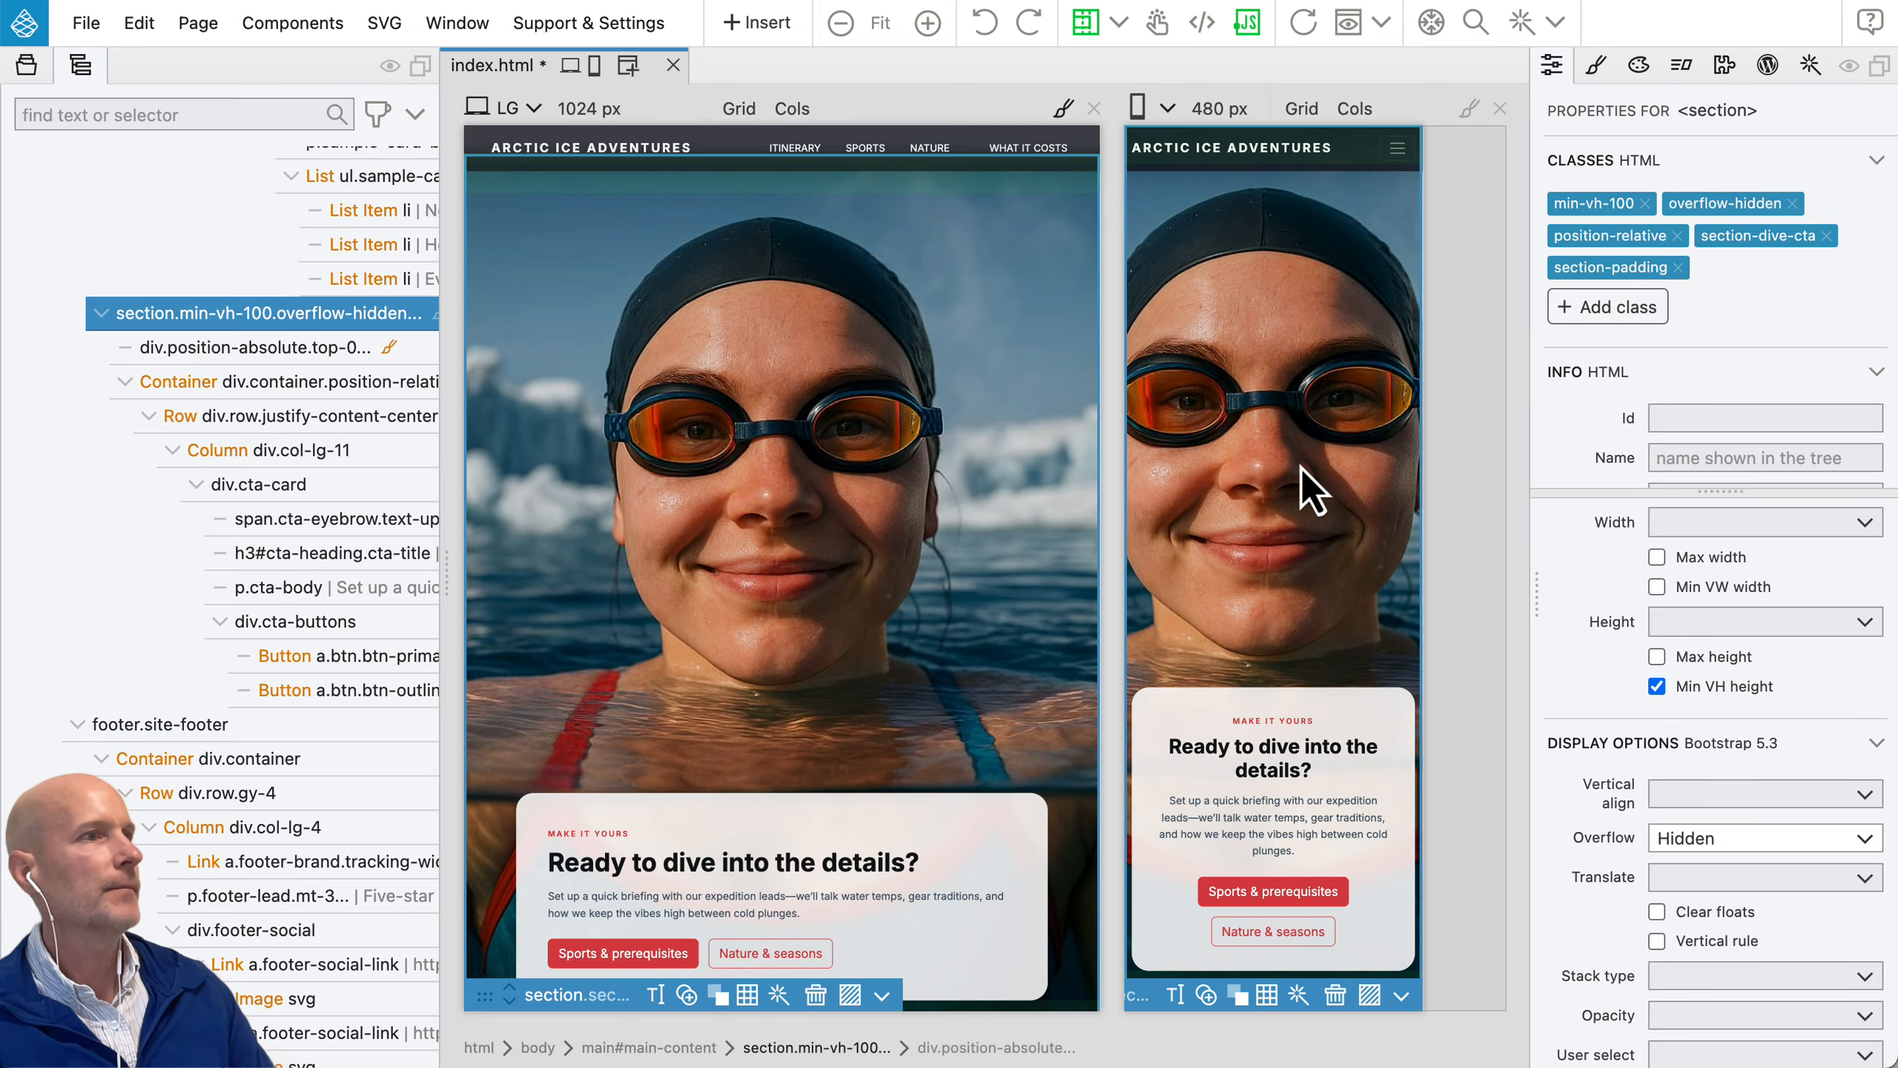
Step: Close the 480 px page view, select the swimmer background overlay and widen the properties panel
click(1501, 112)
click(1360, 232)
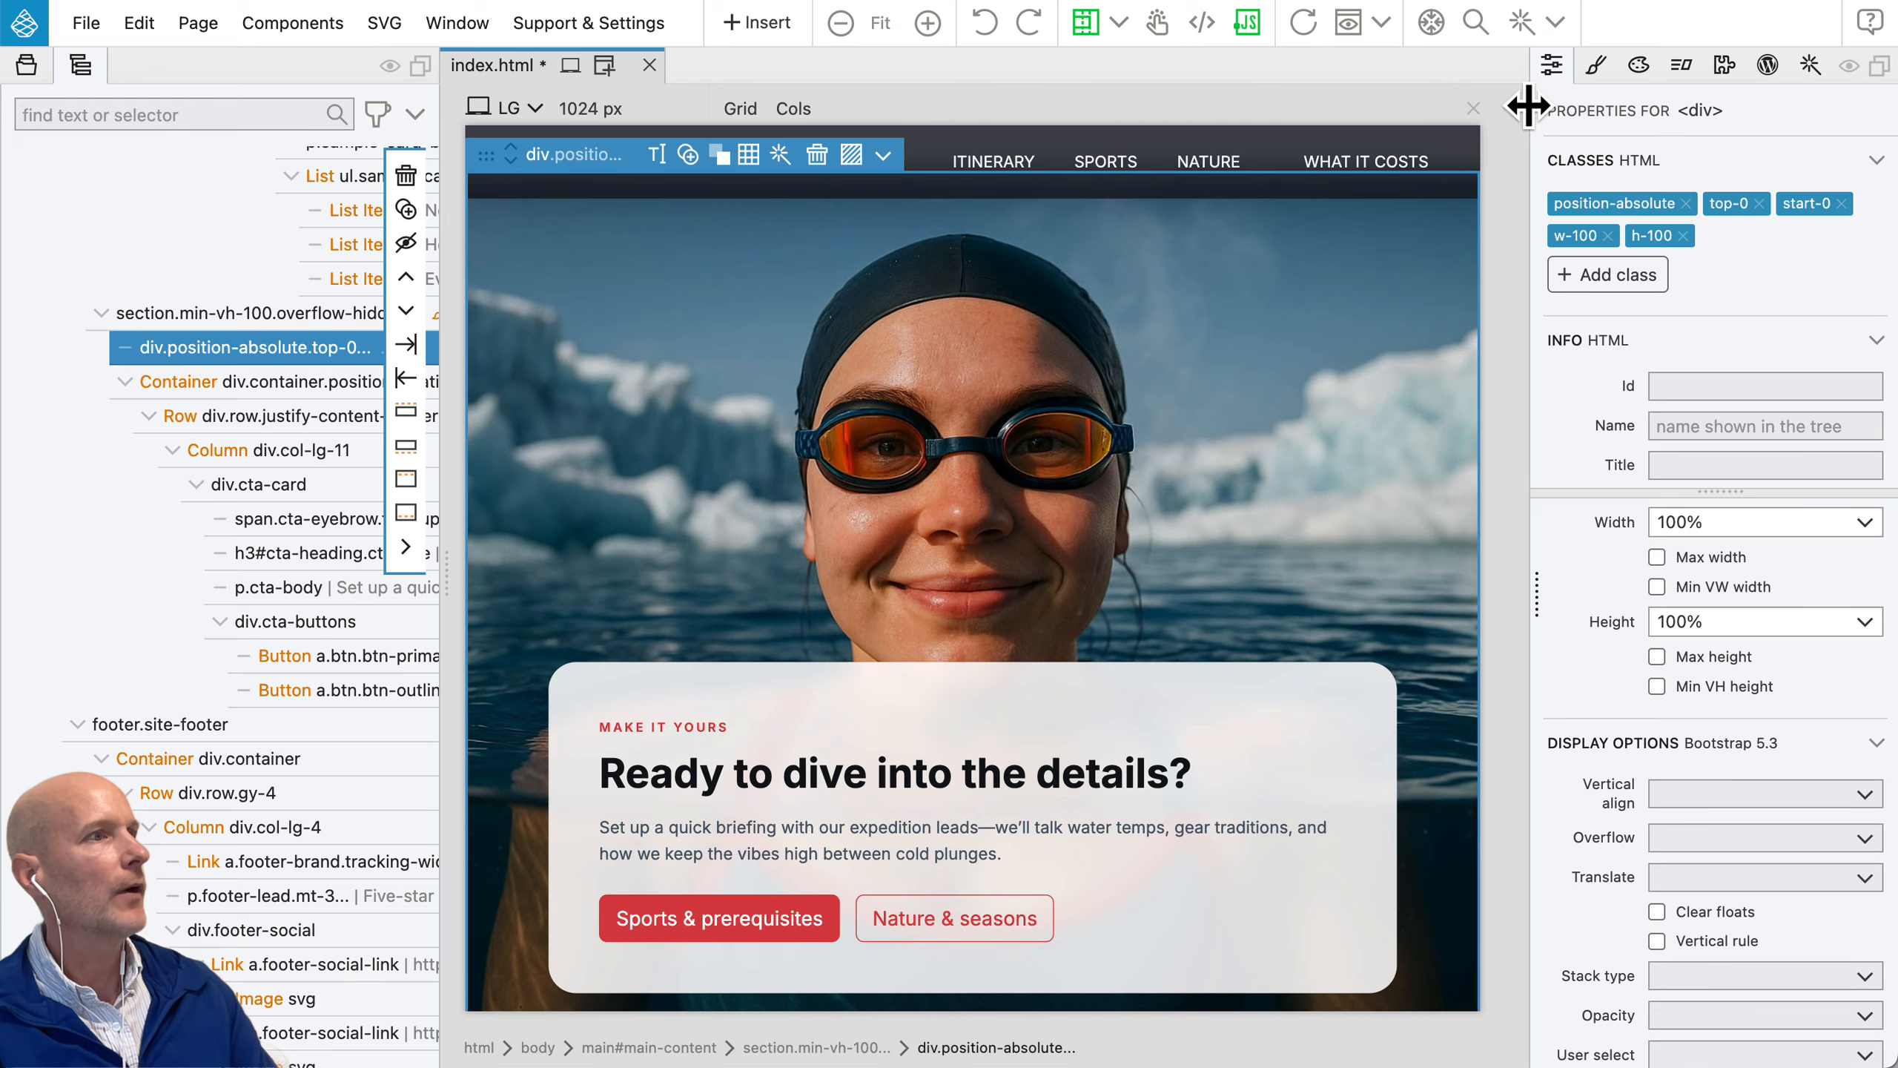
drag(1528, 112, 1470, 118)
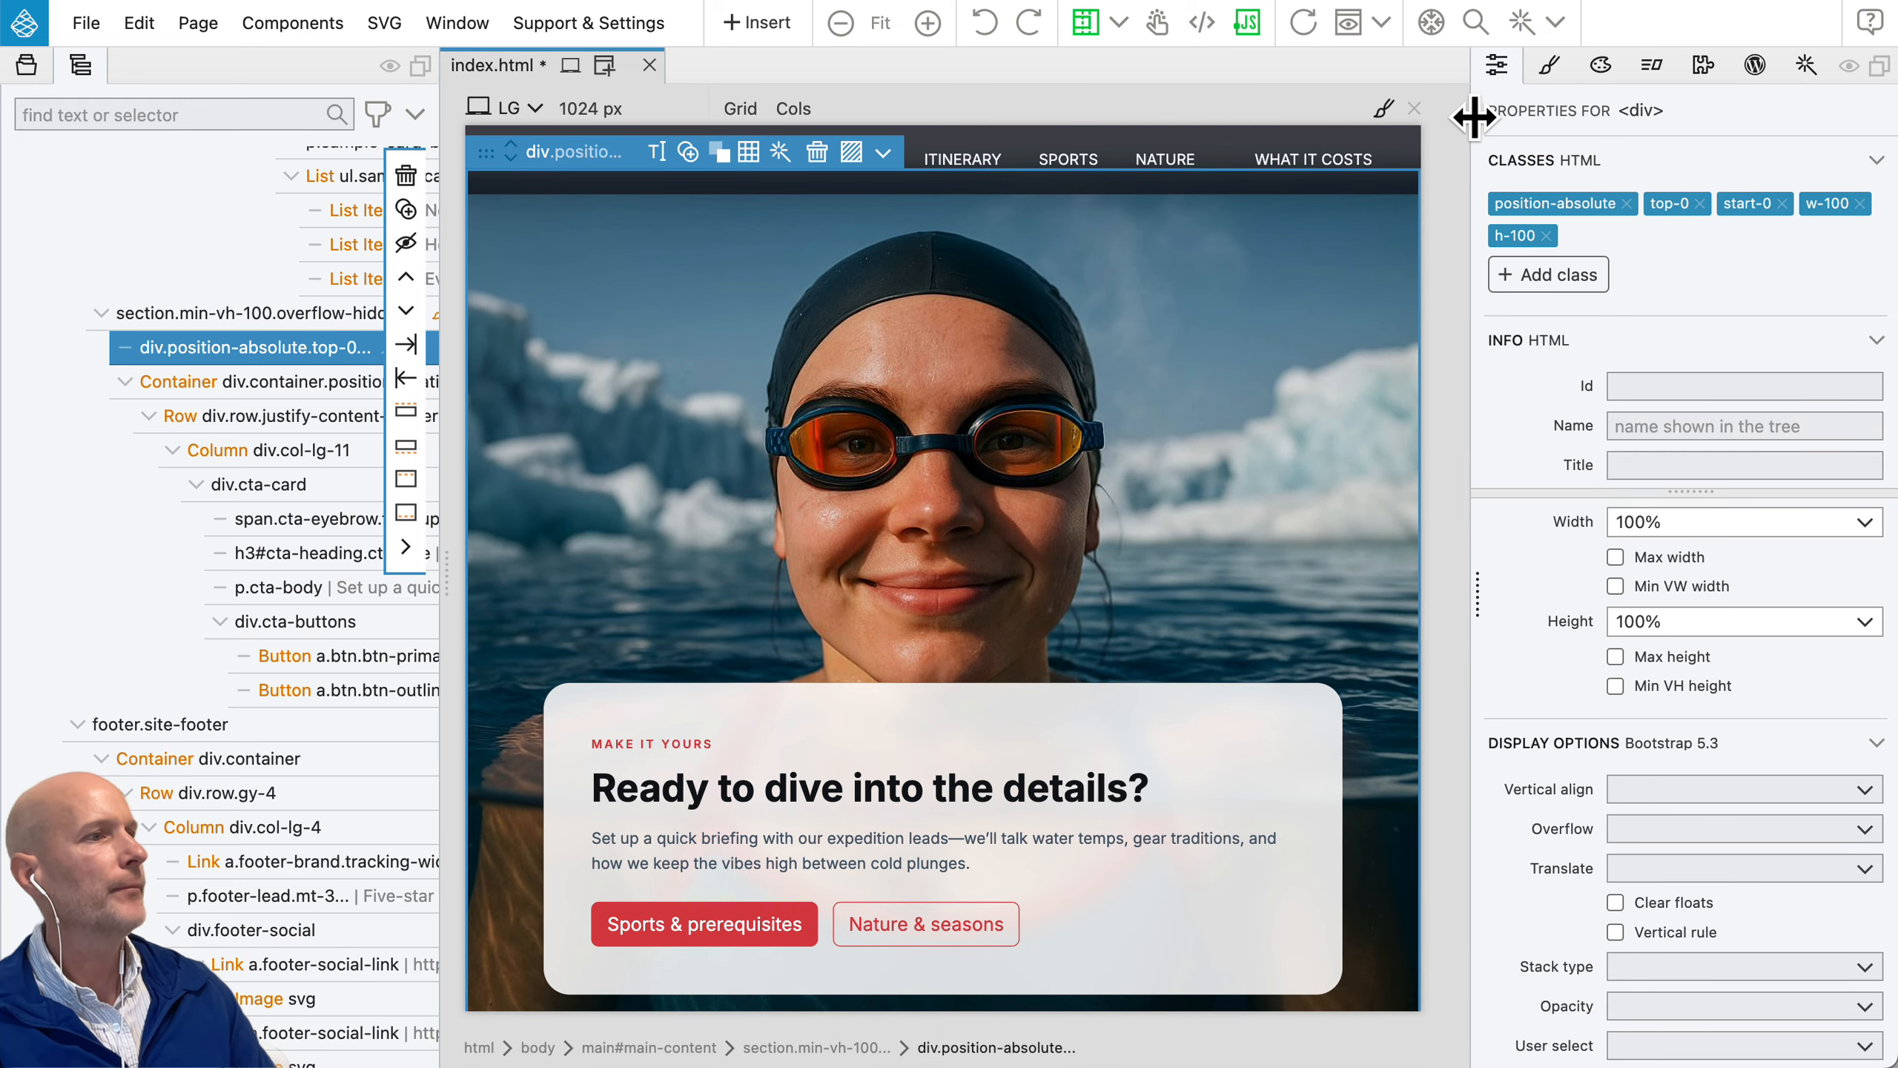
Step: Show the active CSS styles applied to the selected background overlay
click(1553, 71)
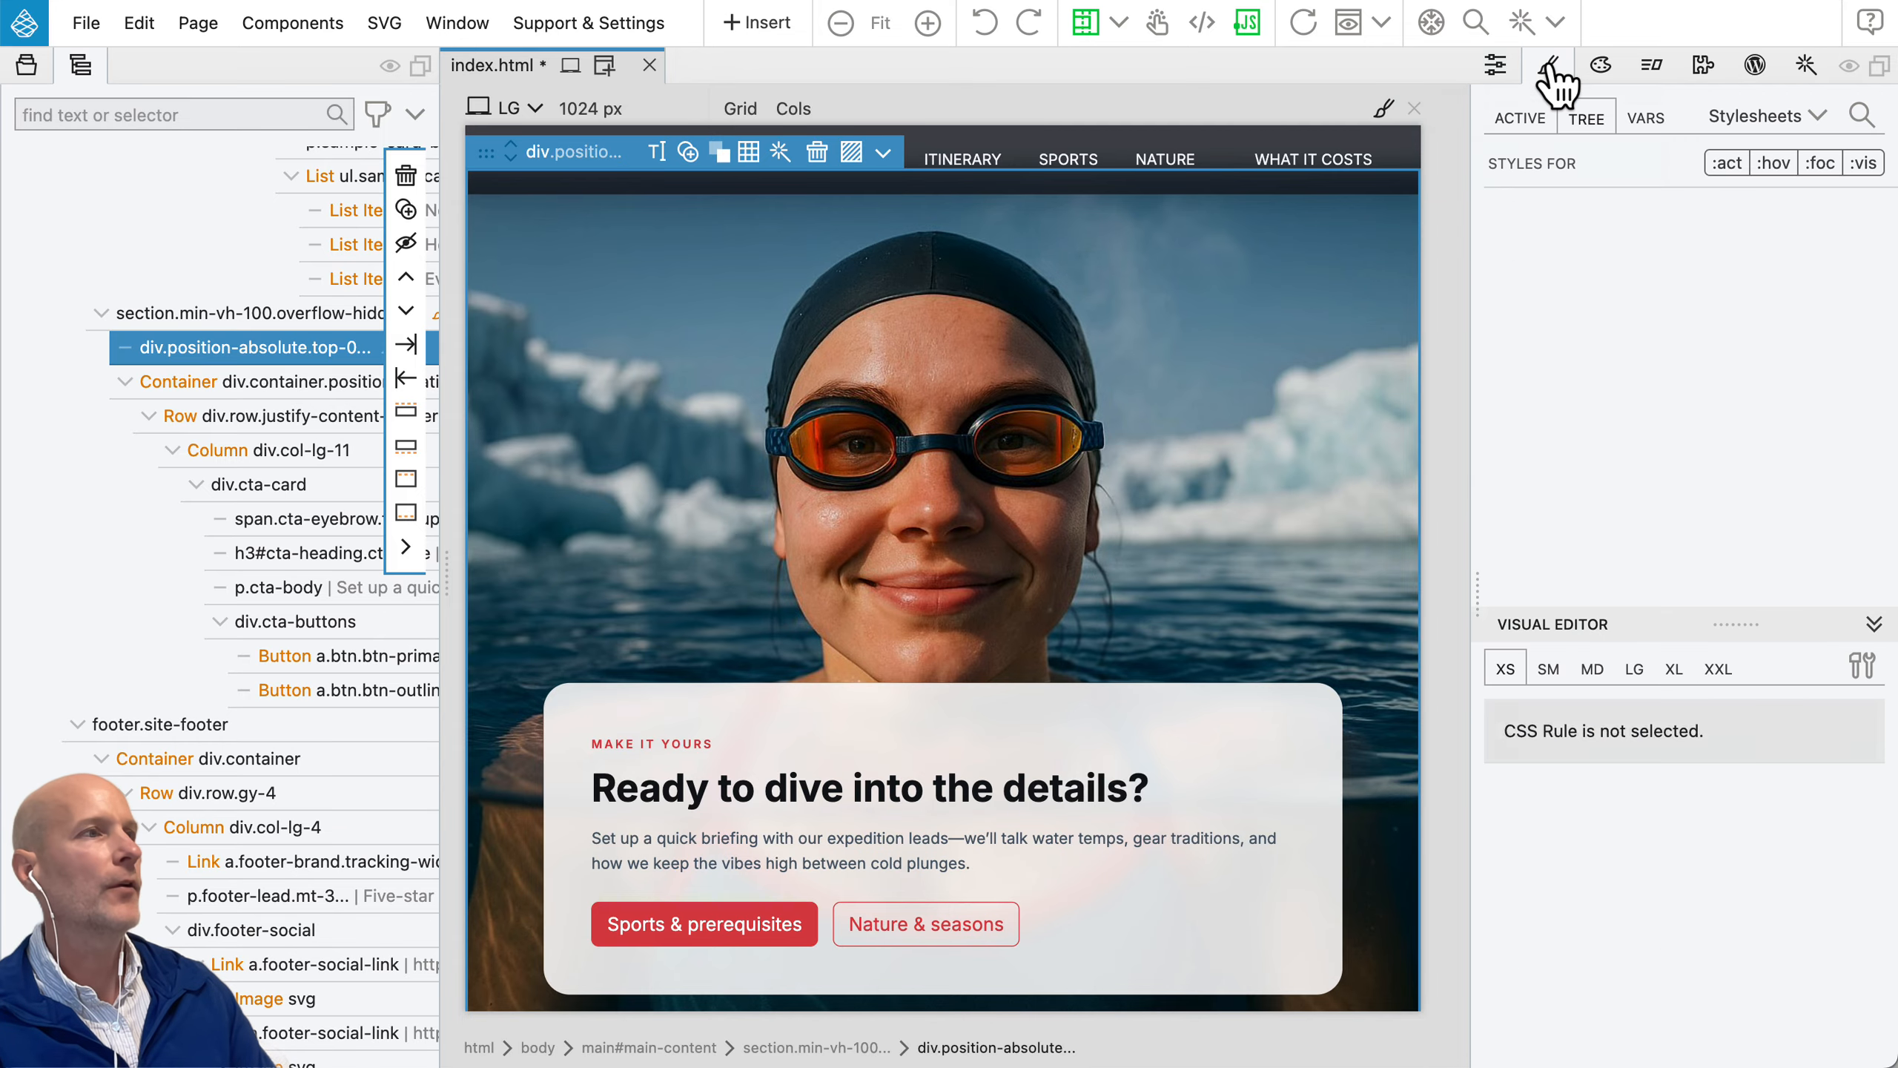
click(1522, 119)
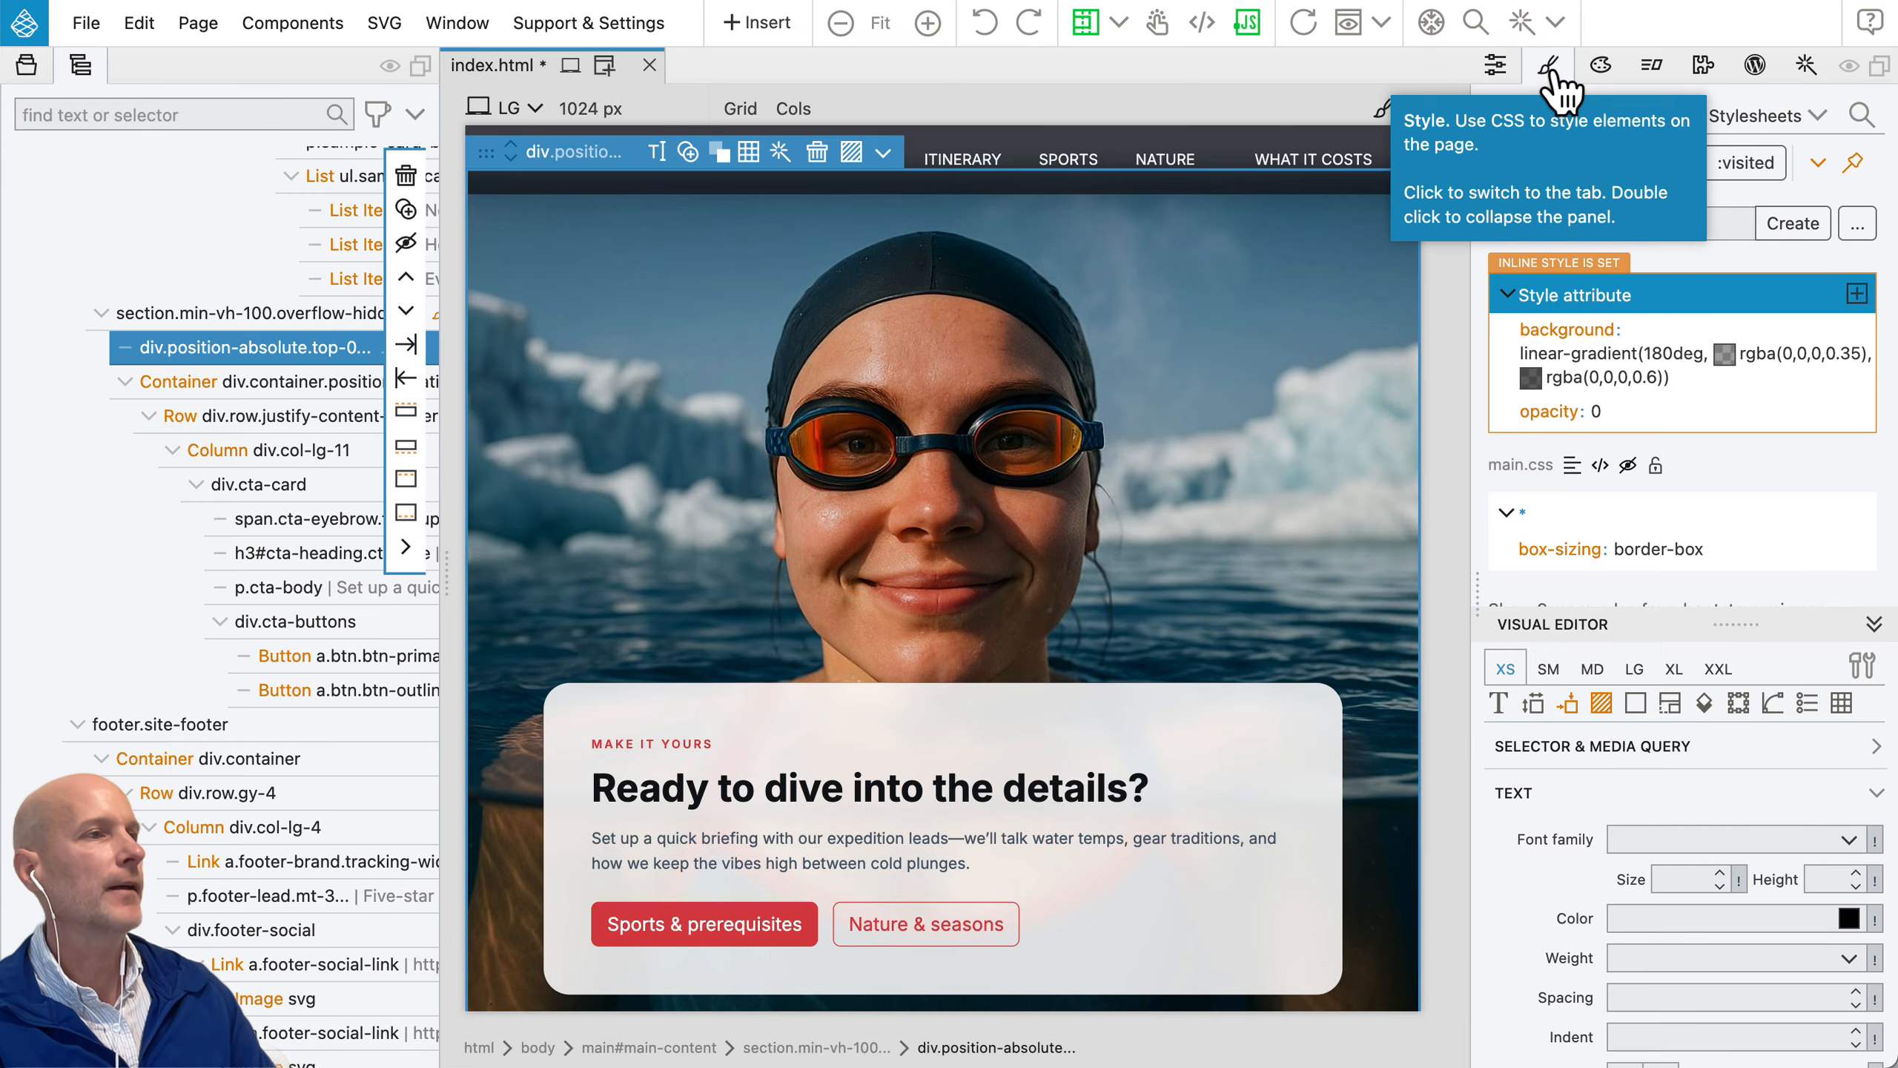
Step: Select the hero heading "Five-Star Ship. Zero-Star Weather." and examine its own and inherited CSS rules in the tree view
scroll(1213, 353, up, 15)
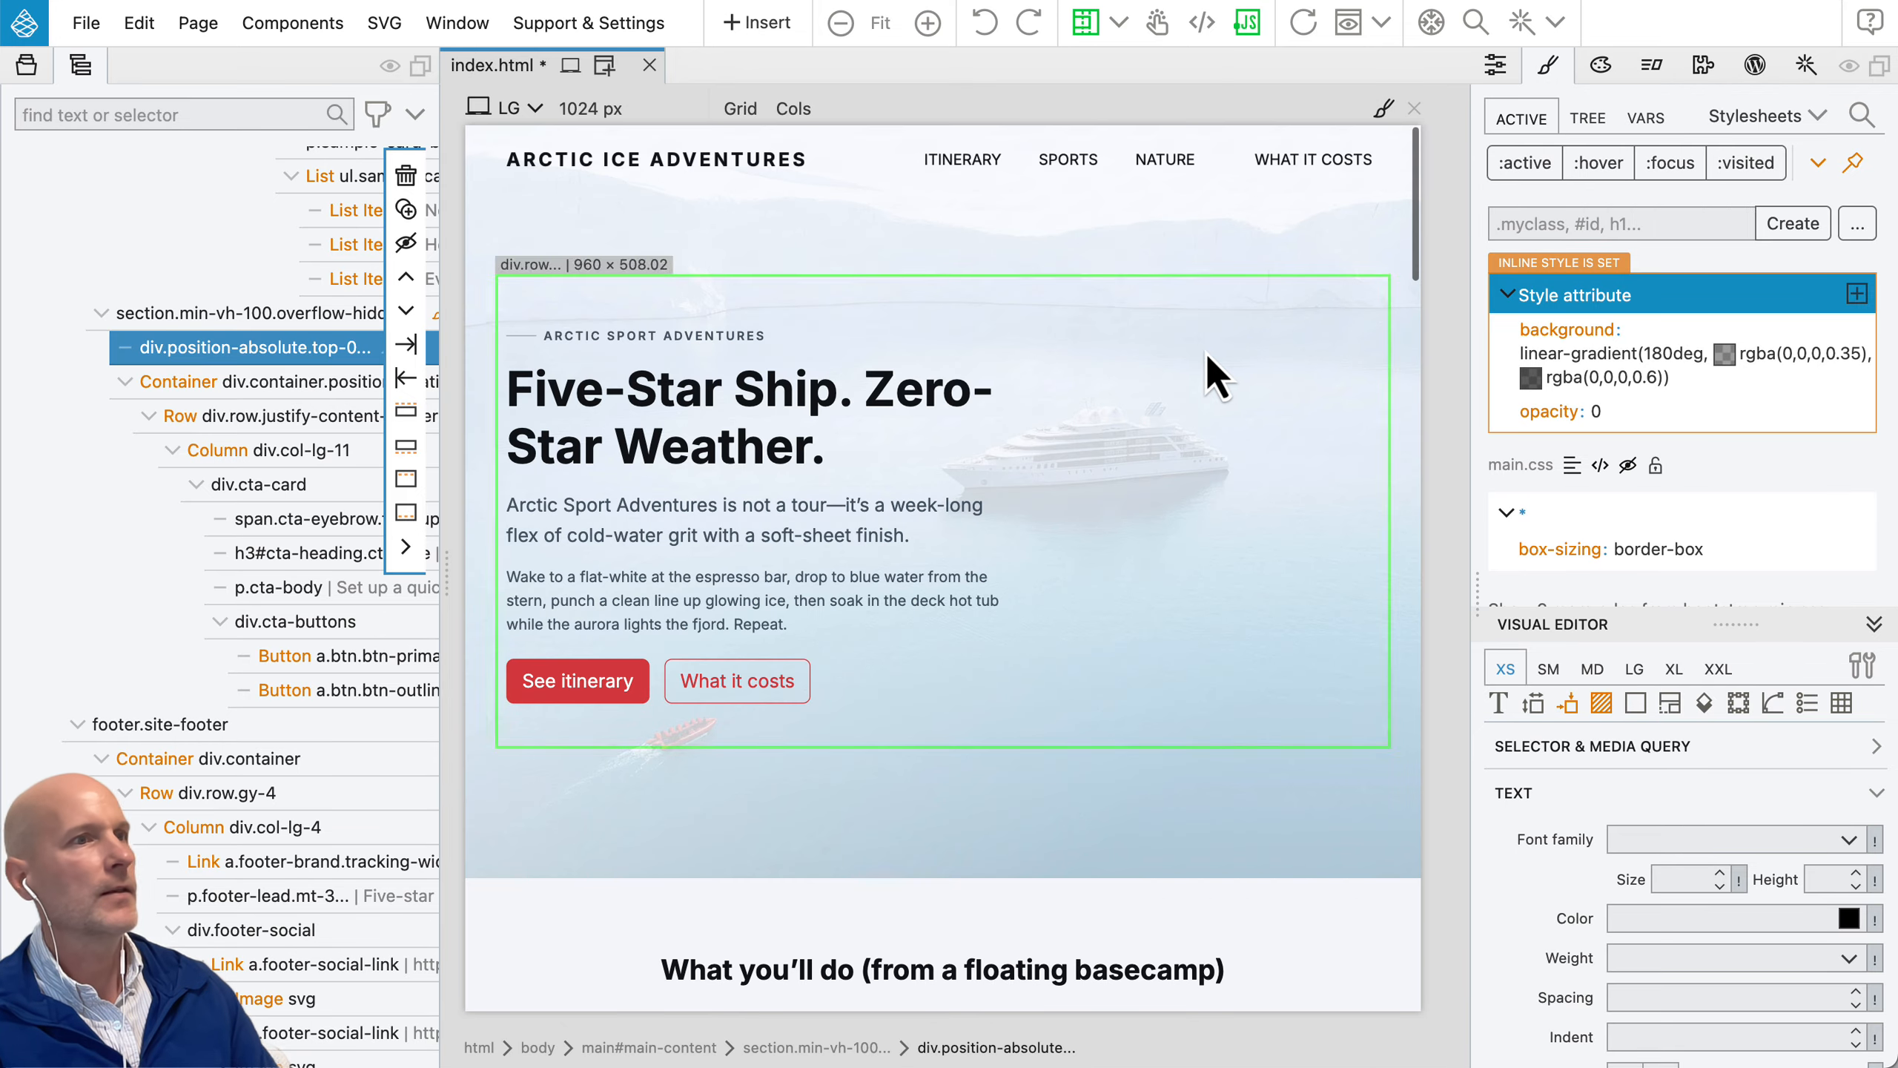
click(728, 413)
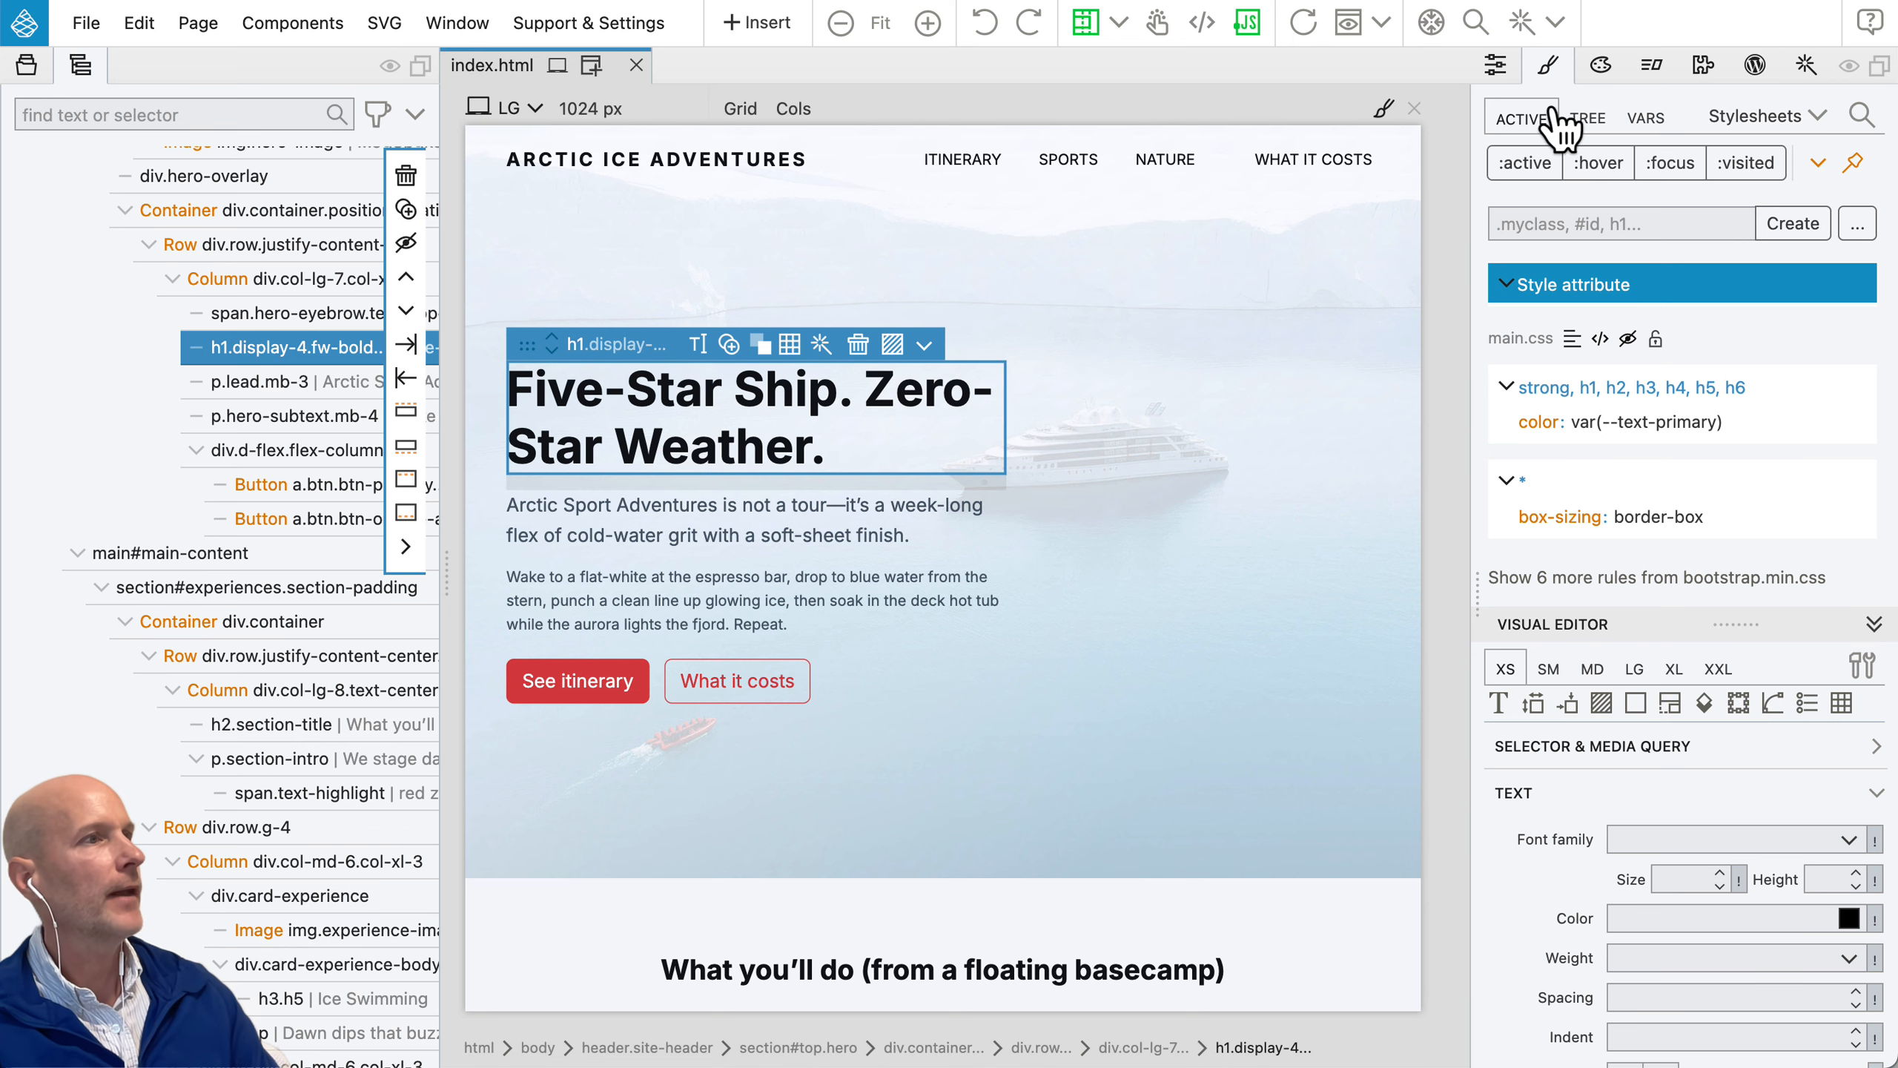
click(1593, 120)
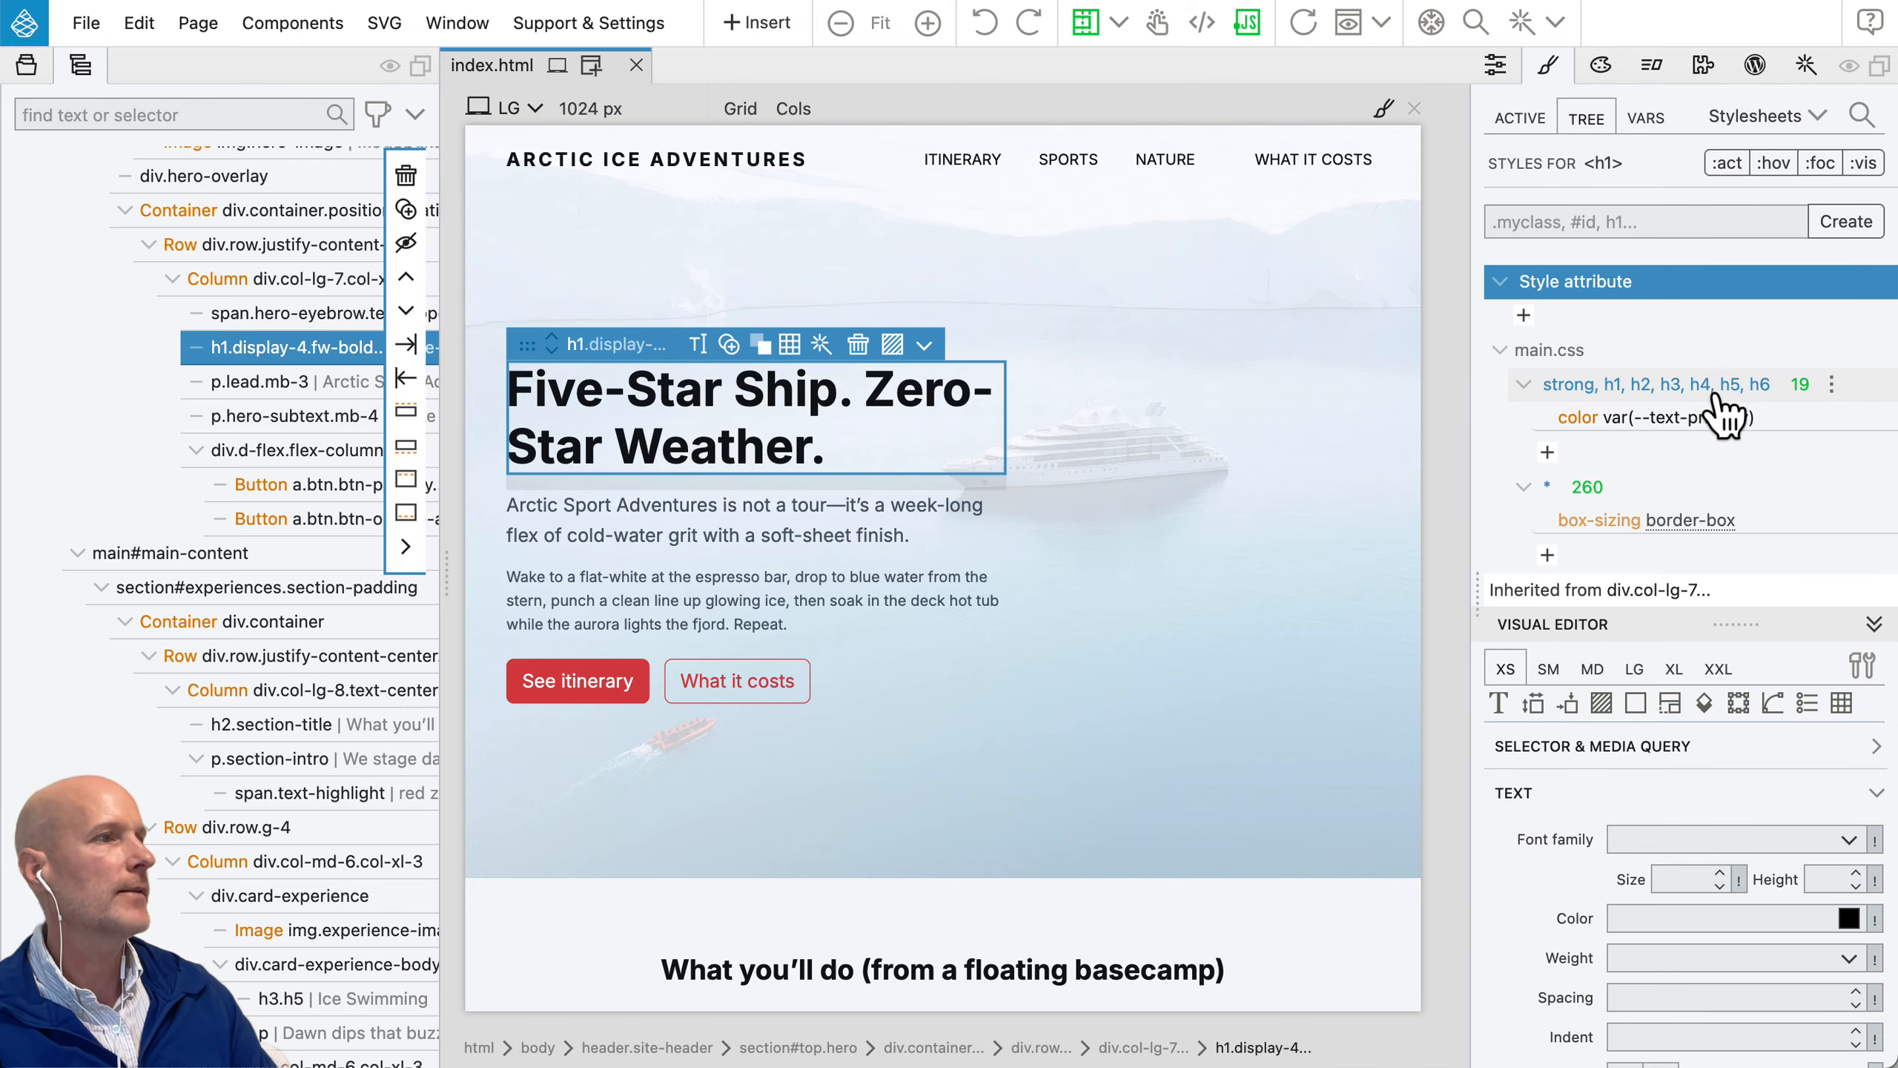
scroll(1715, 412, down, 5)
scroll(1719, 415, down, 4)
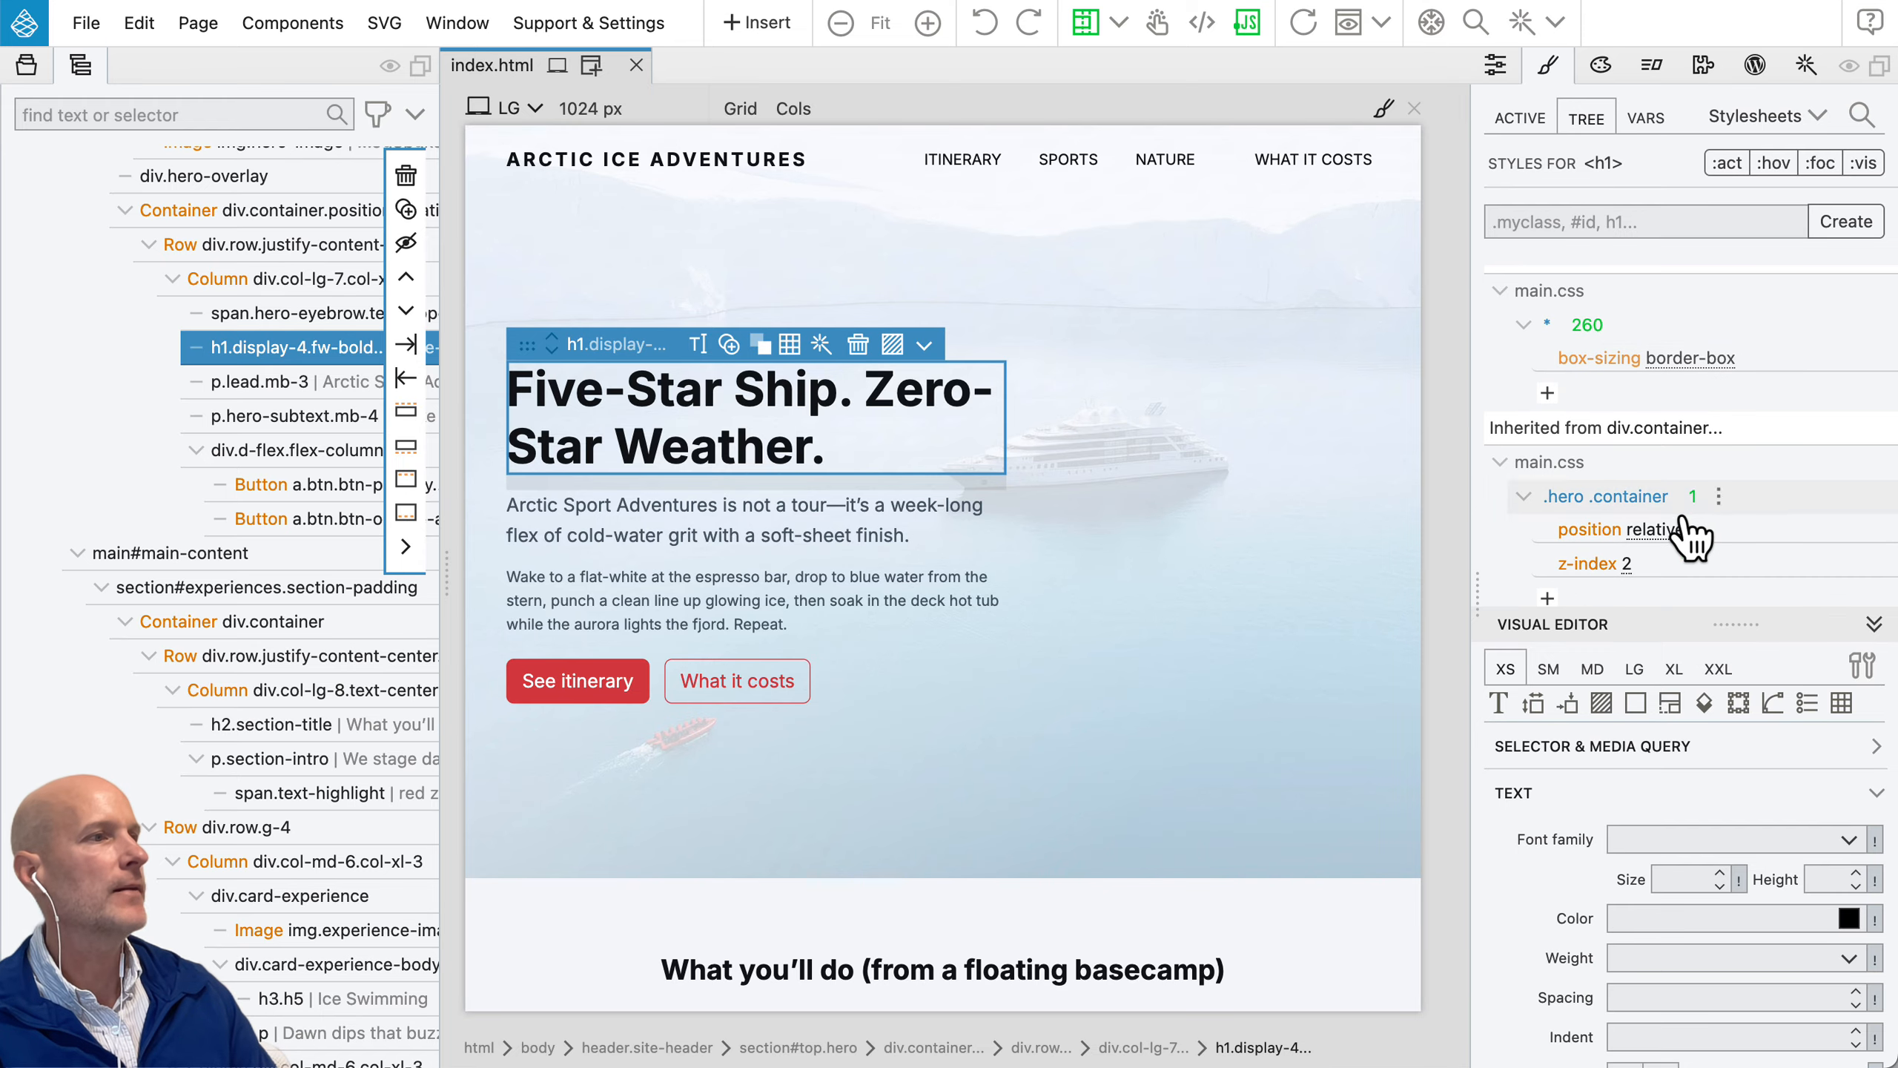
scroll(1668, 544, down, 2)
scroll(1669, 545, up, 10)
scroll(1666, 539, up, 2)
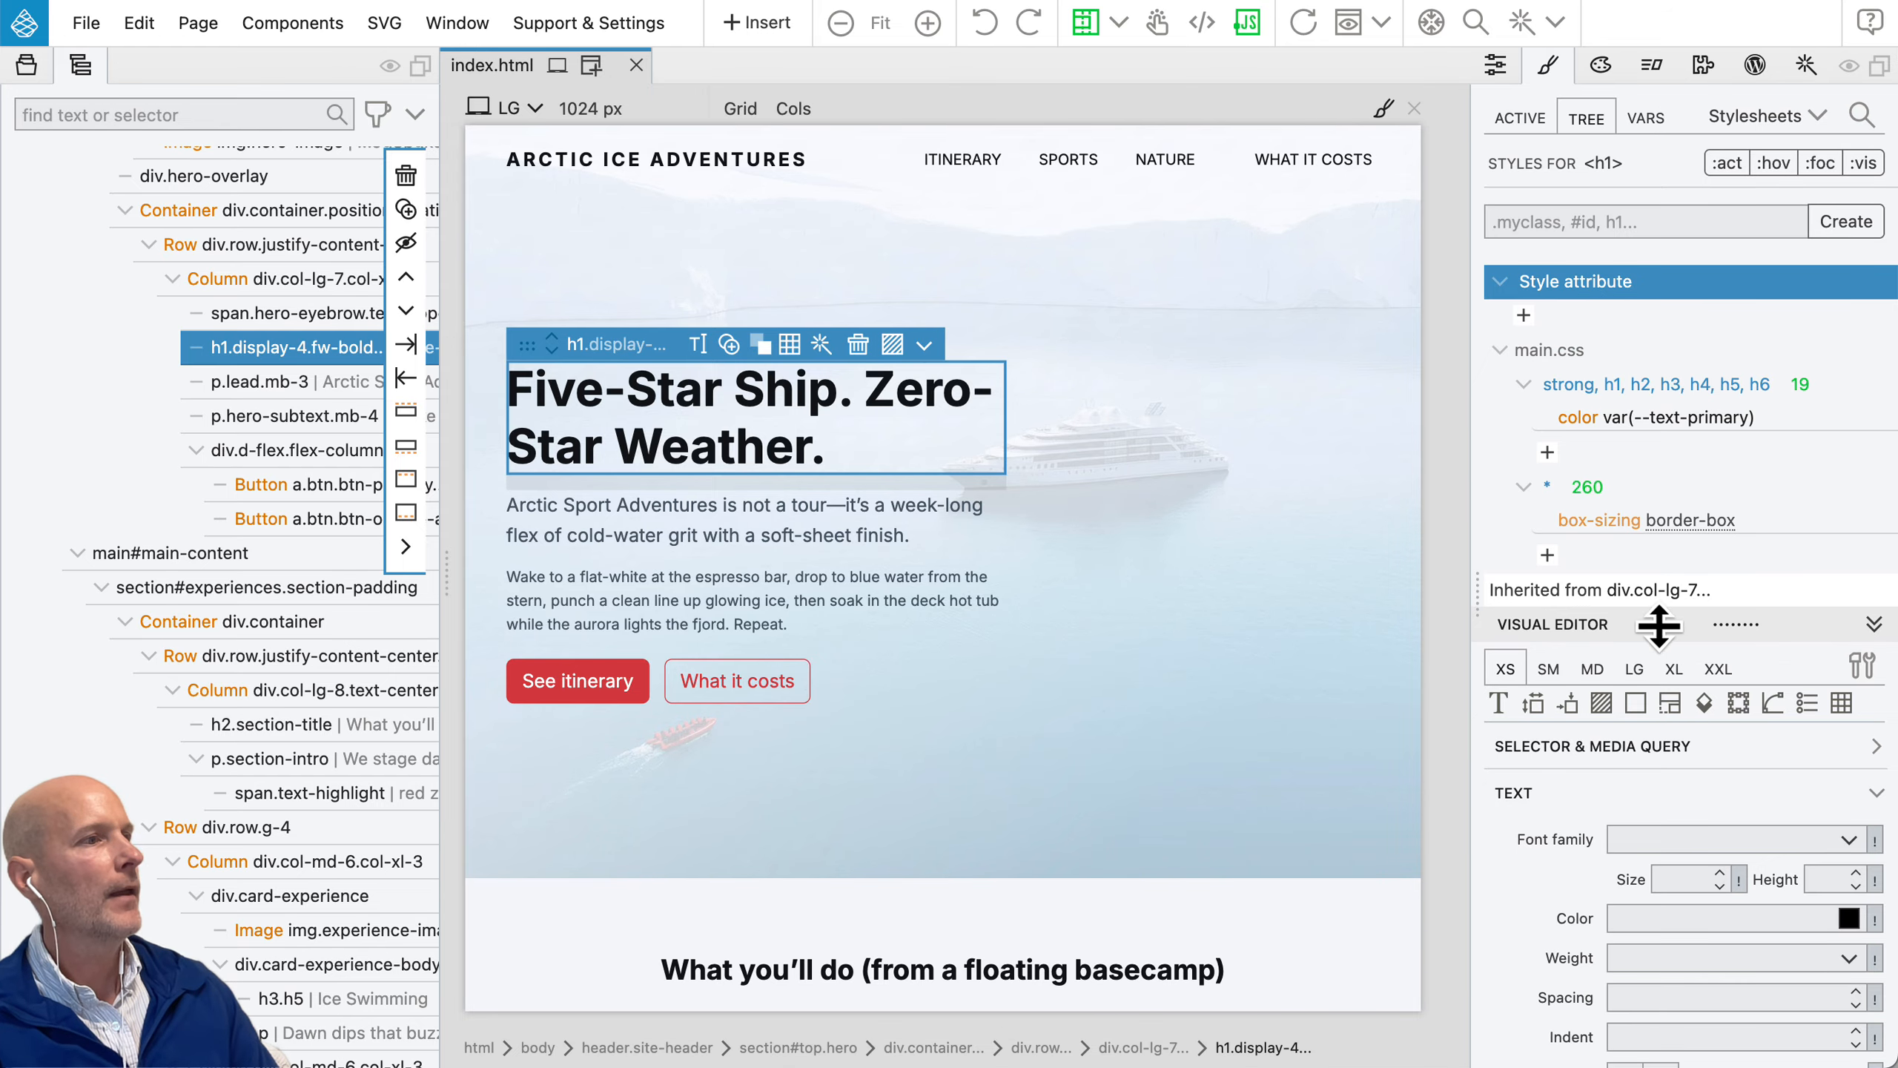
Step: Enlarge the visual CSS editor and set the hero heading's inline text colour to the accent CSS variable
drag(1658, 624, 1667, 511)
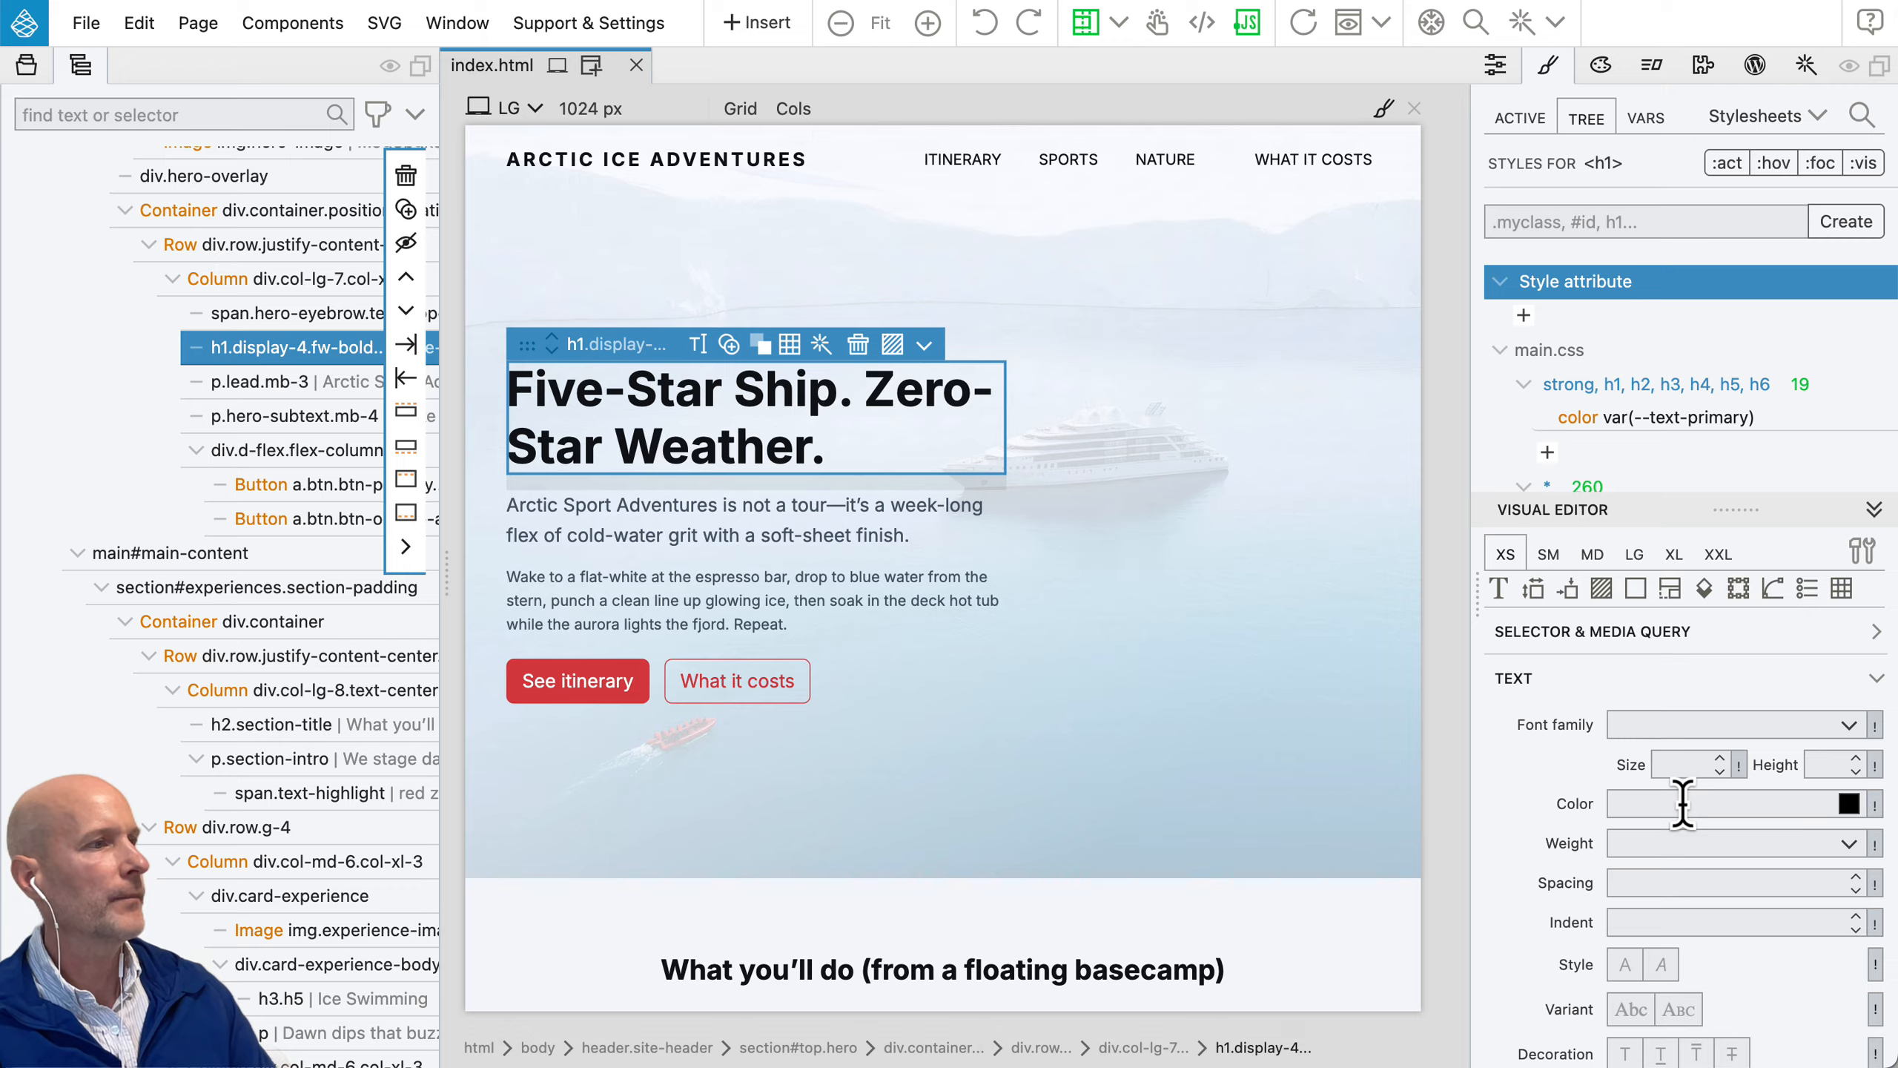
click(1849, 804)
click(1835, 760)
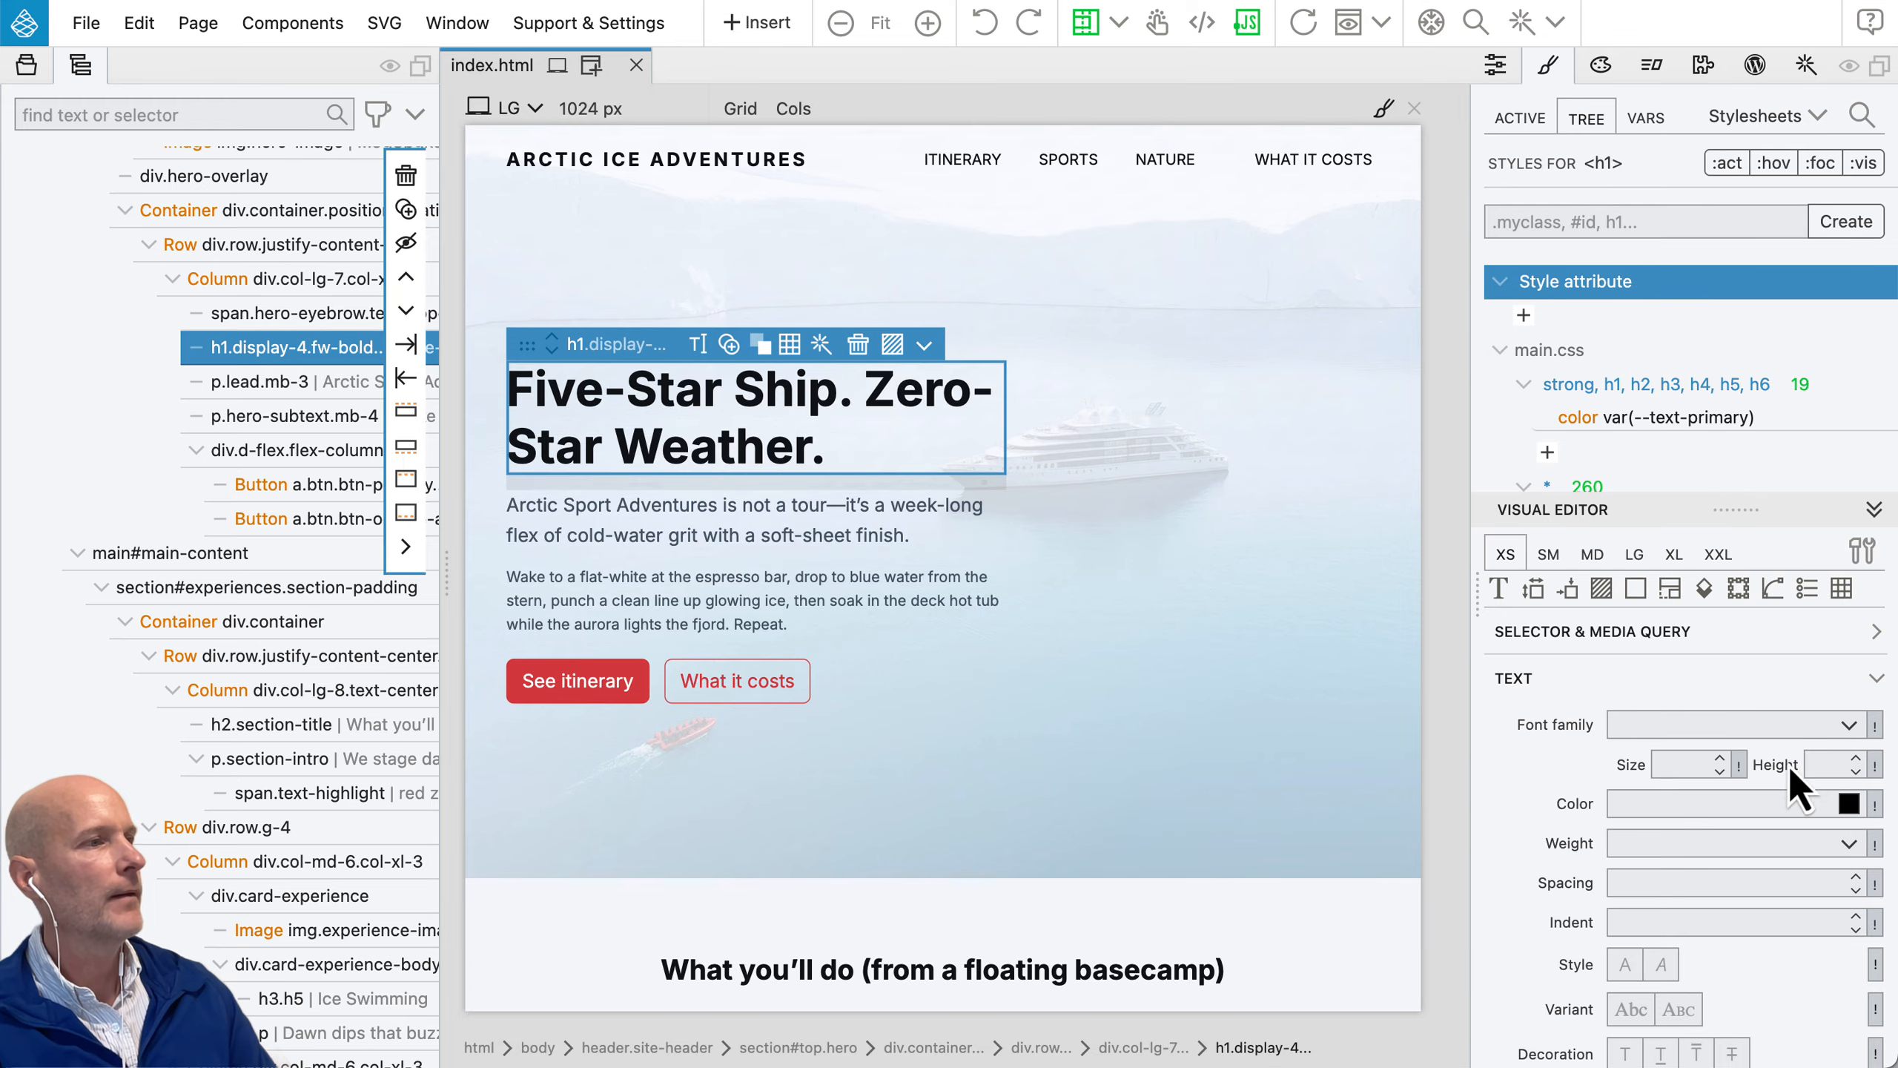
click(1875, 804)
mouse_move(1742, 930)
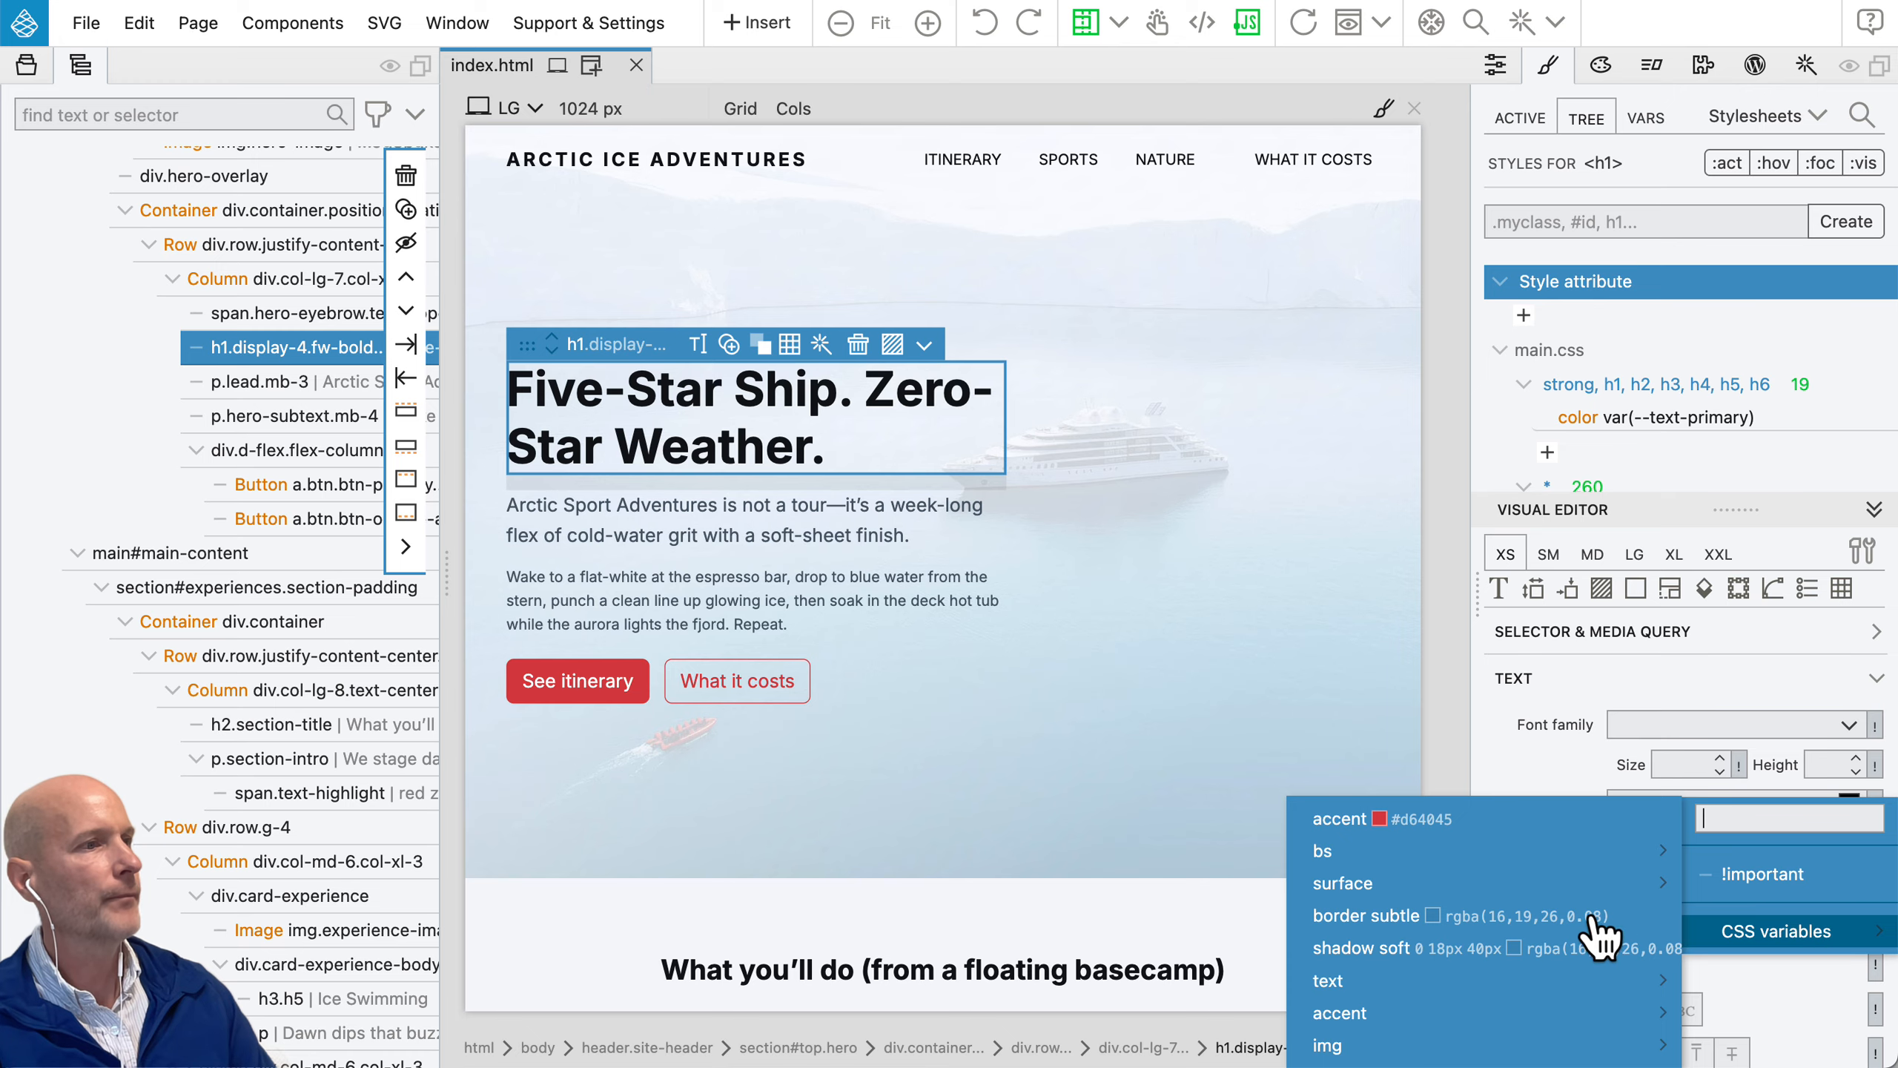
click(1417, 819)
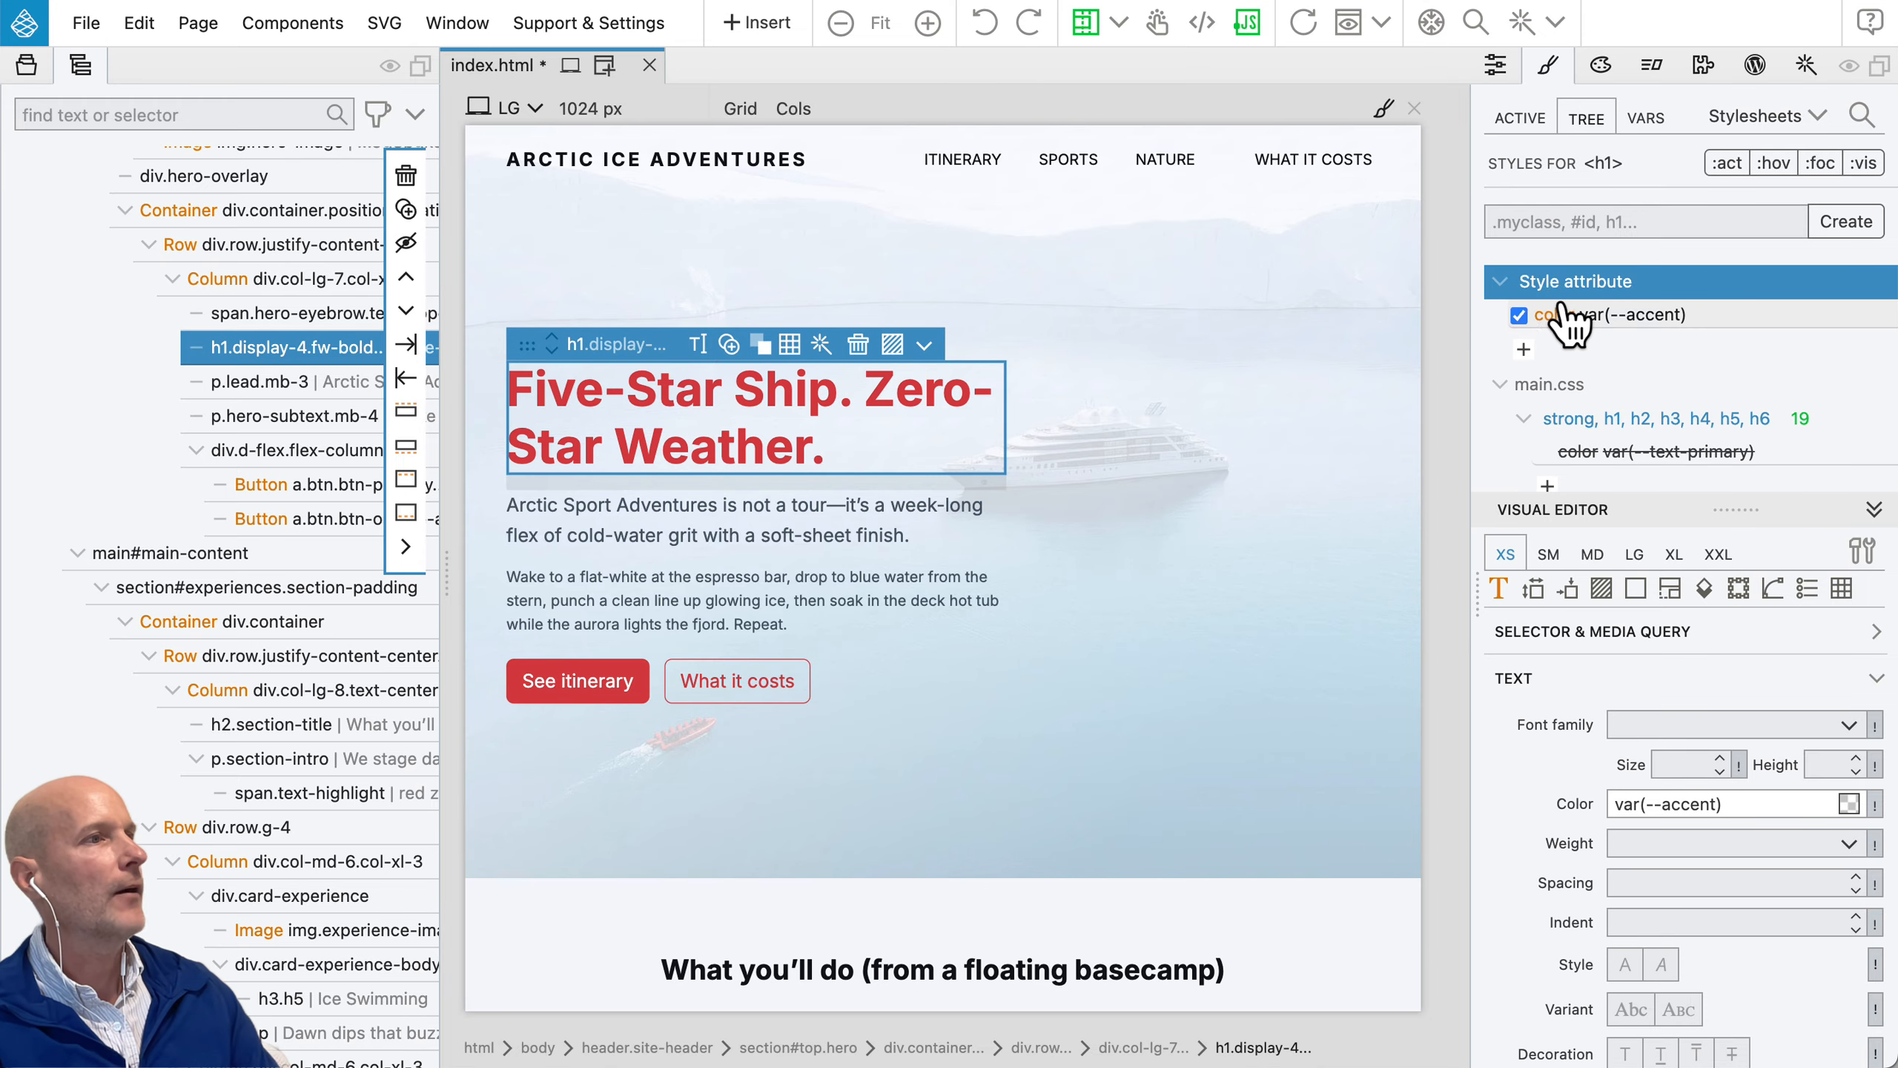
Step: Save the heading's inline style into a new CSS rule with the selector .hero h1 in main.css, without a media query
mouse_move(1548, 326)
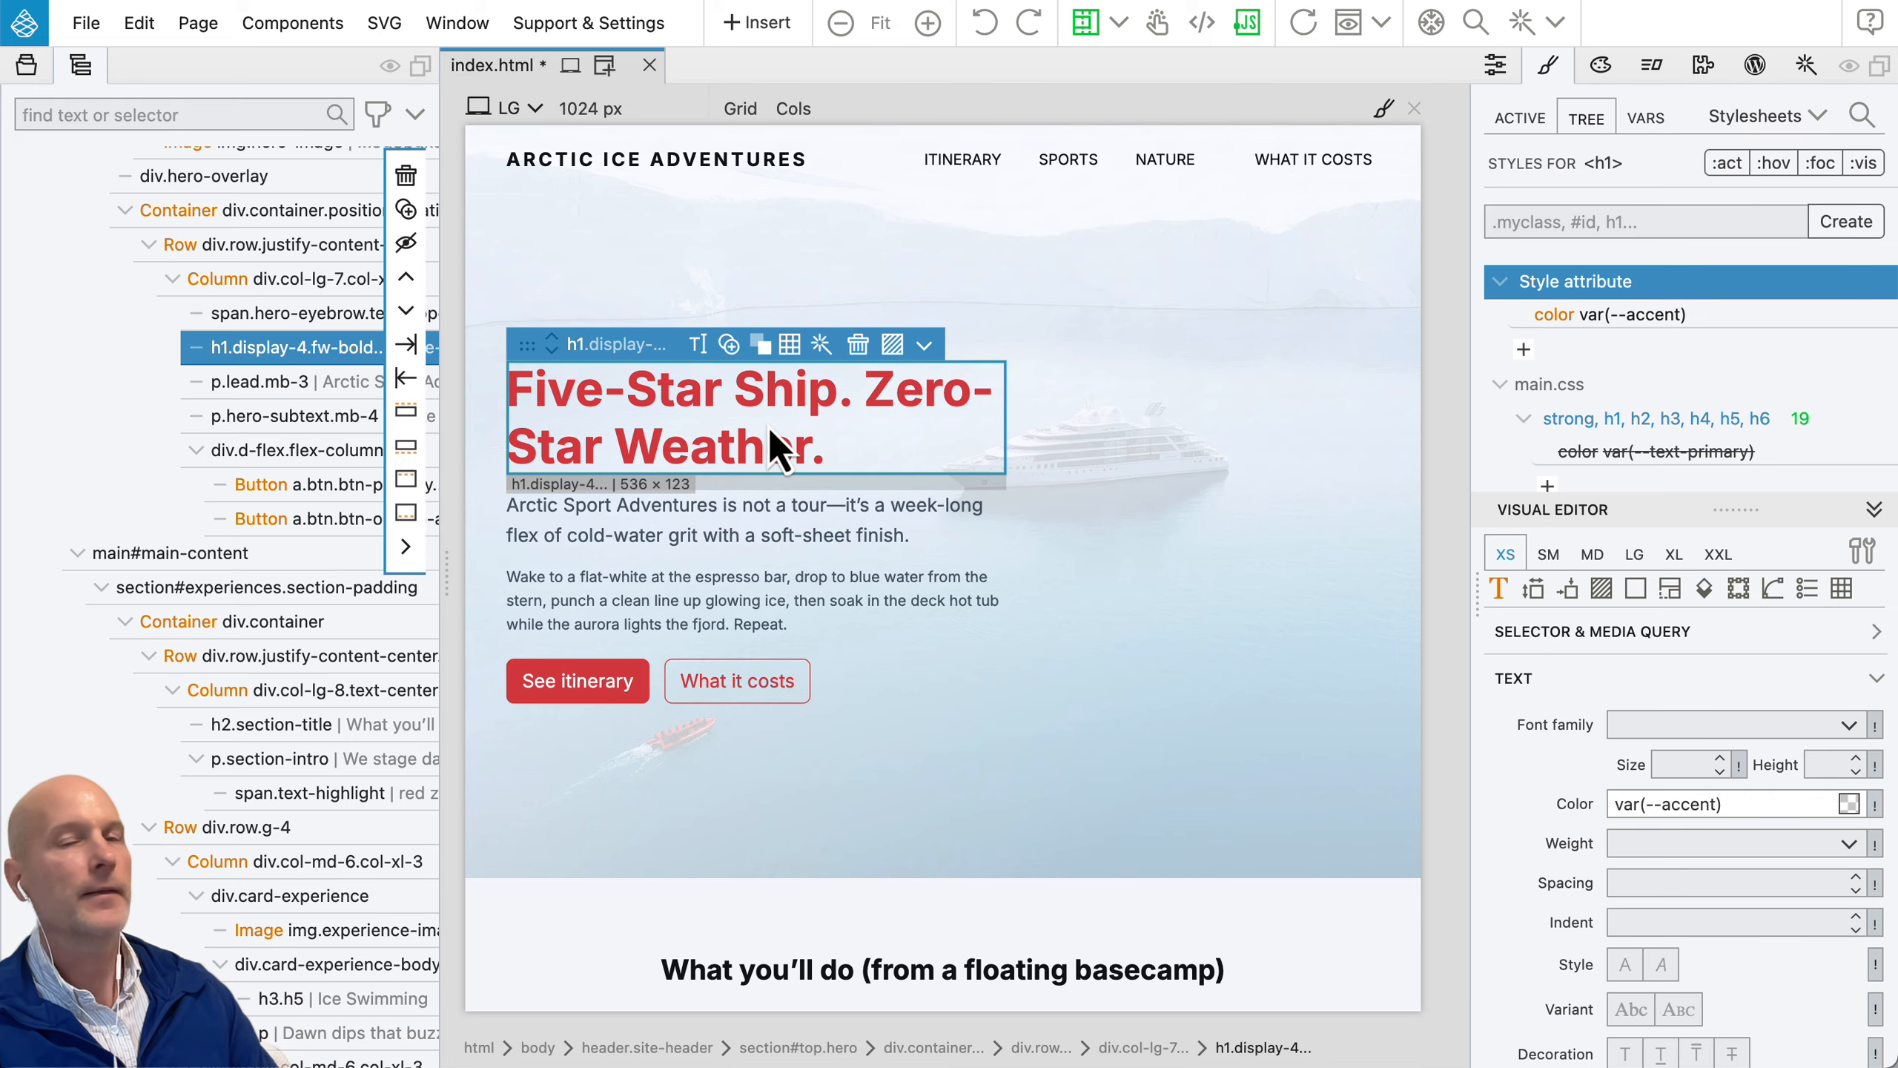
mouse_move(1610, 280)
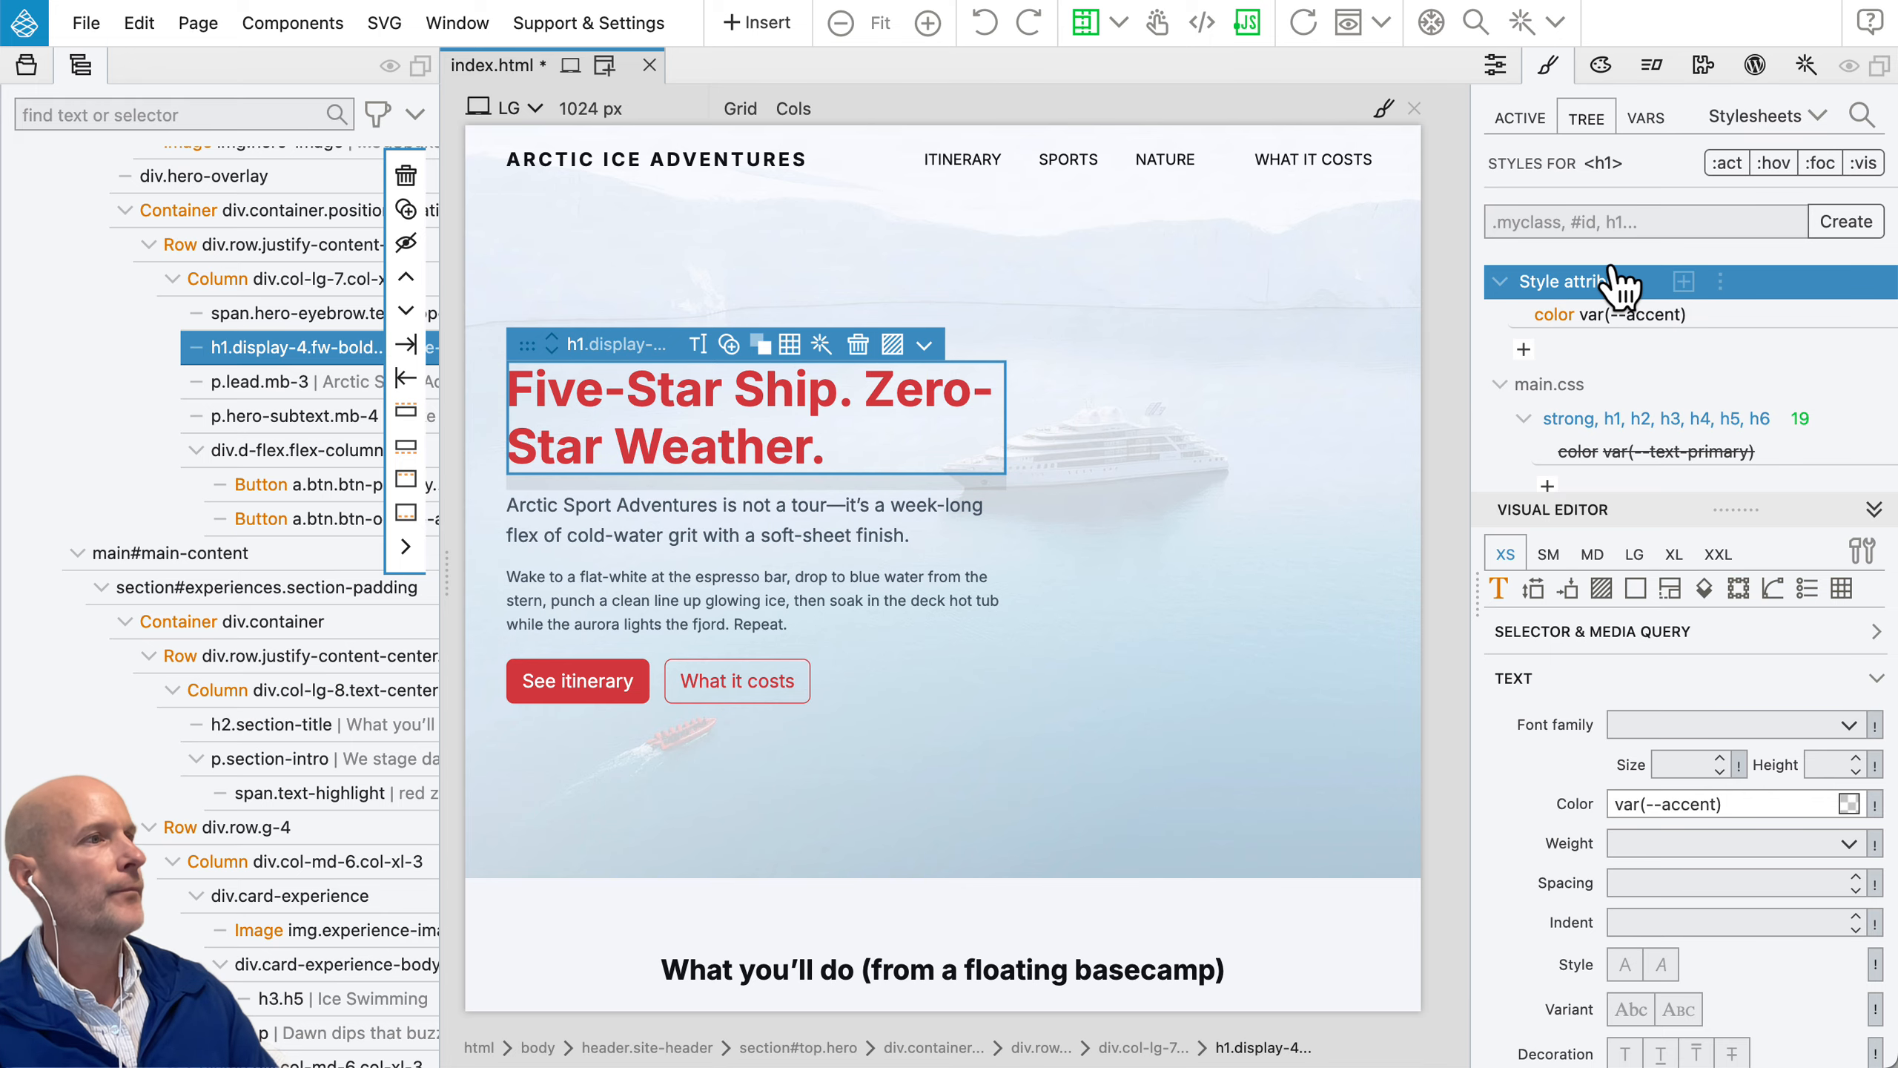
click(1685, 282)
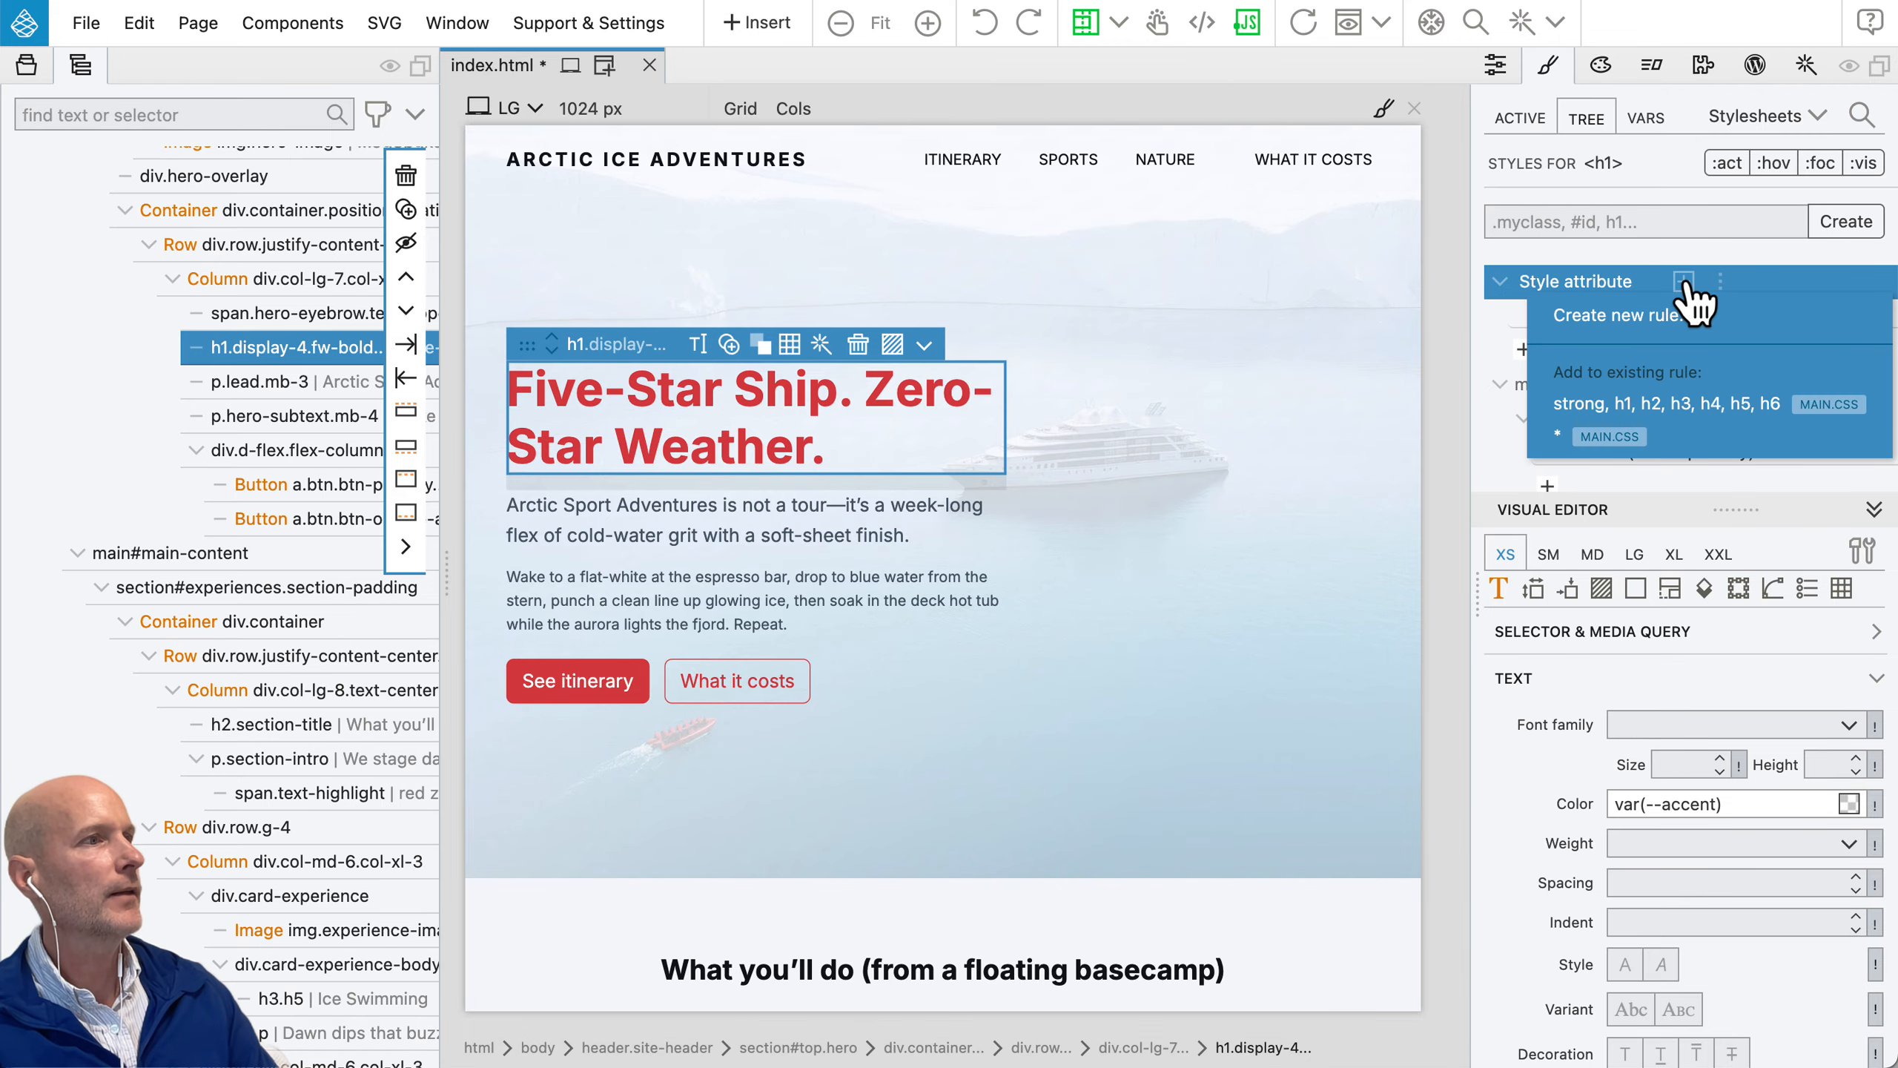
click(1702, 316)
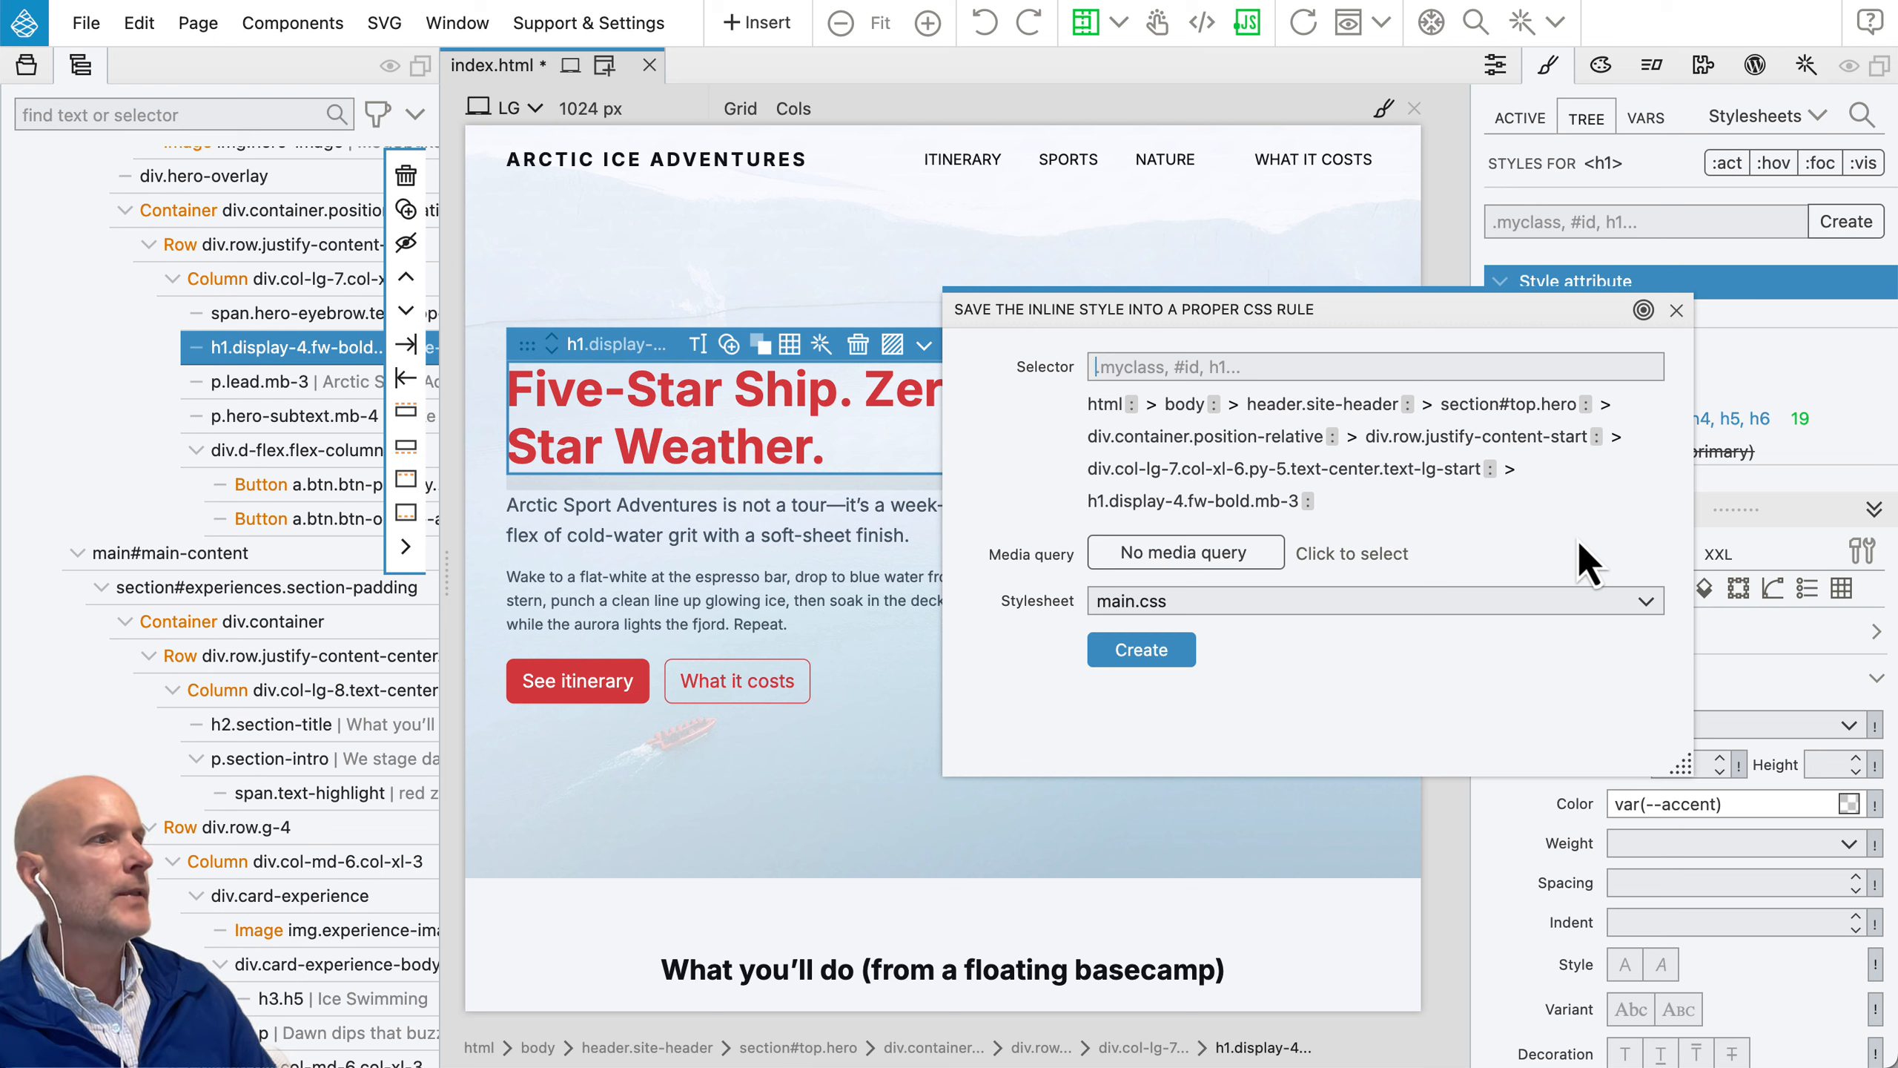
click(1562, 405)
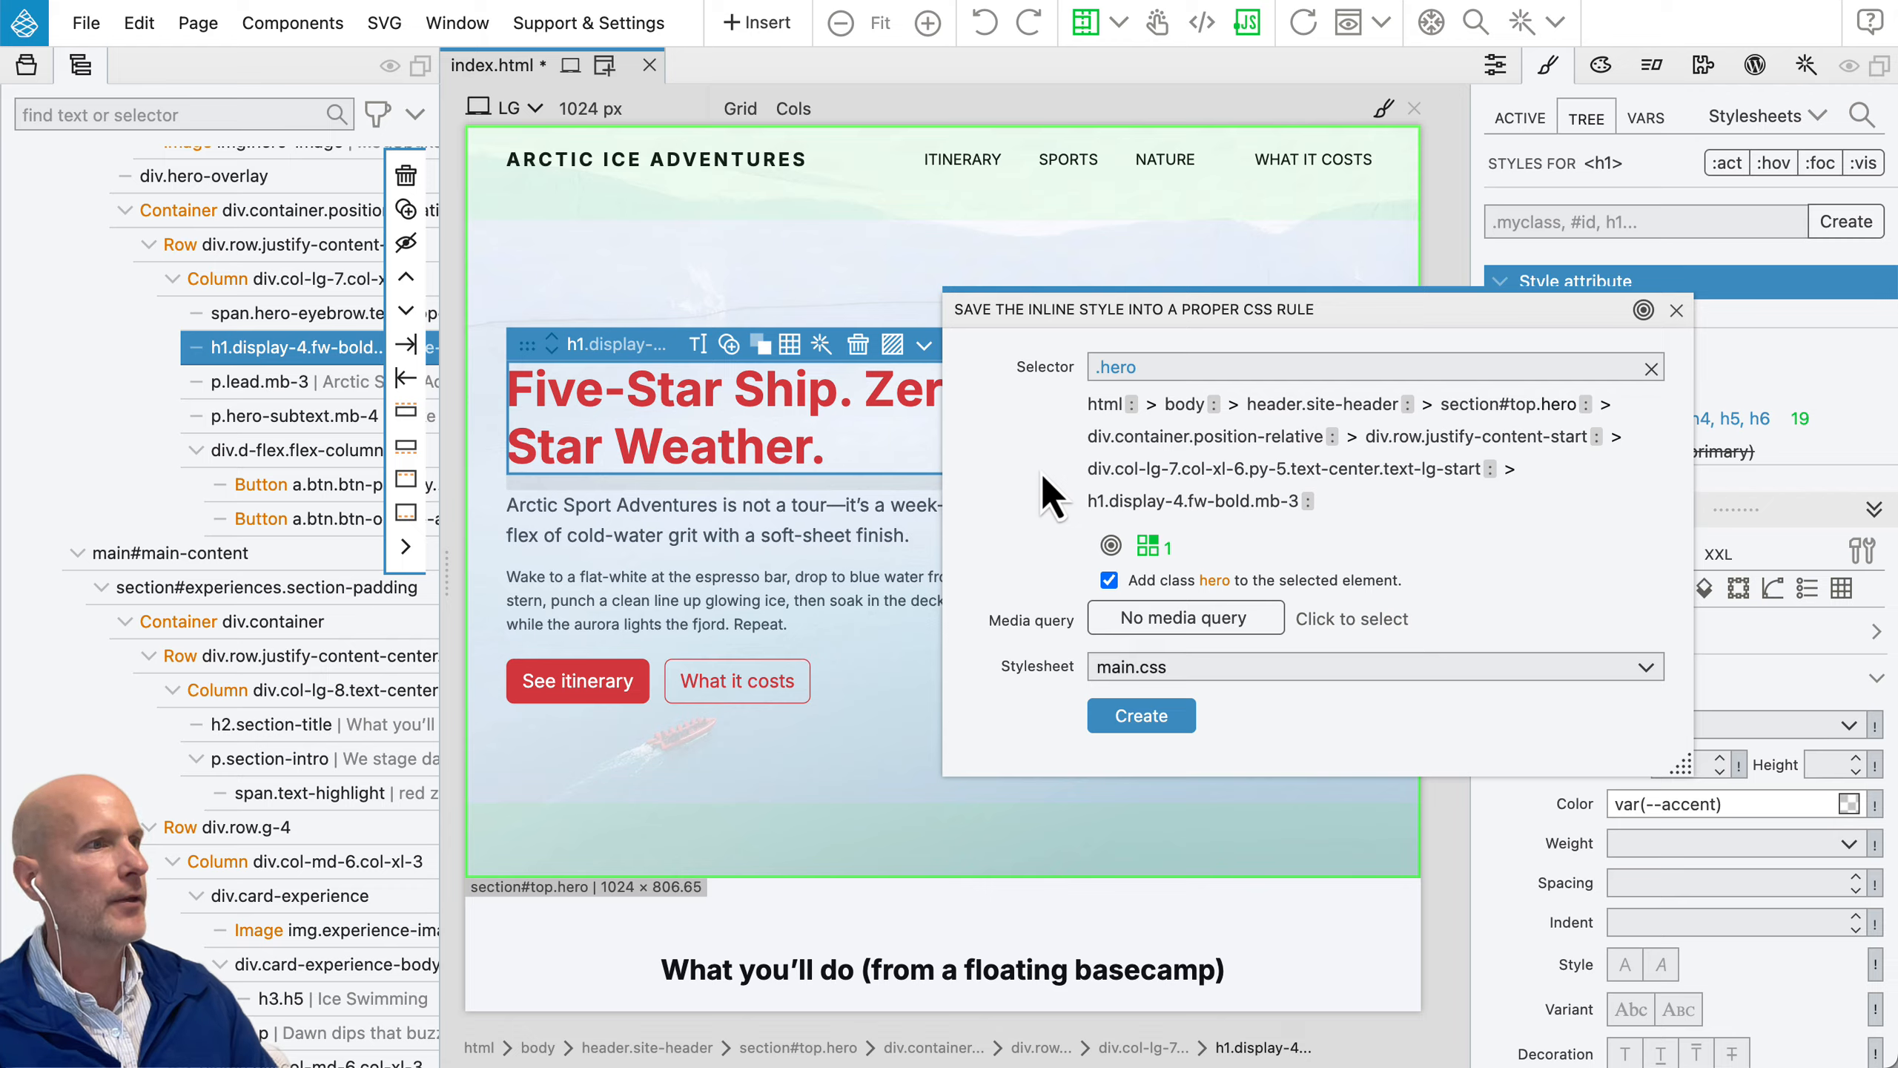
click(1096, 501)
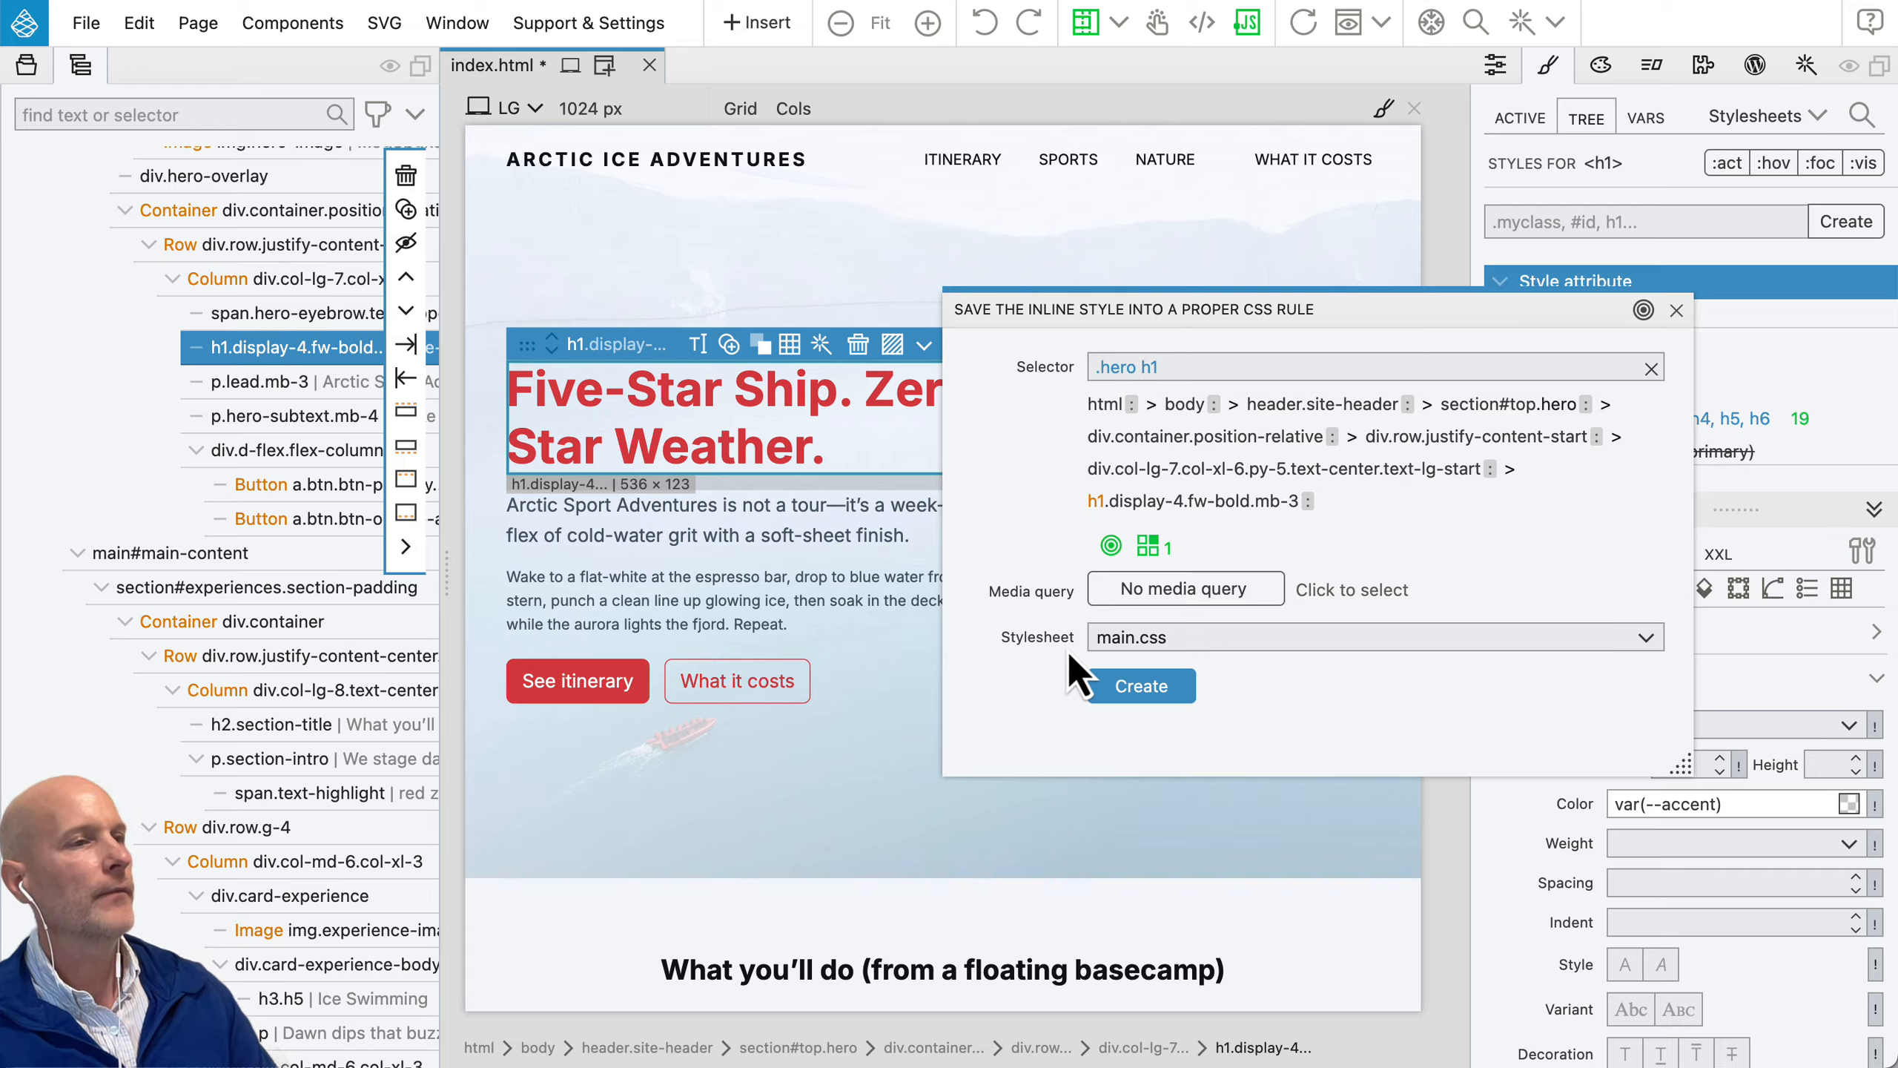
click(1130, 640)
click(1134, 667)
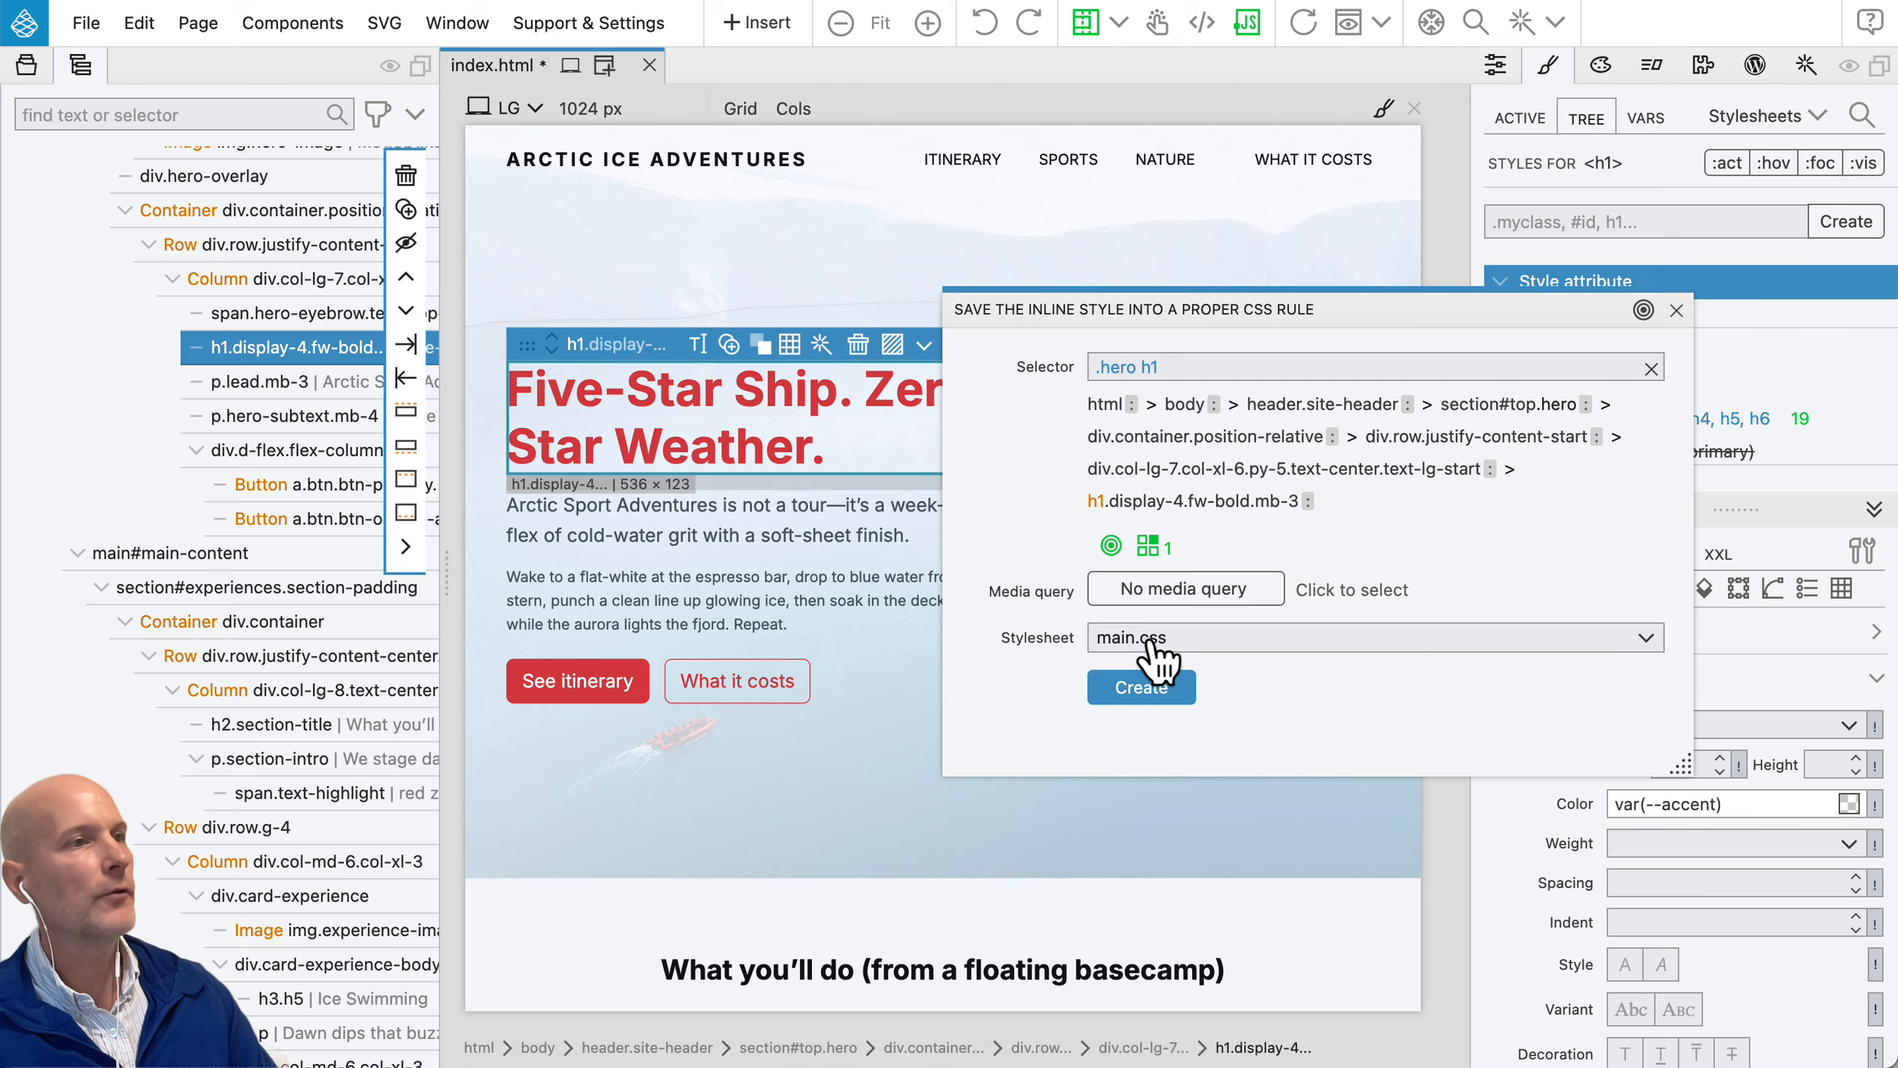
click(1151, 689)
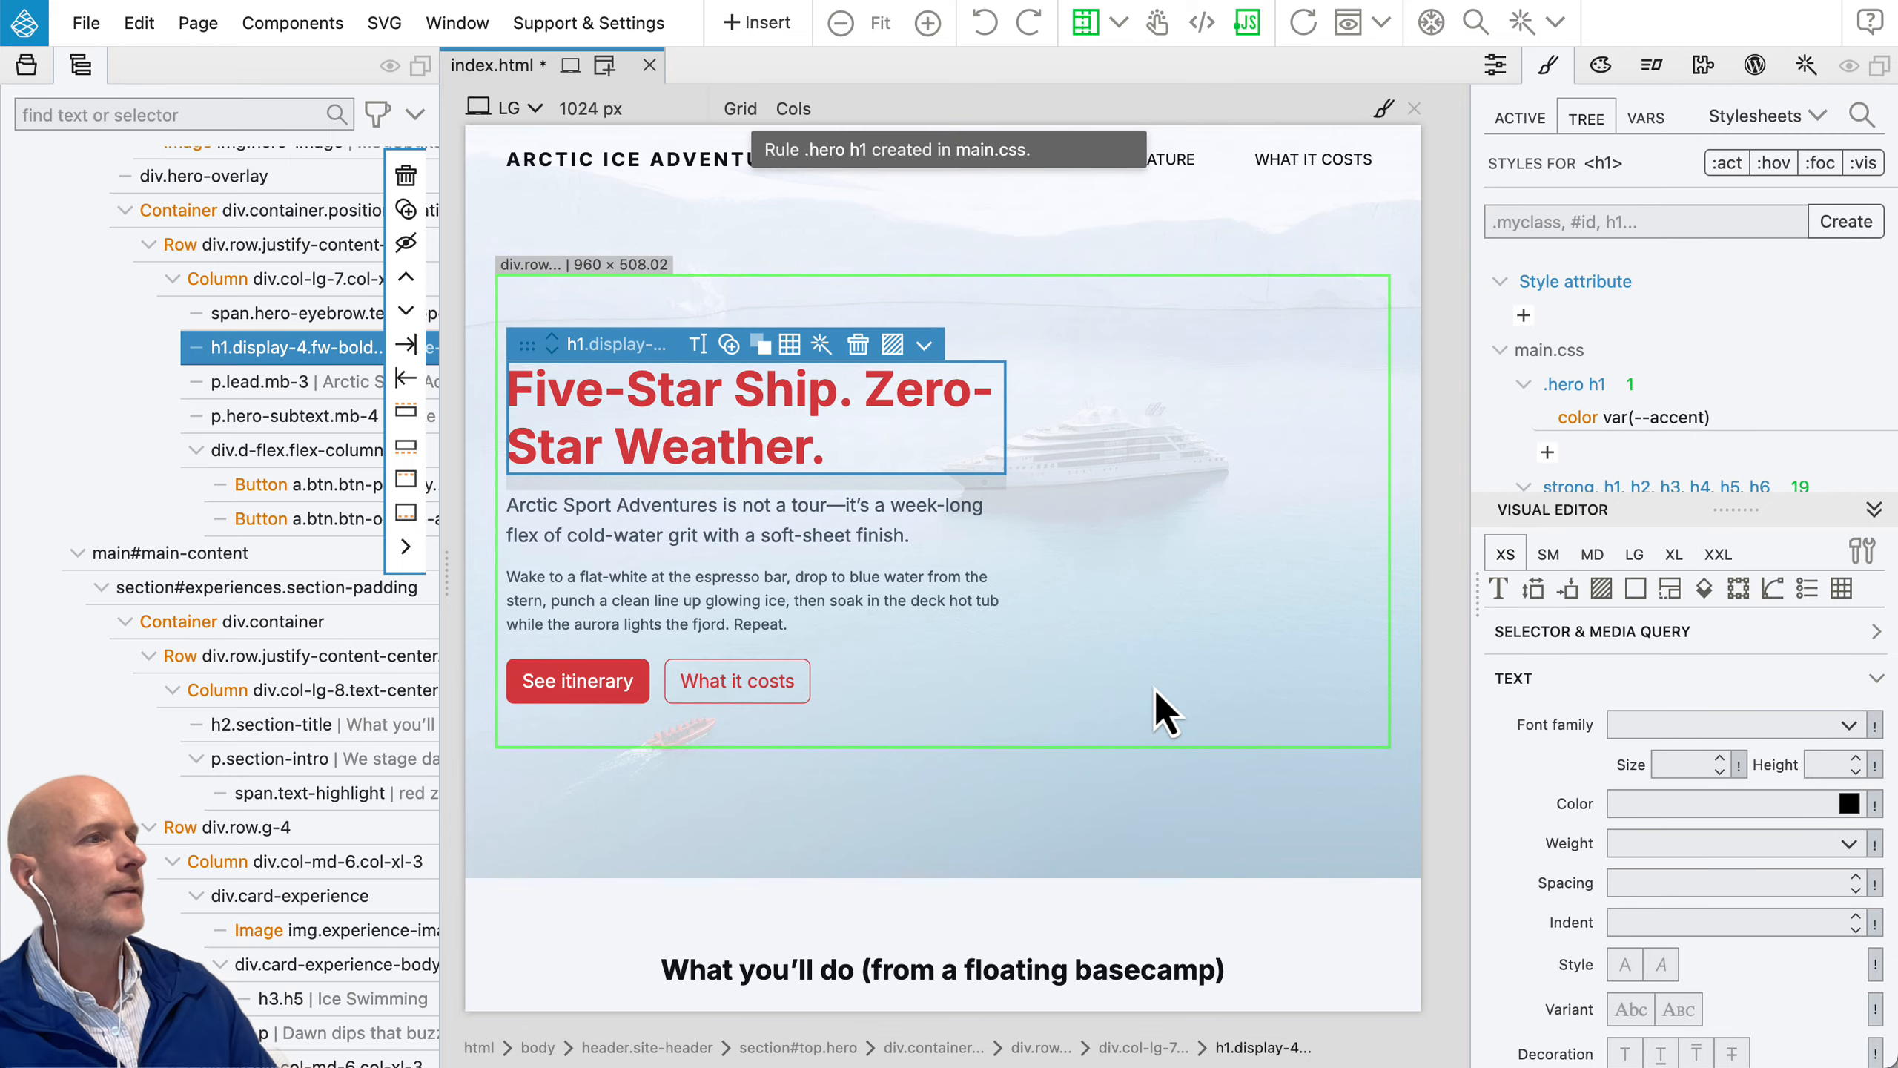
Step: Add a text-transform property with the value uppercase to the .hero h1 rule in main.css
click(1594, 388)
scroll(1681, 422, down, 2)
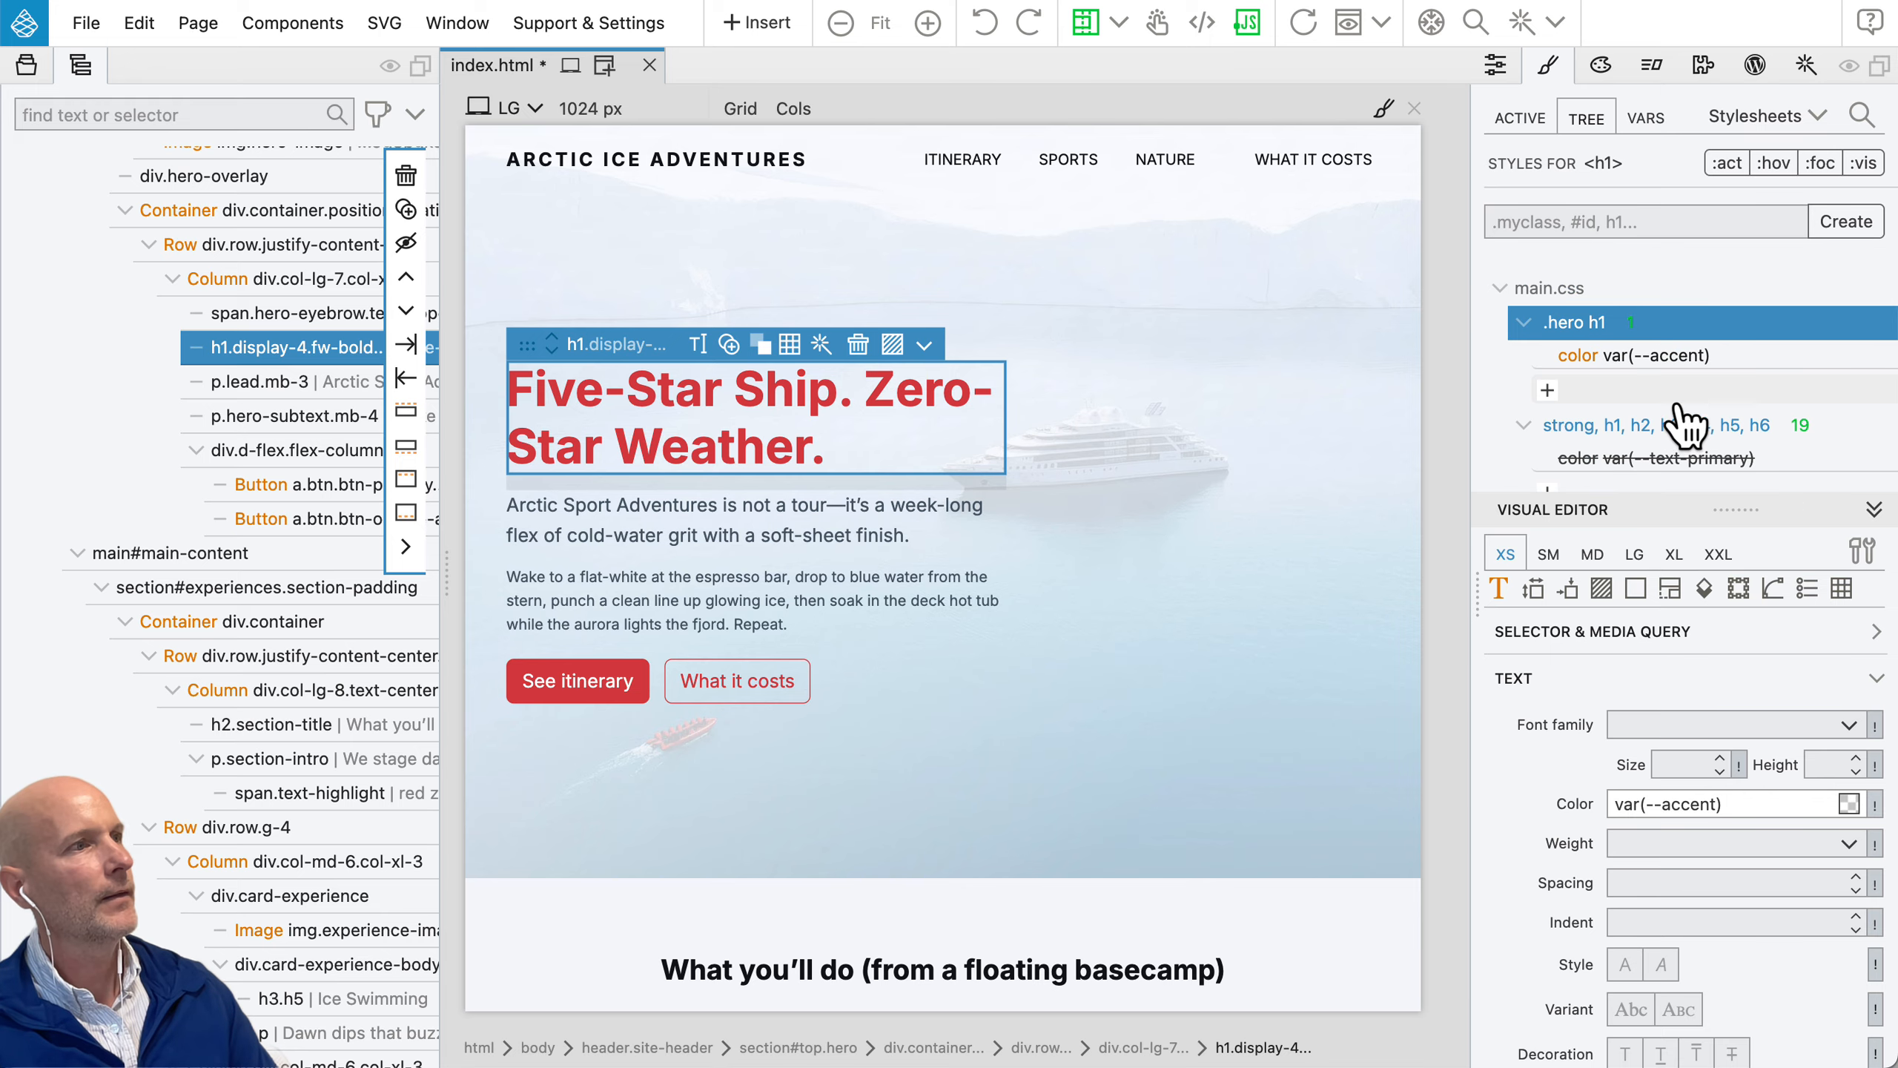
click(1548, 390)
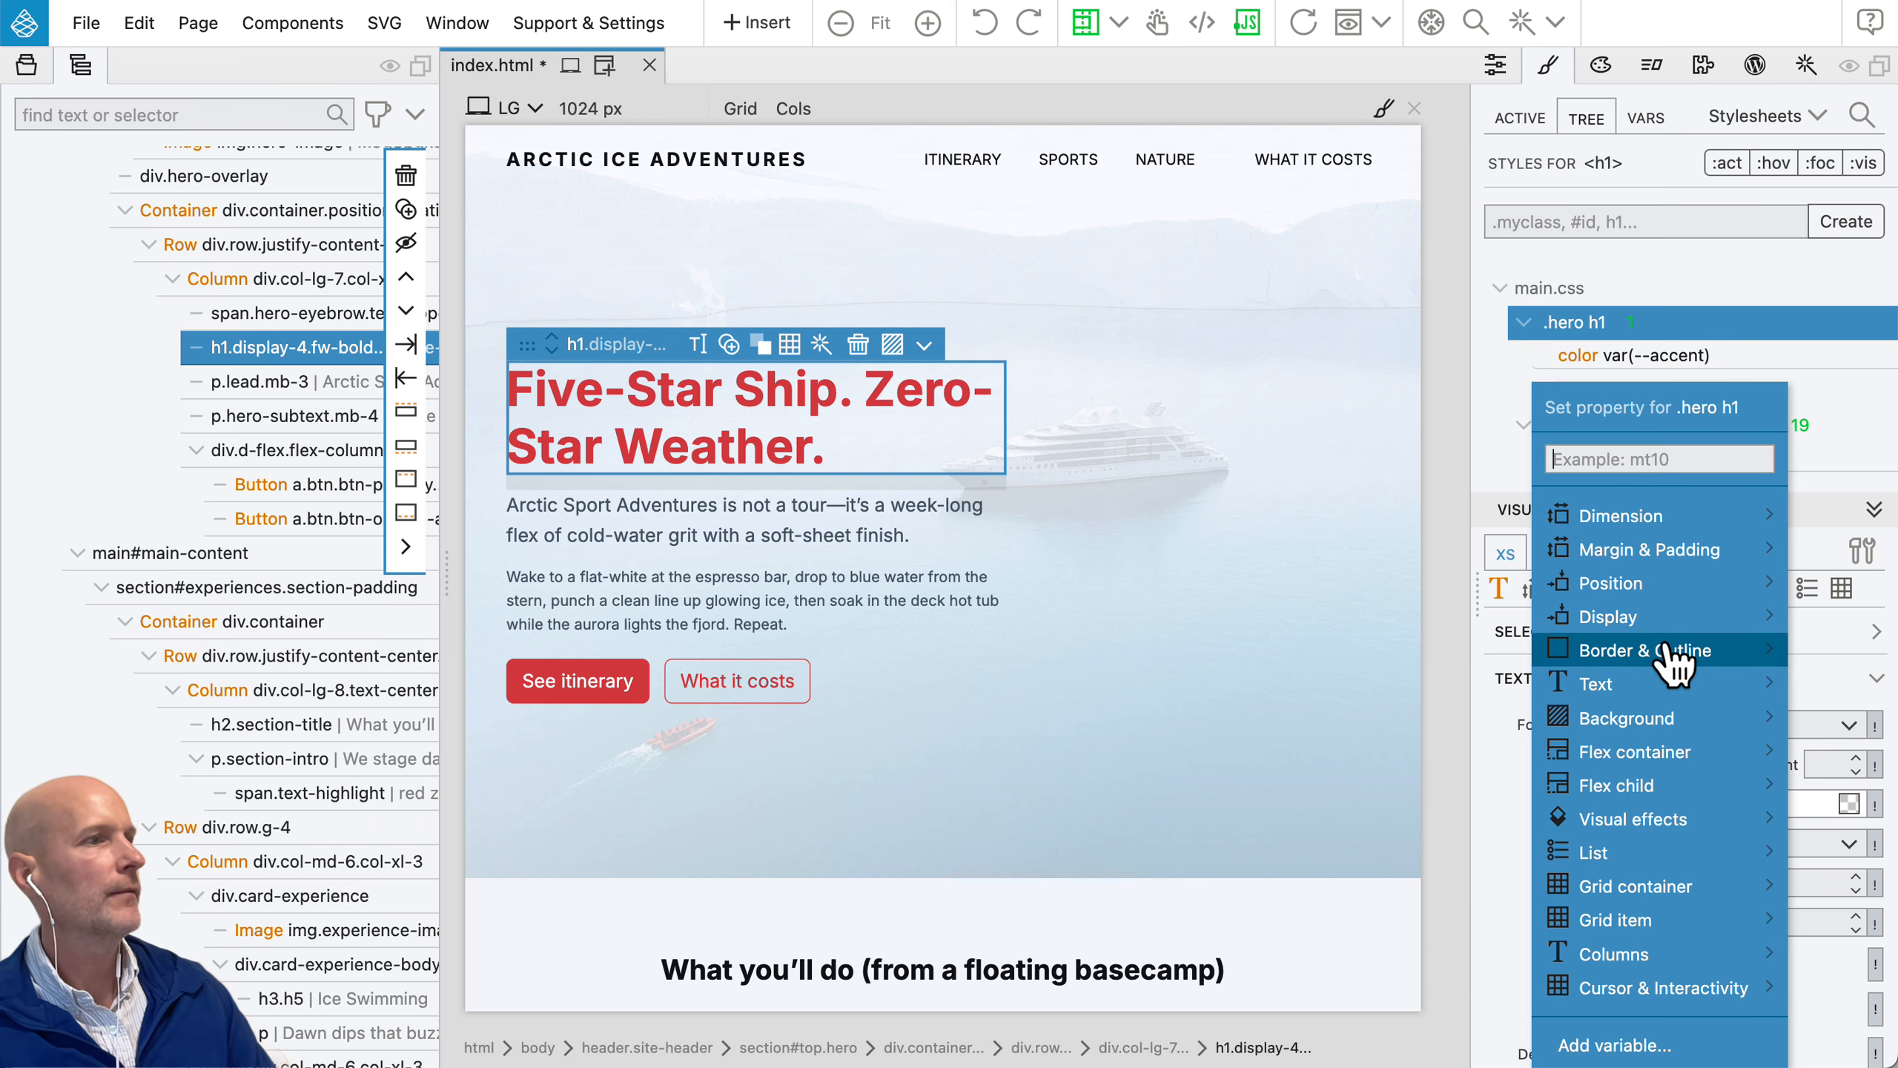
mouse_move(1652, 689)
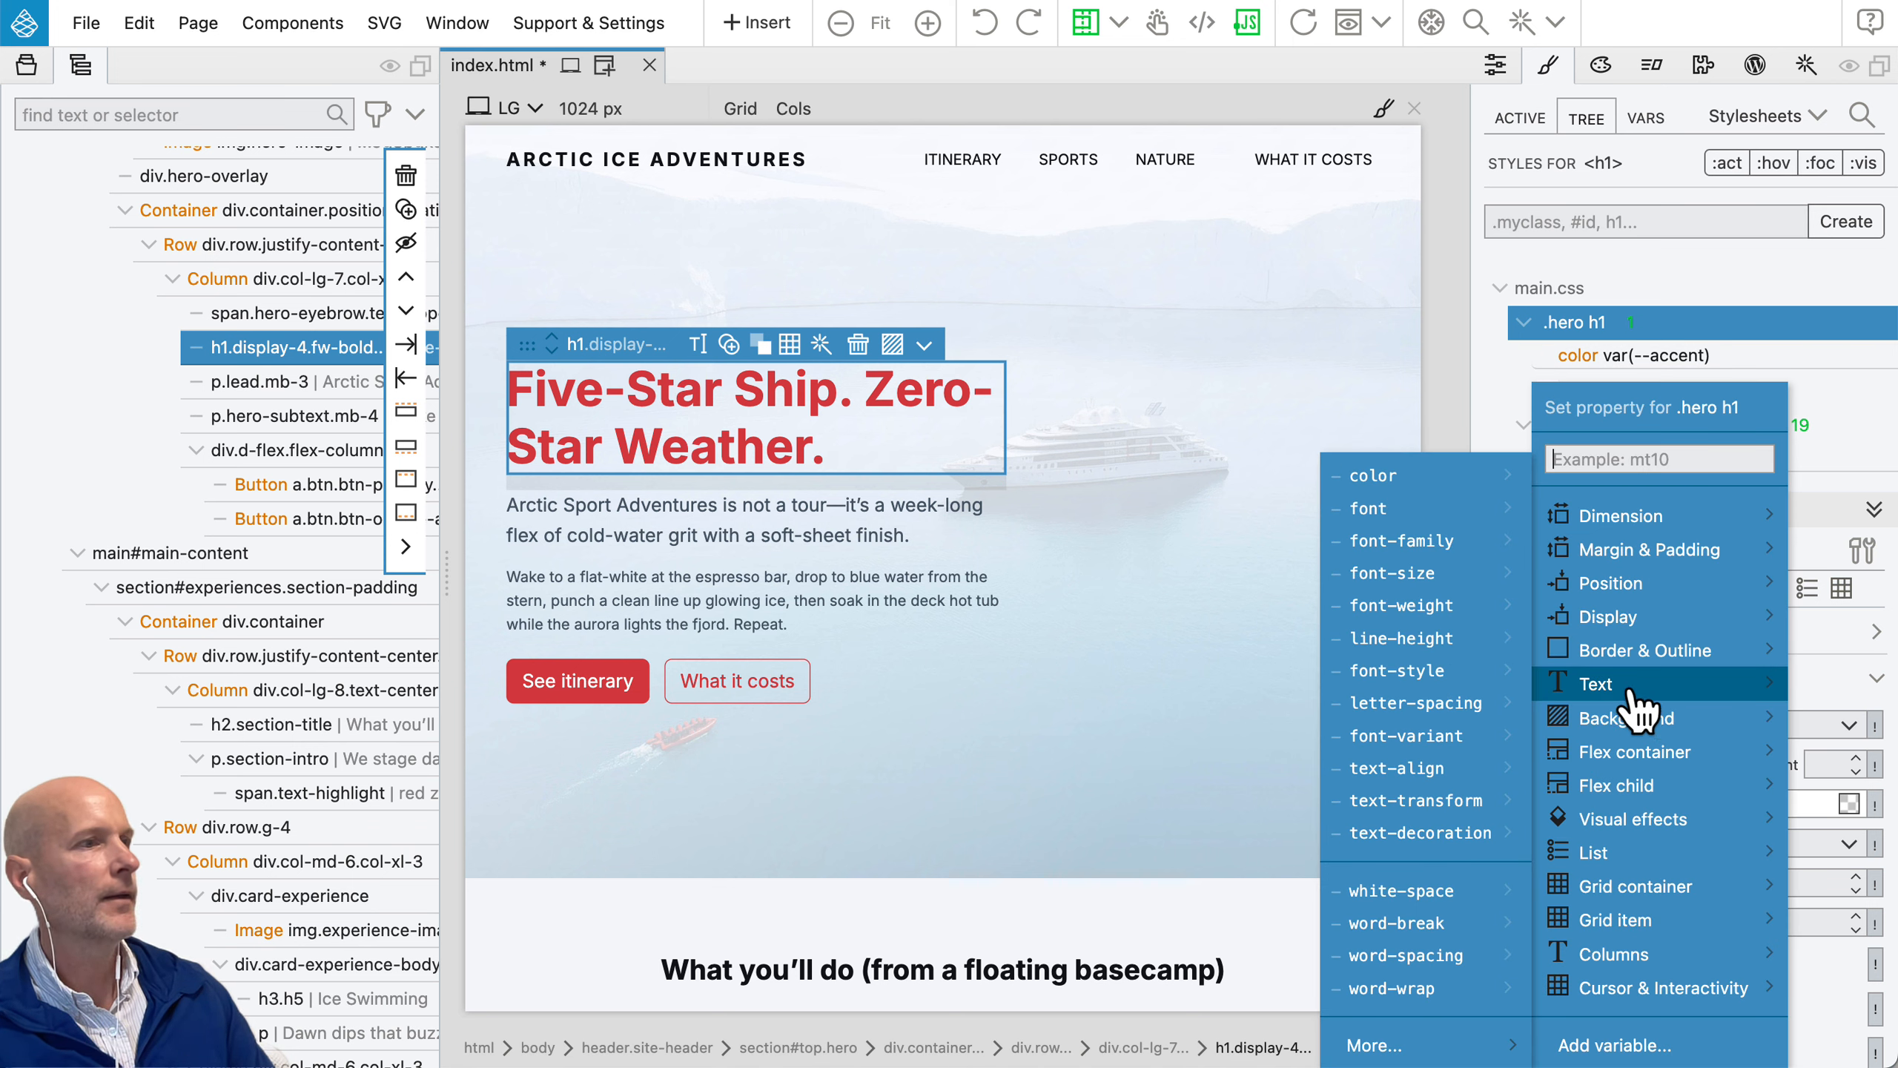
mouse_move(1375, 832)
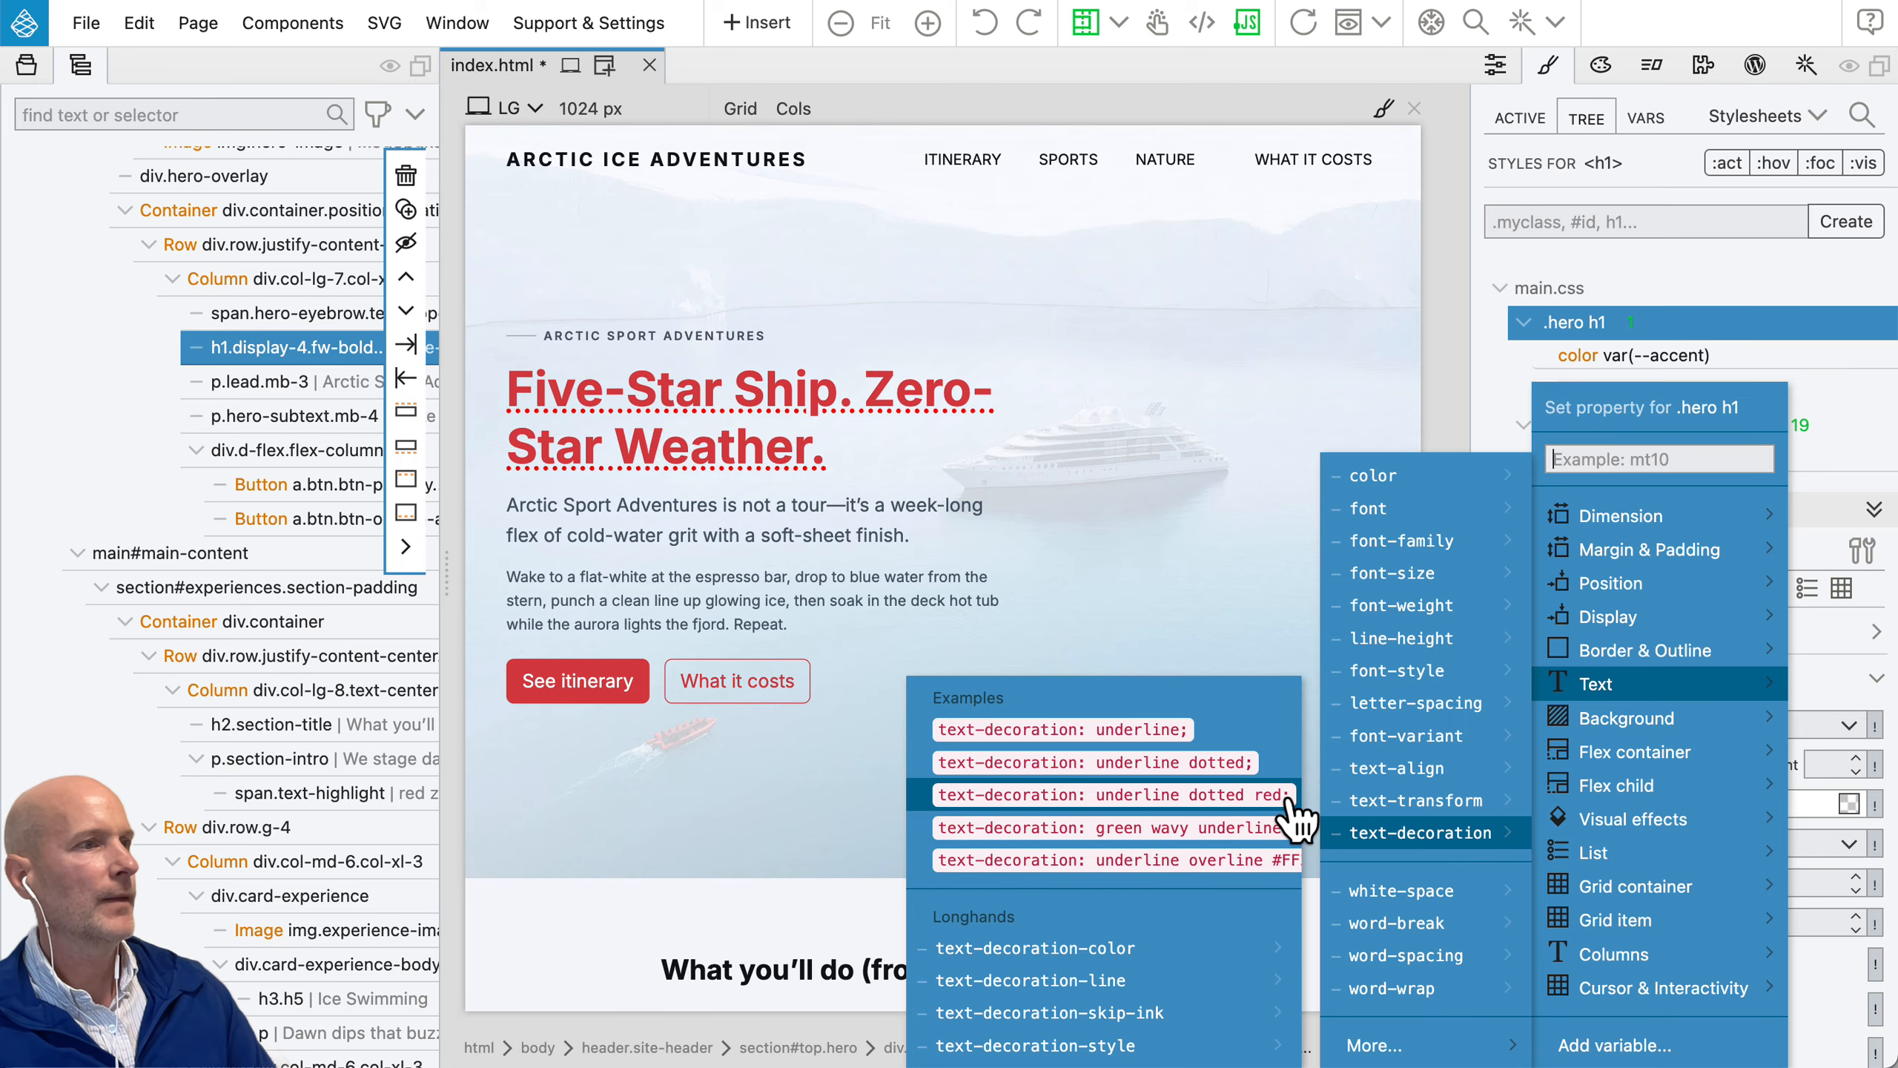
mouse_move(1356, 802)
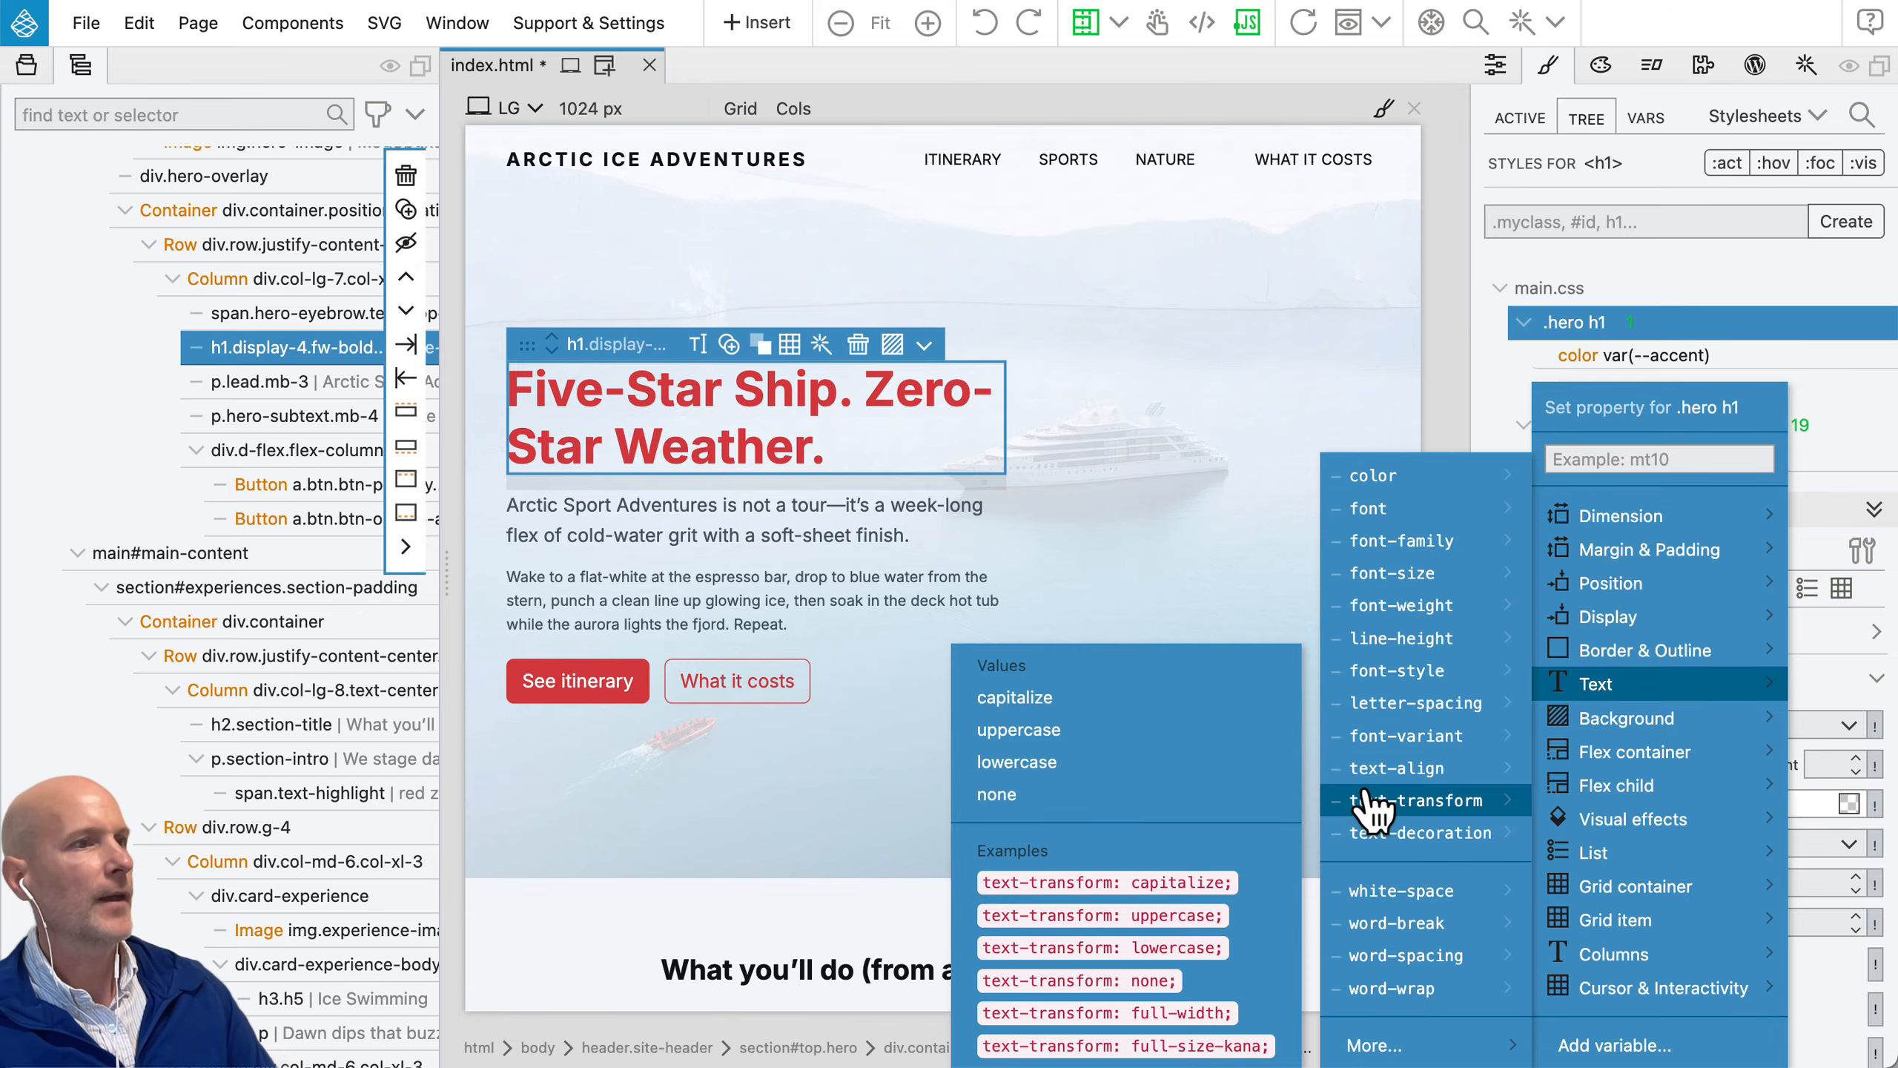
click(1076, 730)
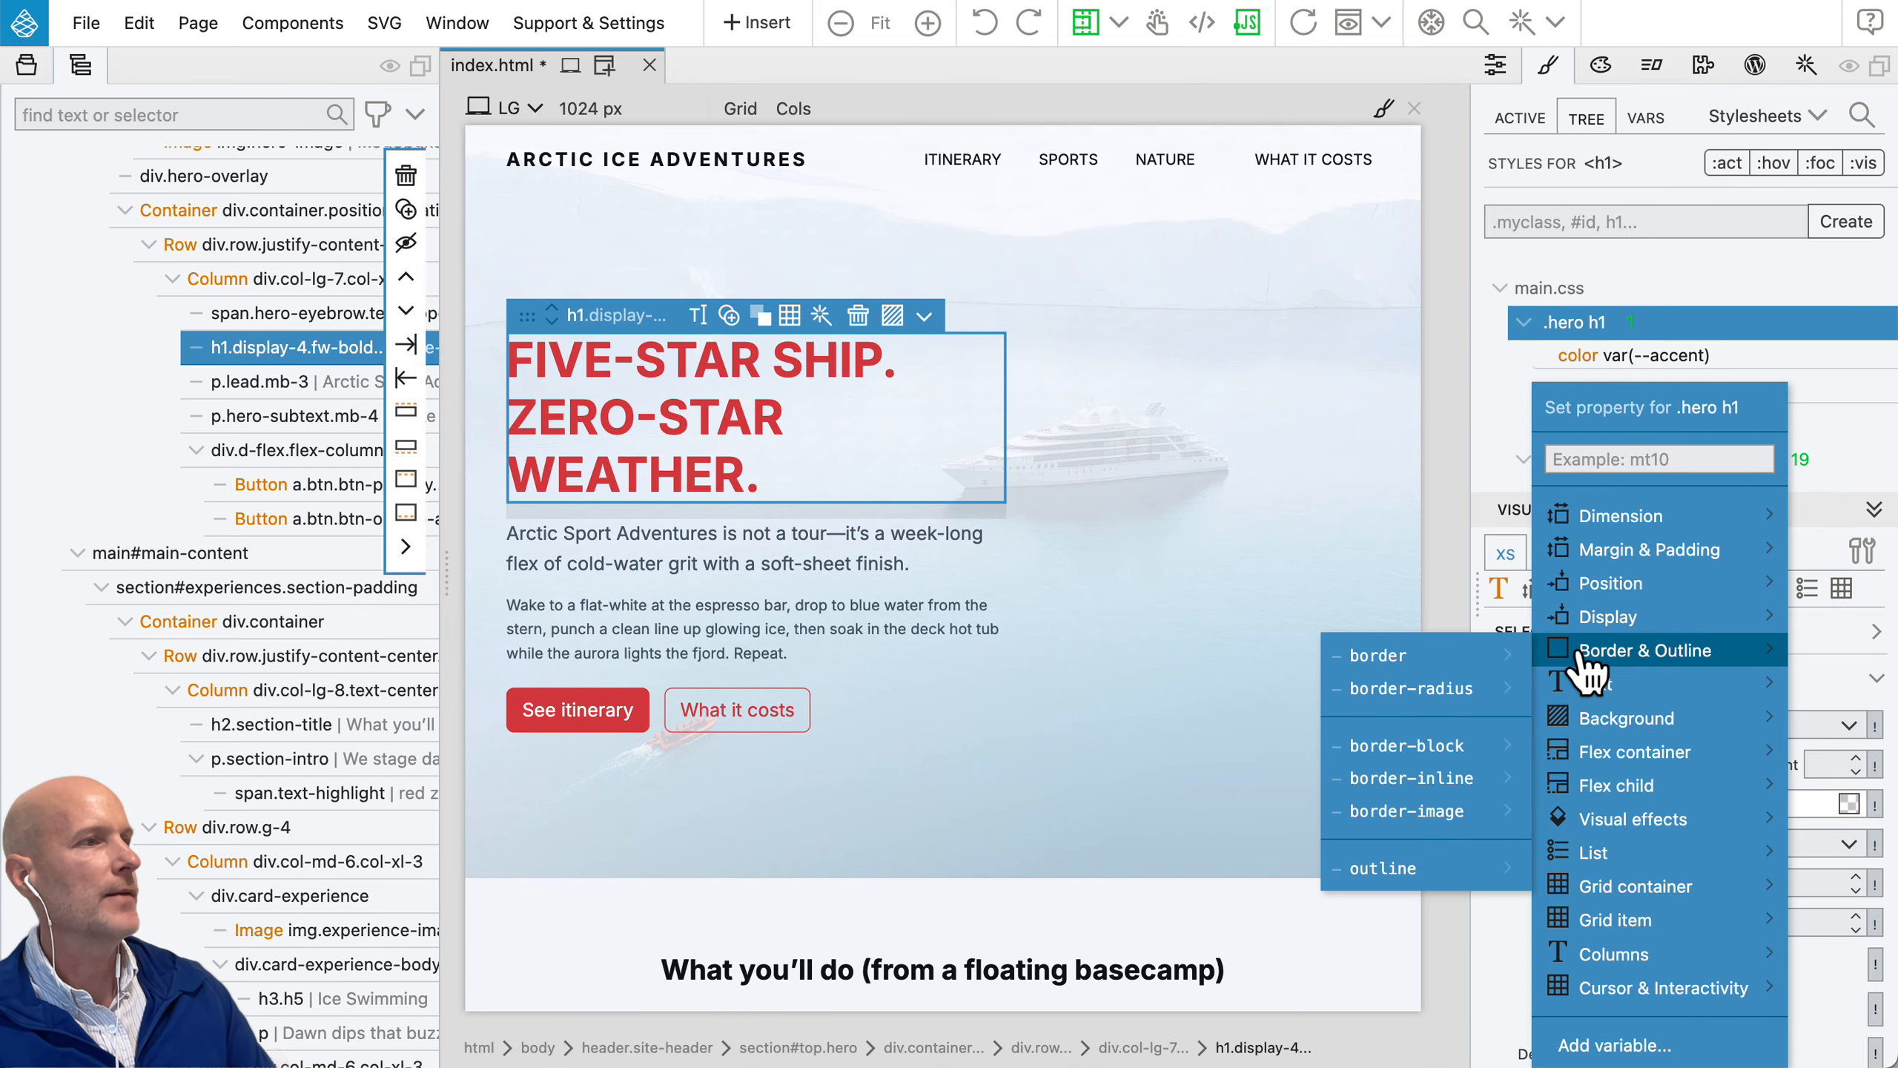
click(1578, 652)
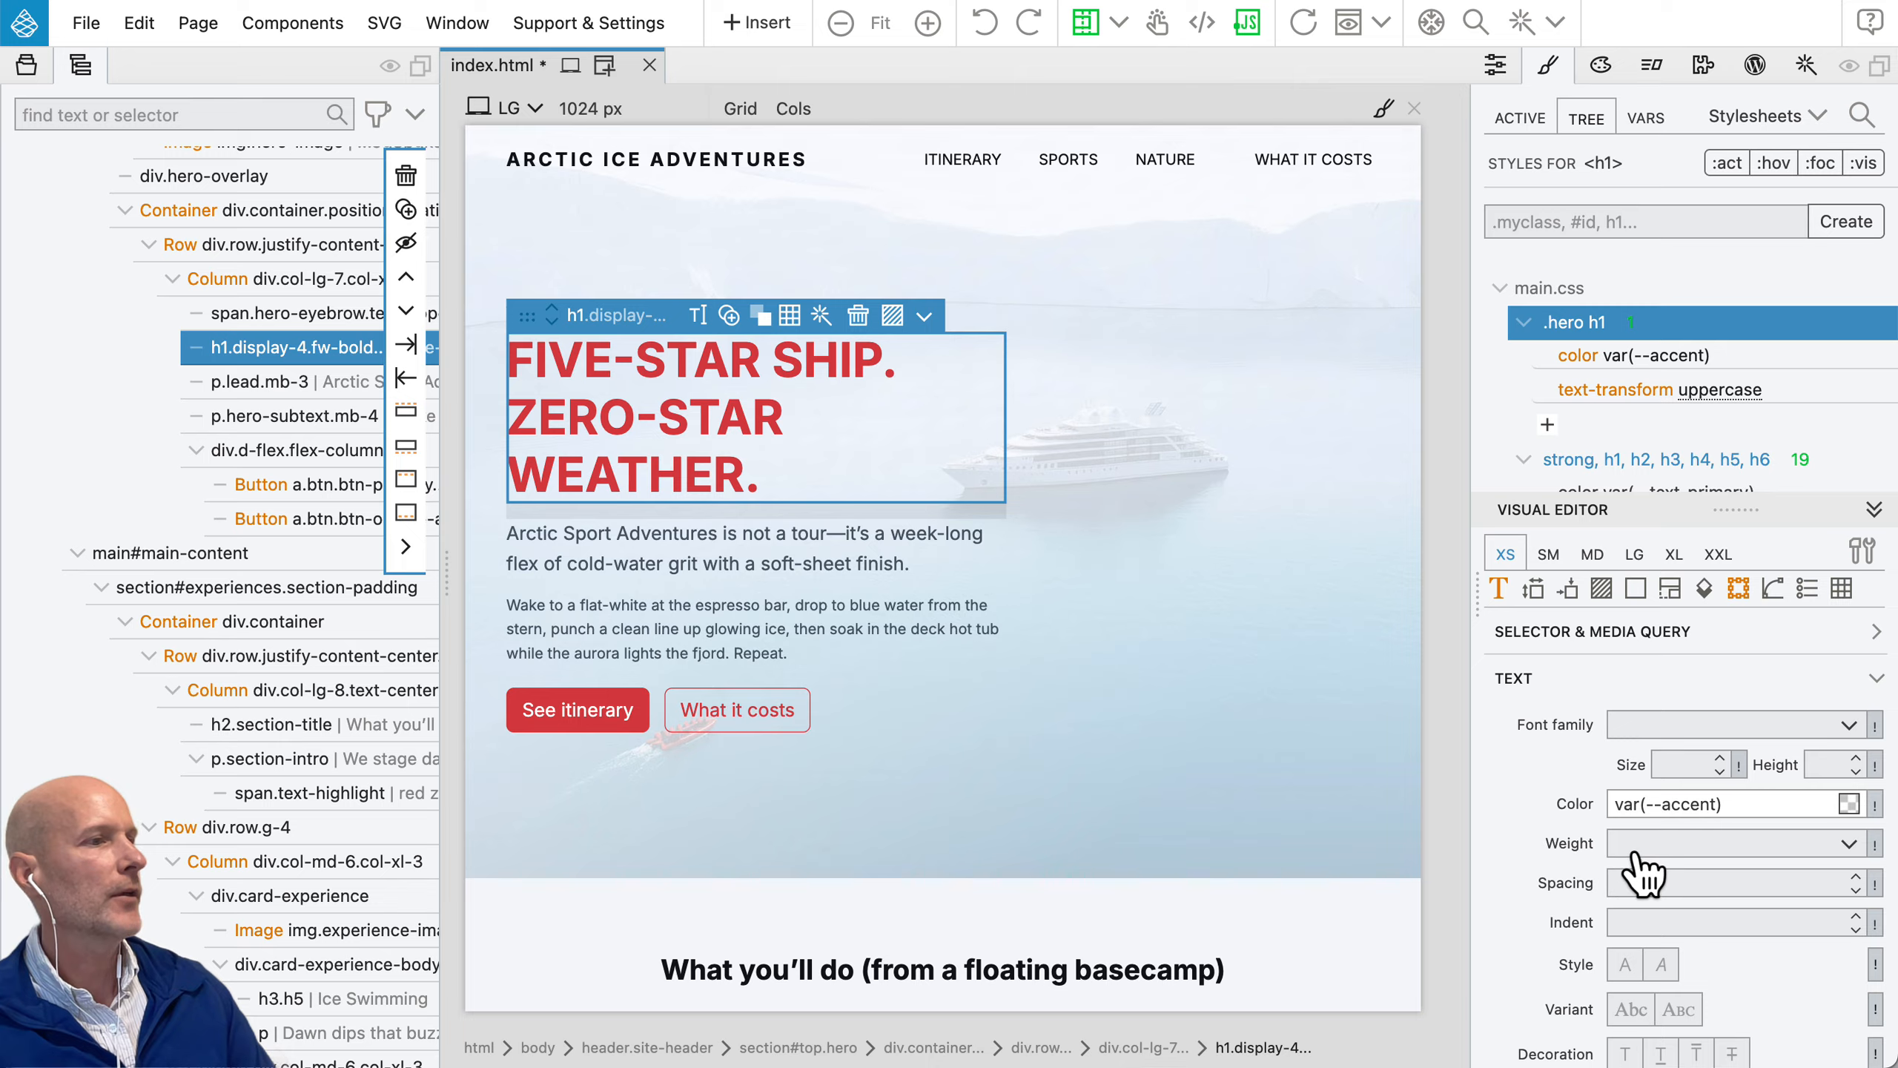
Step: Try the capitalize and none text transforms on the .hero h1 rule, and return it to uppercase
scroll(1644, 867, down, 5)
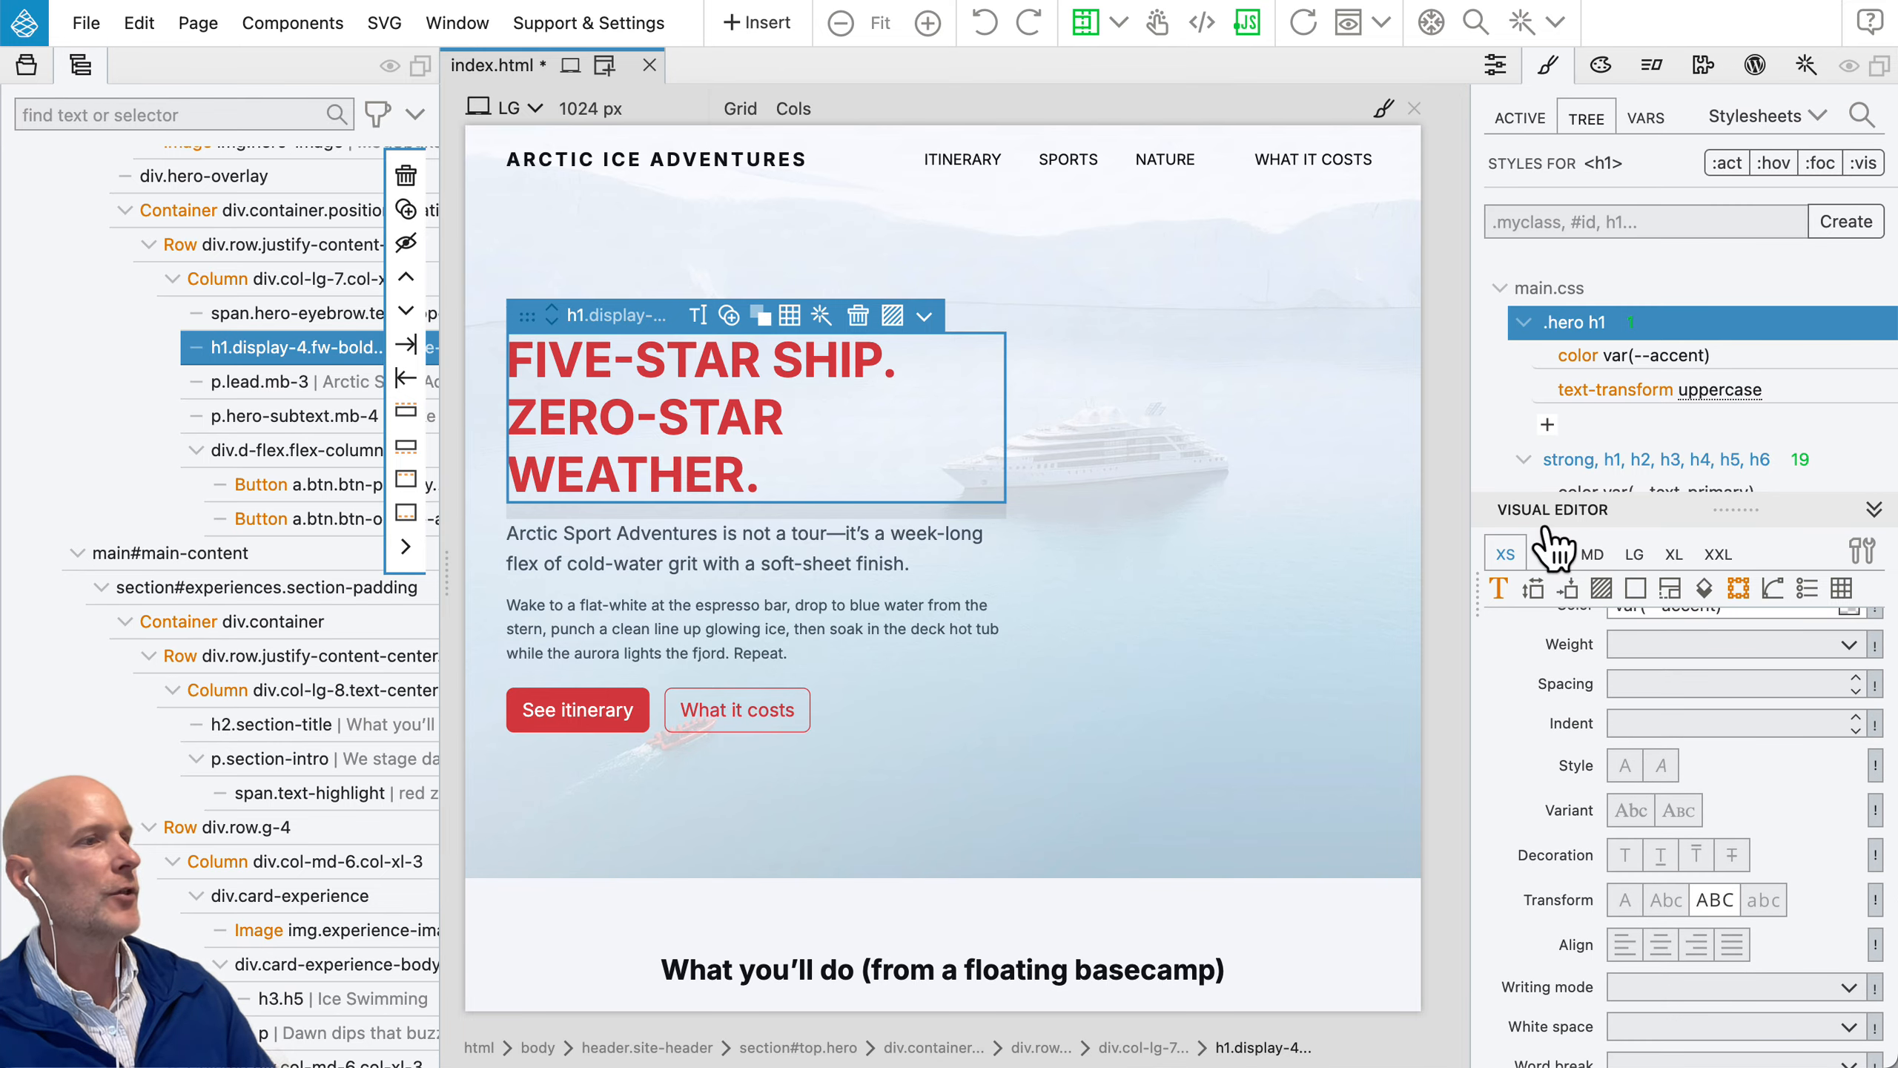
click(1667, 900)
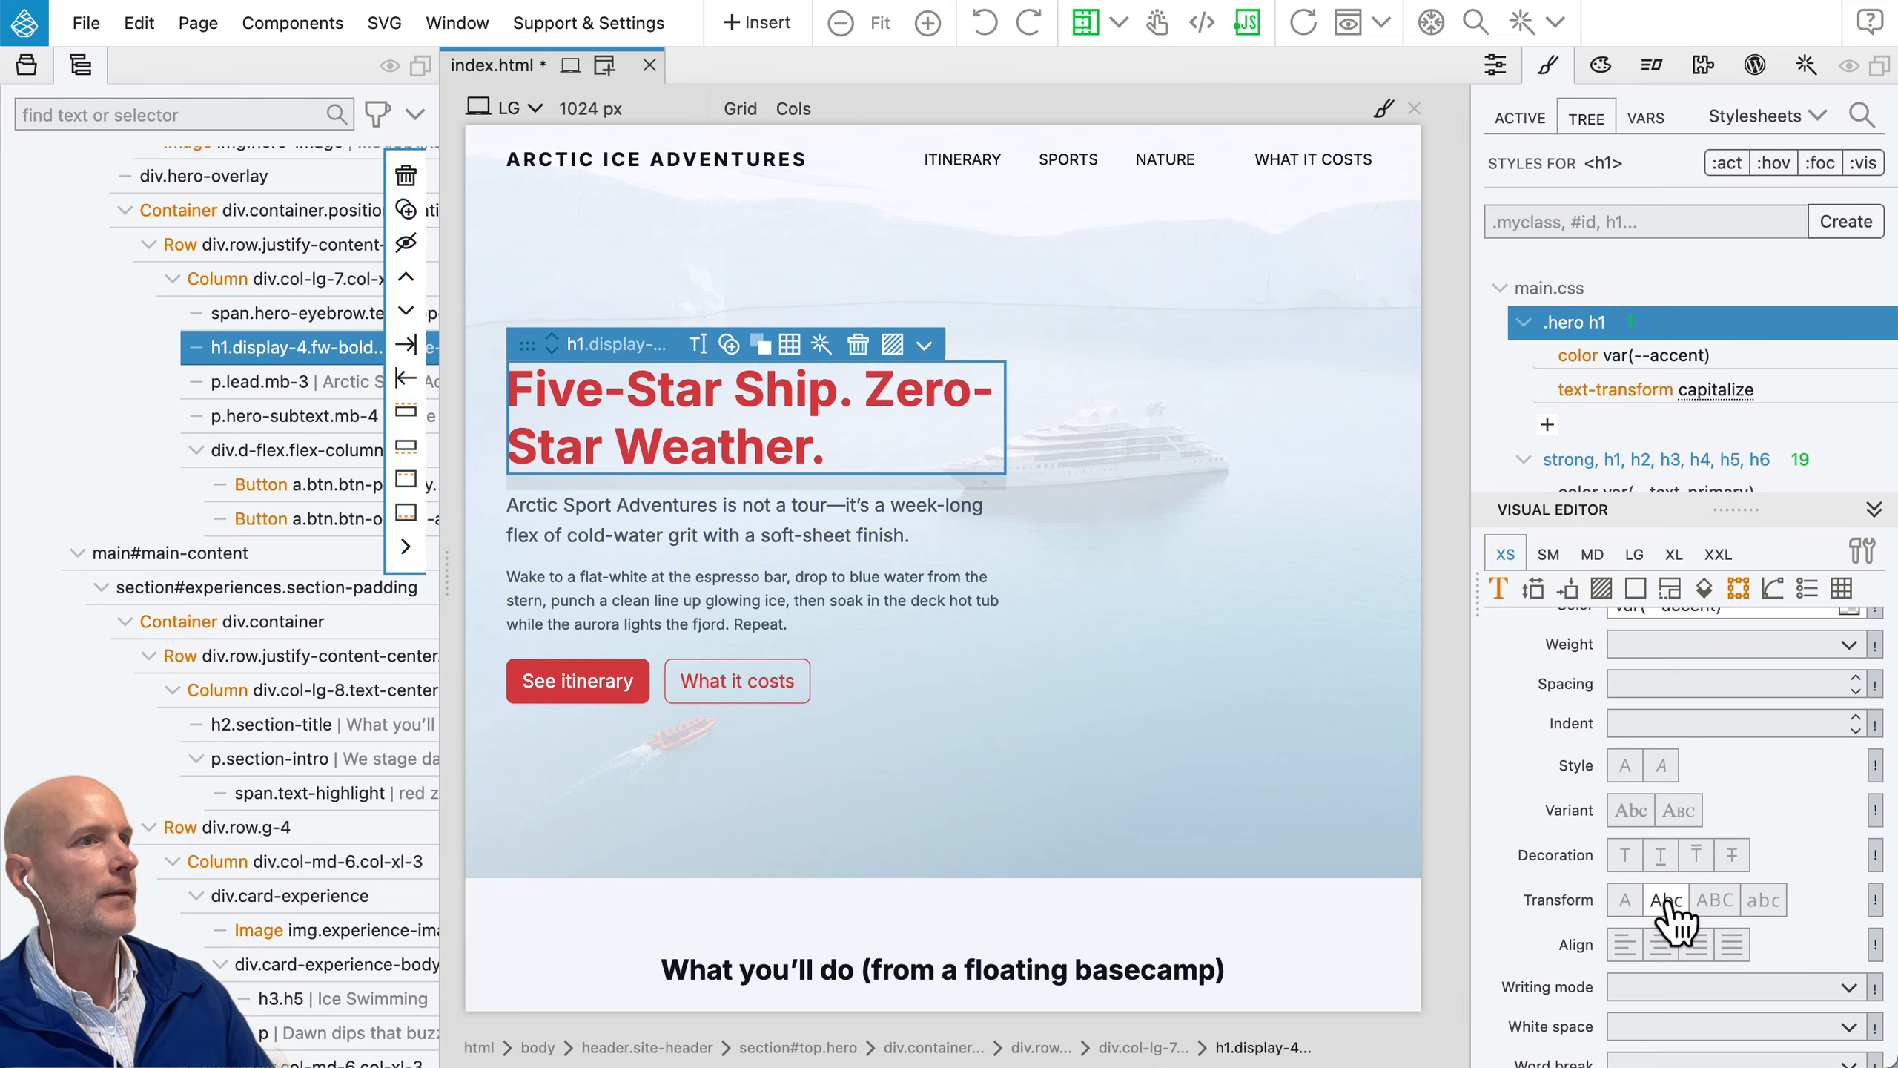
click(1623, 901)
click(1715, 901)
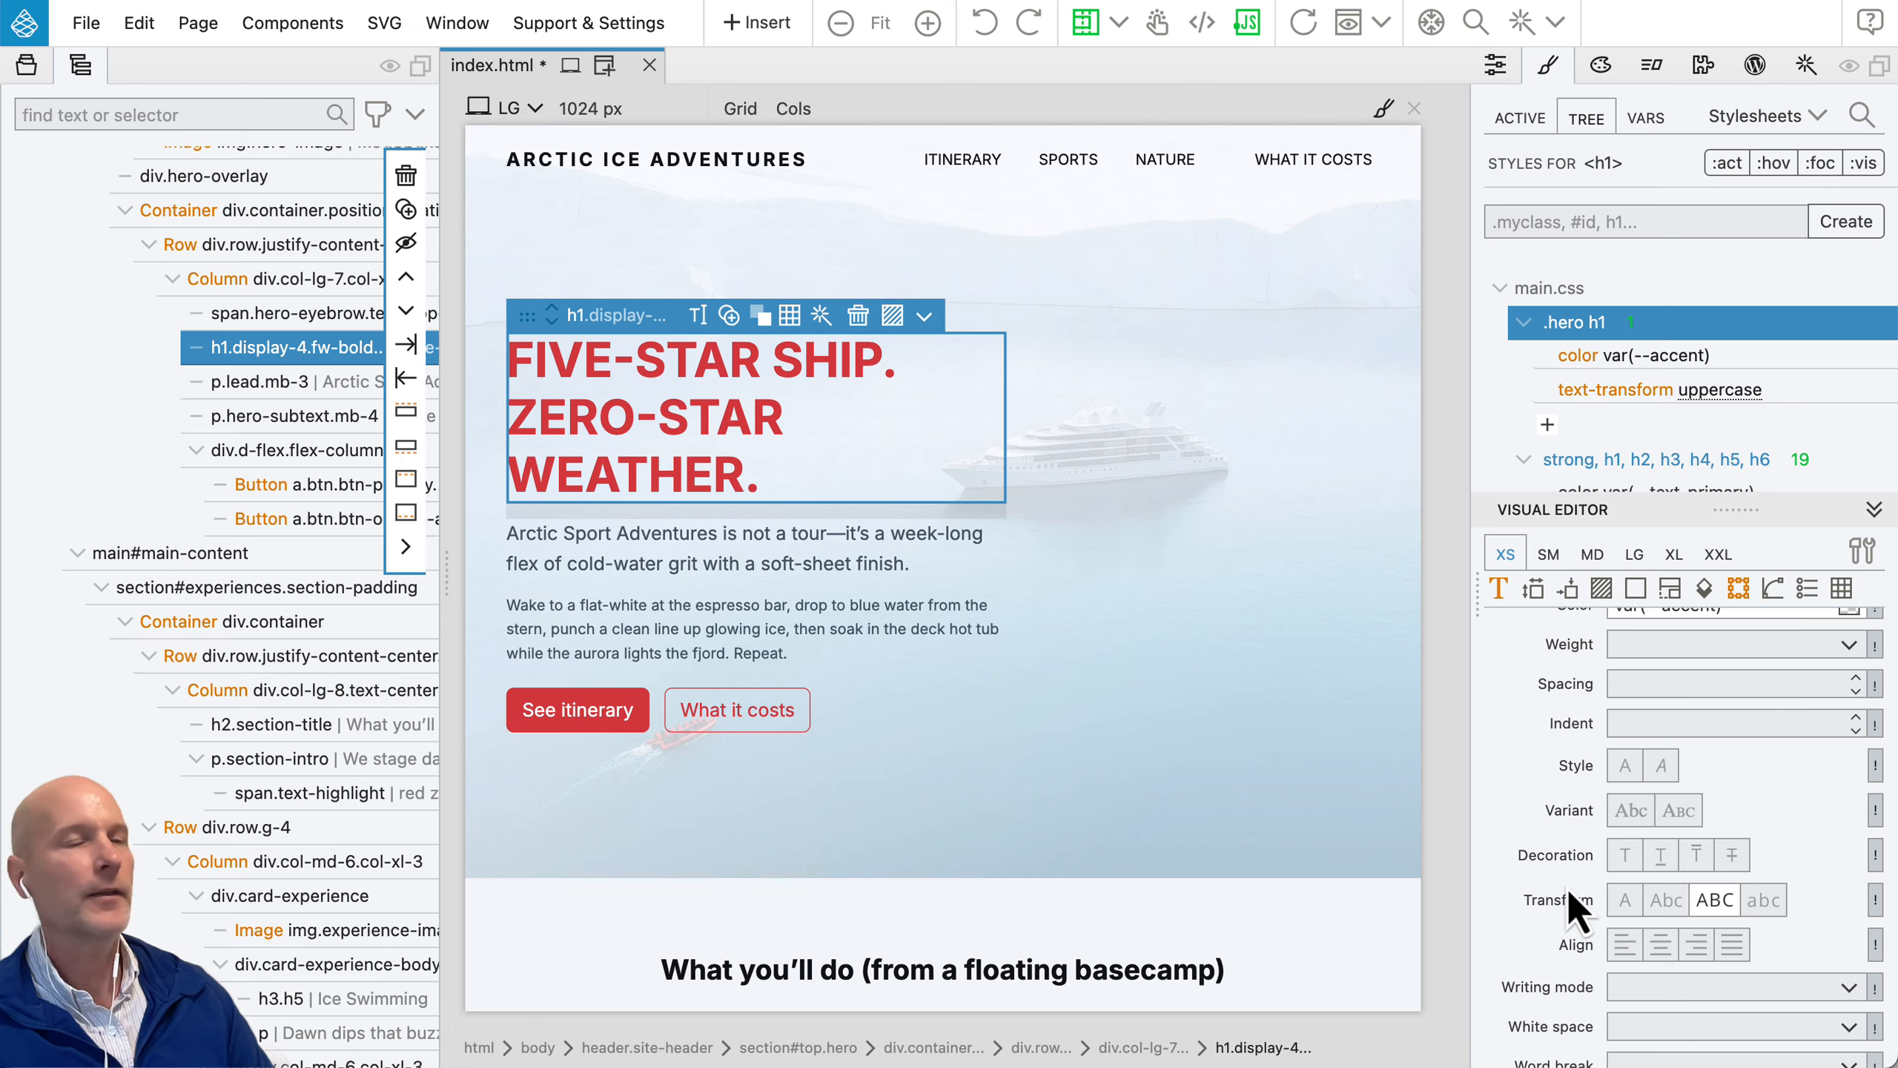
Step: View the source code of the .hero h1 rule in the code editor, and close the editor again
click(1655, 323)
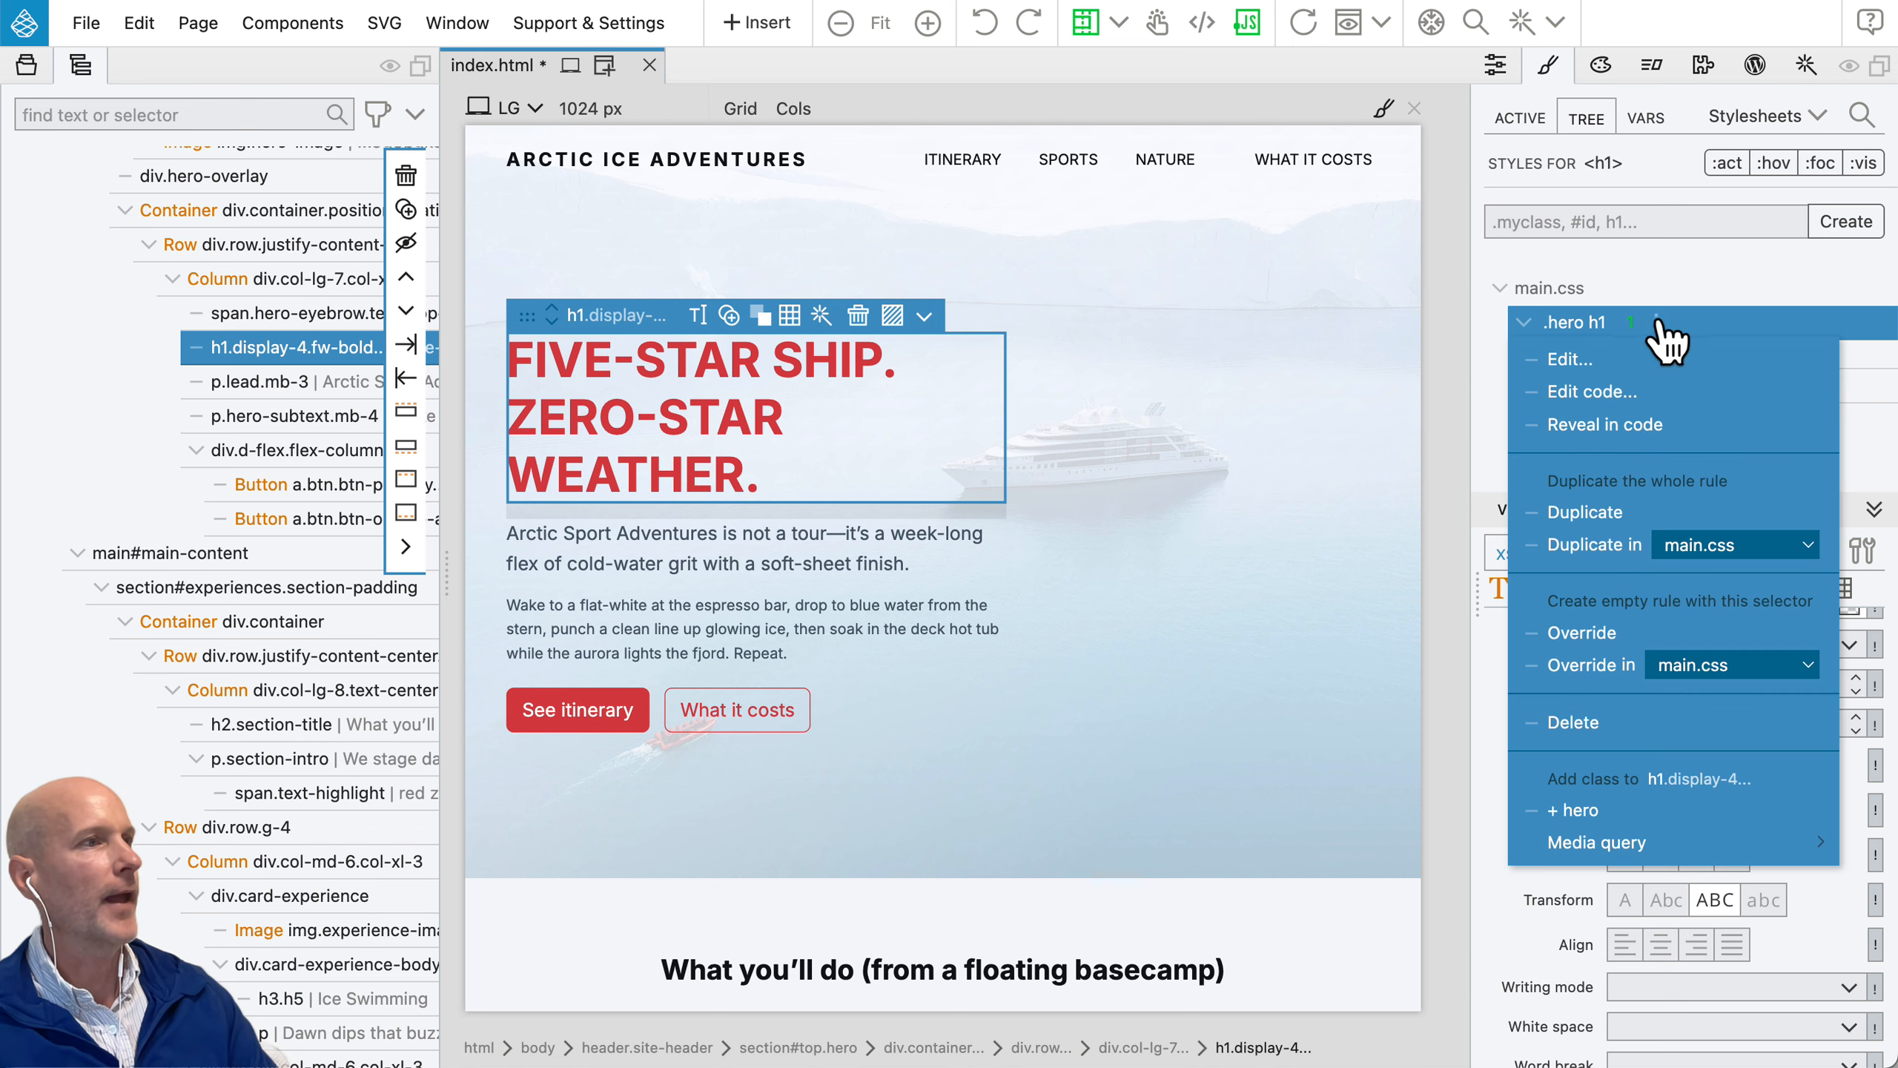
click(1624, 397)
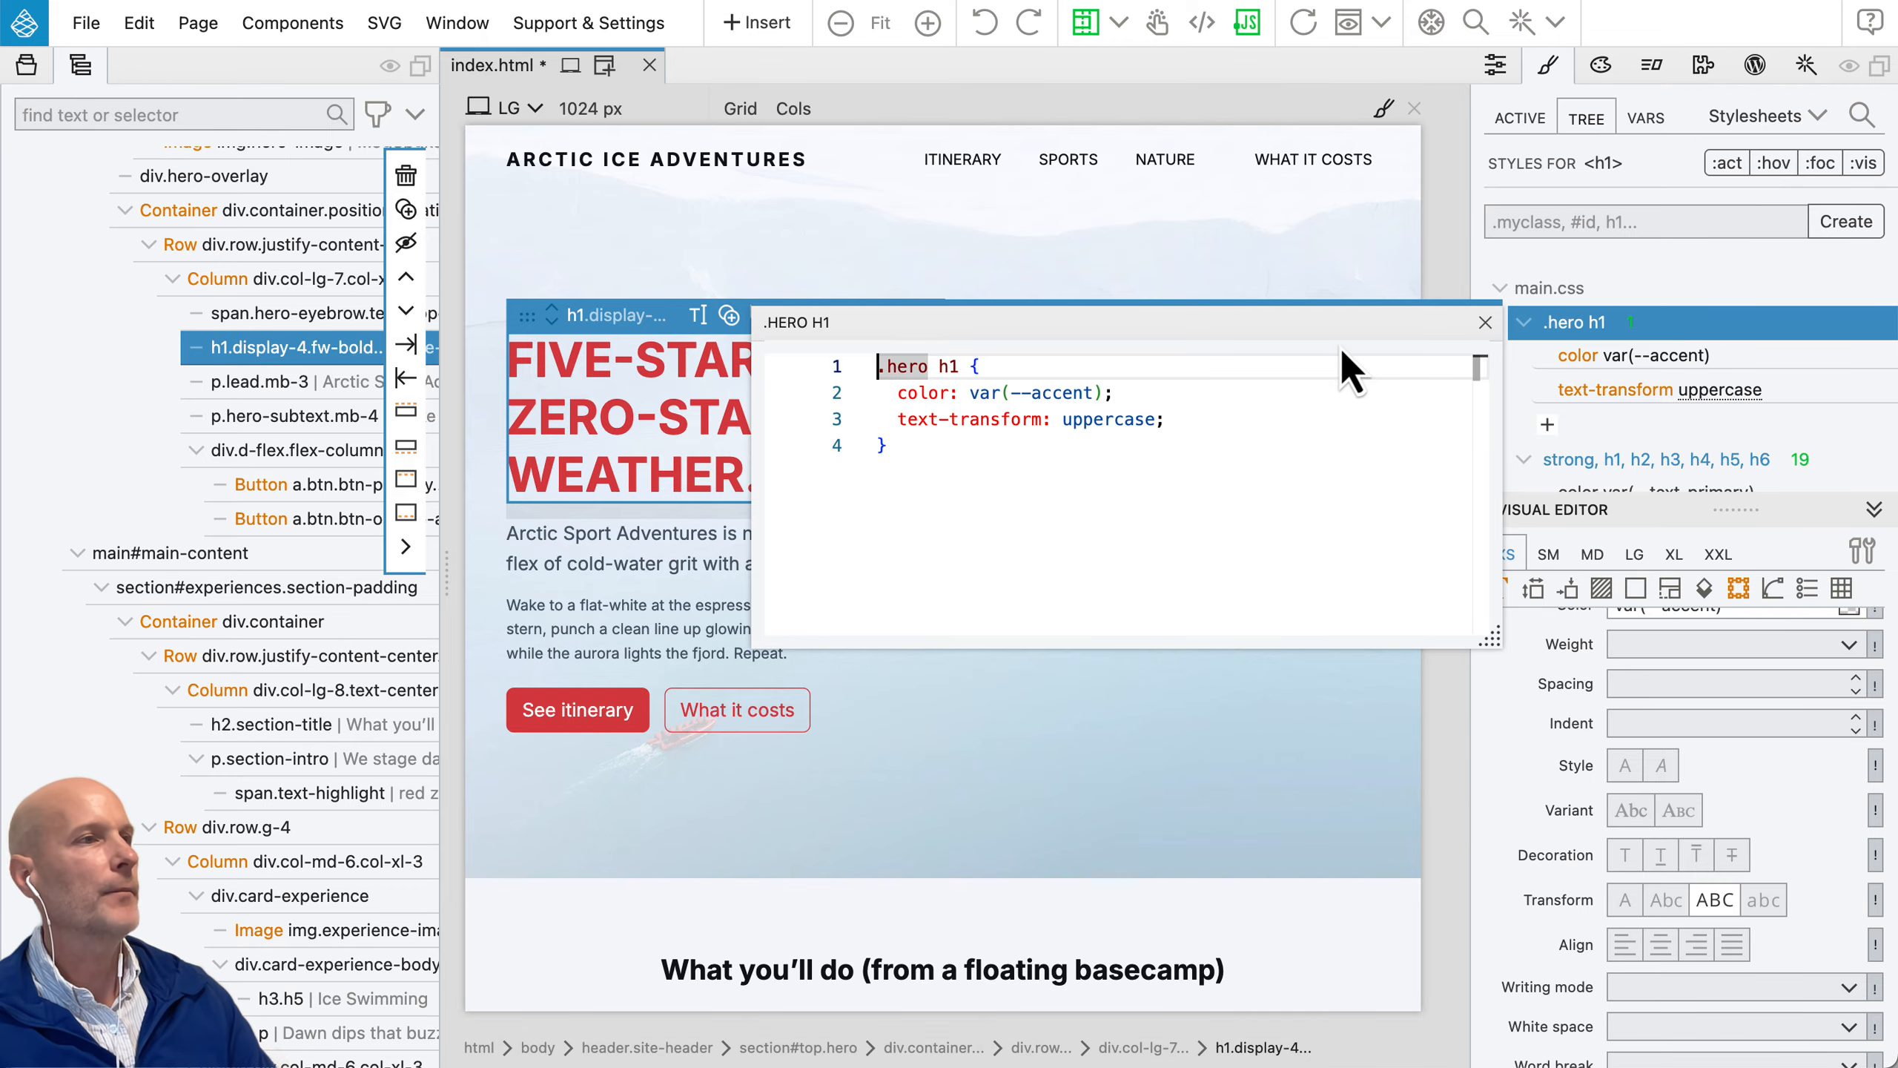
click(1485, 323)
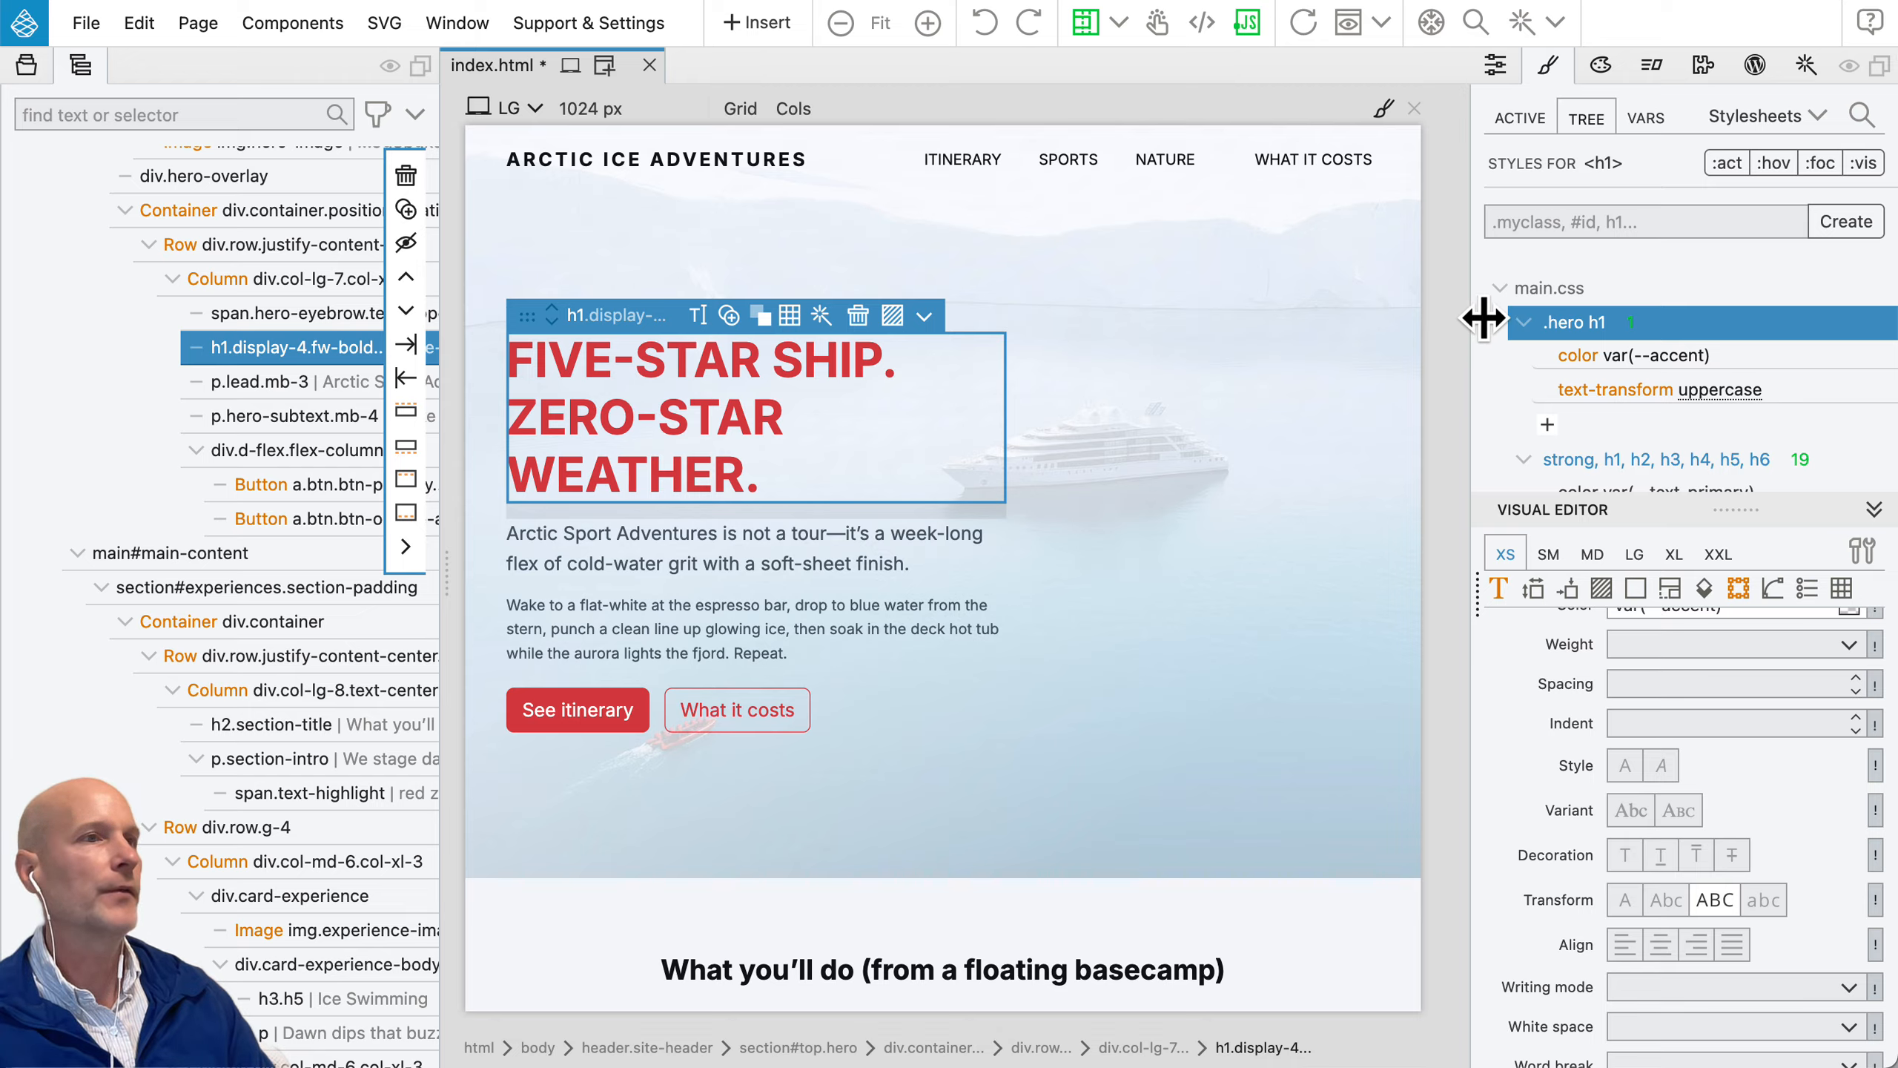
Step: Try the colour #fe19fd for the --accent variable in main.css, and undo the change
click(1652, 120)
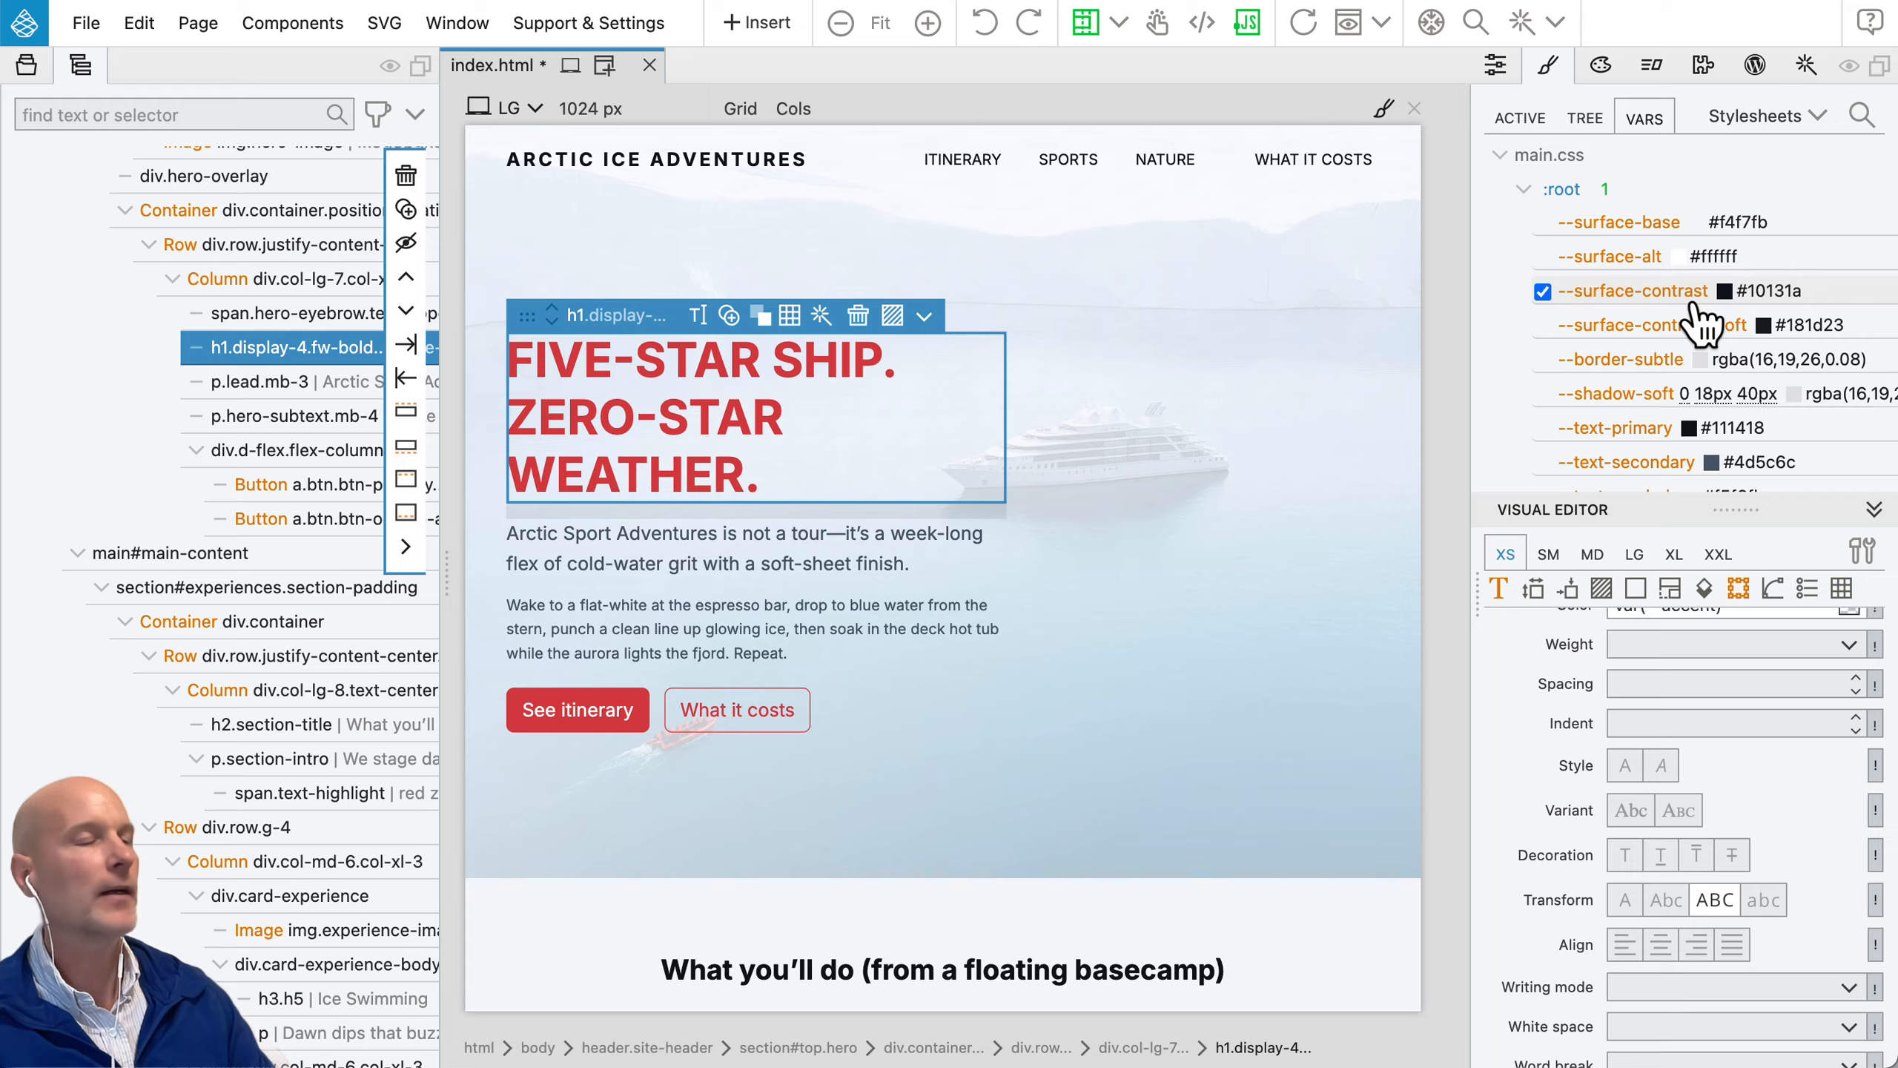
scroll(1704, 330, down, 5)
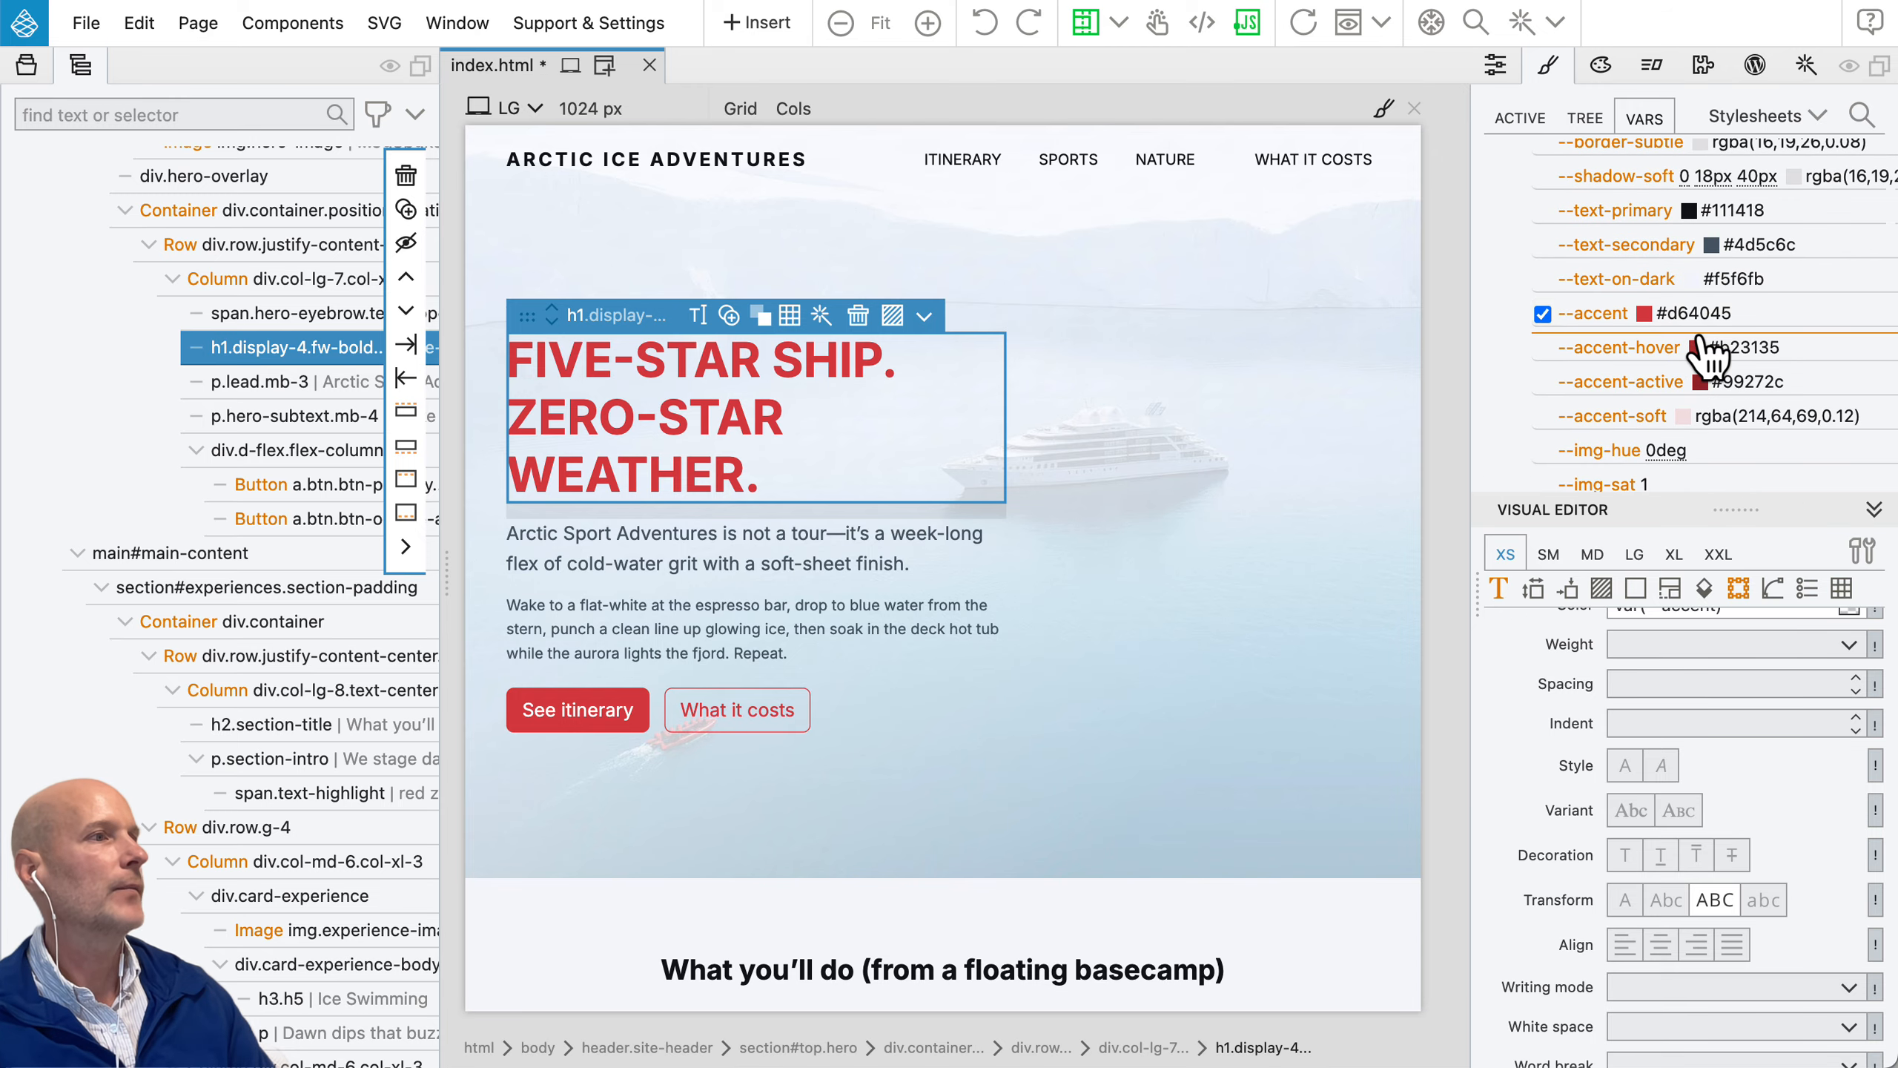
click(1645, 314)
drag(1854, 432, 1868, 506)
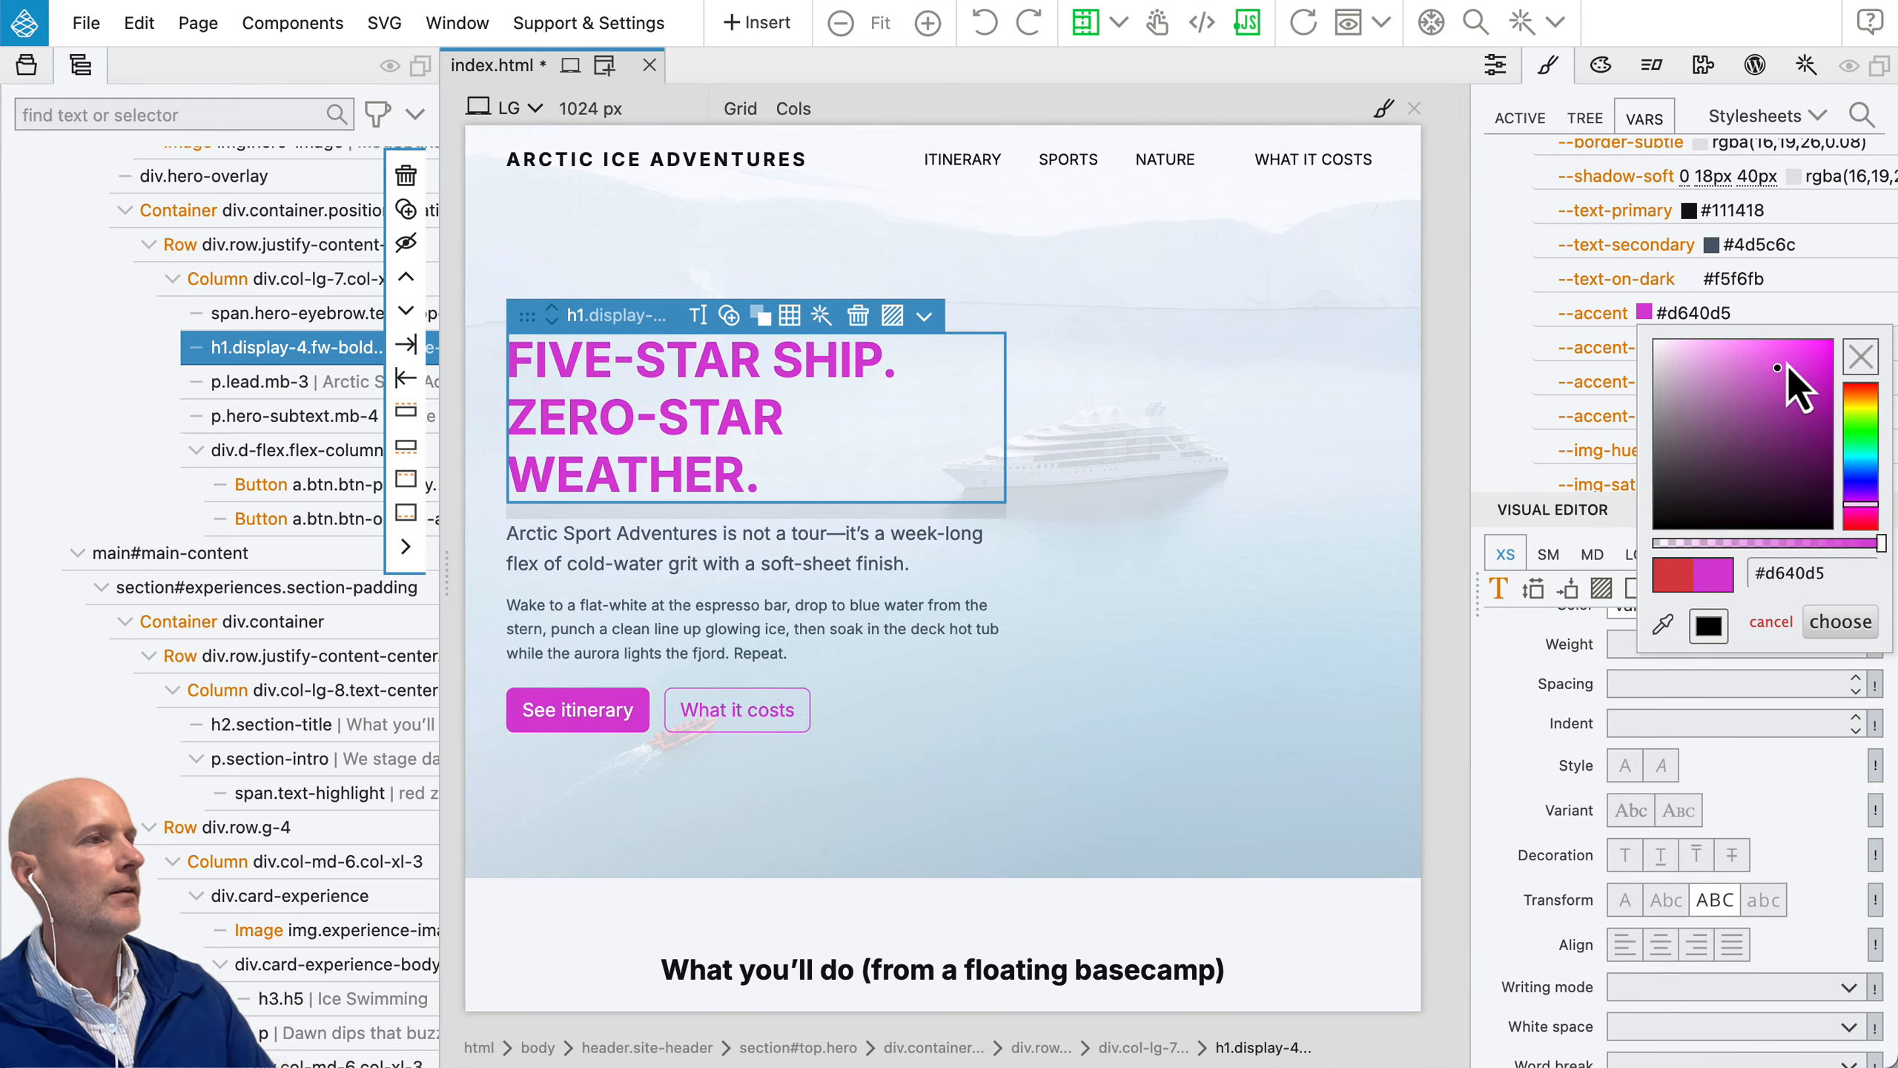
drag(1787, 365, 1813, 338)
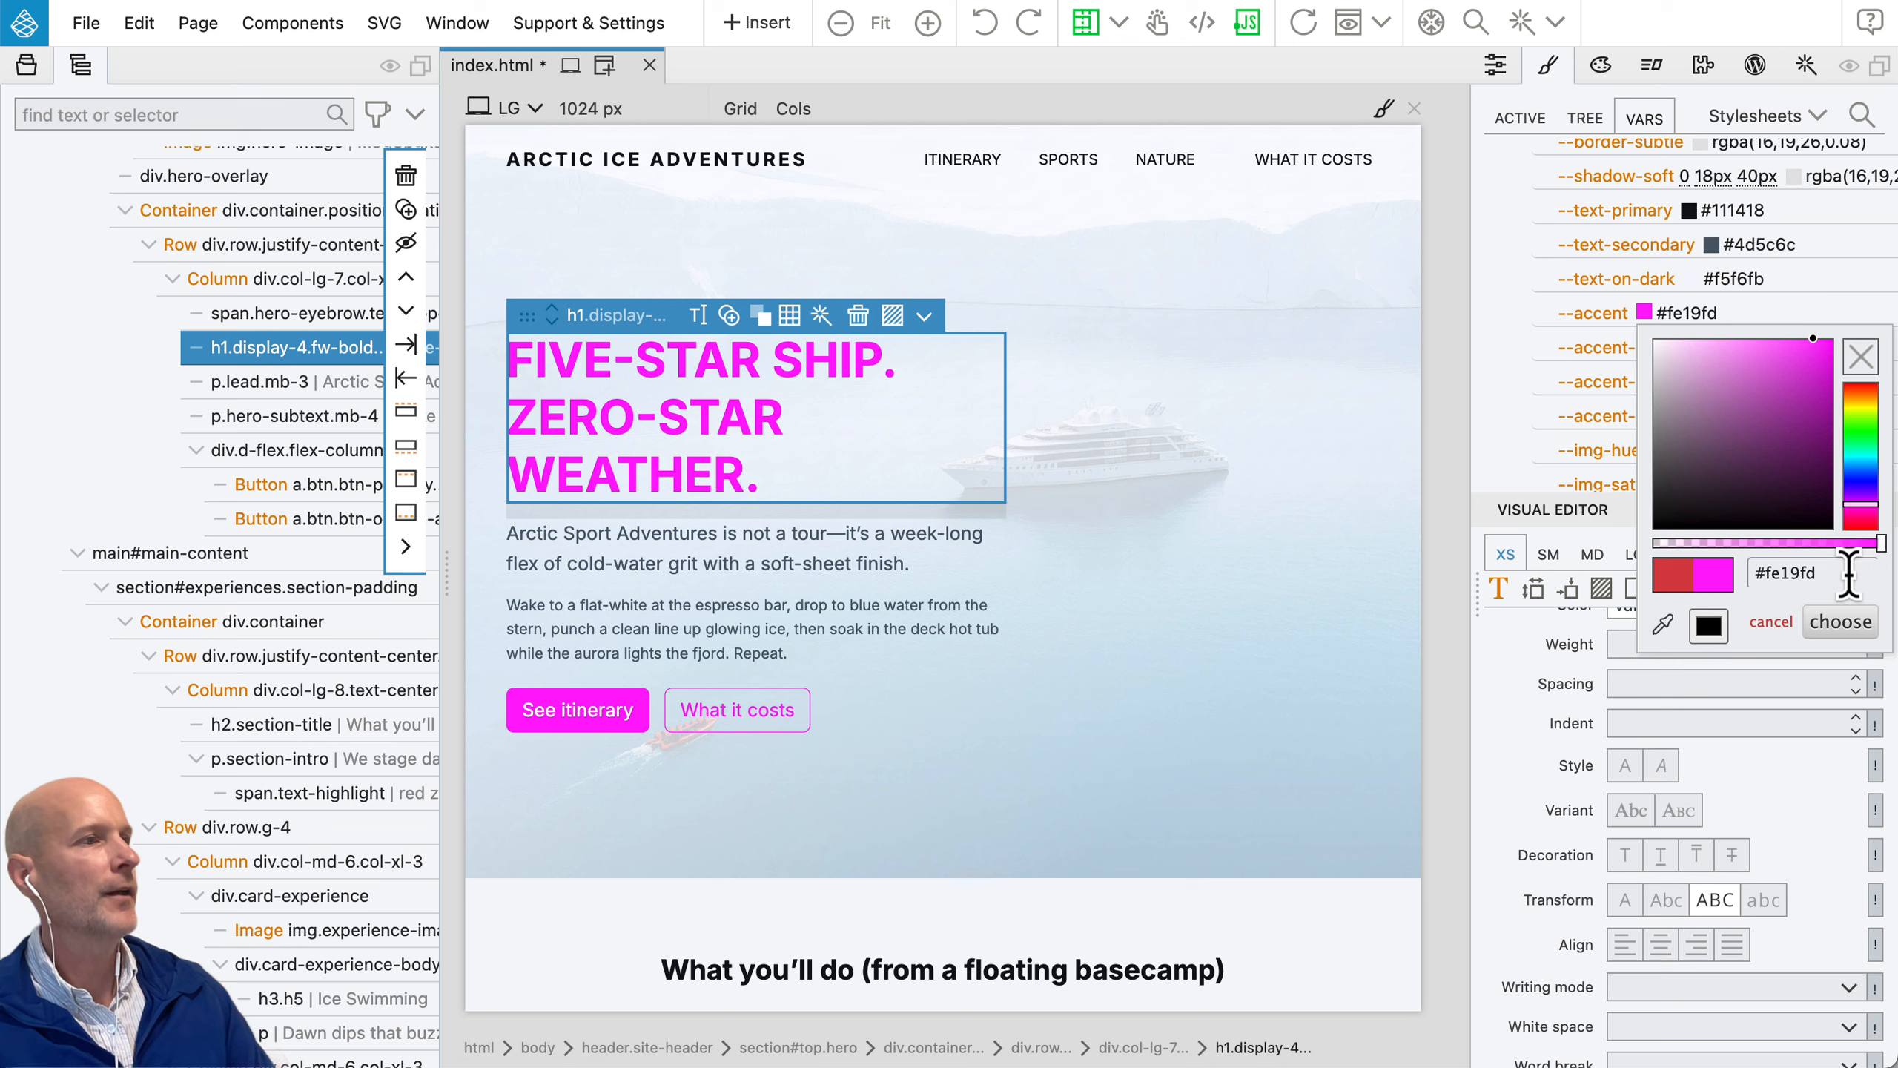
click(1841, 624)
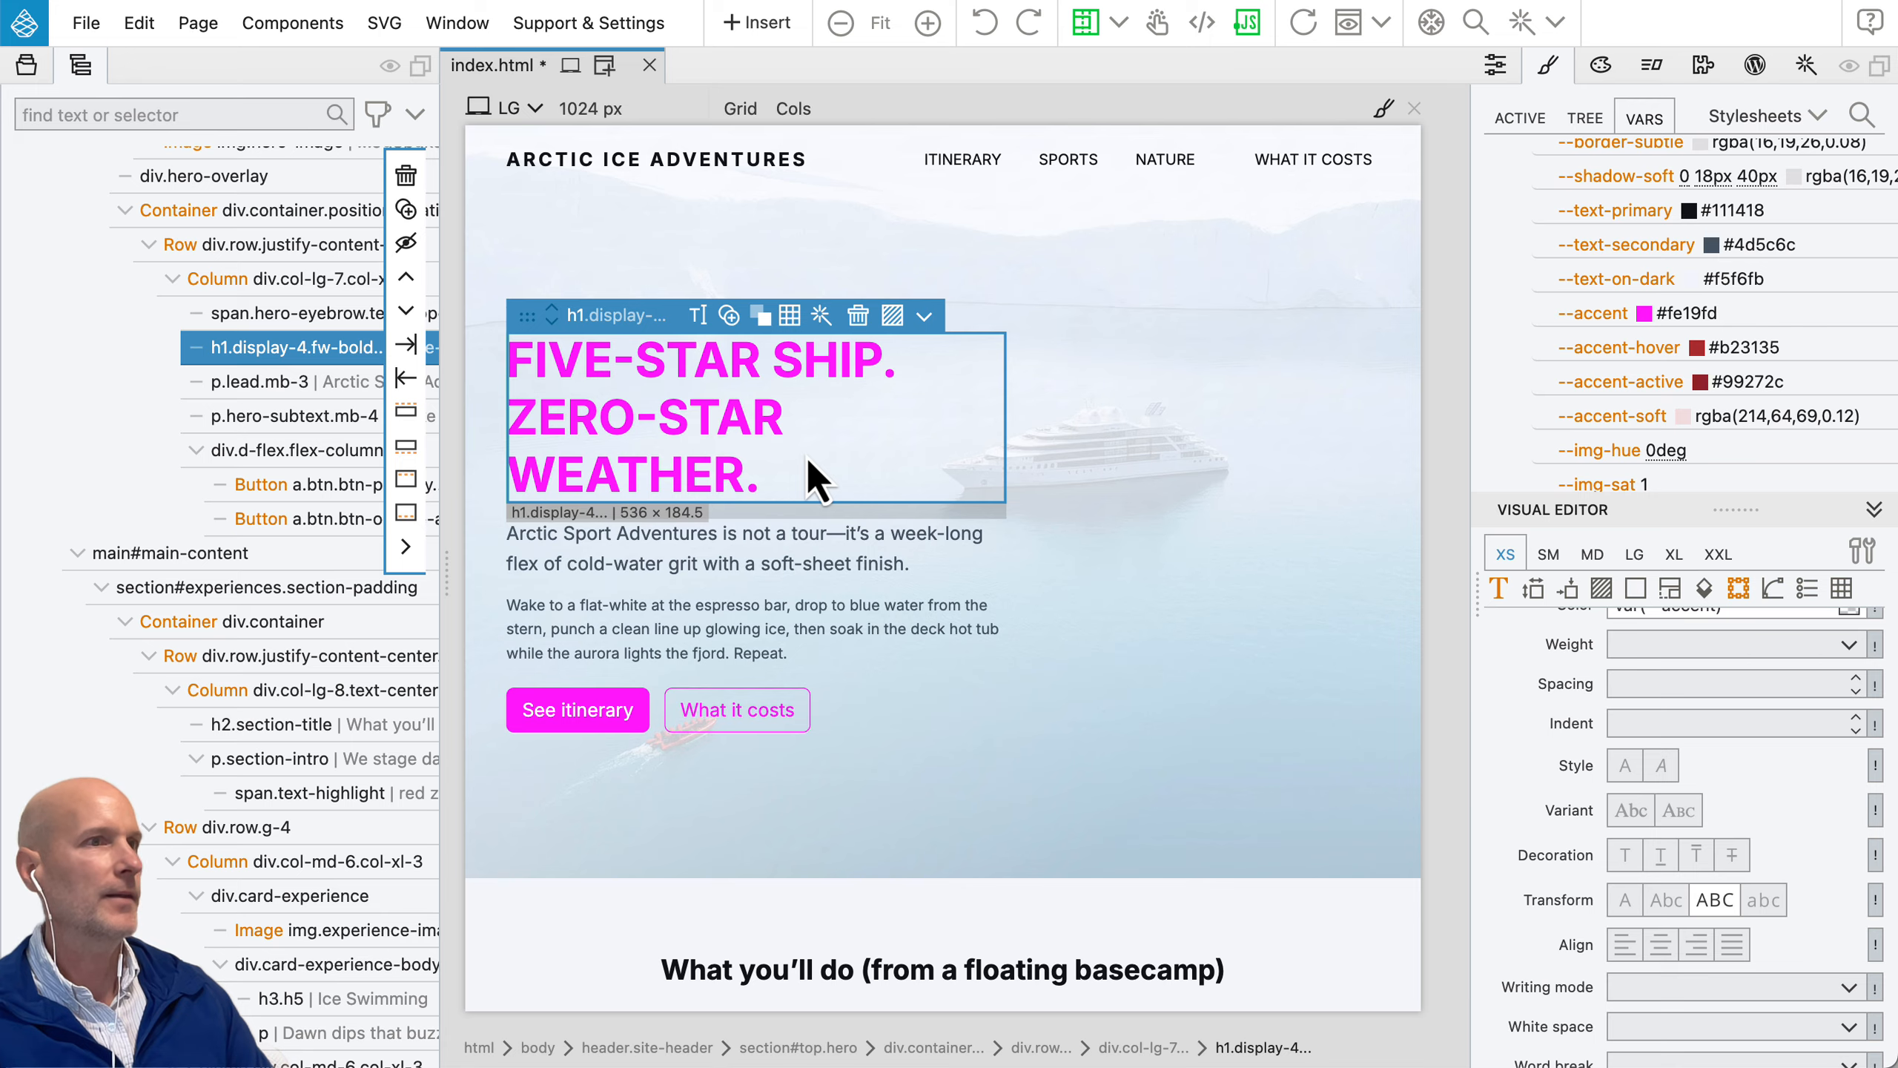
key(super+z)
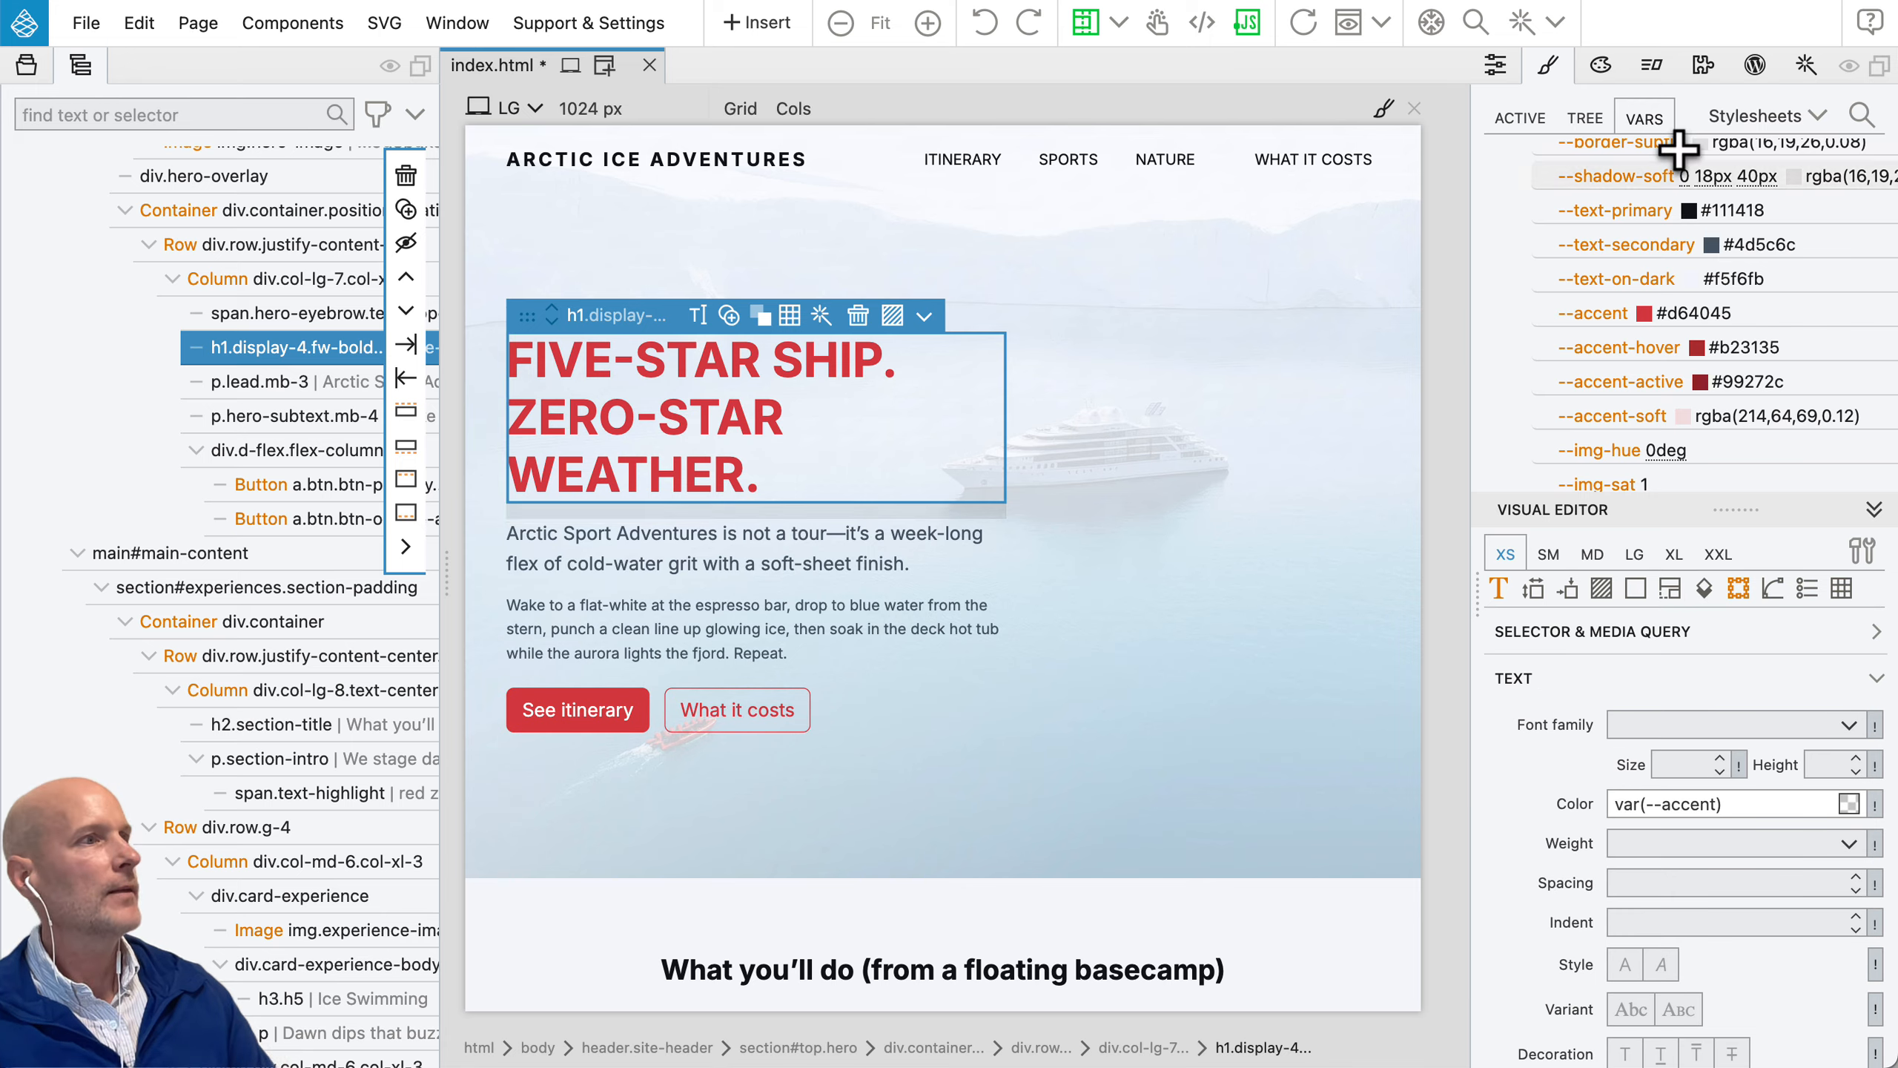
Step: Open the main.css stylesheet in its own tab, browse through its rules, and select the :root rule
click(1816, 118)
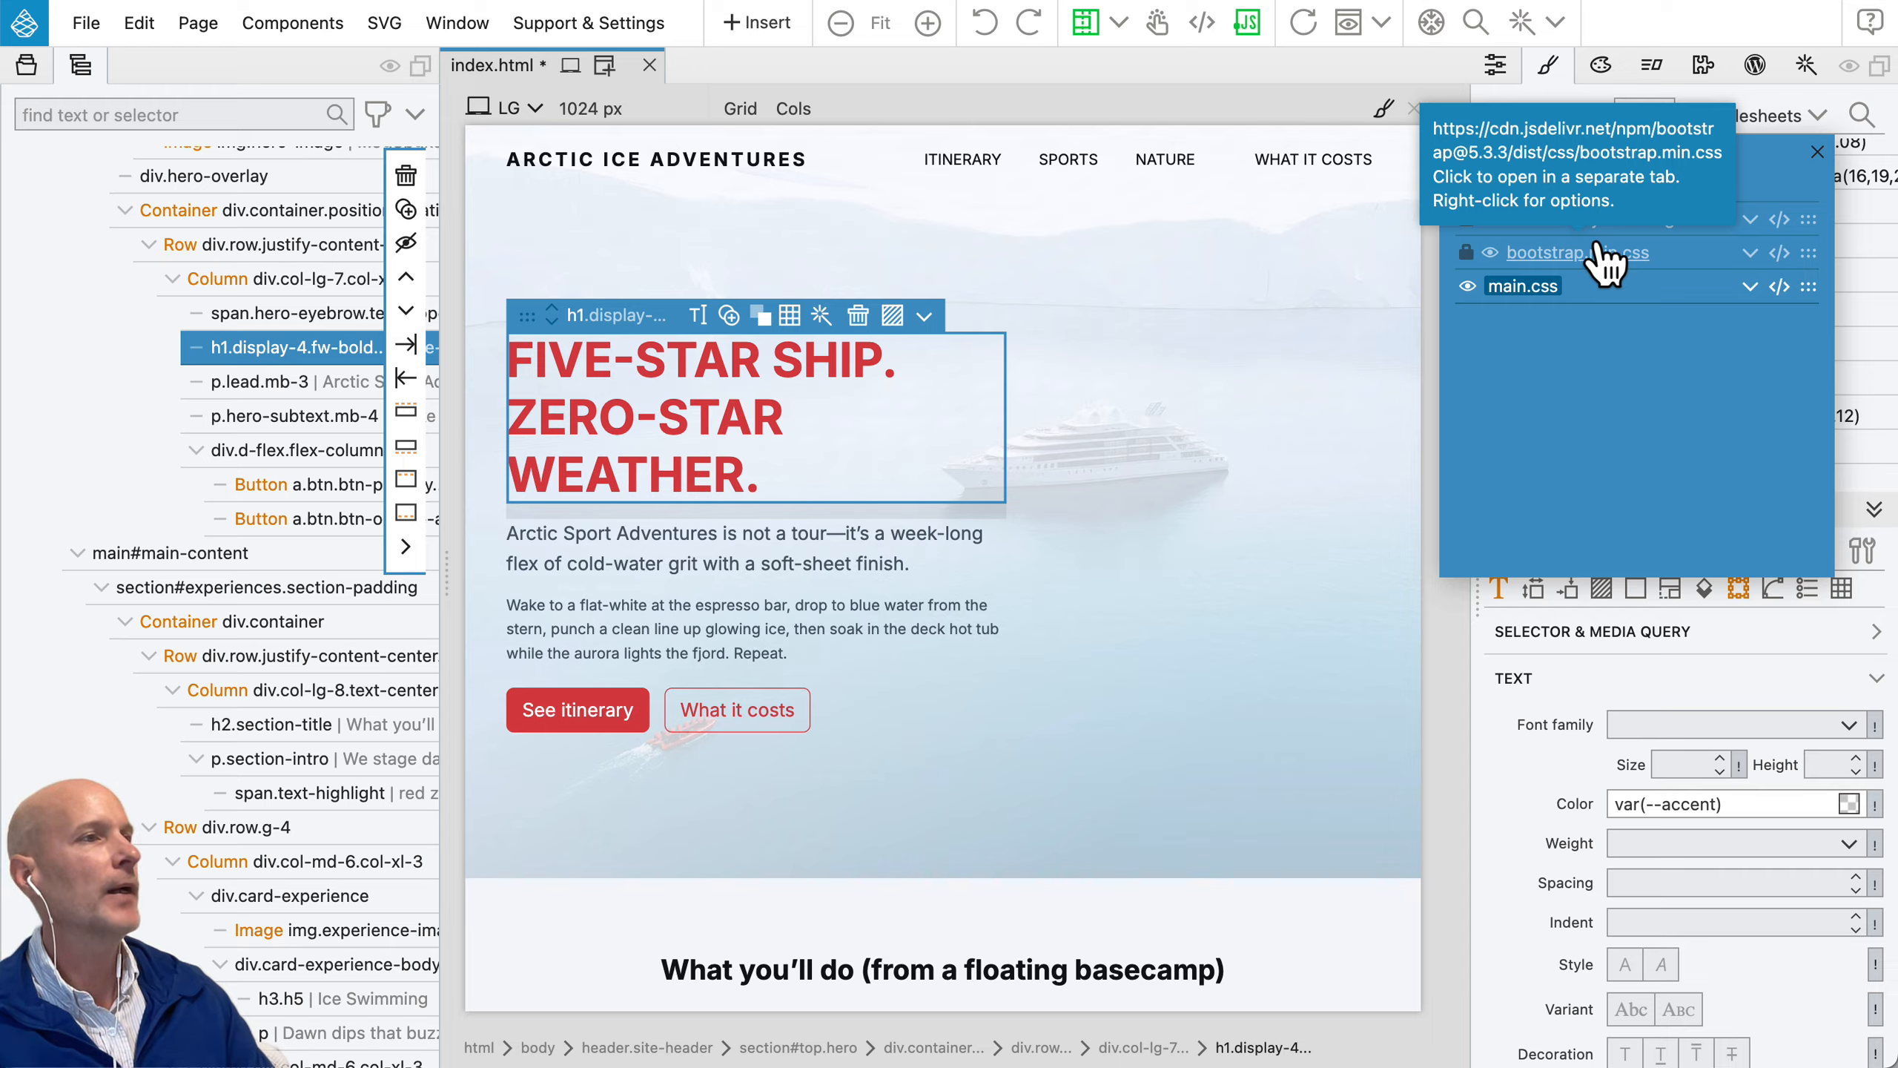
click(1521, 289)
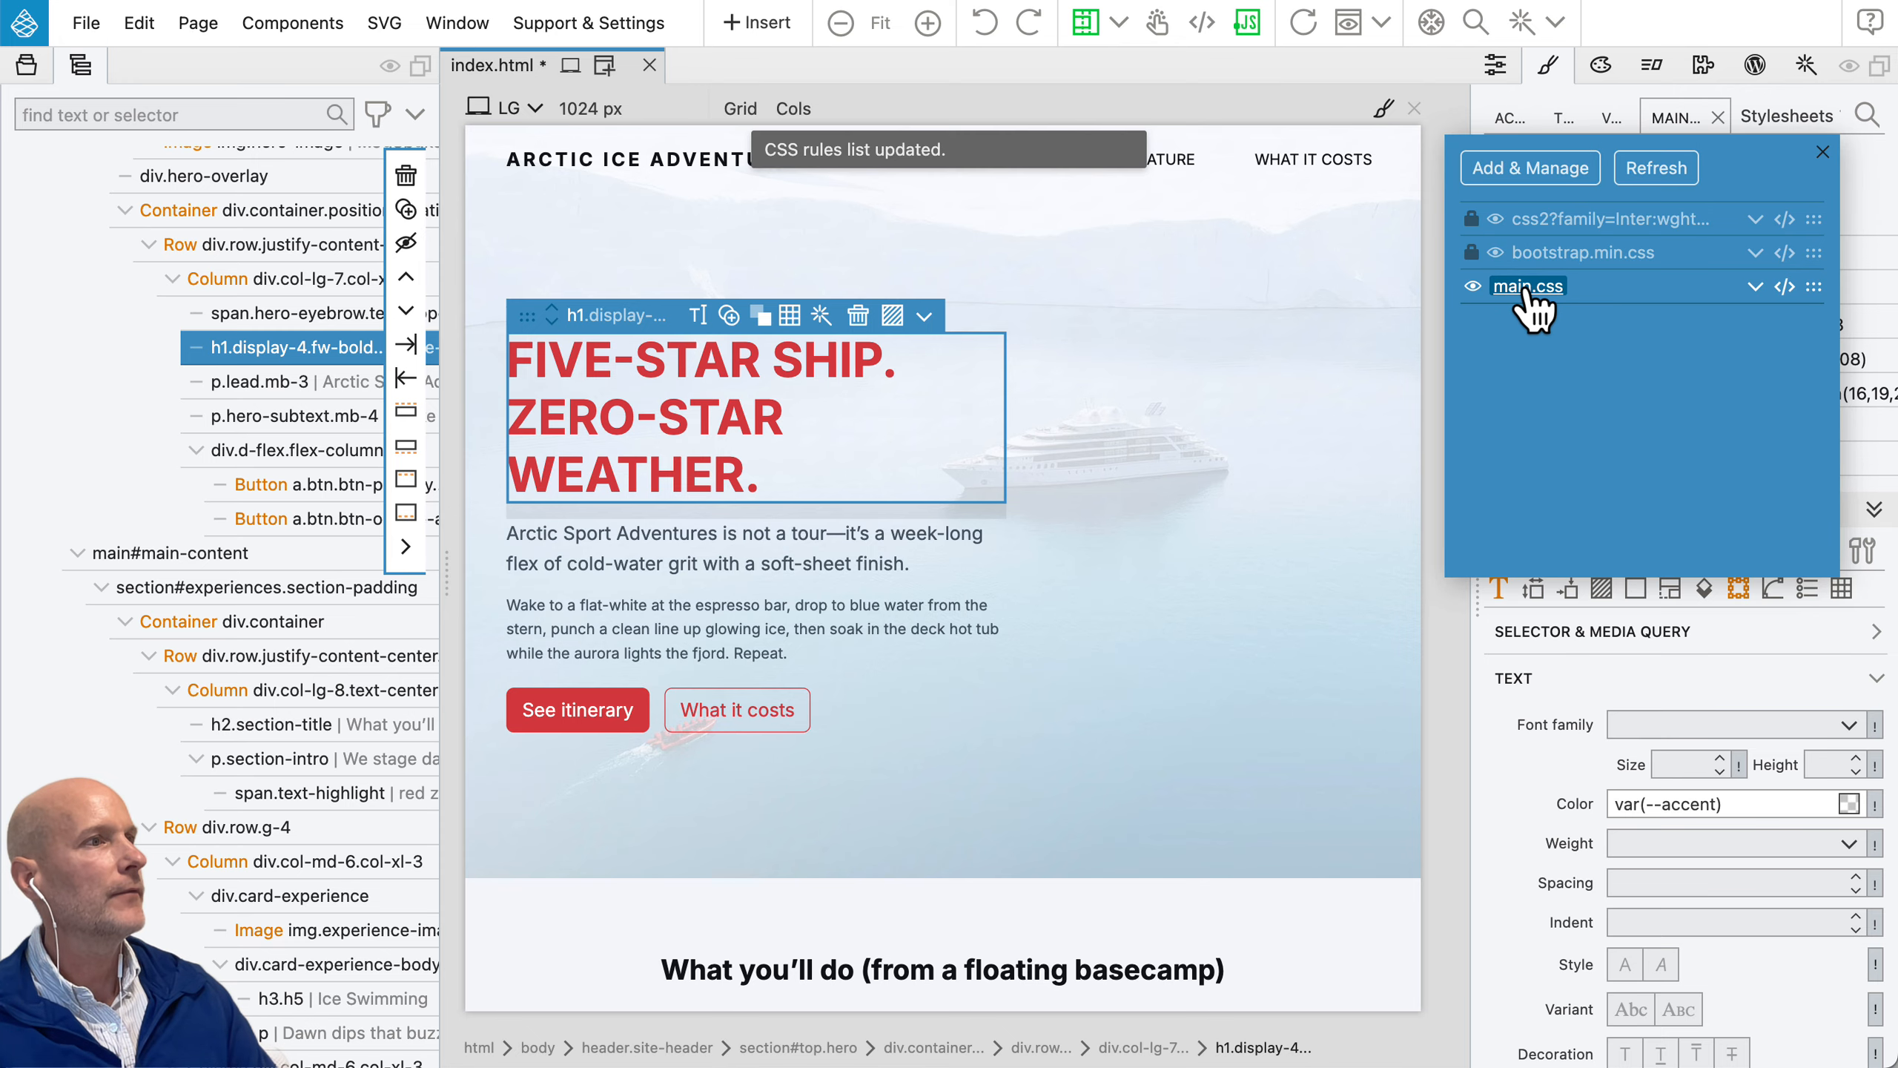
click(1823, 153)
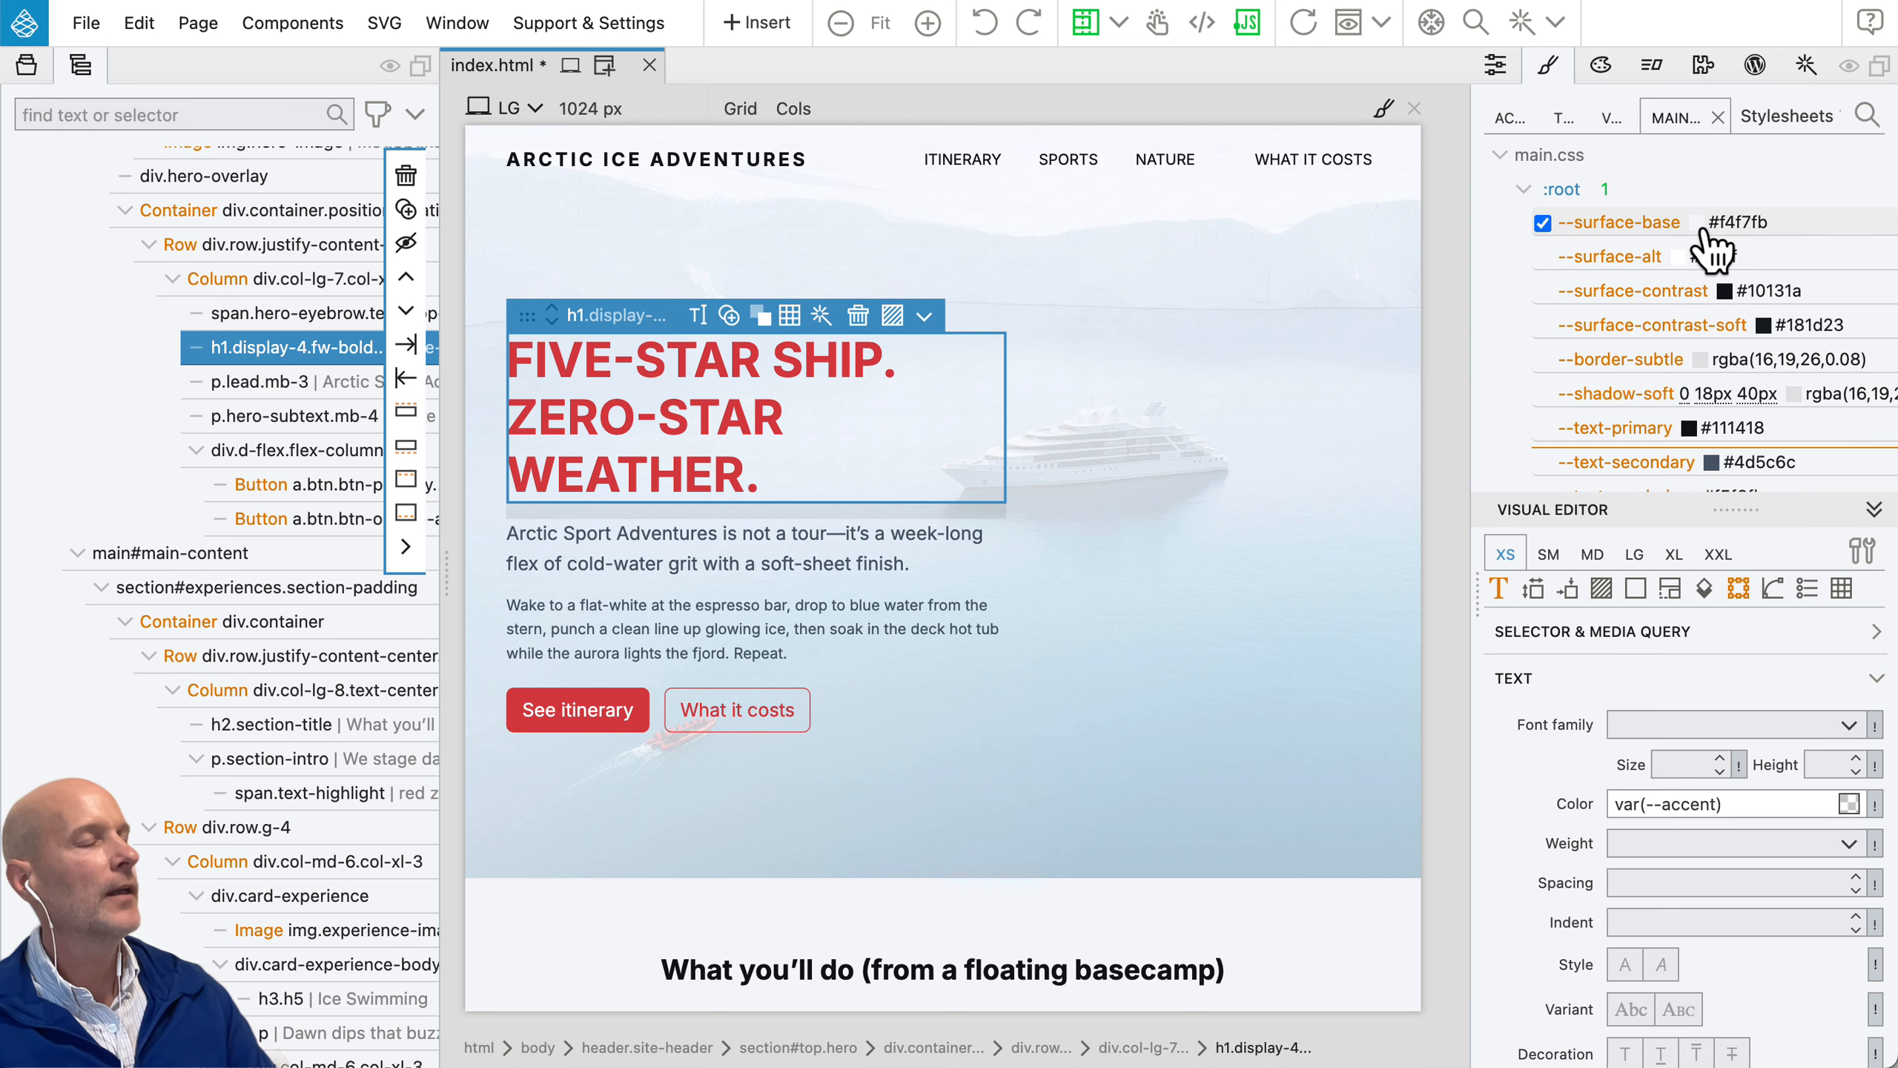
scroll(1687, 258, down, 15)
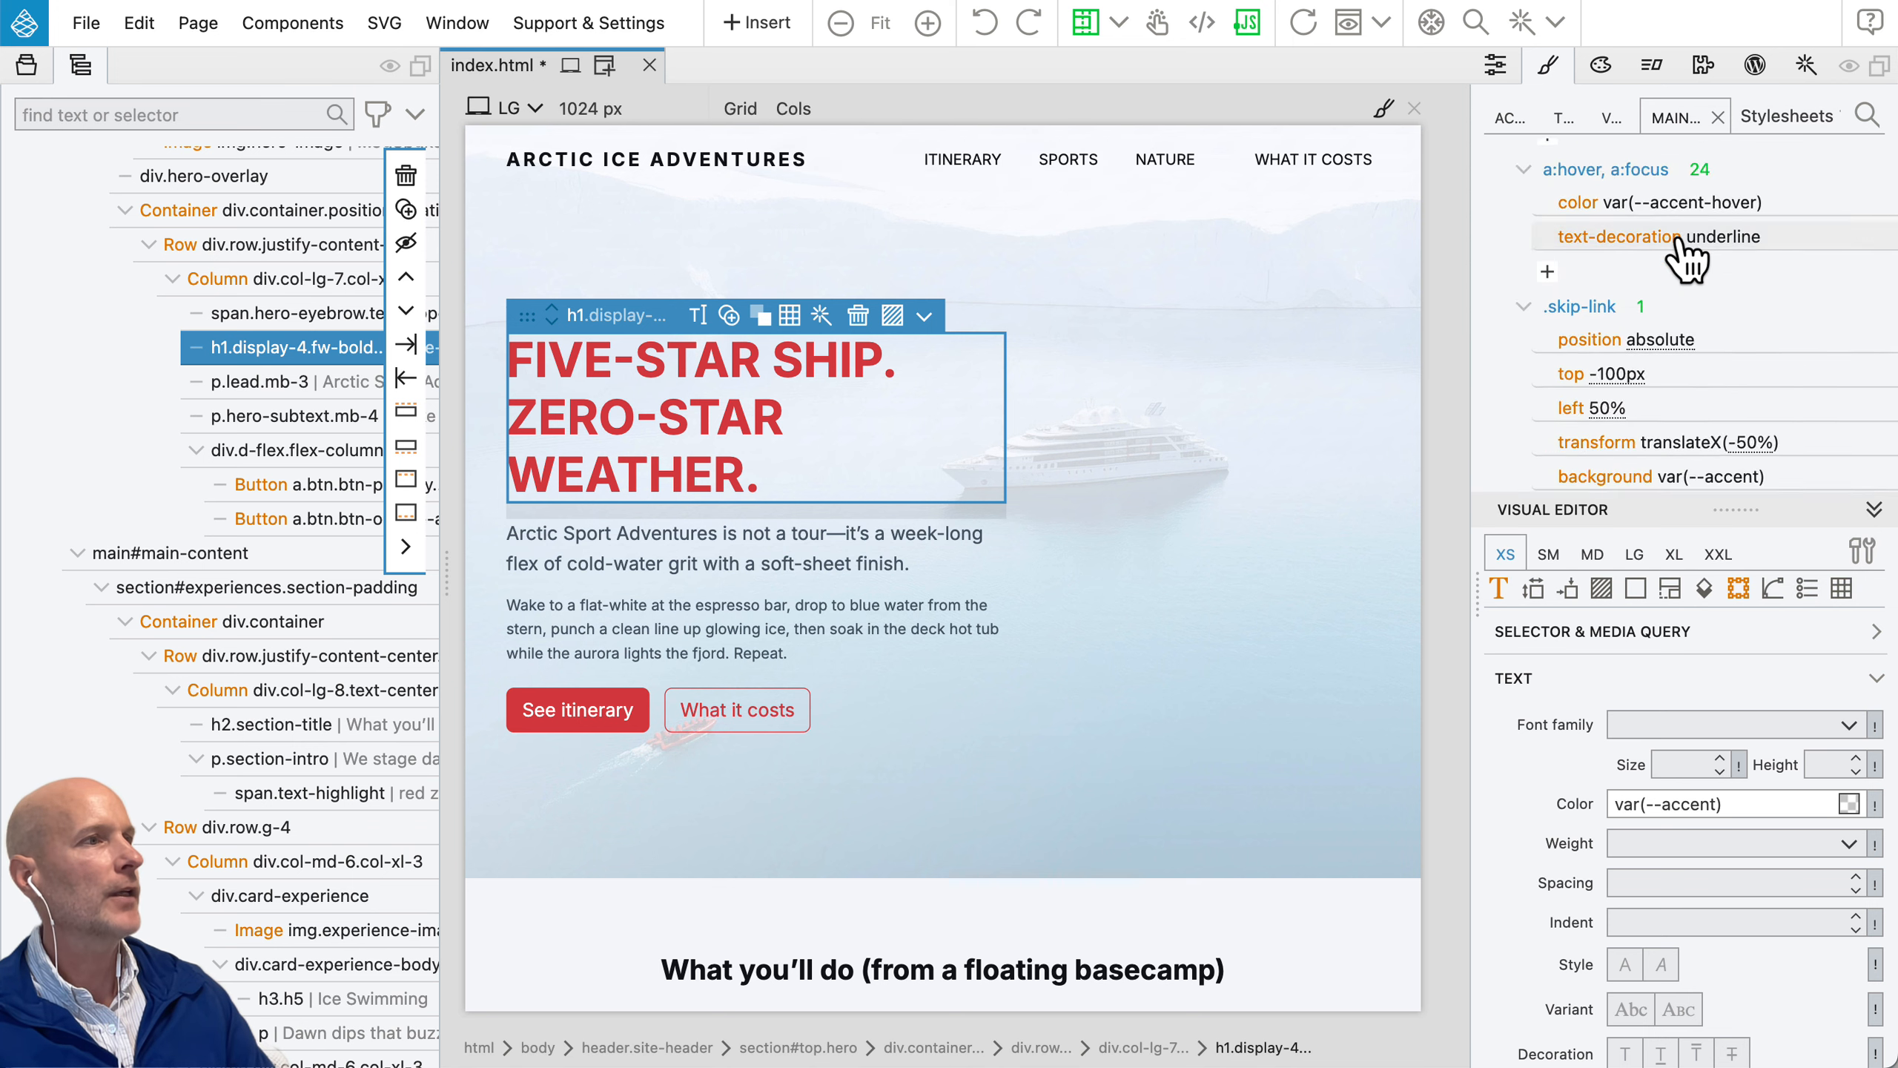
scroll(1680, 241, down, 10)
scroll(1677, 235, up, 20)
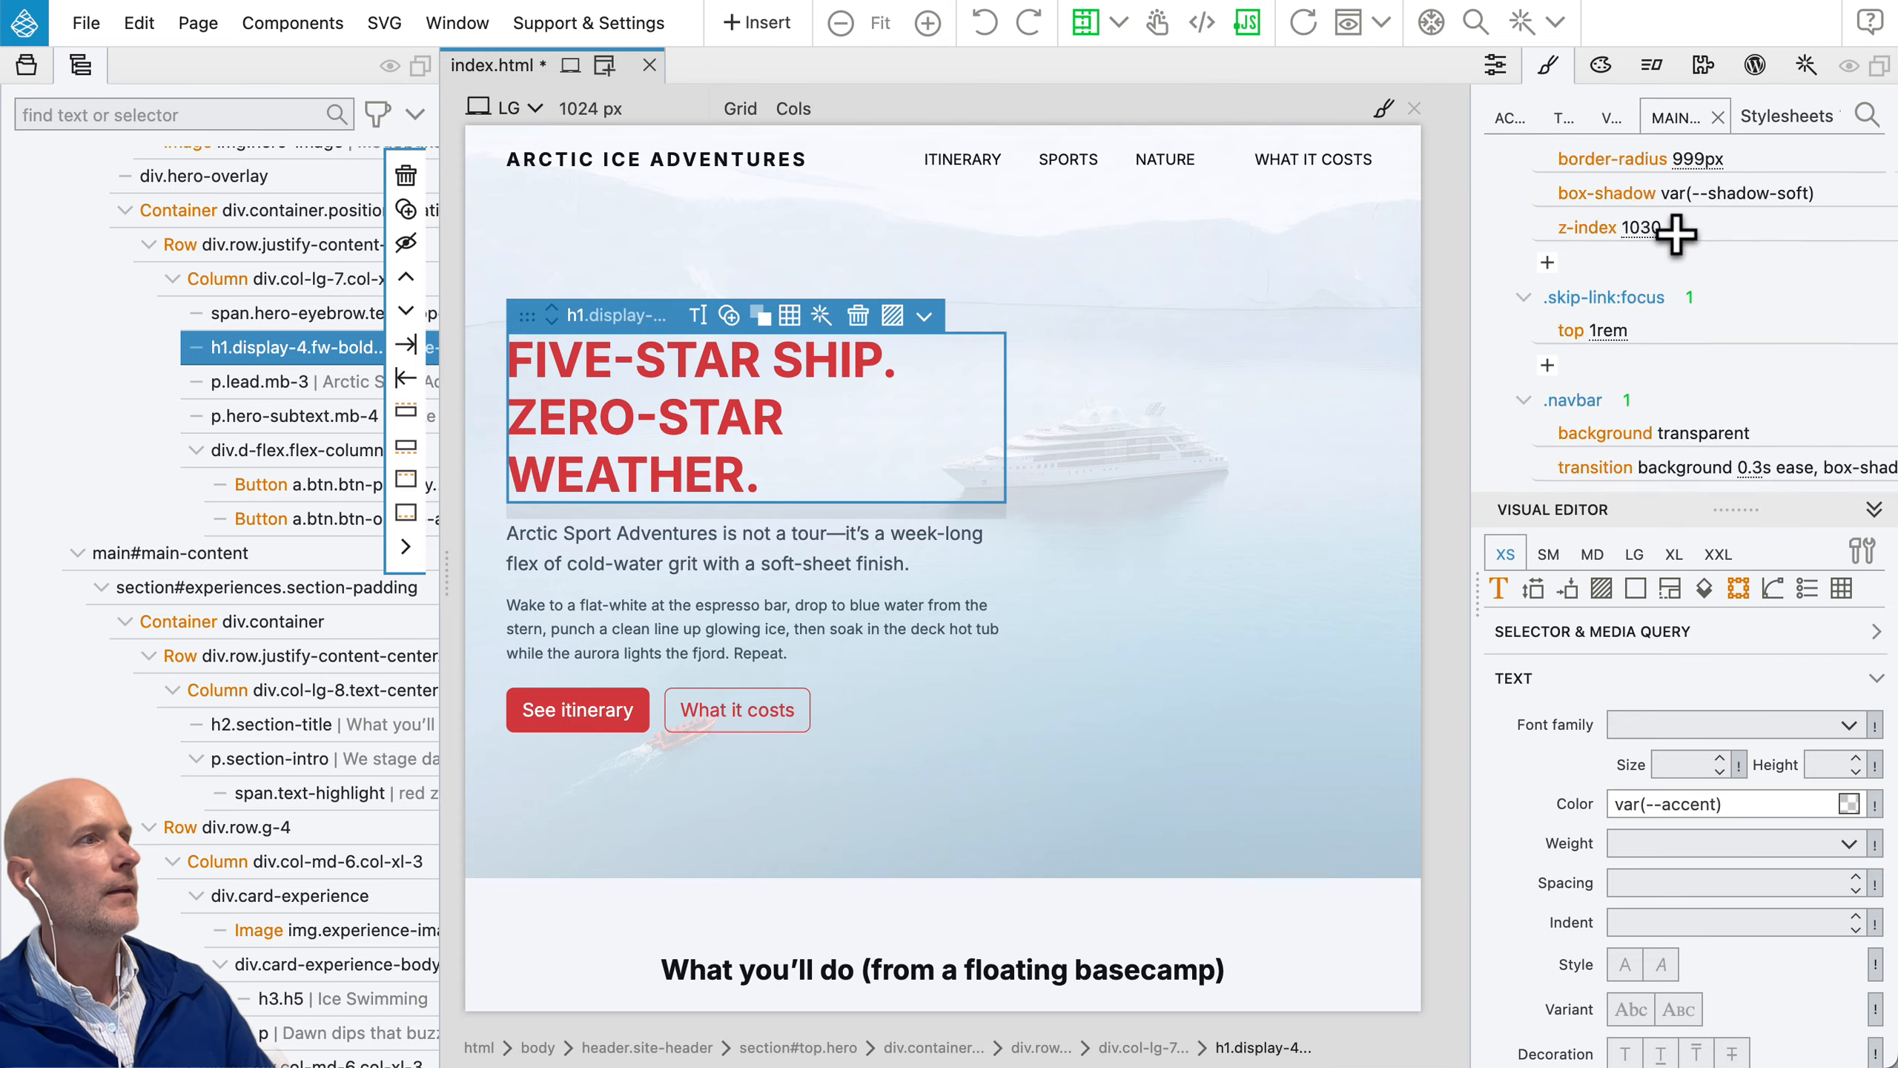
scroll(1676, 235, up, 4)
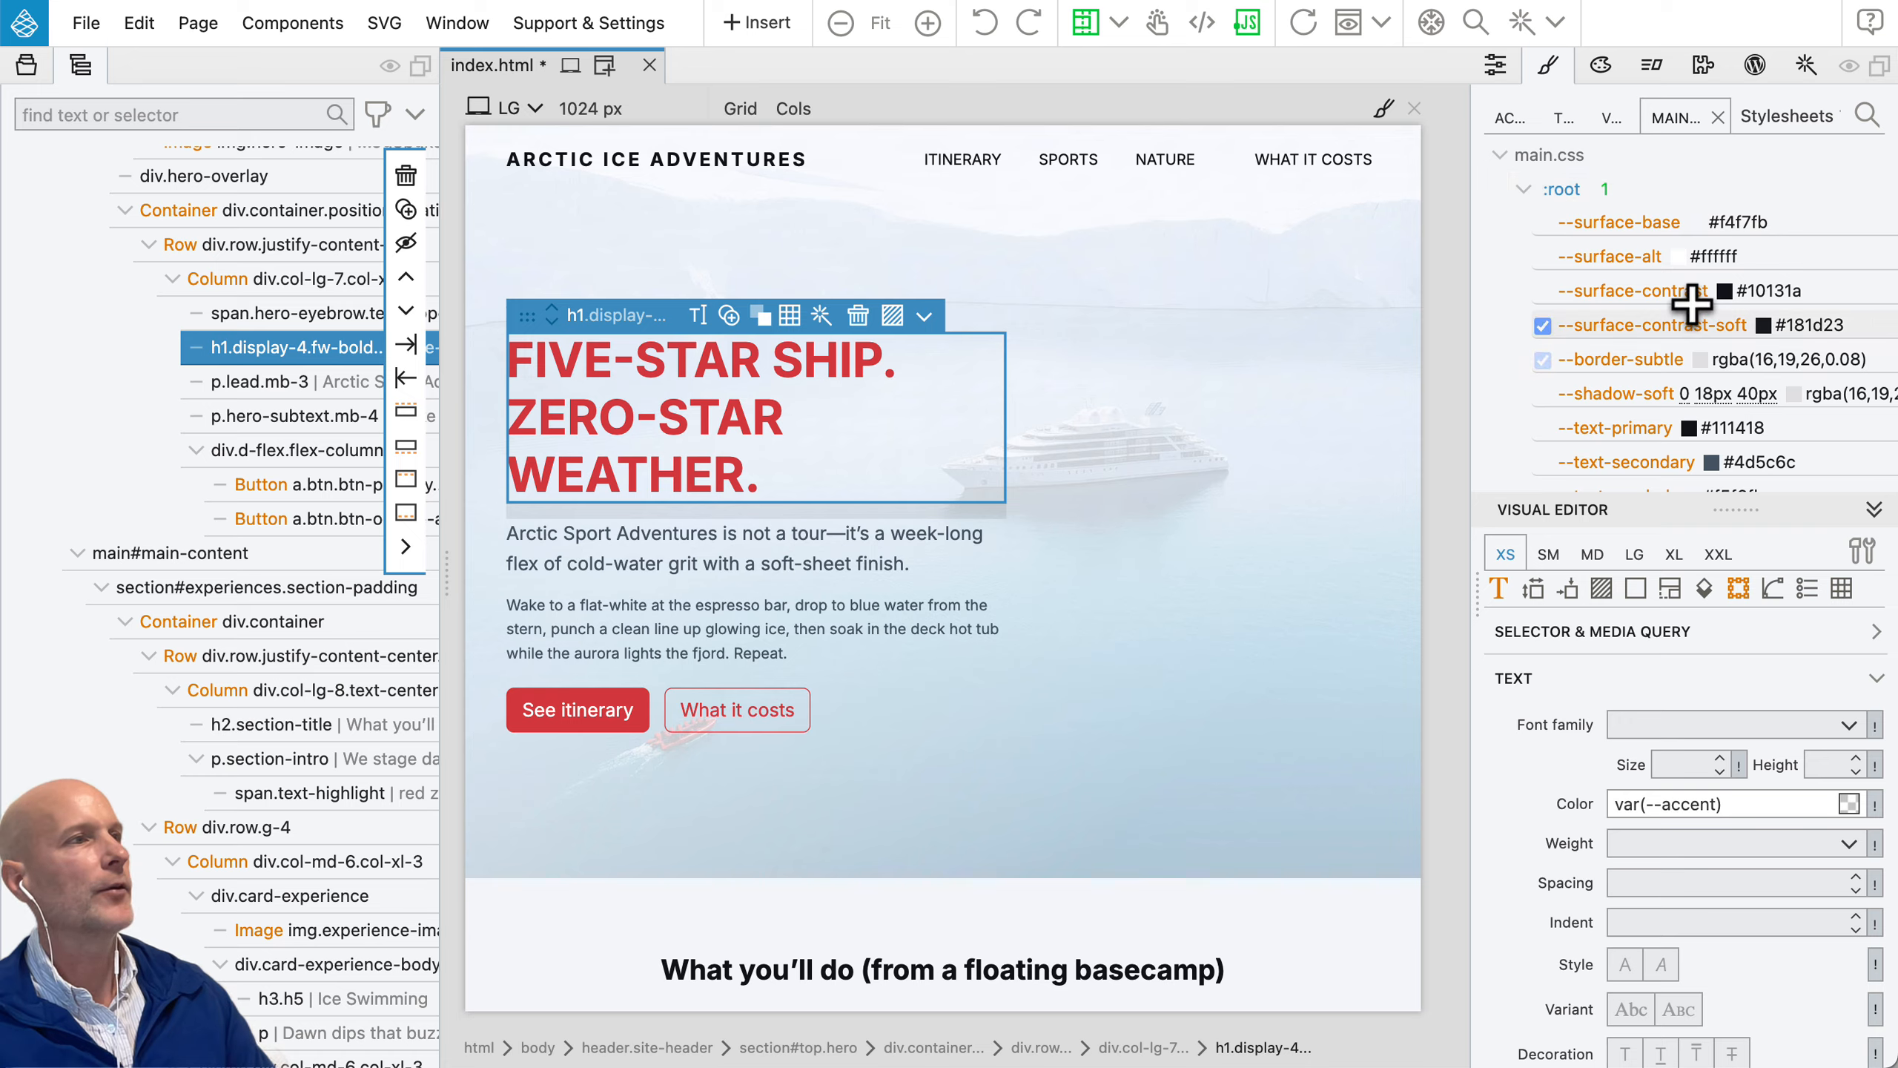
click(1666, 195)
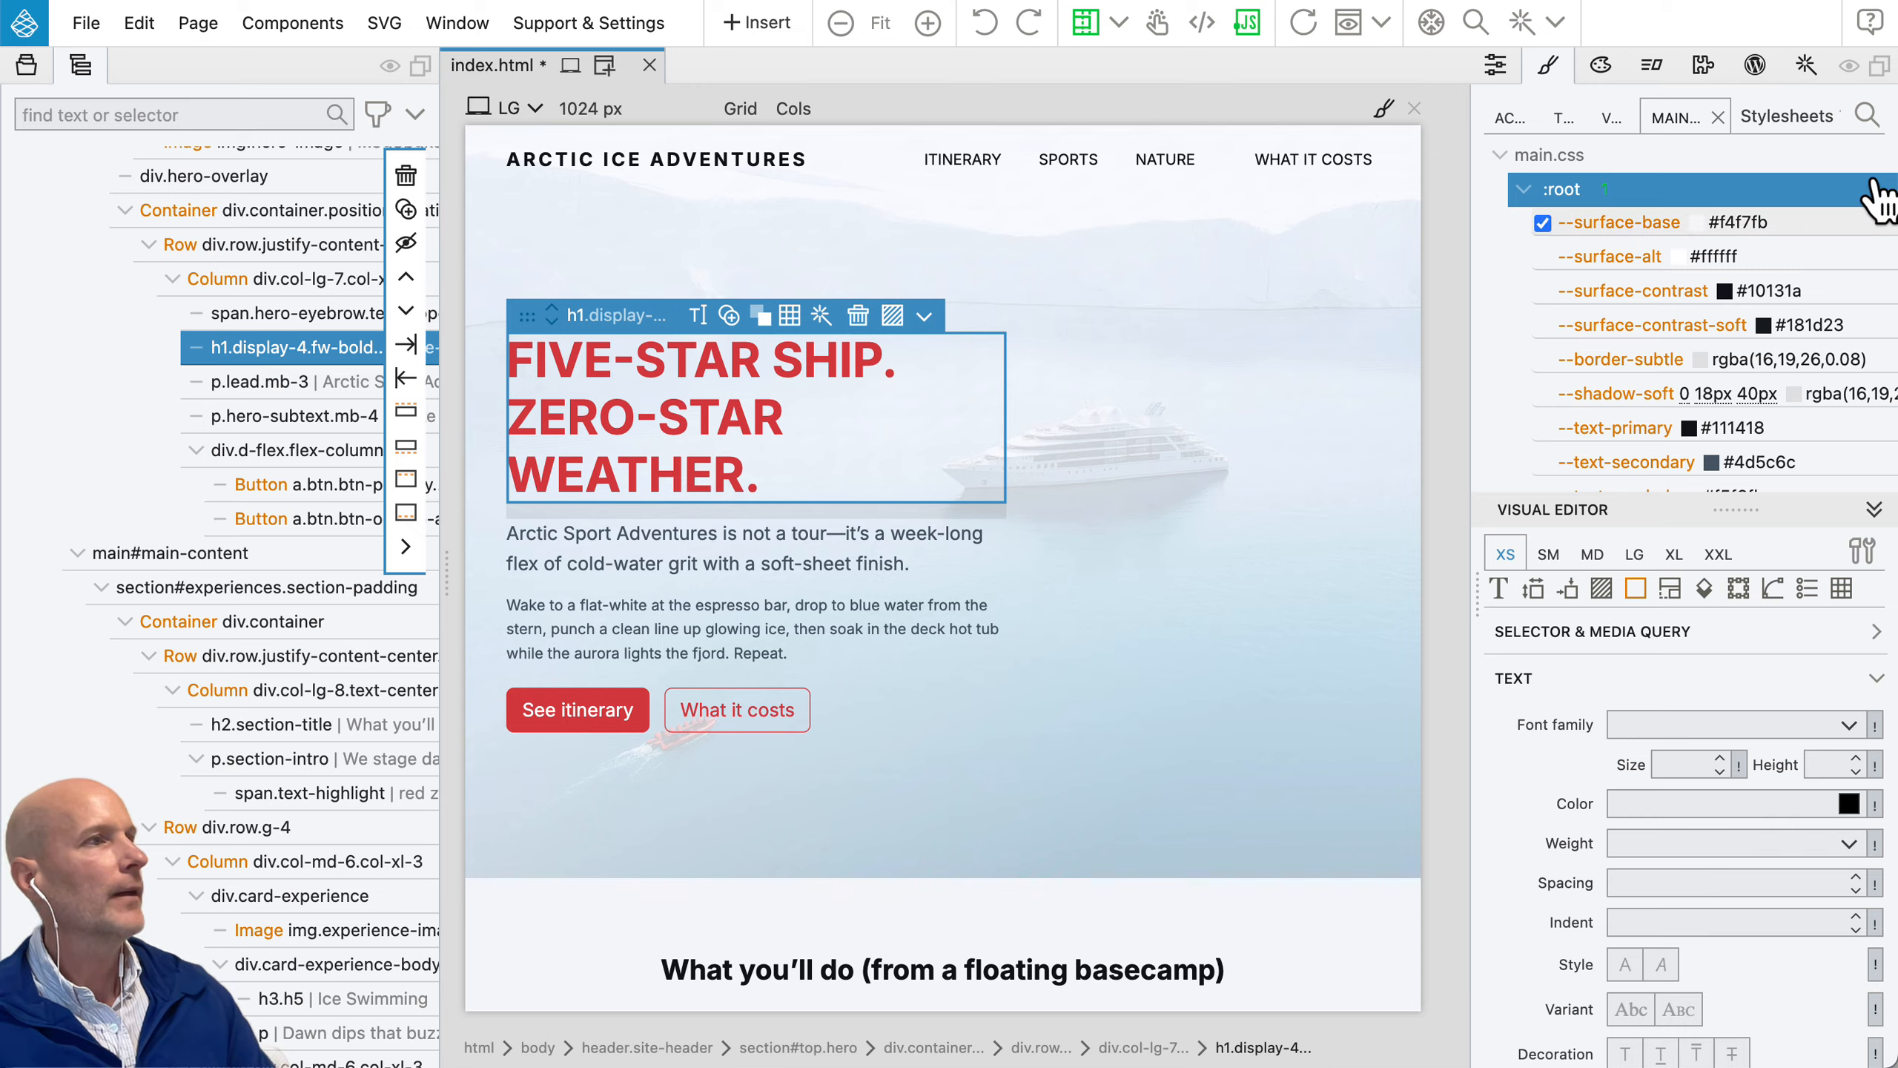
Step: Search main.css for "font-", browse the matching rules, and clear and close the search
click(1866, 114)
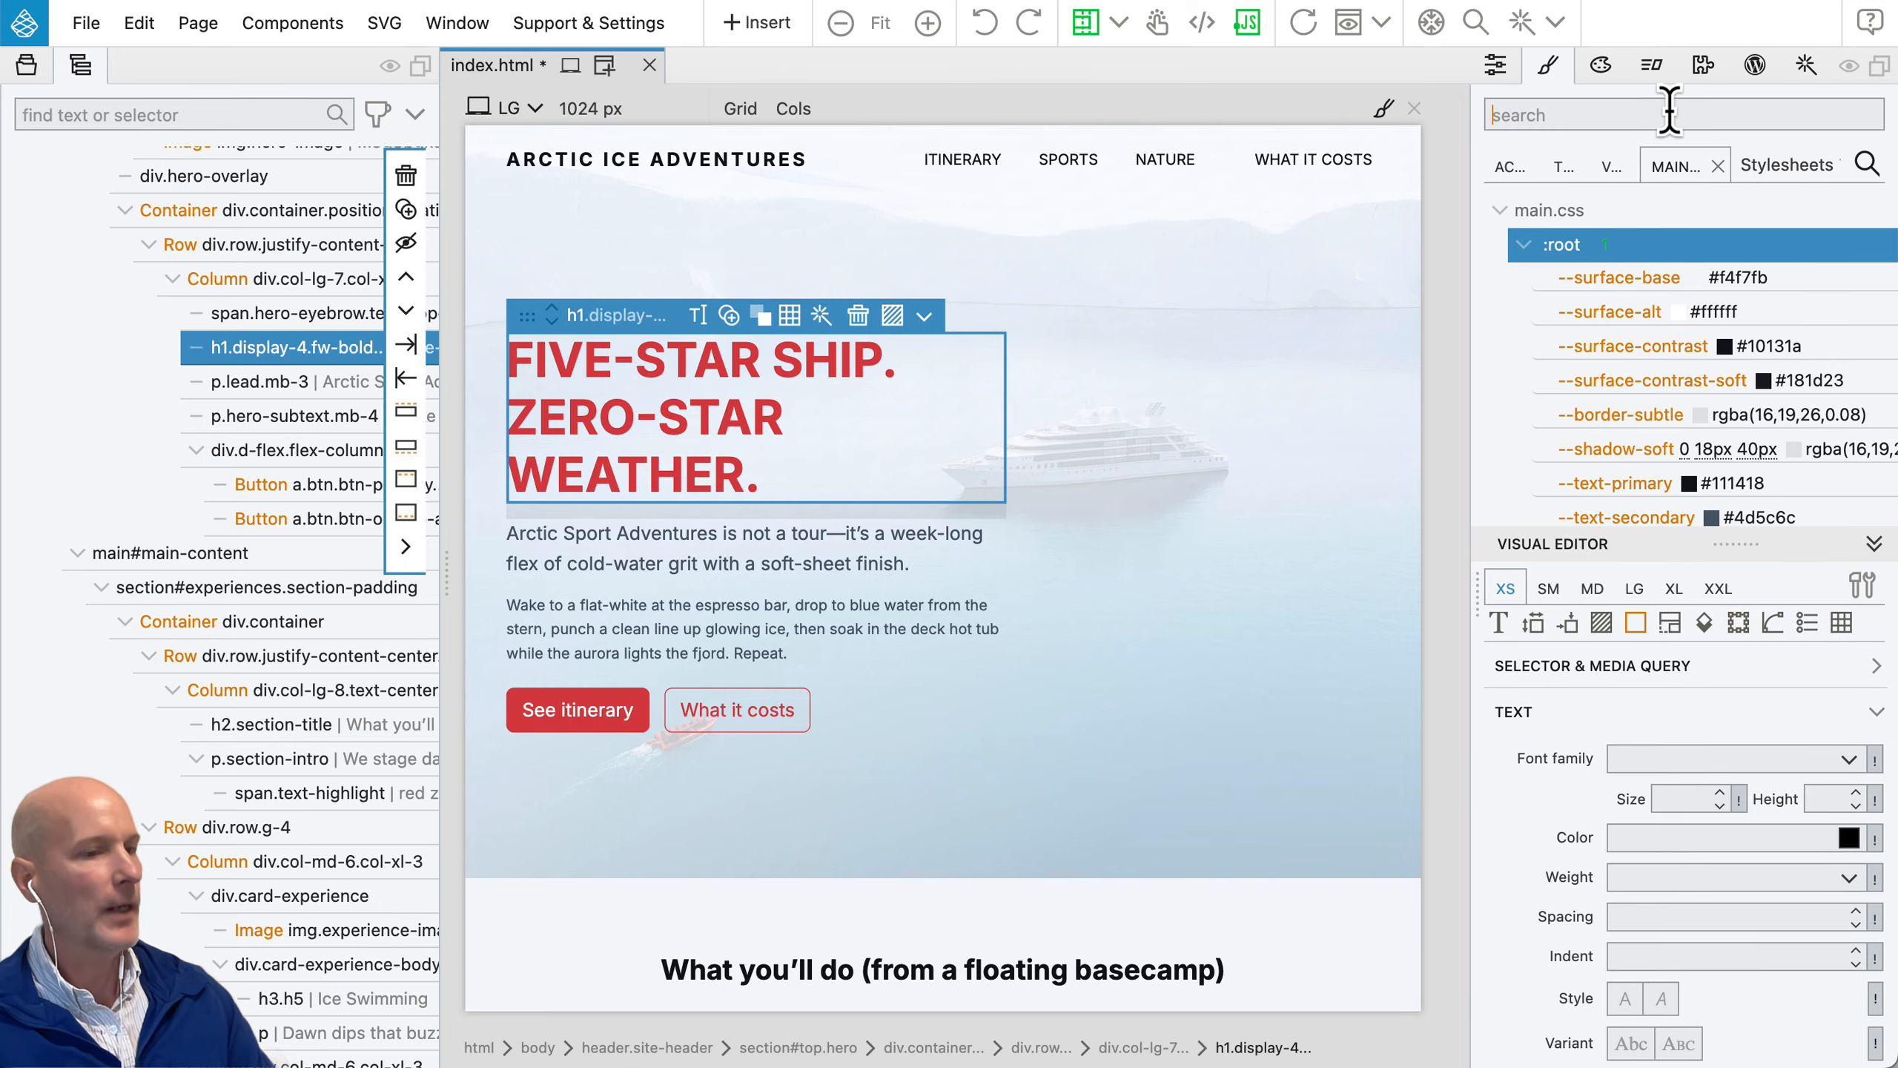
text(font-)
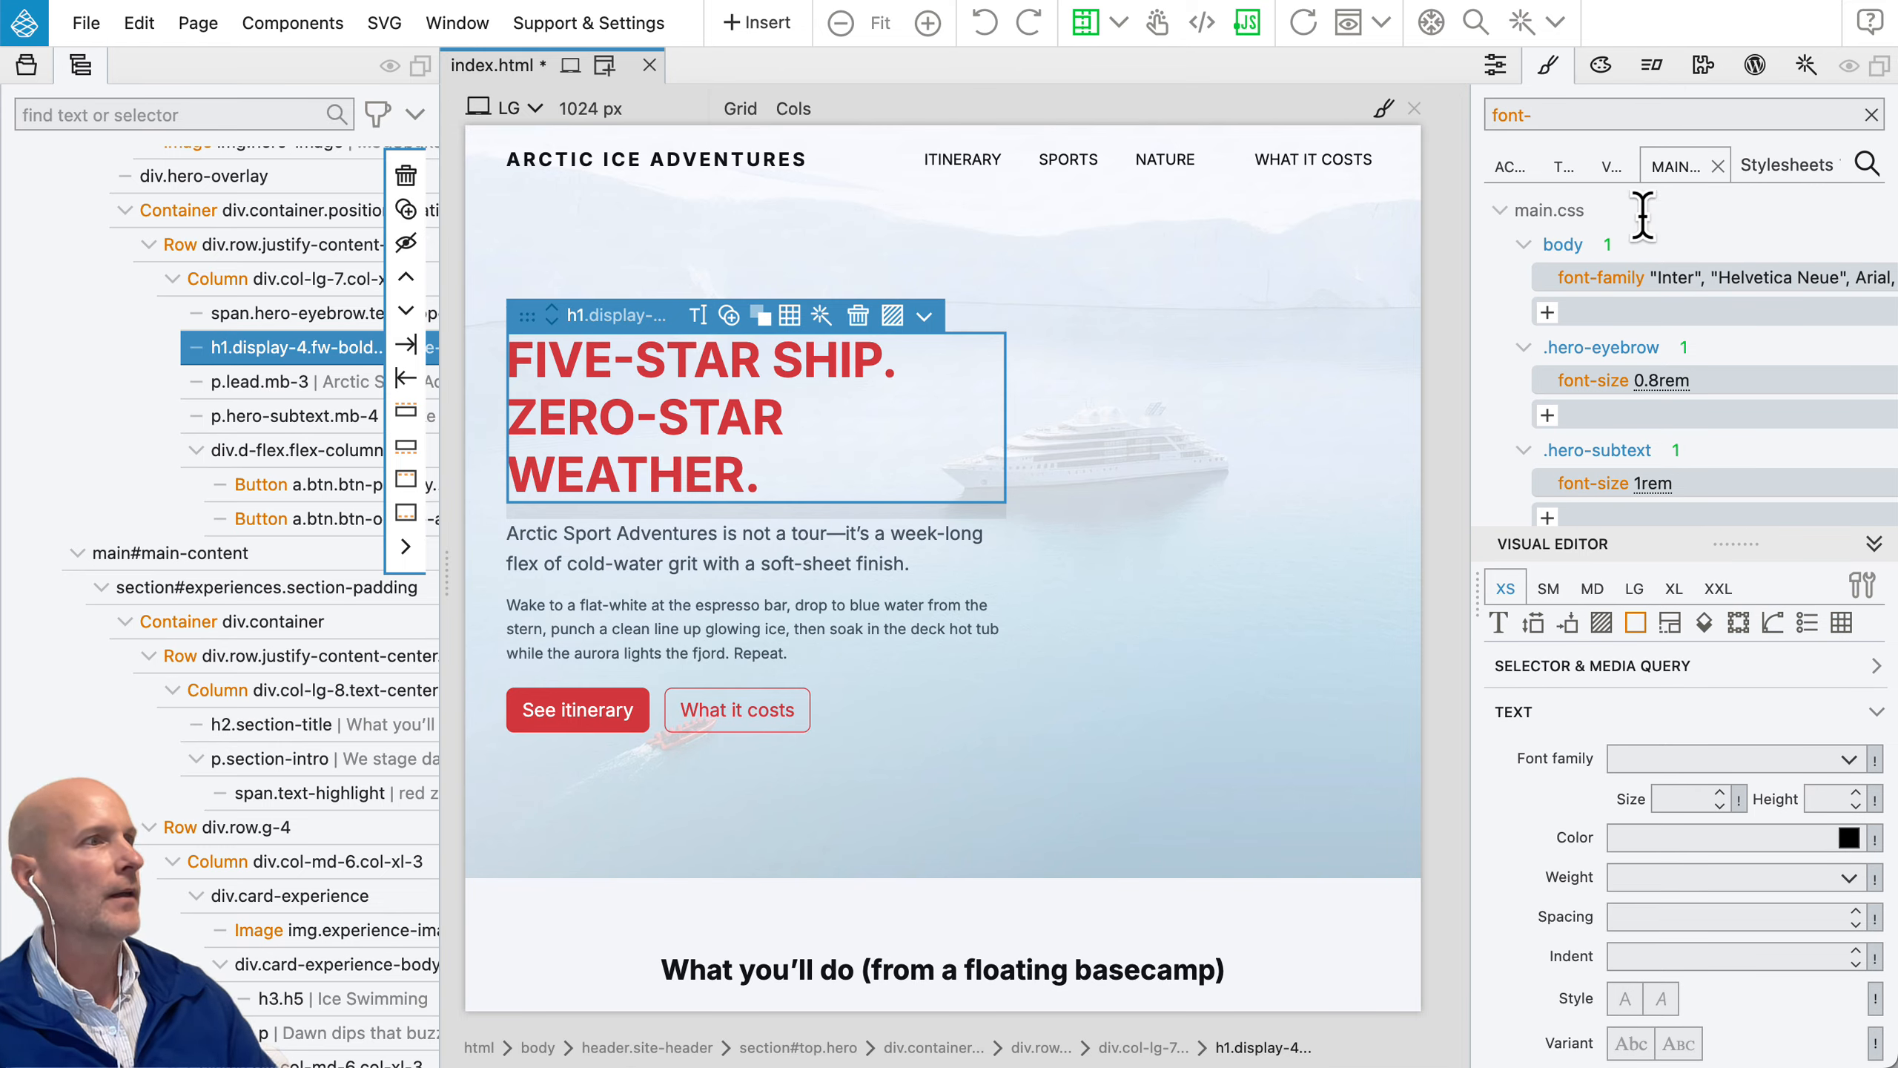
scroll(1637, 295, down, 6)
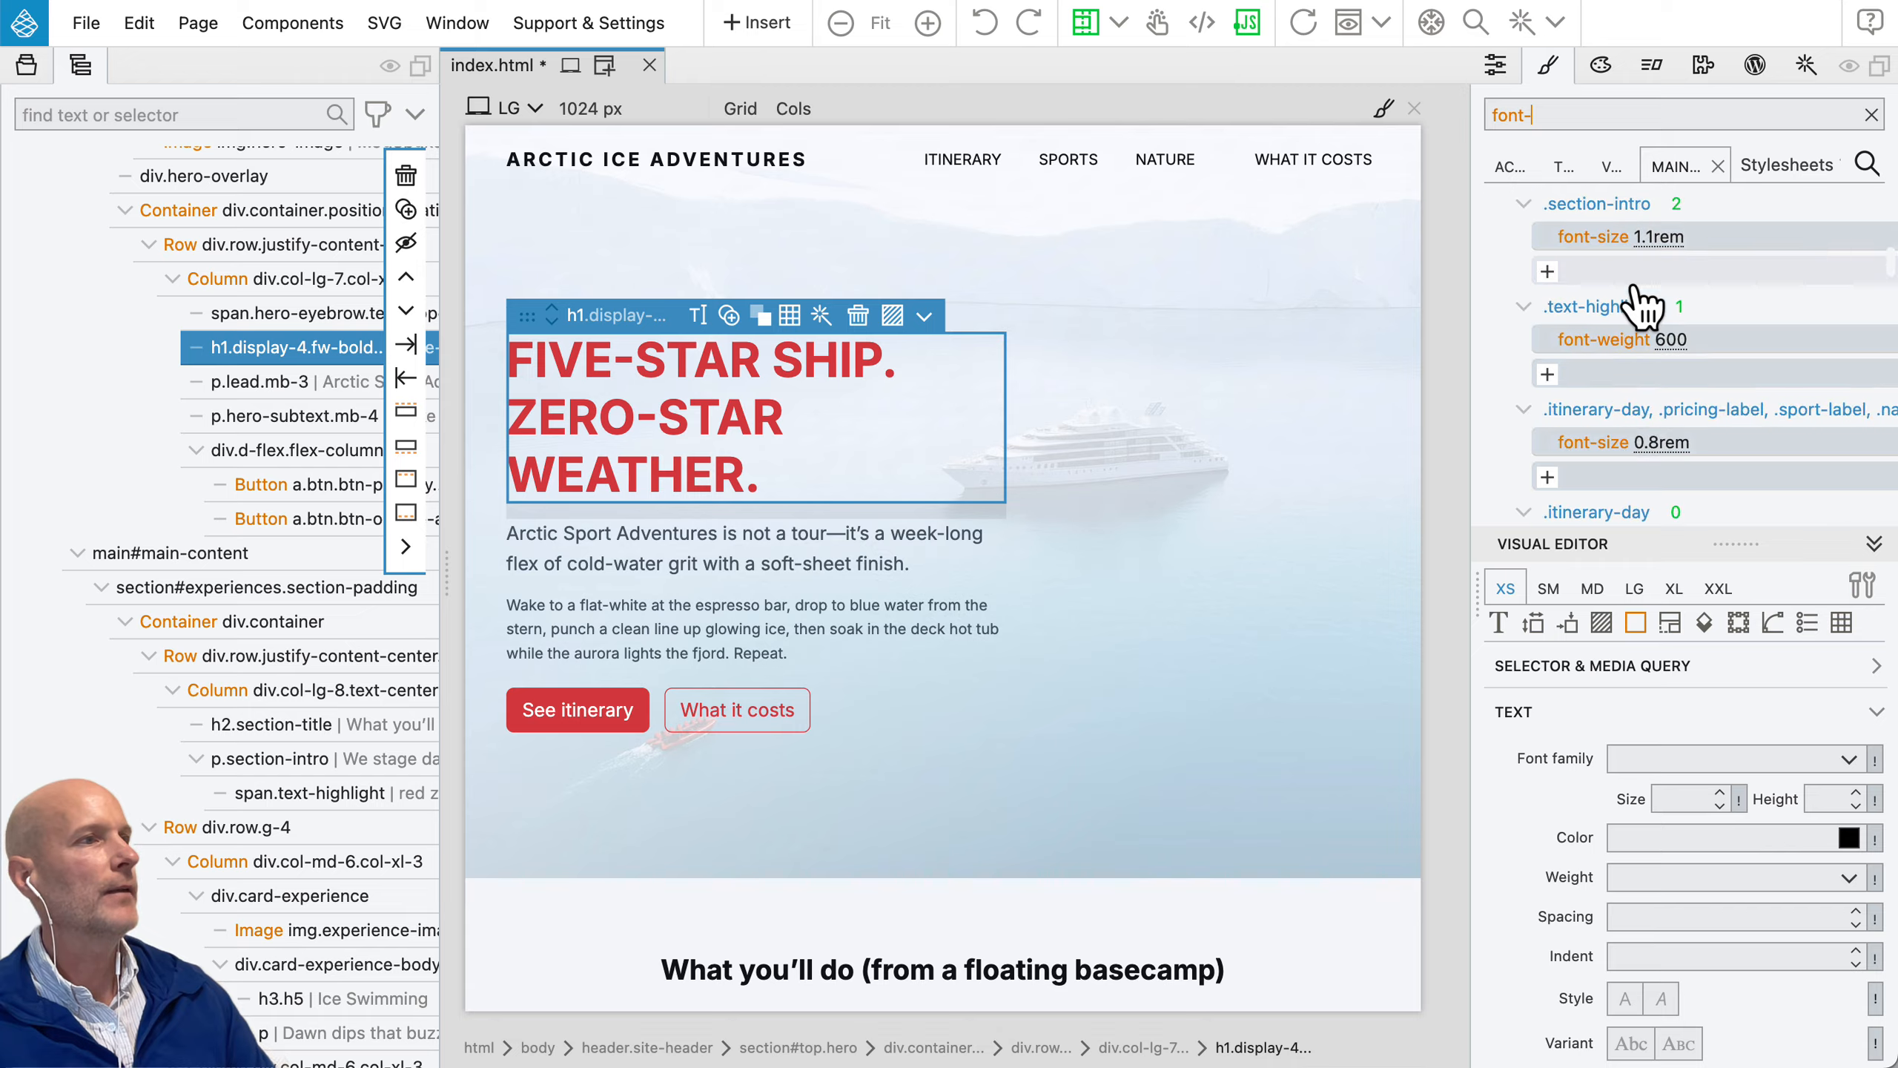
scroll(1636, 295, up, 6)
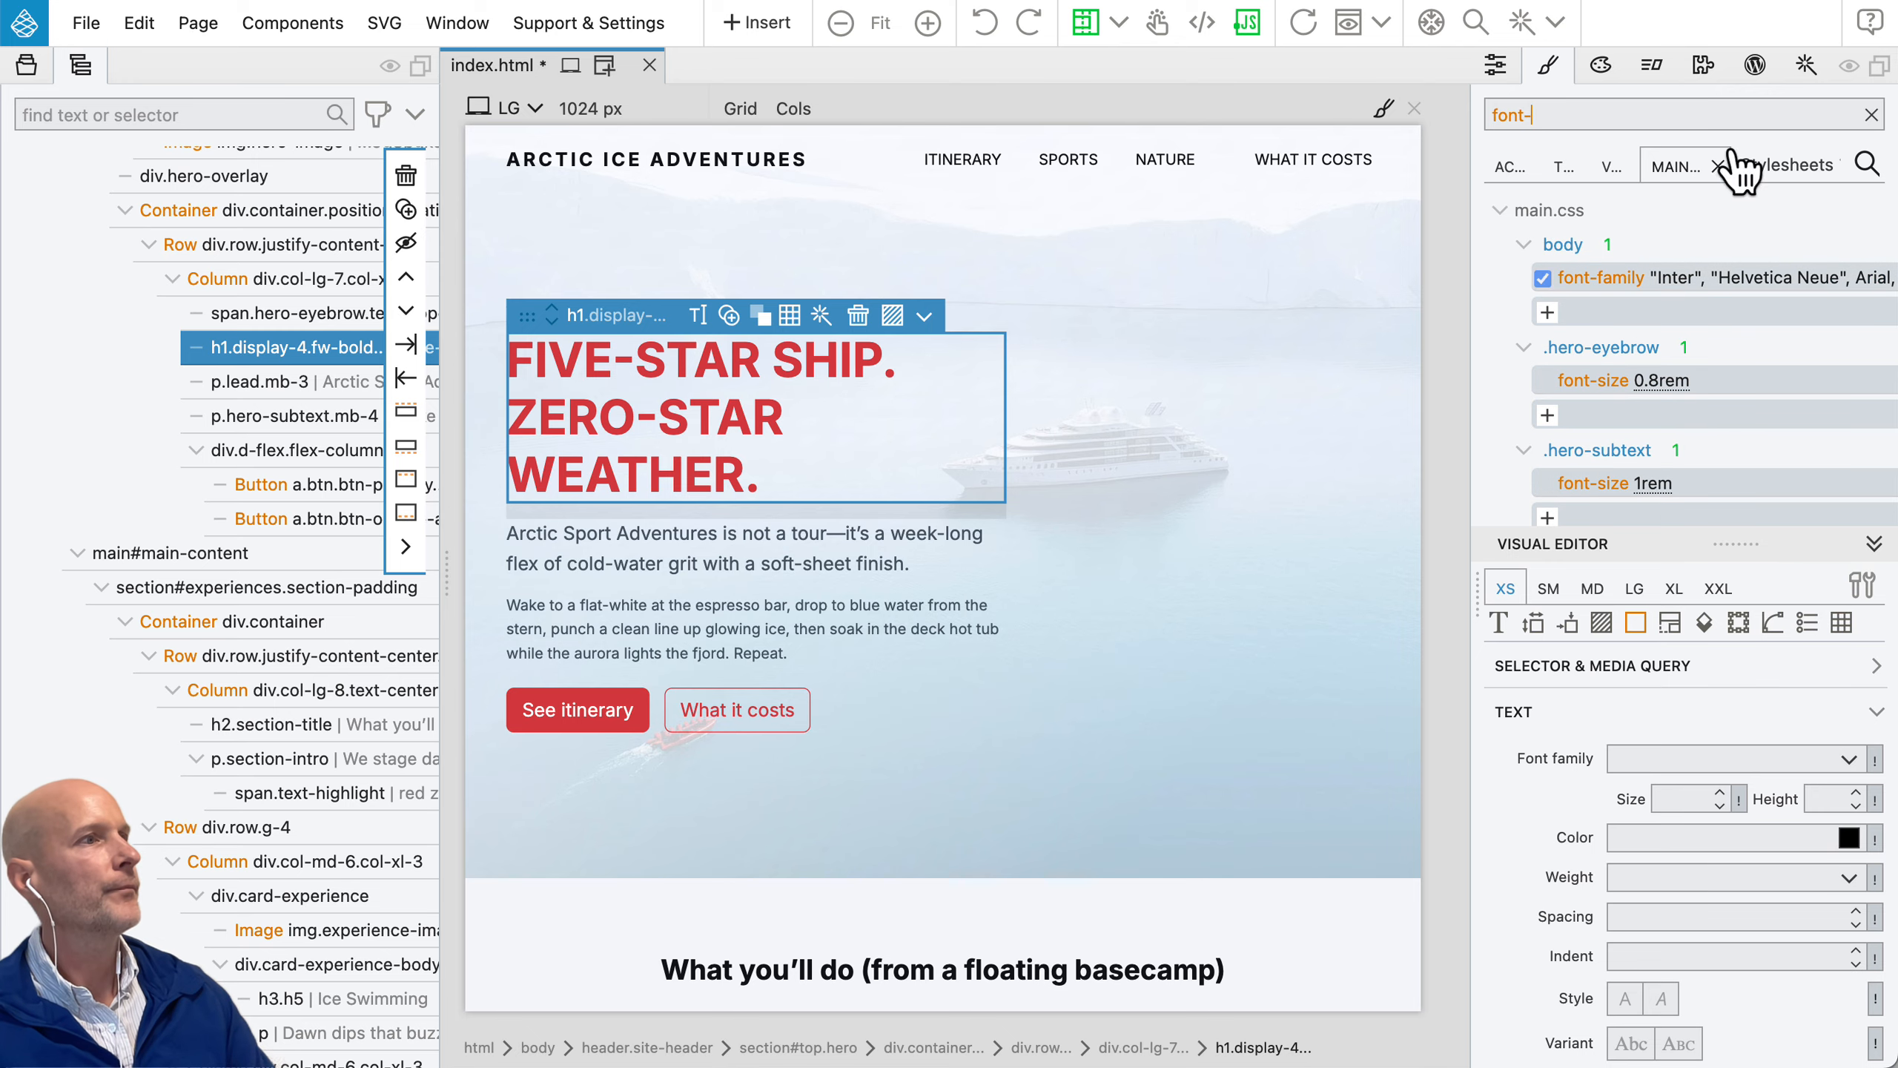
click(1873, 114)
click(1867, 163)
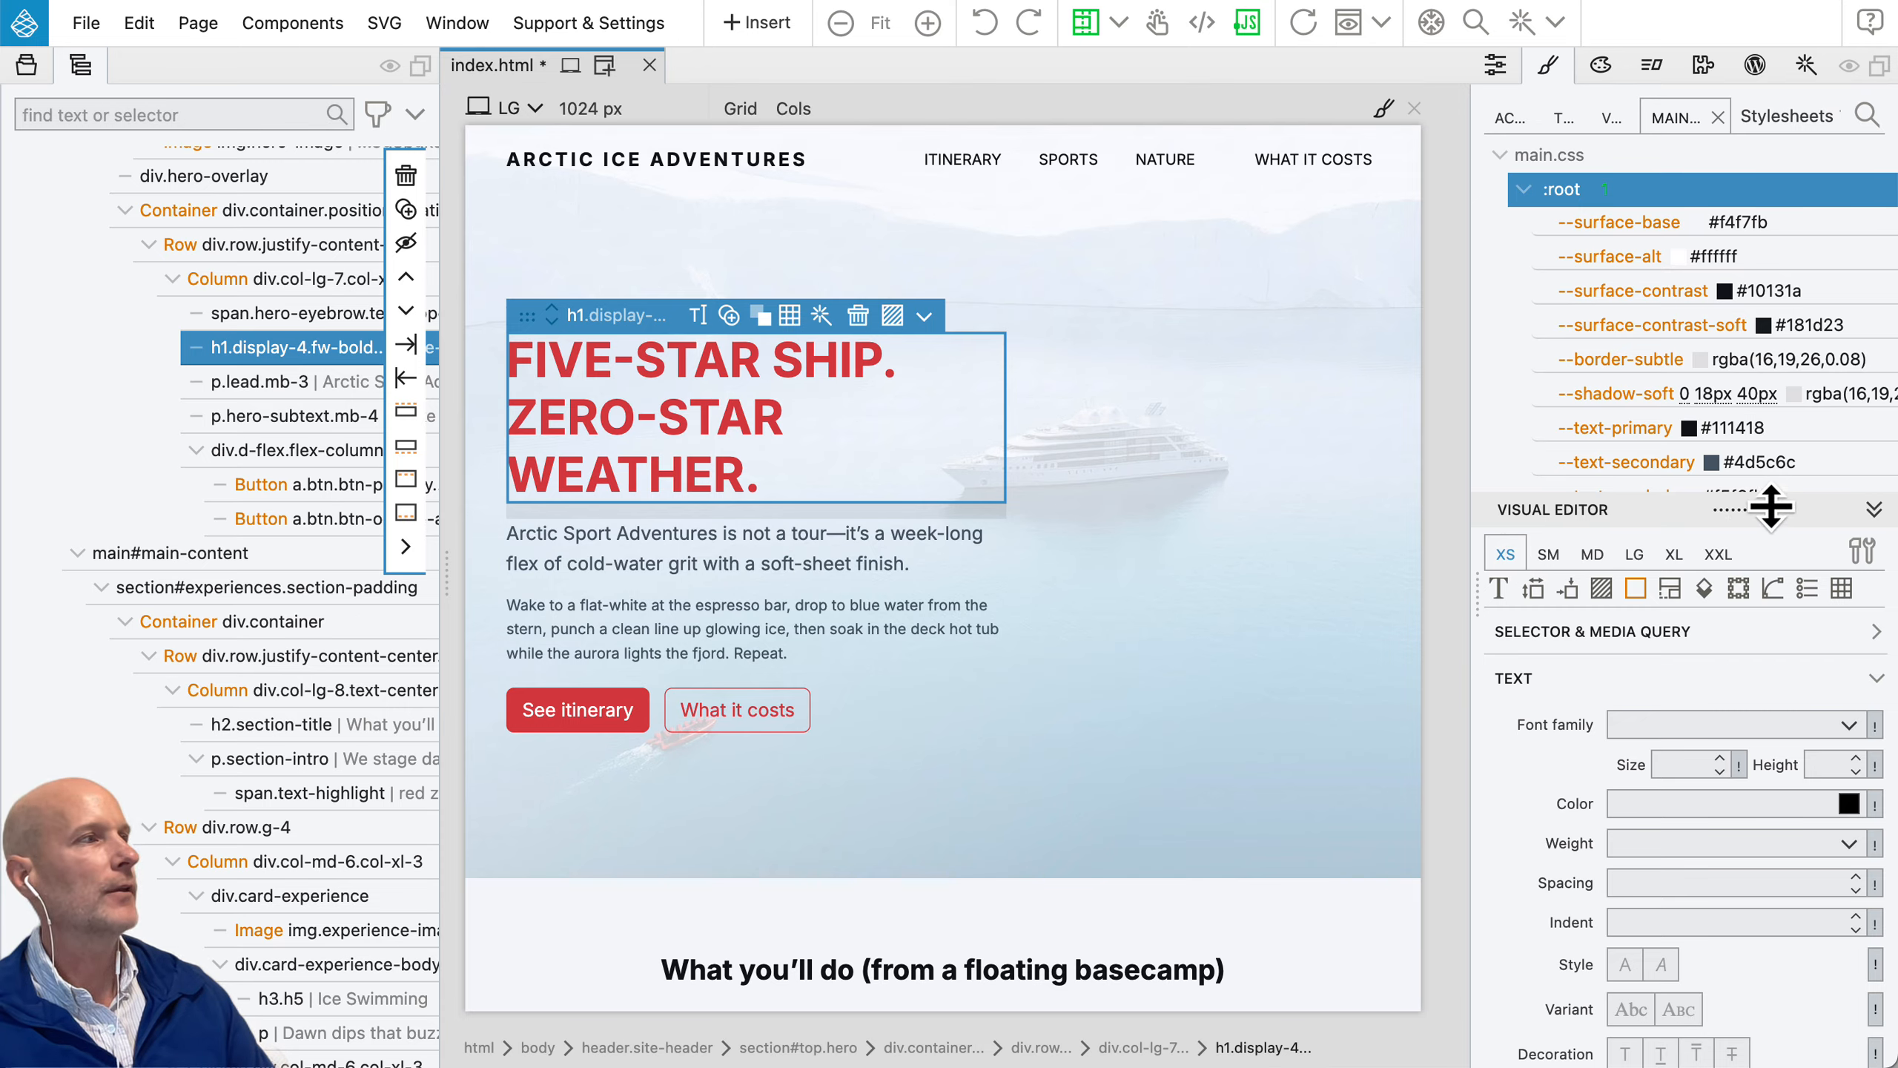
Step: Show the help bubbles for the interface panels, and dismiss them after viewing
click(1872, 24)
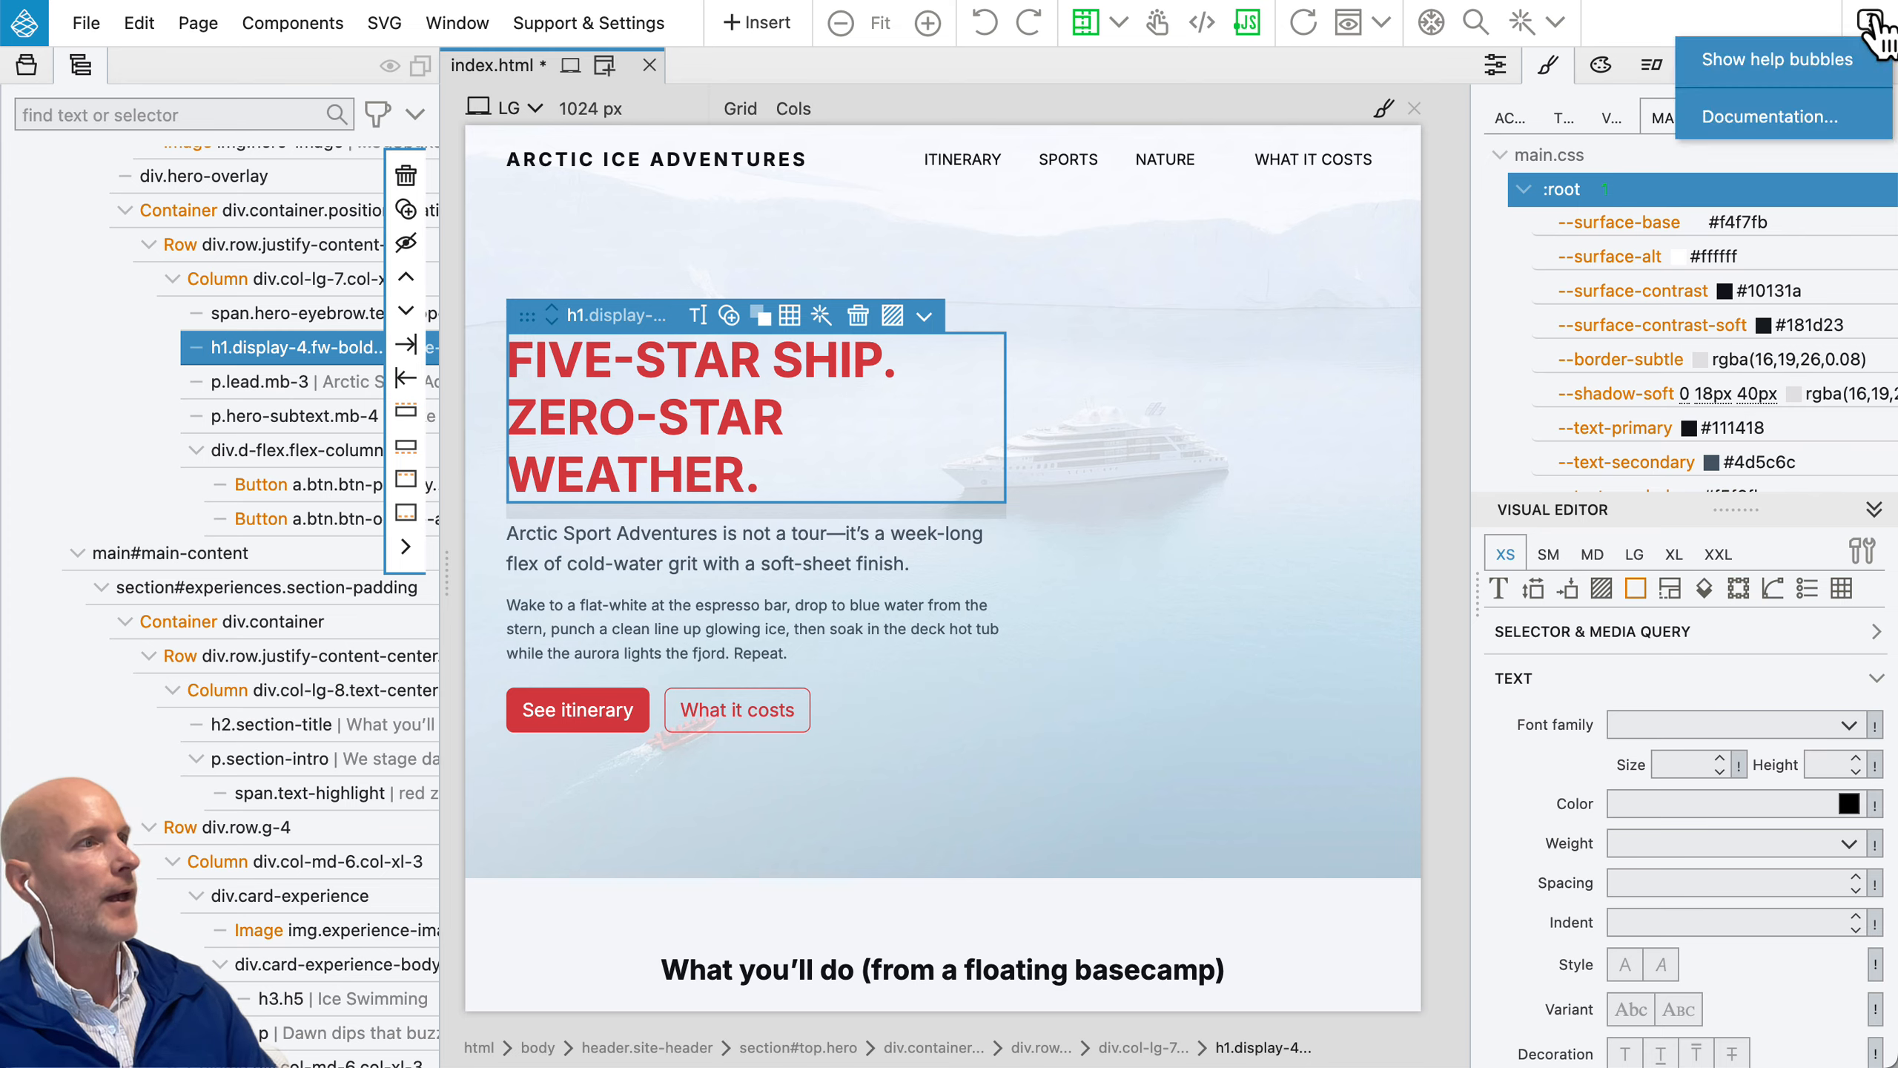
click(1833, 56)
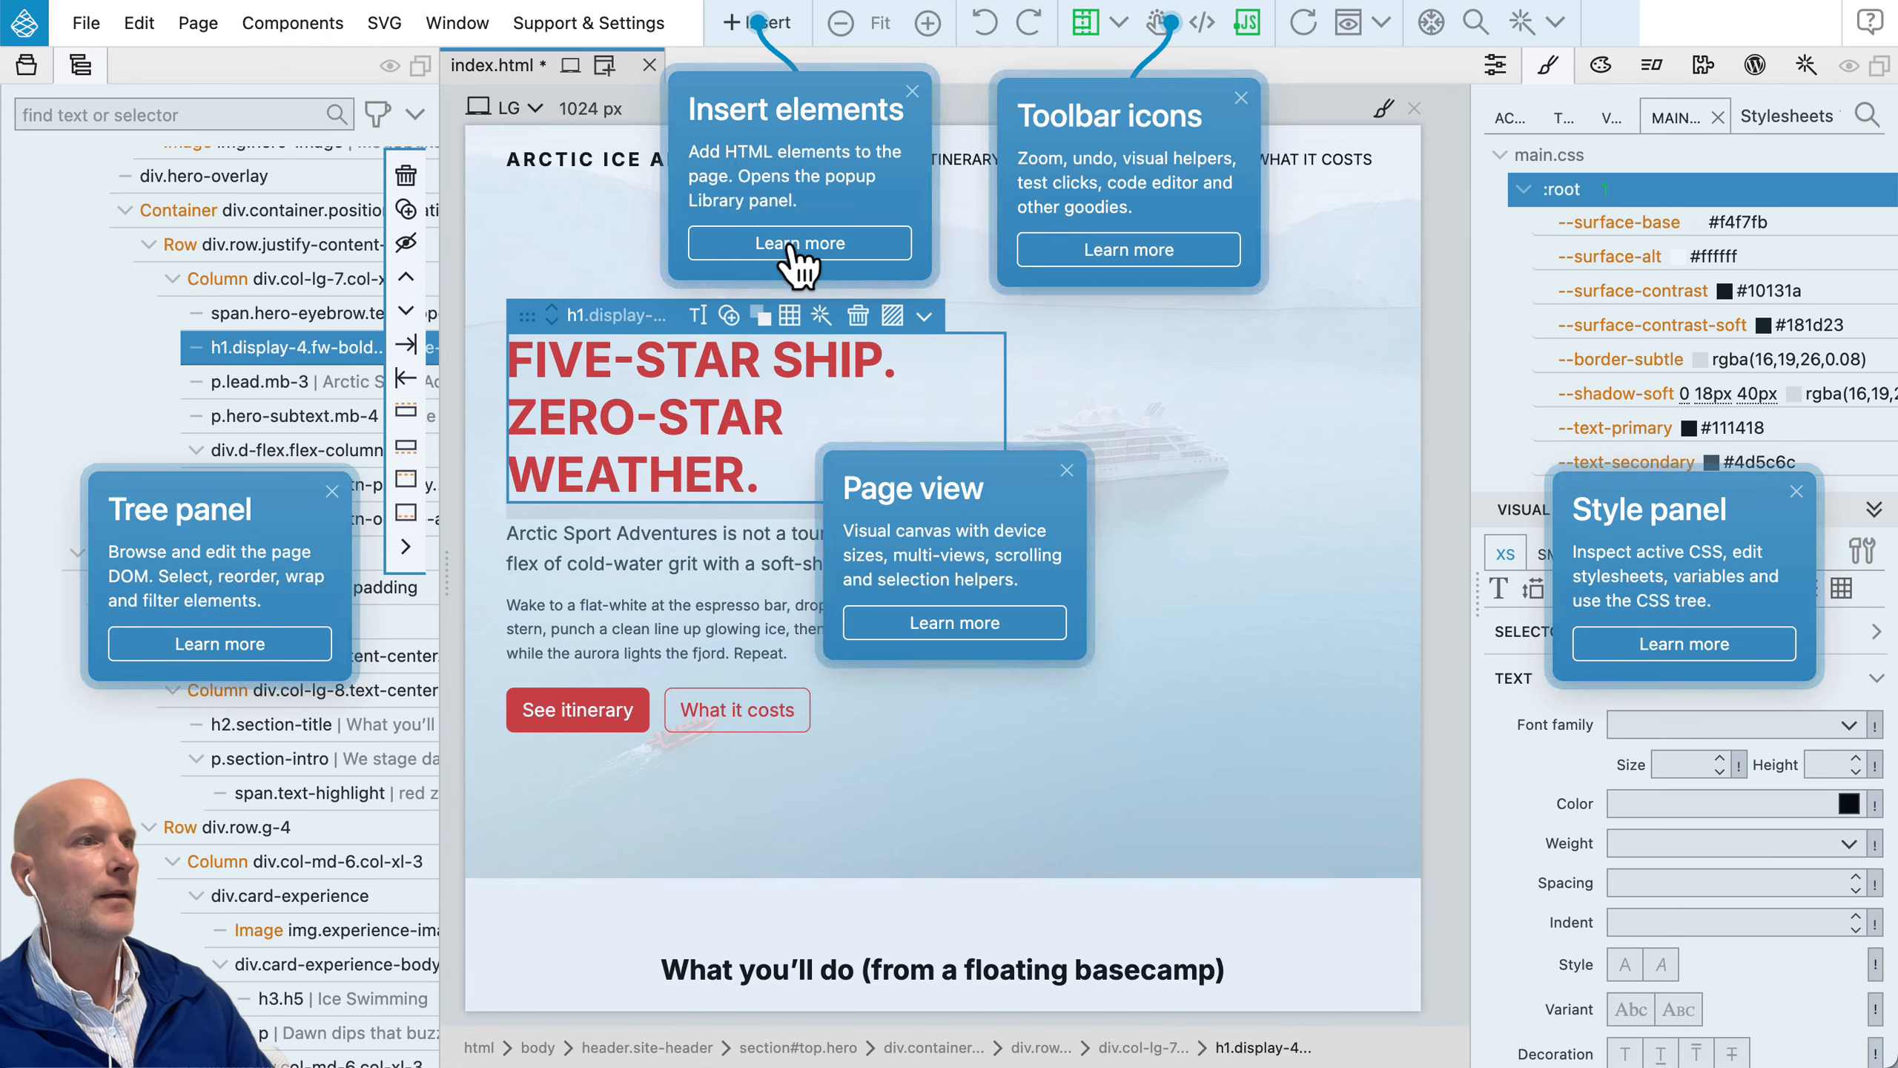
click(1250, 114)
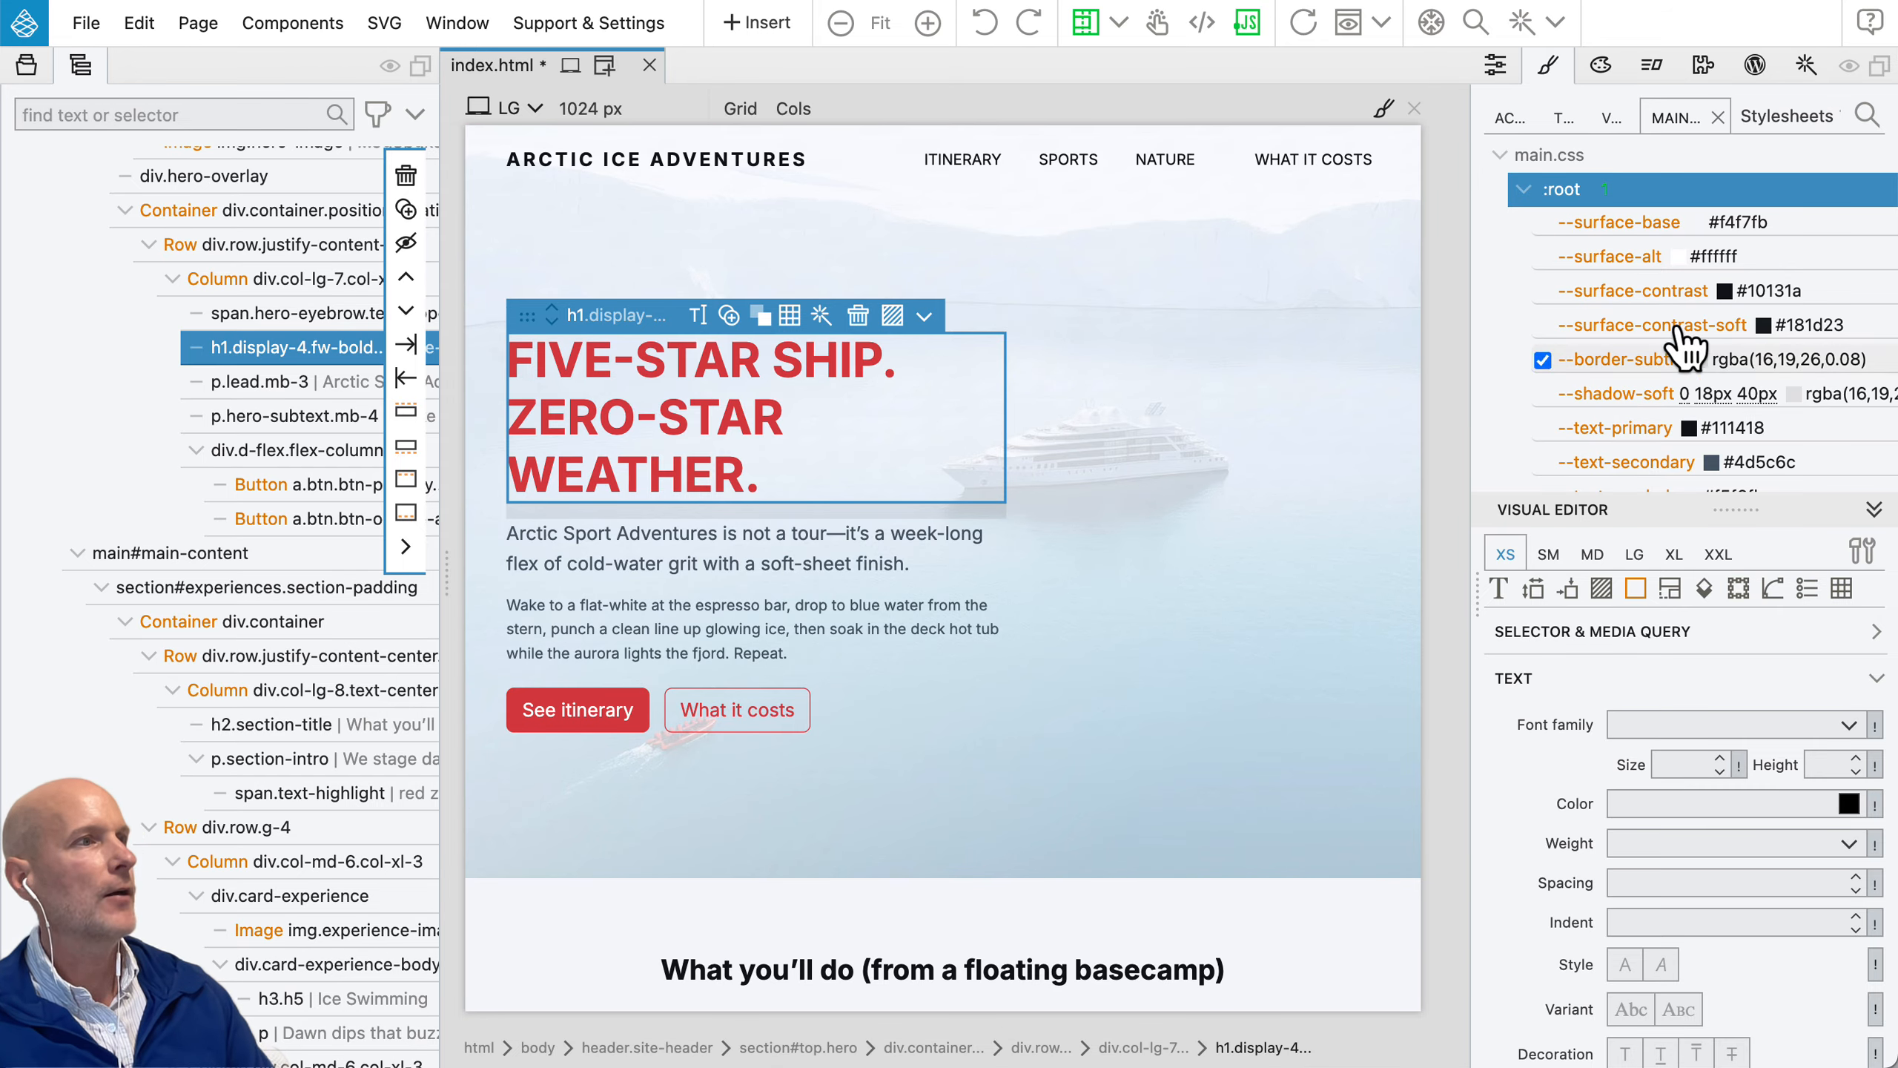
Step: Open the code of the :root rule in main.css, look through its variables, and close it
click(1637, 189)
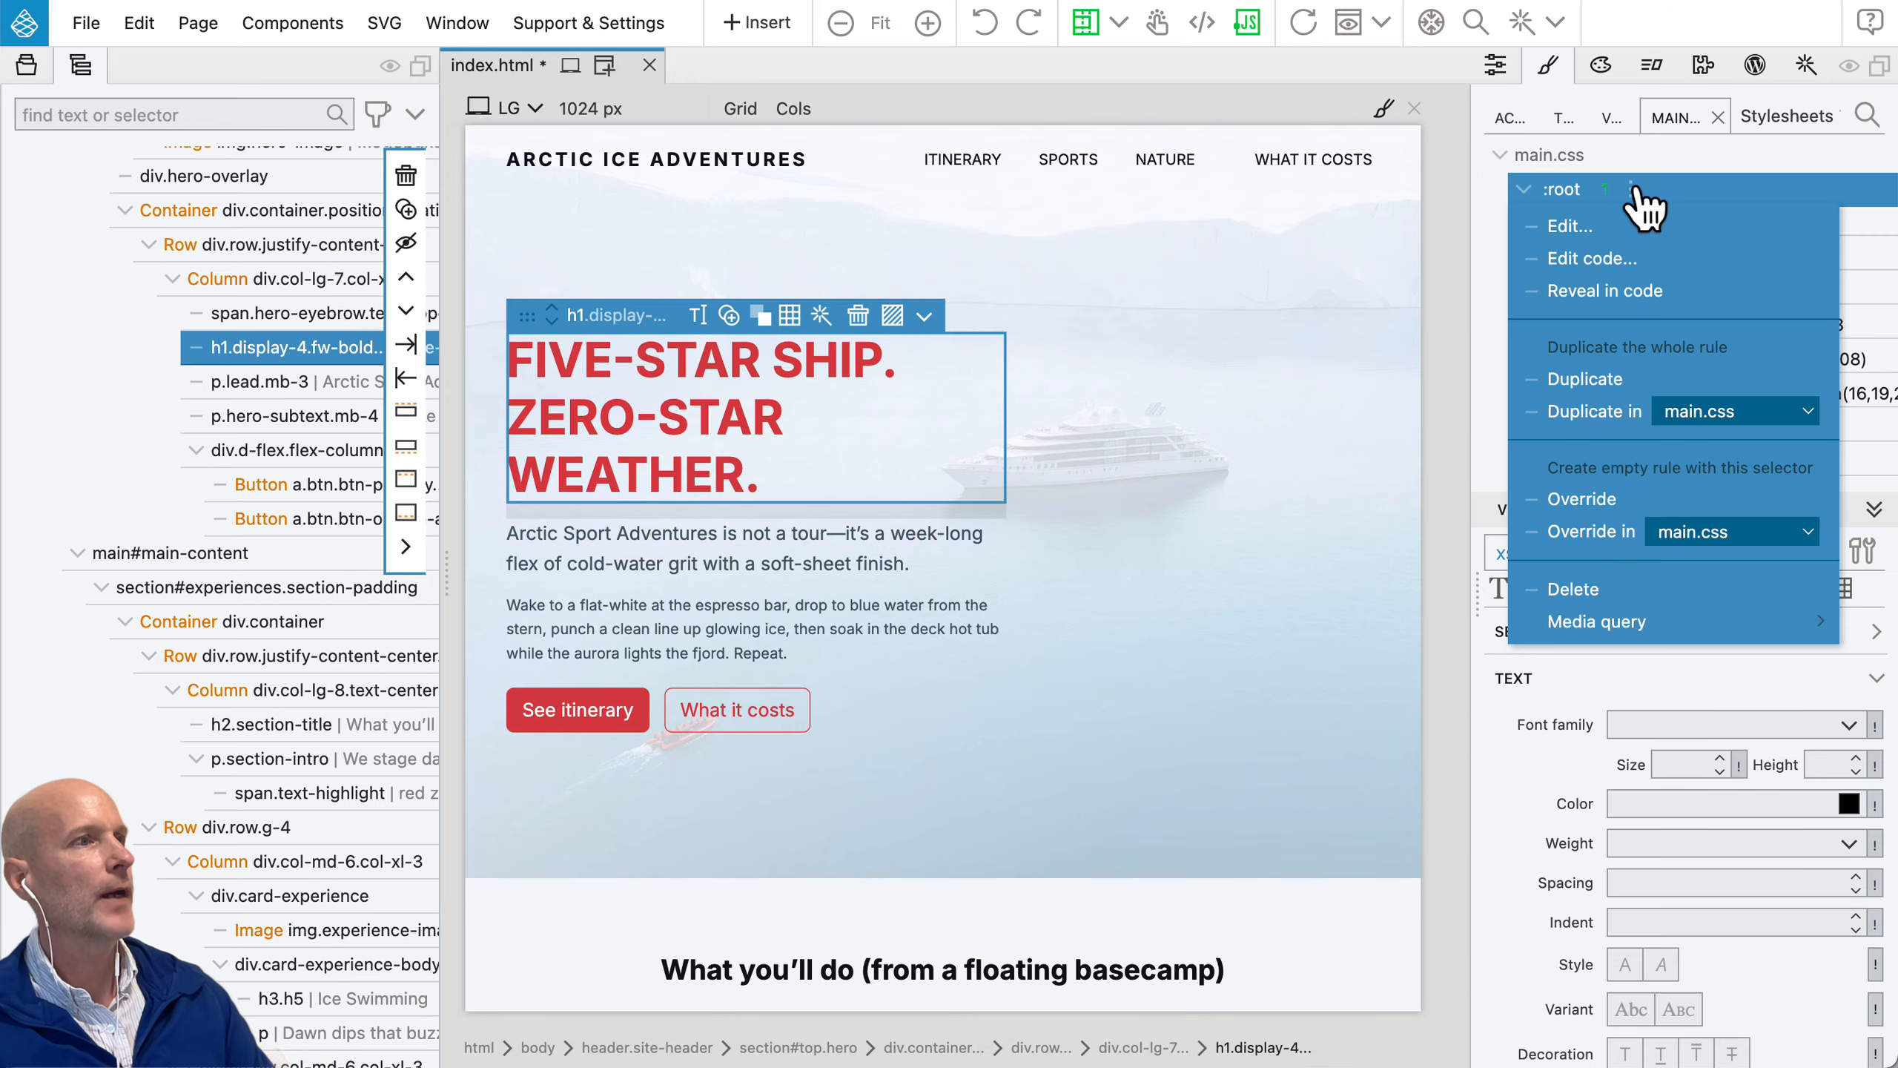
click(1600, 259)
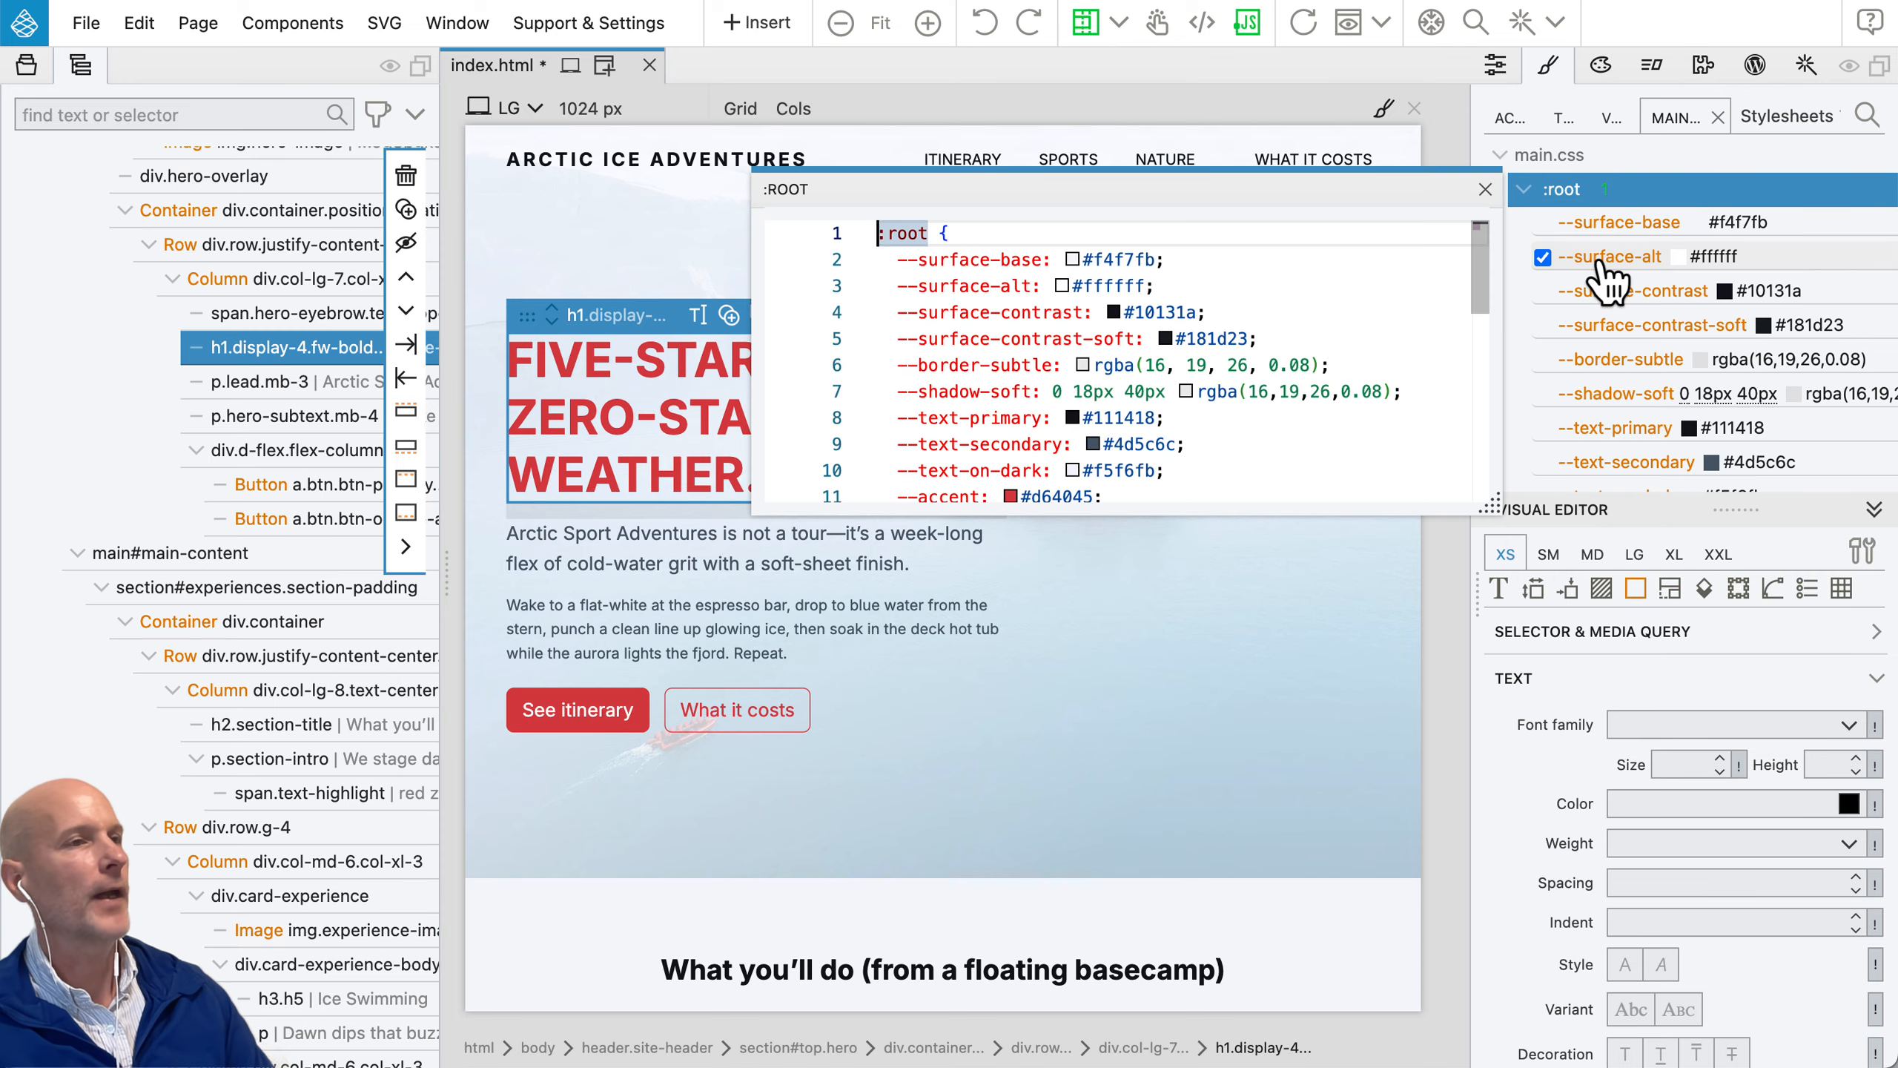
scroll(1084, 390, down, 5)
scroll(1263, 242, up, 5)
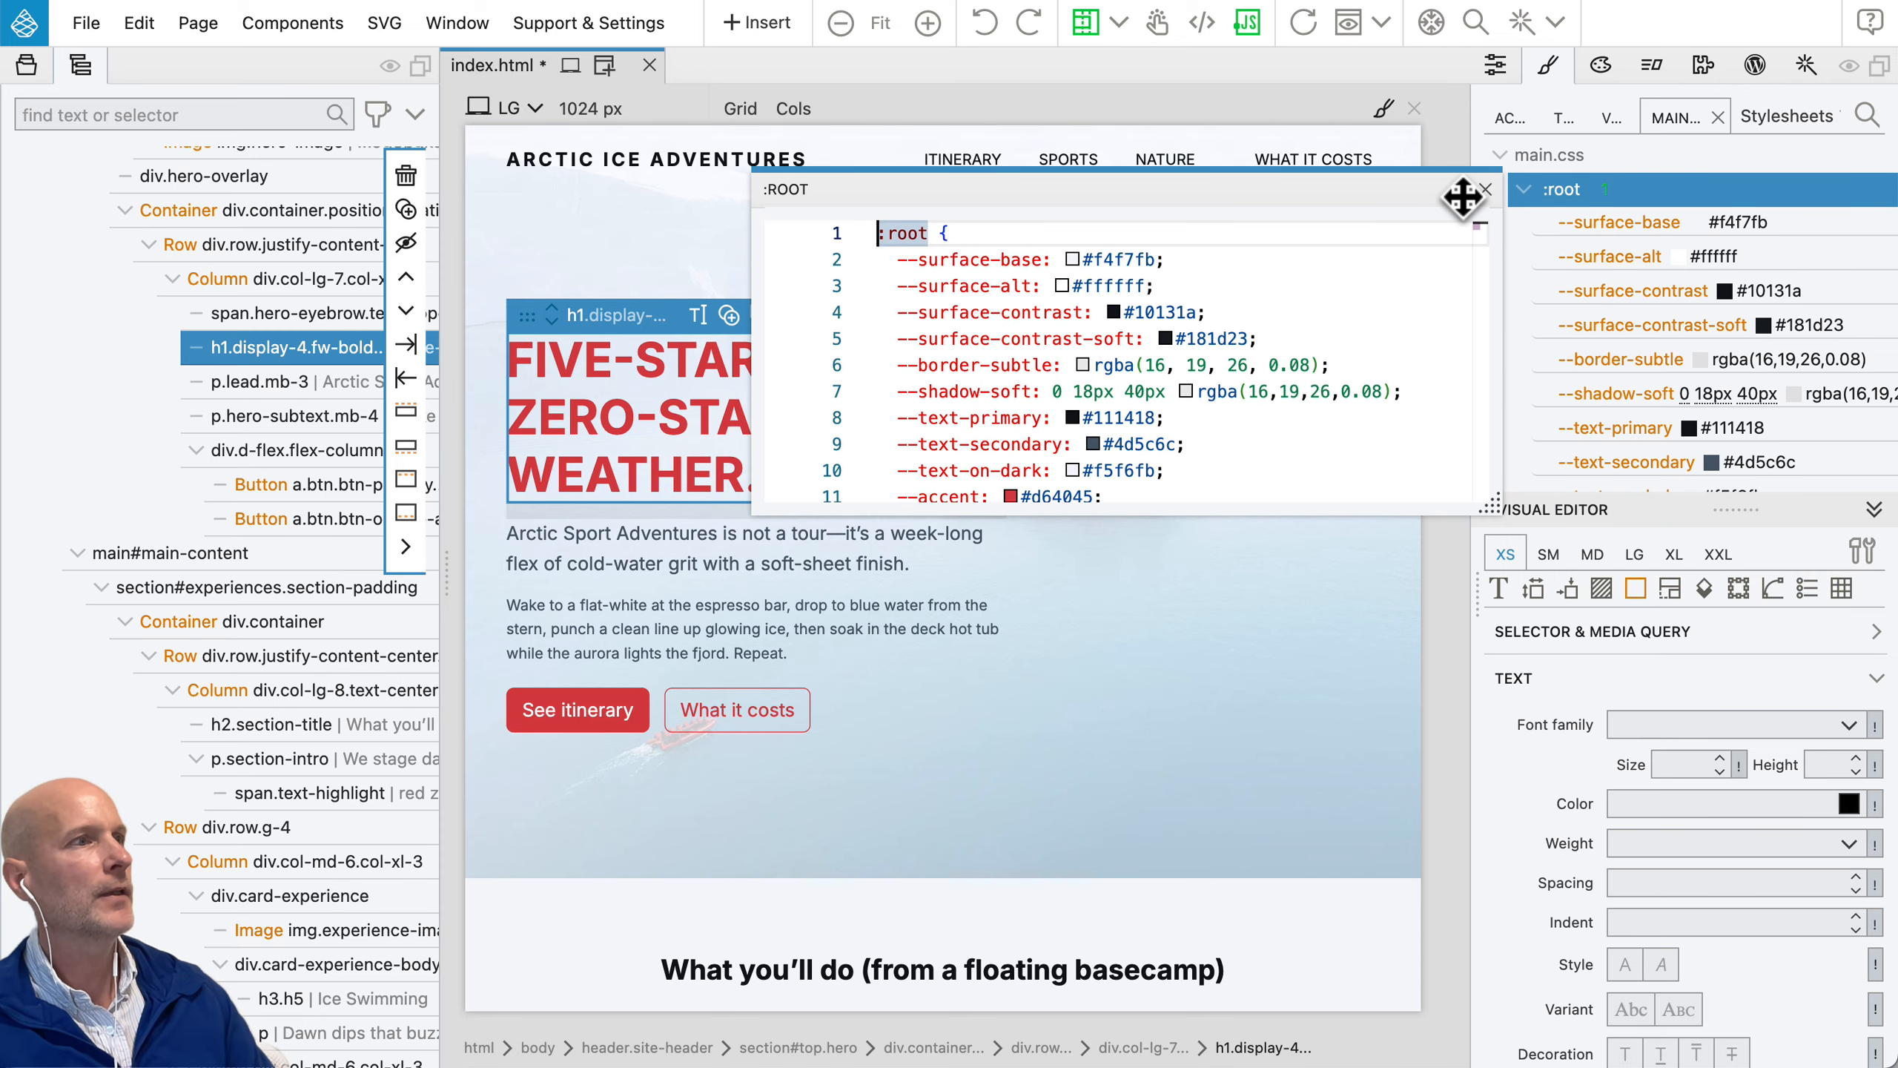
click(1486, 190)
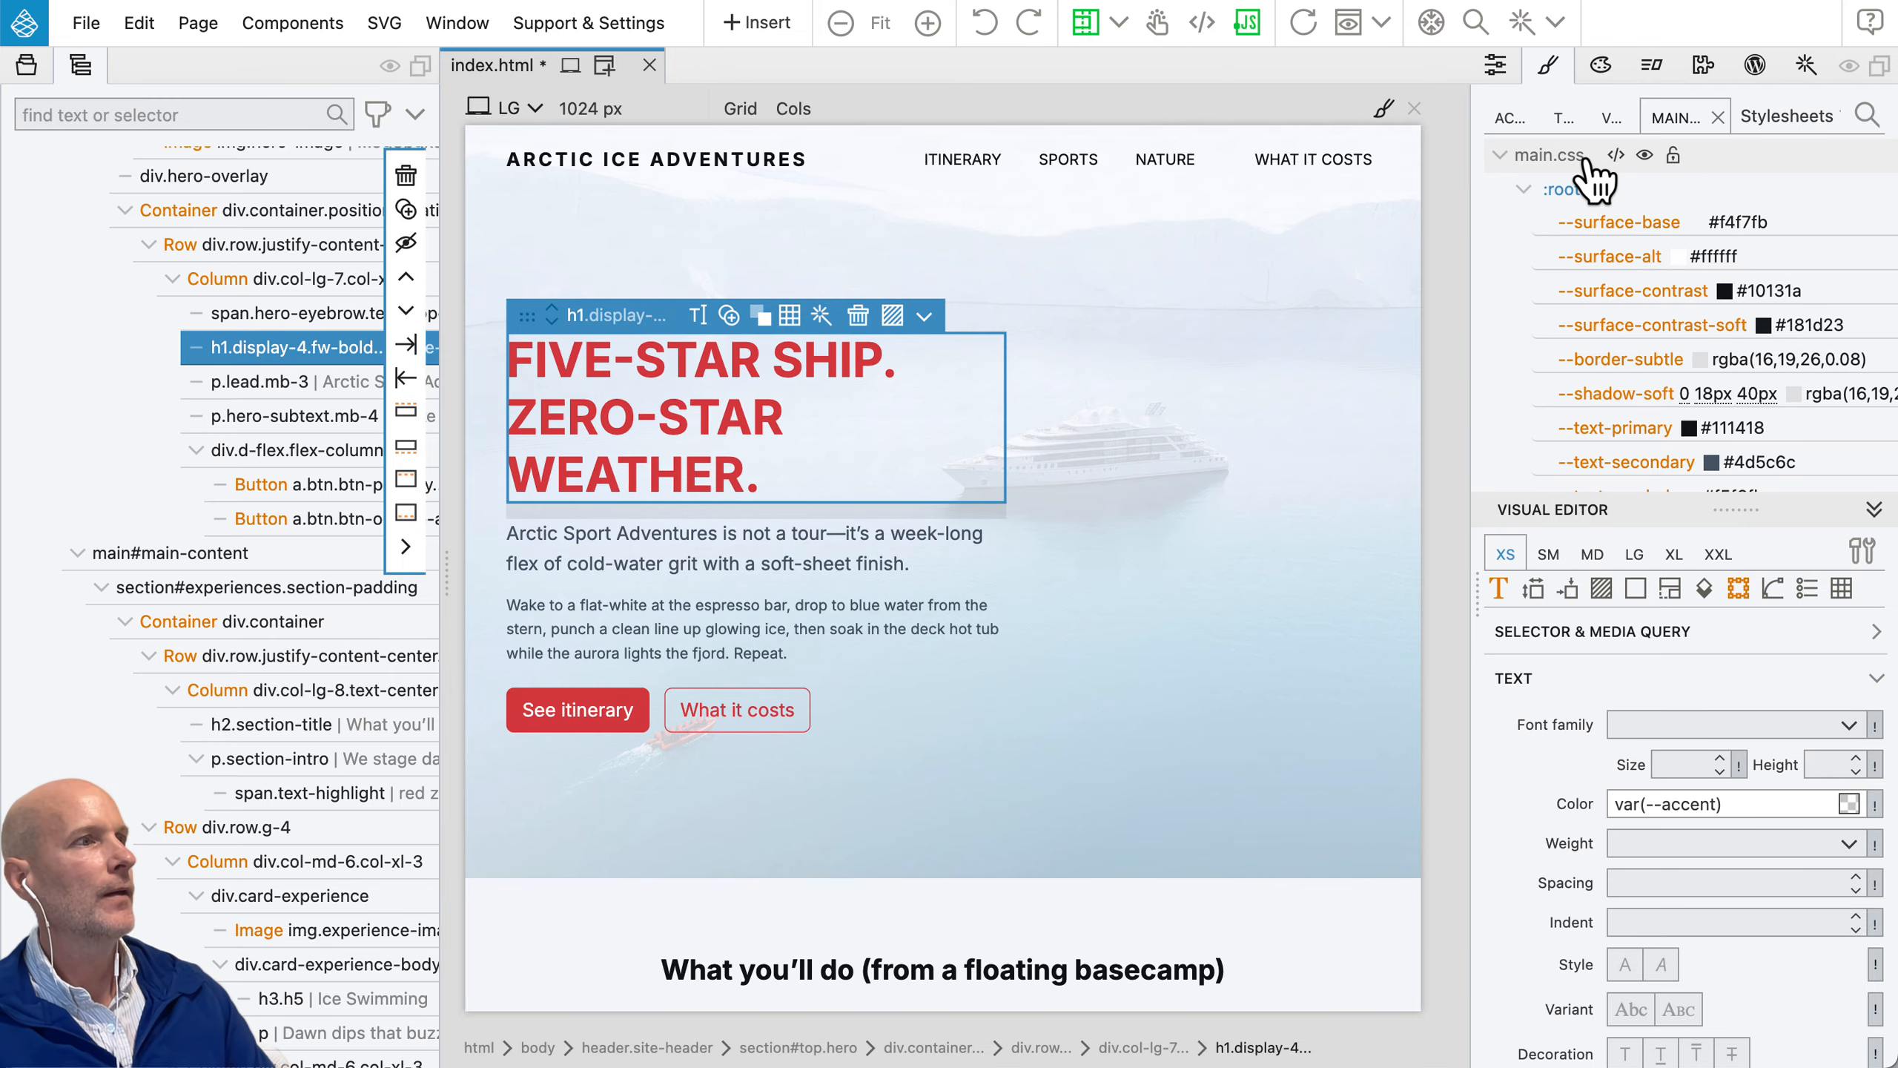
Step: Open the whole main.css stylesheet in the code editor, browse its rules, and close it
click(1616, 155)
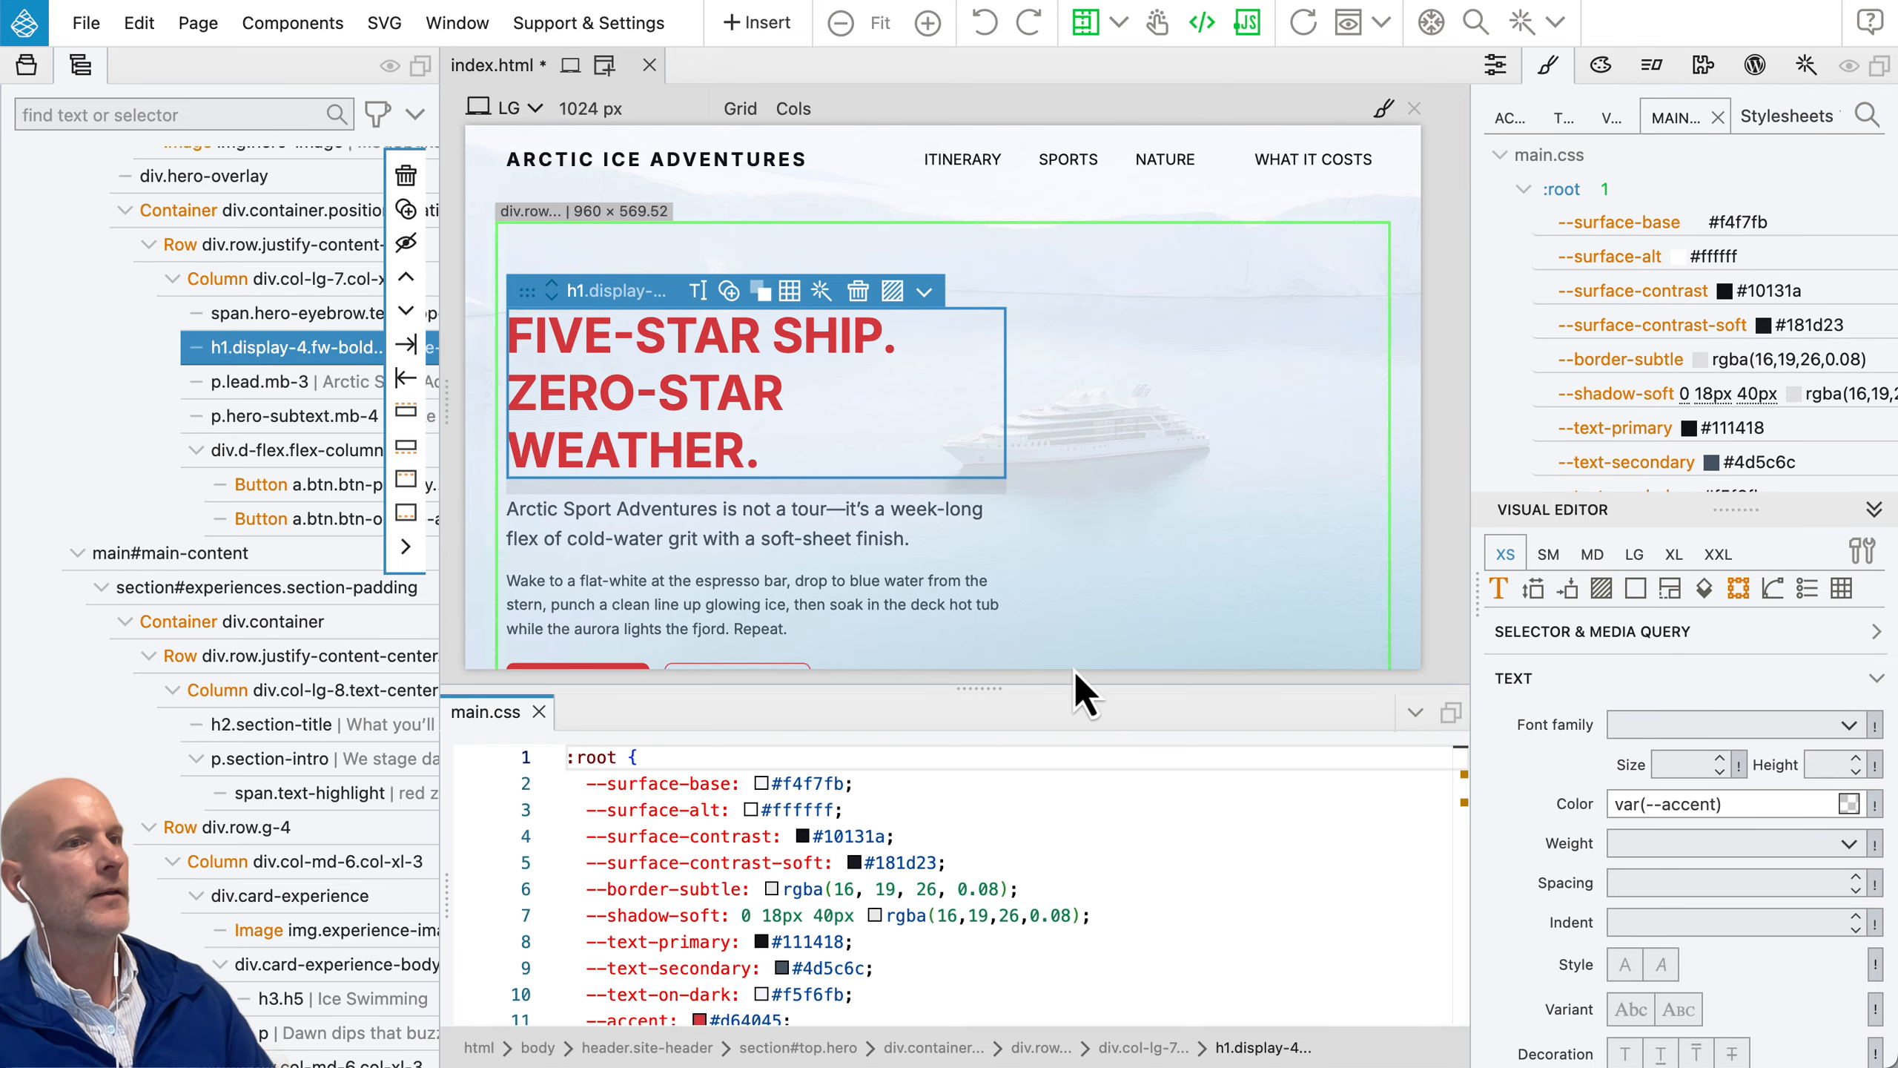
scroll(920, 865, down, 15)
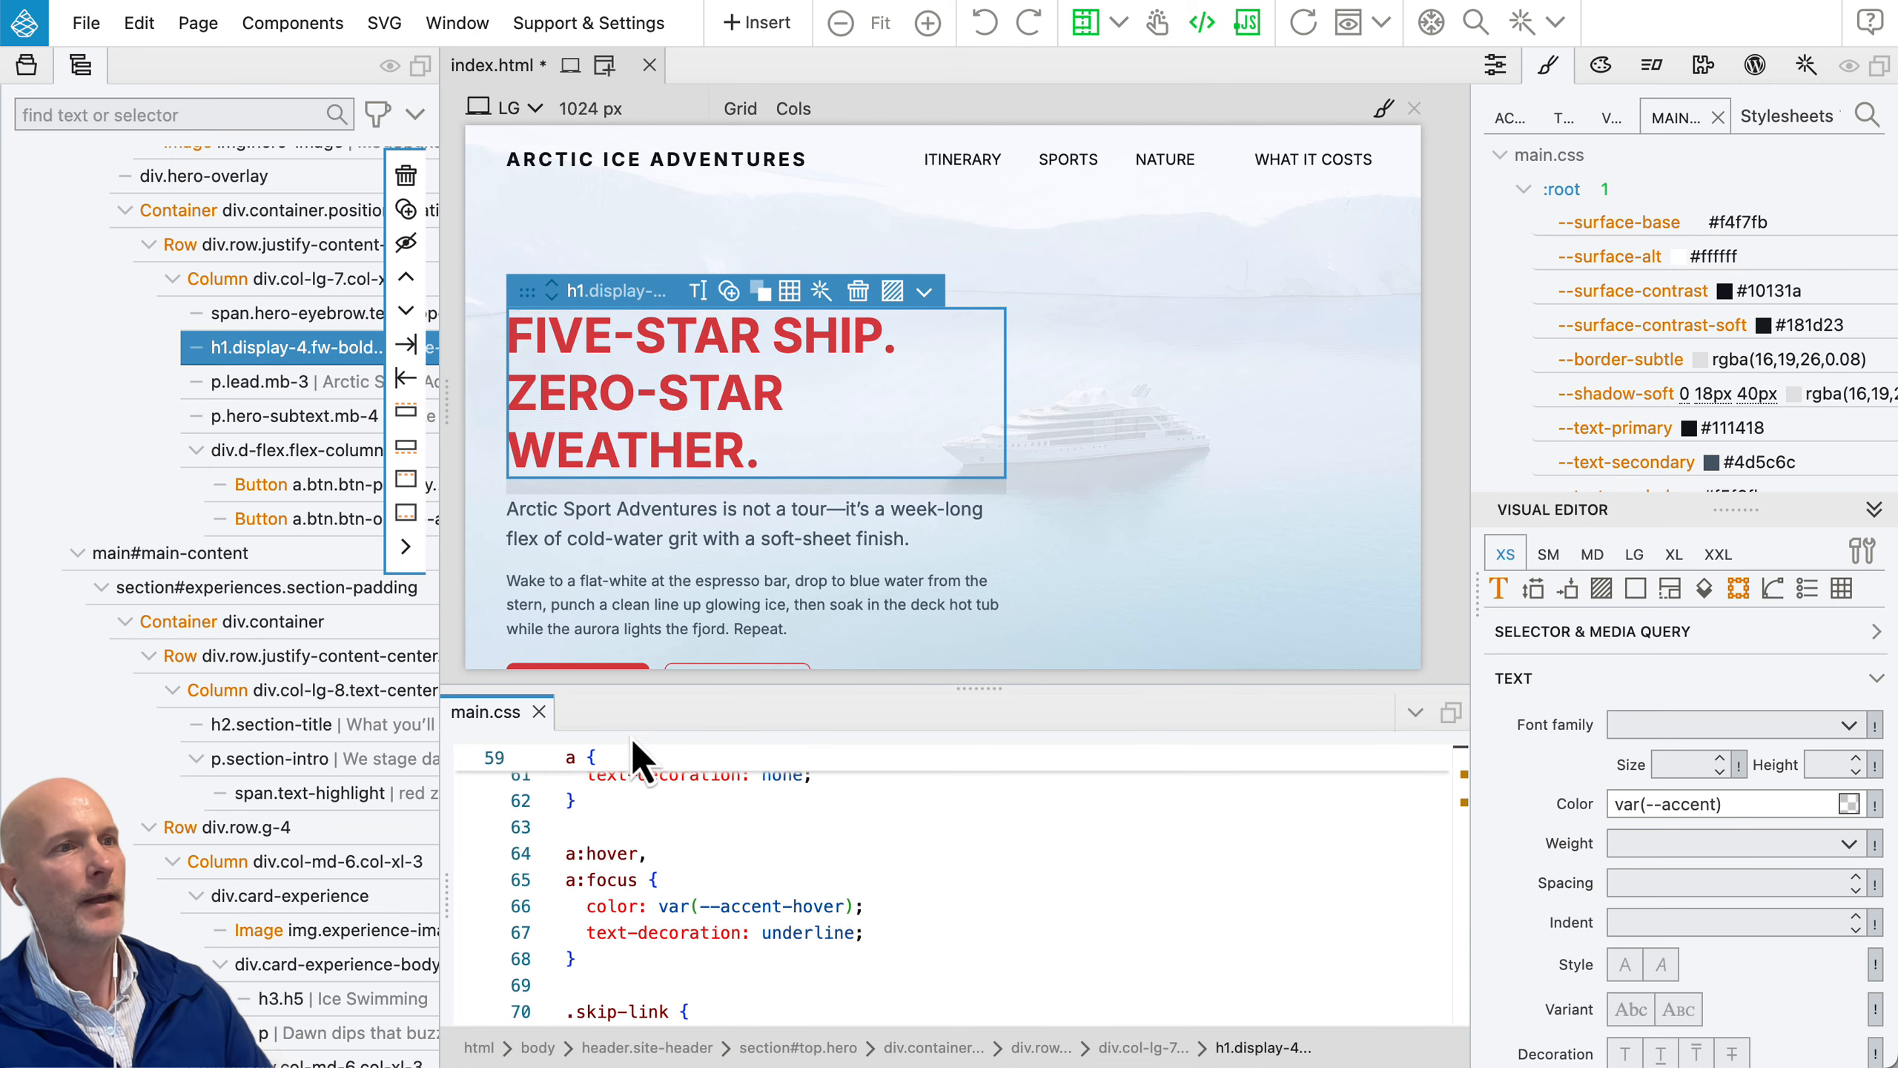
click(540, 711)
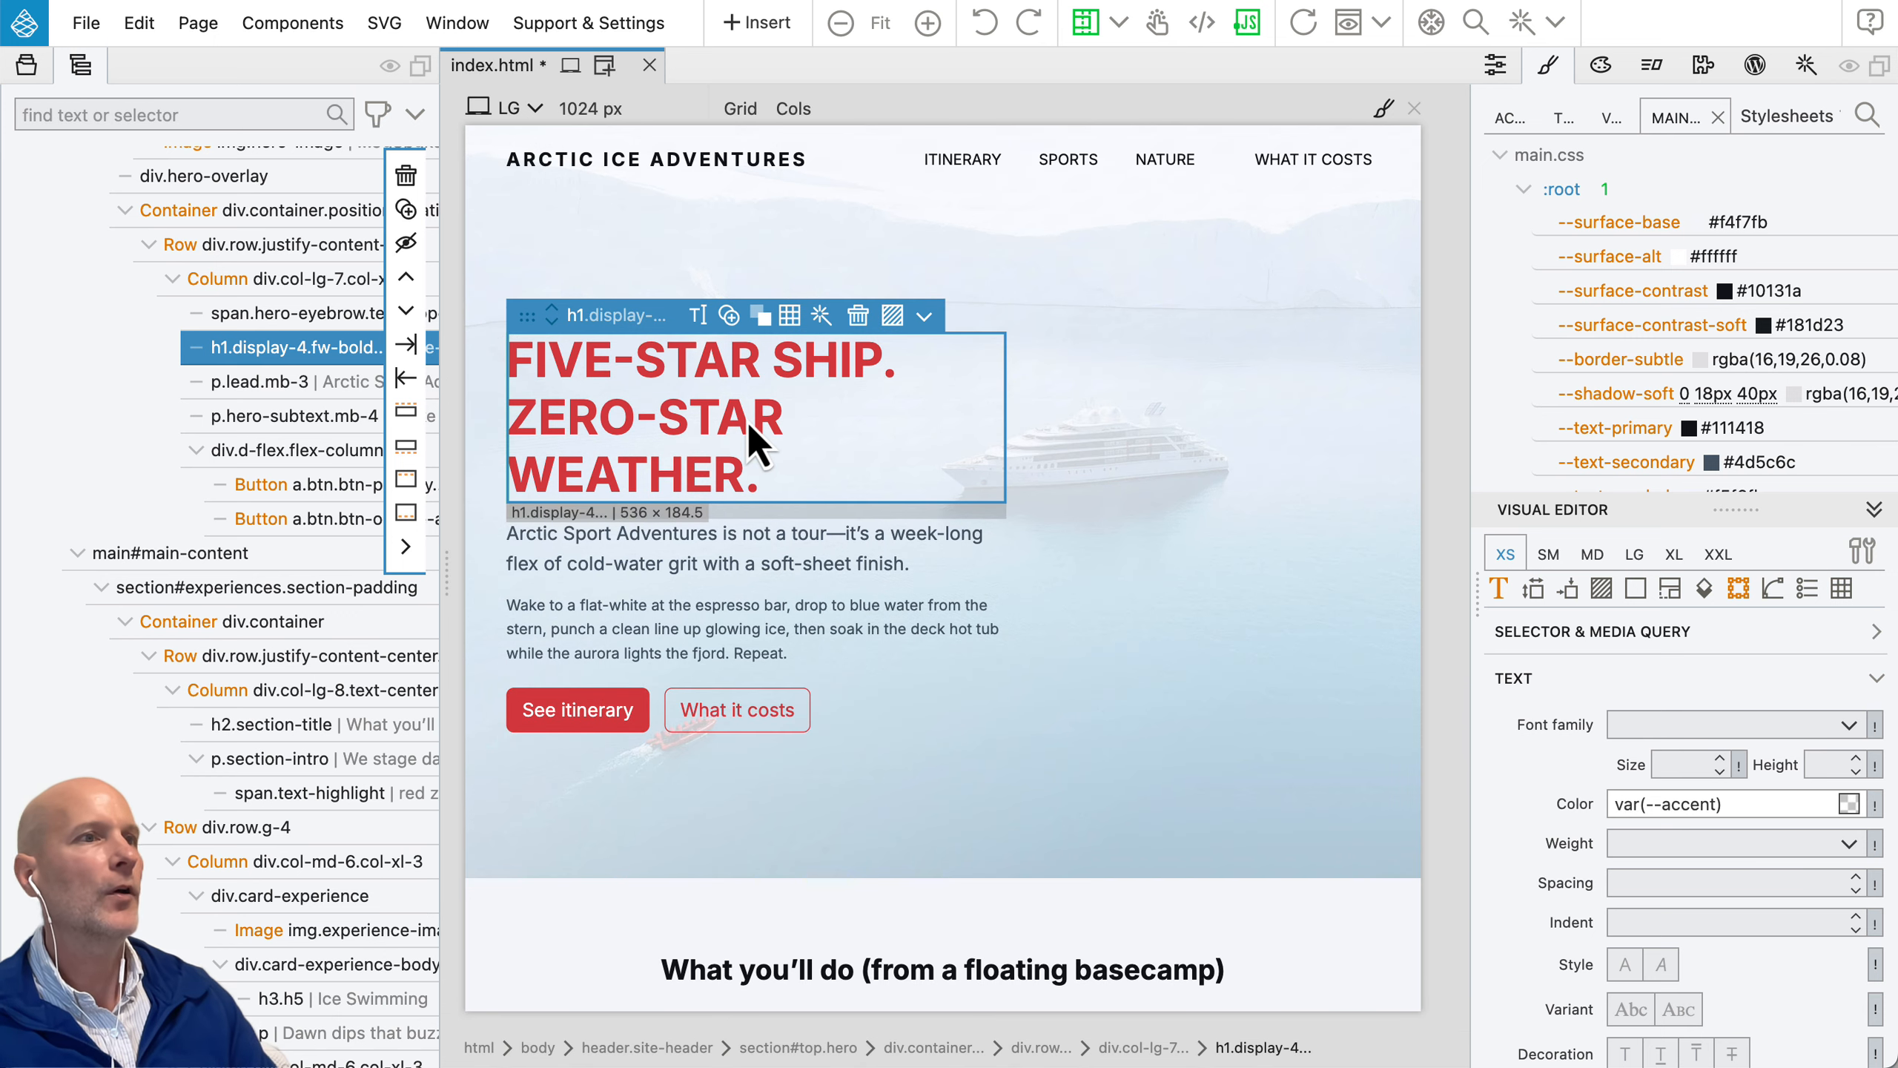
Step: Open the HTML code of the selected h1 heading on its own, inspect it, and close it
click(925, 316)
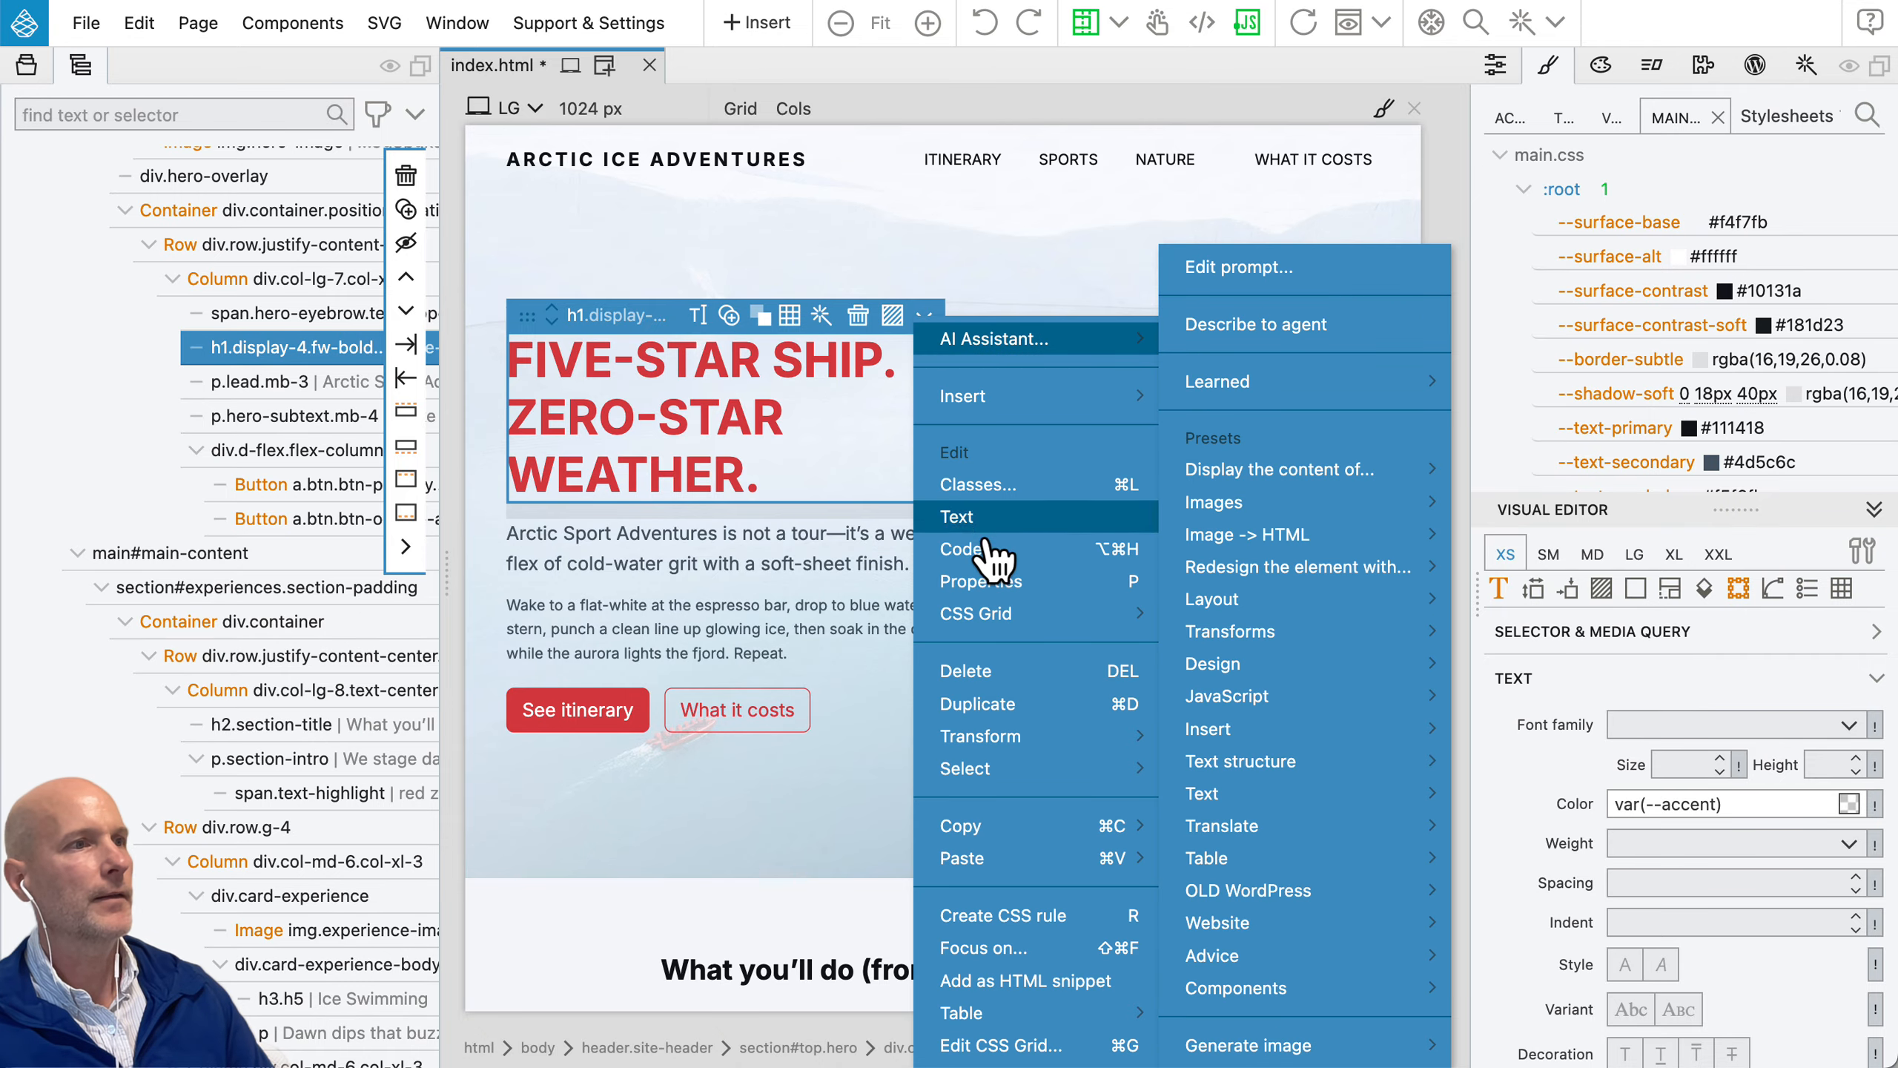
click(971, 548)
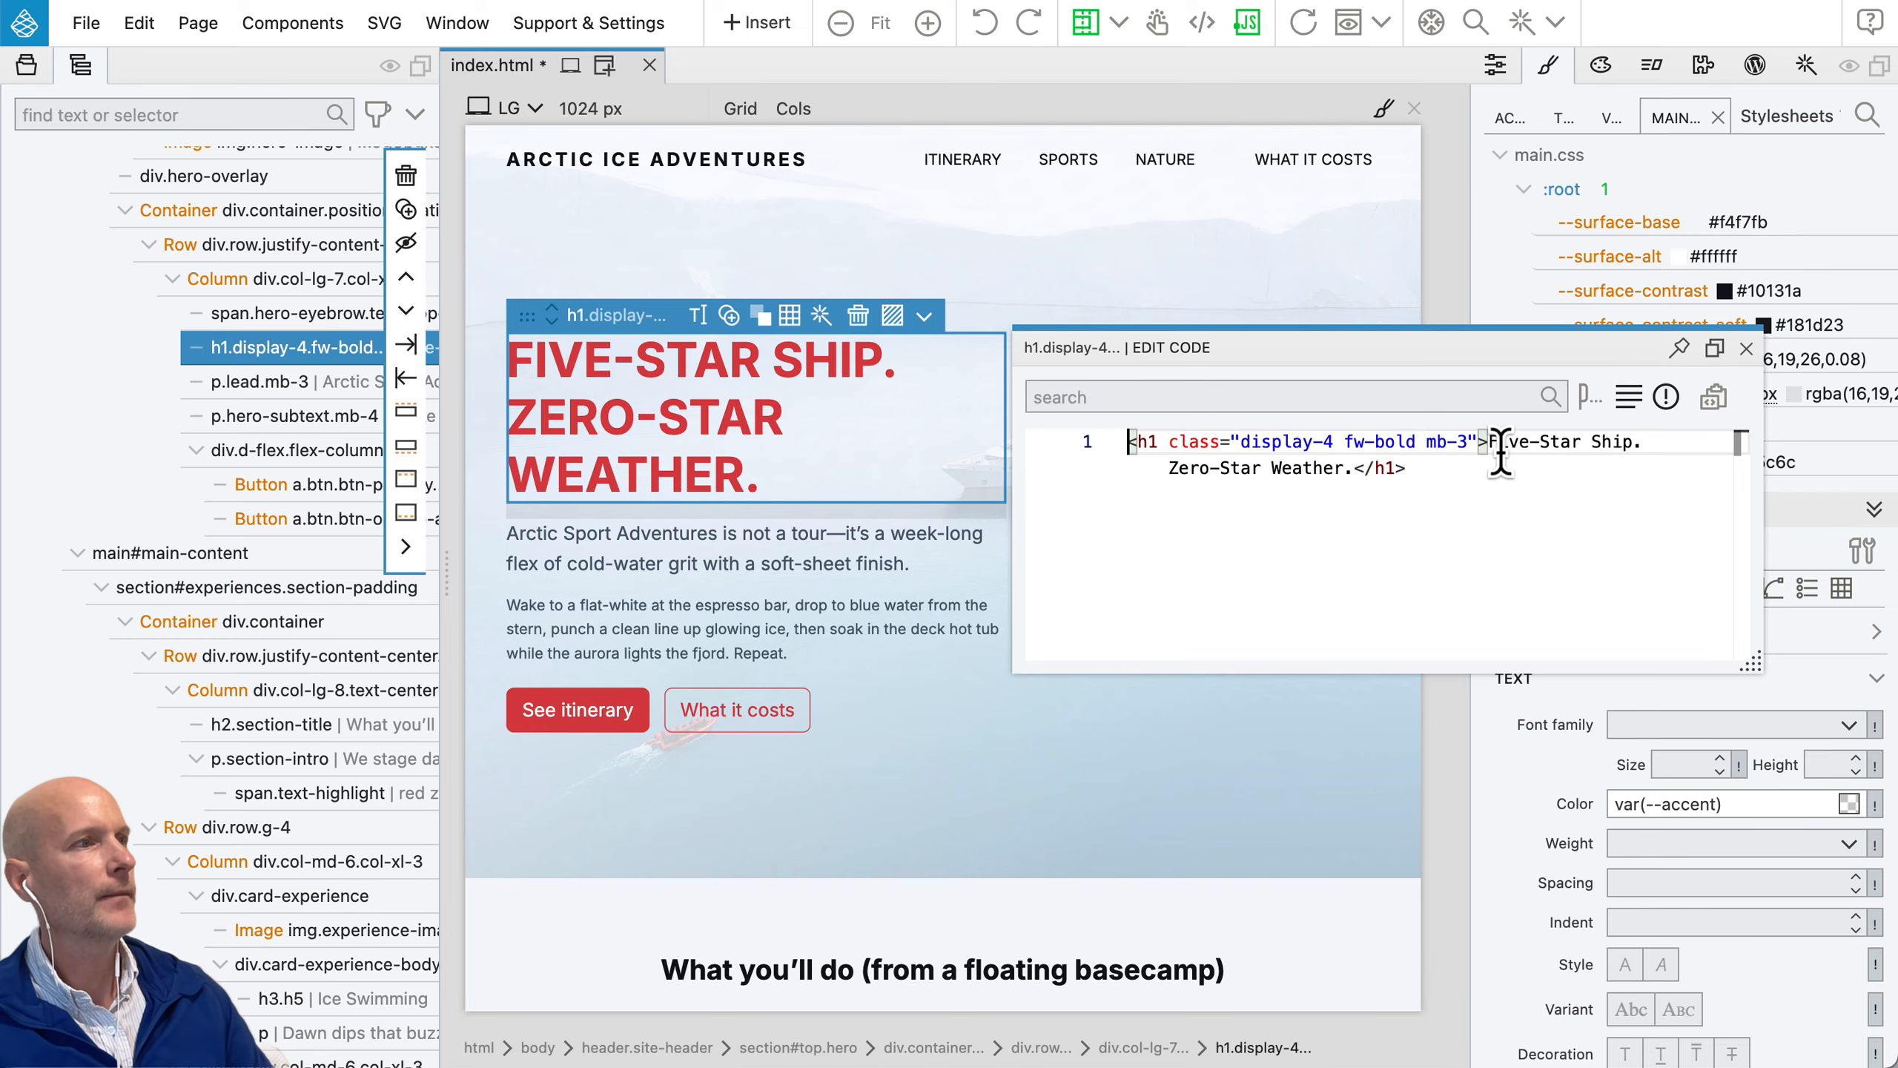
click(1746, 349)
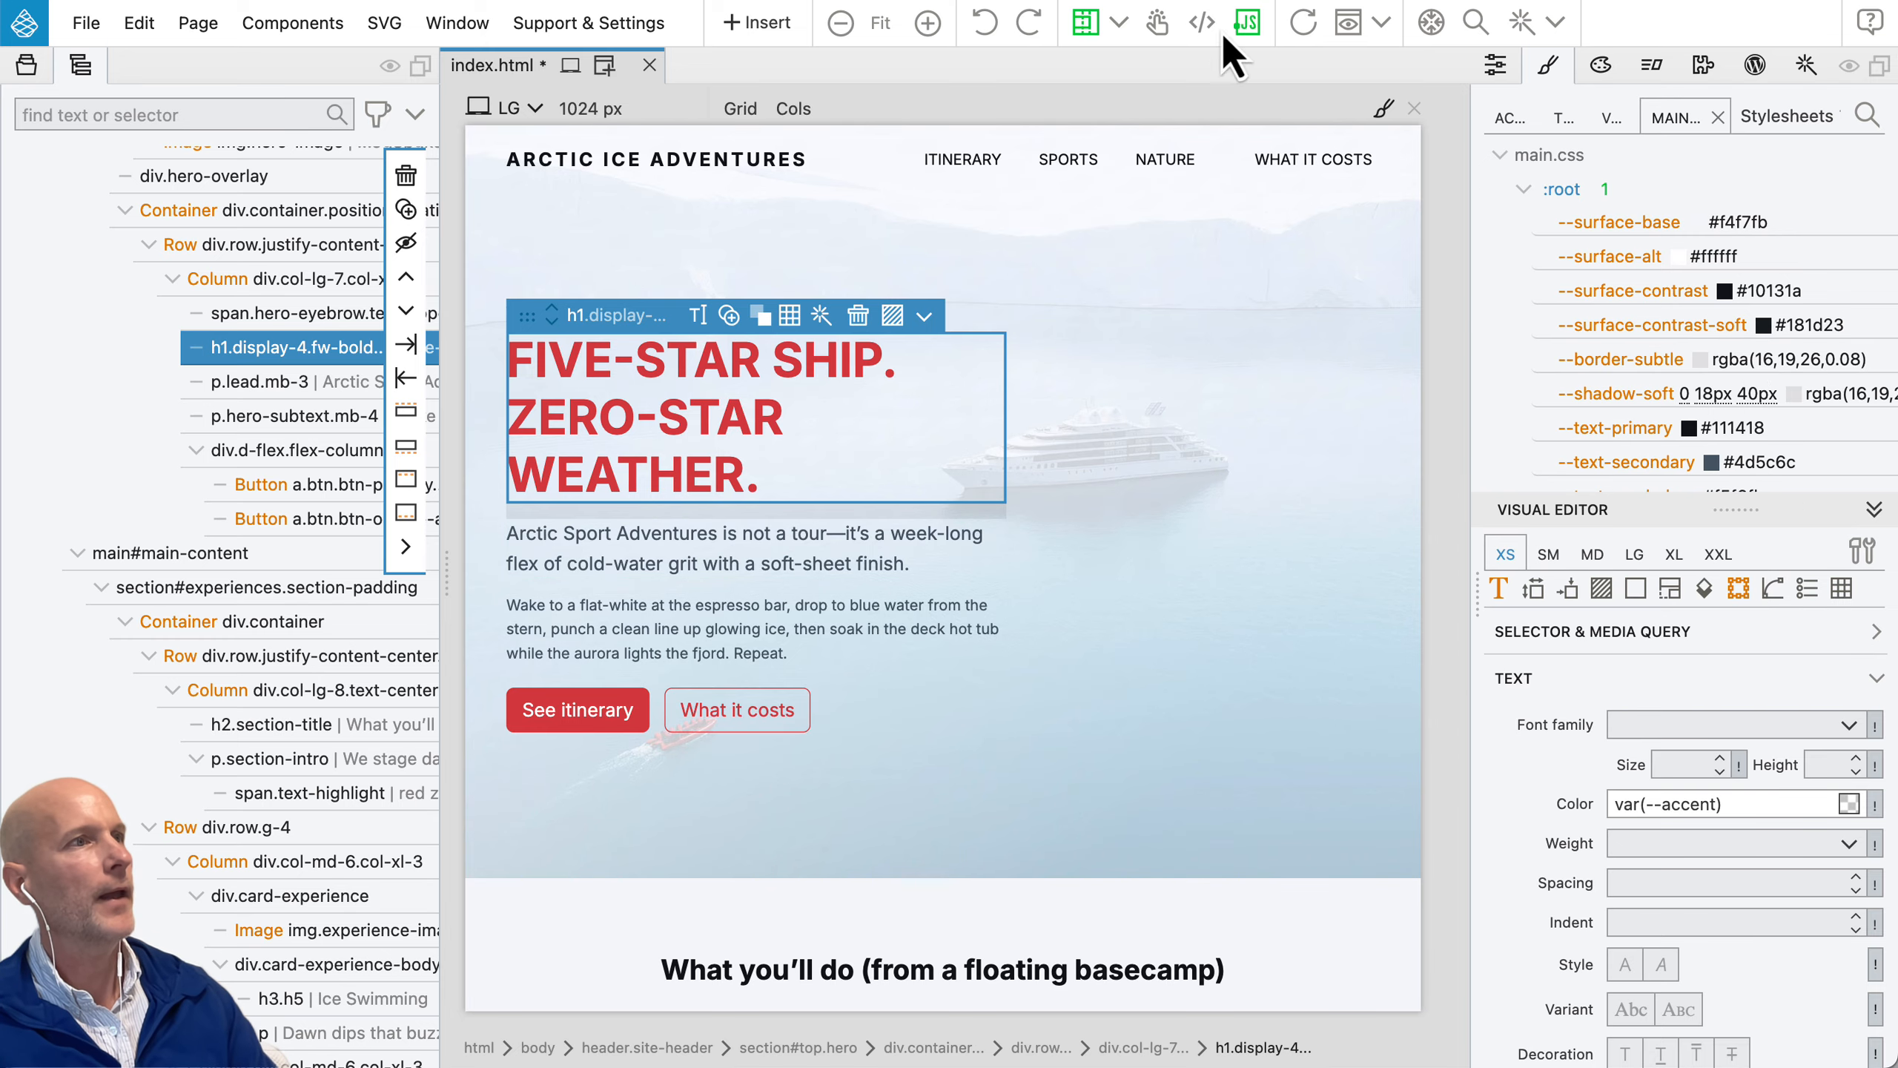
Step: Show the index.html source code below the page, browse to the hero's lead paragraph, and close the code
click(1202, 24)
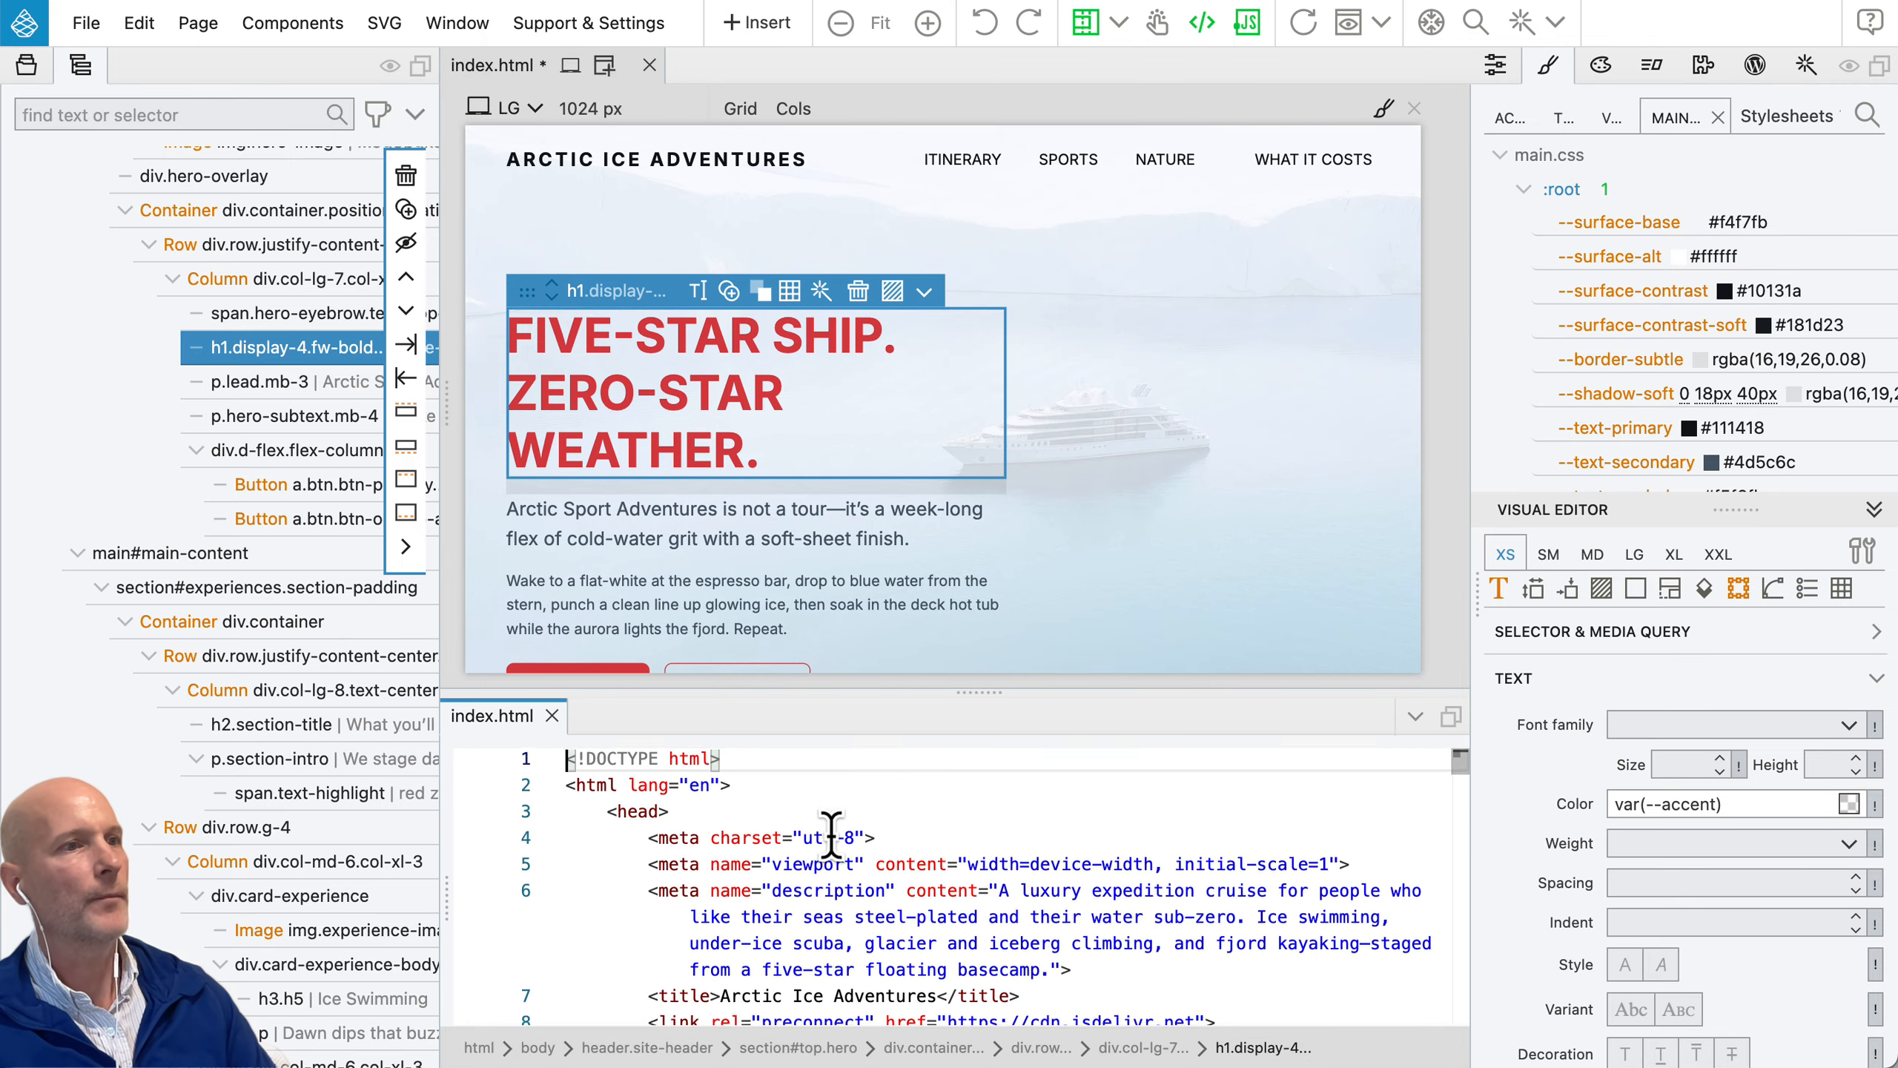
scroll(831, 834, down, 10)
scroll(831, 835, down, 5)
click(830, 894)
click(553, 716)
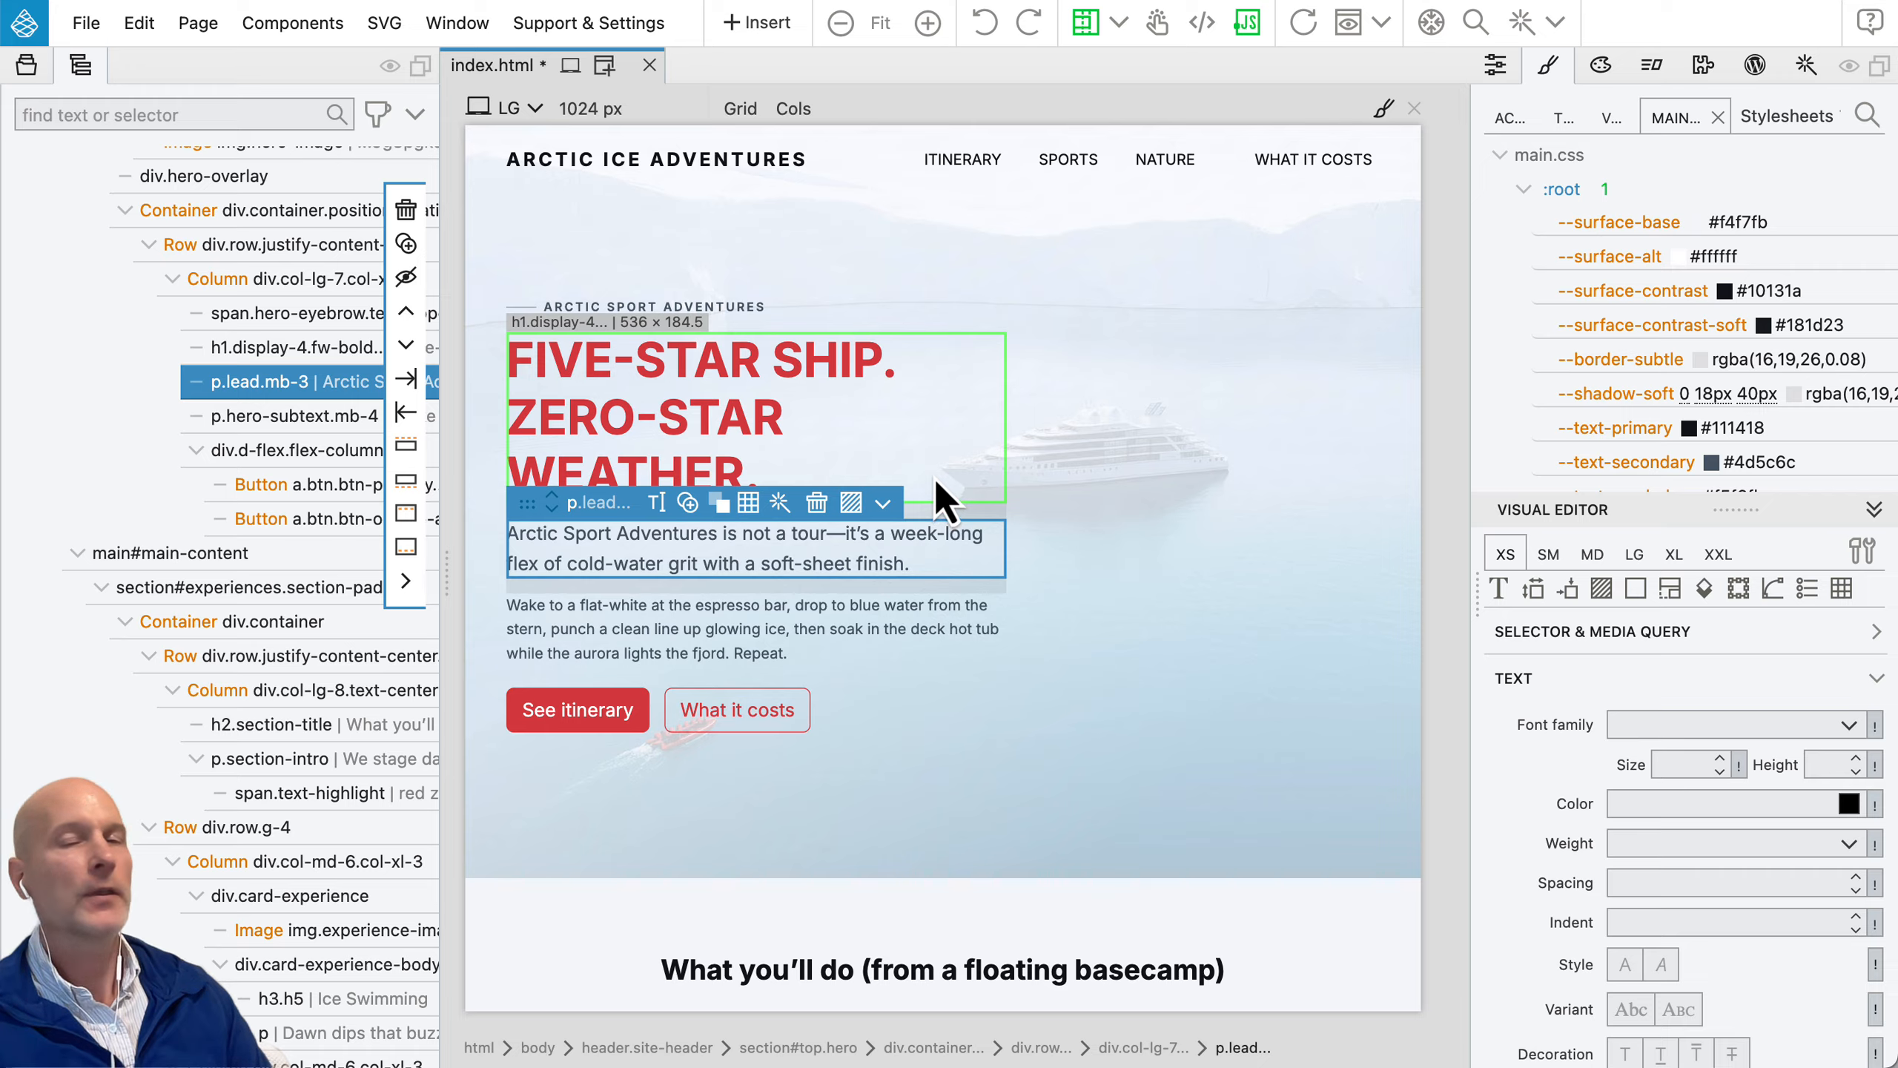
Step: Show the actions for the selected element, and open itinerary.html and nature.html from the project files
click(1703, 66)
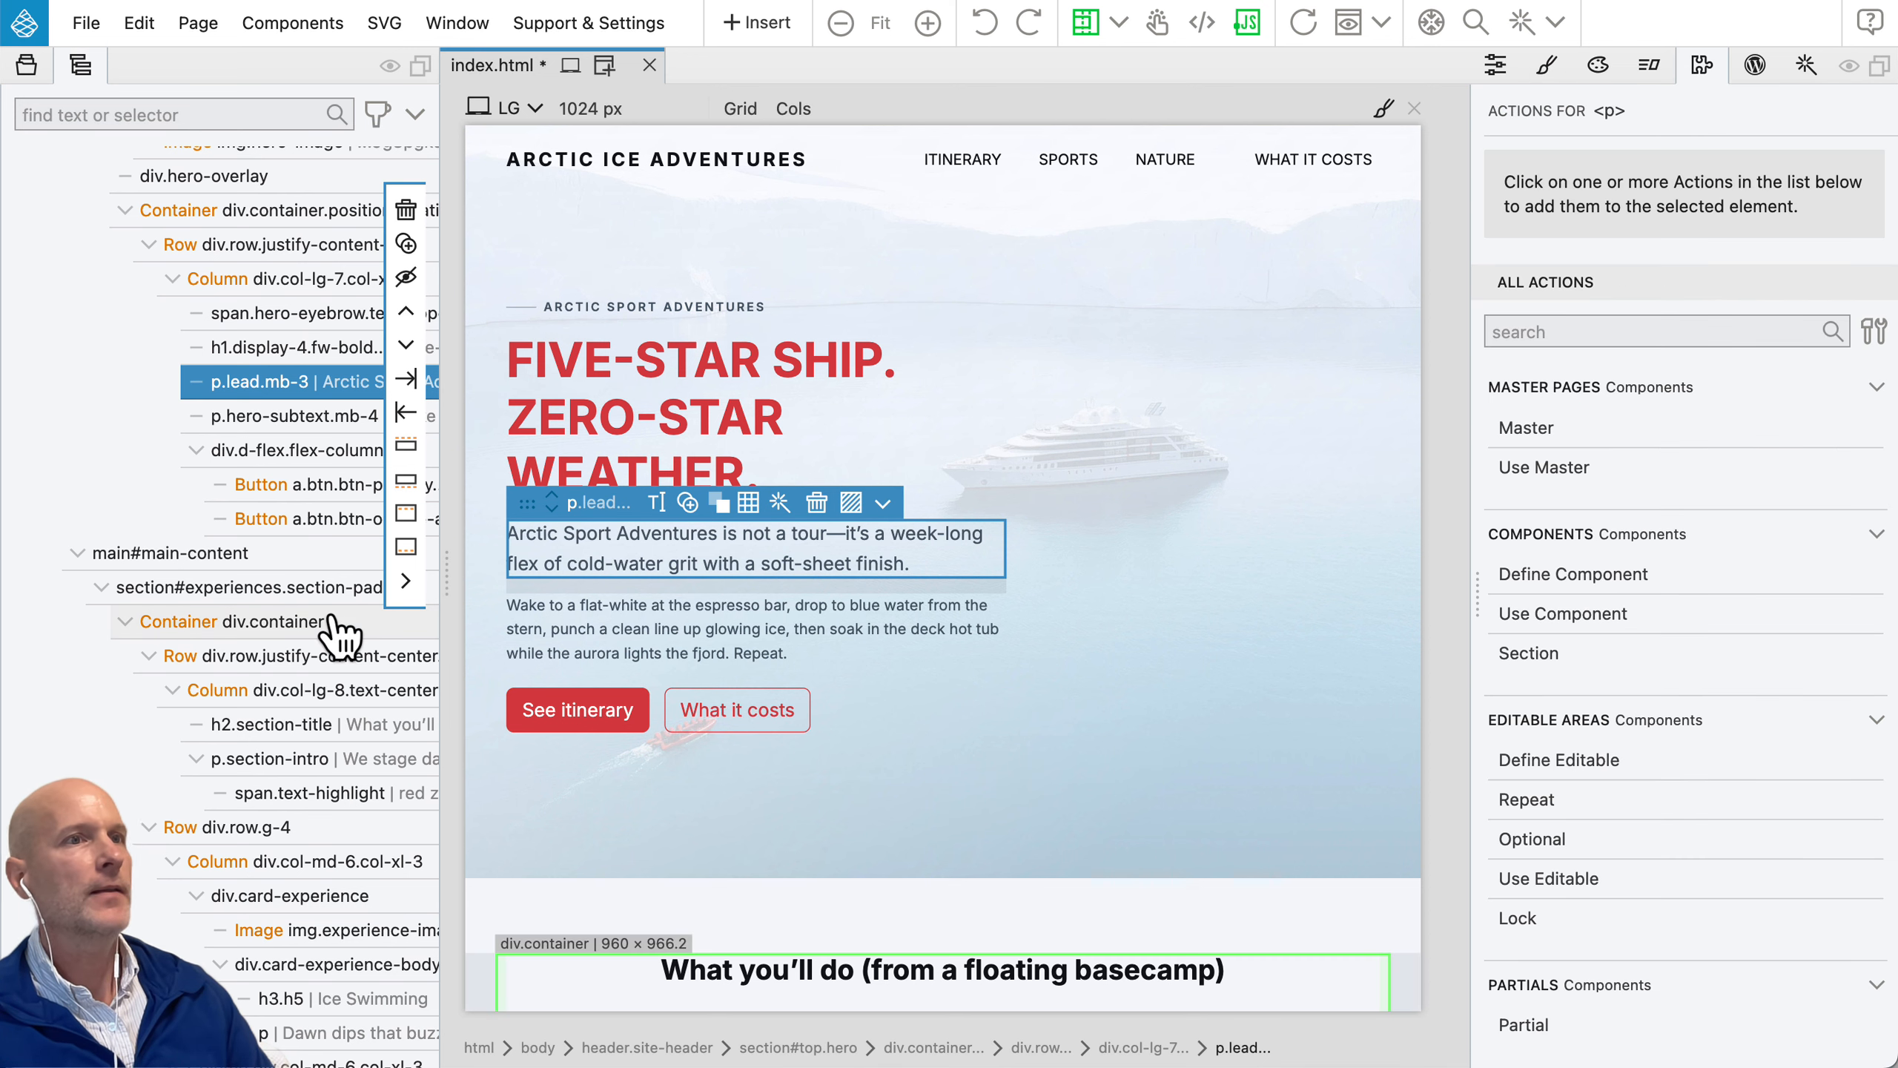
scroll(340, 628, up, 10)
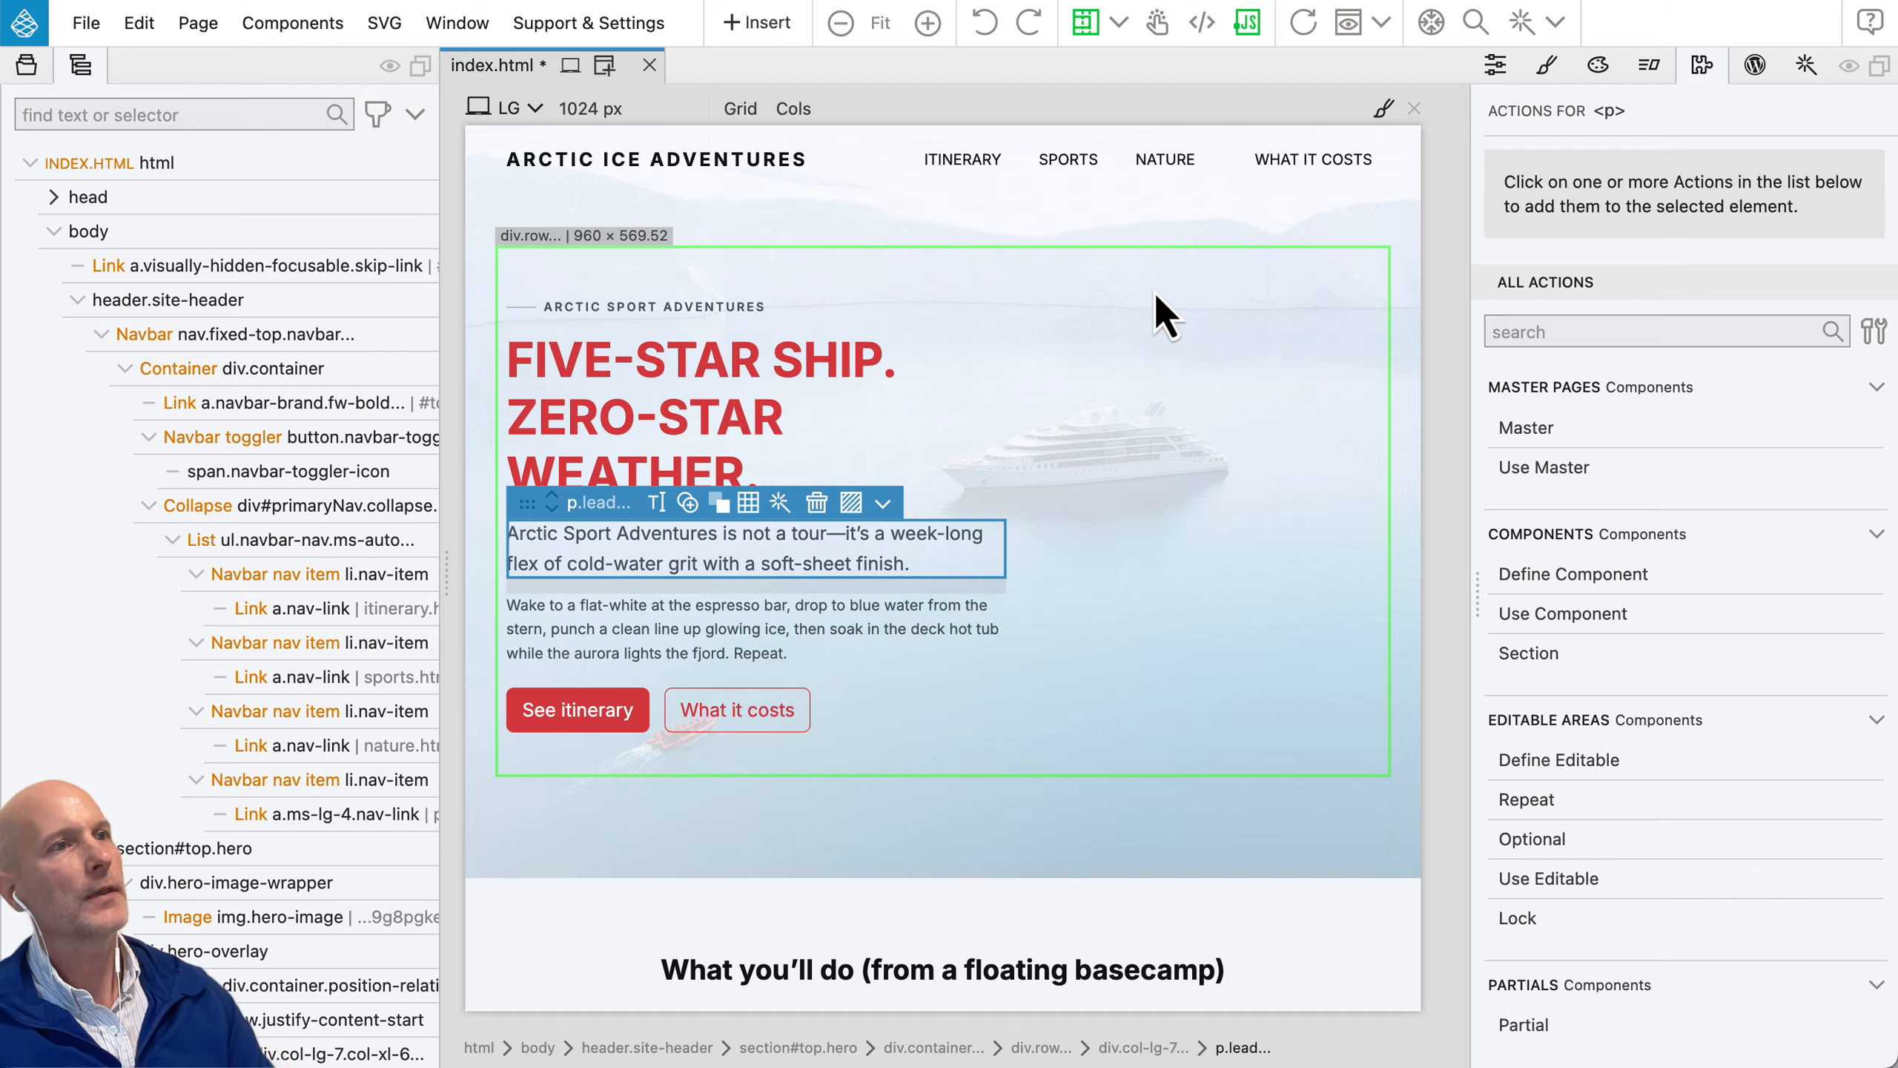
click(27, 64)
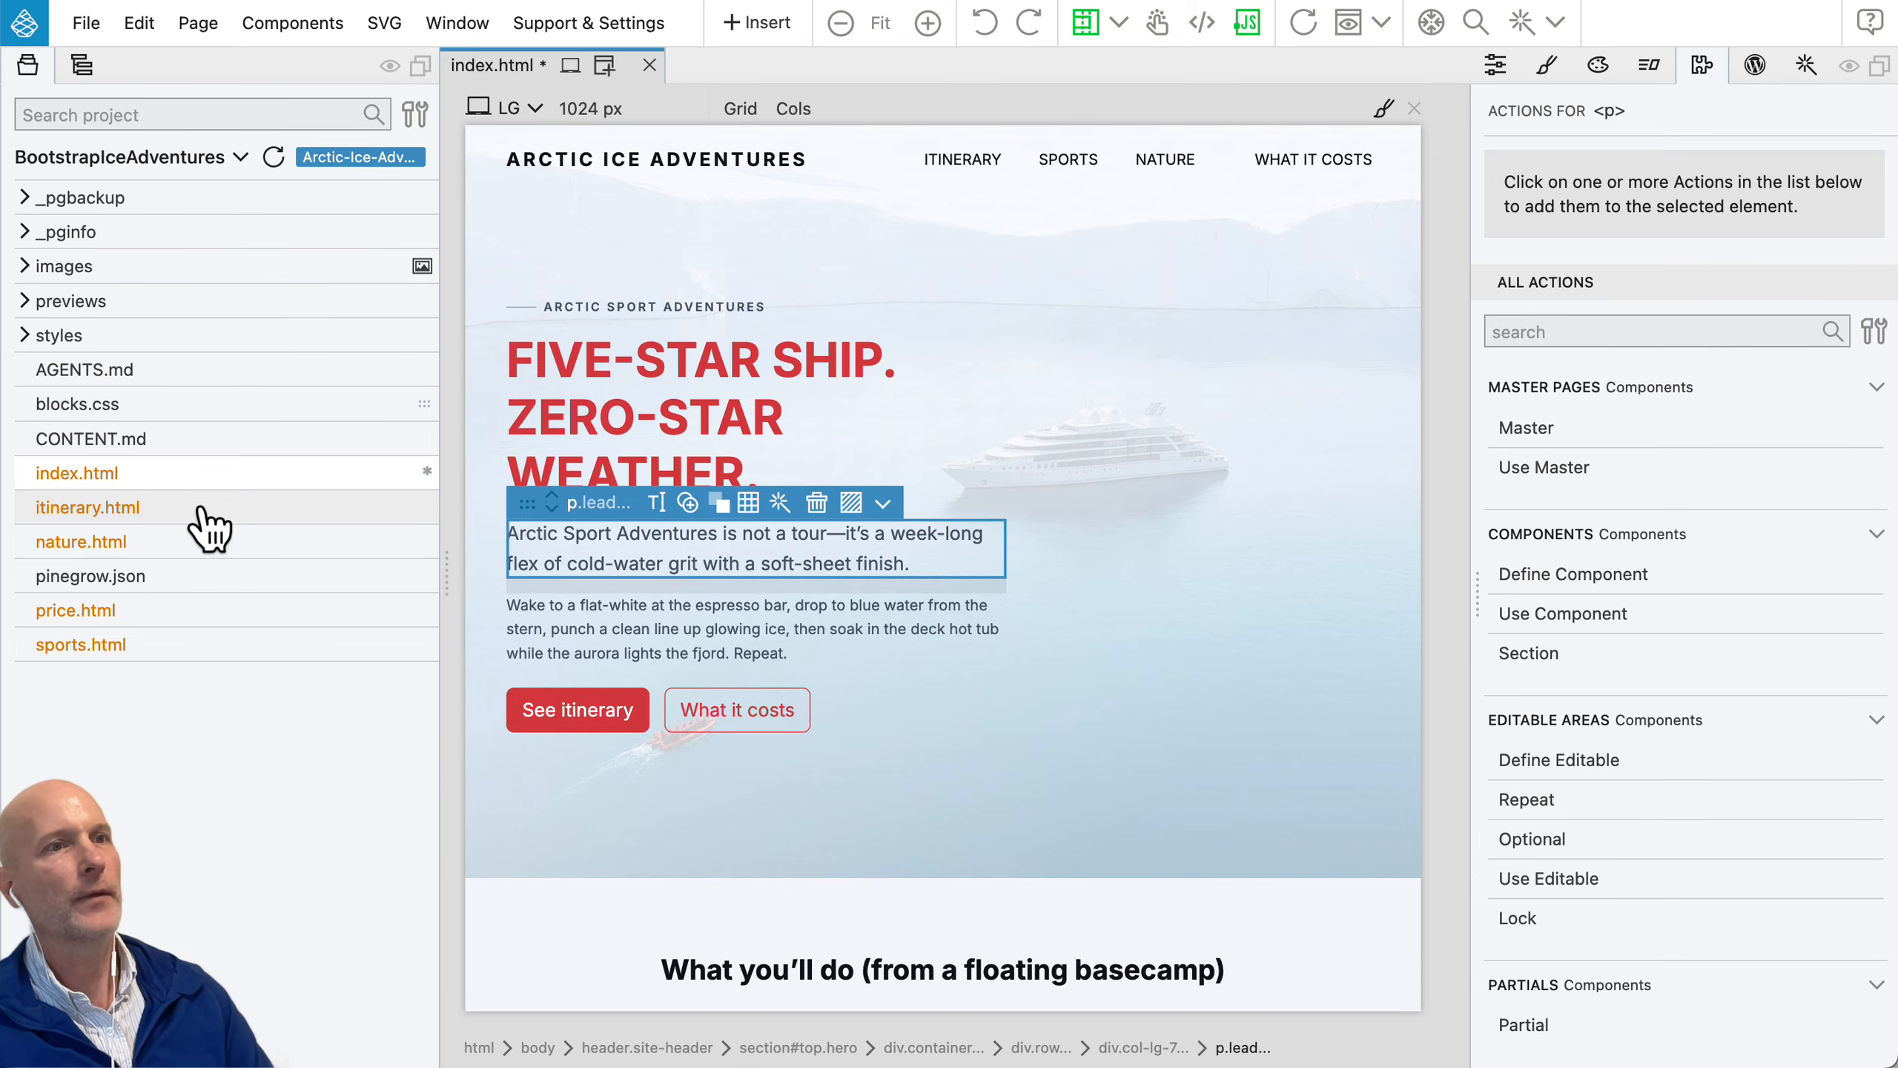
click(95, 509)
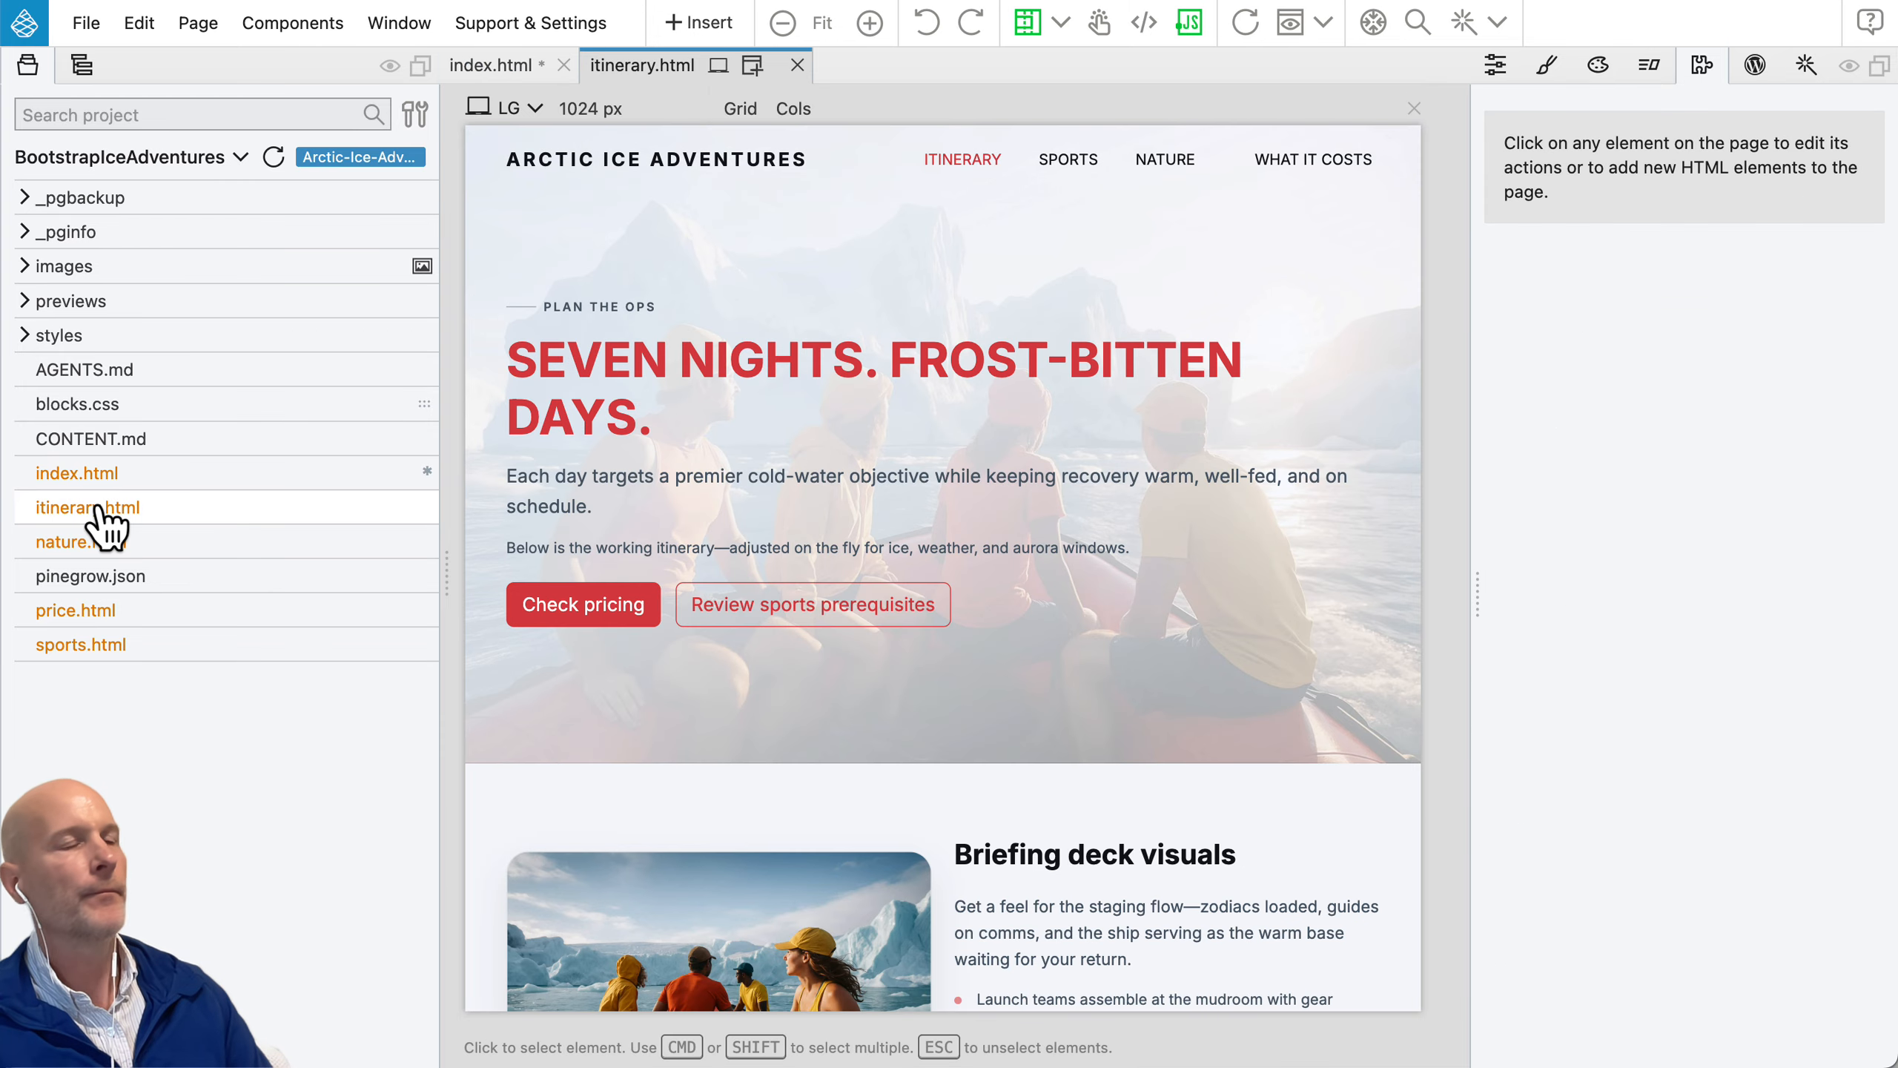
click(84, 541)
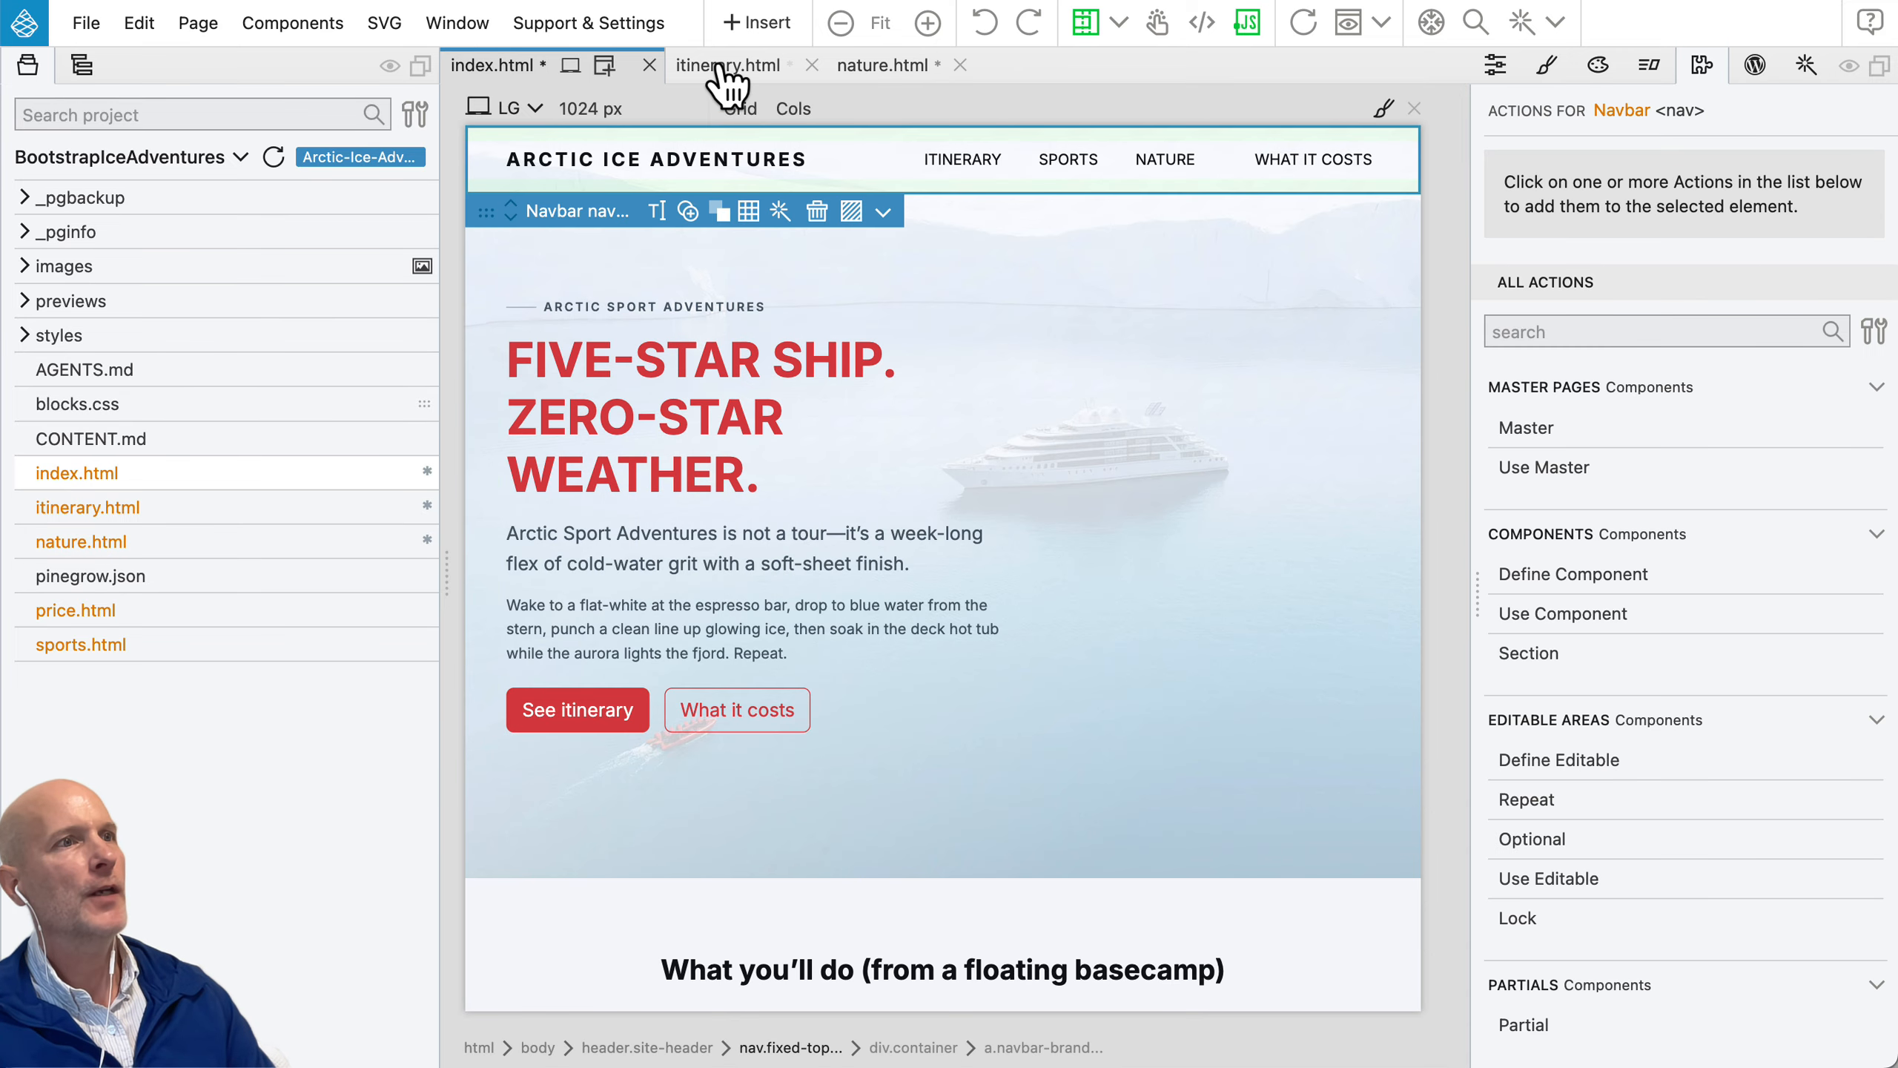
Step: Compare the navigation bars on itinerary.html, nature.html and index.html, and return to index.html
click(722, 69)
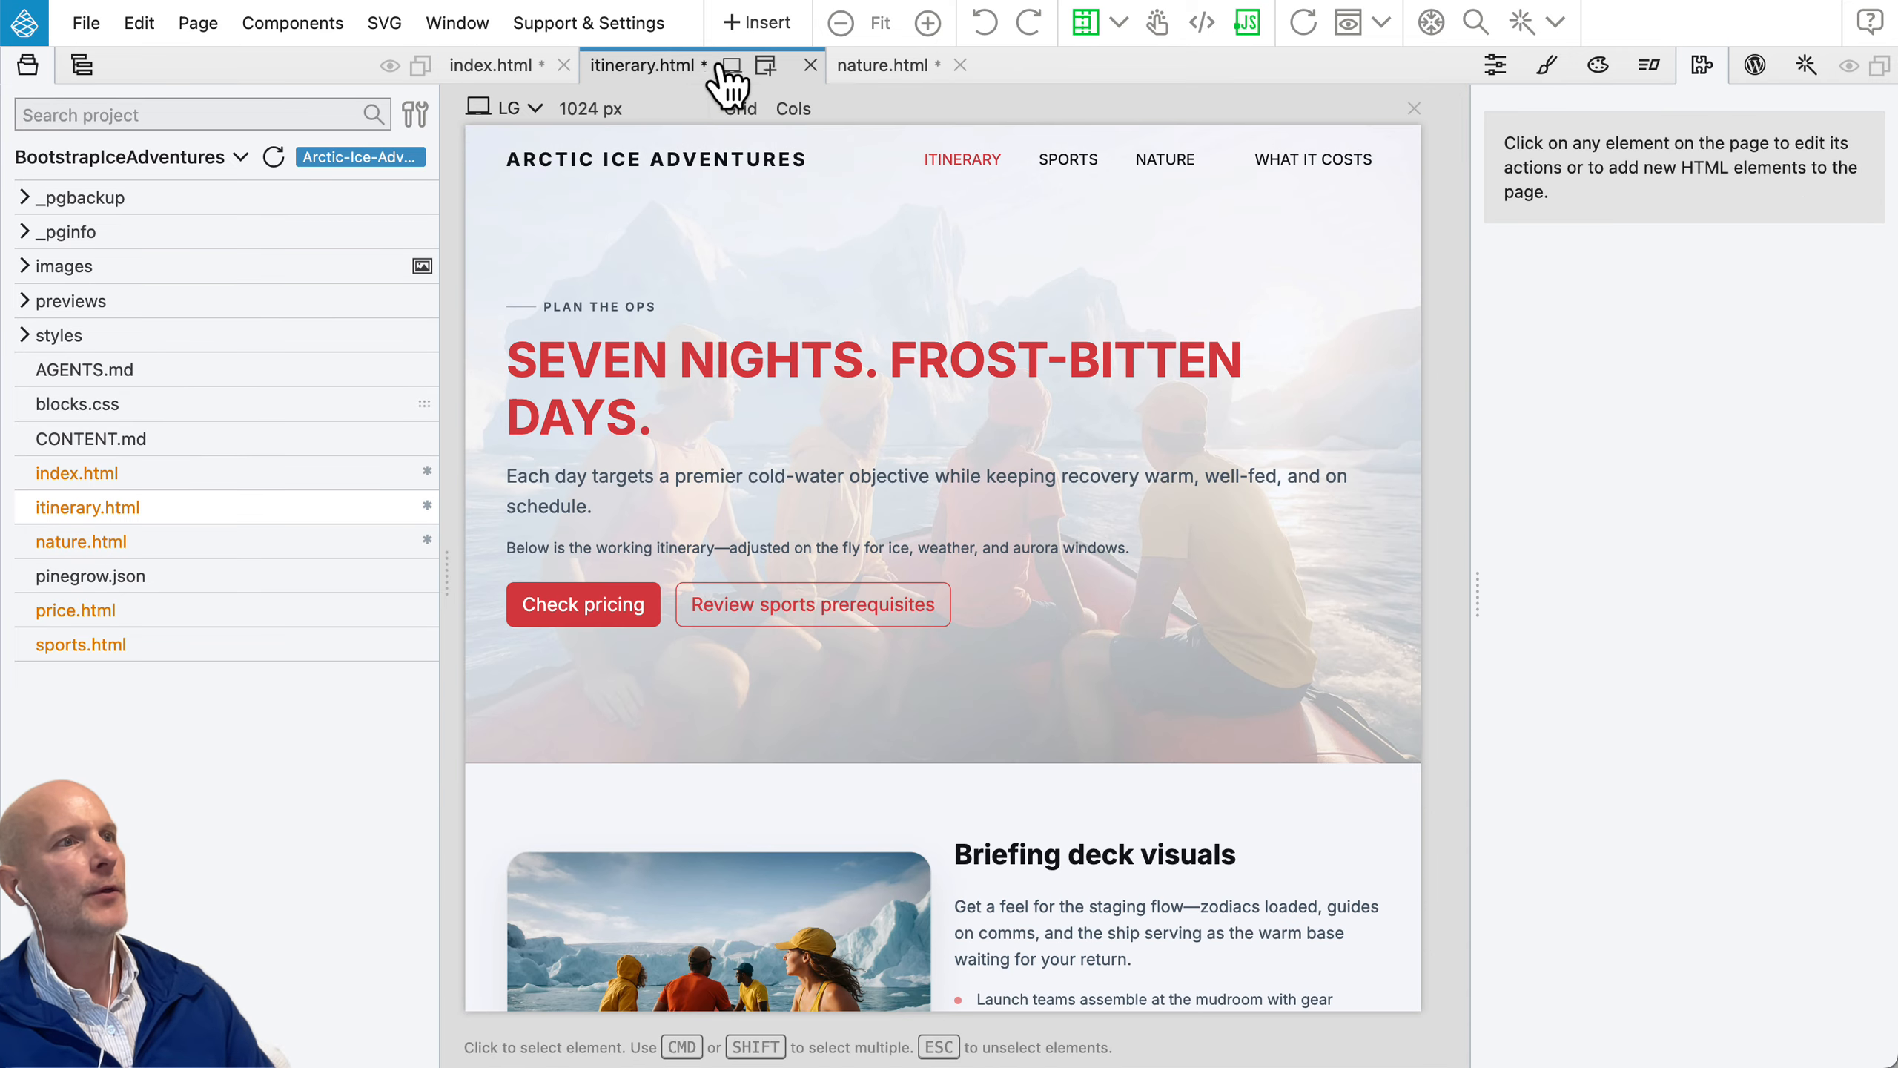
click(898, 75)
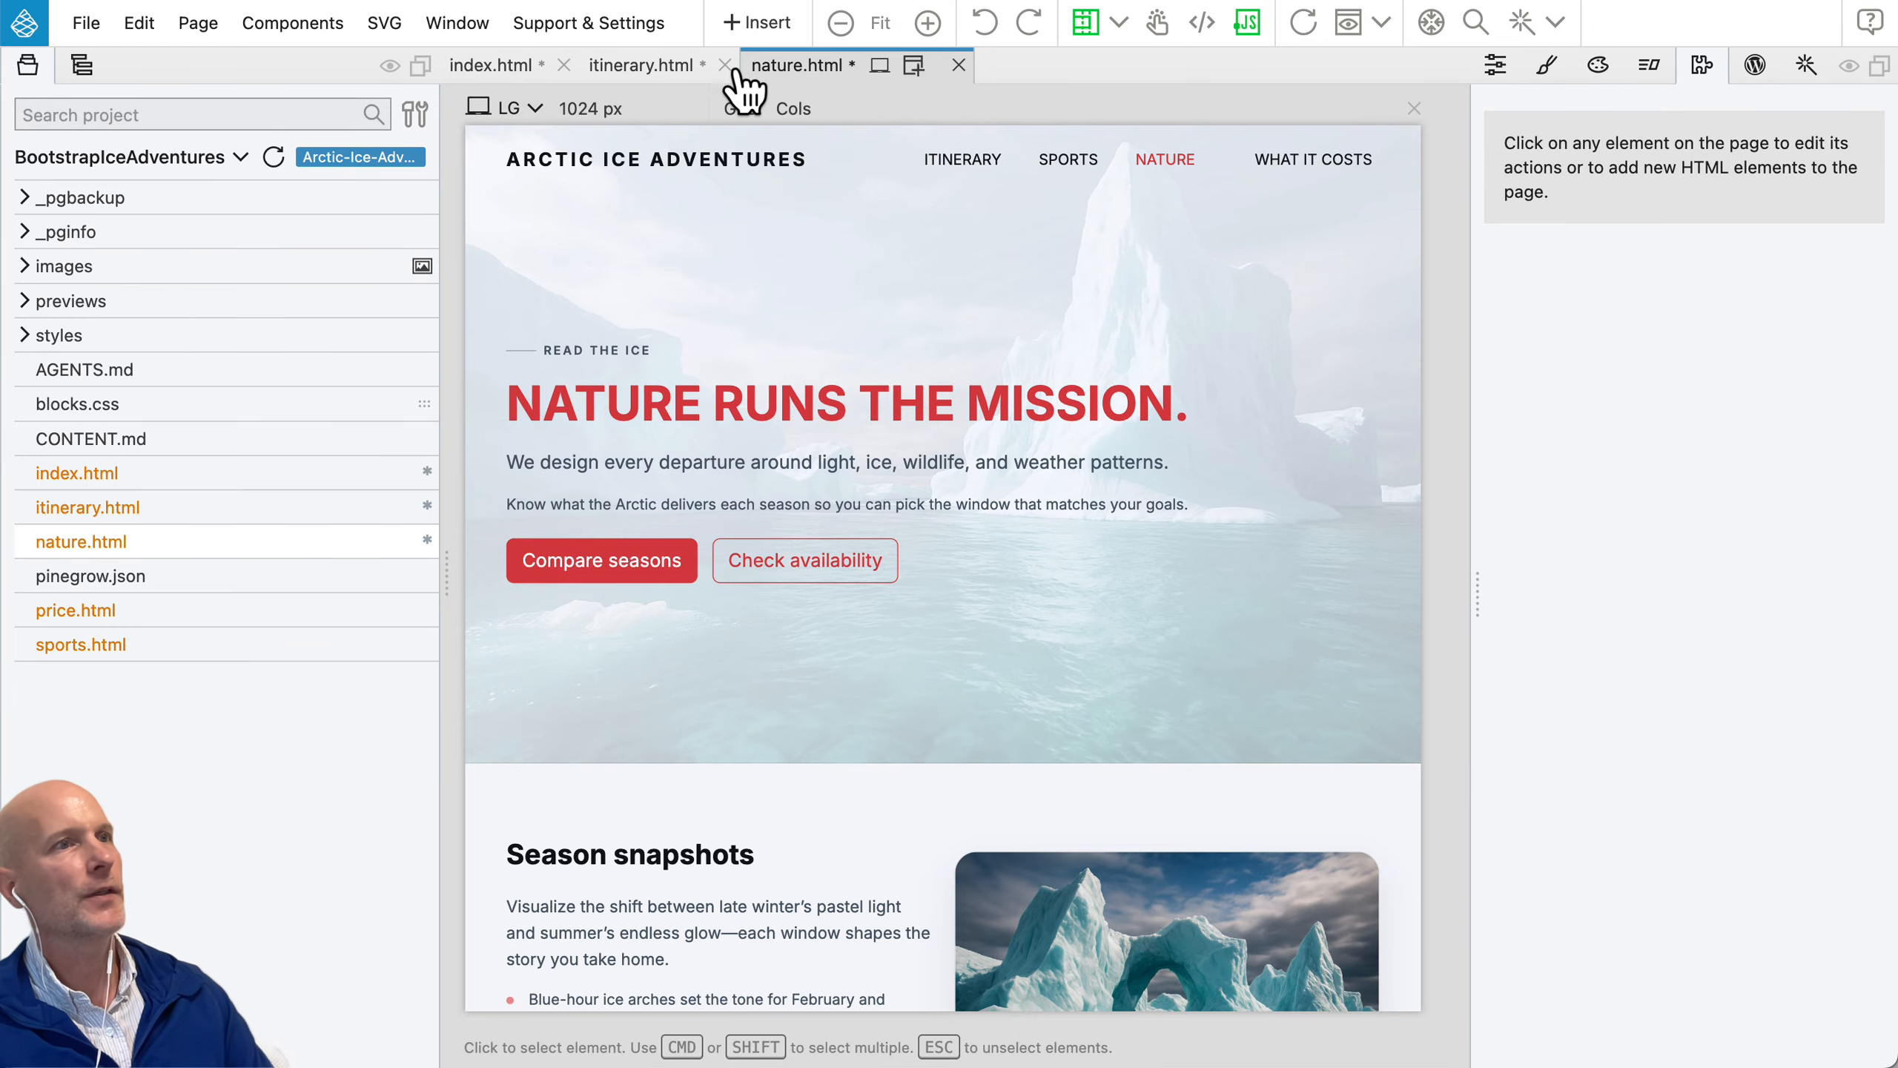
click(643, 66)
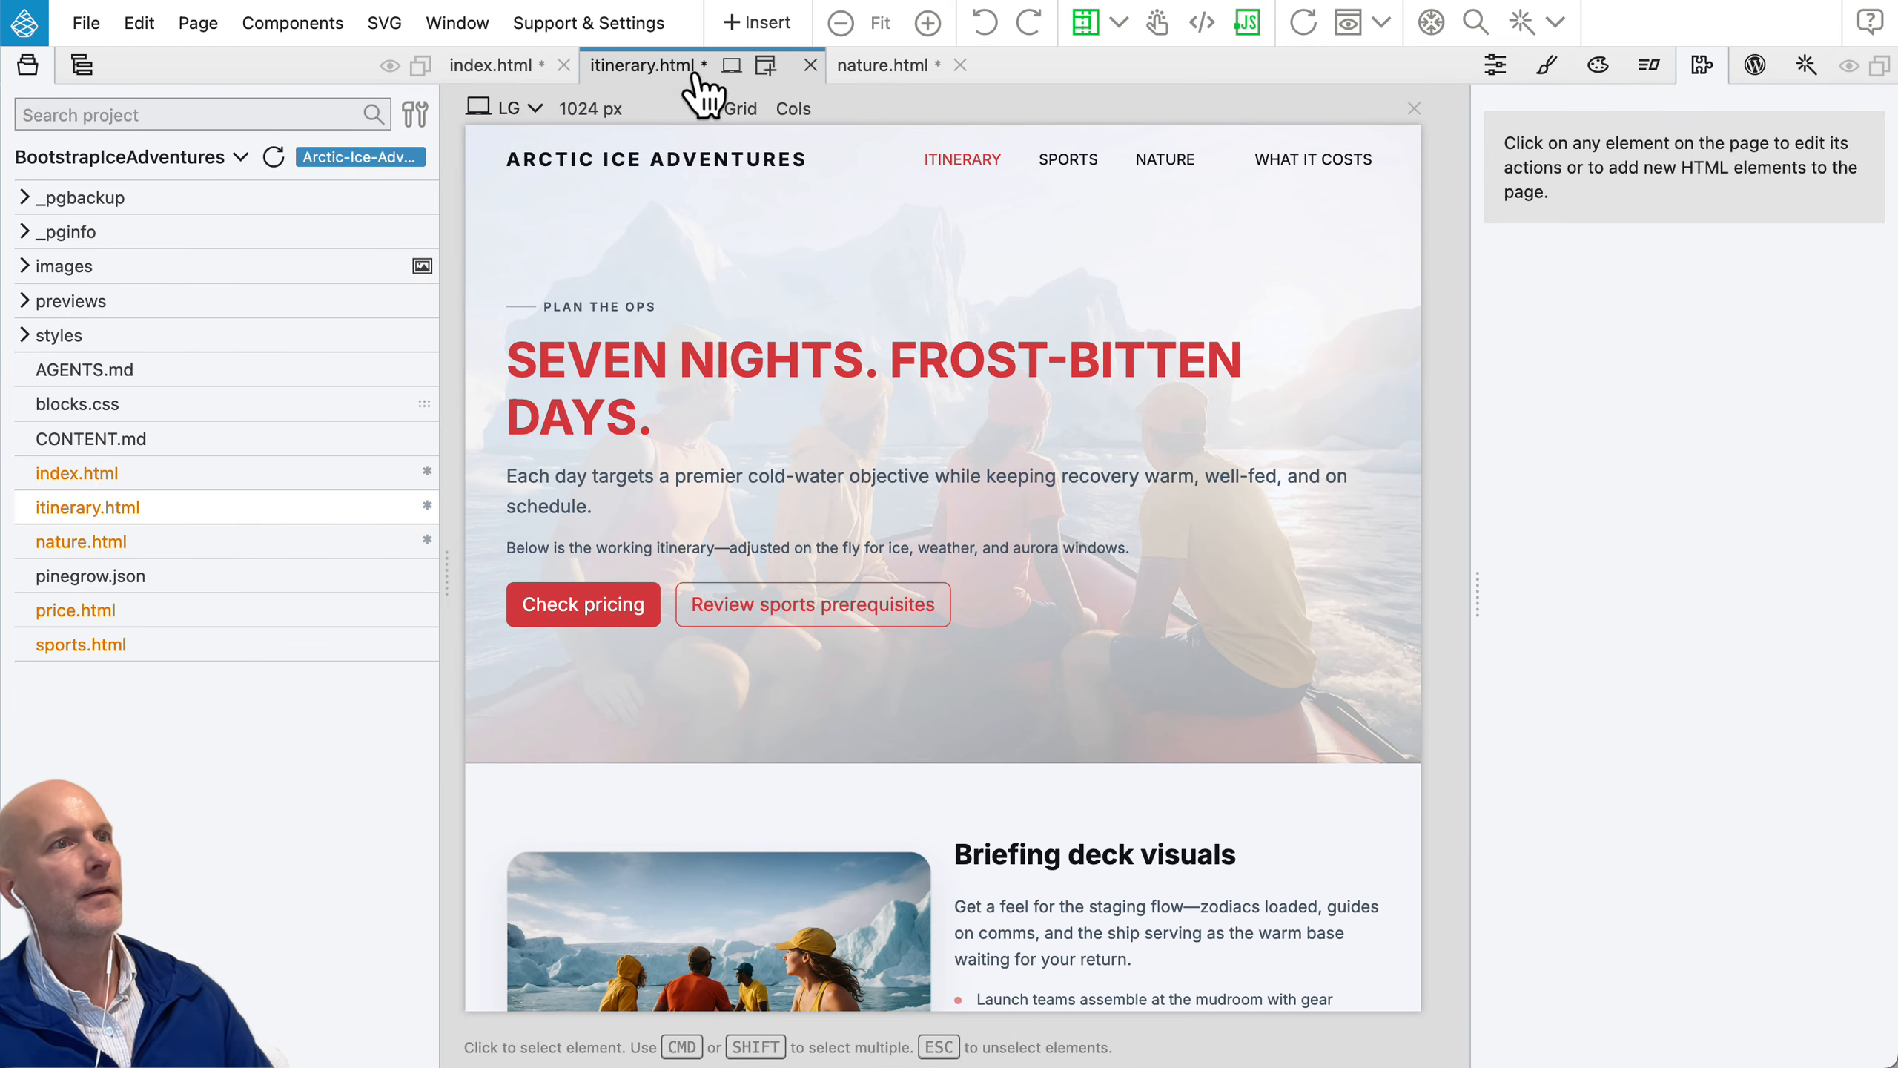
click(502, 65)
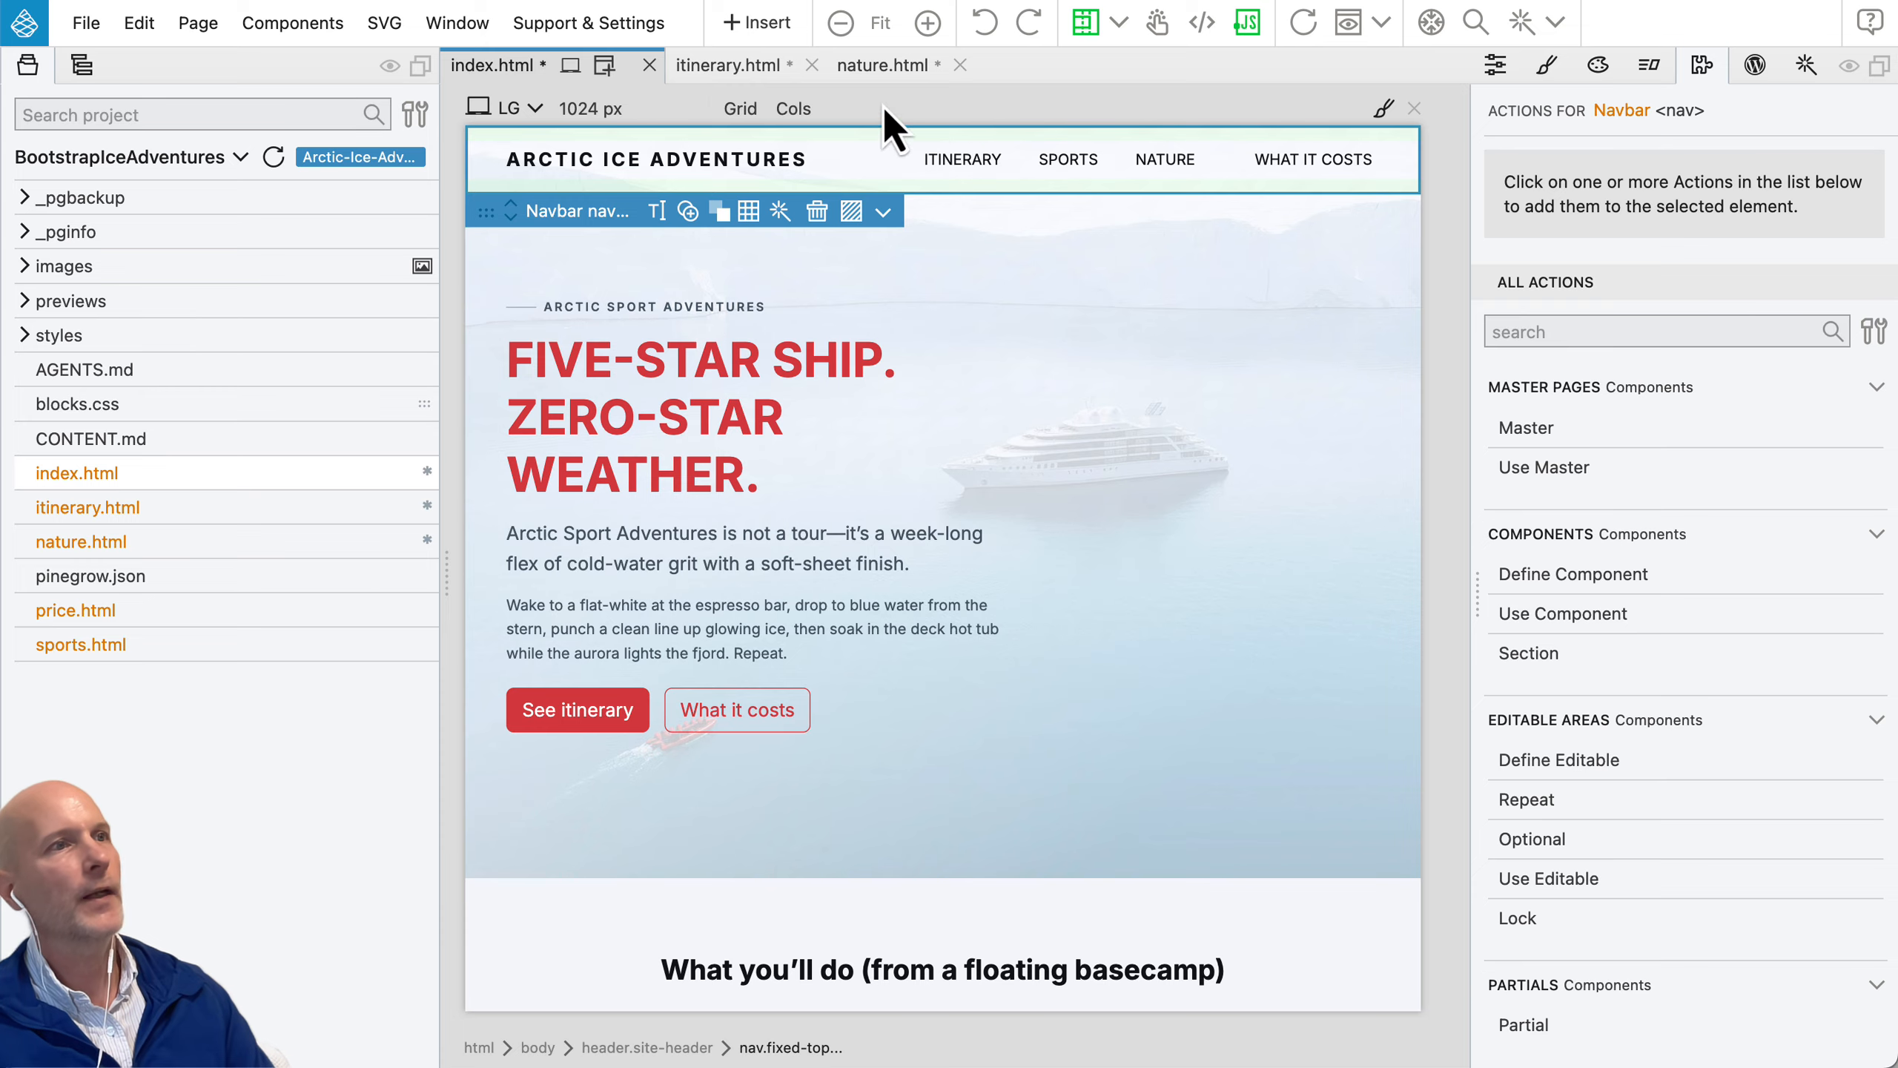
click(740, 72)
click(895, 70)
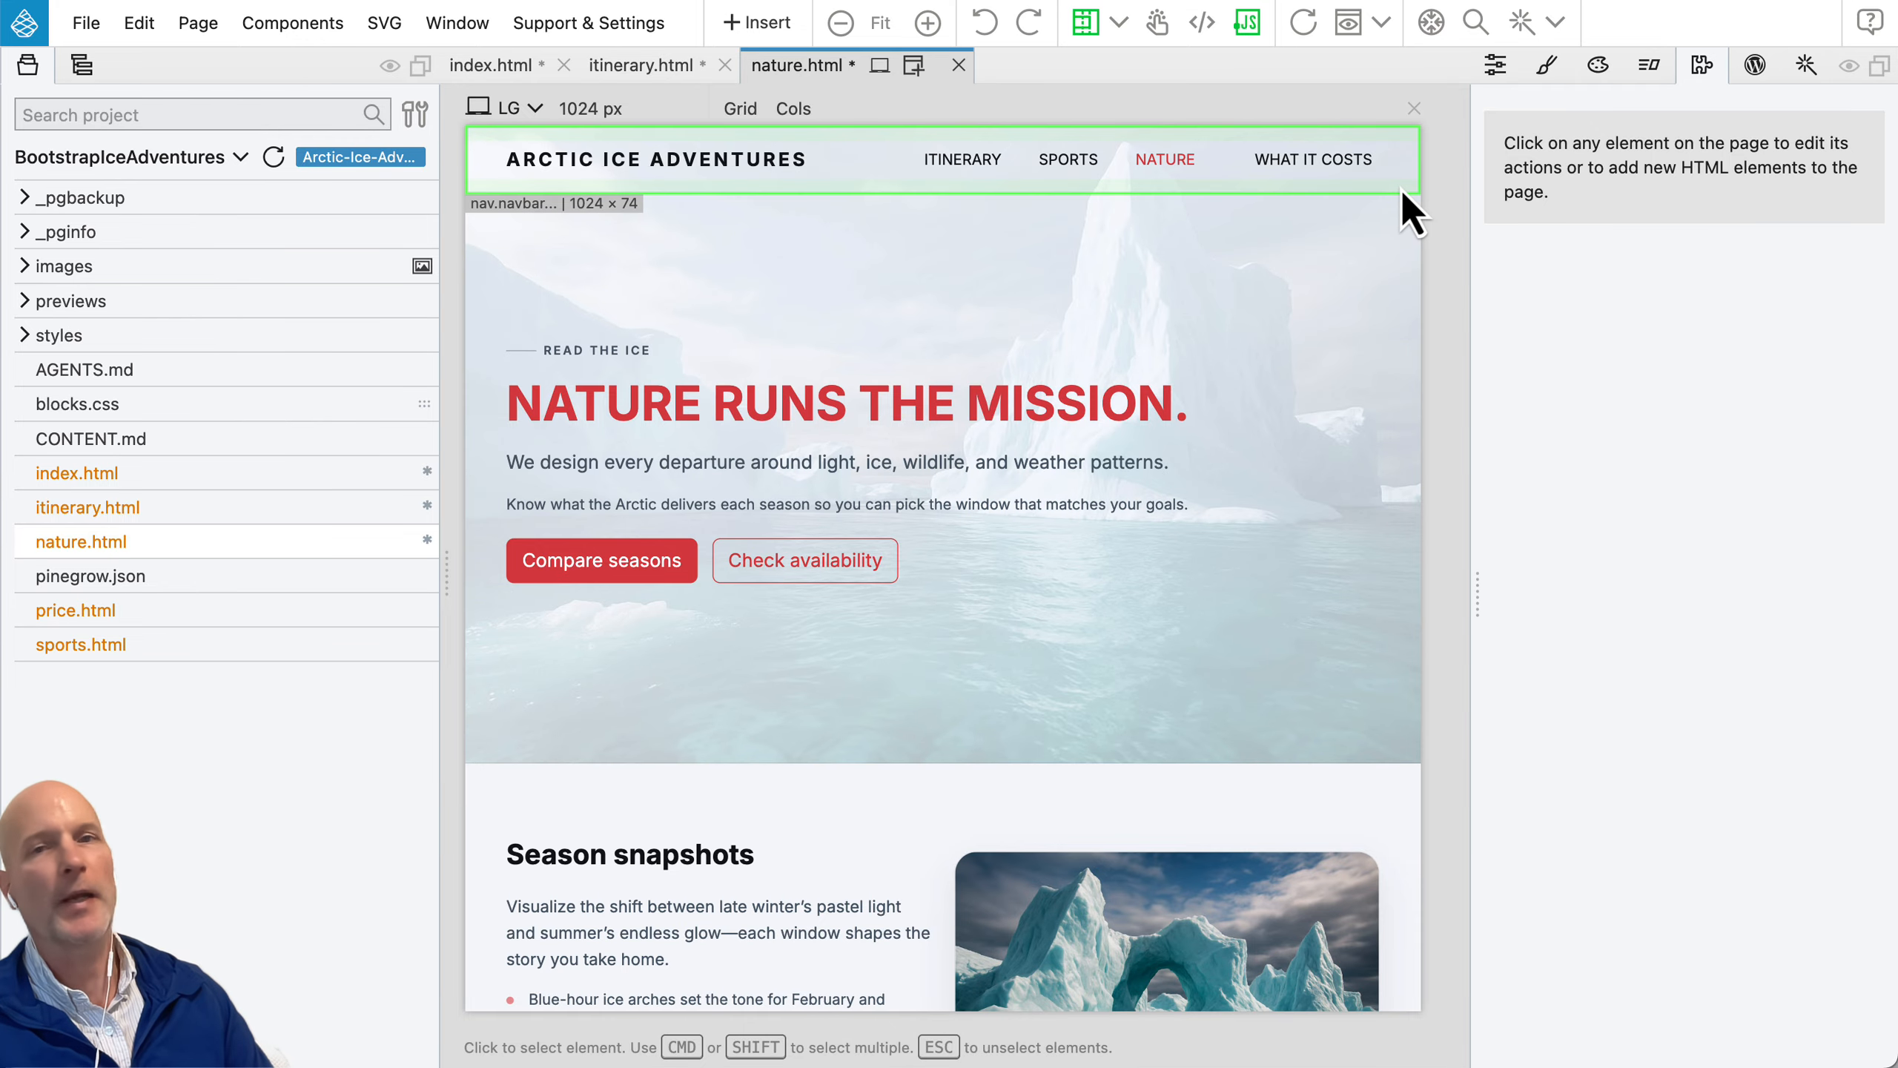
click(494, 71)
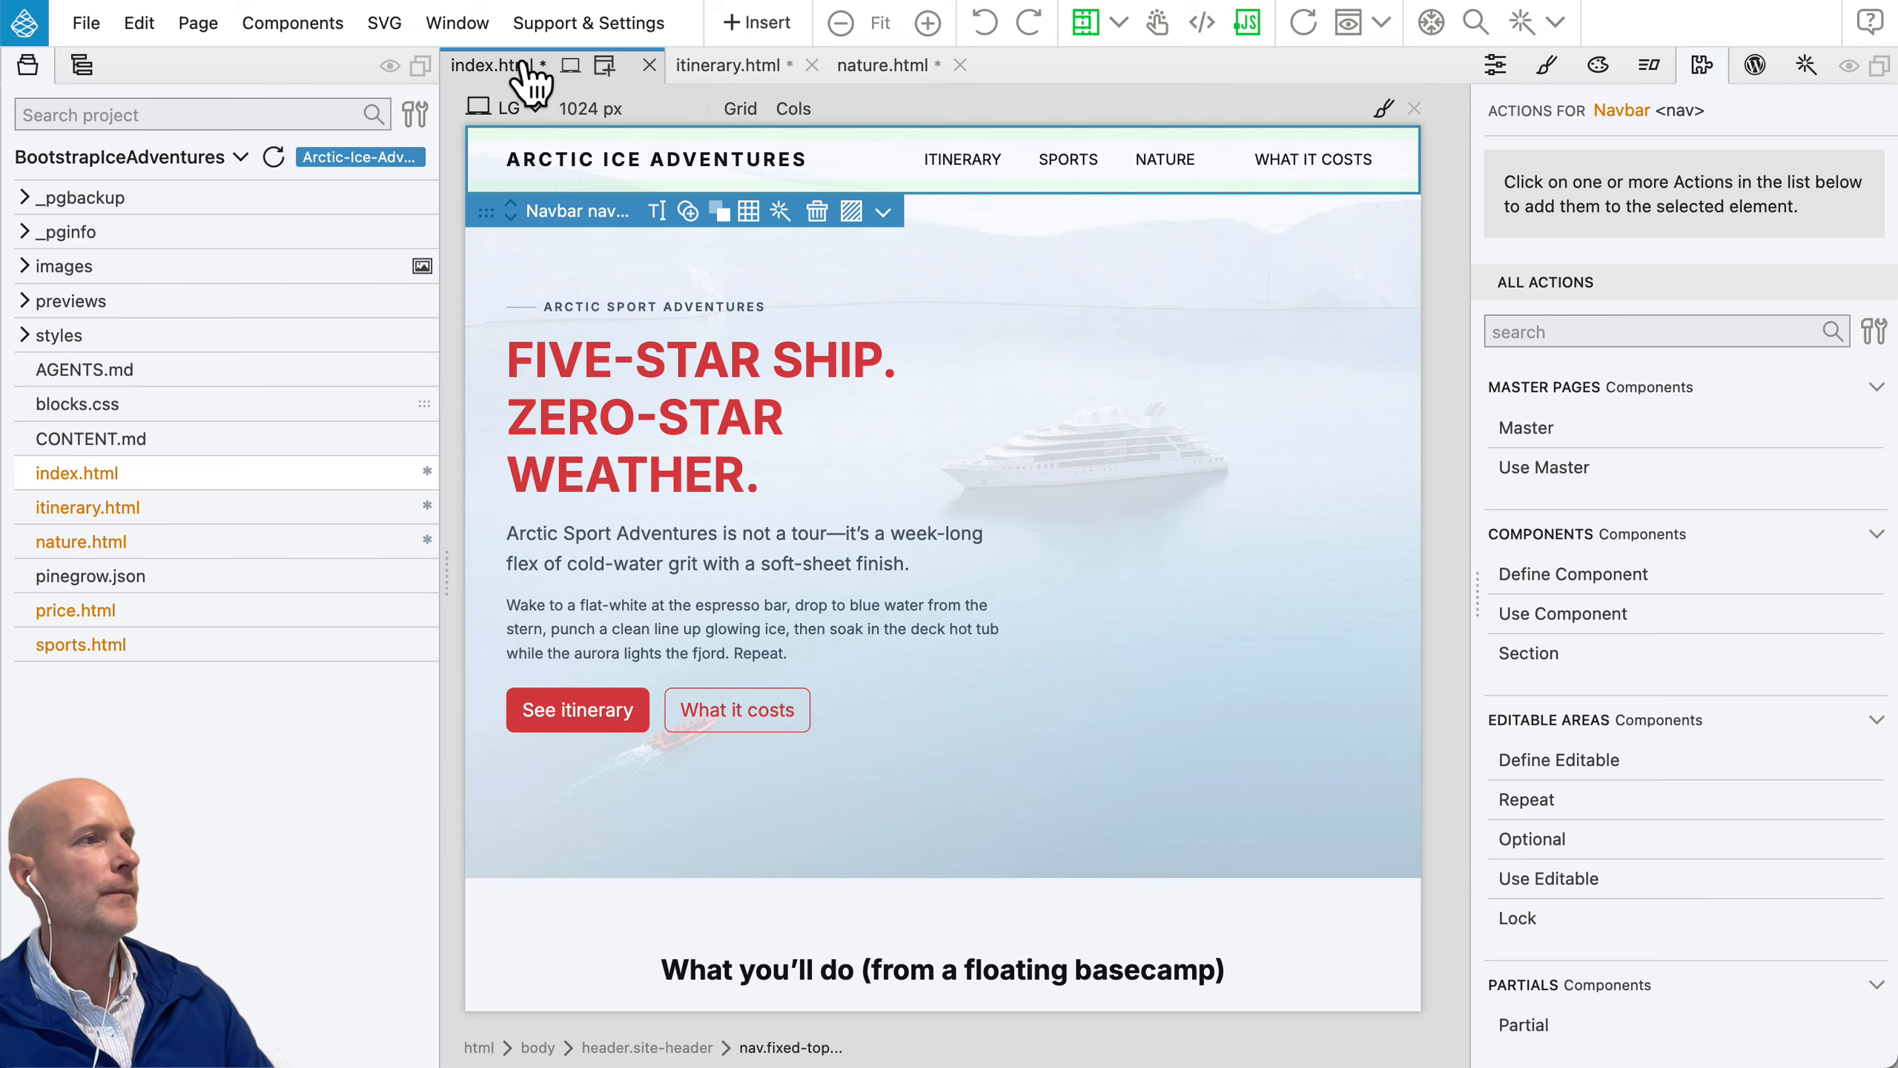
Step: Define the index.html Navbar as a component with the ID navigation and the display name Navigation
click(81, 67)
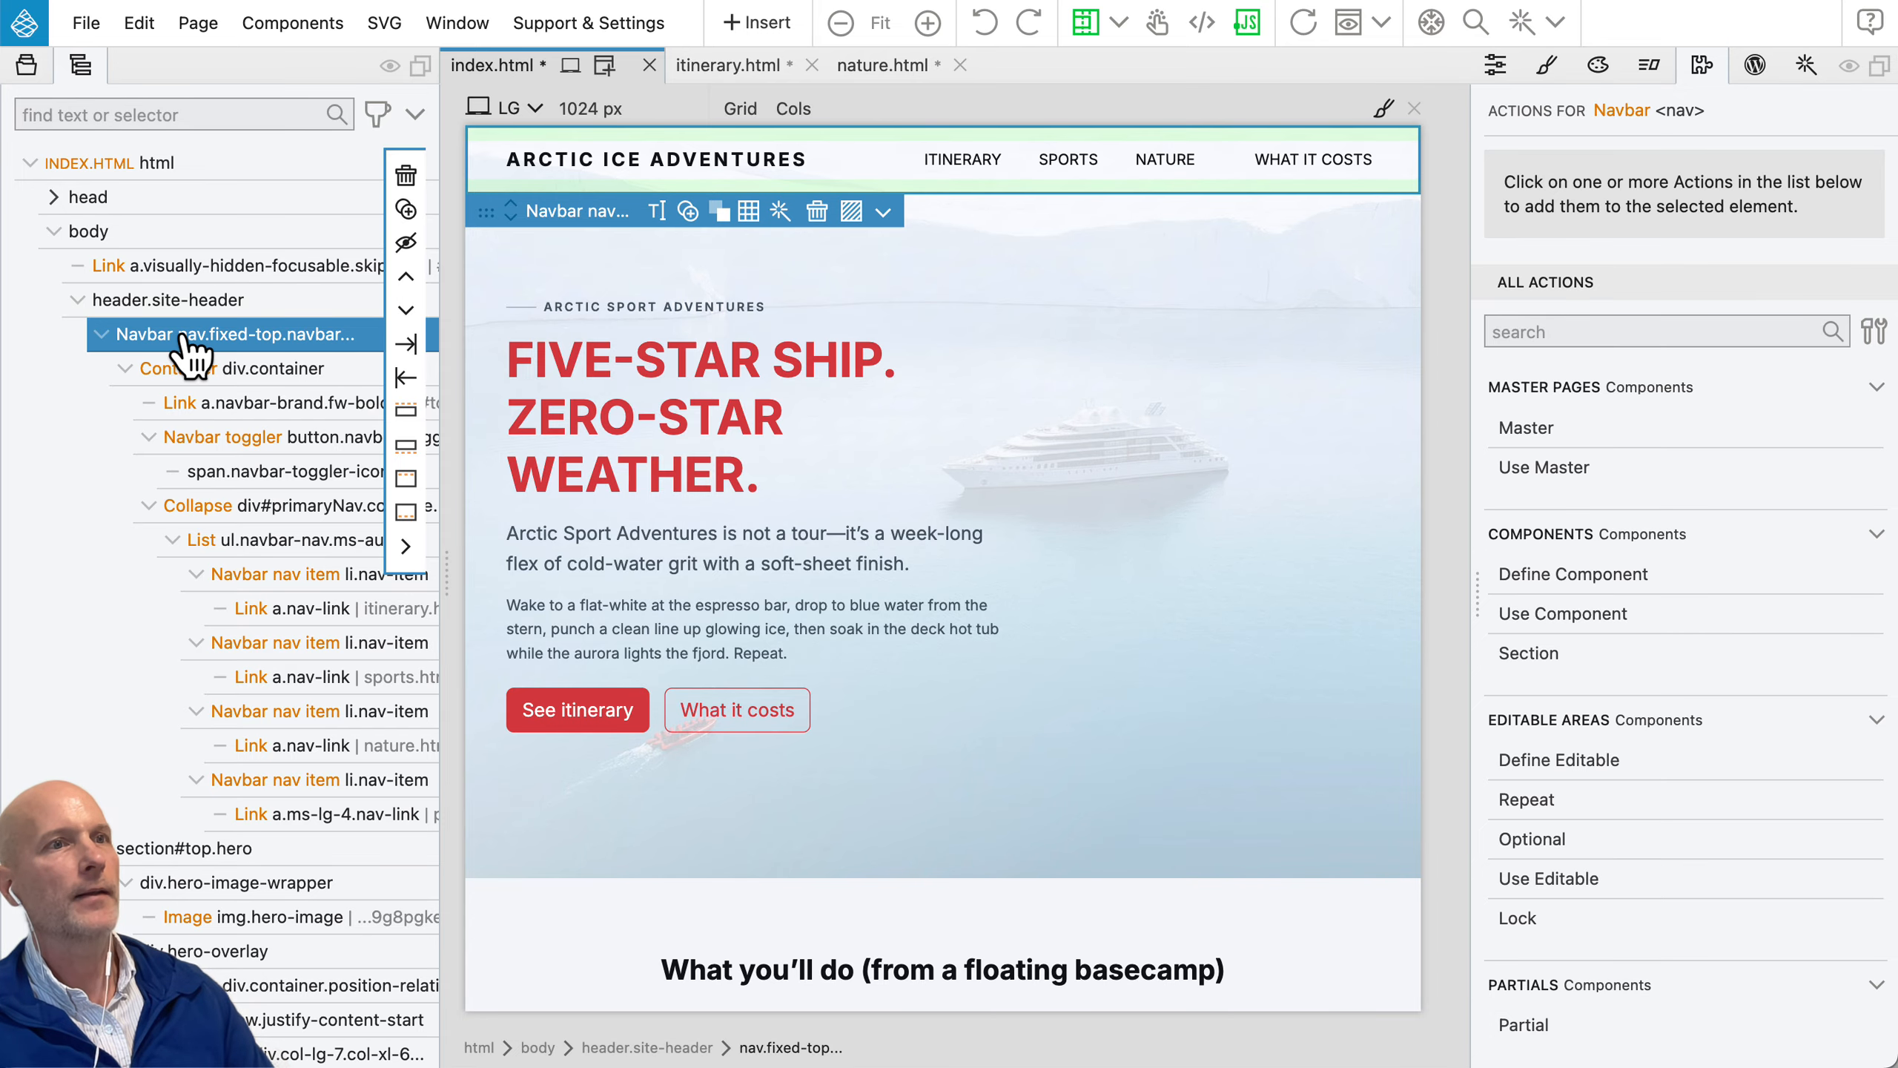
click(1581, 579)
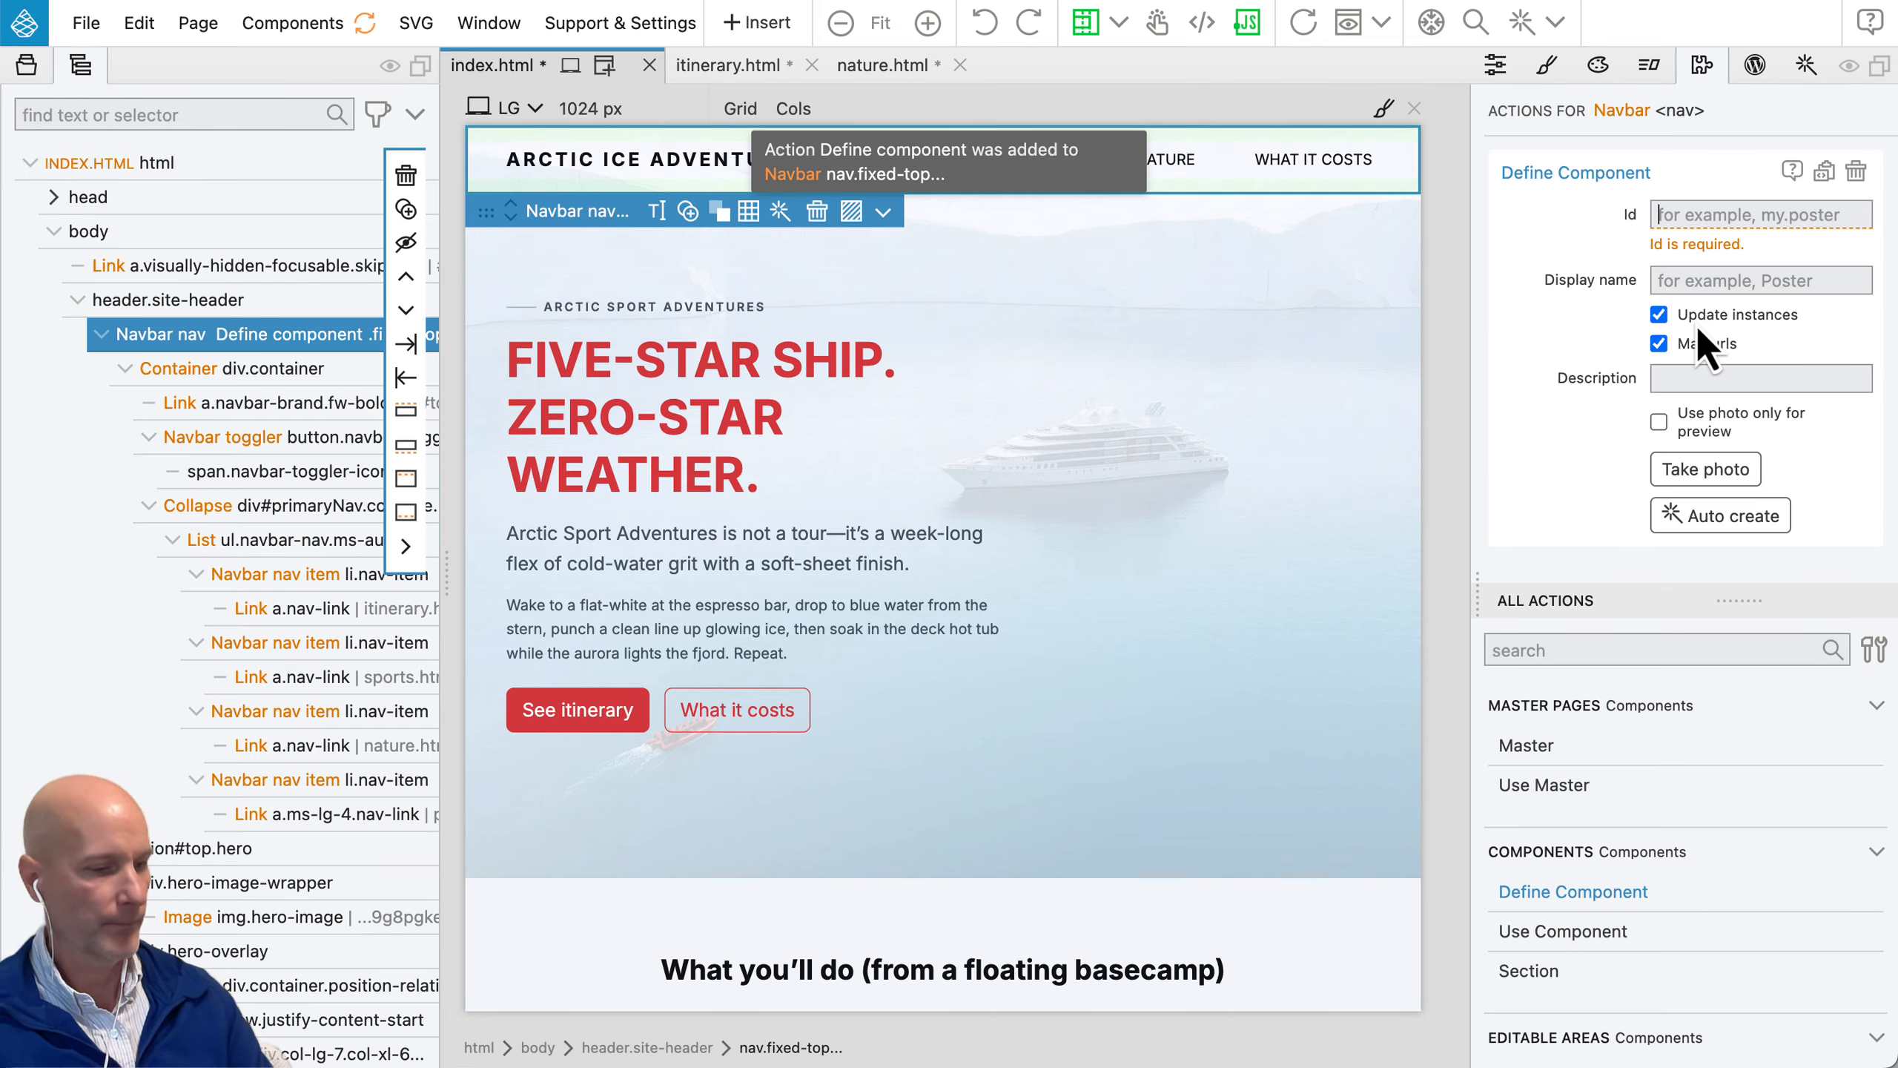
mouse_move(1695, 322)
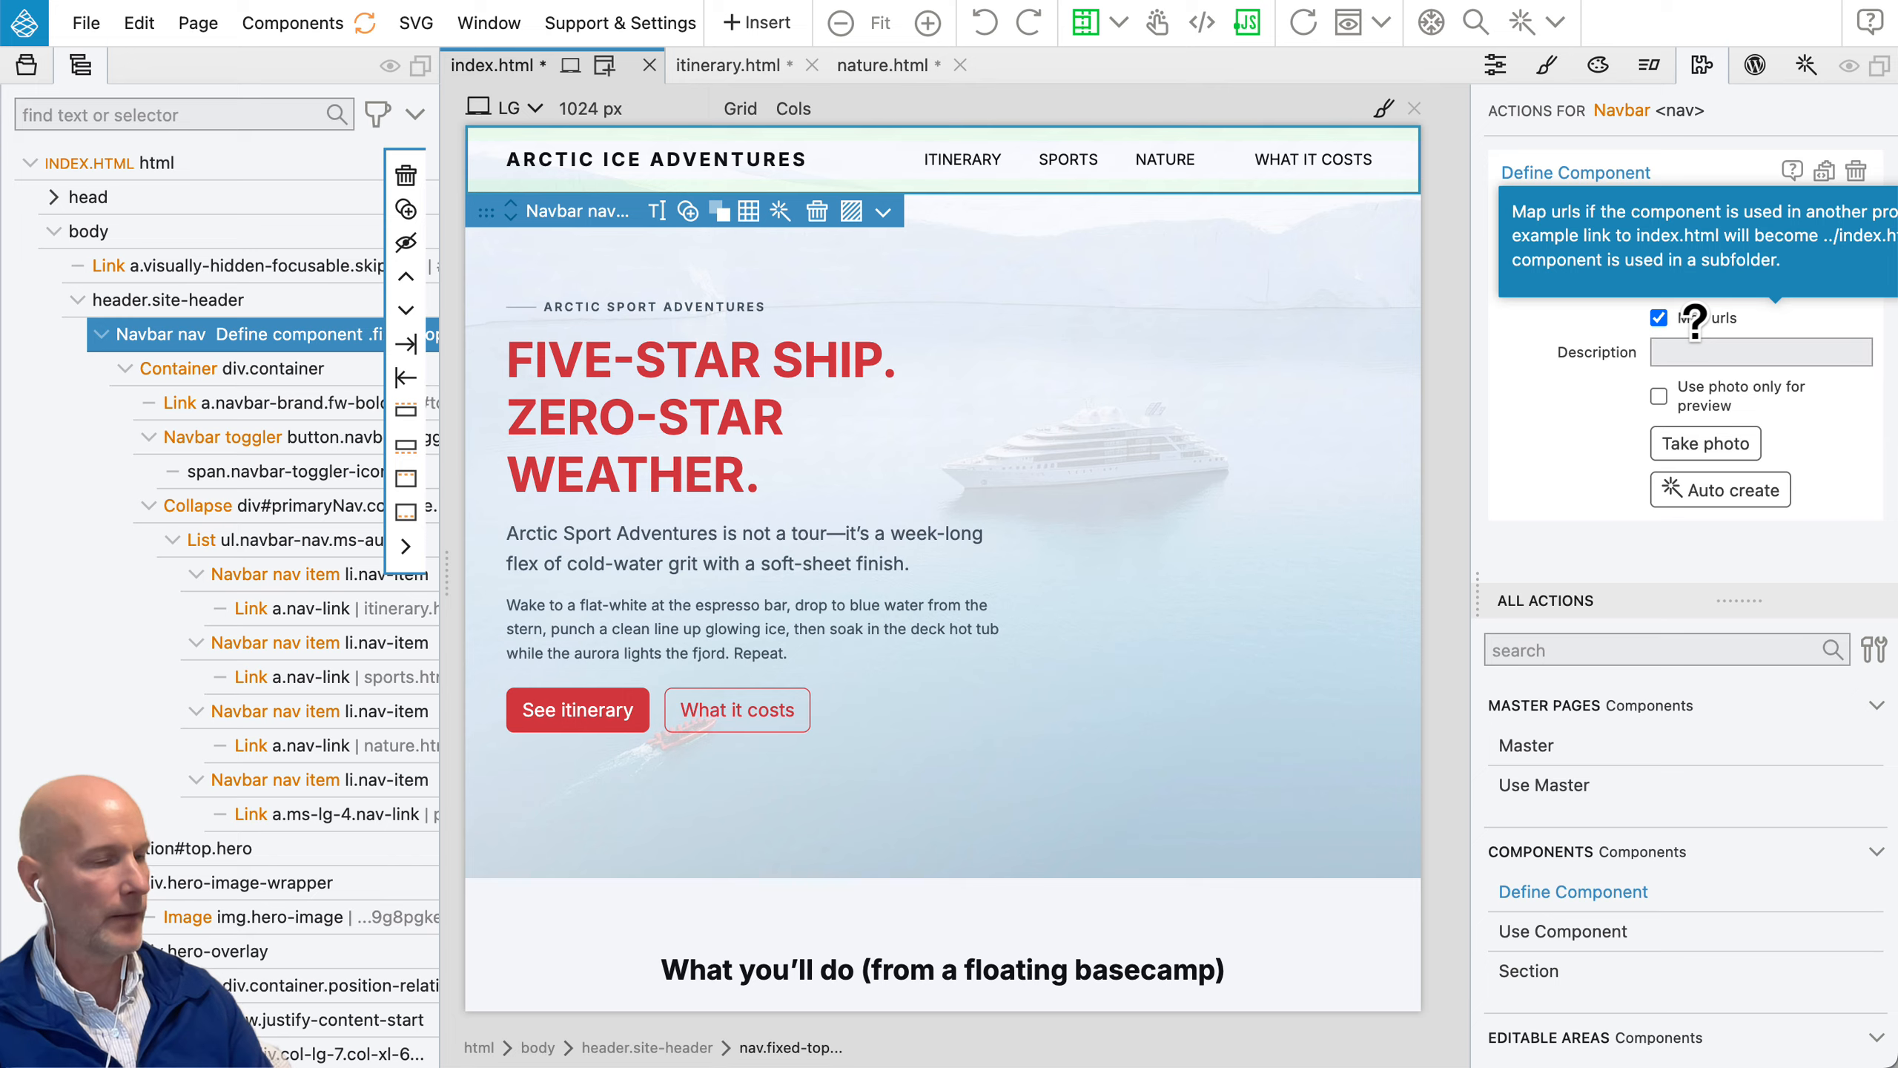
text(navi)
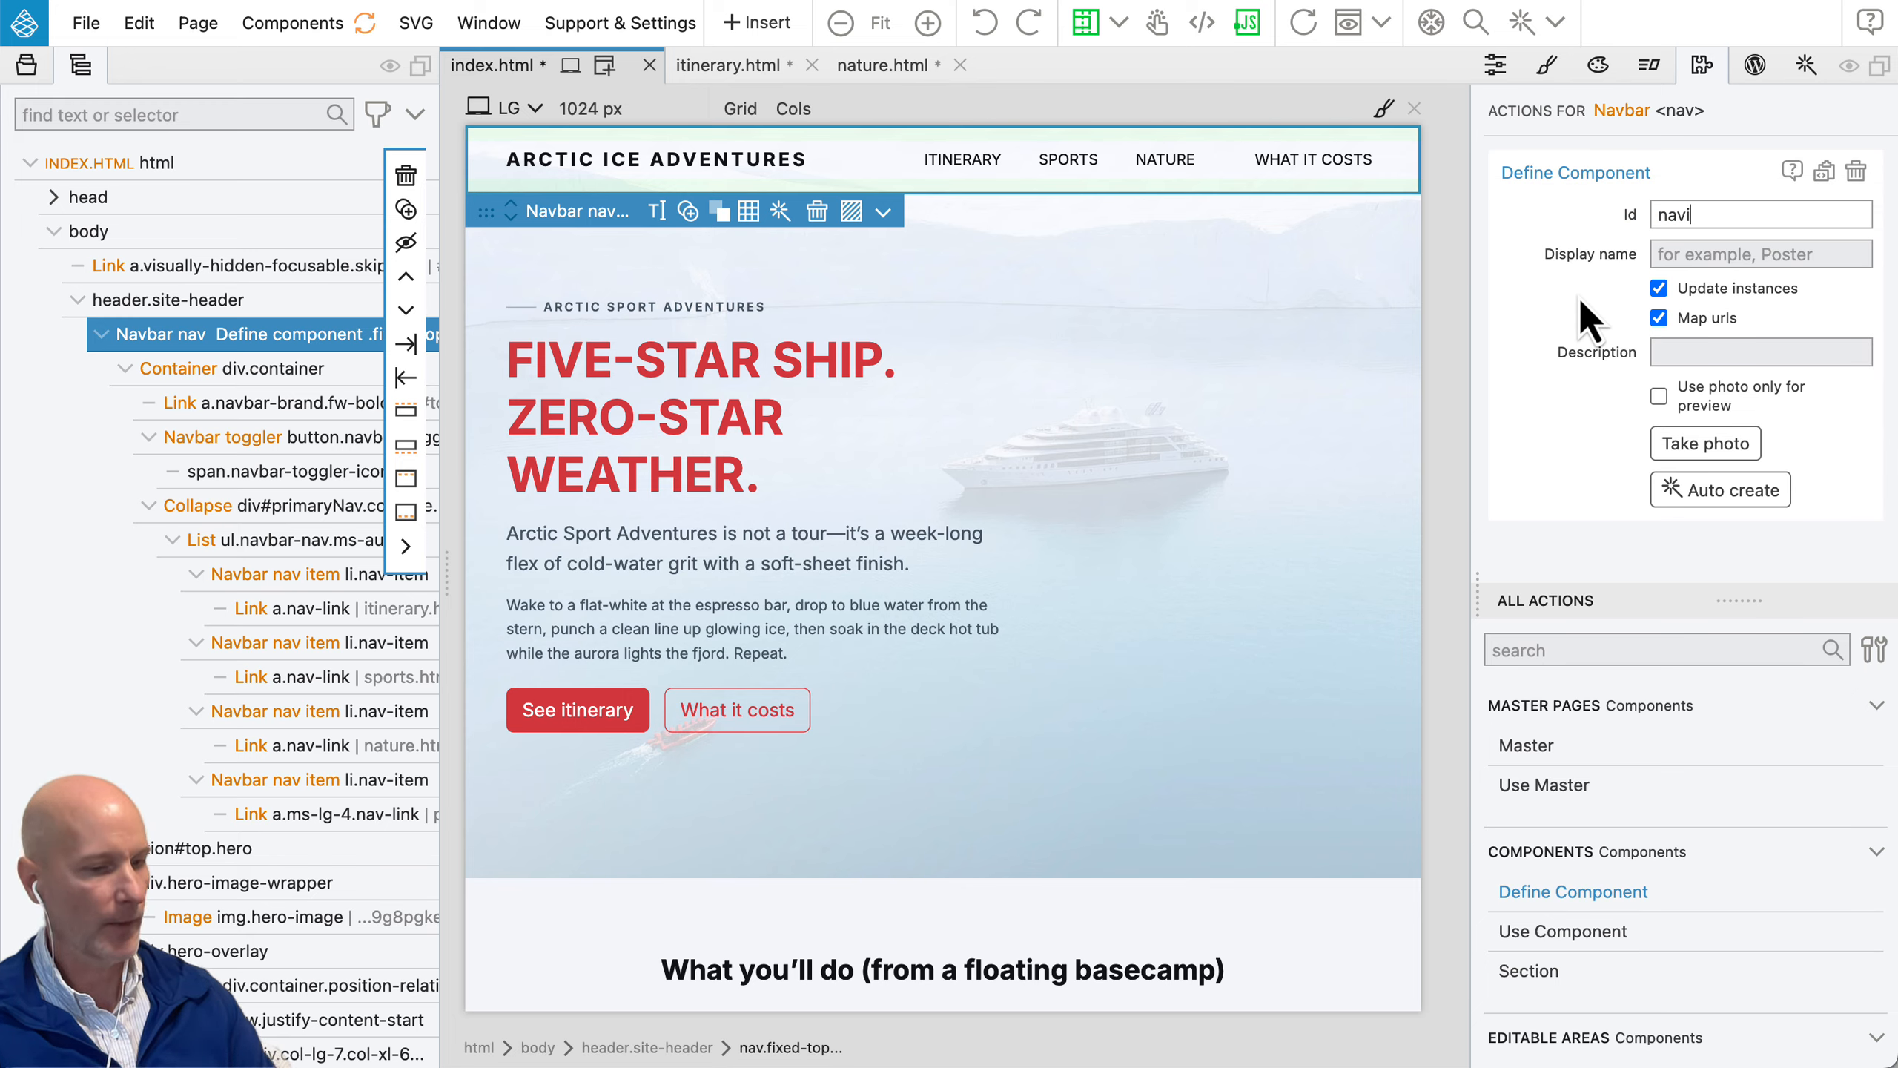
text(gation)
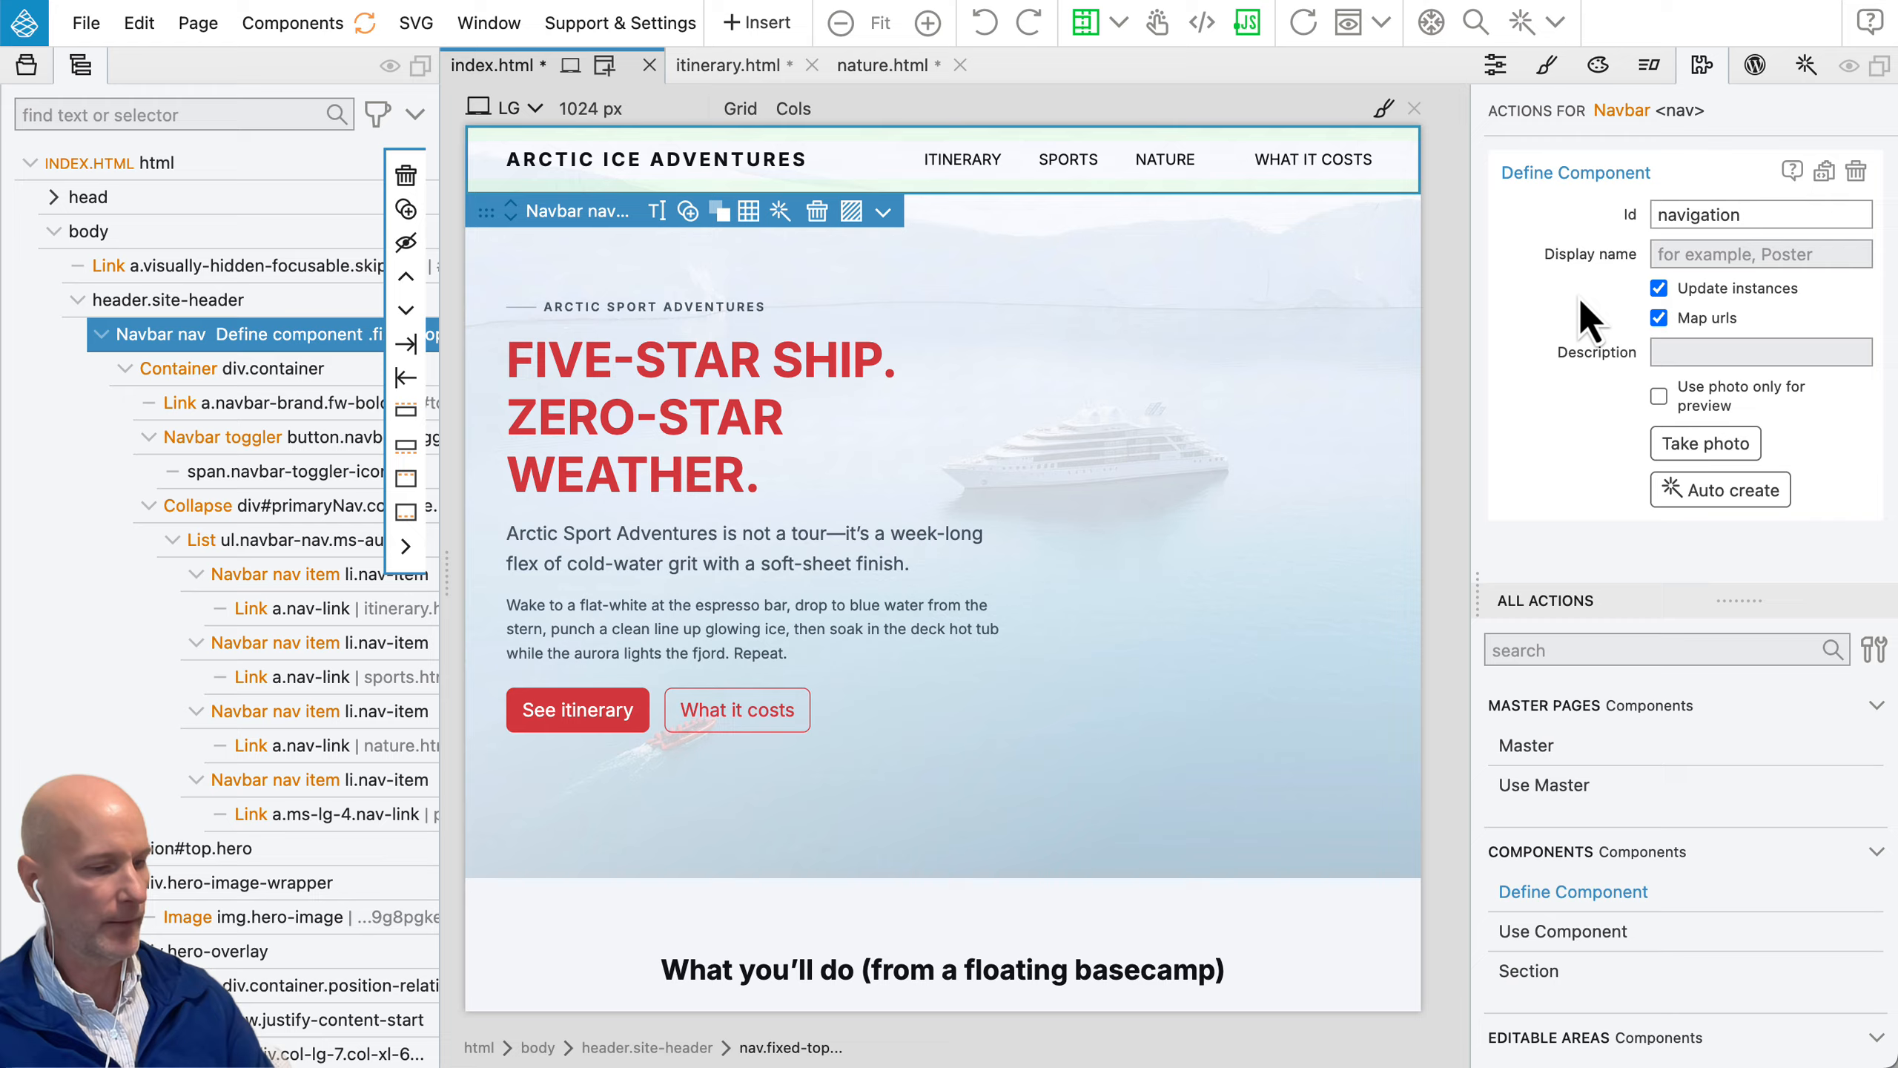
key(Tab)
text(Navigation)
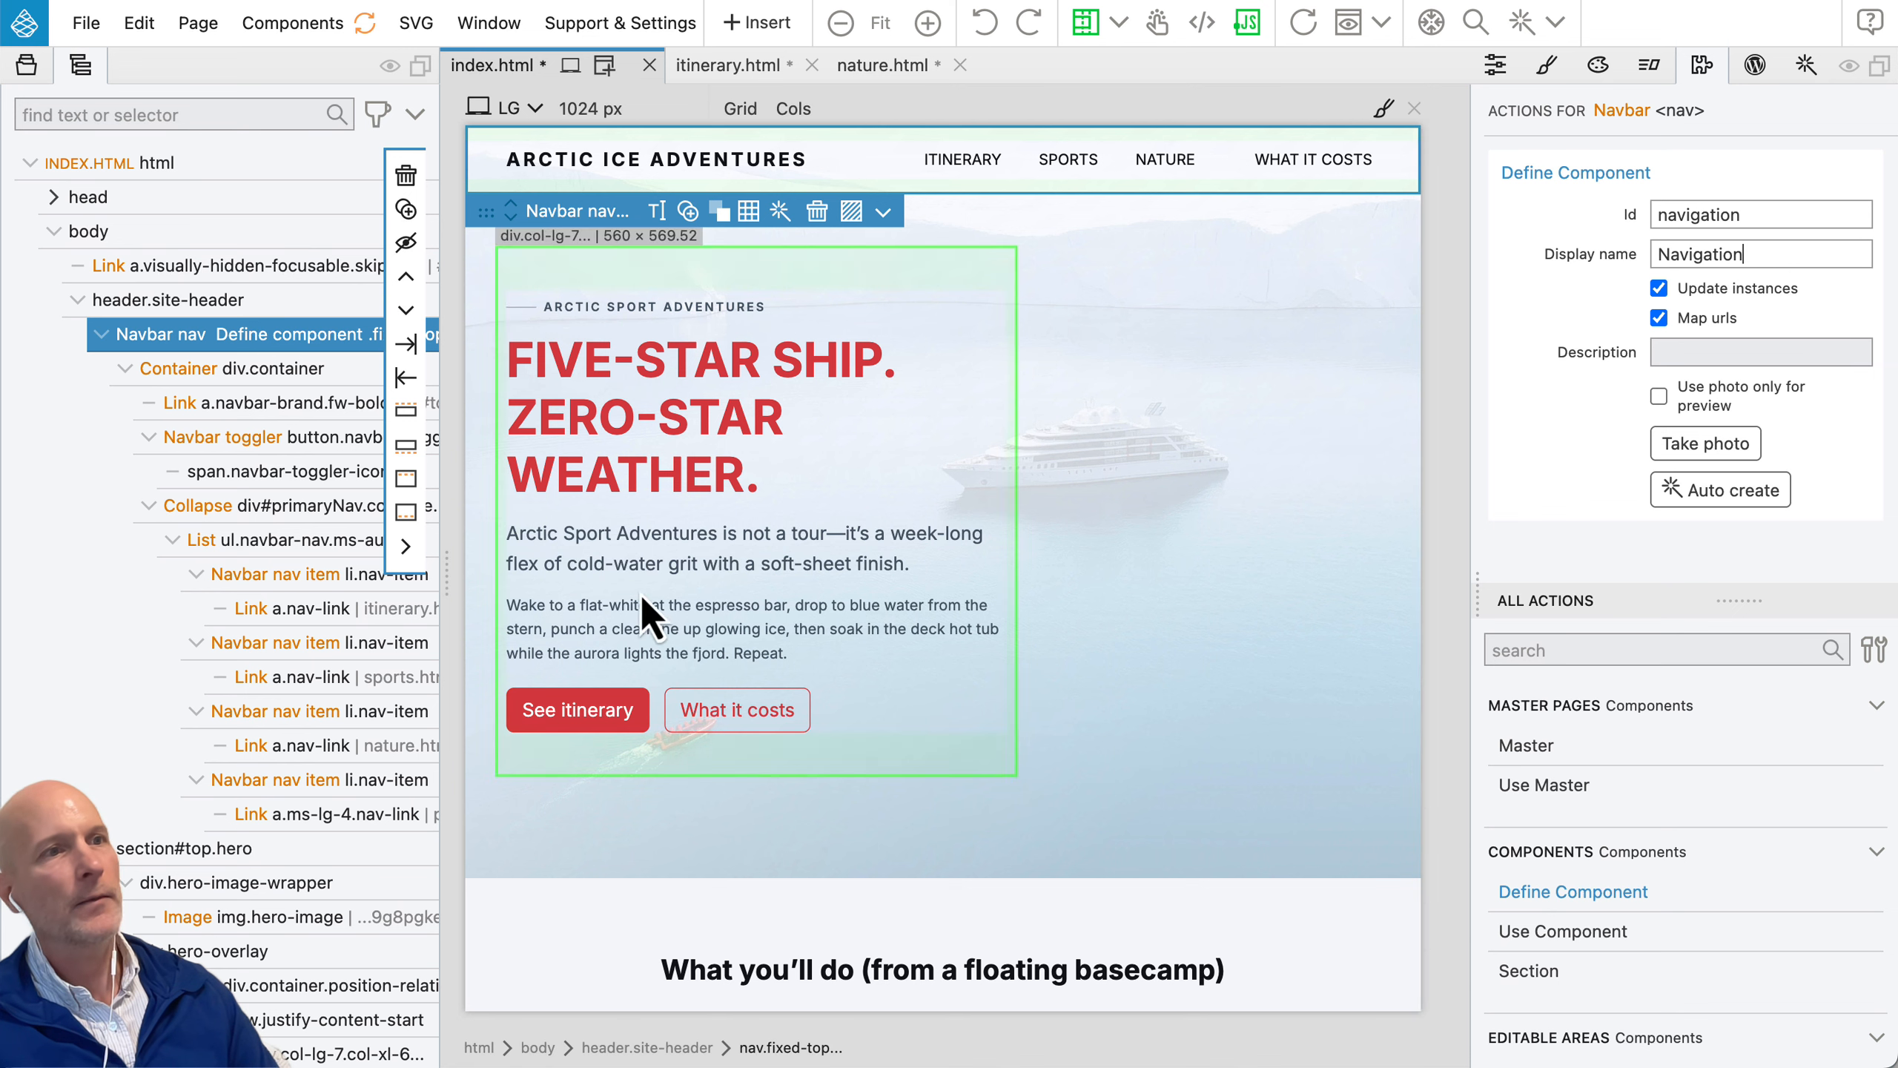
Step: Select the Itinerary, Sports, Nature and What It Costs links in the navbar and add a Define Editable Area action to them
click(317, 608)
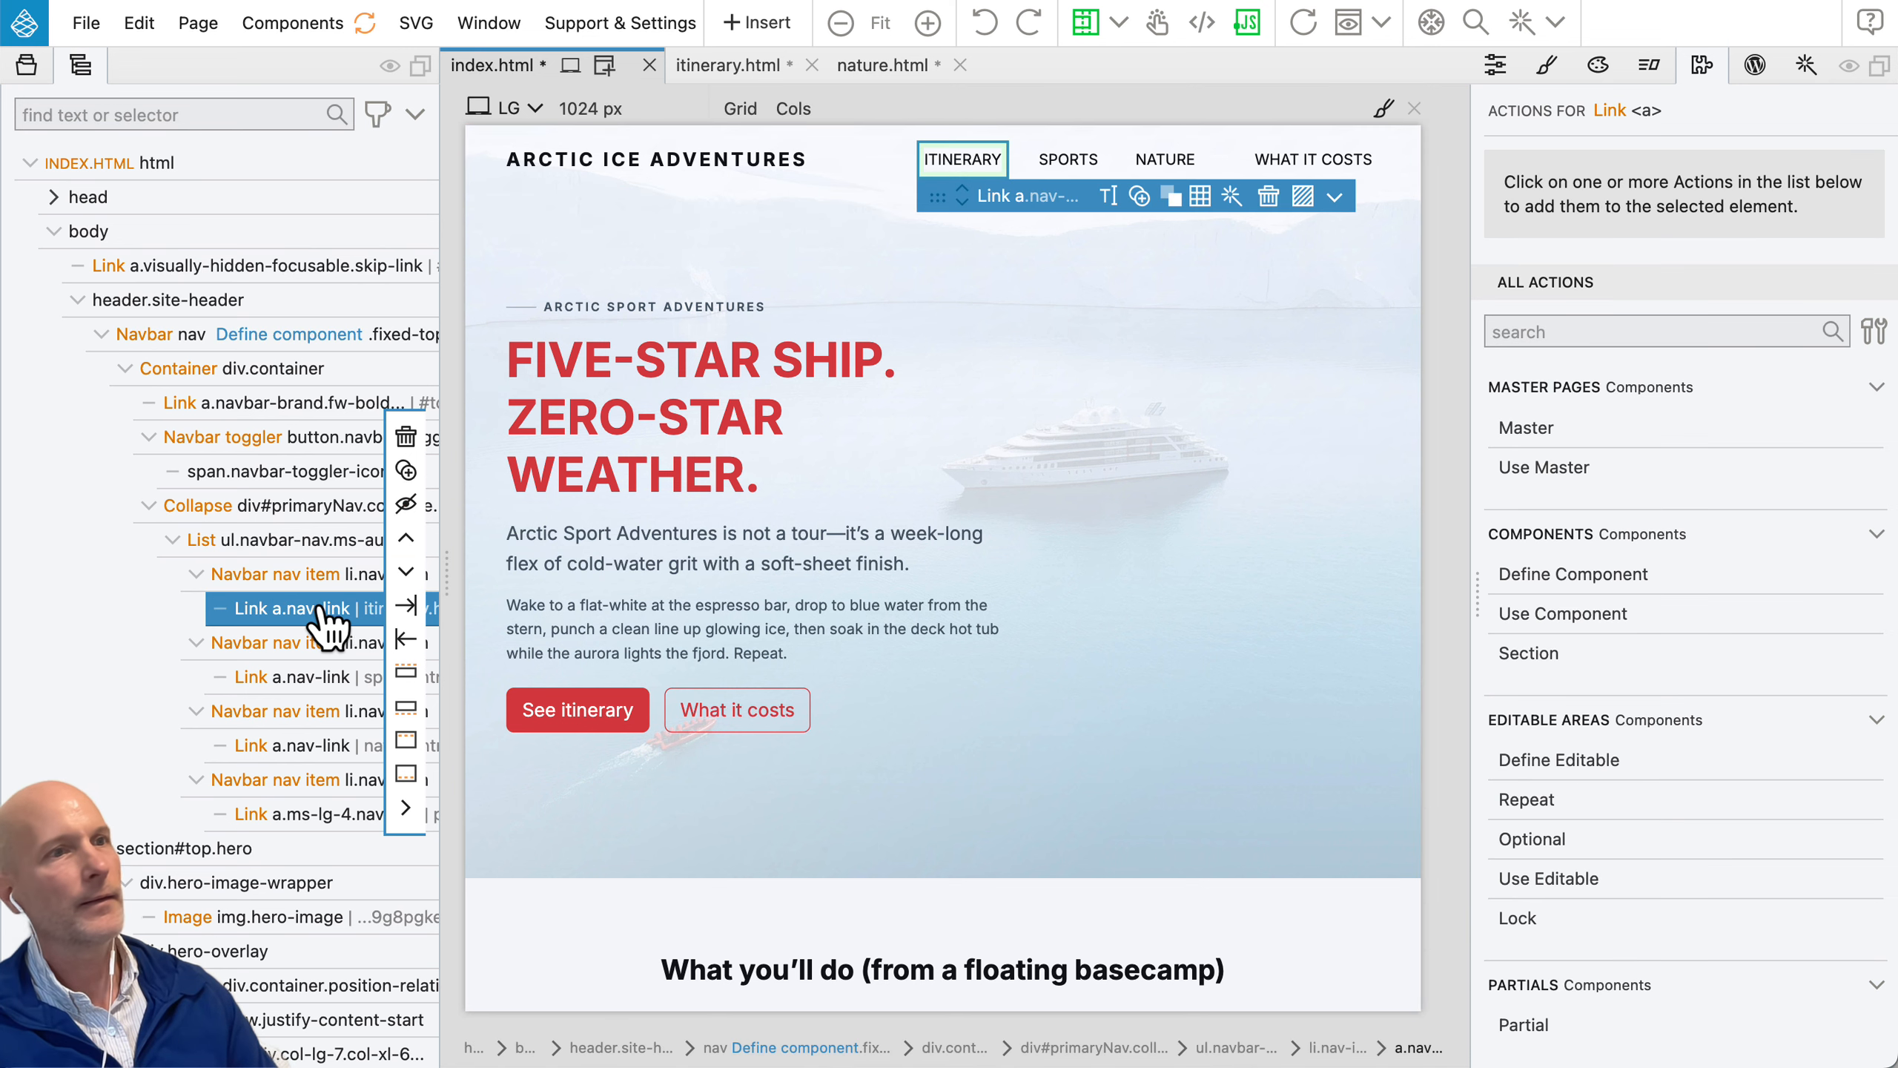
shift+click(293, 677)
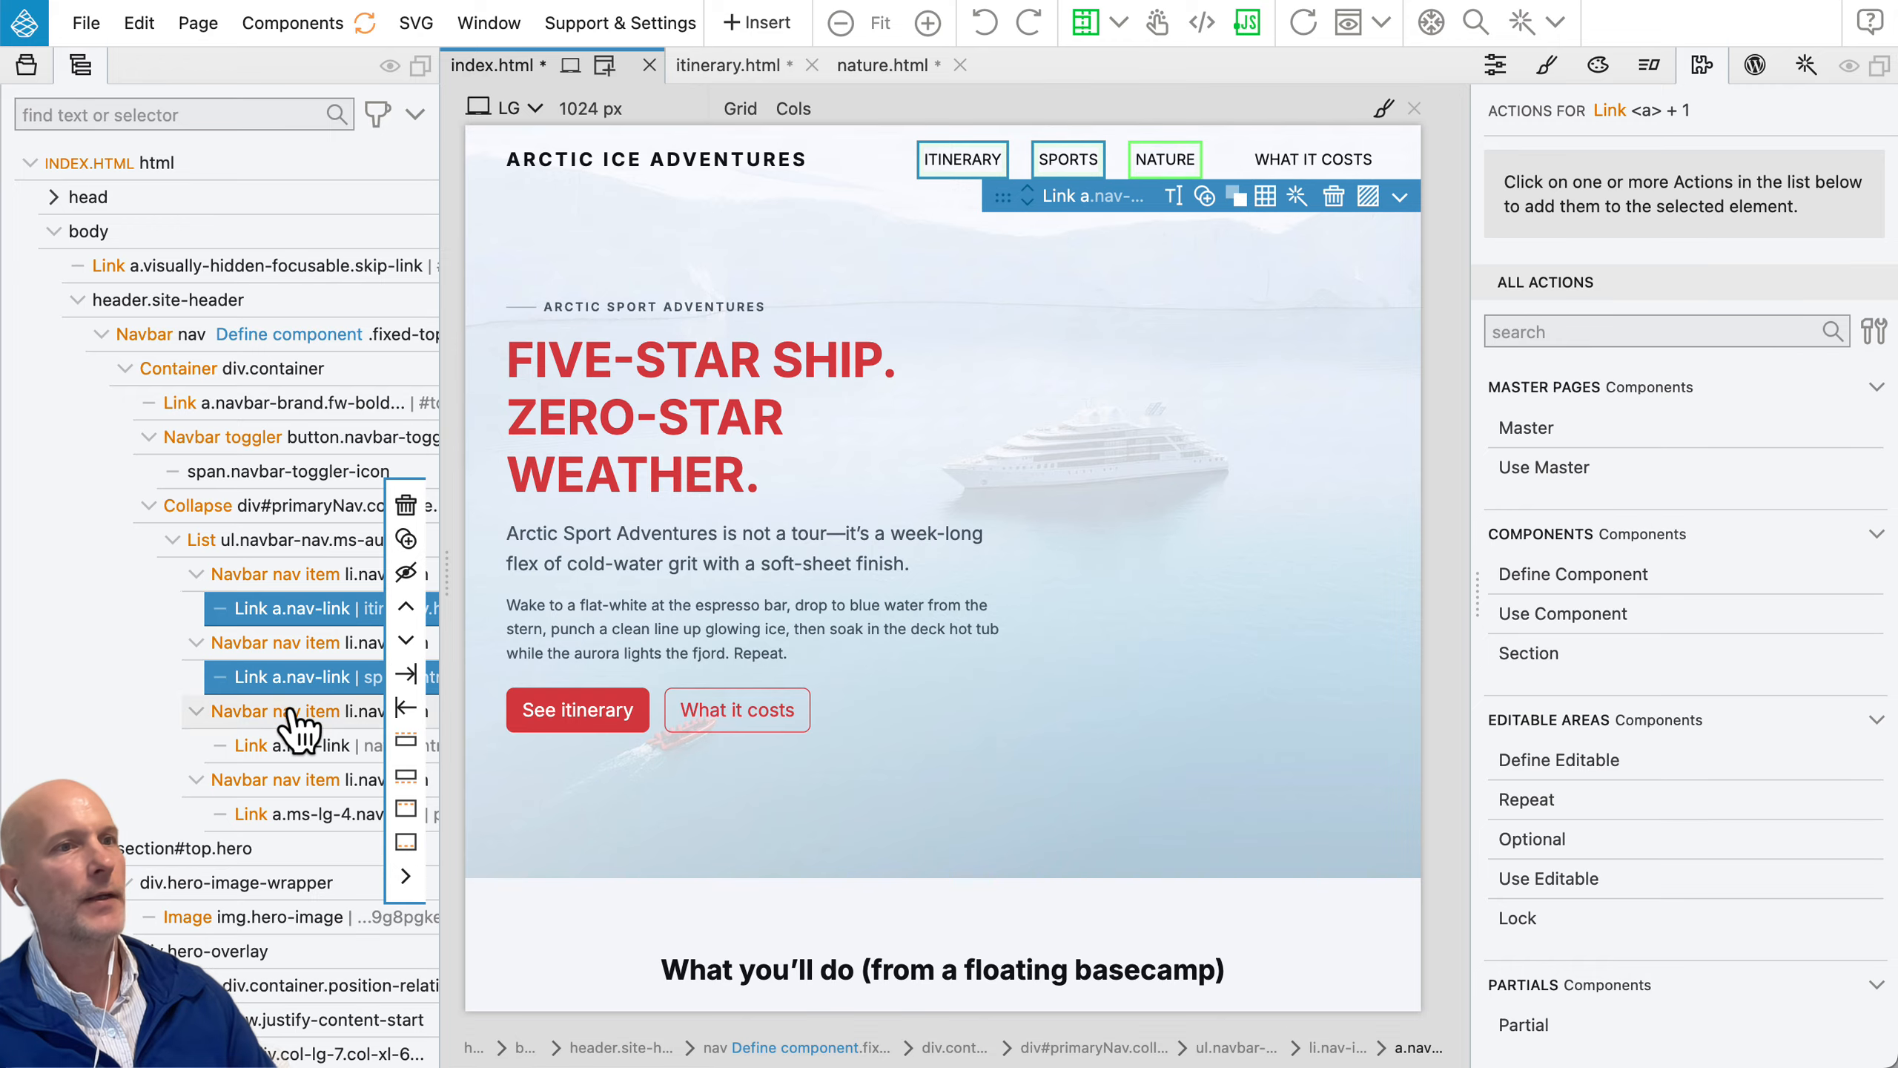
shift+click(284, 746)
shift+click(275, 815)
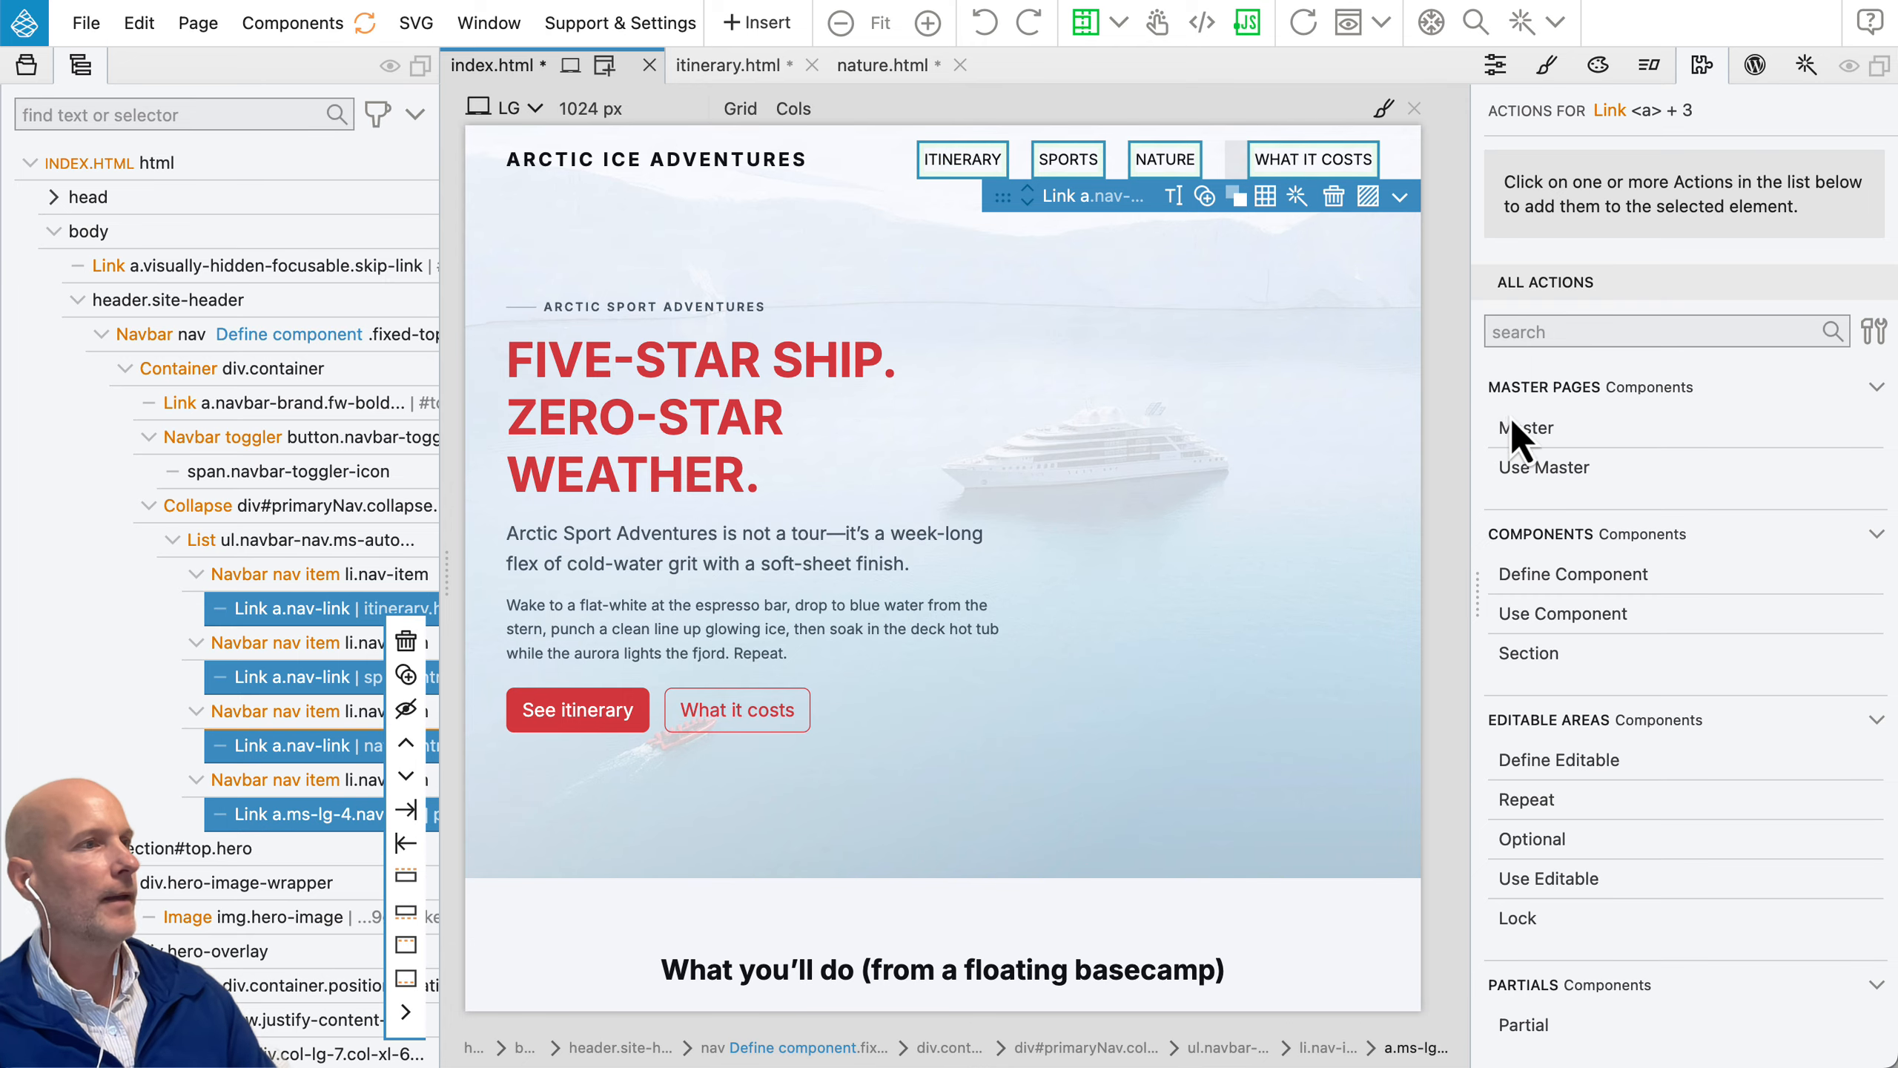
click(1542, 758)
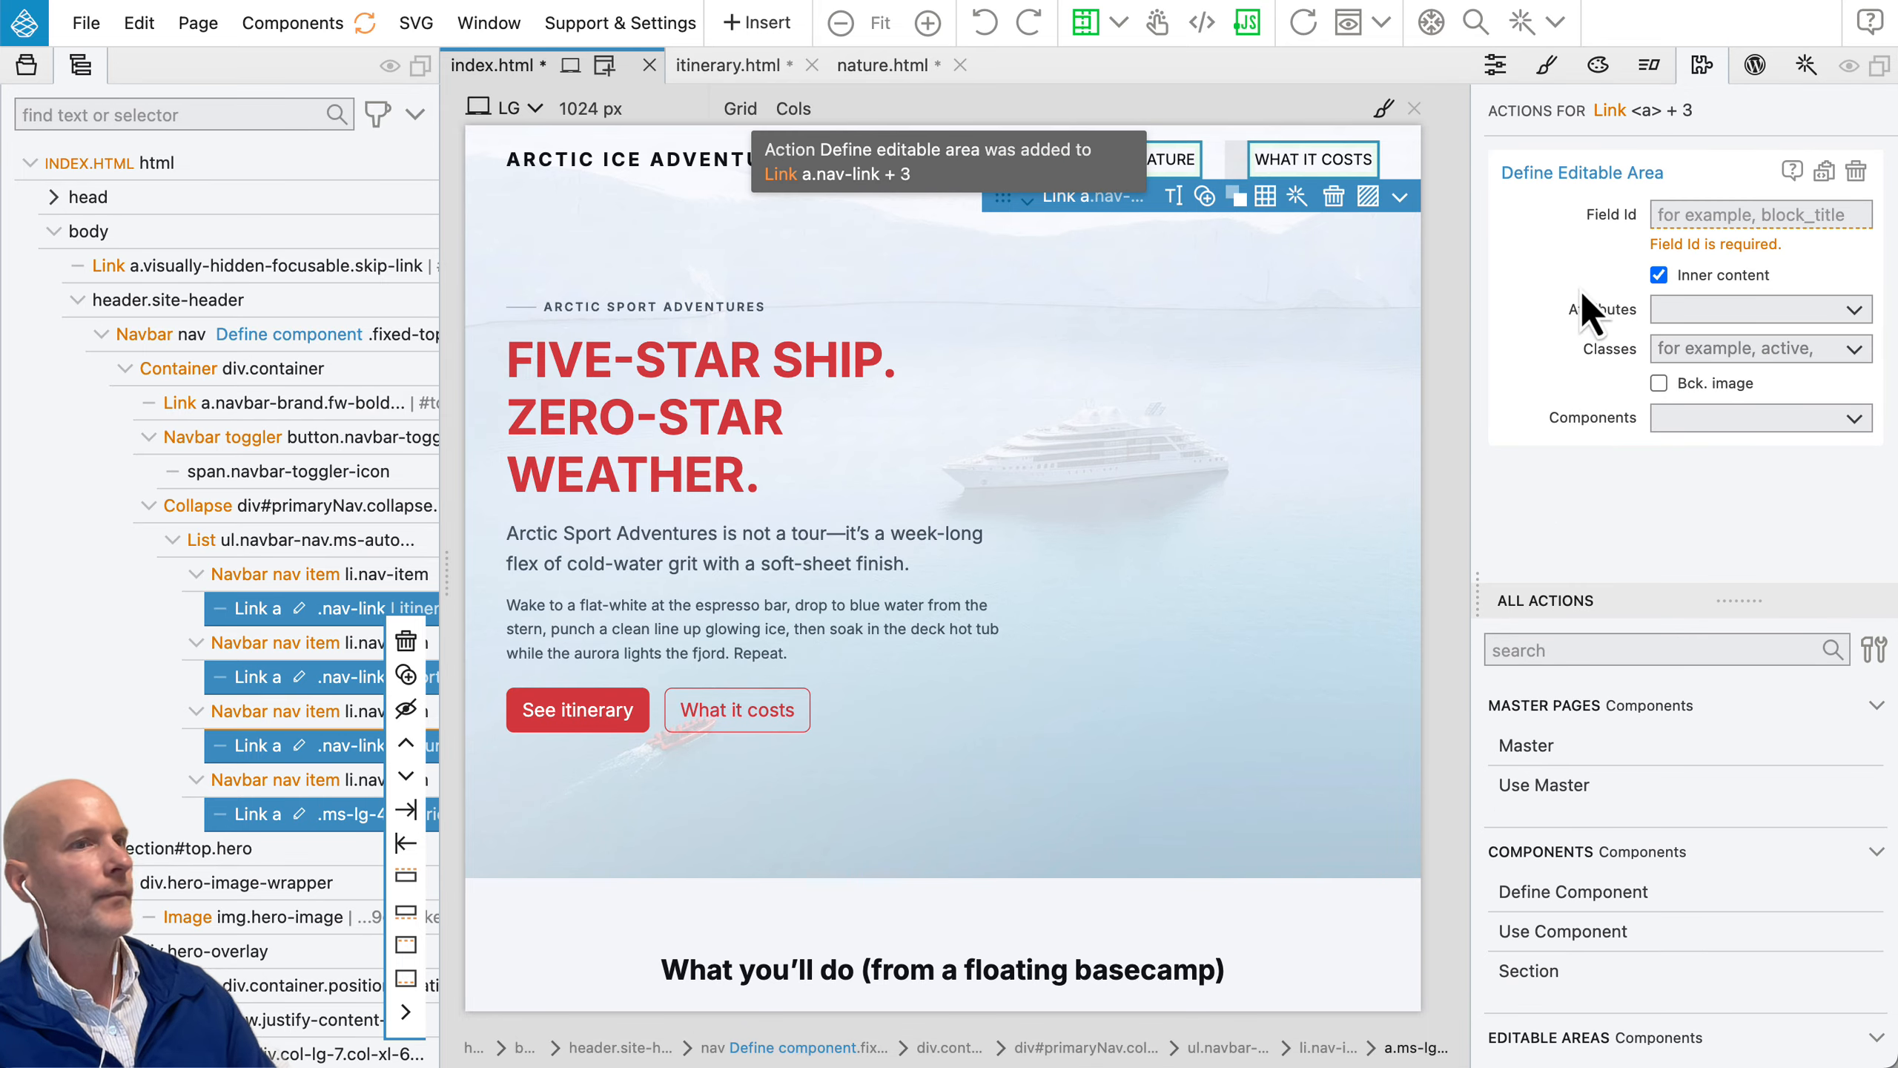
Step: Configure the selected links' editable area with field ID itinerary, inner content turned off and active as the editable class
text(itinerary)
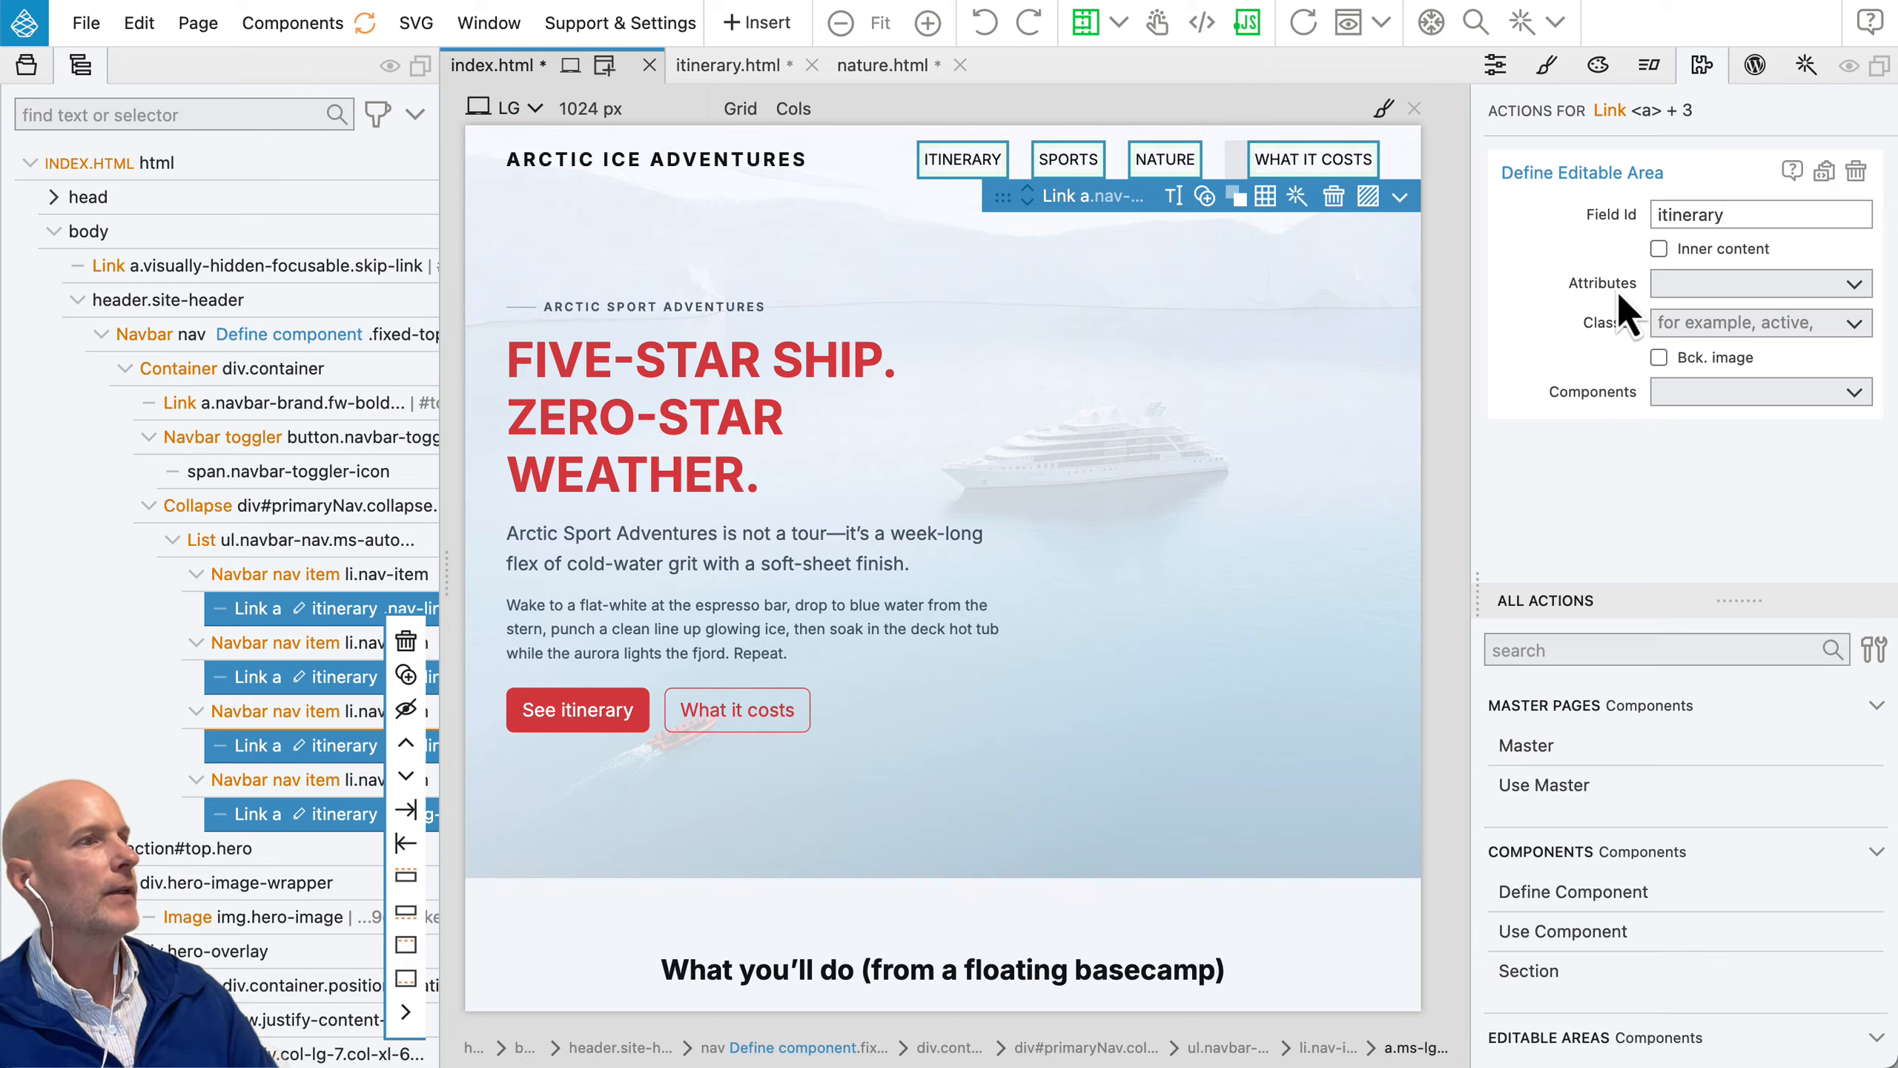
click(1679, 323)
text(a)
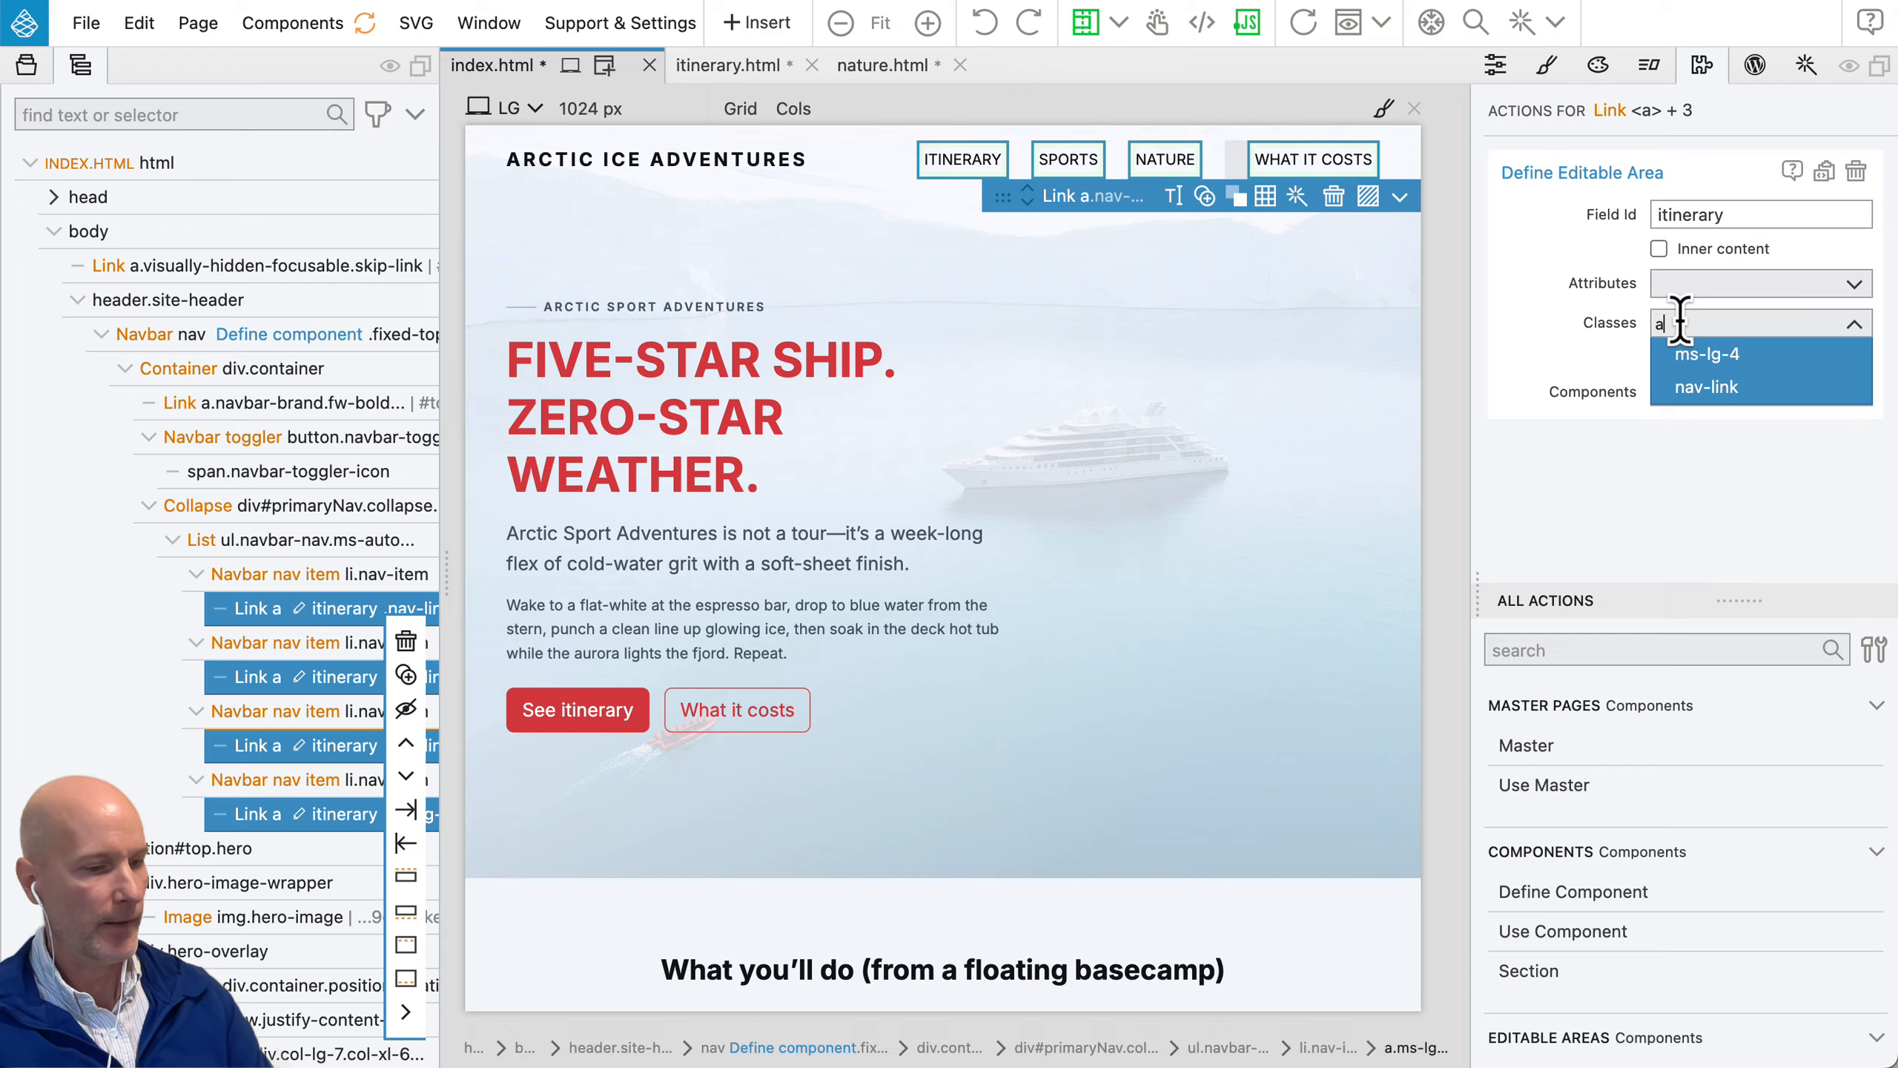
text(ctive)
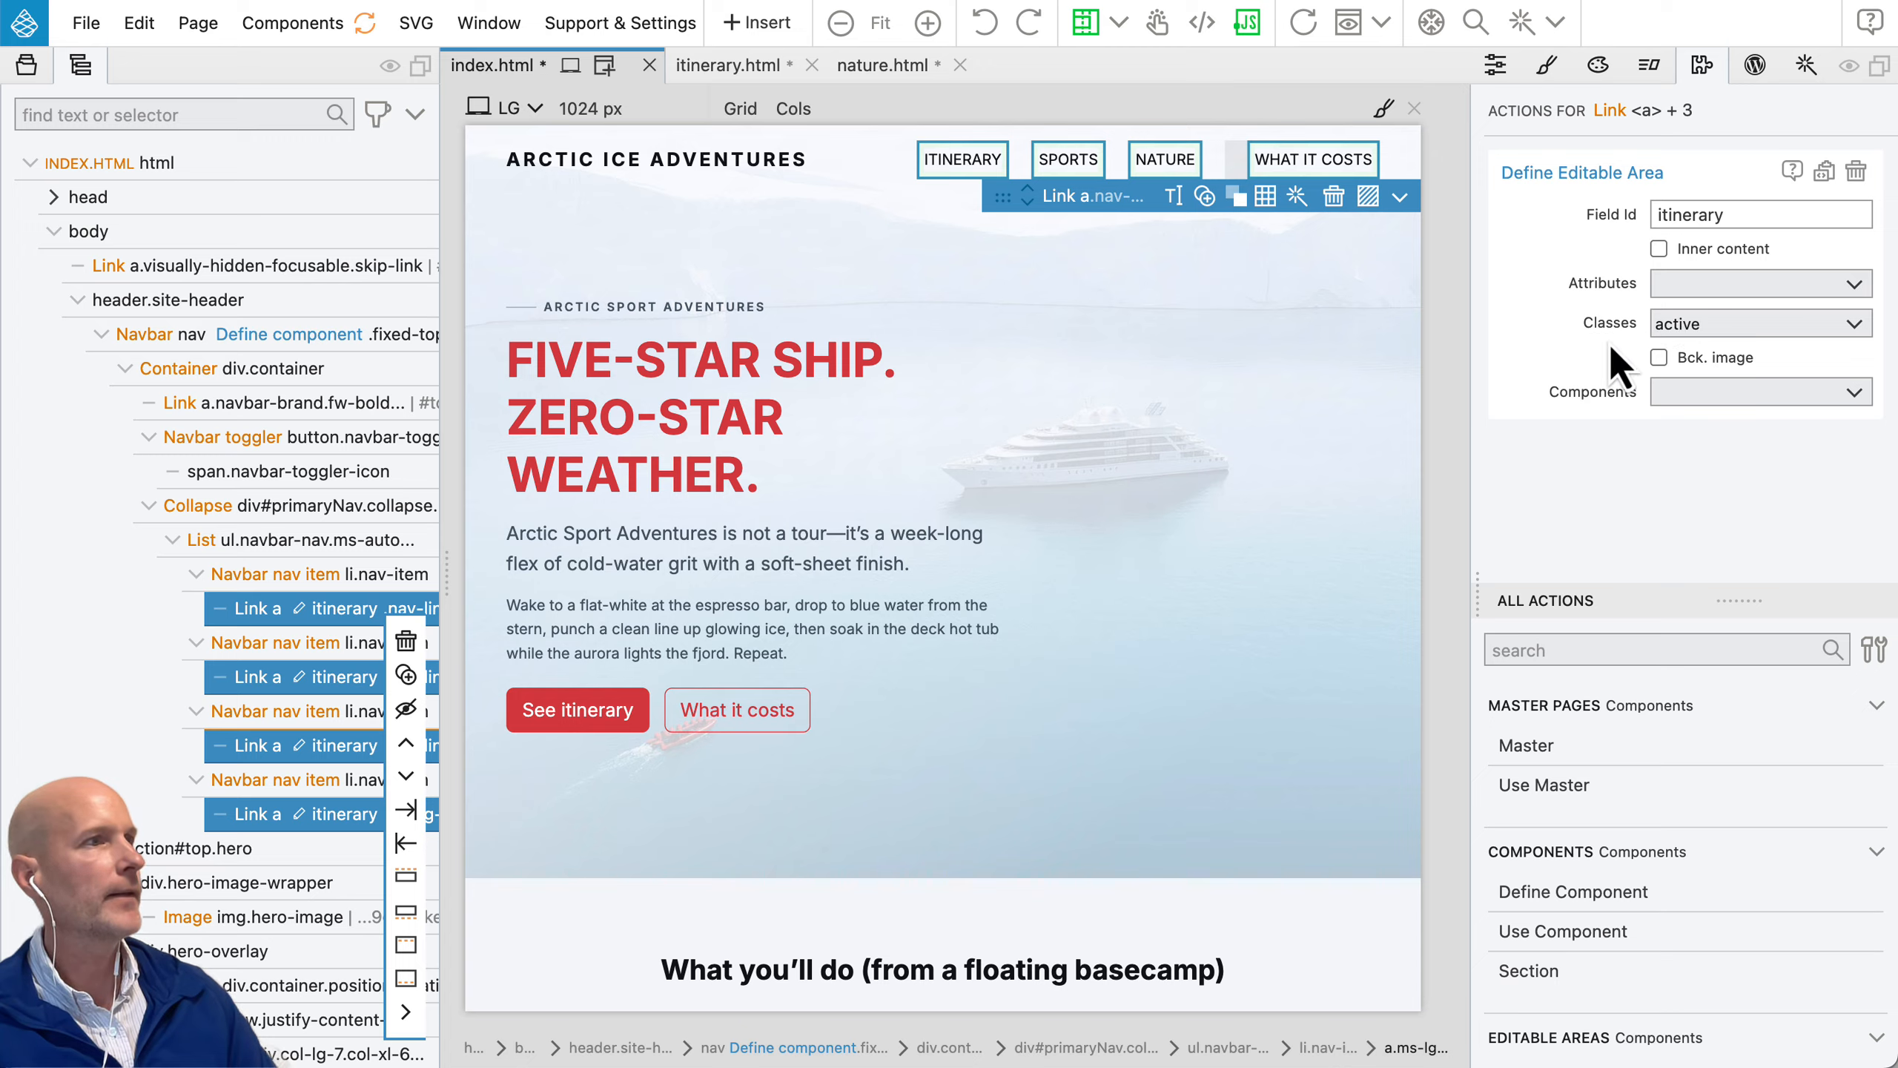
key(Return)
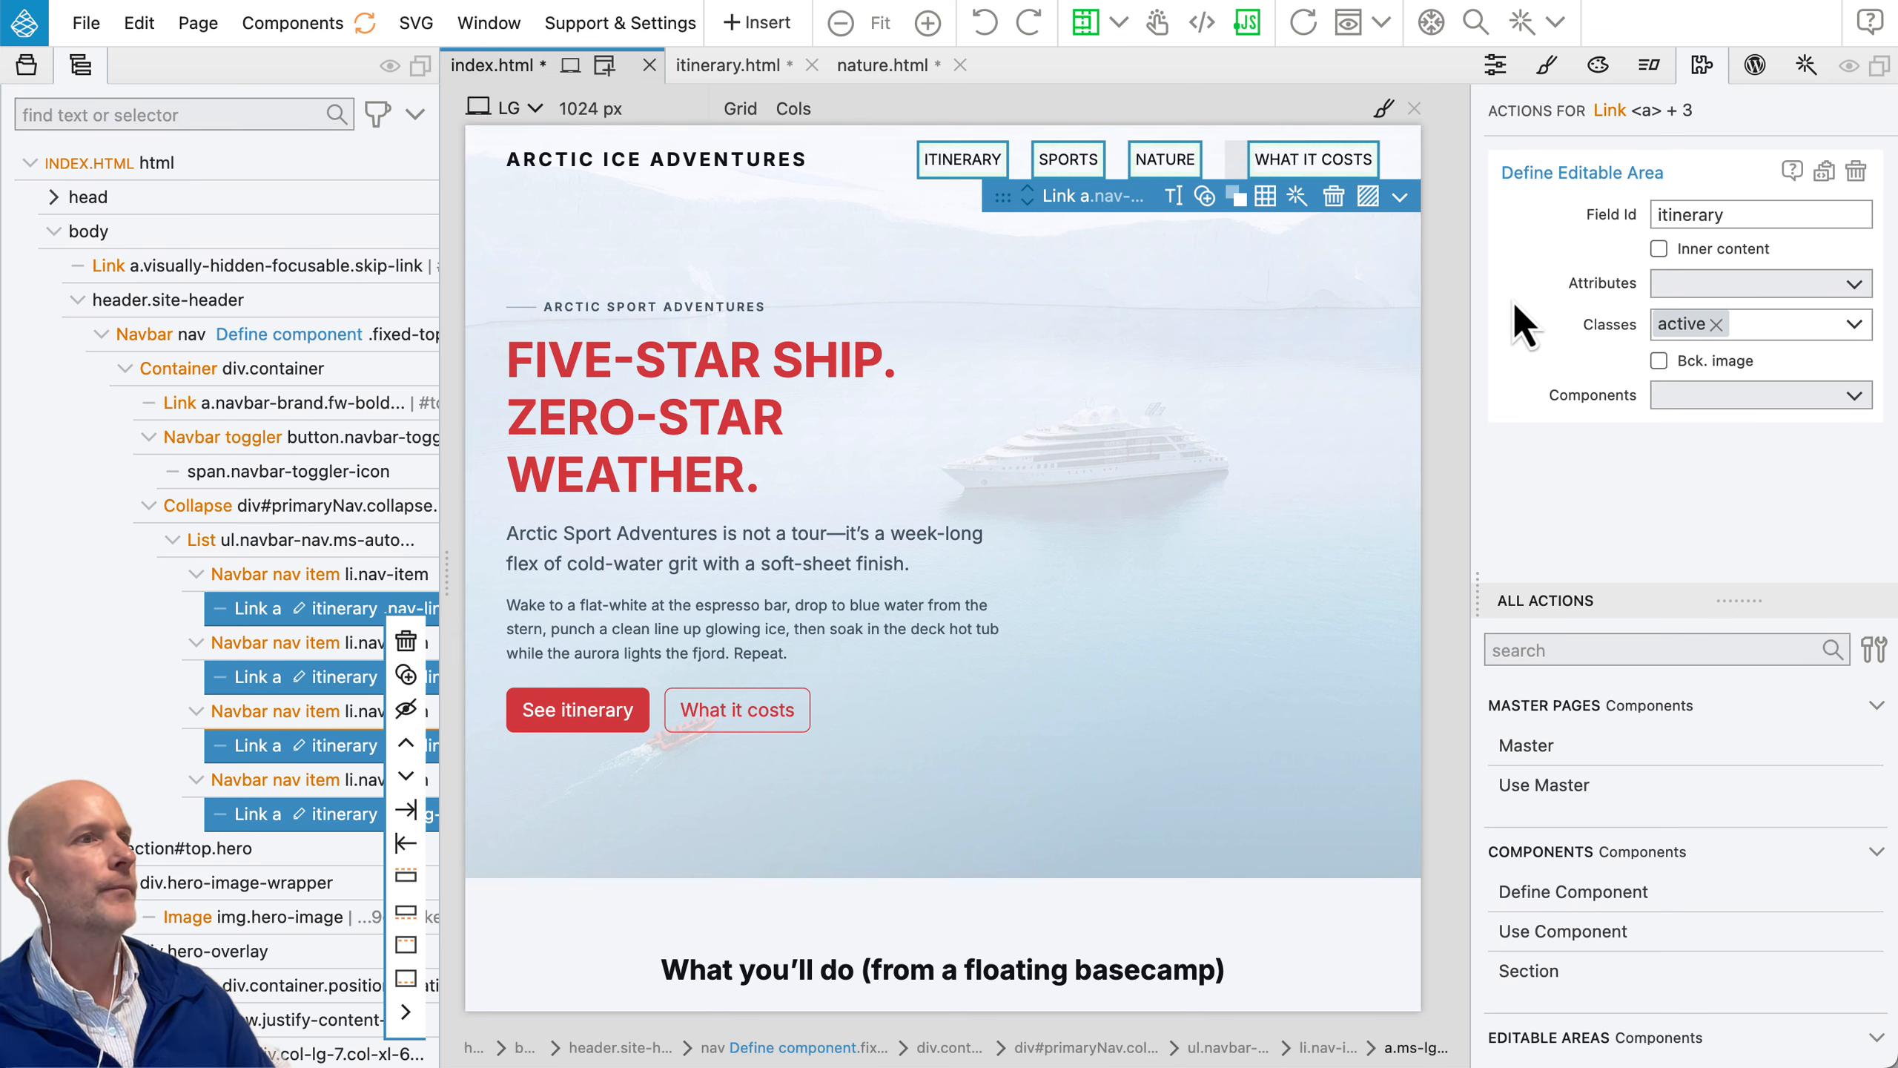
Step: Set the editable-area field IDs of the Sports, Nature and What It Costs links to sports, nature and price
click(258, 677)
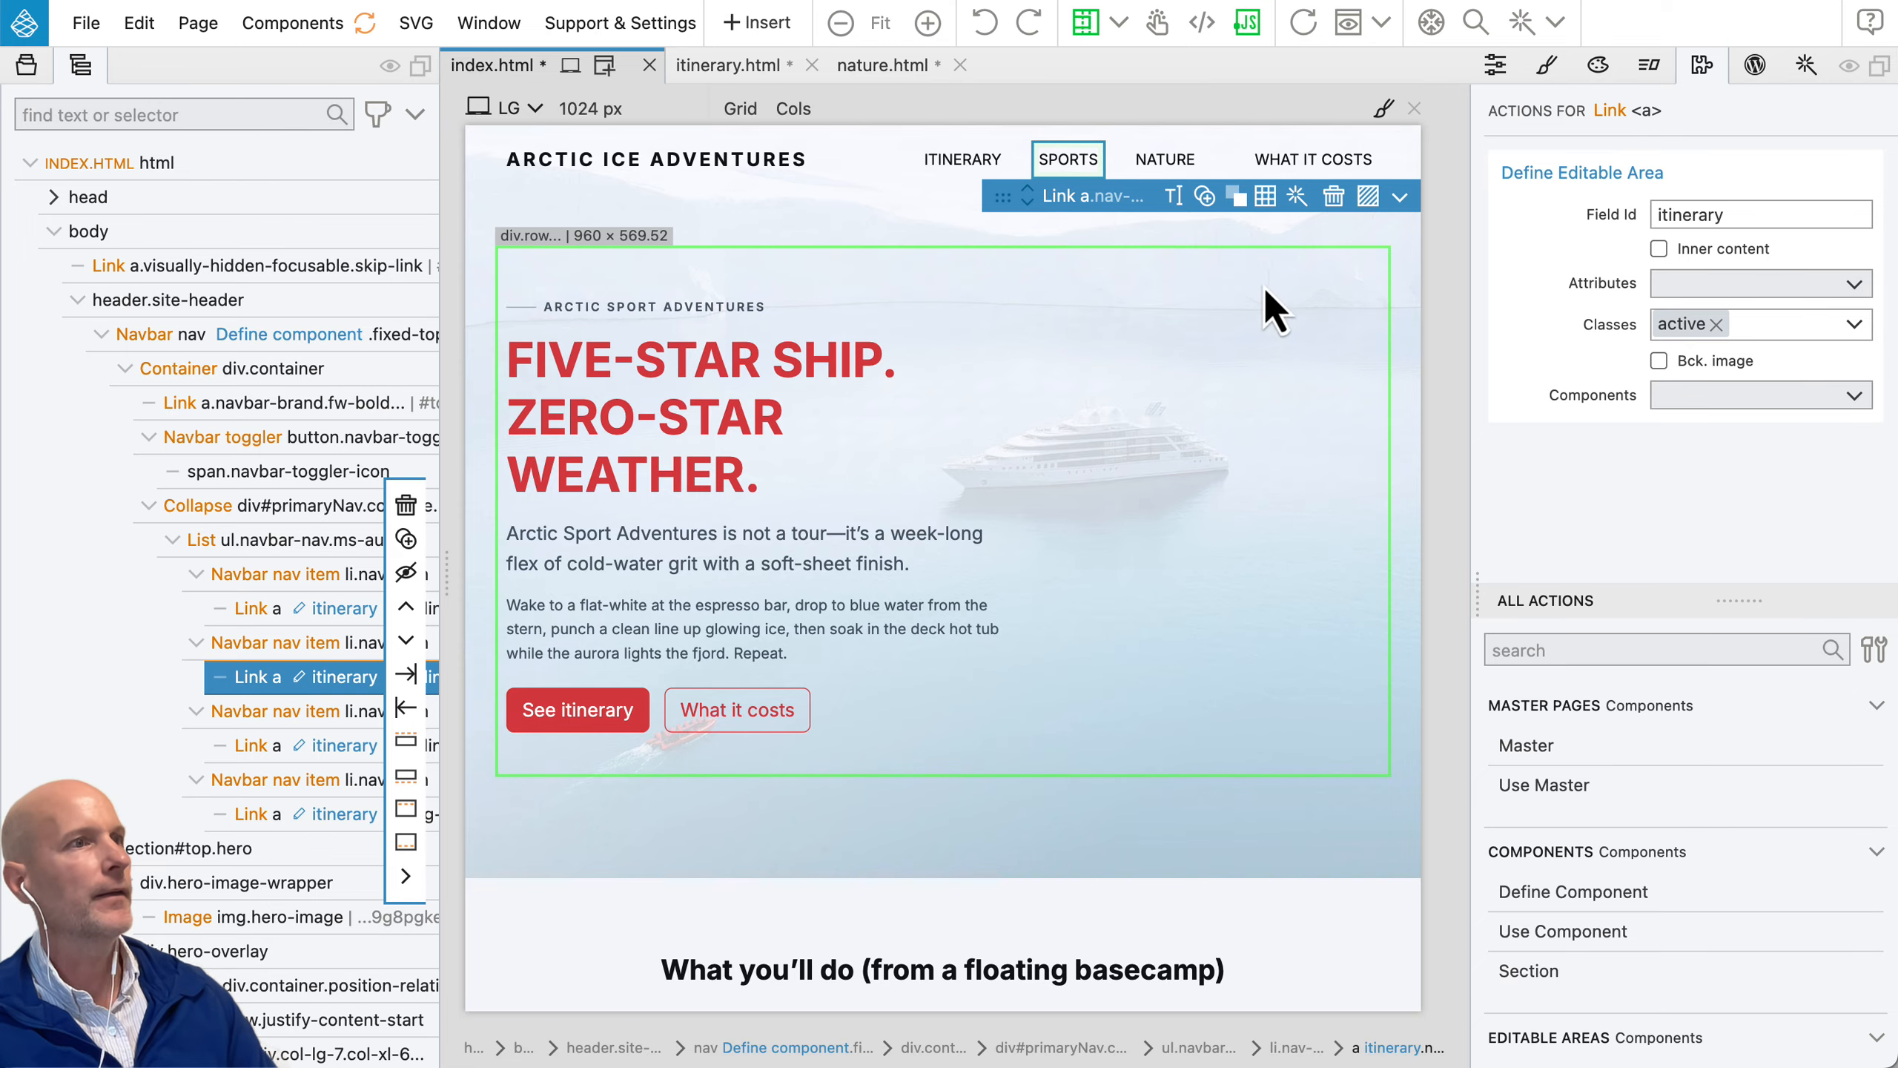
click(1684, 213)
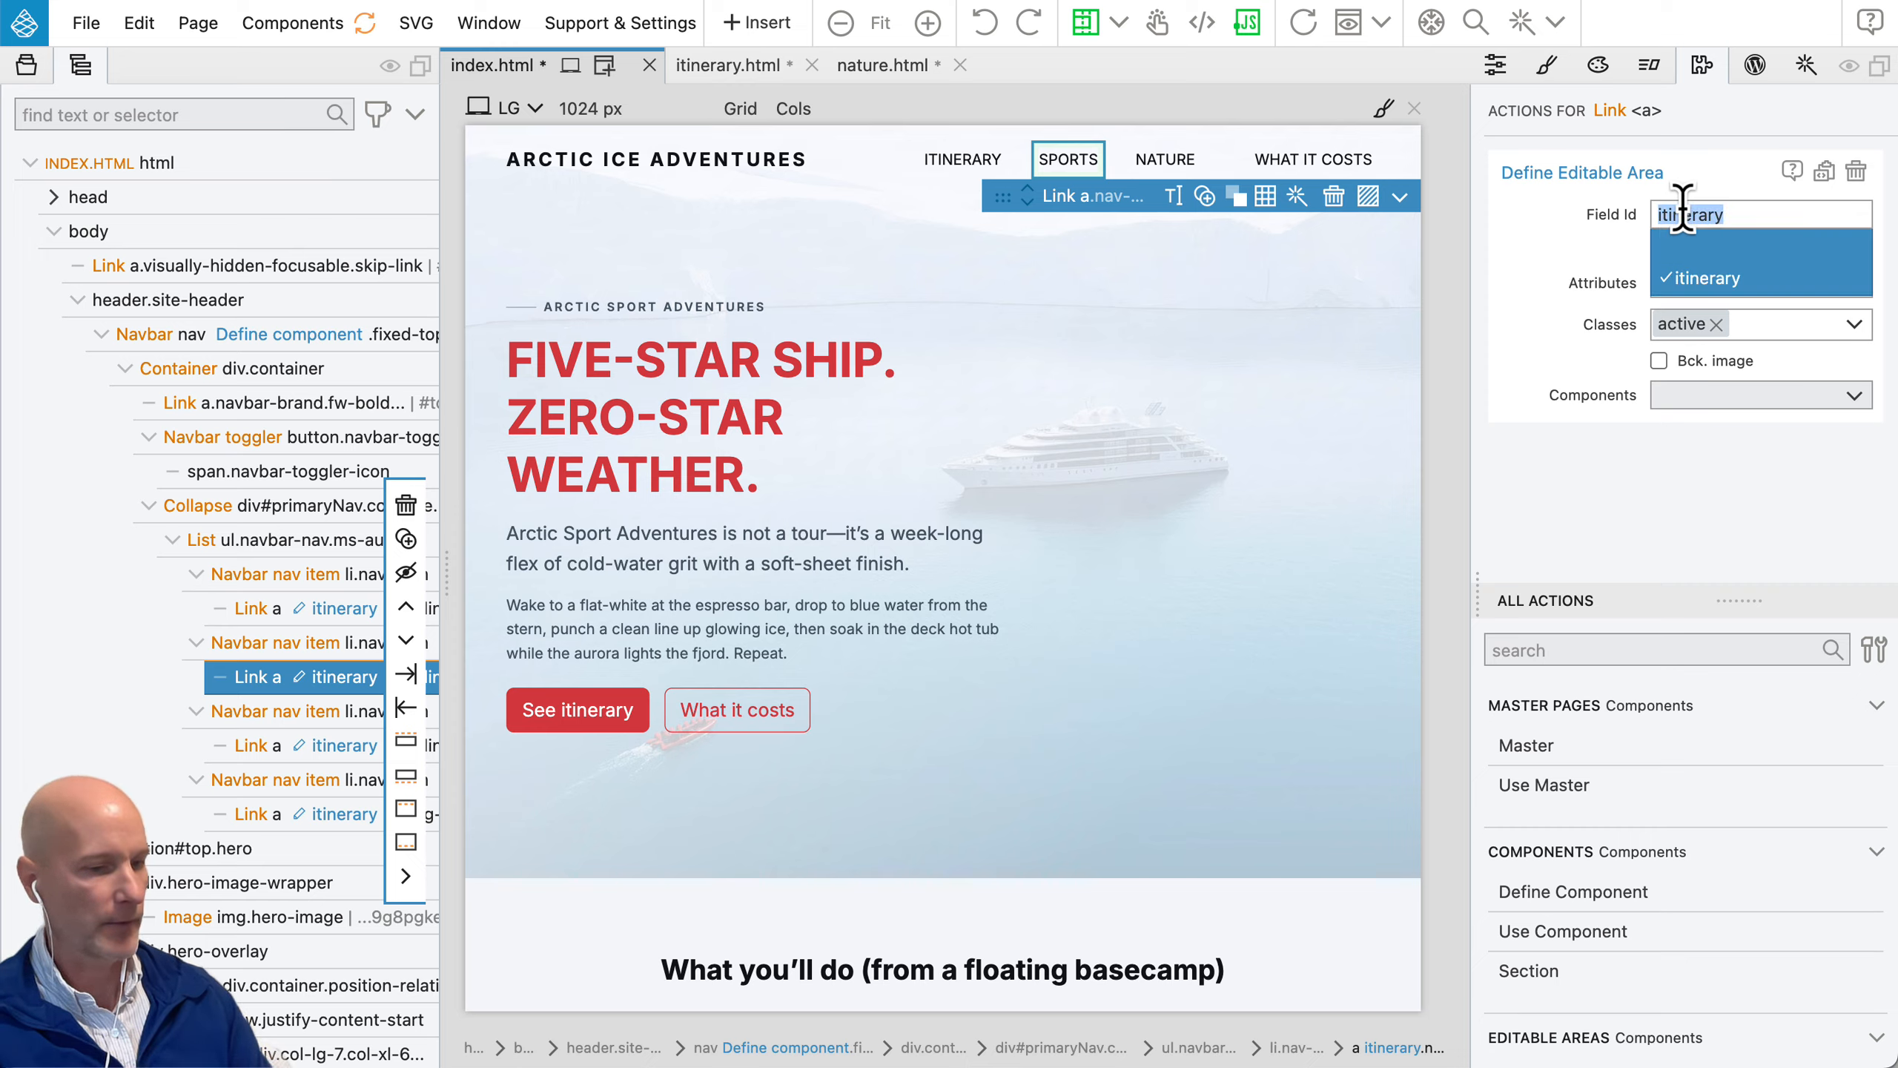
text(sports)
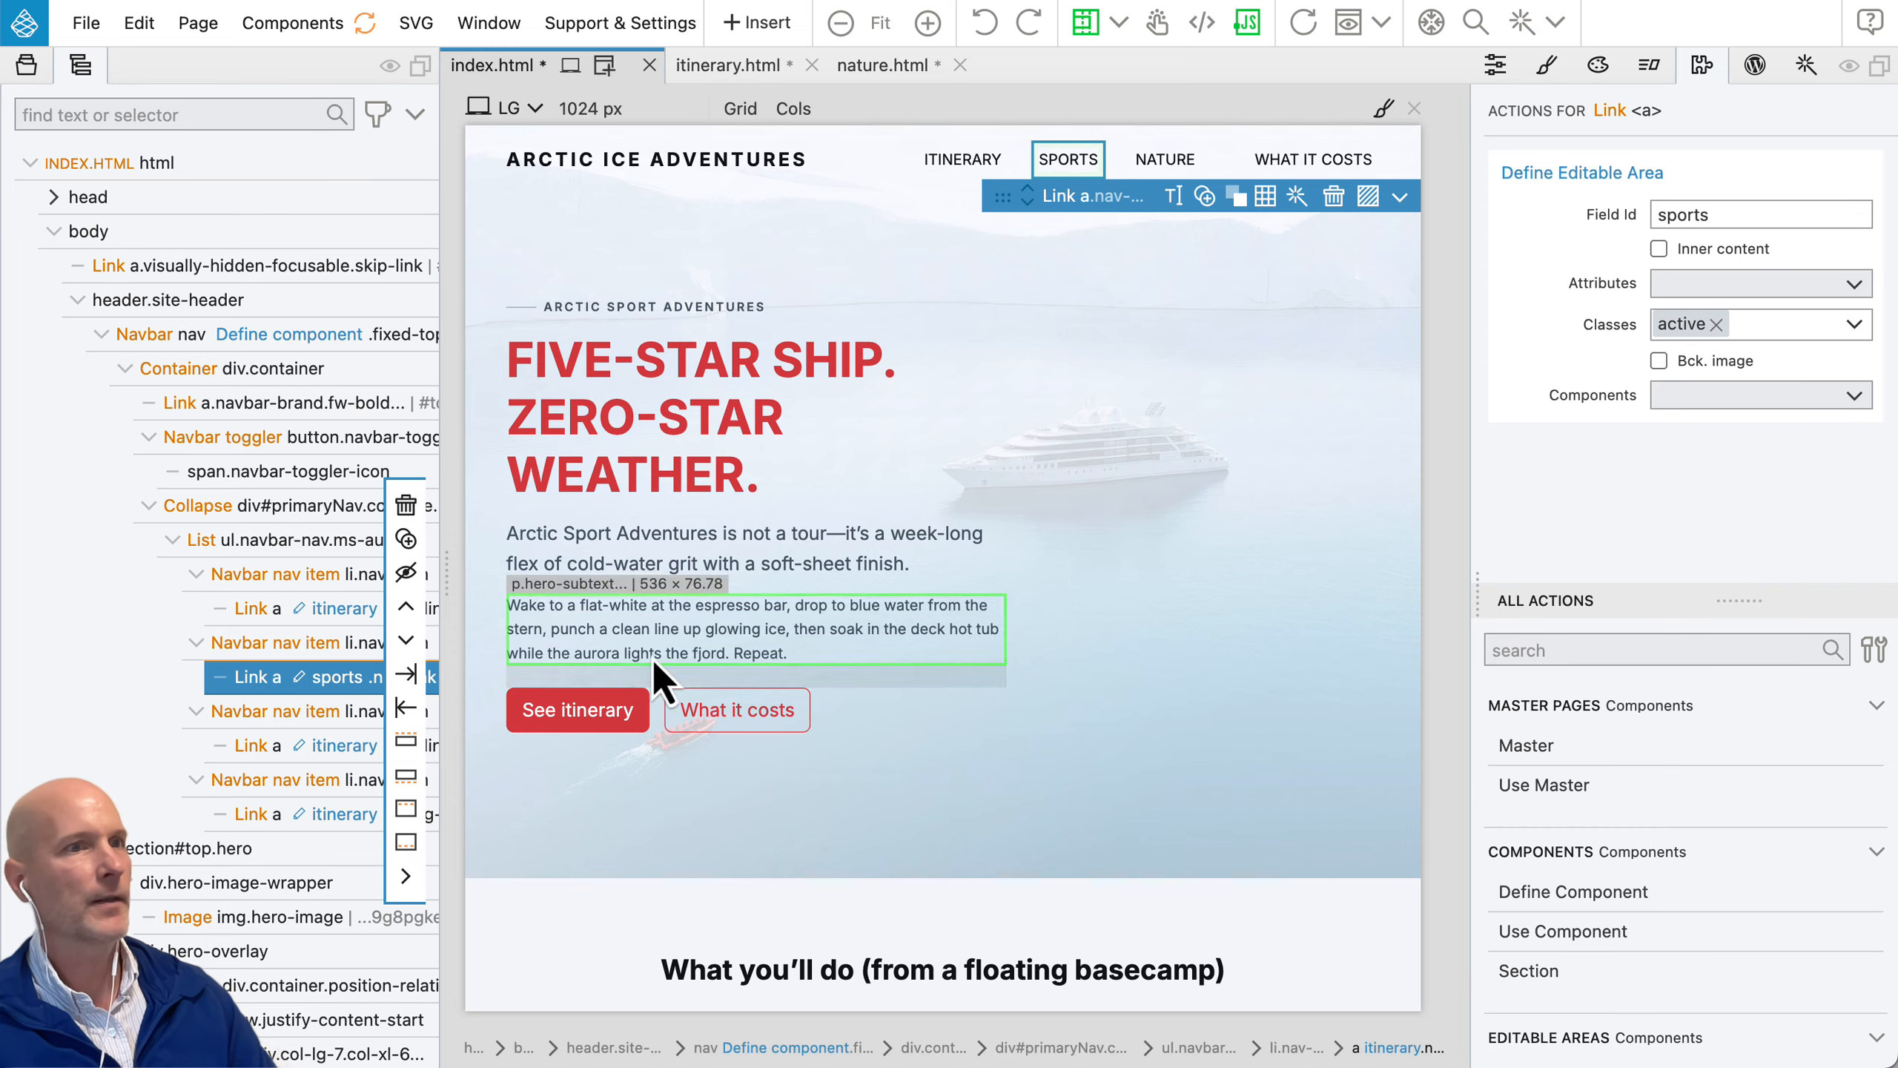
click(373, 745)
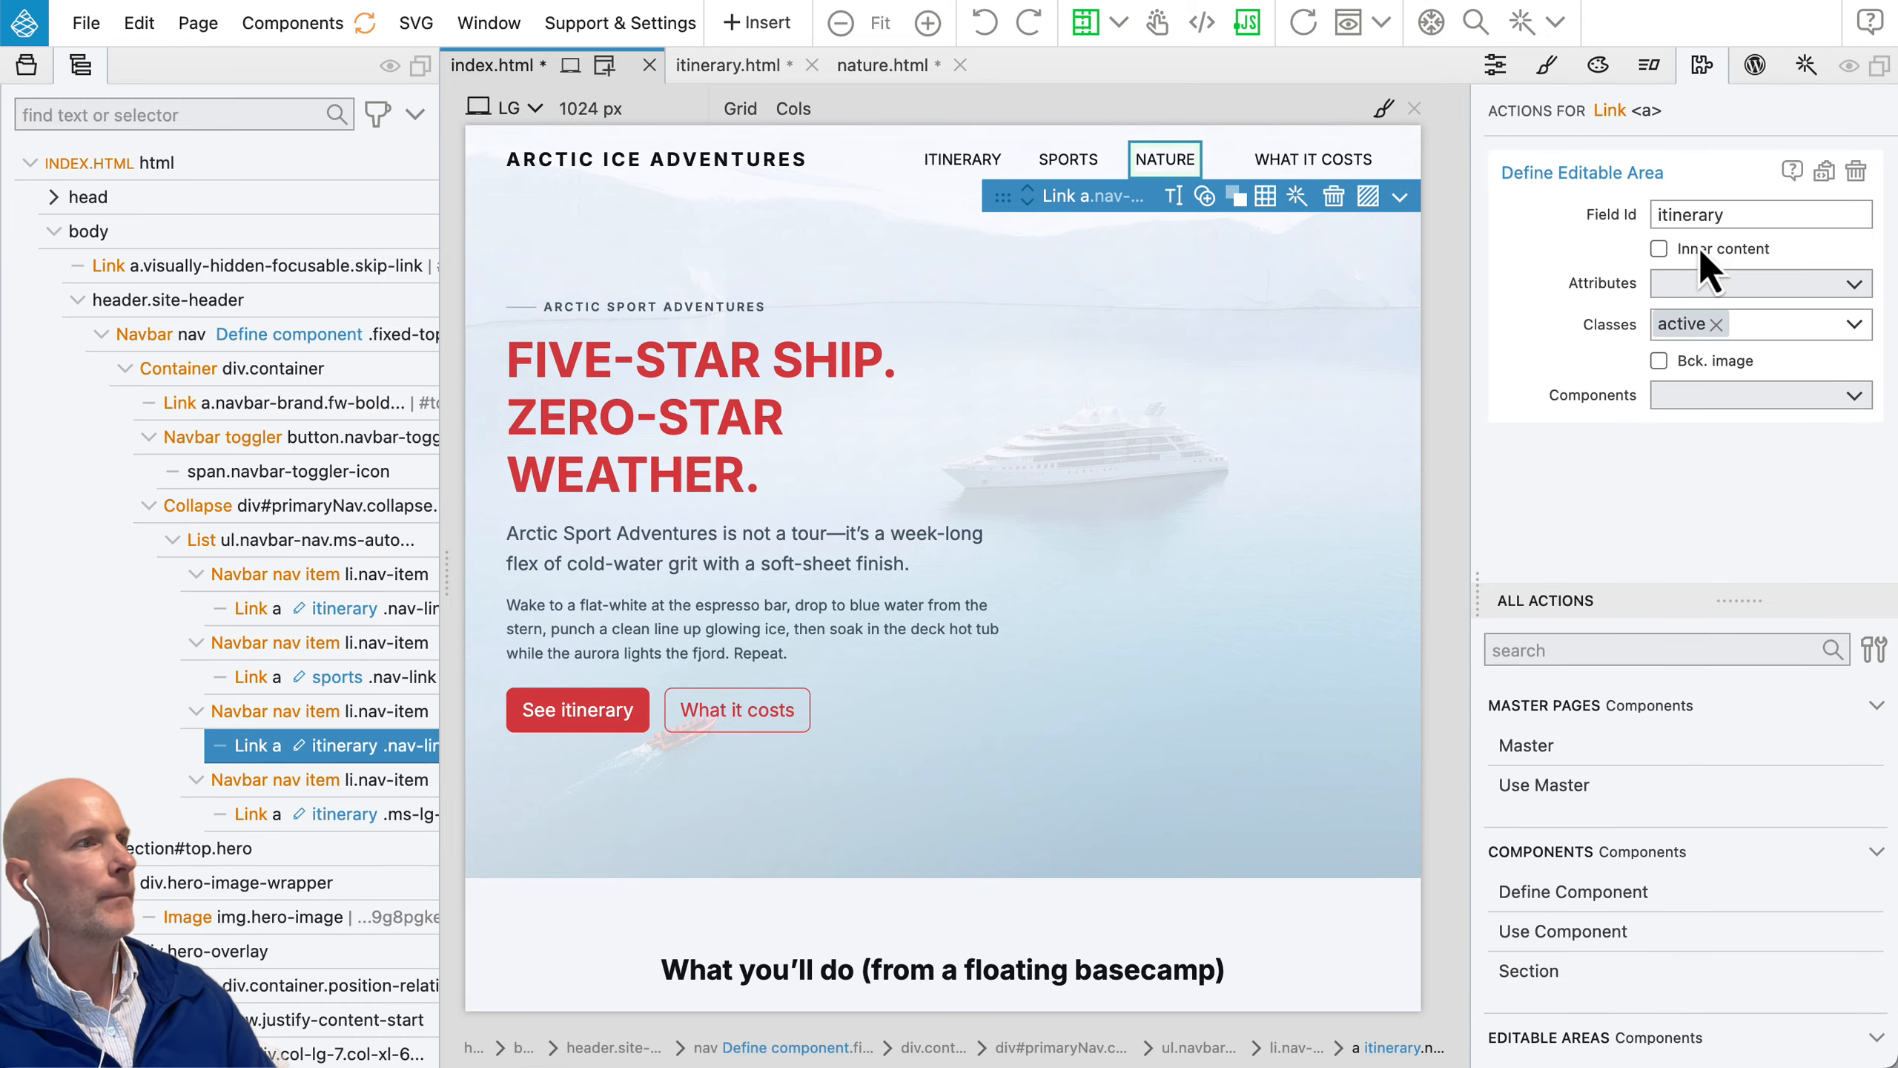
click(1678, 214)
text(nature)
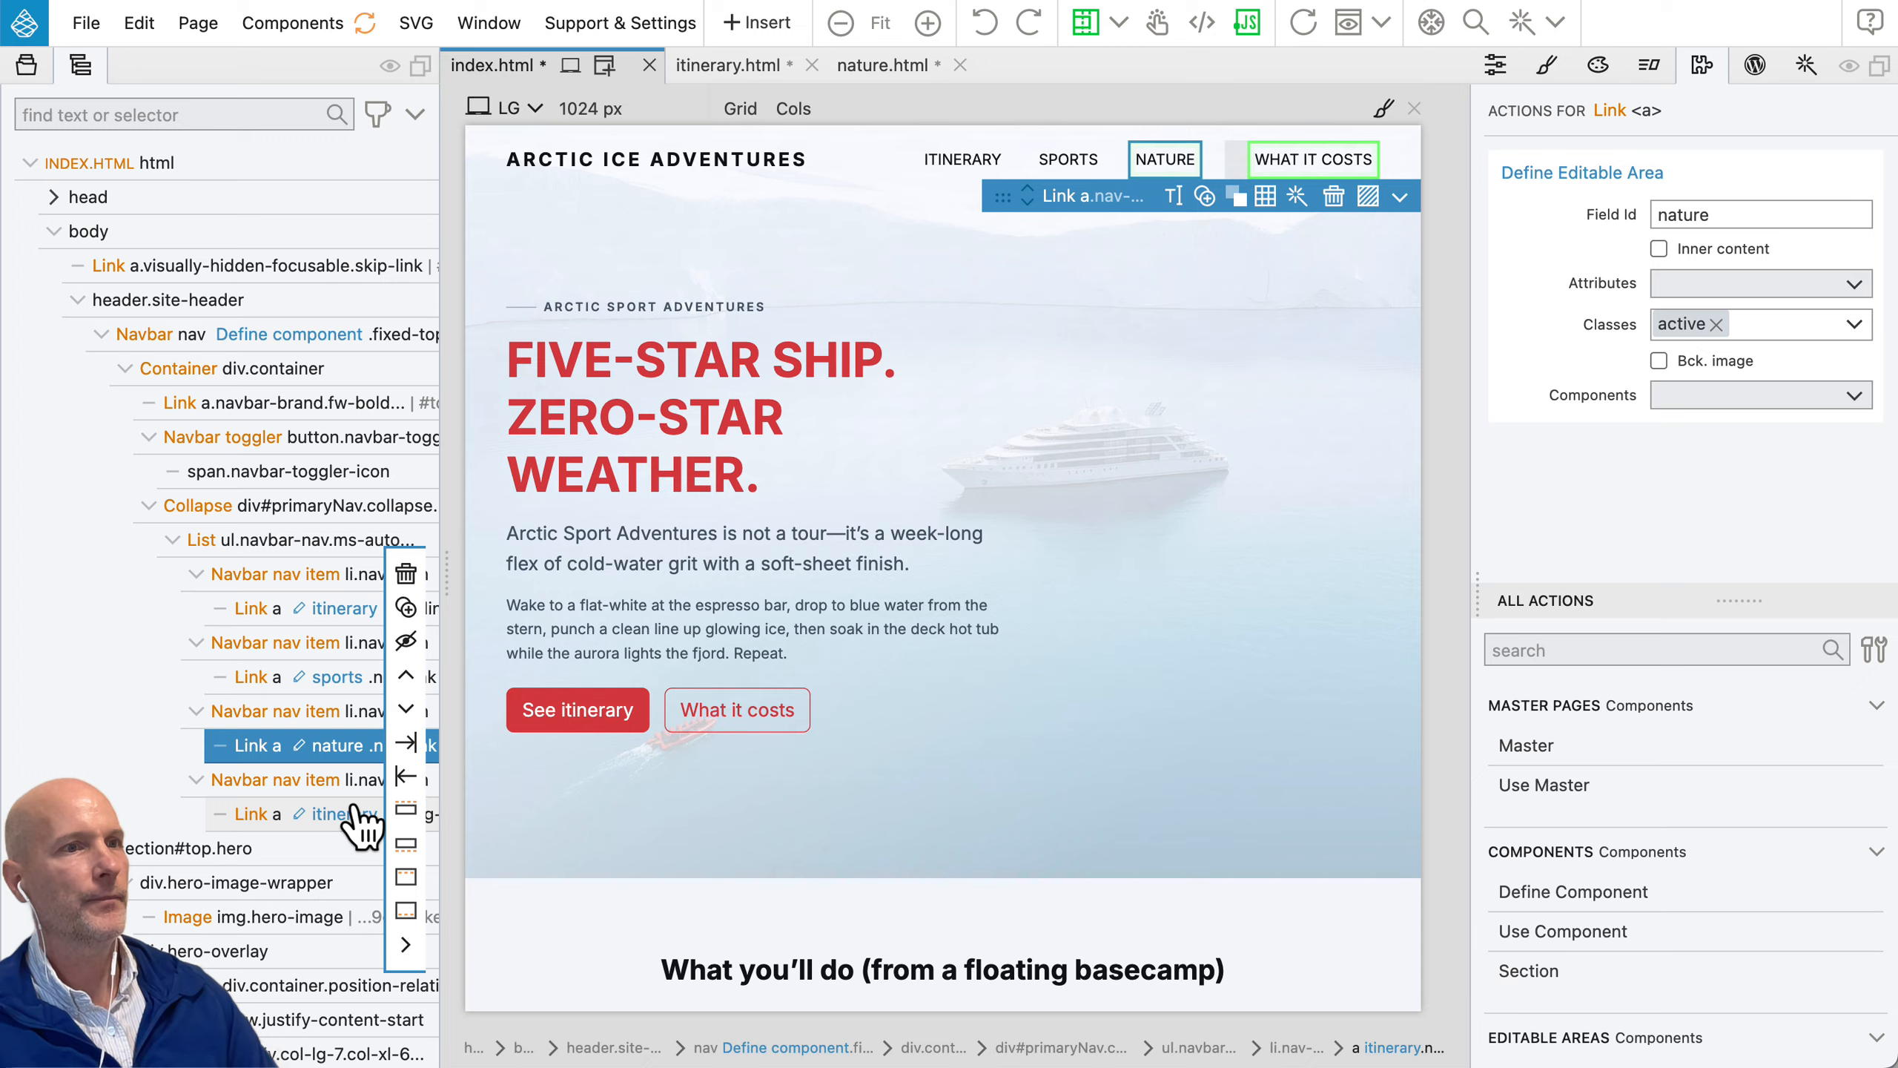
click(344, 814)
click(1682, 217)
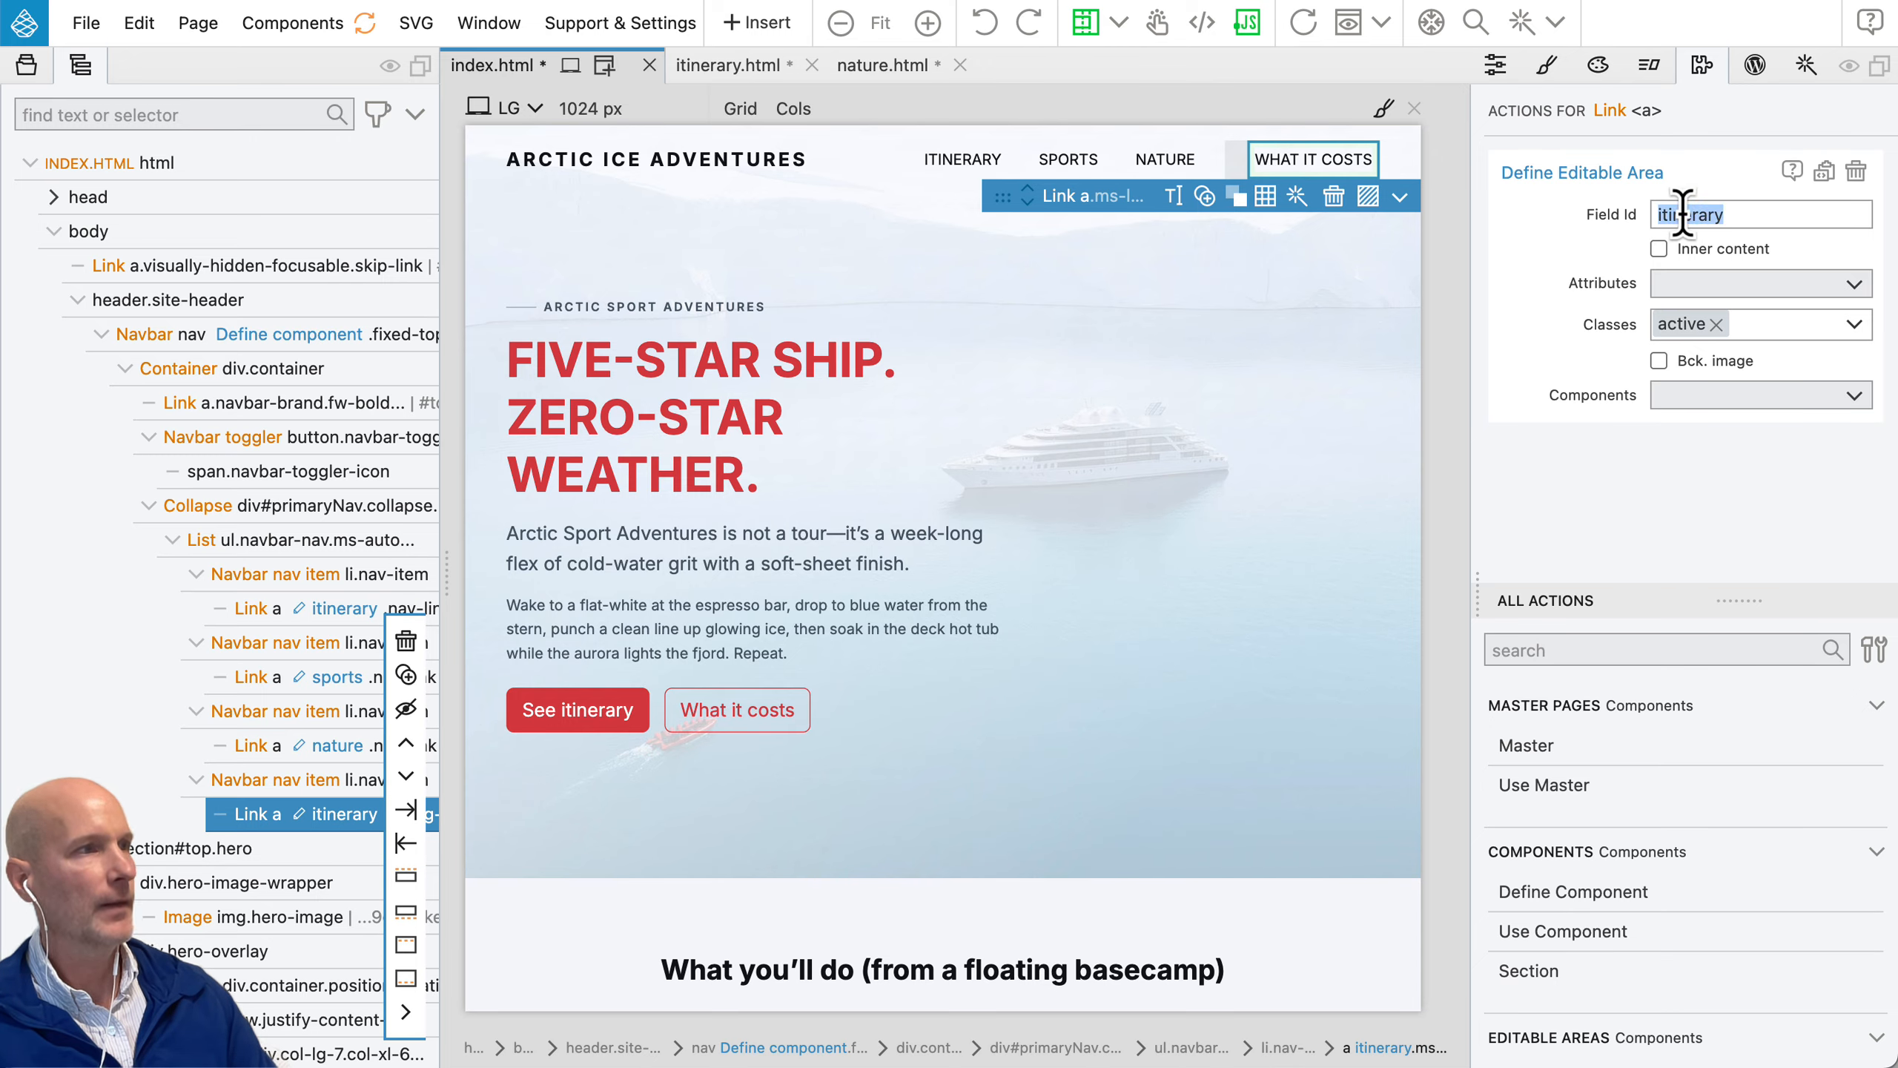
text(price)
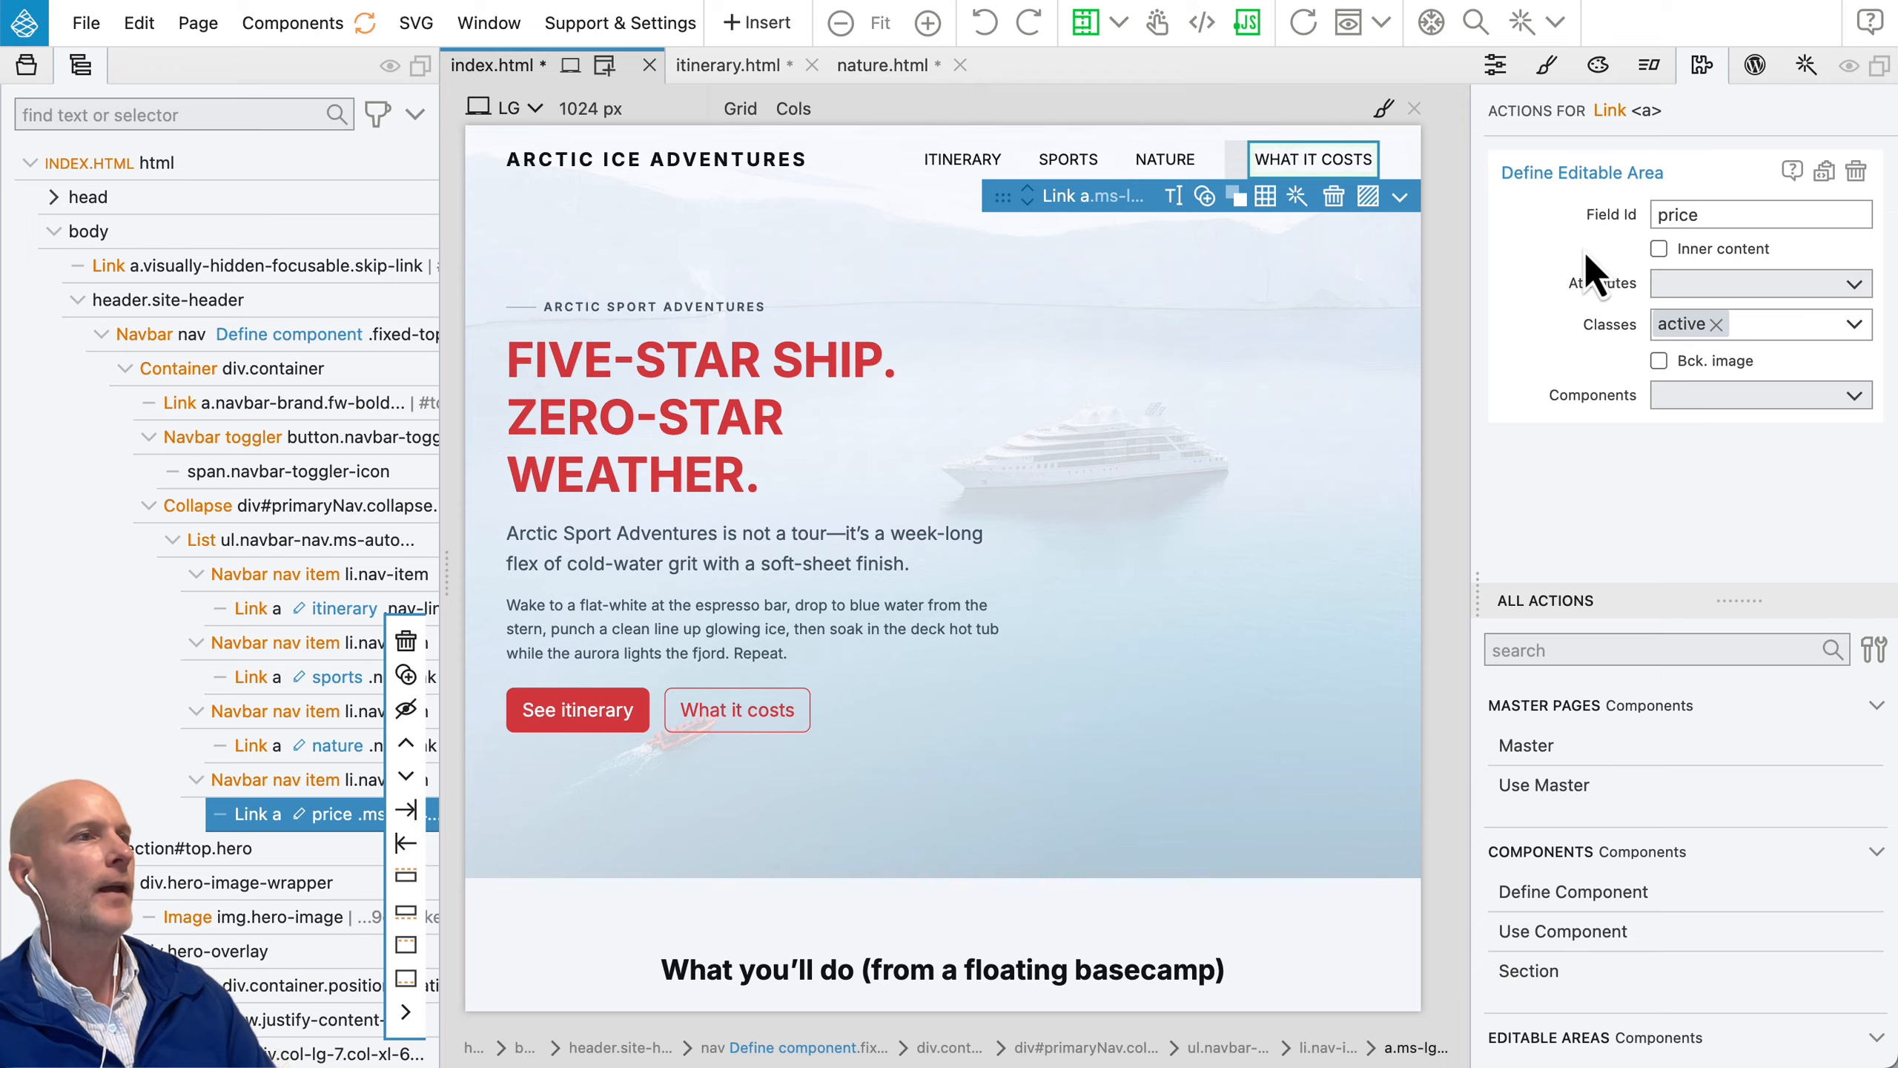
Step: Refresh the project's components and capture a preview photo of the Navigation component from the index.html navbar
click(365, 22)
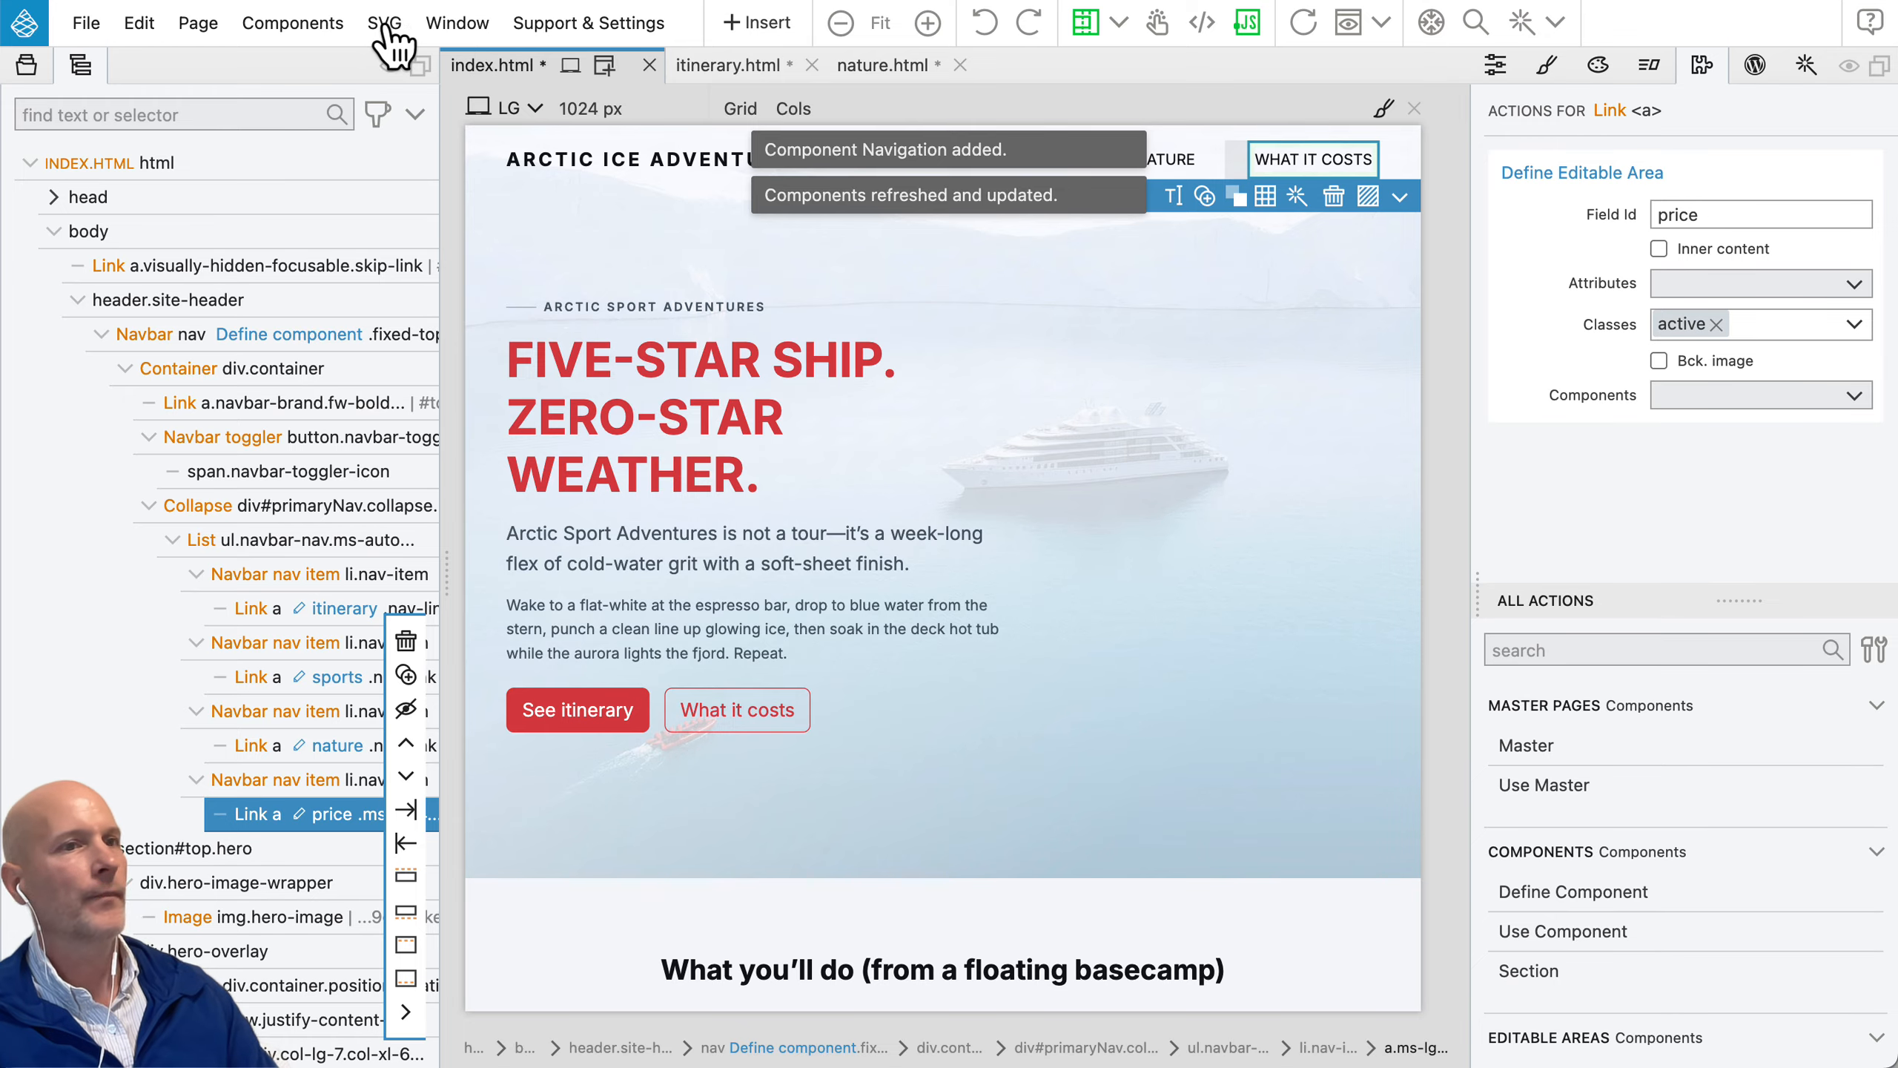
click(148, 335)
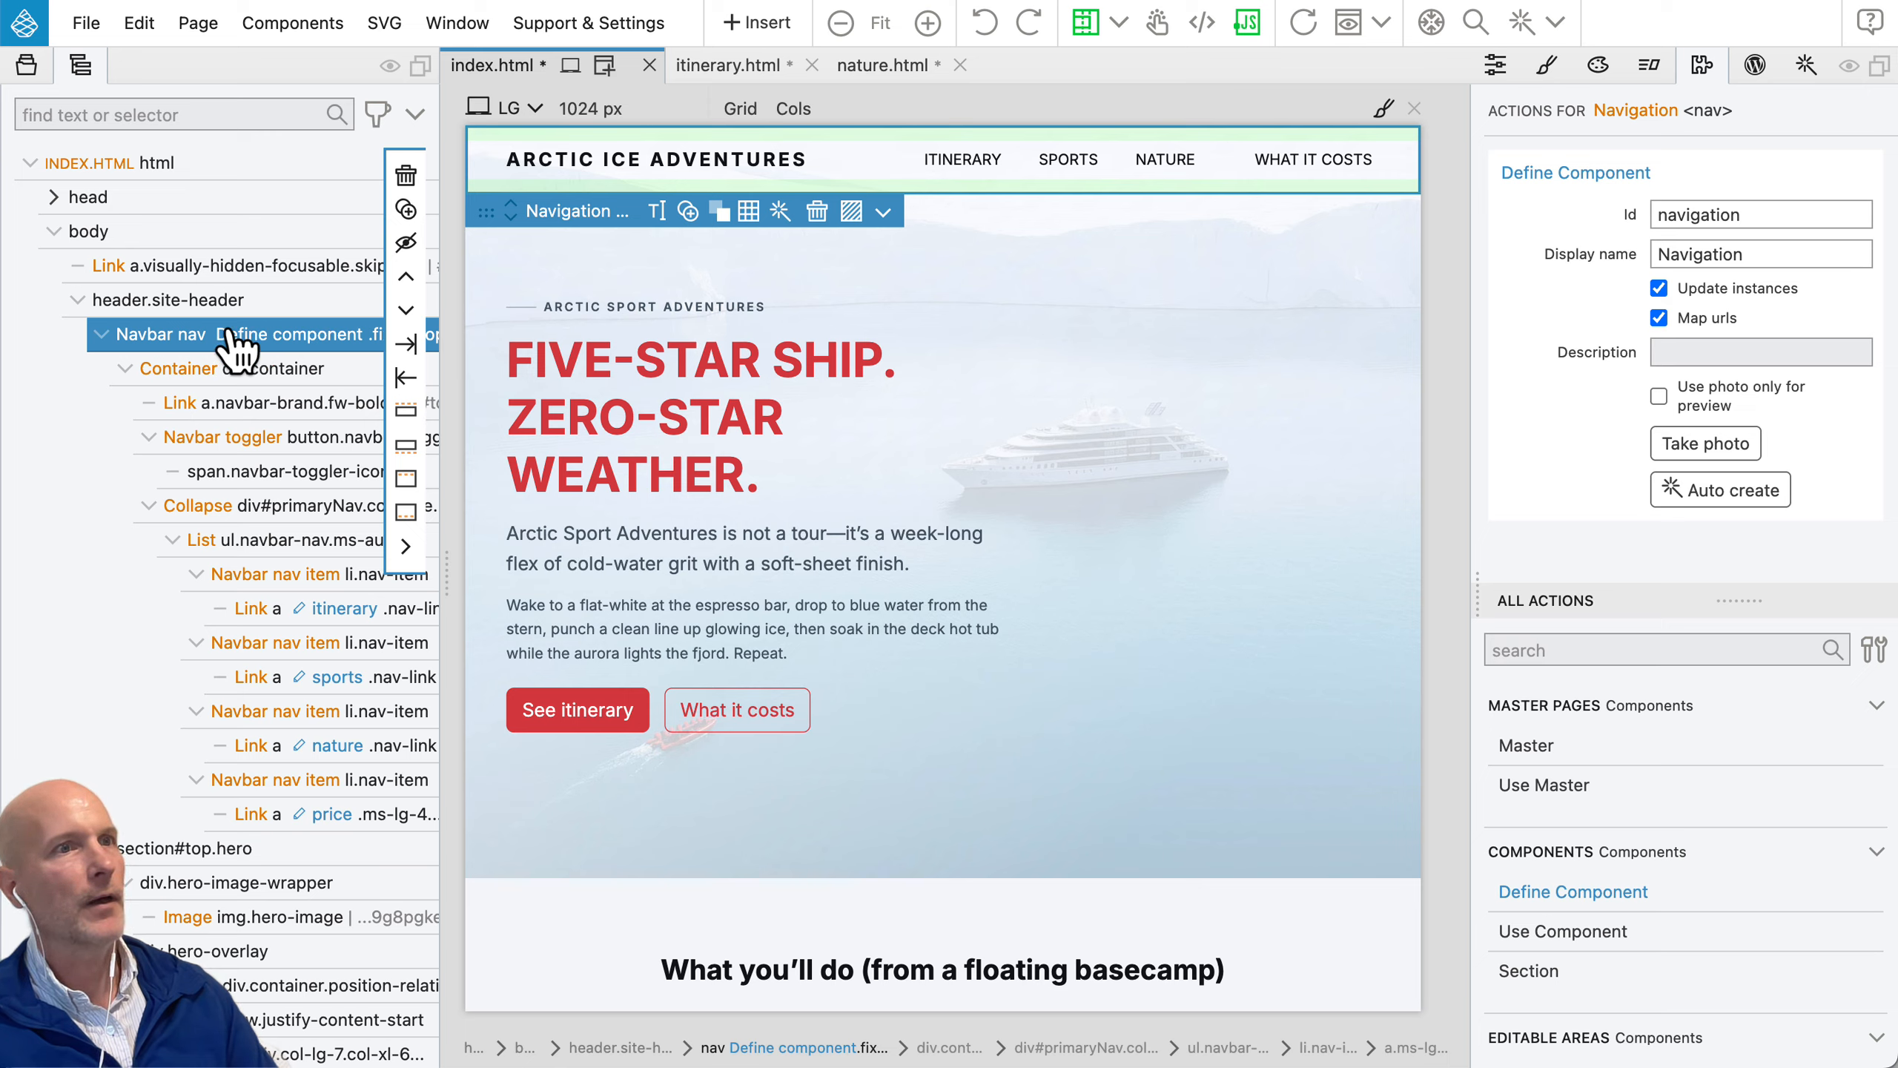
click(1691, 449)
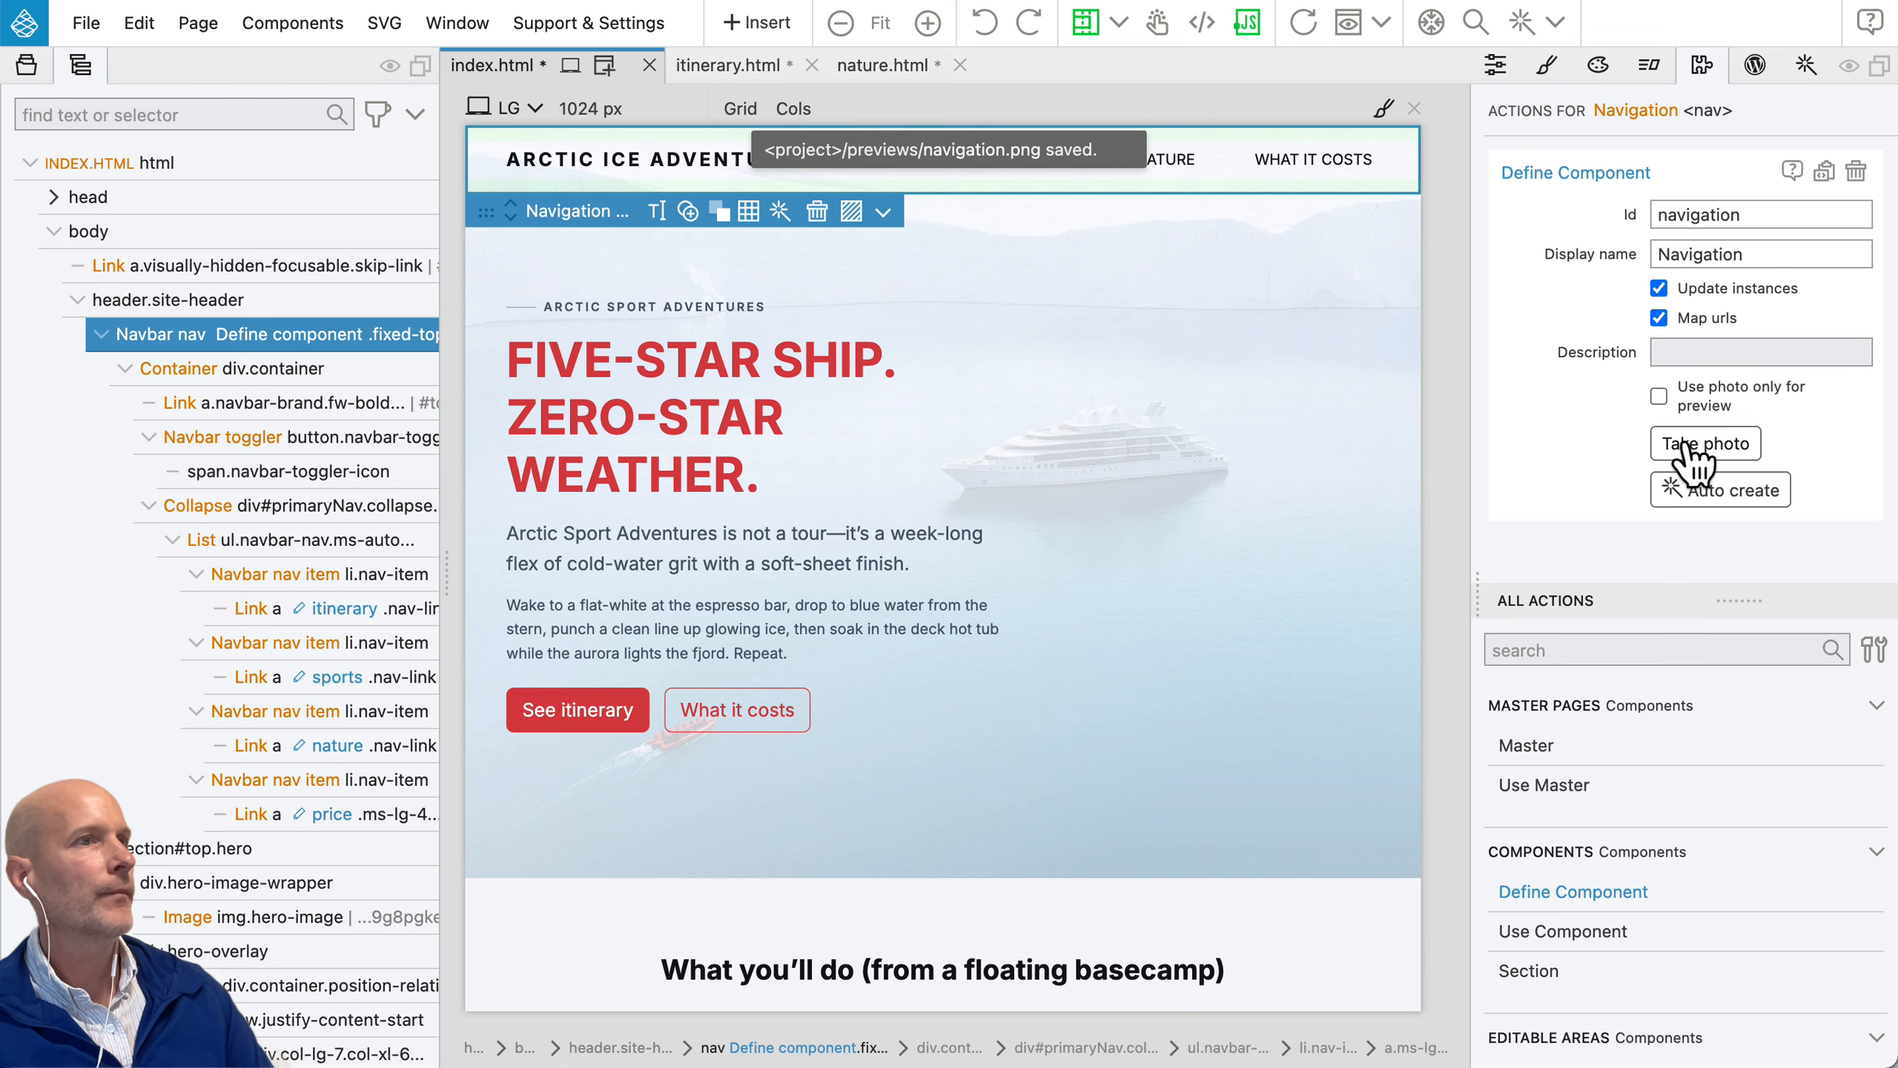
Step: Clear the alert filter from the insertable elements list and preview the project's Navigation component there
click(755, 26)
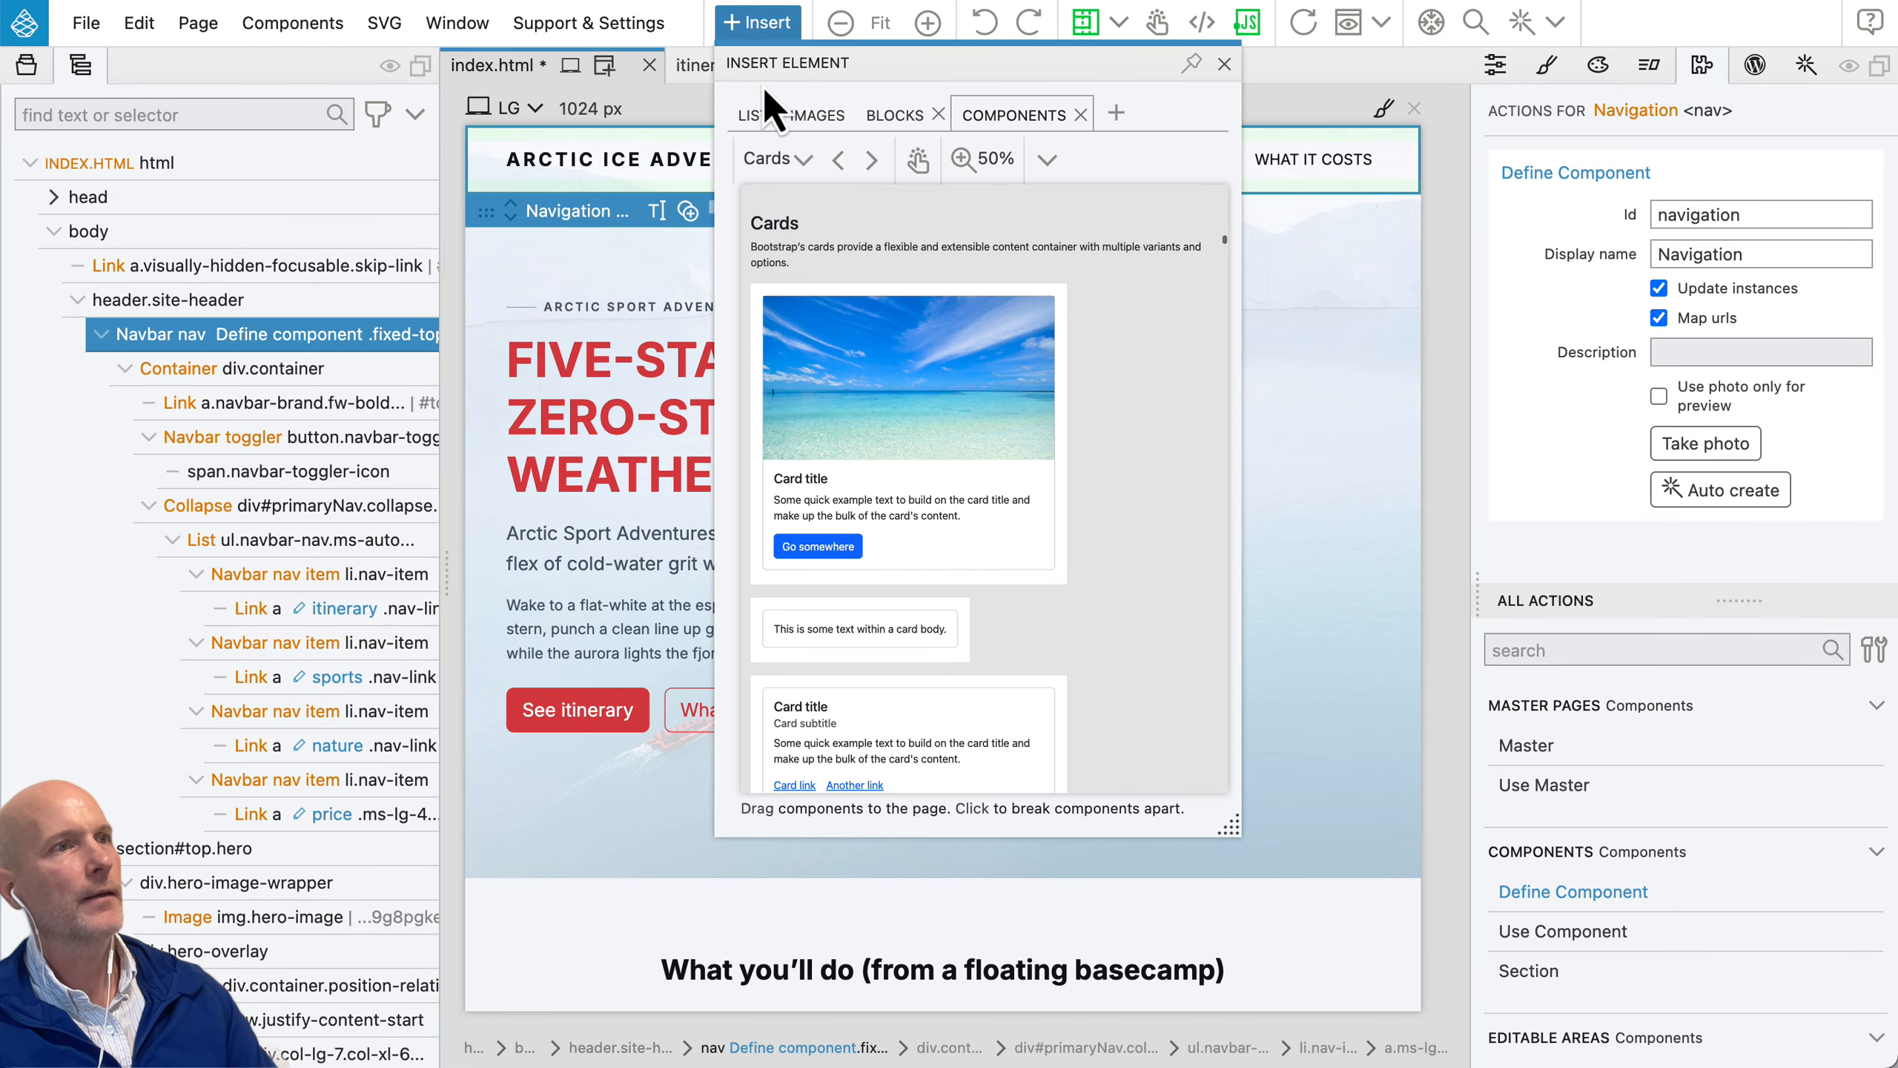
click(753, 116)
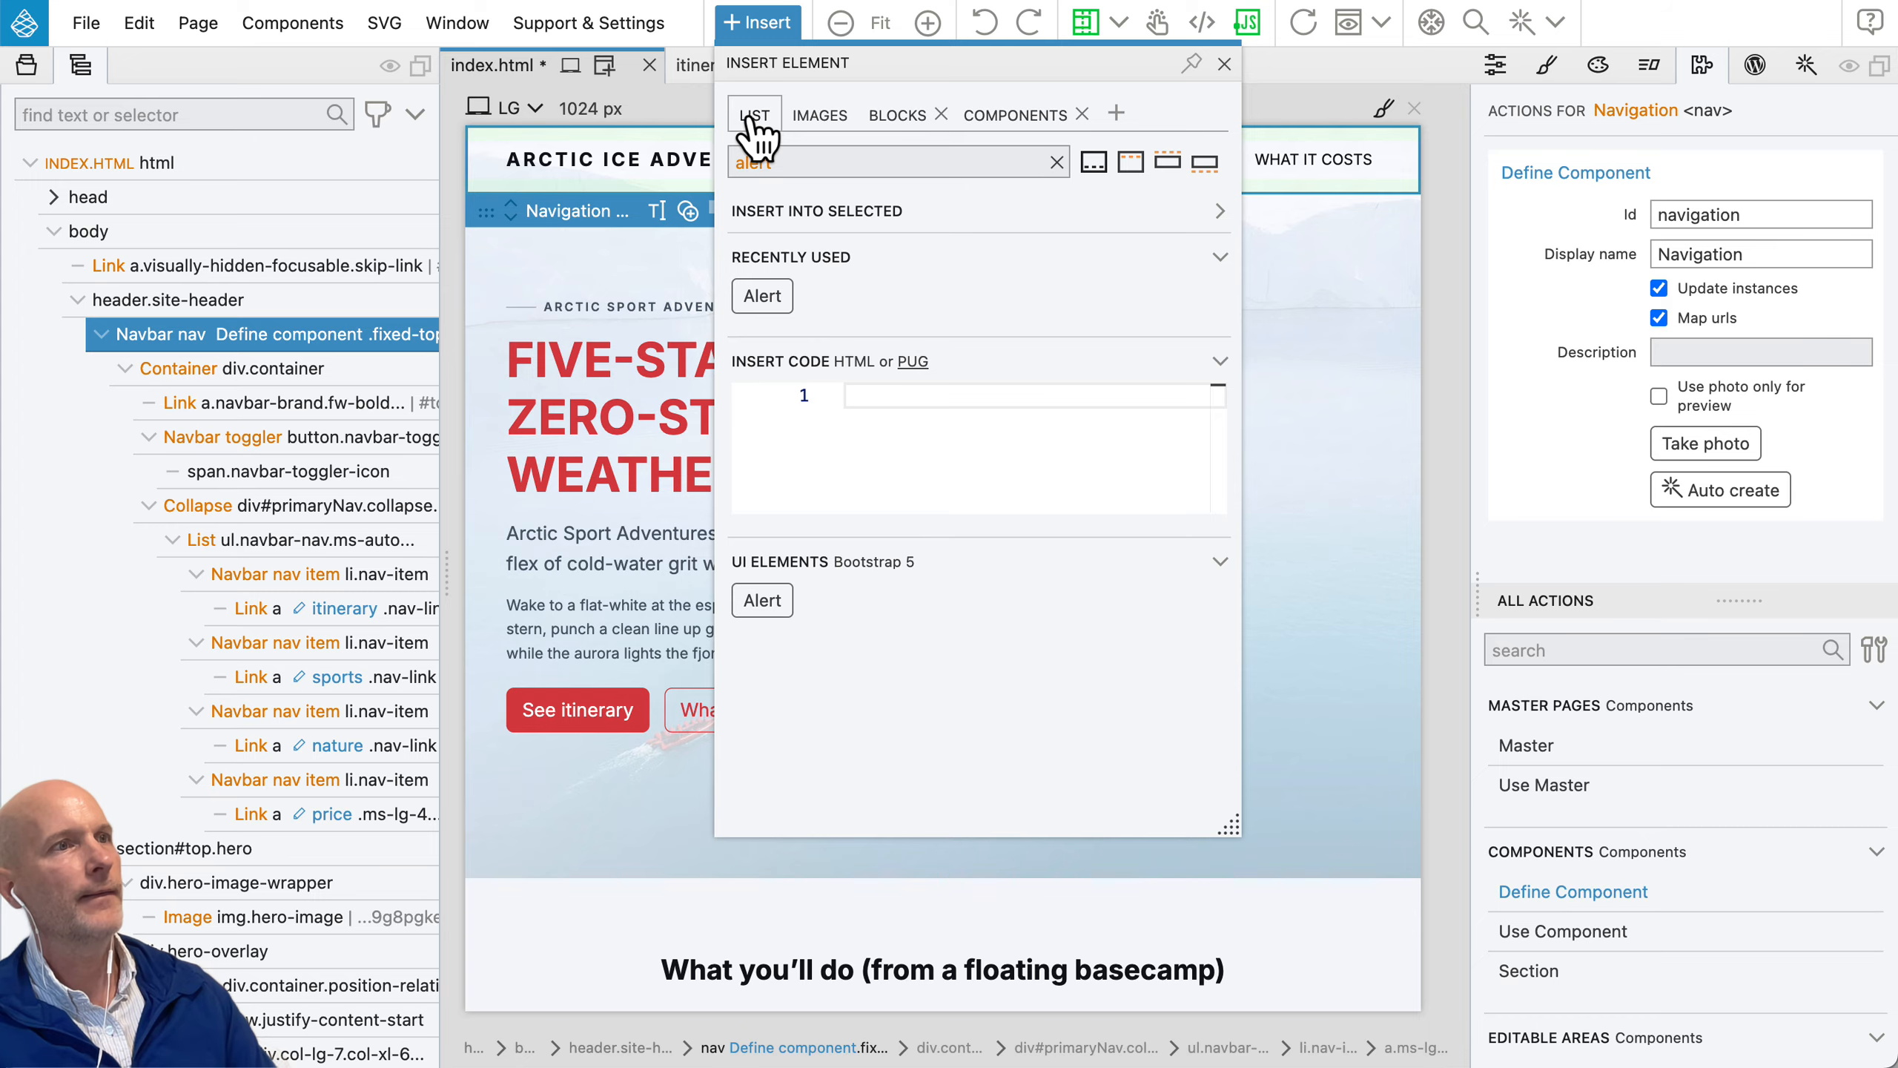
click(1056, 163)
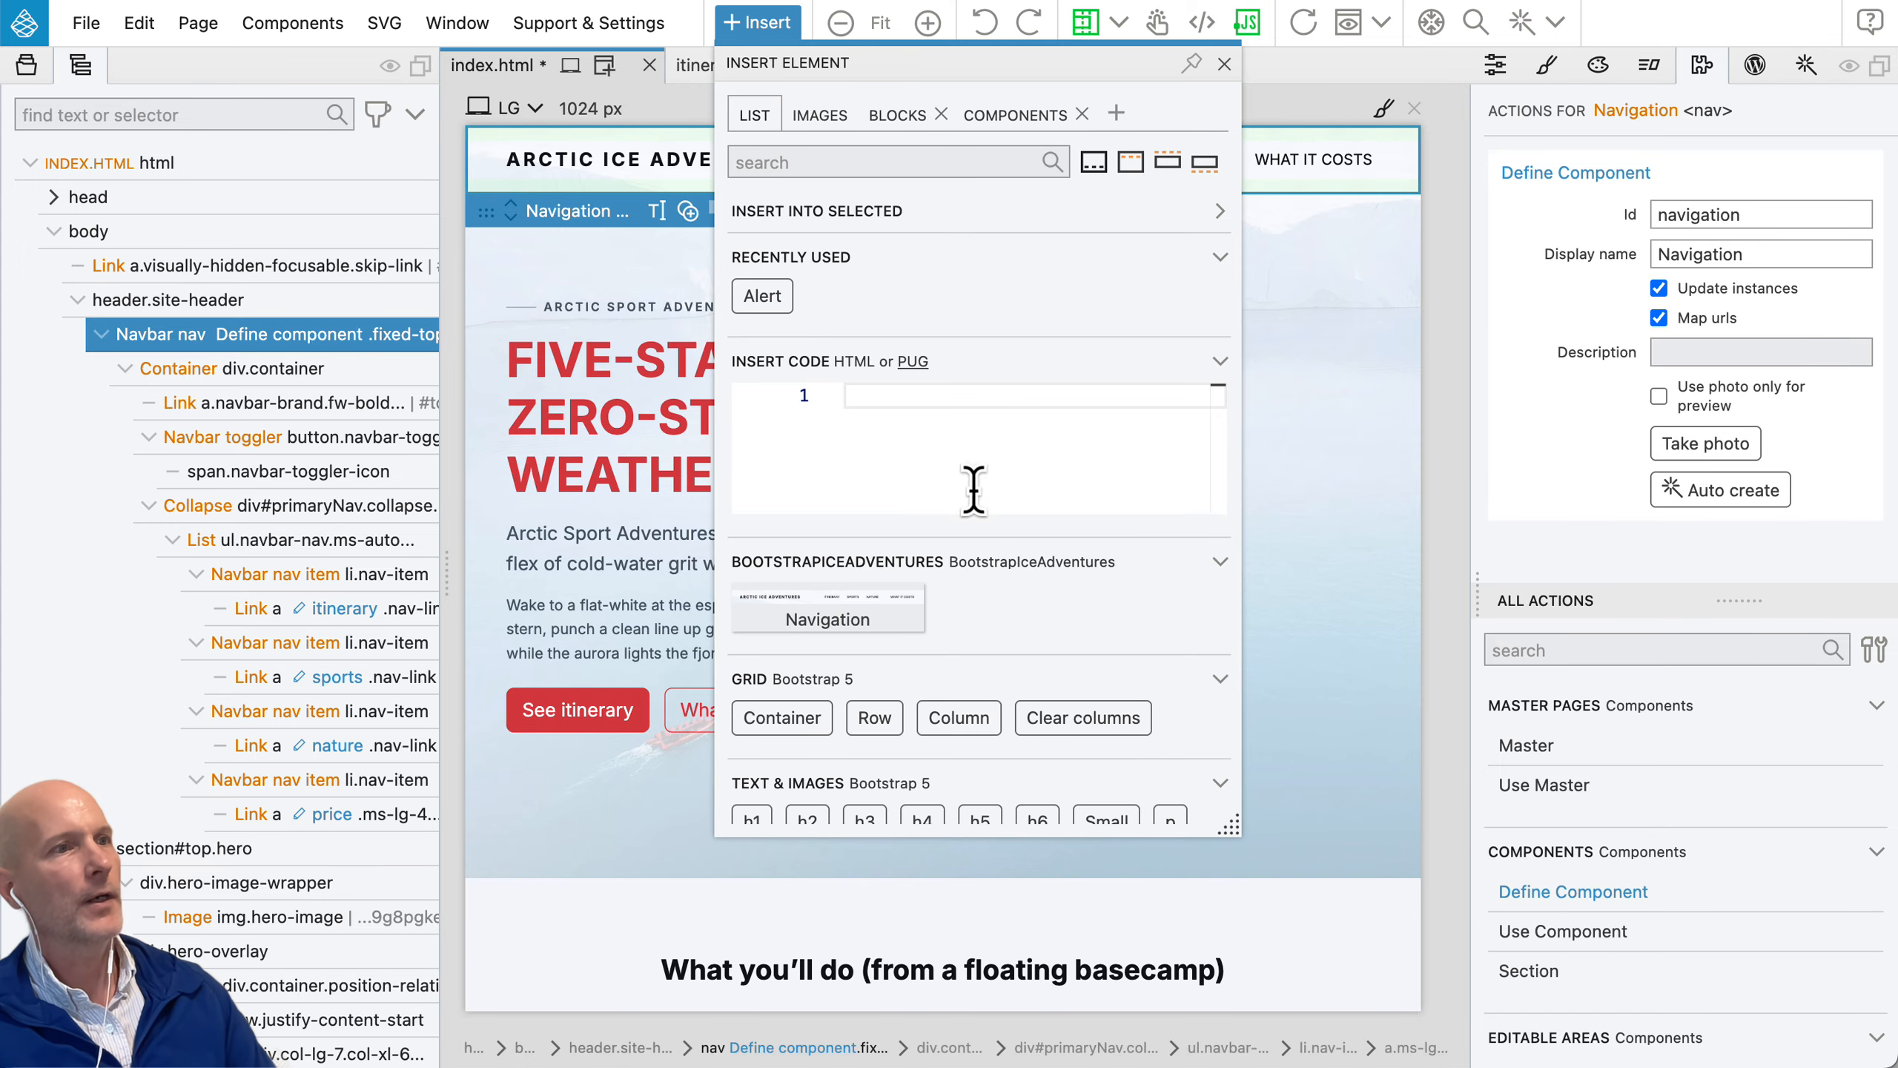
mouse_move(852, 624)
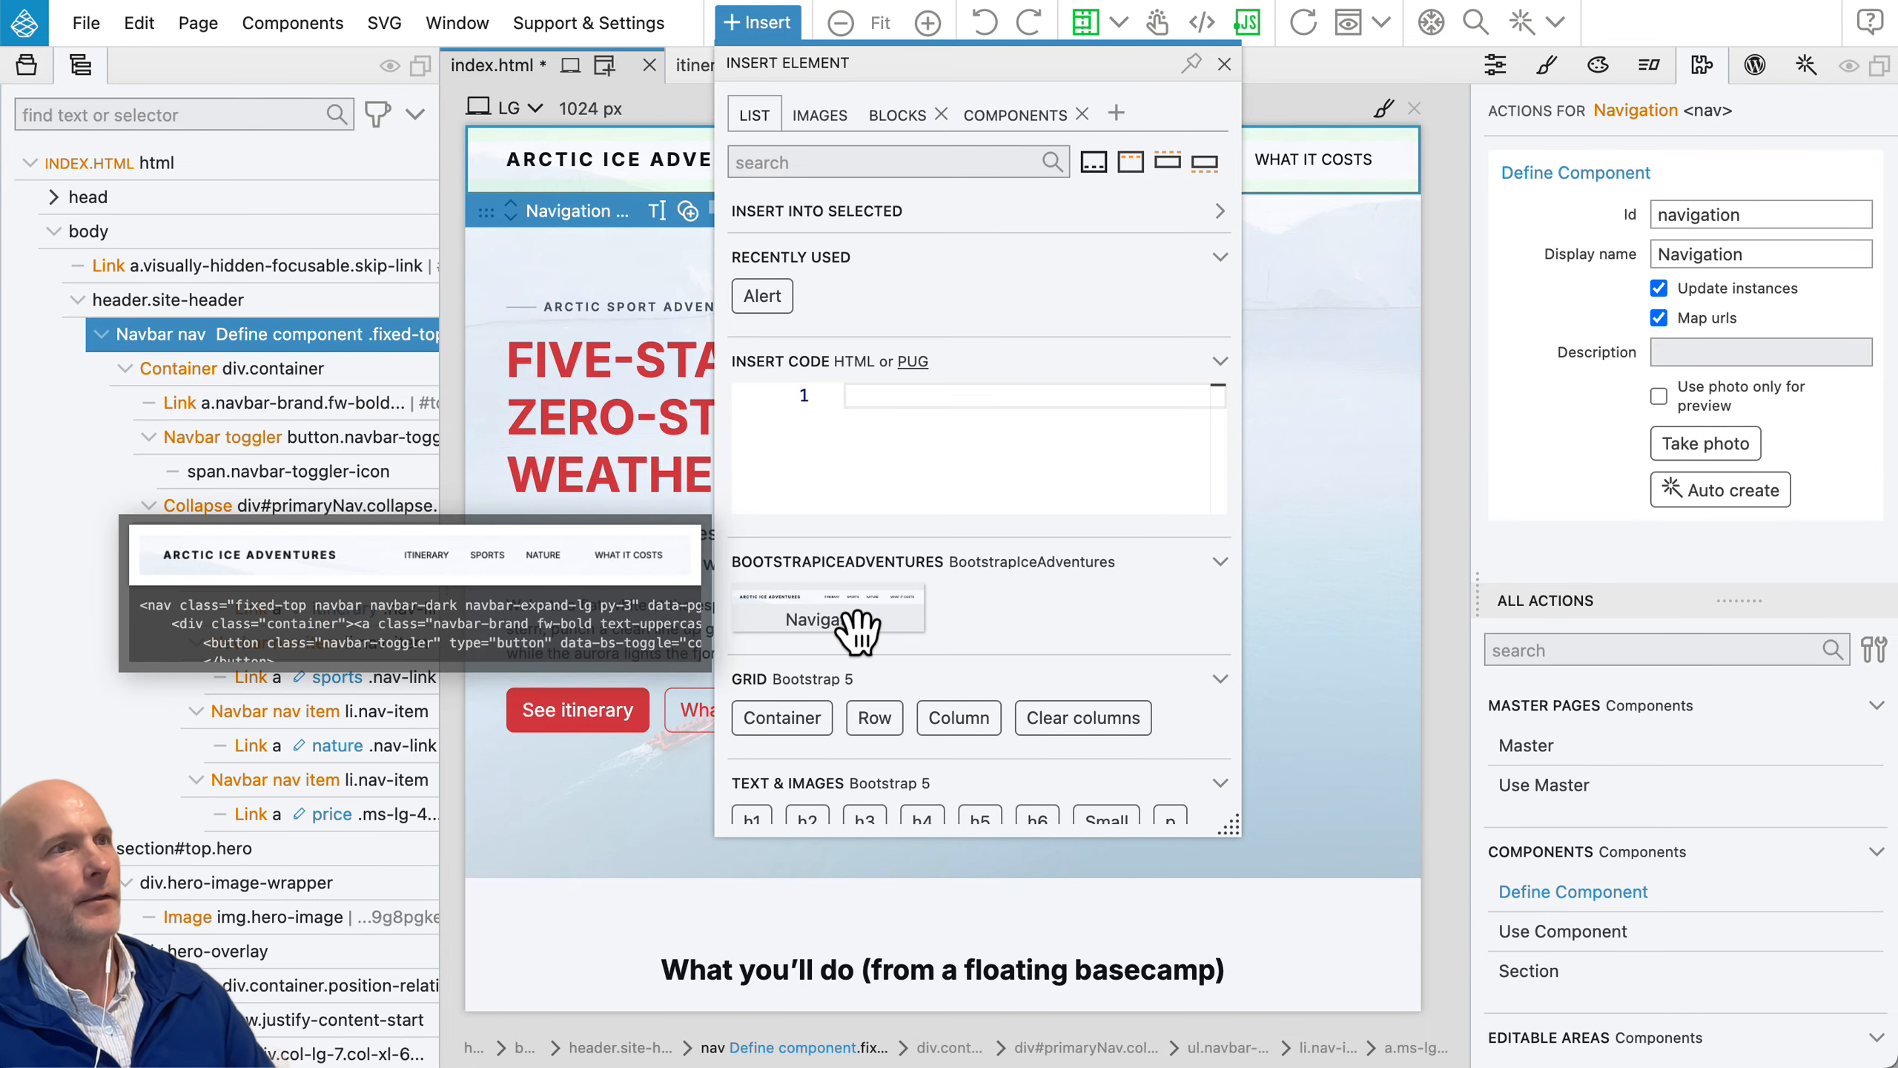
click(762, 25)
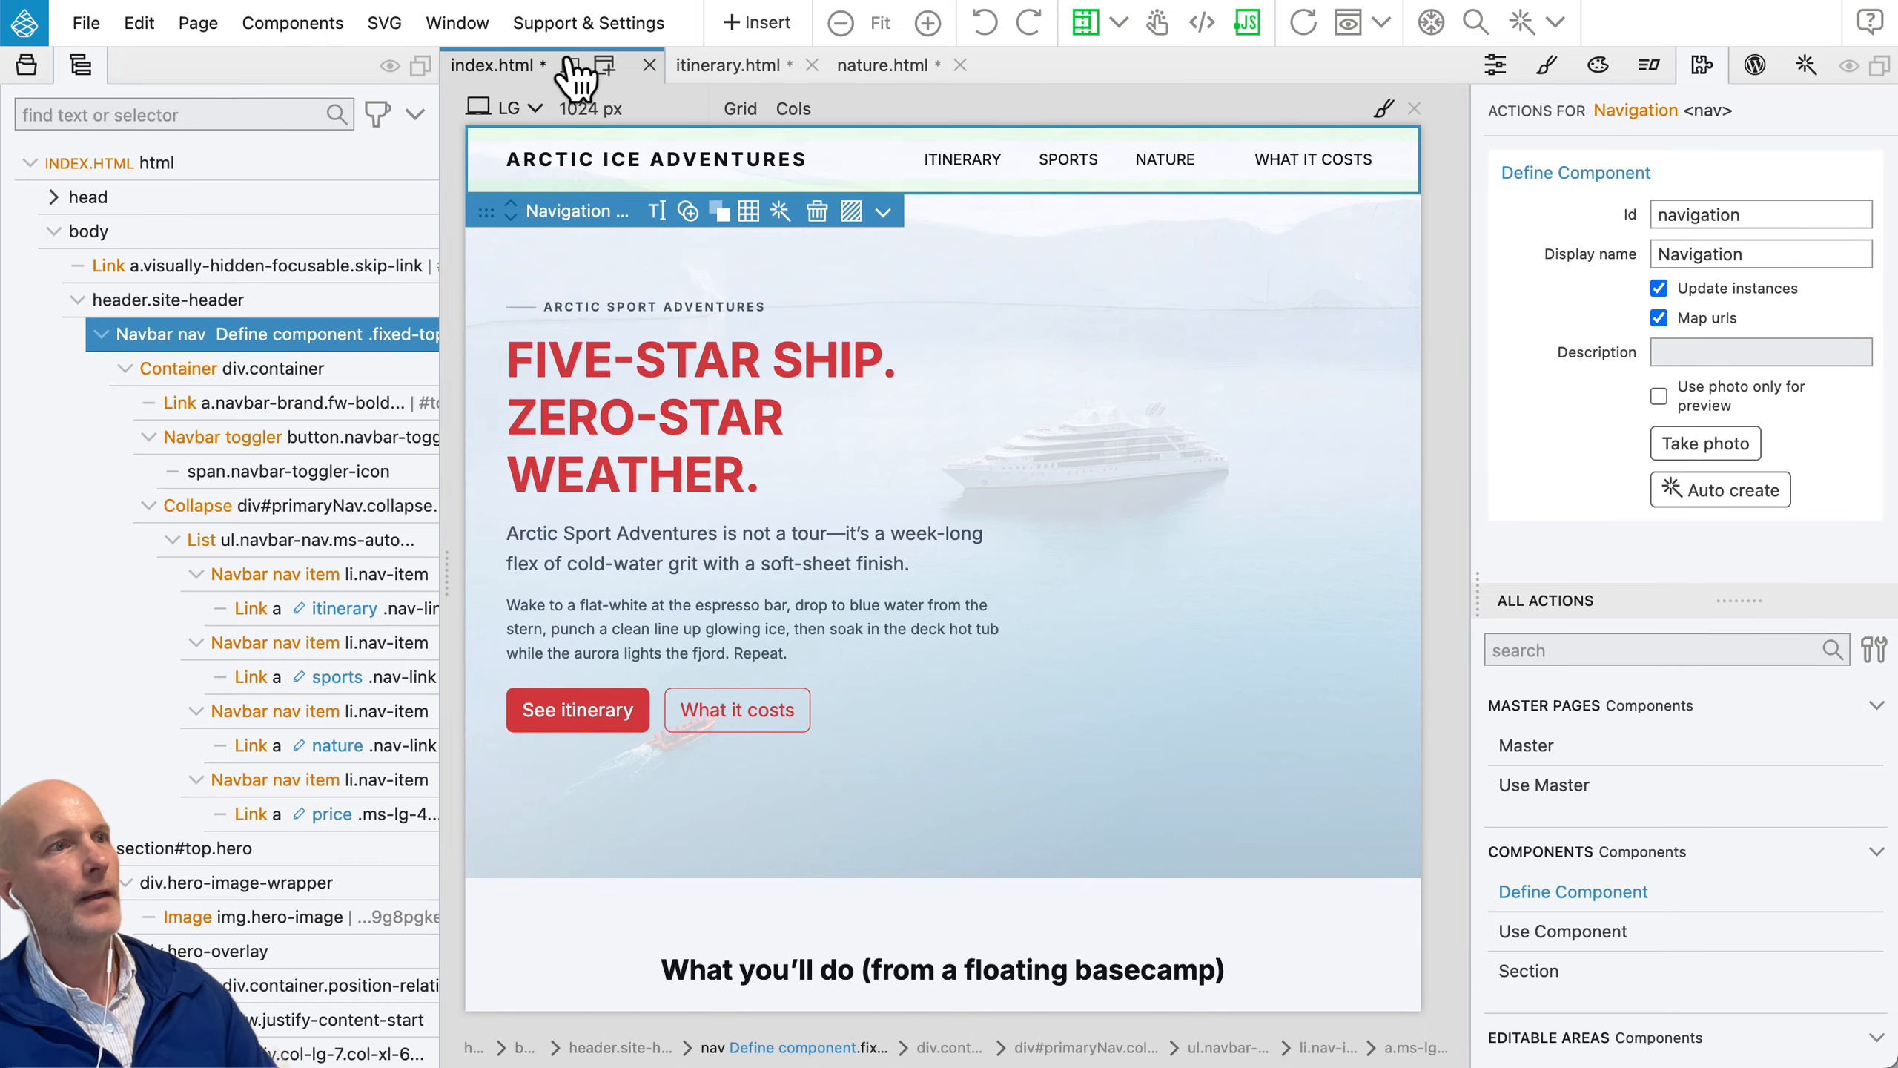
Step: Make the navbar on itinerary.html an instance of the Navigation component
click(731, 68)
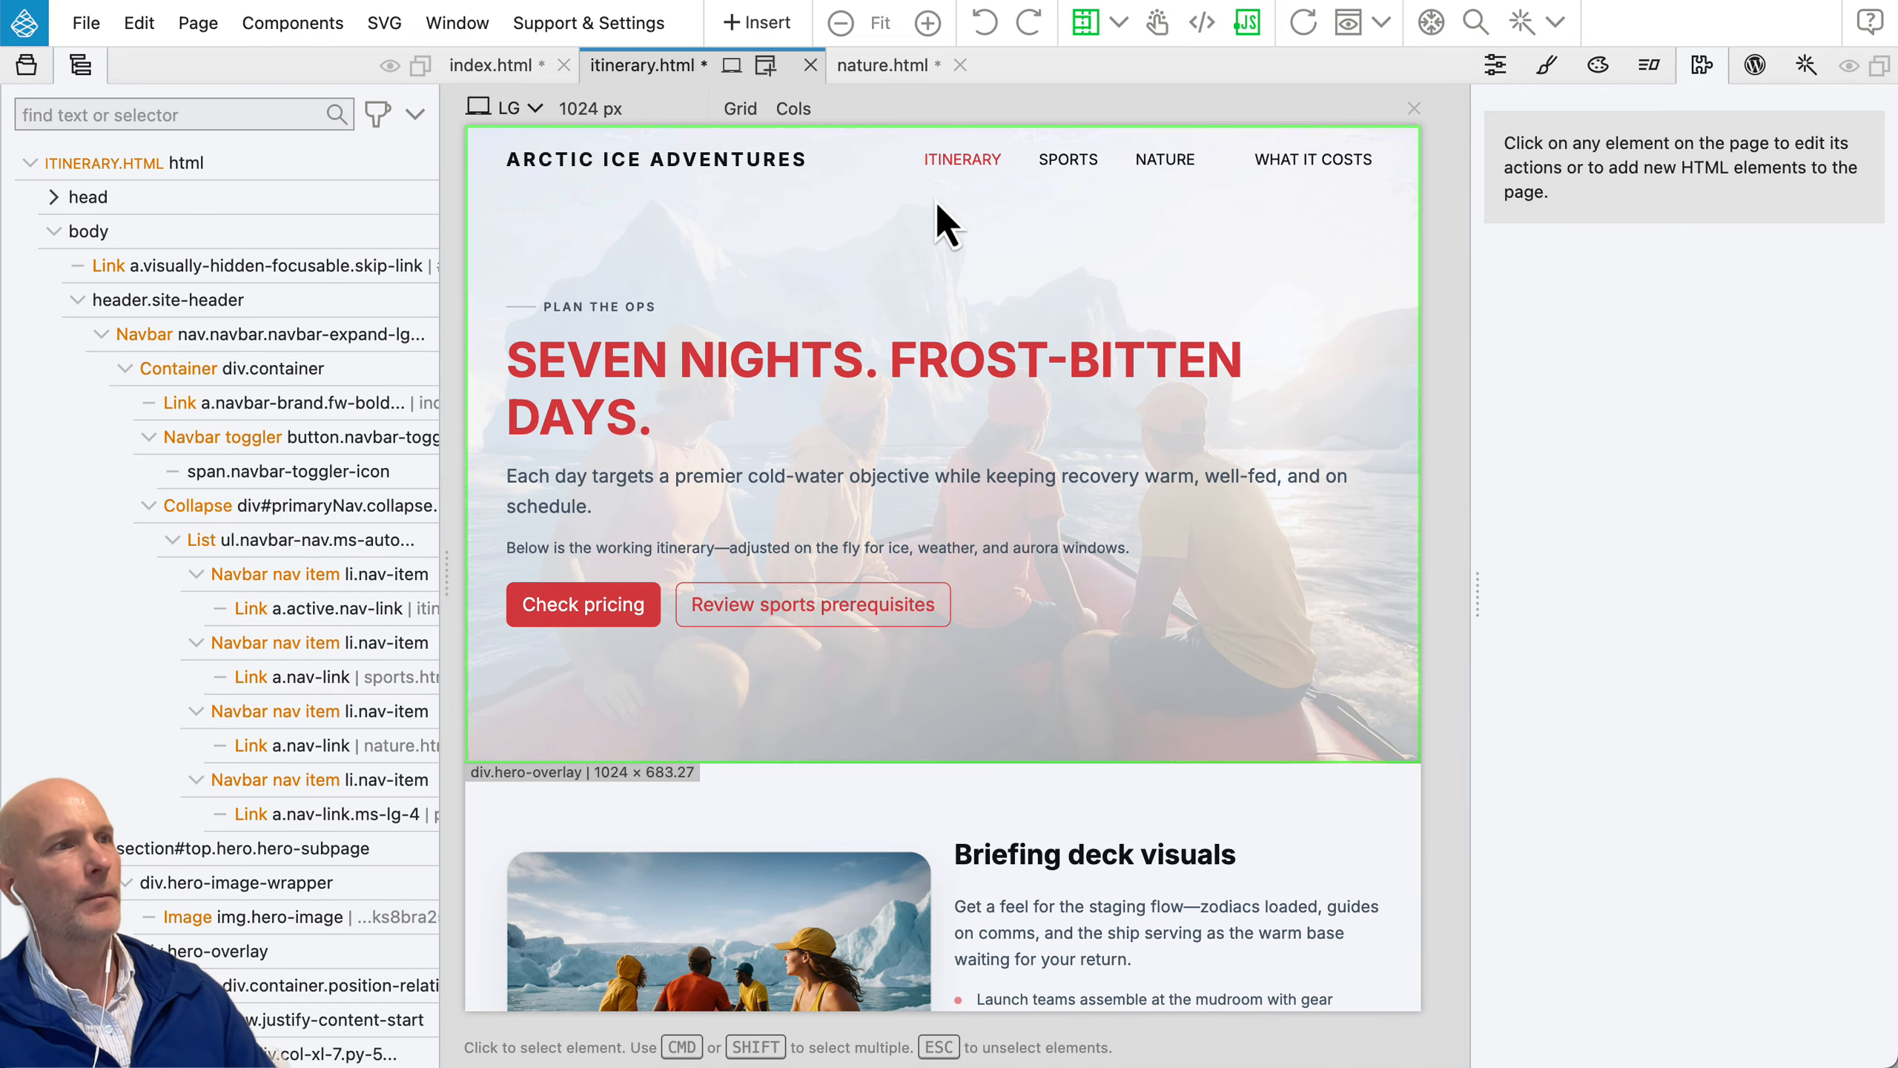
click(478, 186)
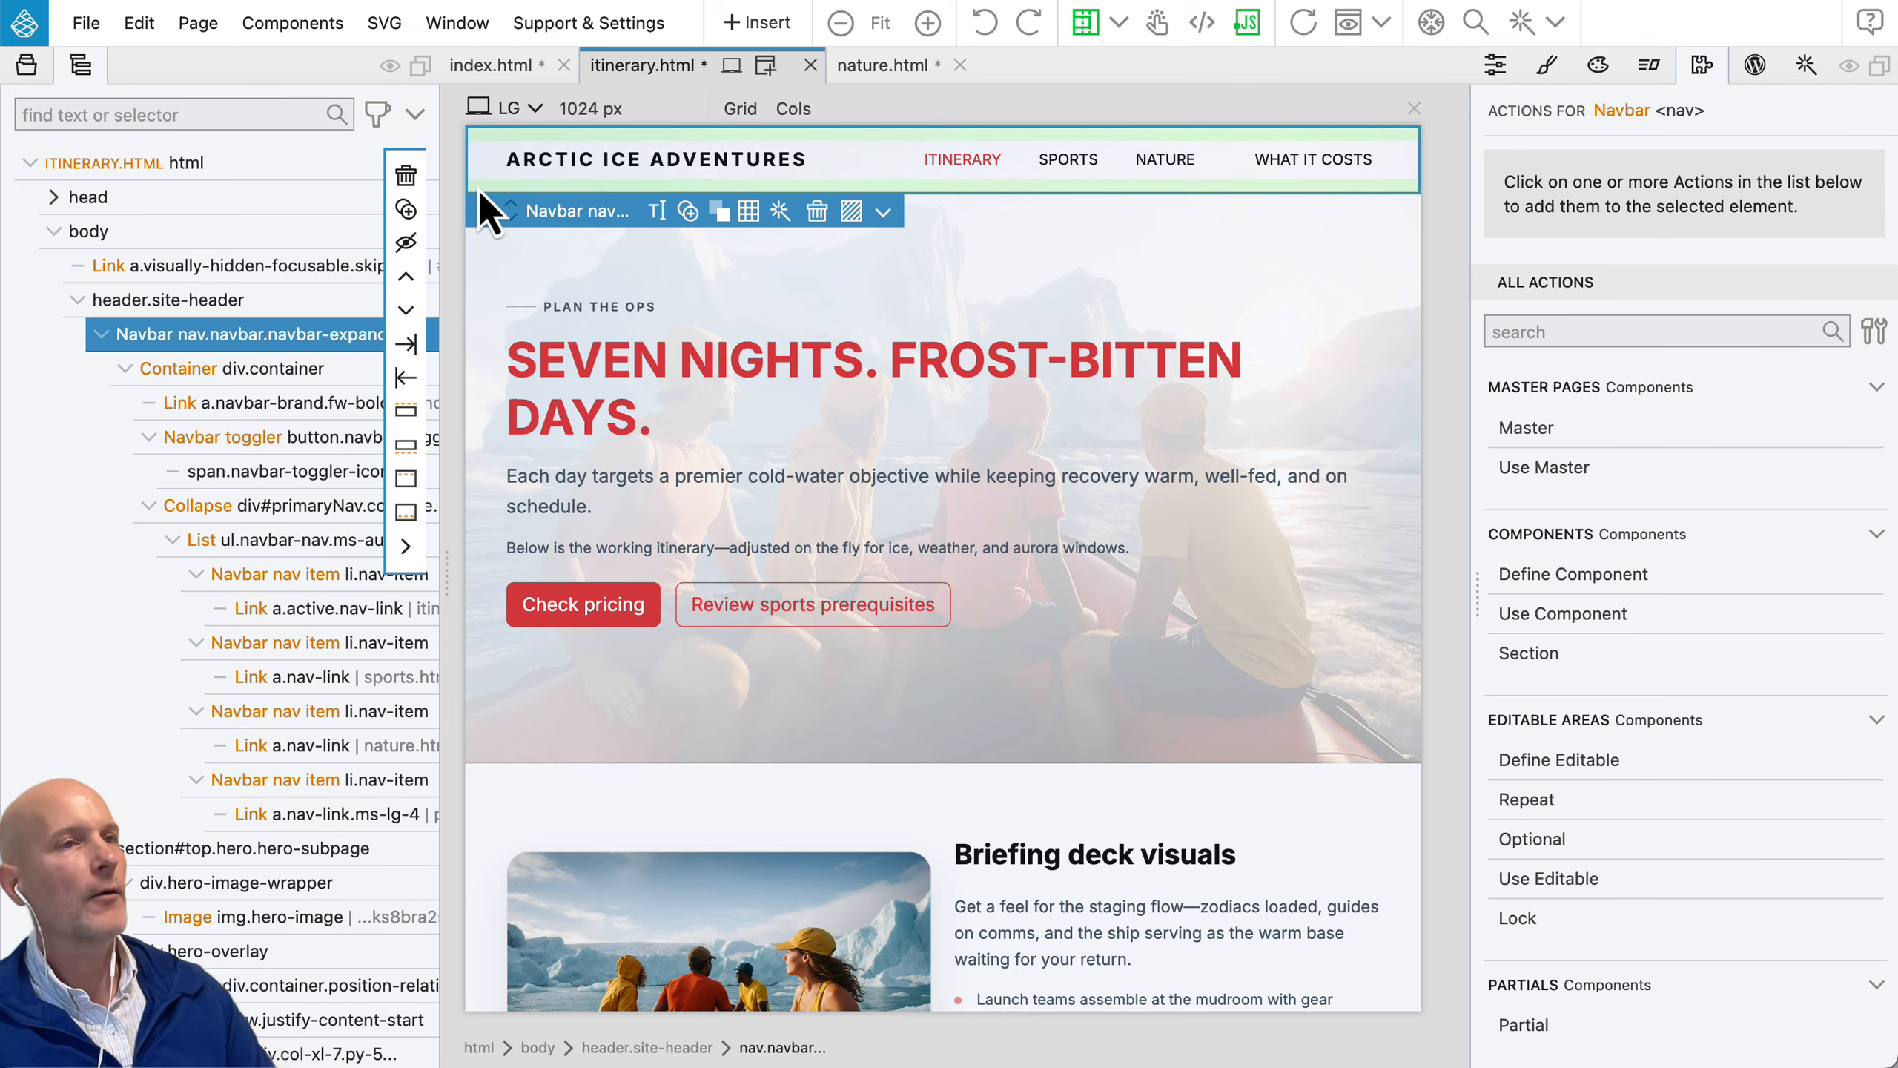
click(762, 22)
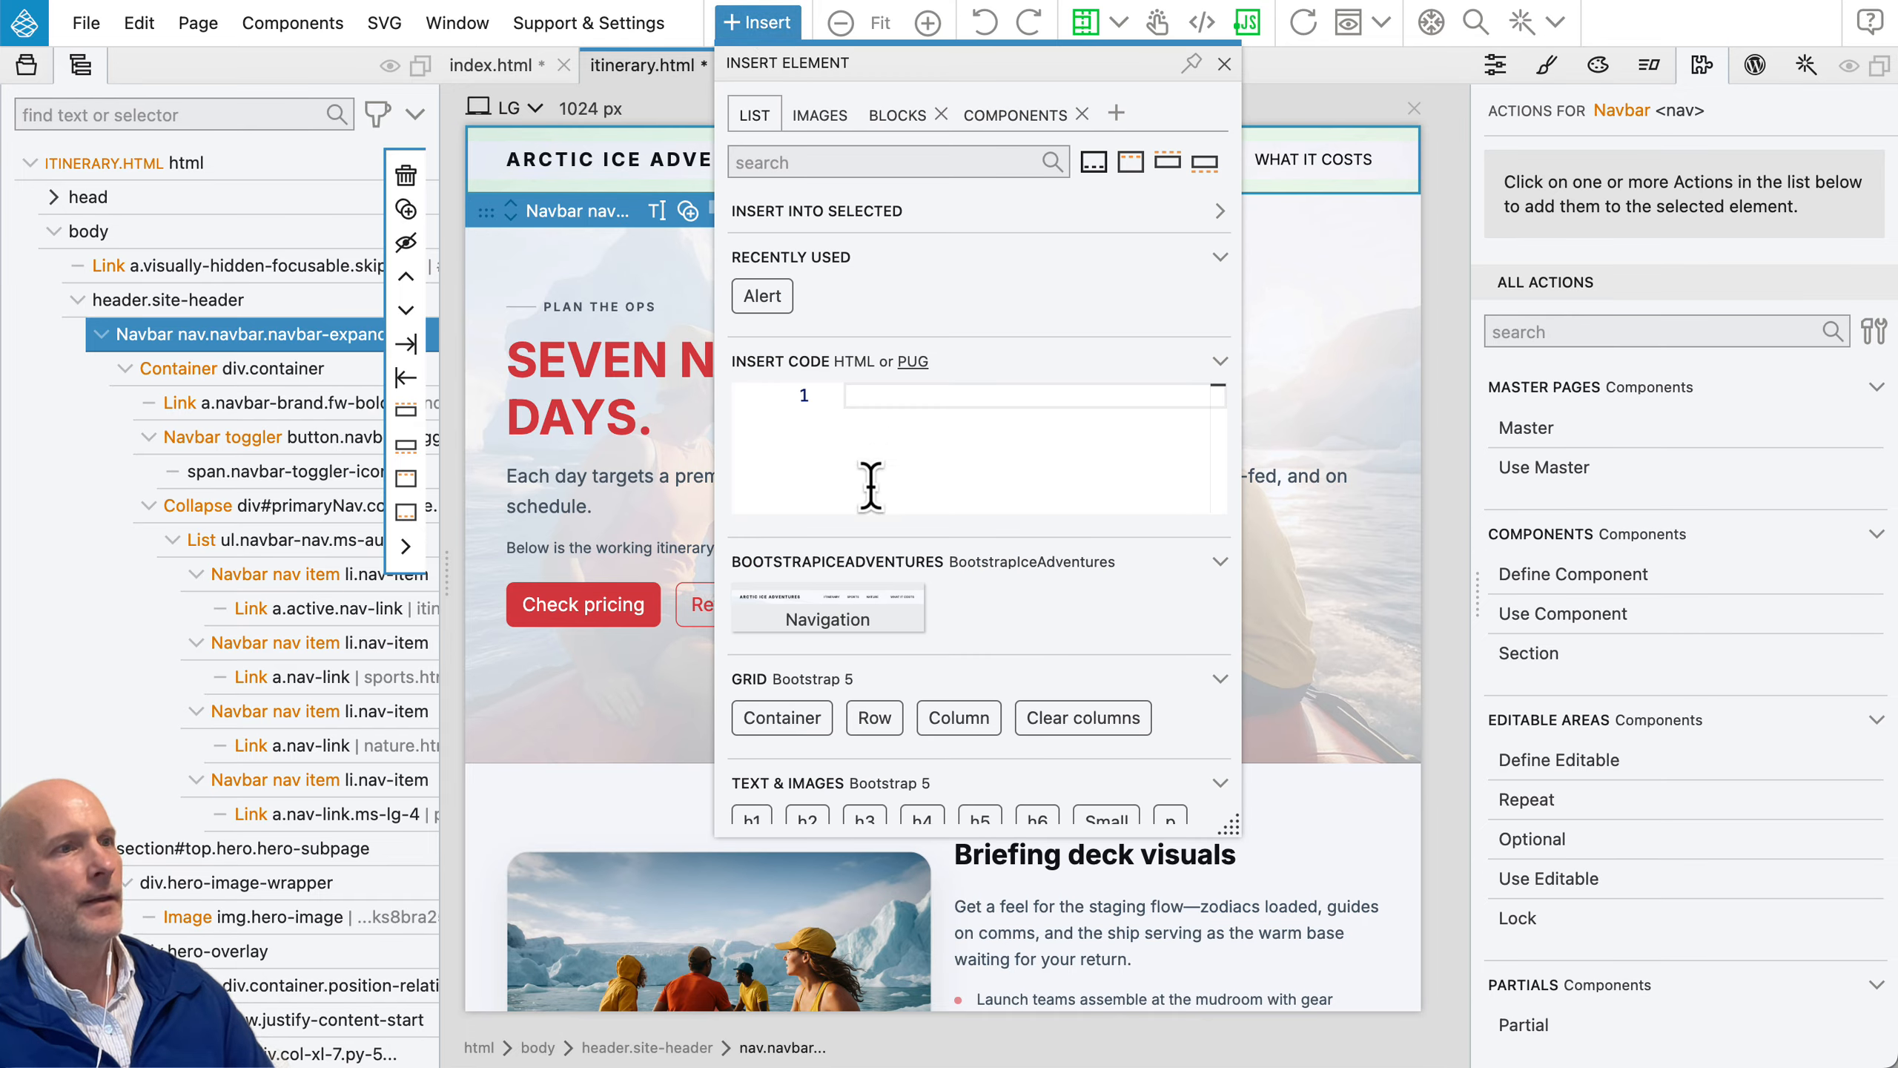
right_click(854, 620)
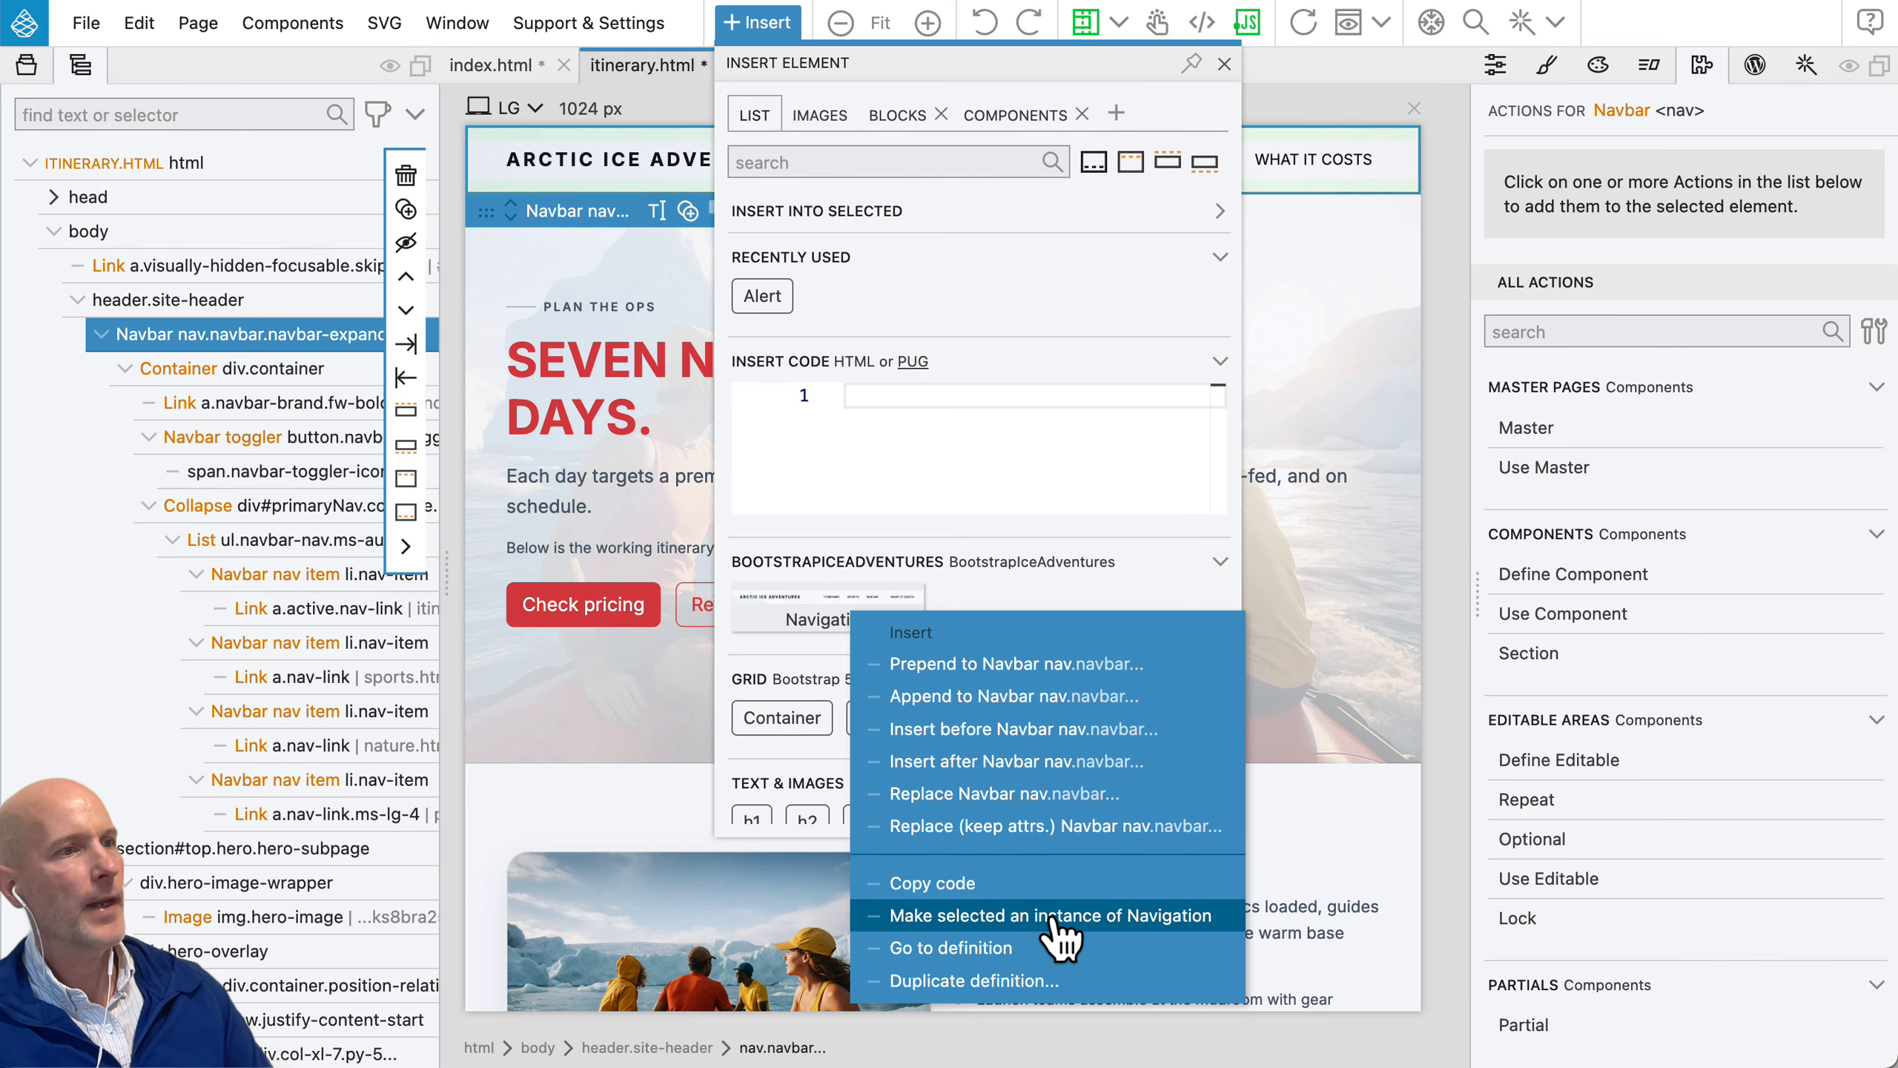
click(1180, 918)
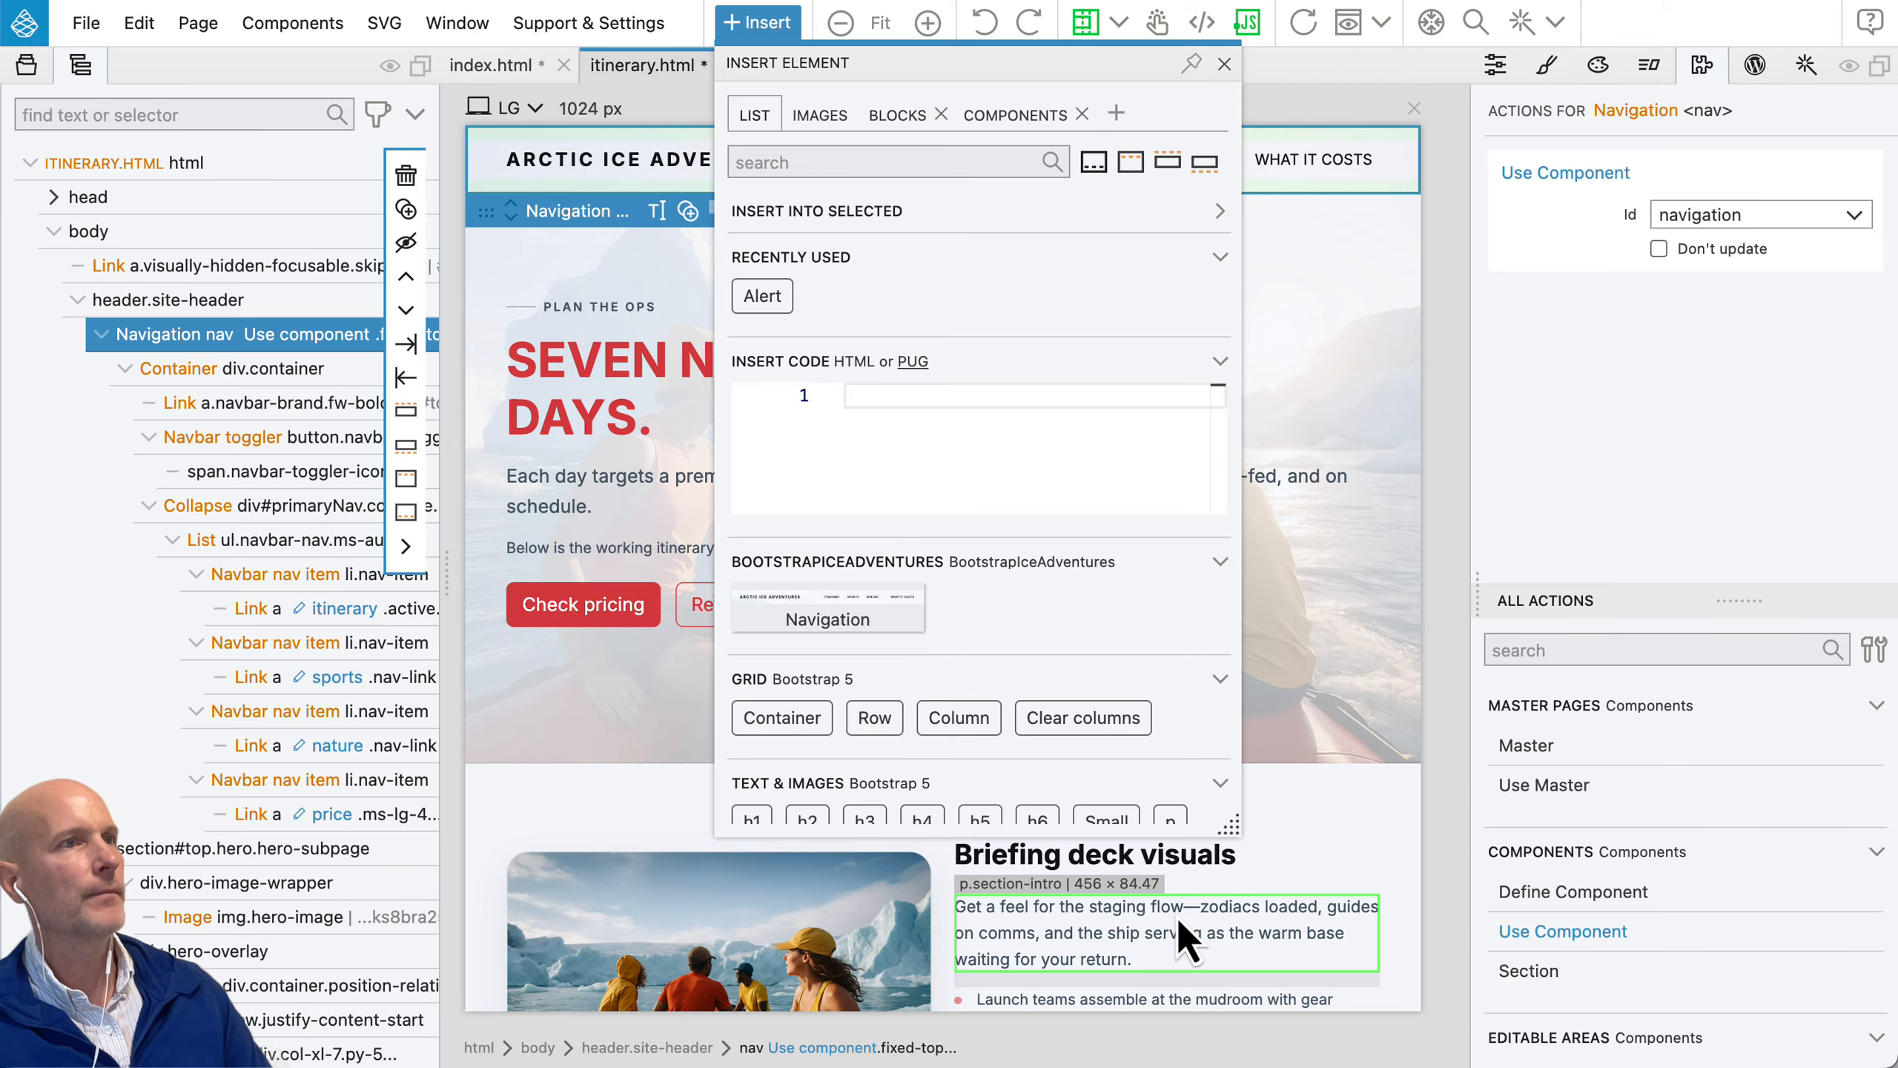
click(777, 26)
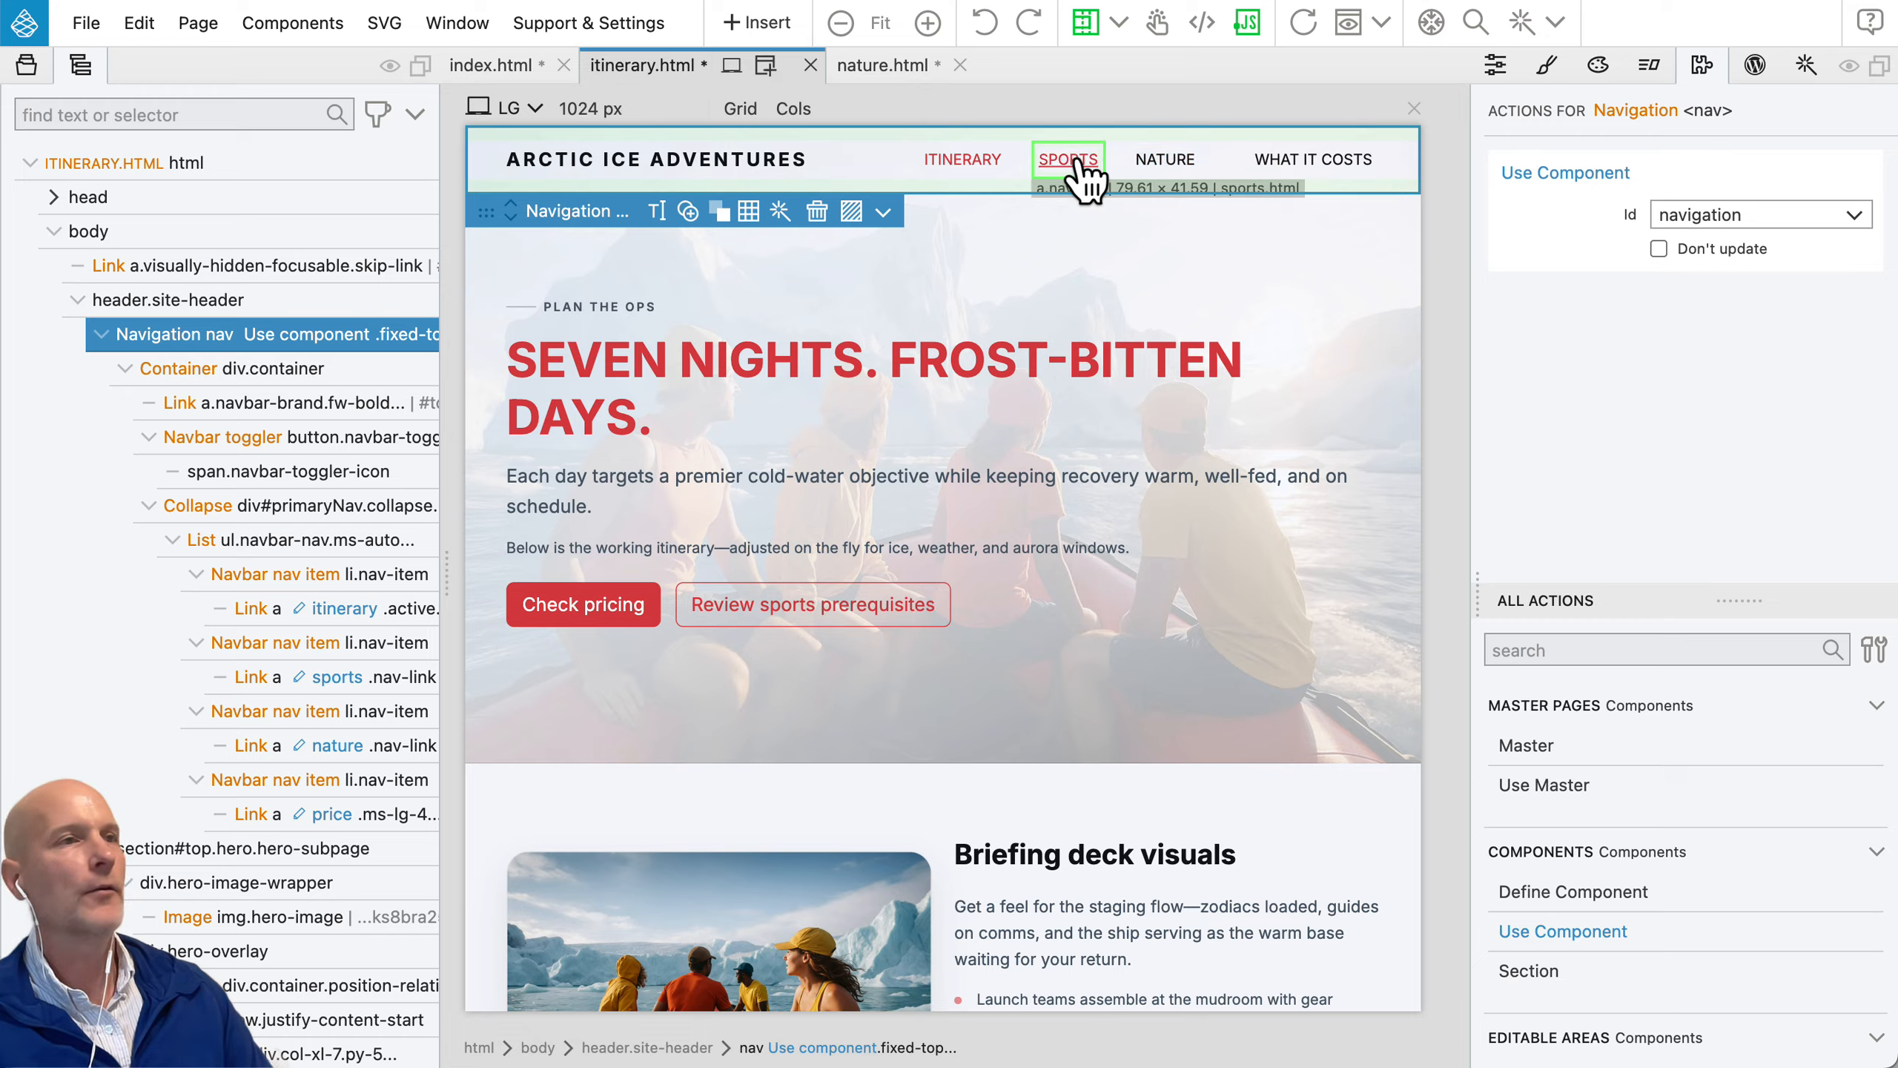
Step: Turn the navbar on nature.html into an instance of the Navigation component
click(878, 69)
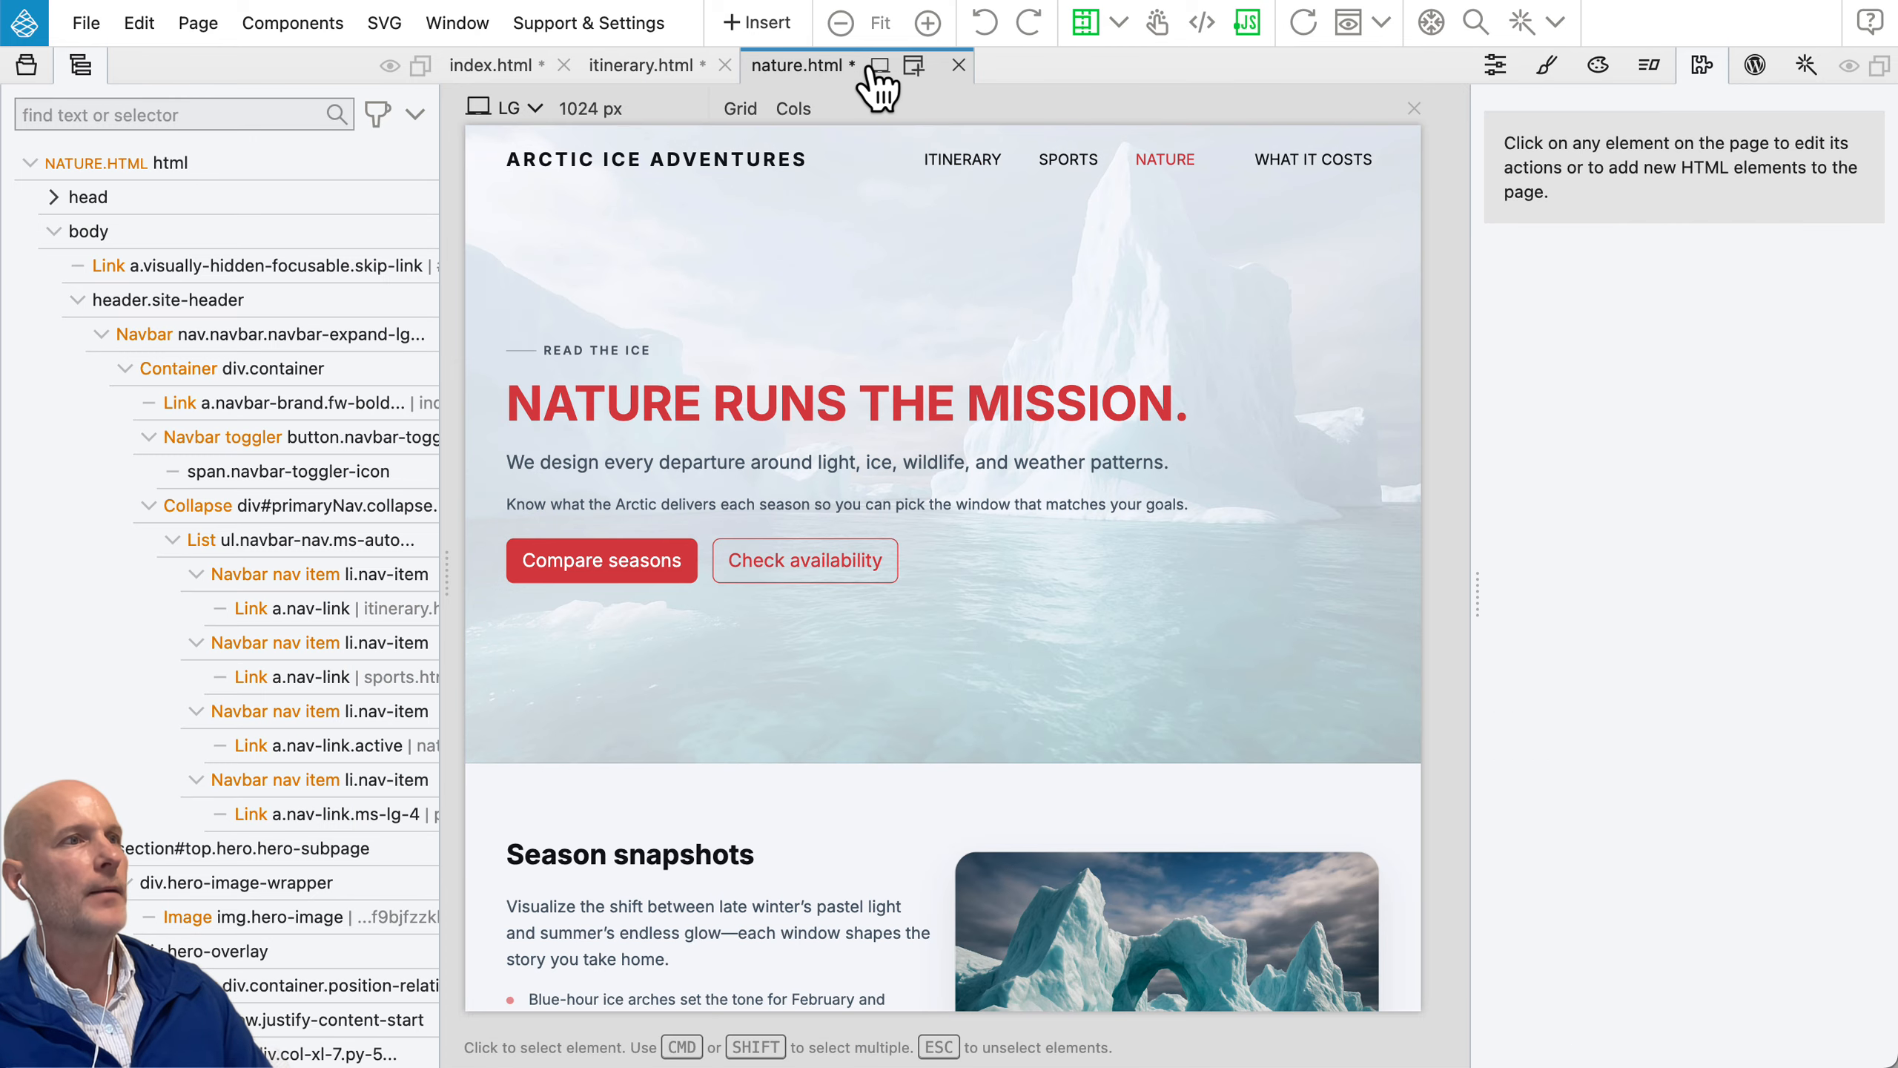
click(478, 183)
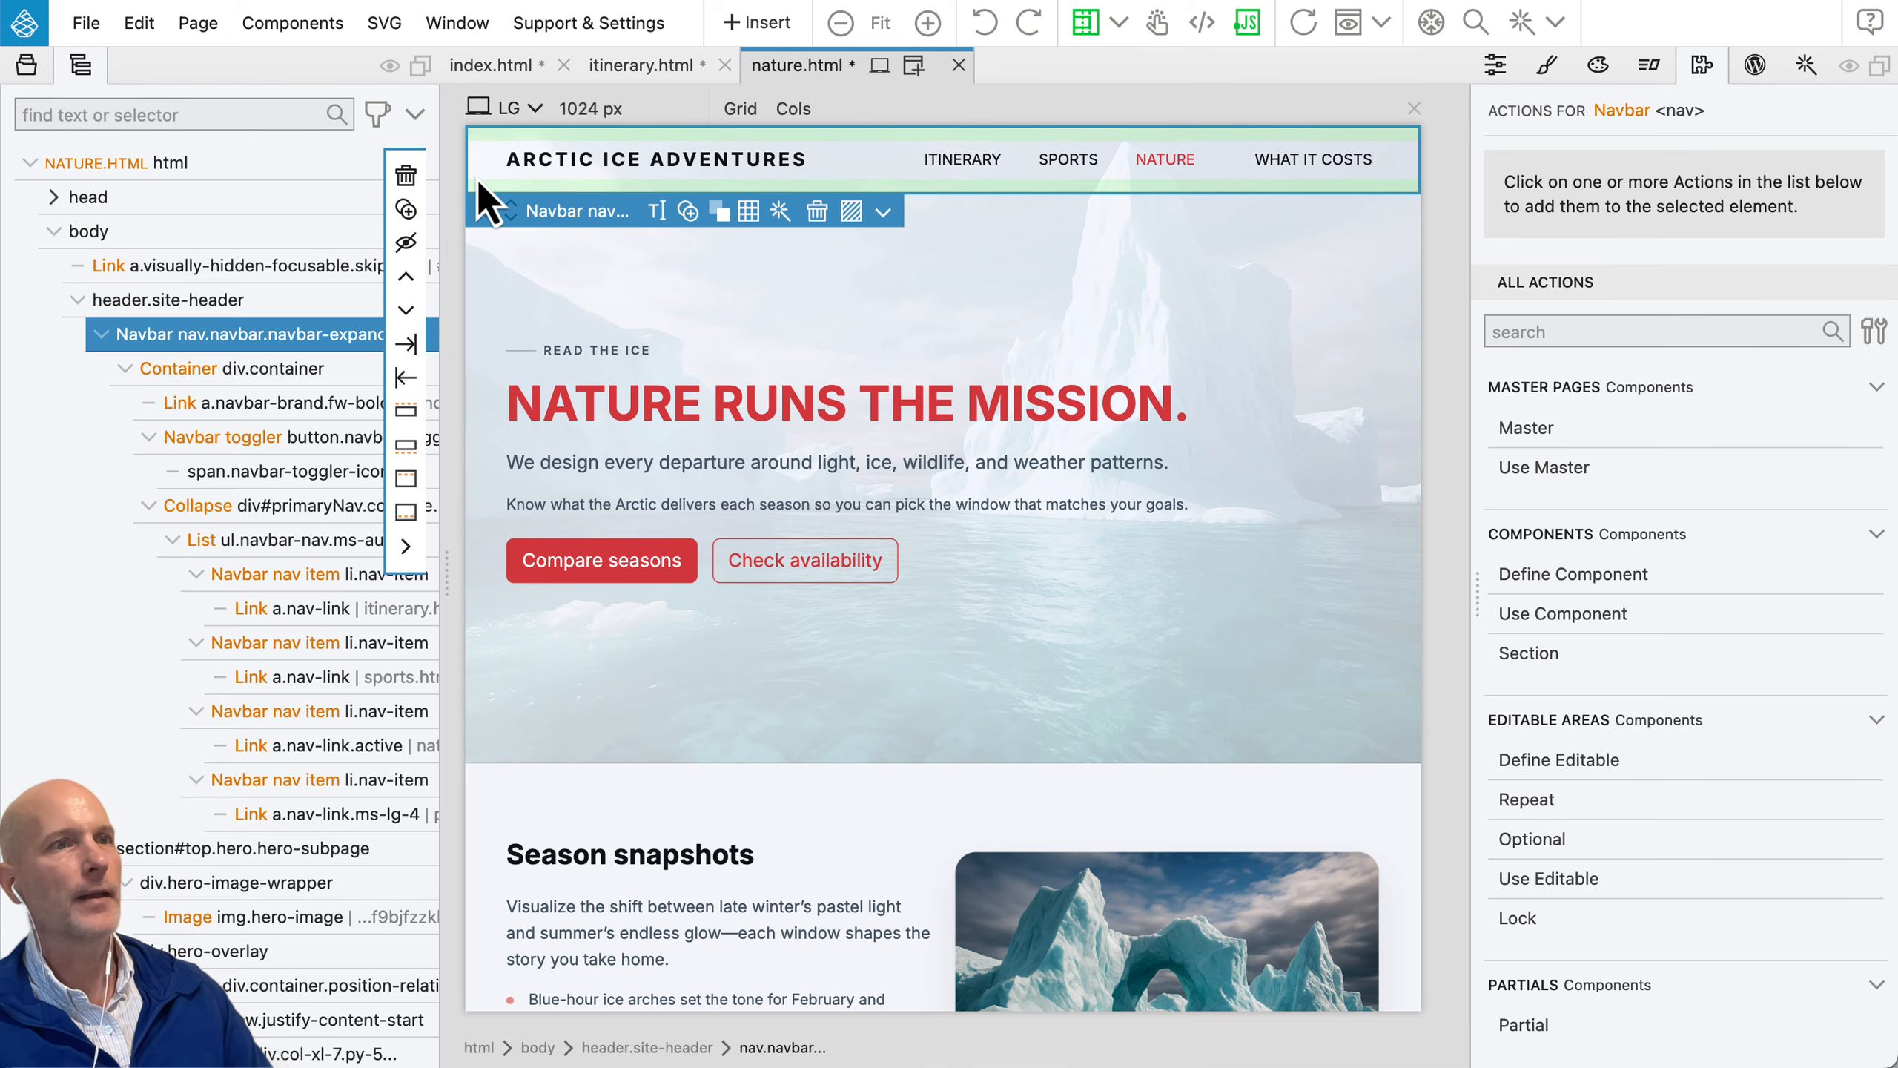
click(740, 23)
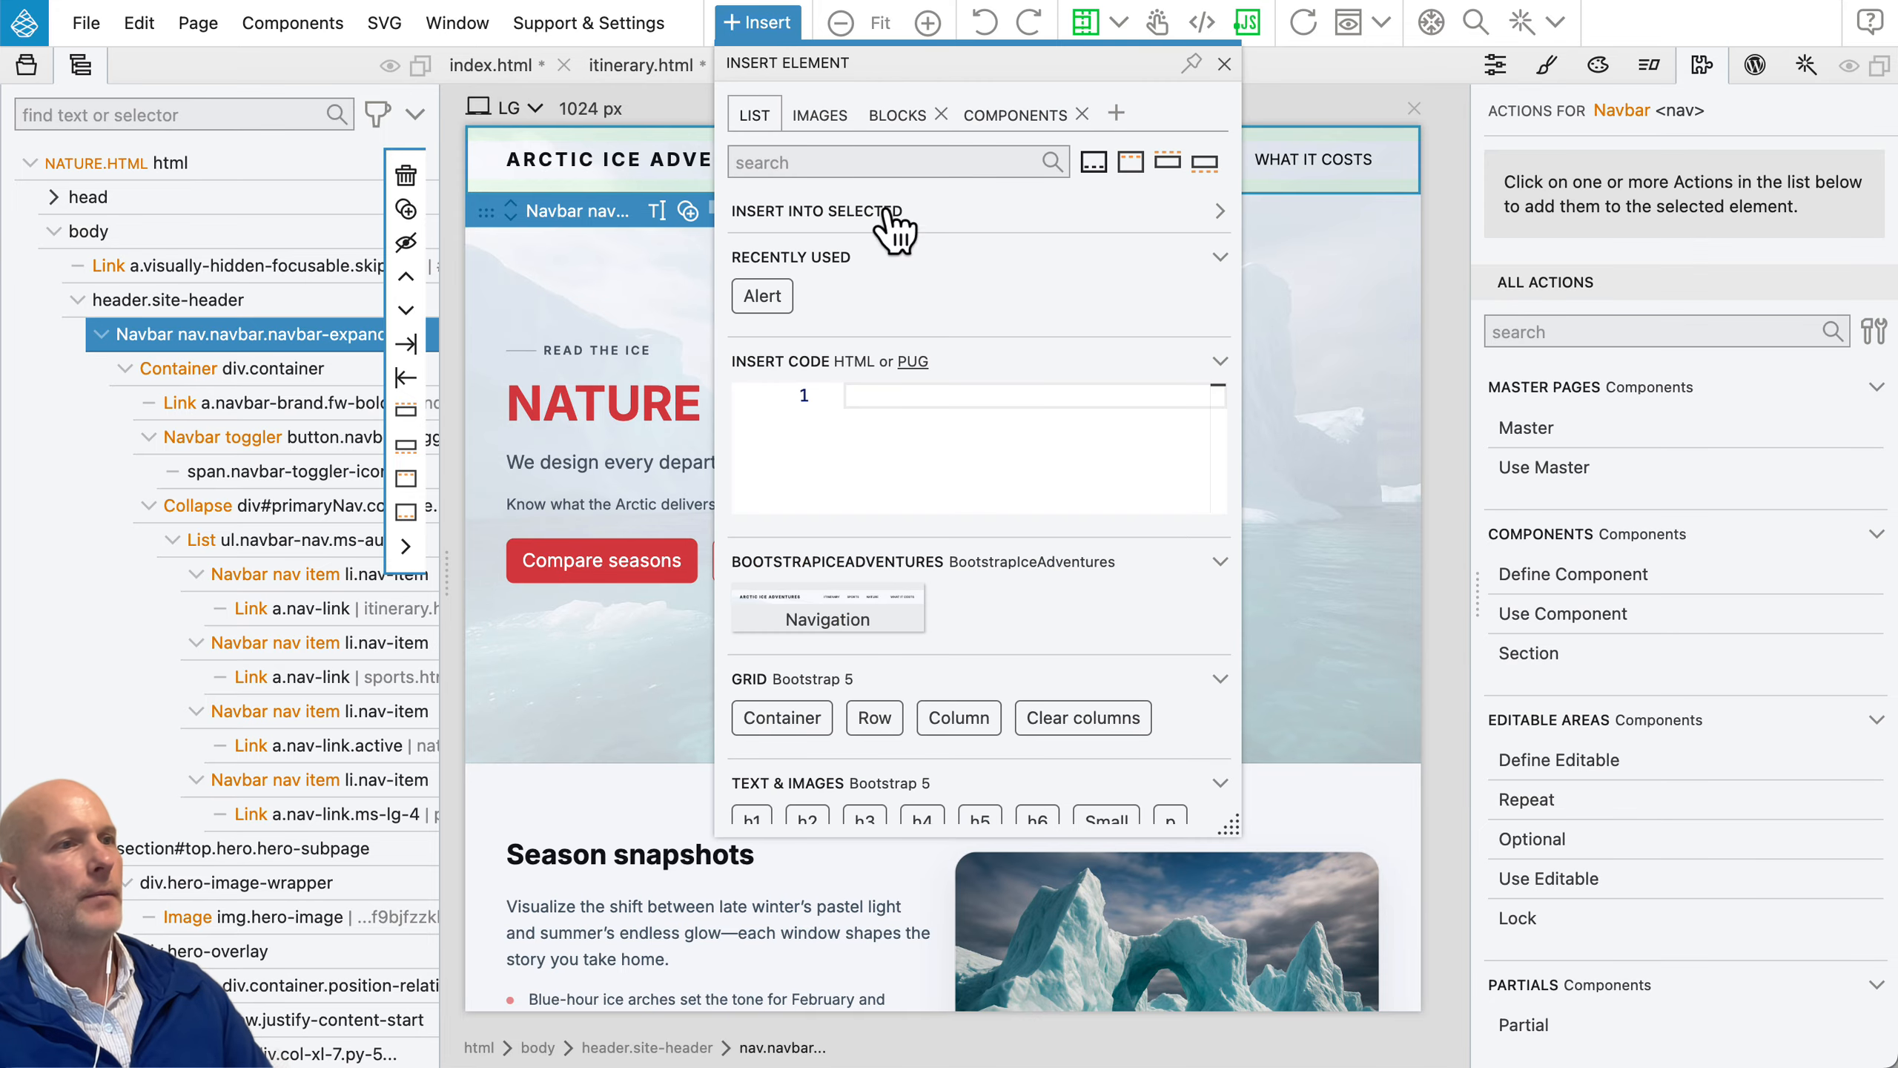
click(820, 607)
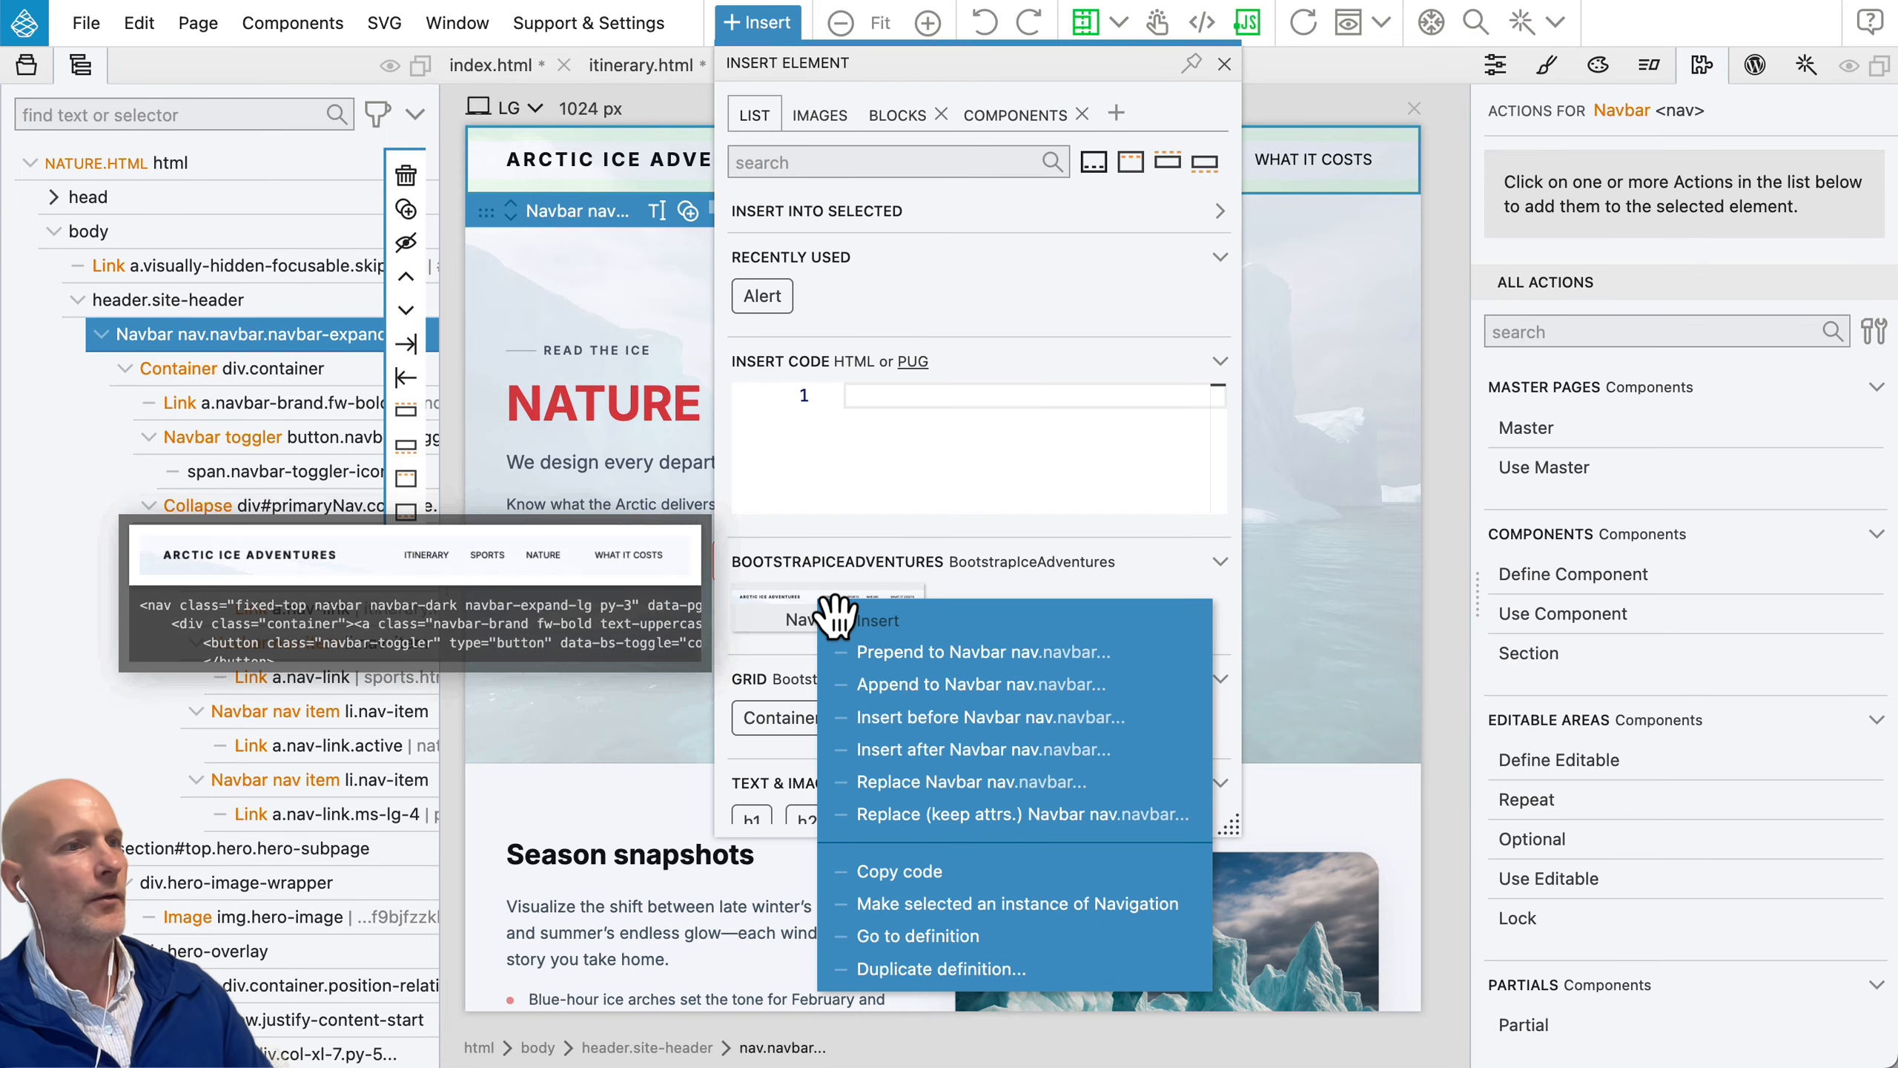
click(1076, 905)
click(767, 28)
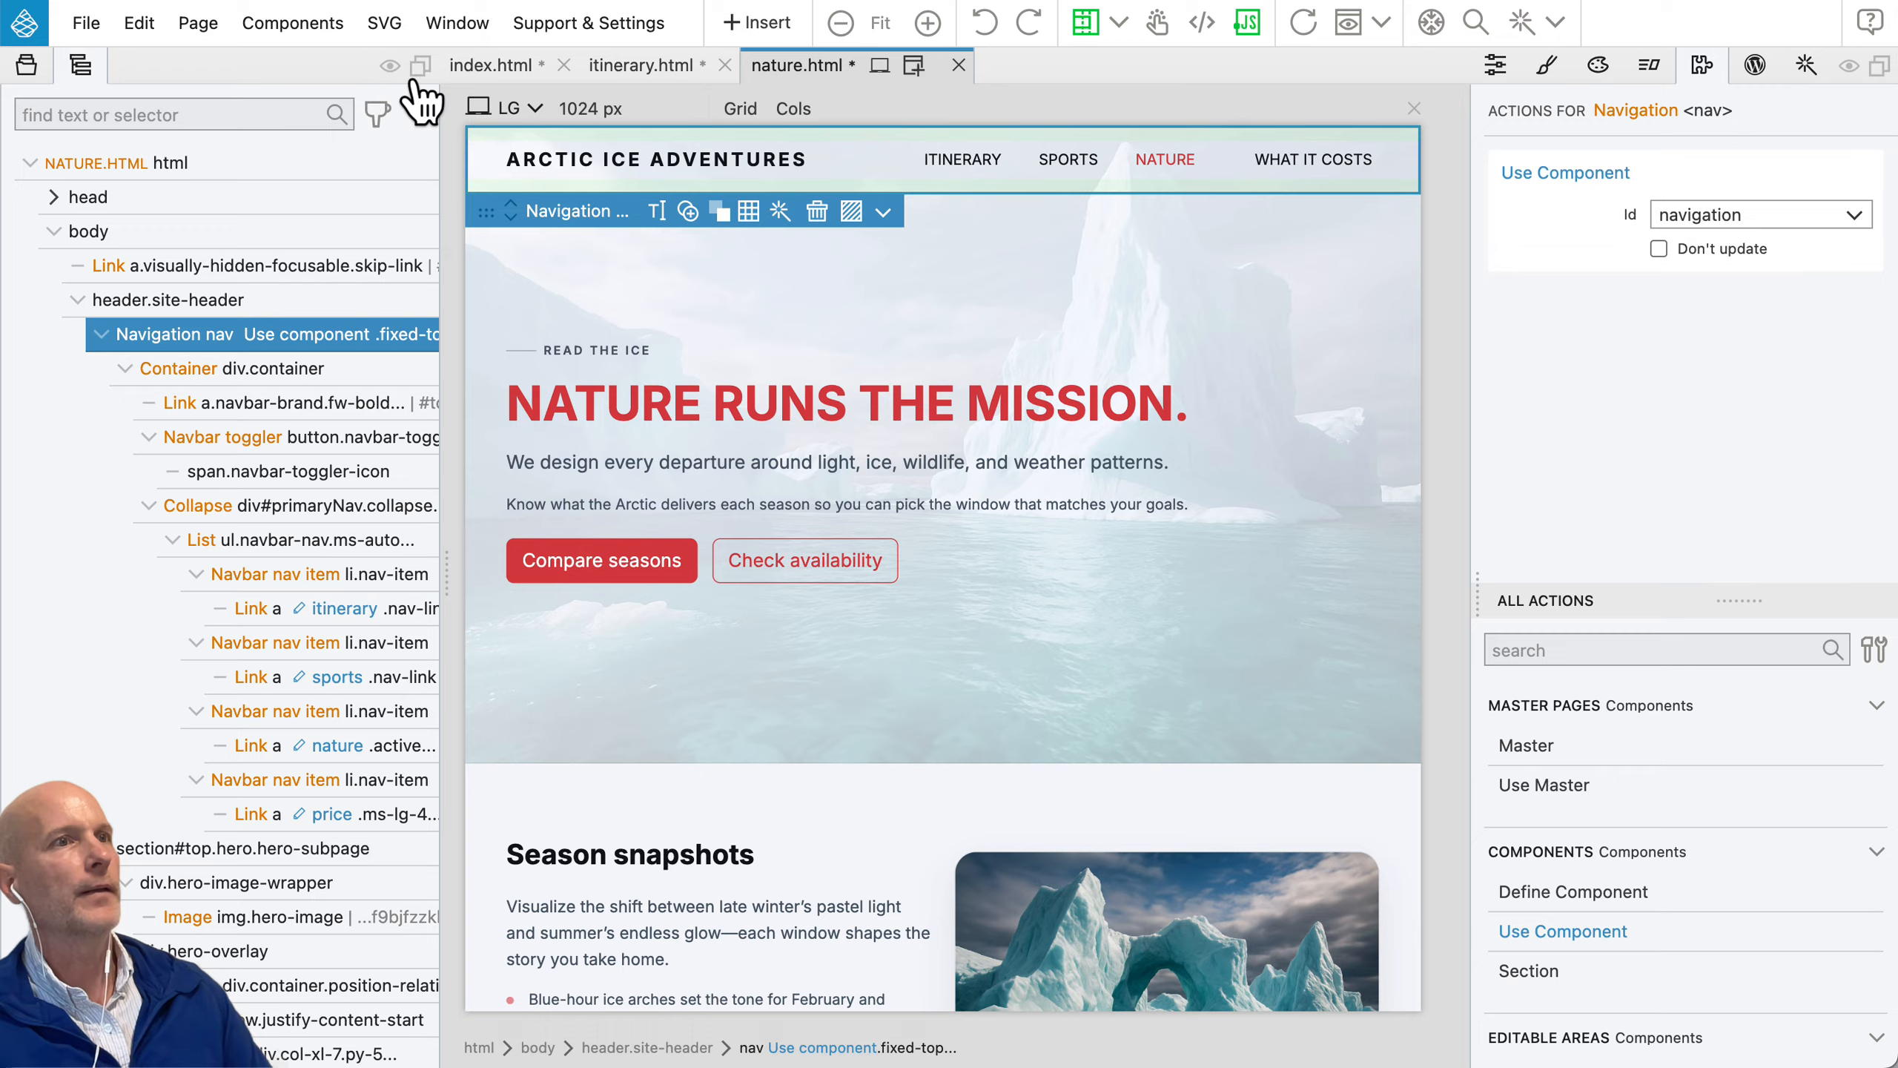
Step: Duplicate the Itinerary nav item in the index.html navbar and change the first of the two links' text to HOME
click(482, 67)
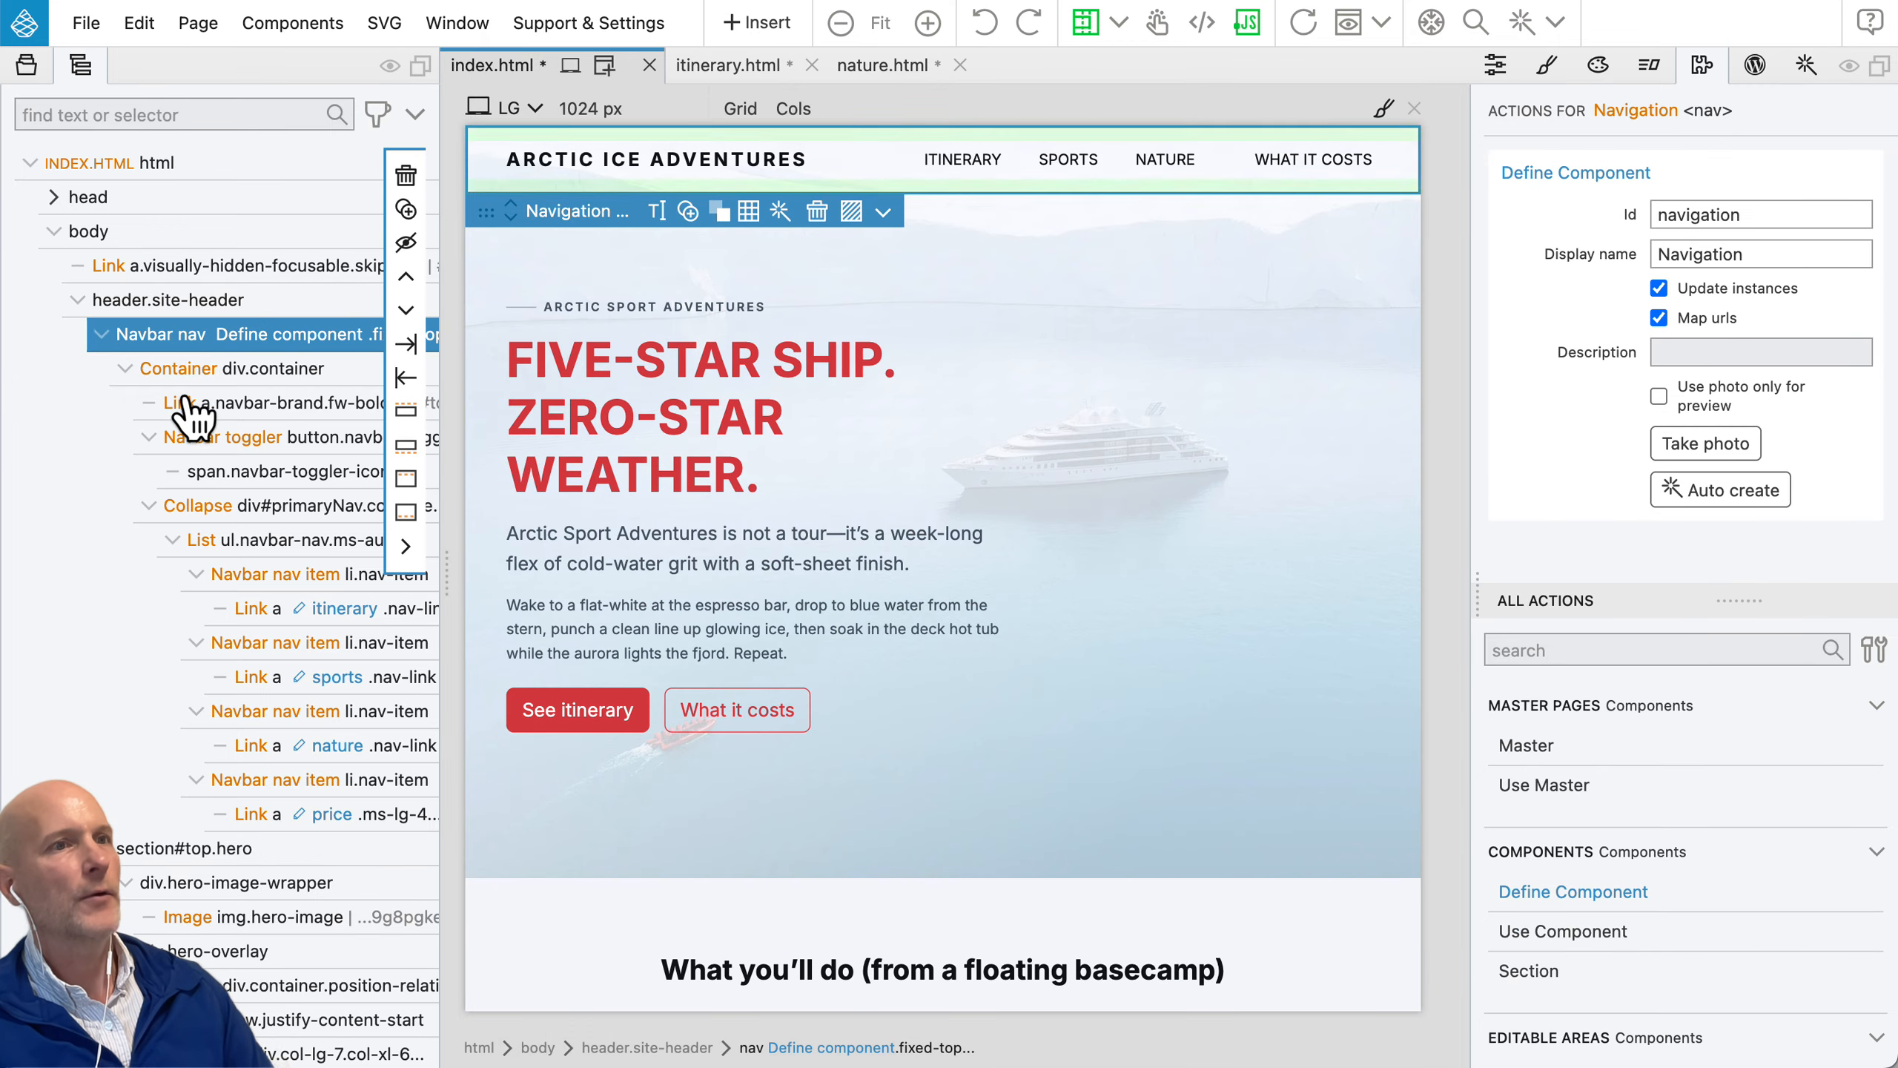
click(265, 576)
key(ctrl+d)
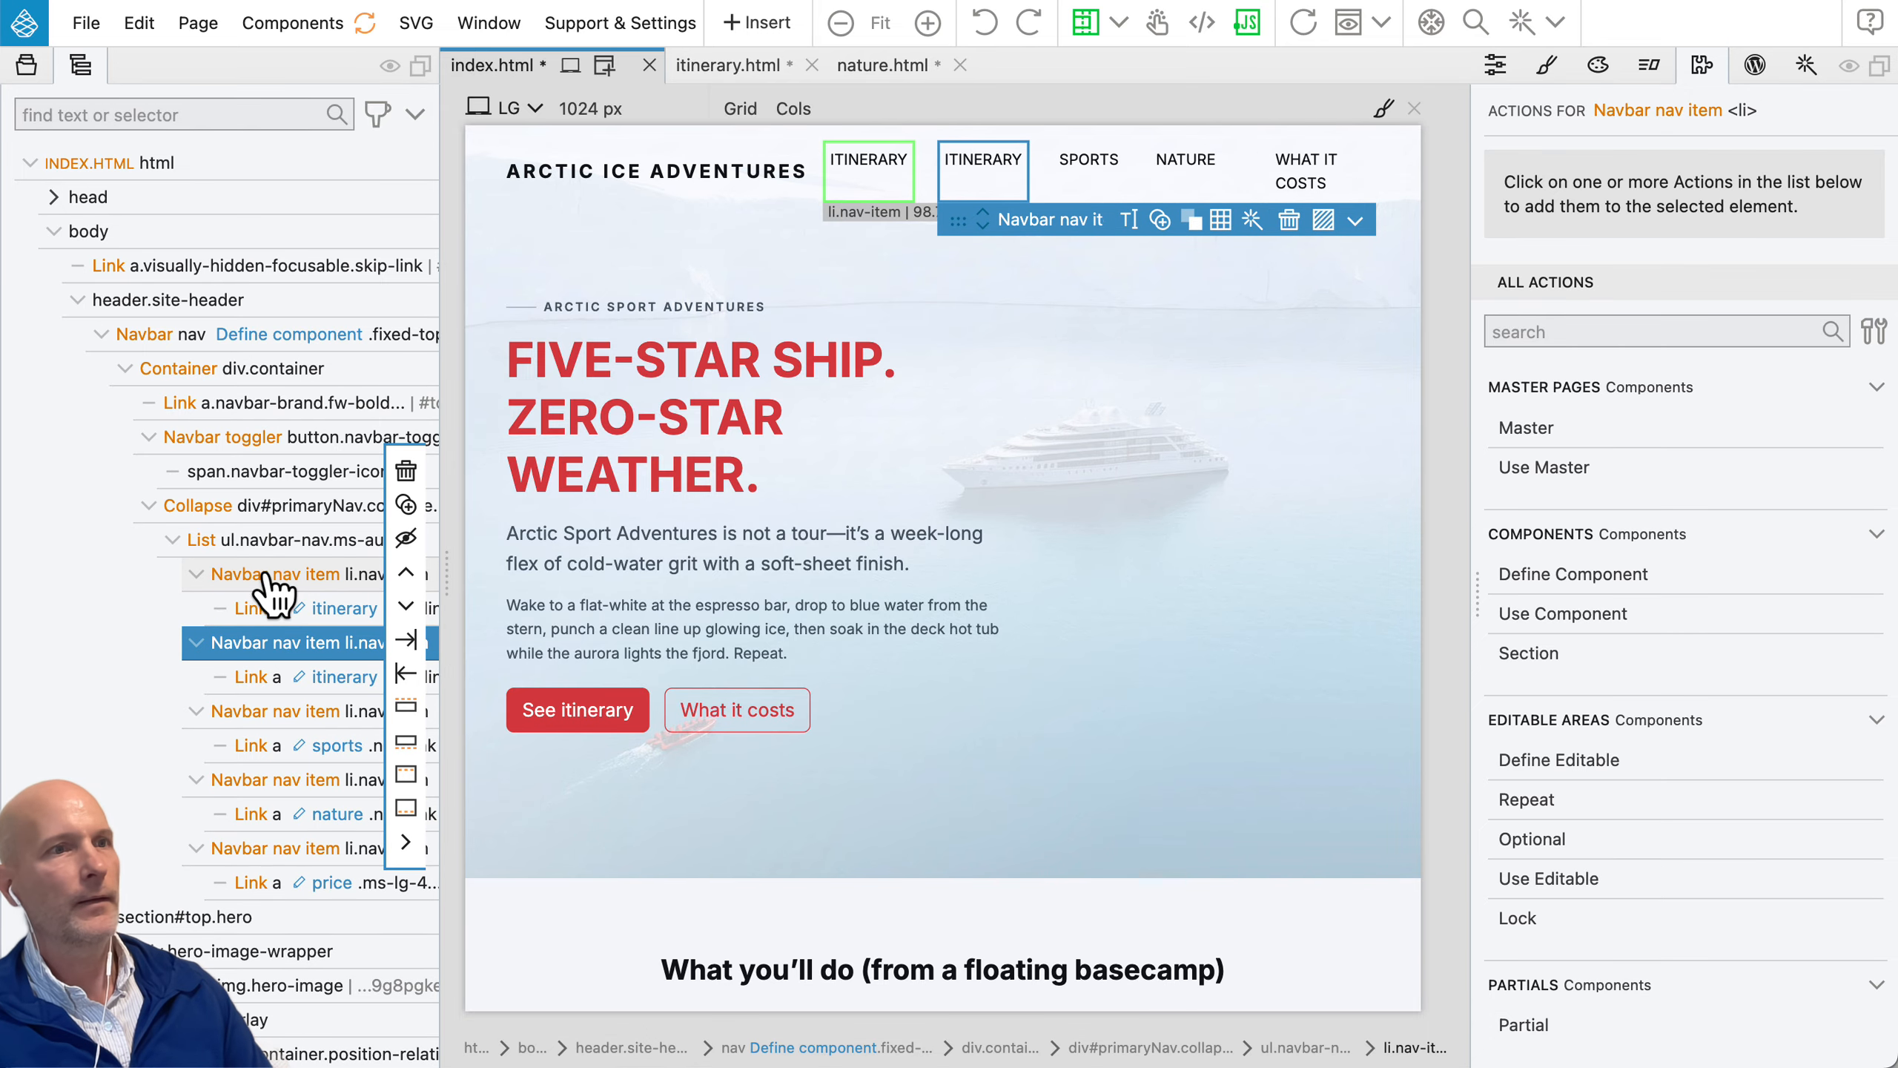
click(335, 610)
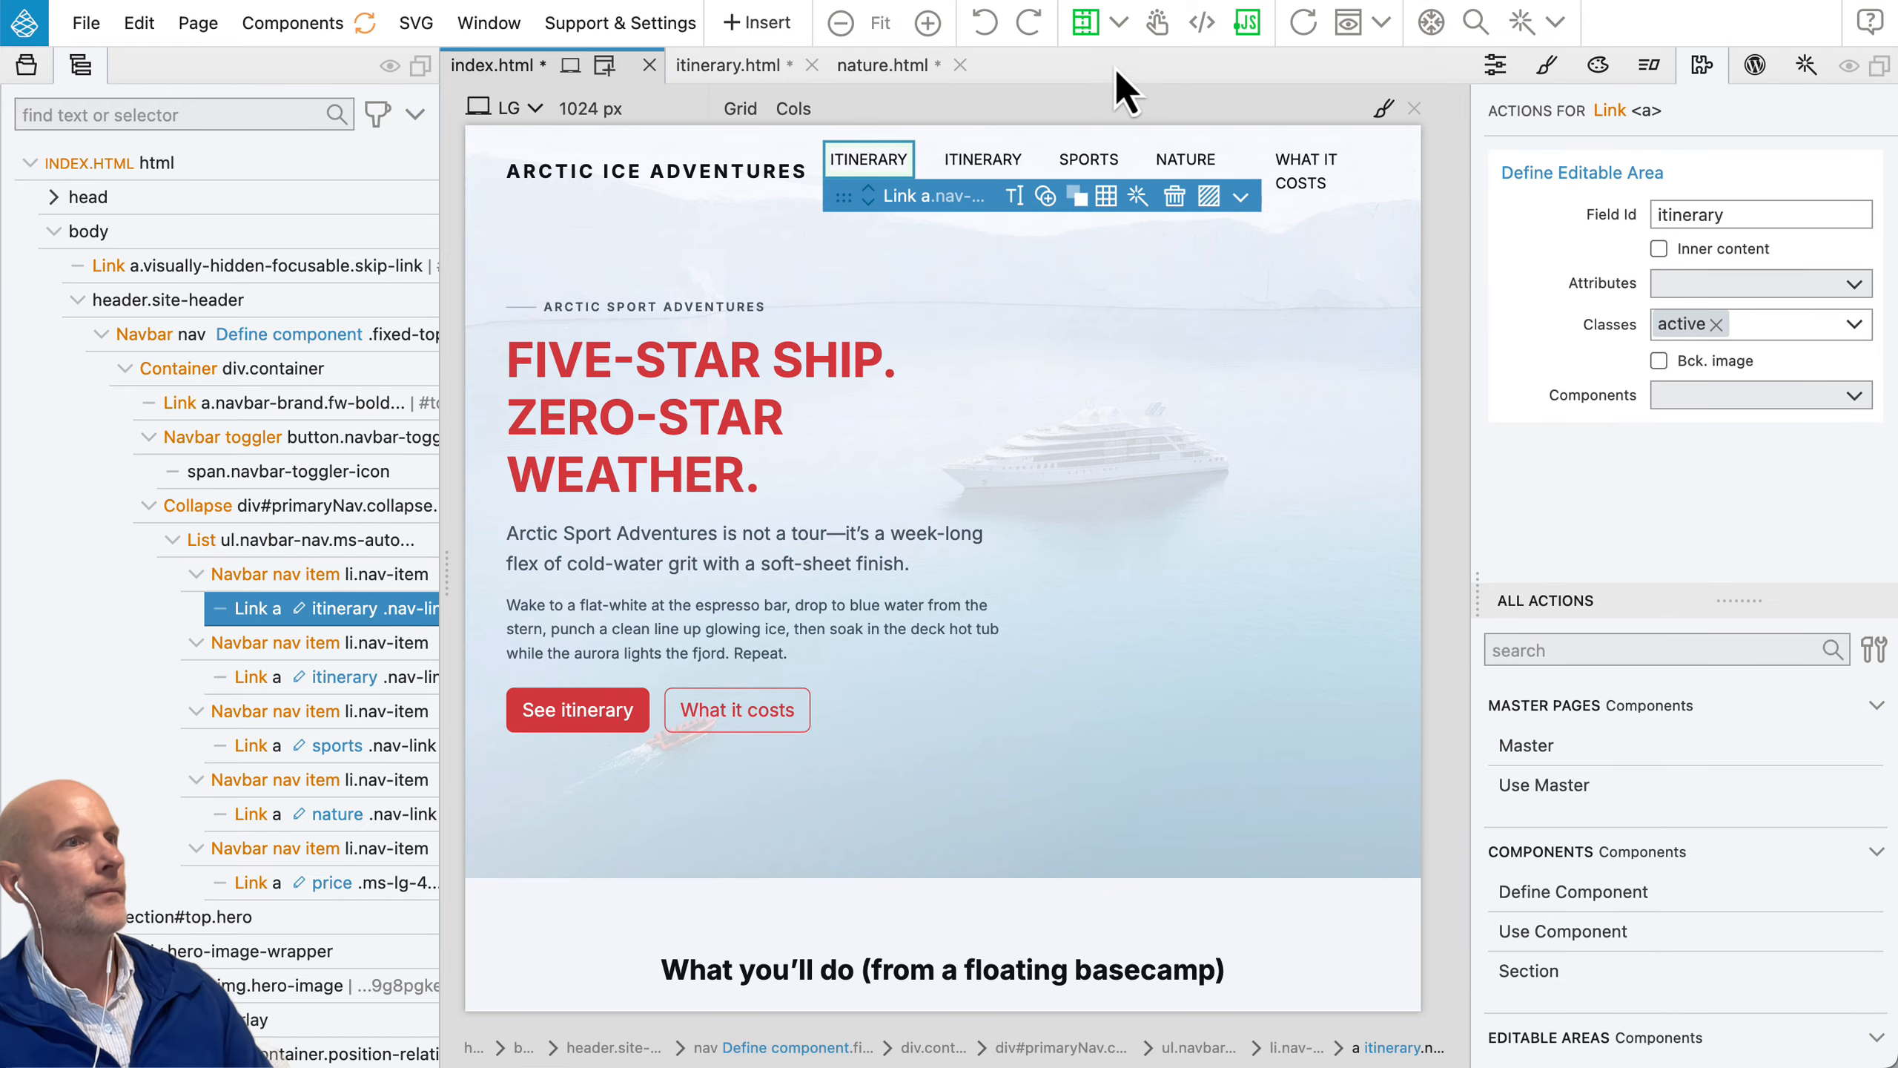
double_click(873, 159)
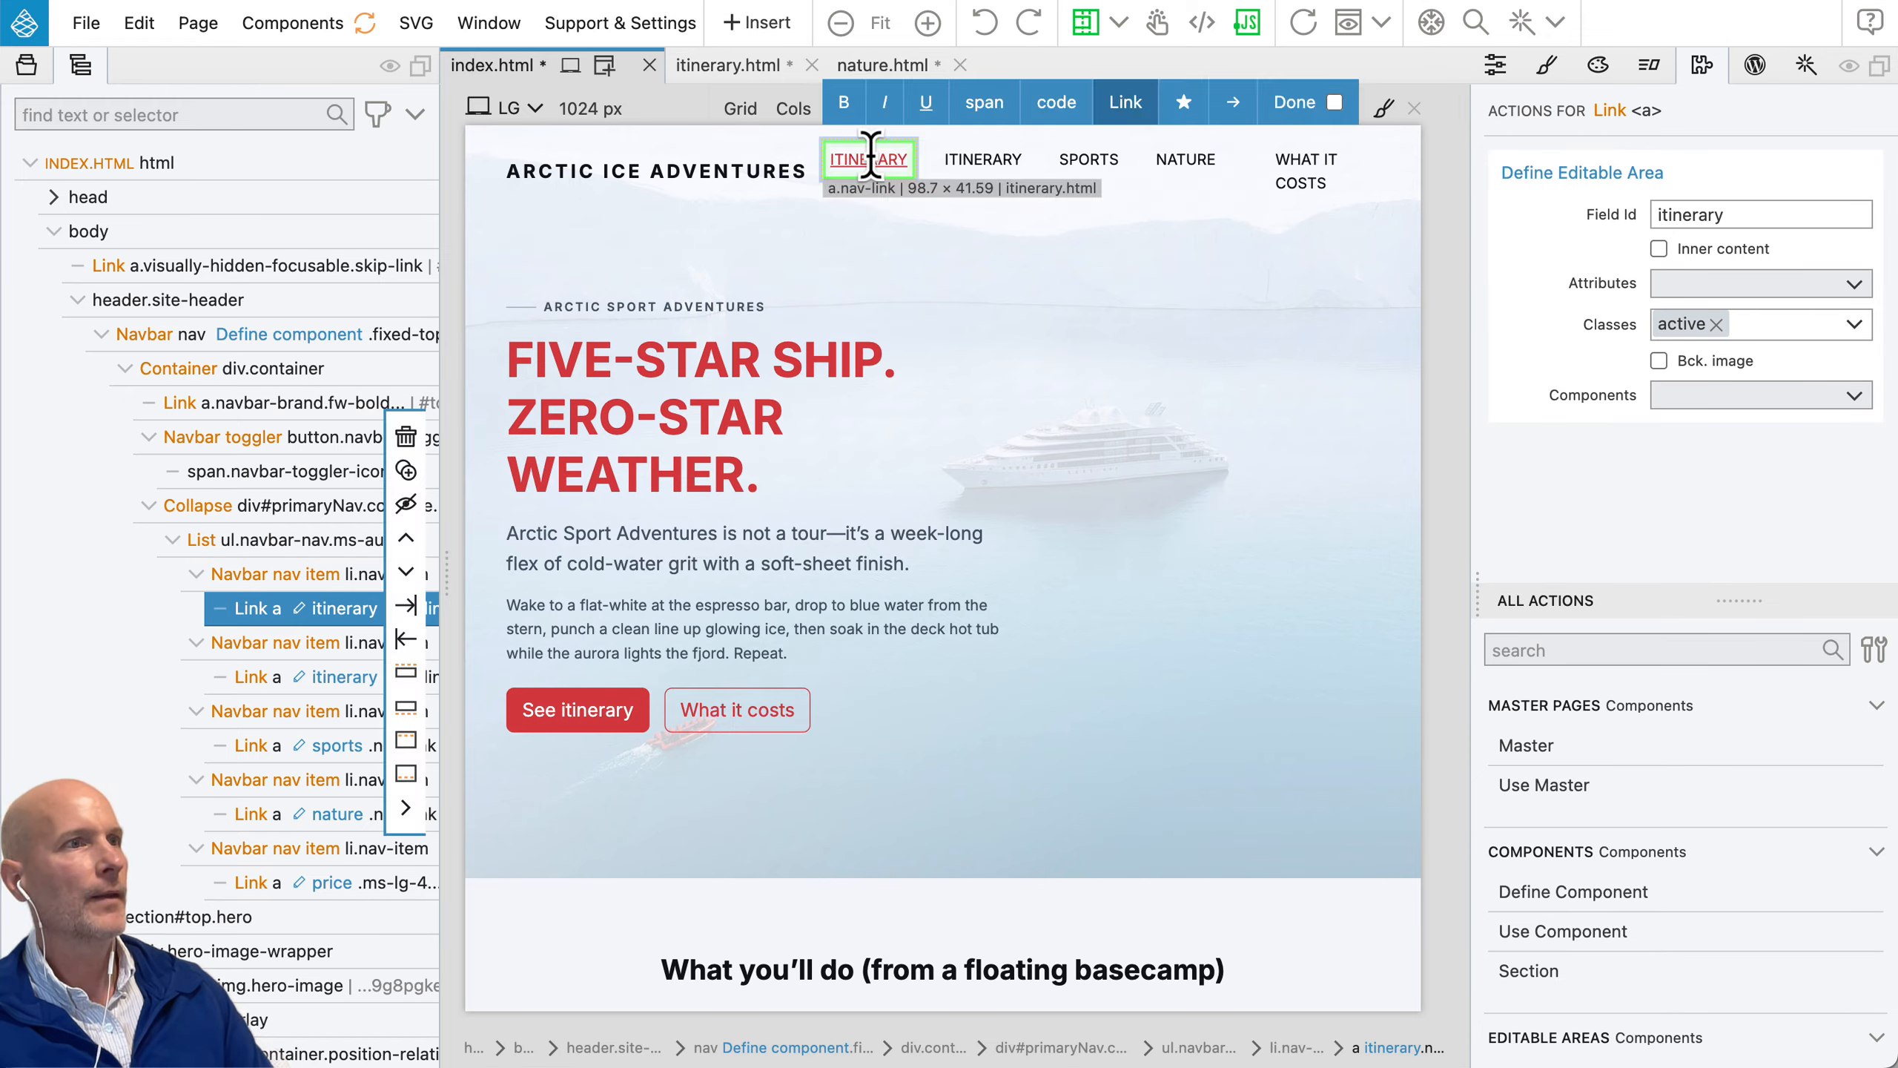
double_click(870, 159)
text(HOME)
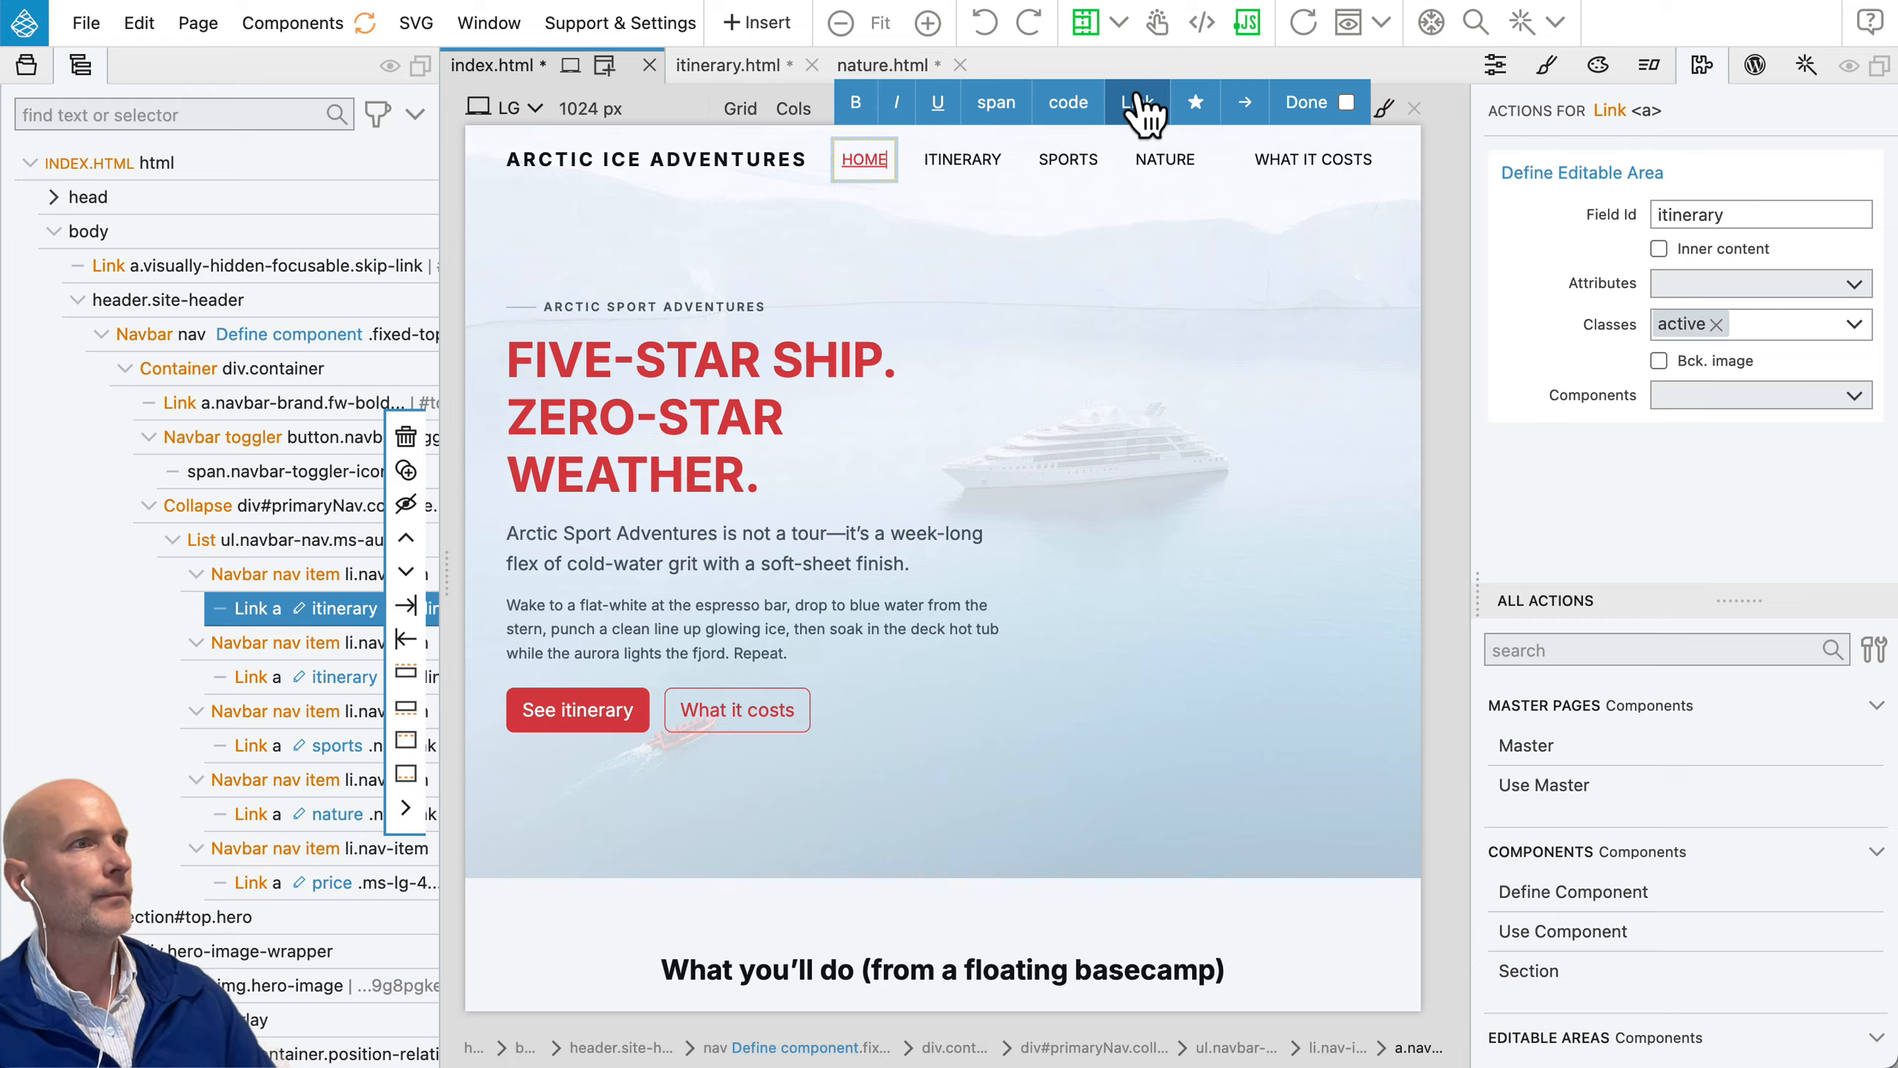
Step: Finish editing the HOME link's text, set its editable area's field ID to home, and show the link's properties
click(1308, 102)
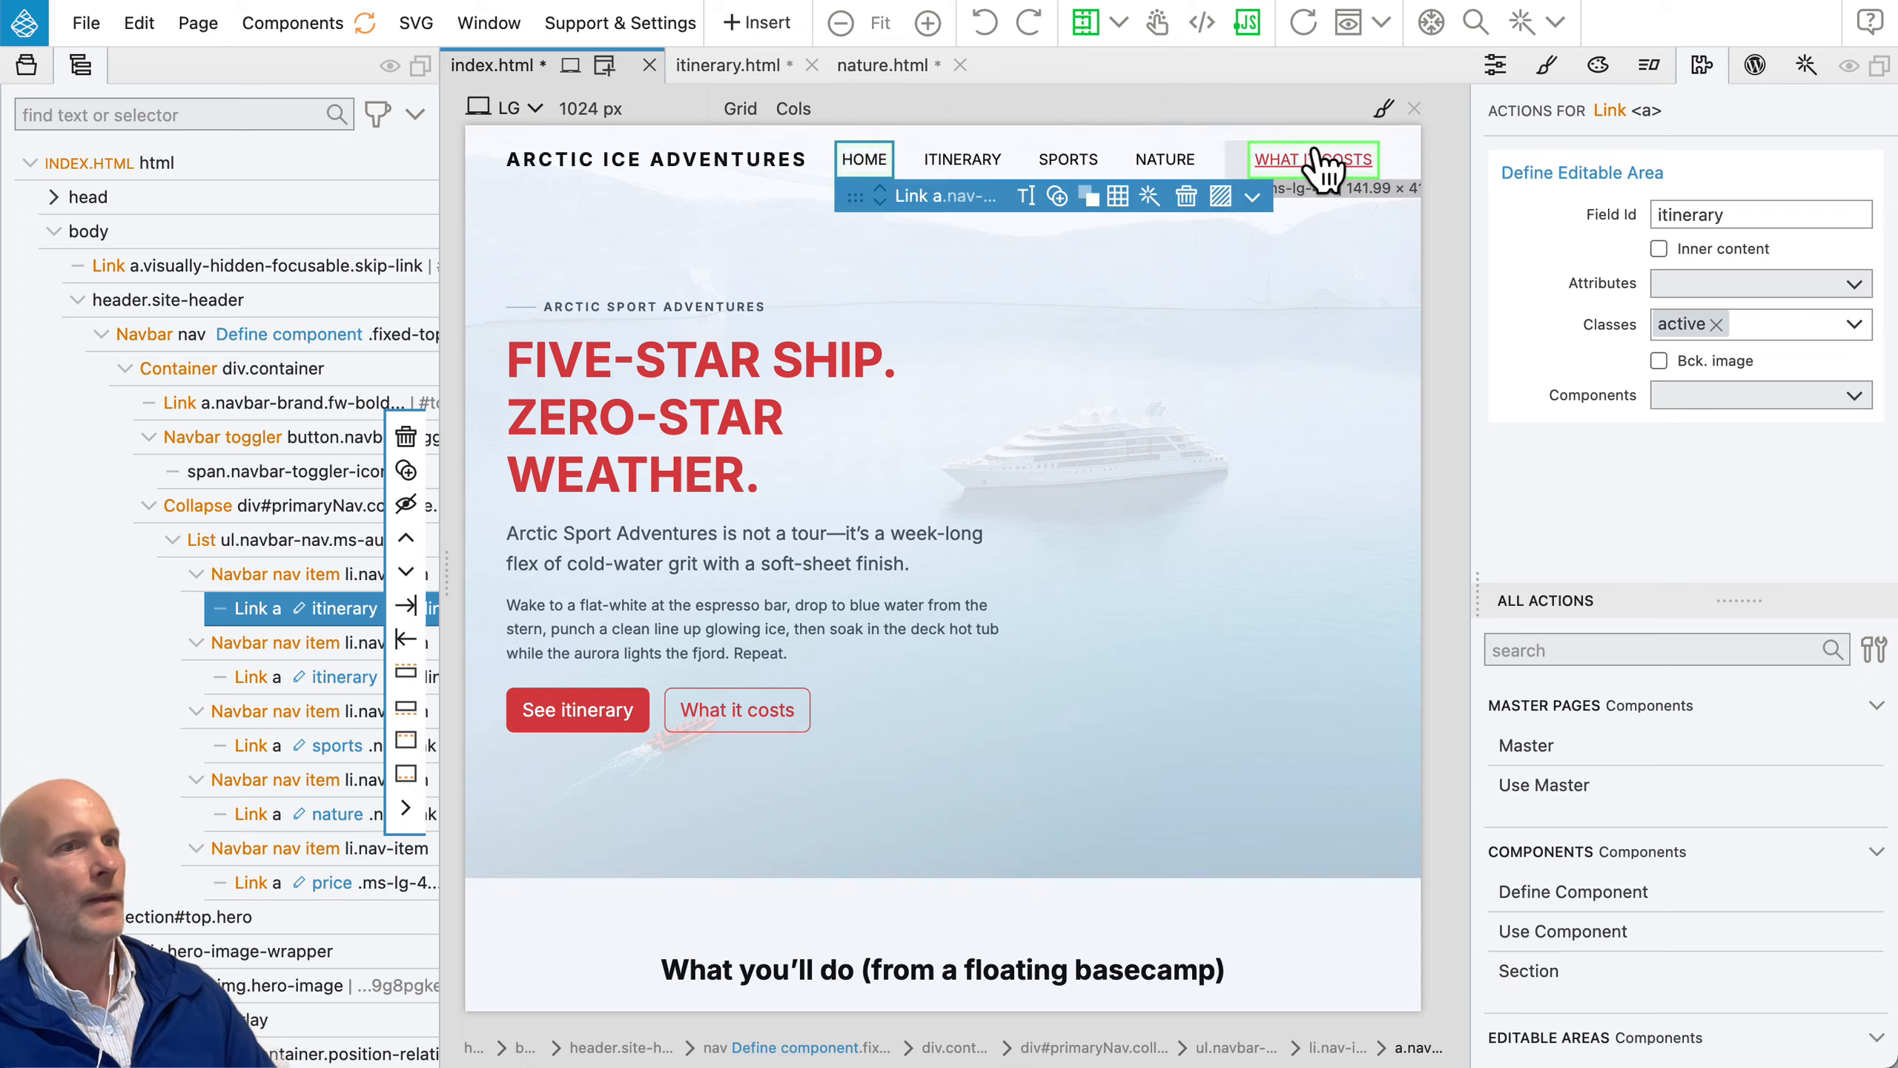
double_click(1684, 204)
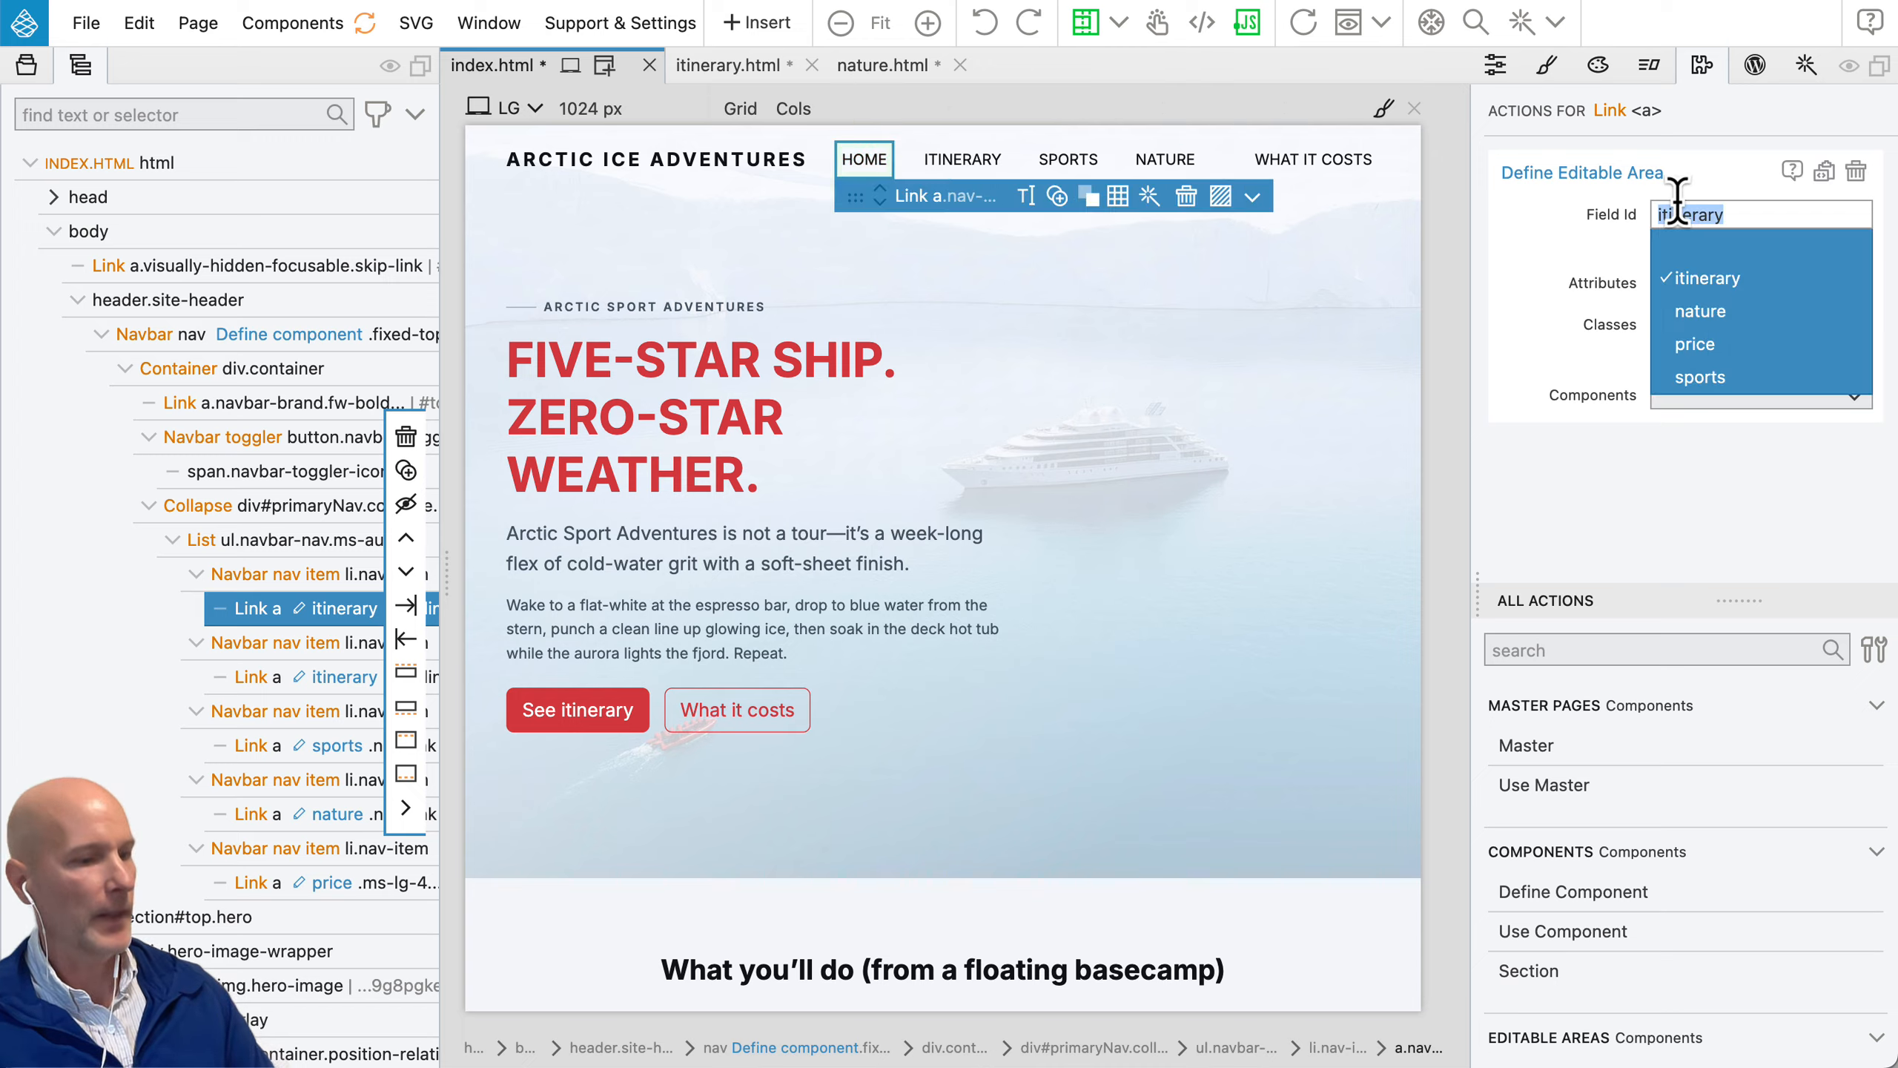
text(home)
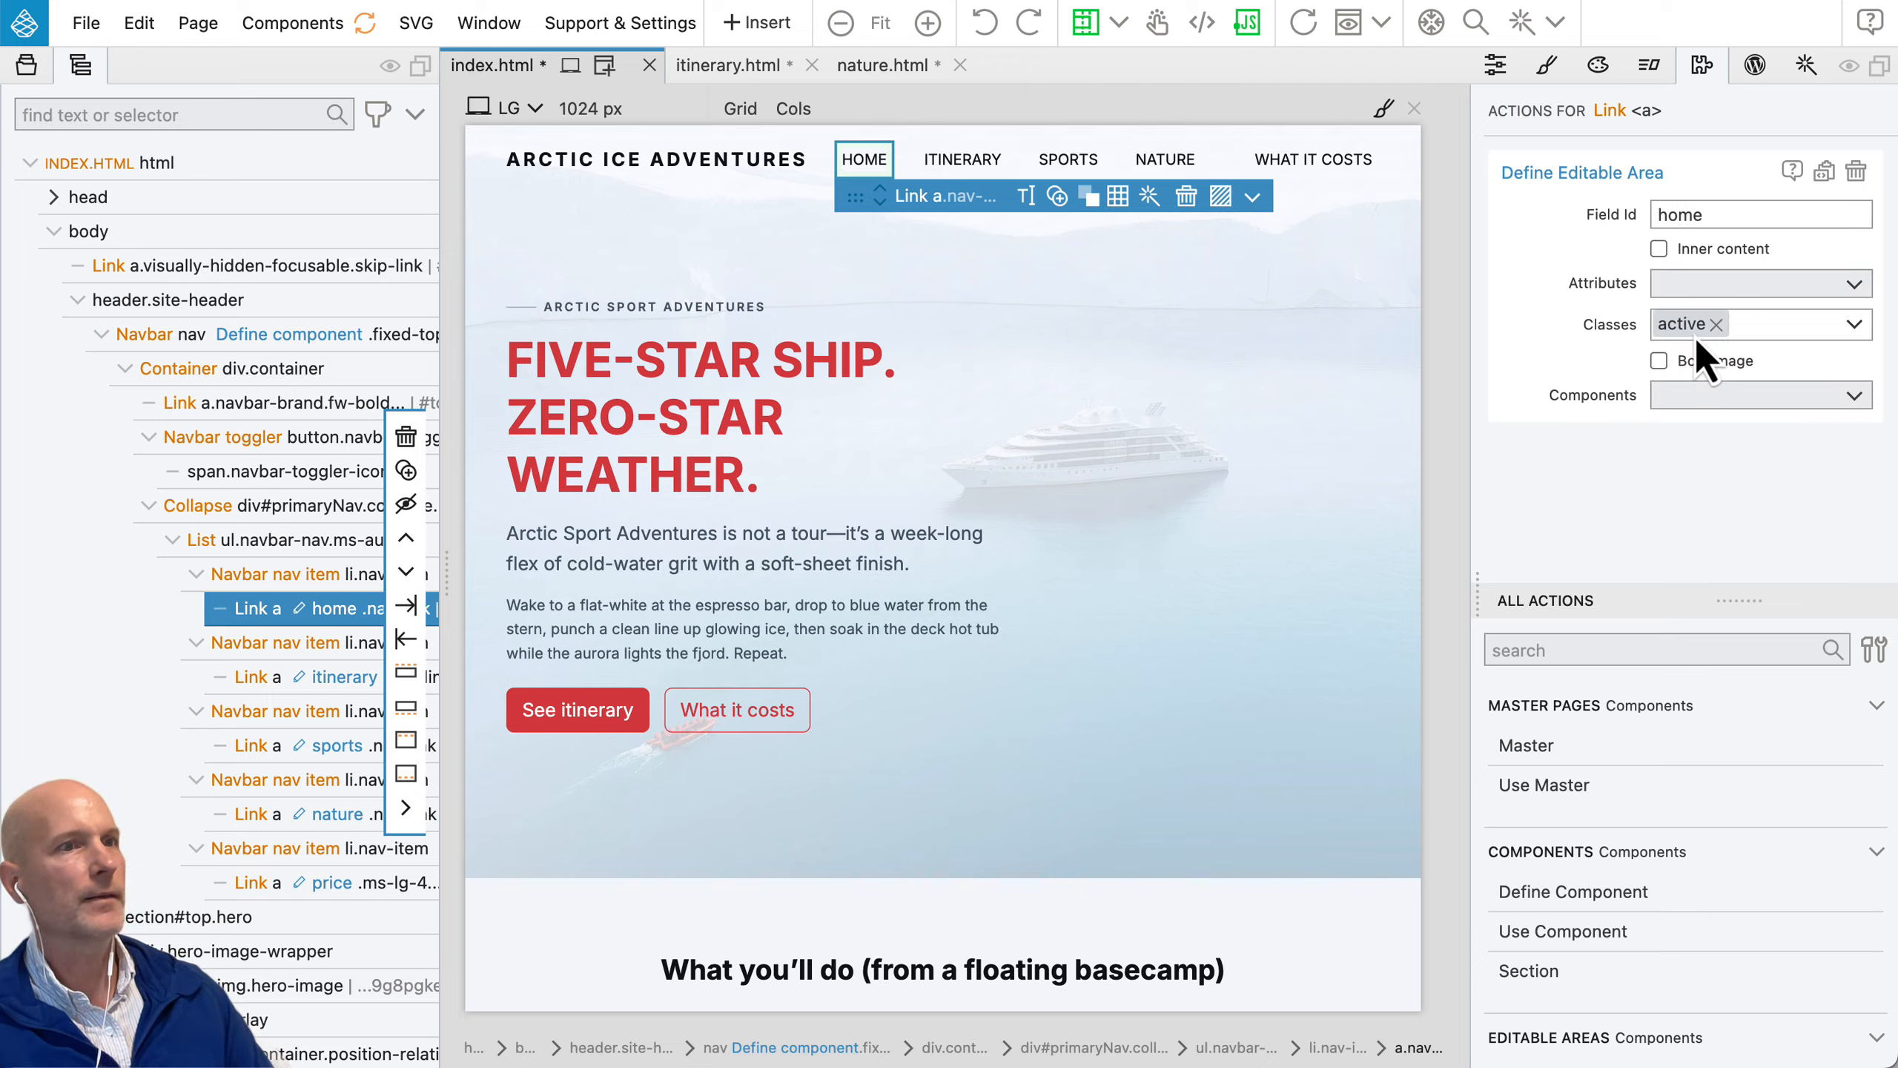
click(1496, 66)
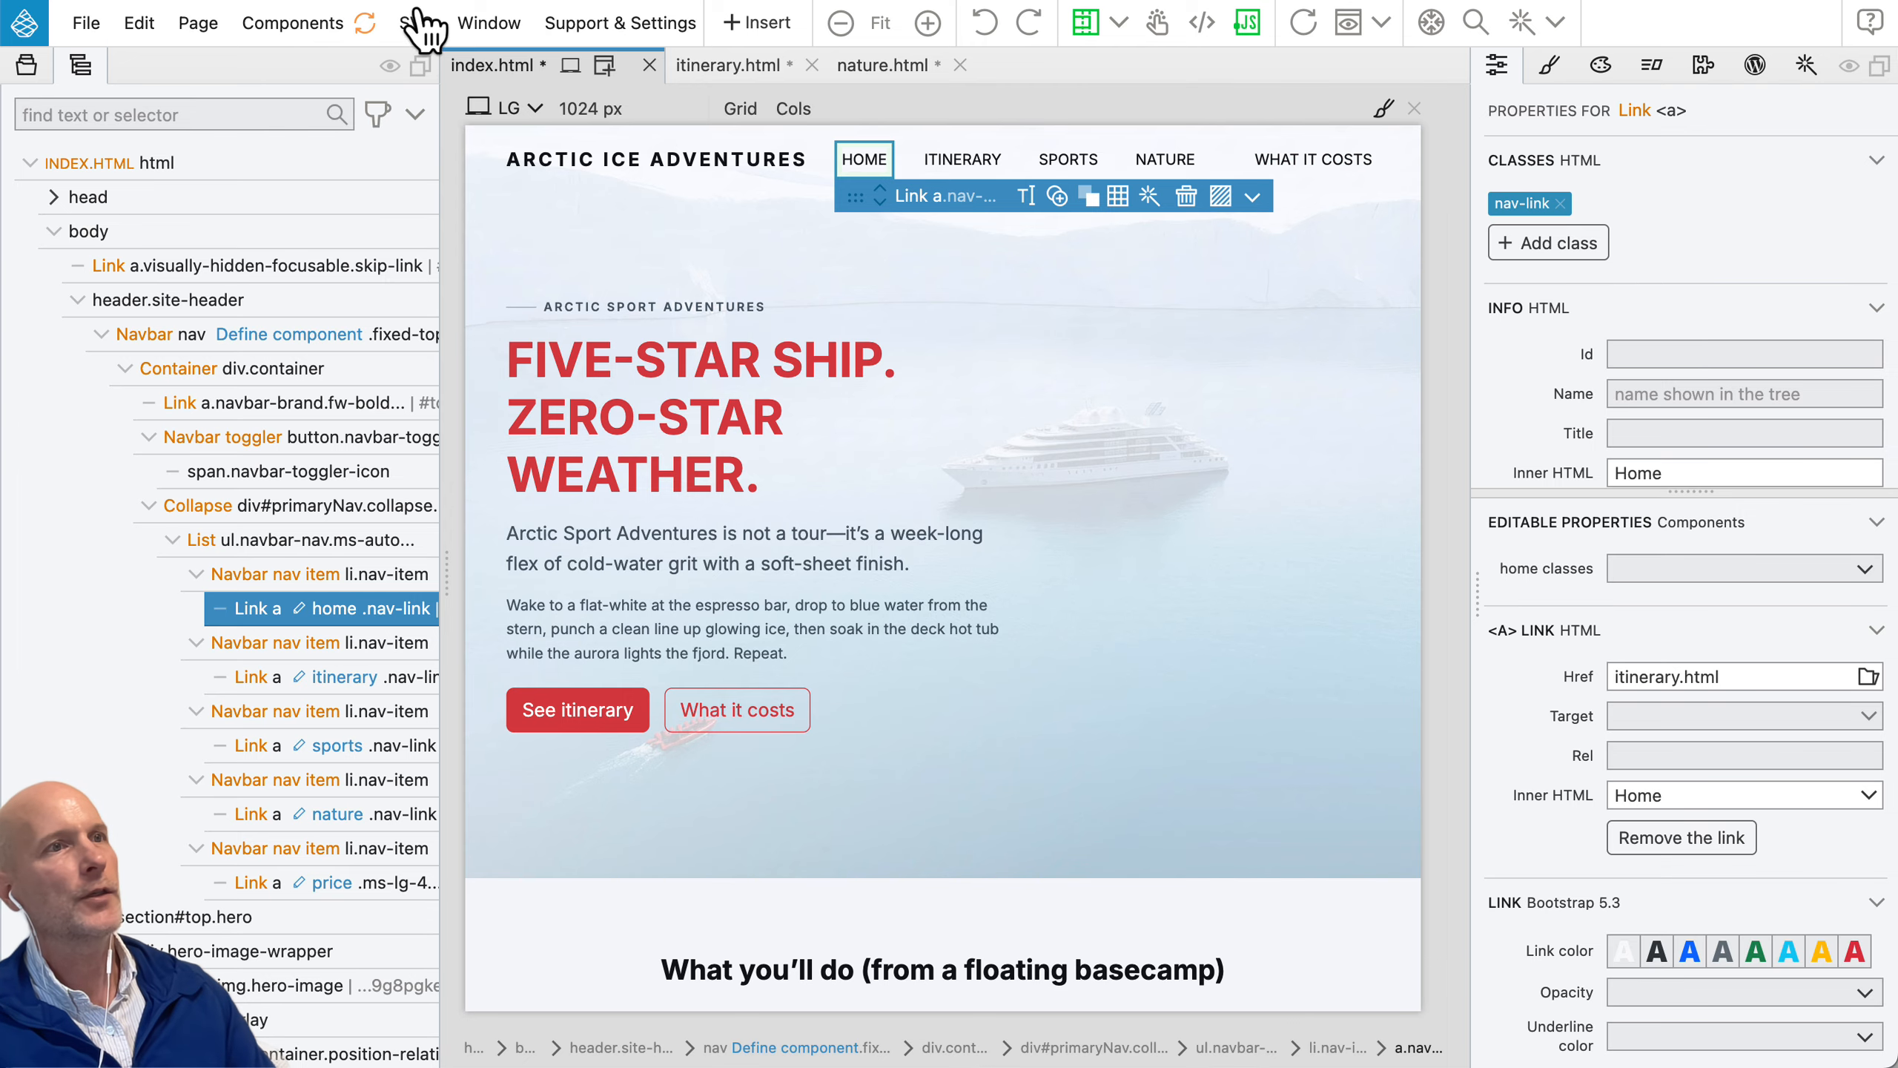
Step: Update the components with the new HOME link and check the navbars on itinerary.html and nature.html
click(366, 24)
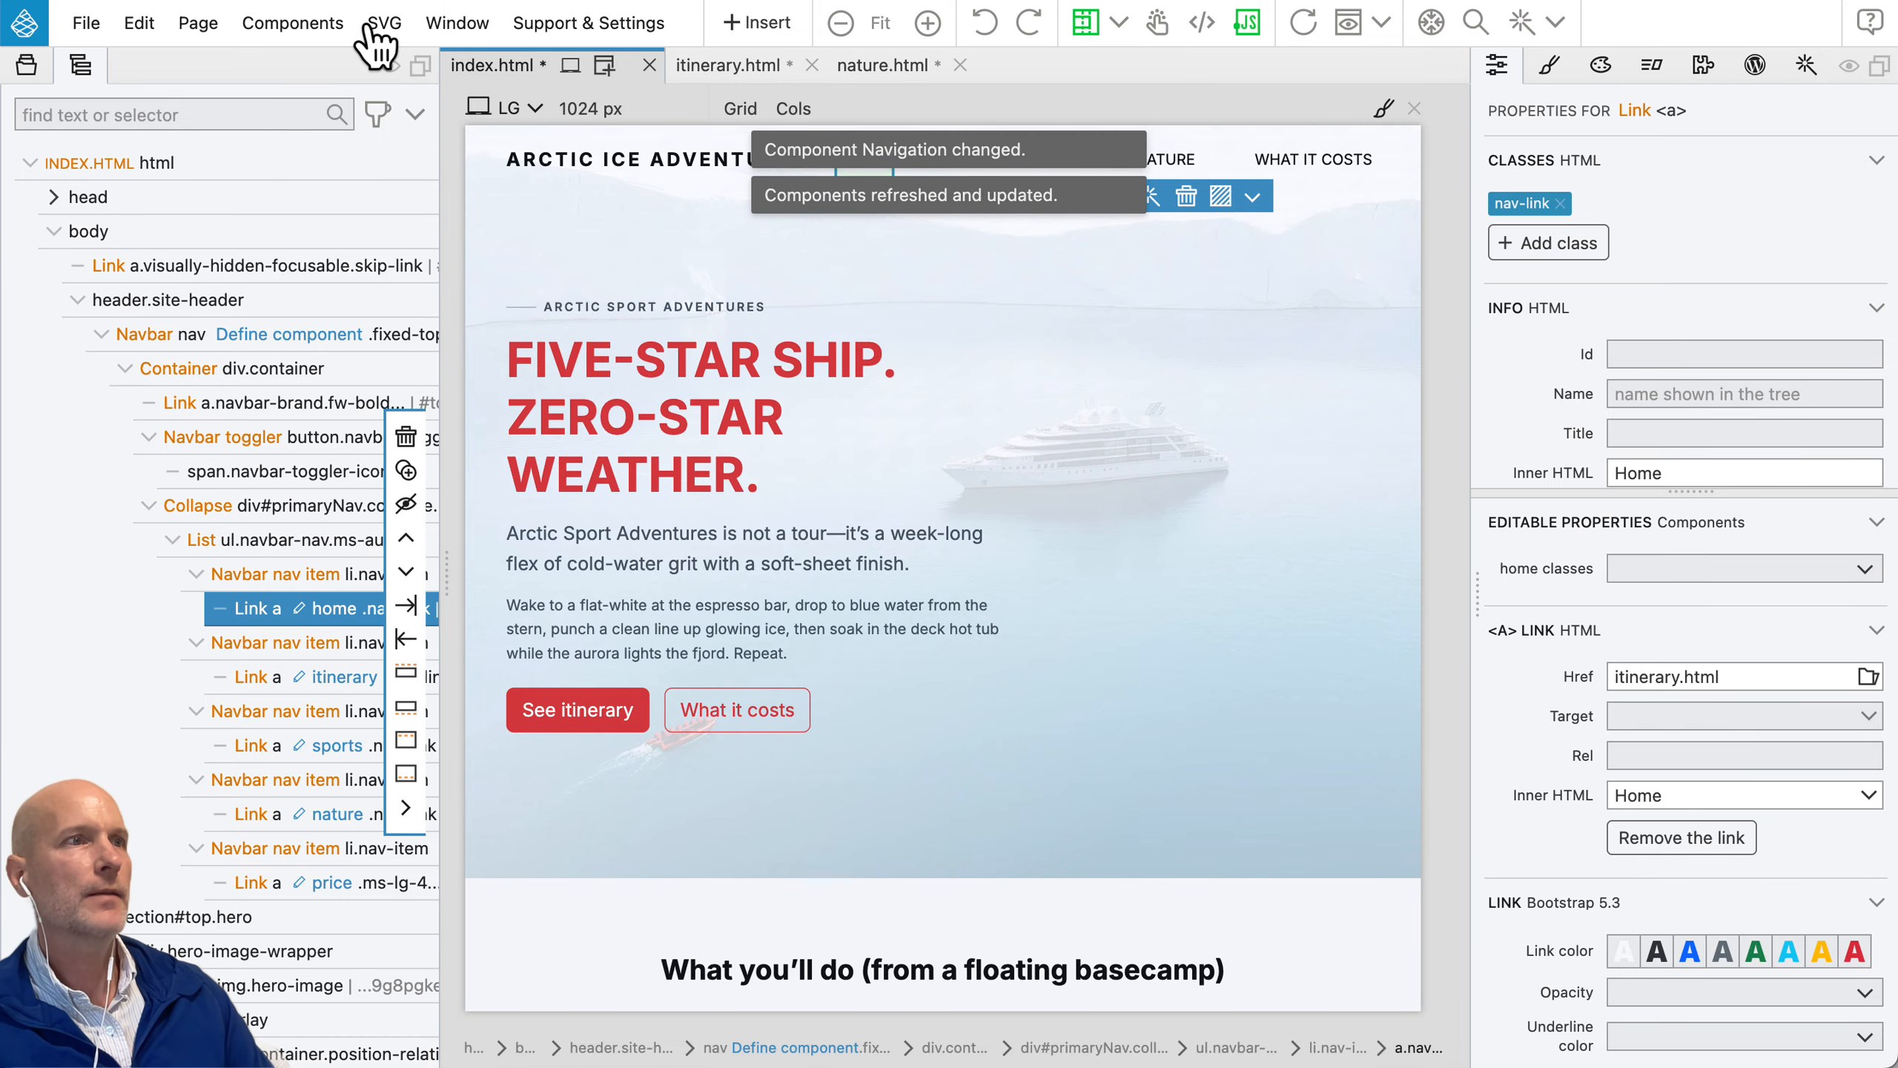
click(728, 66)
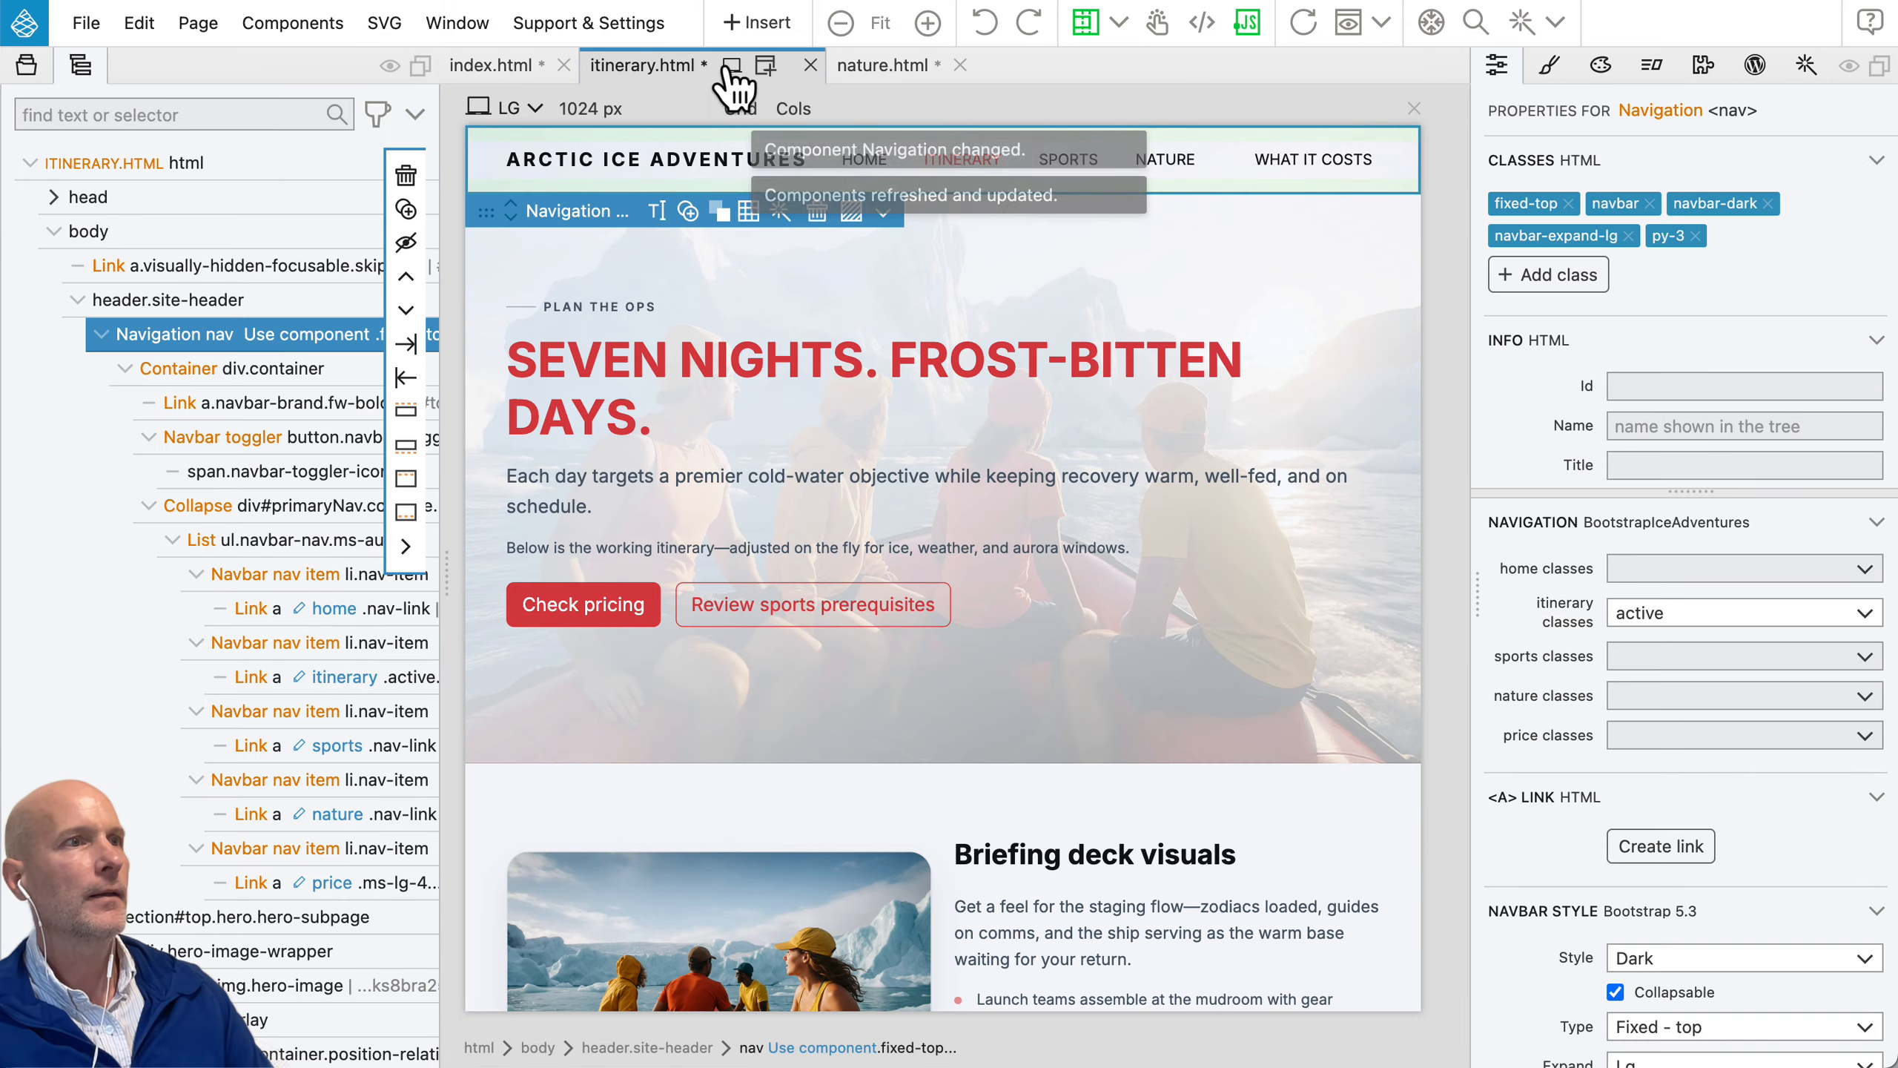
click(870, 71)
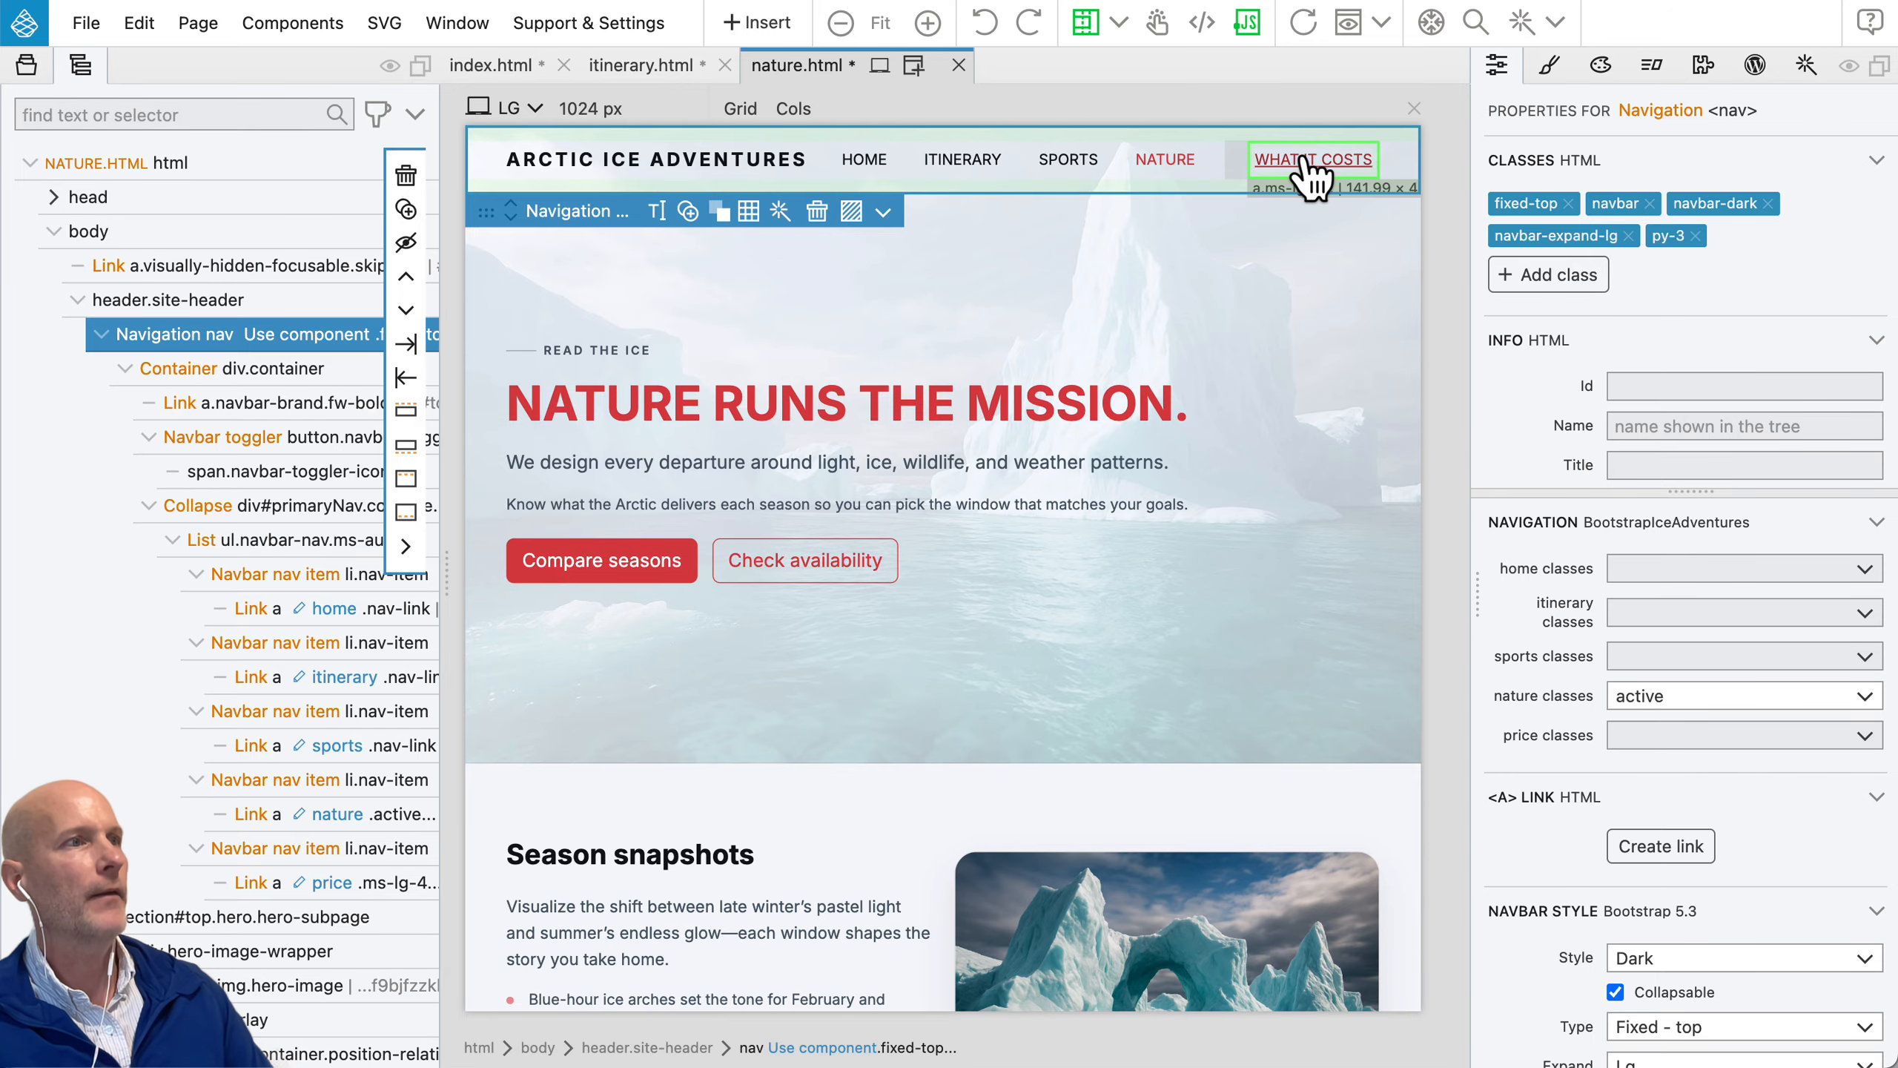
Step: Set the HOME link's editable home classes to active in the index.html navbar
click(491, 66)
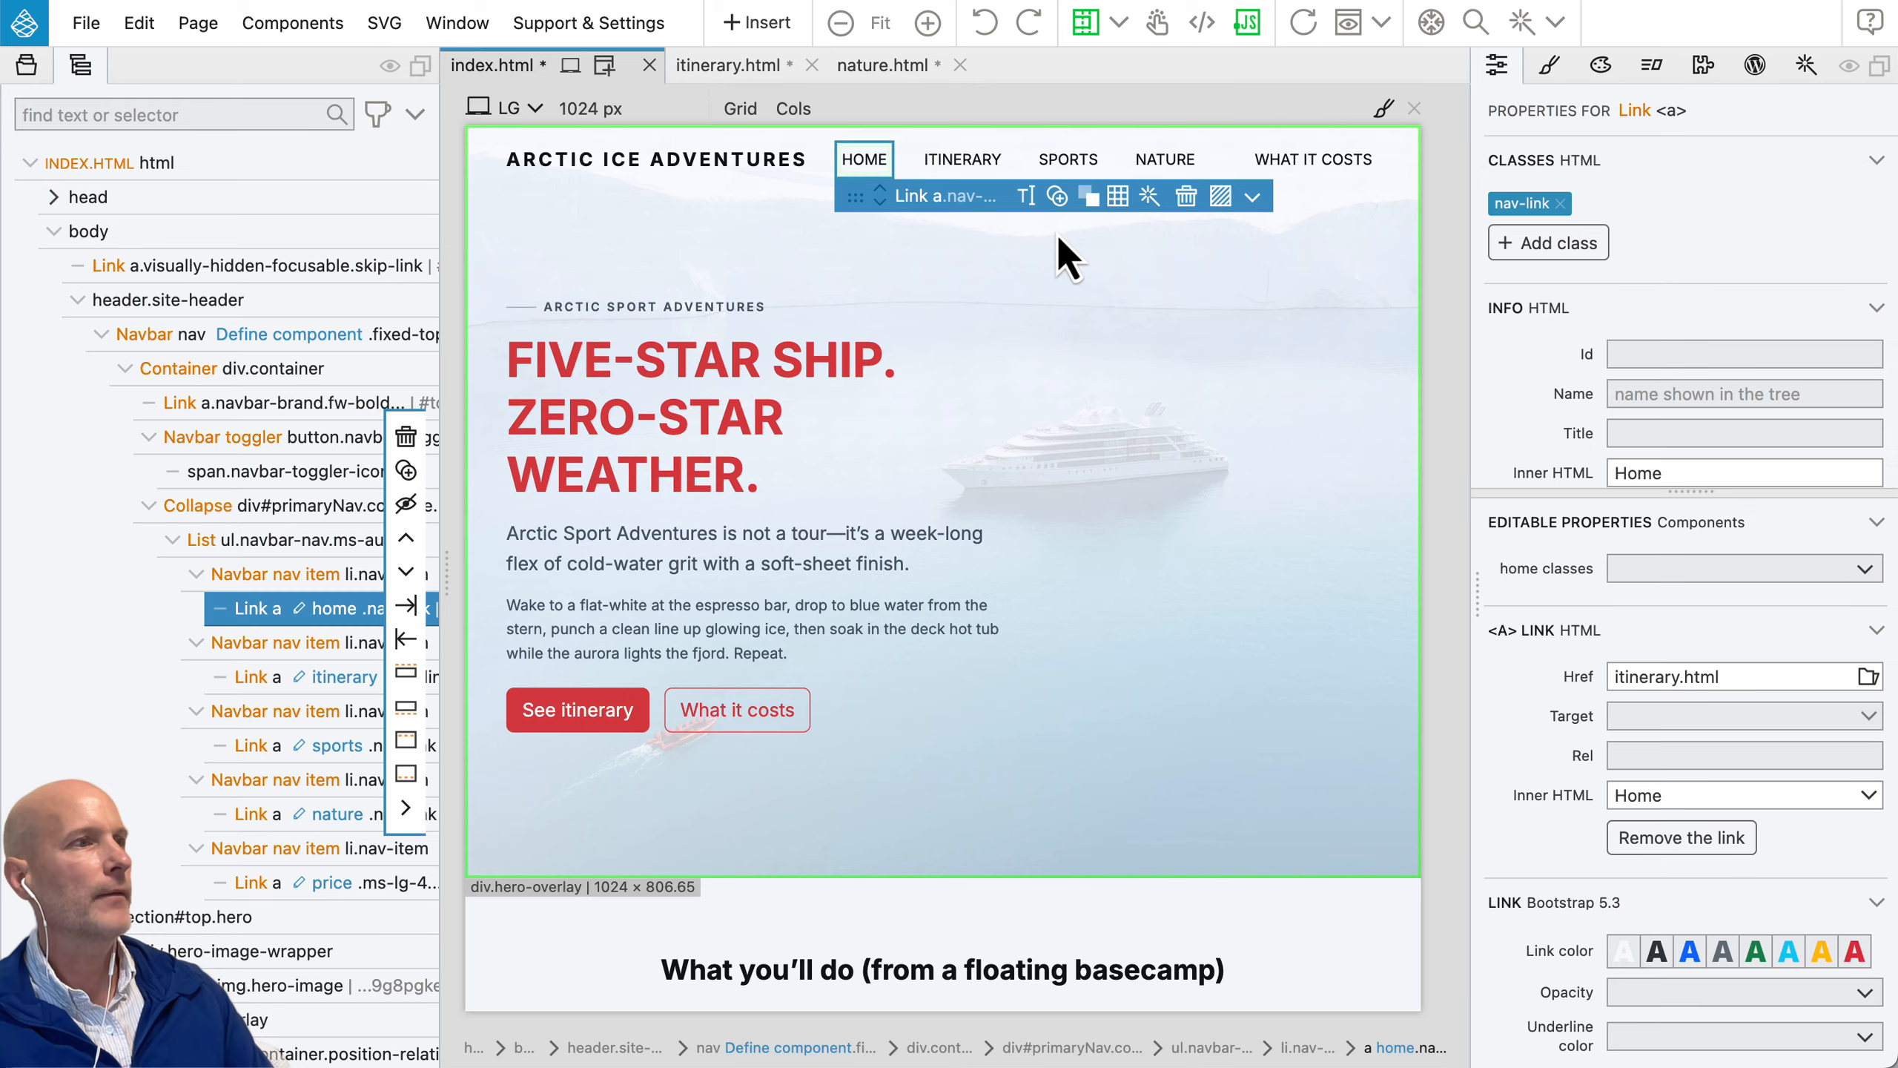
click(1652, 569)
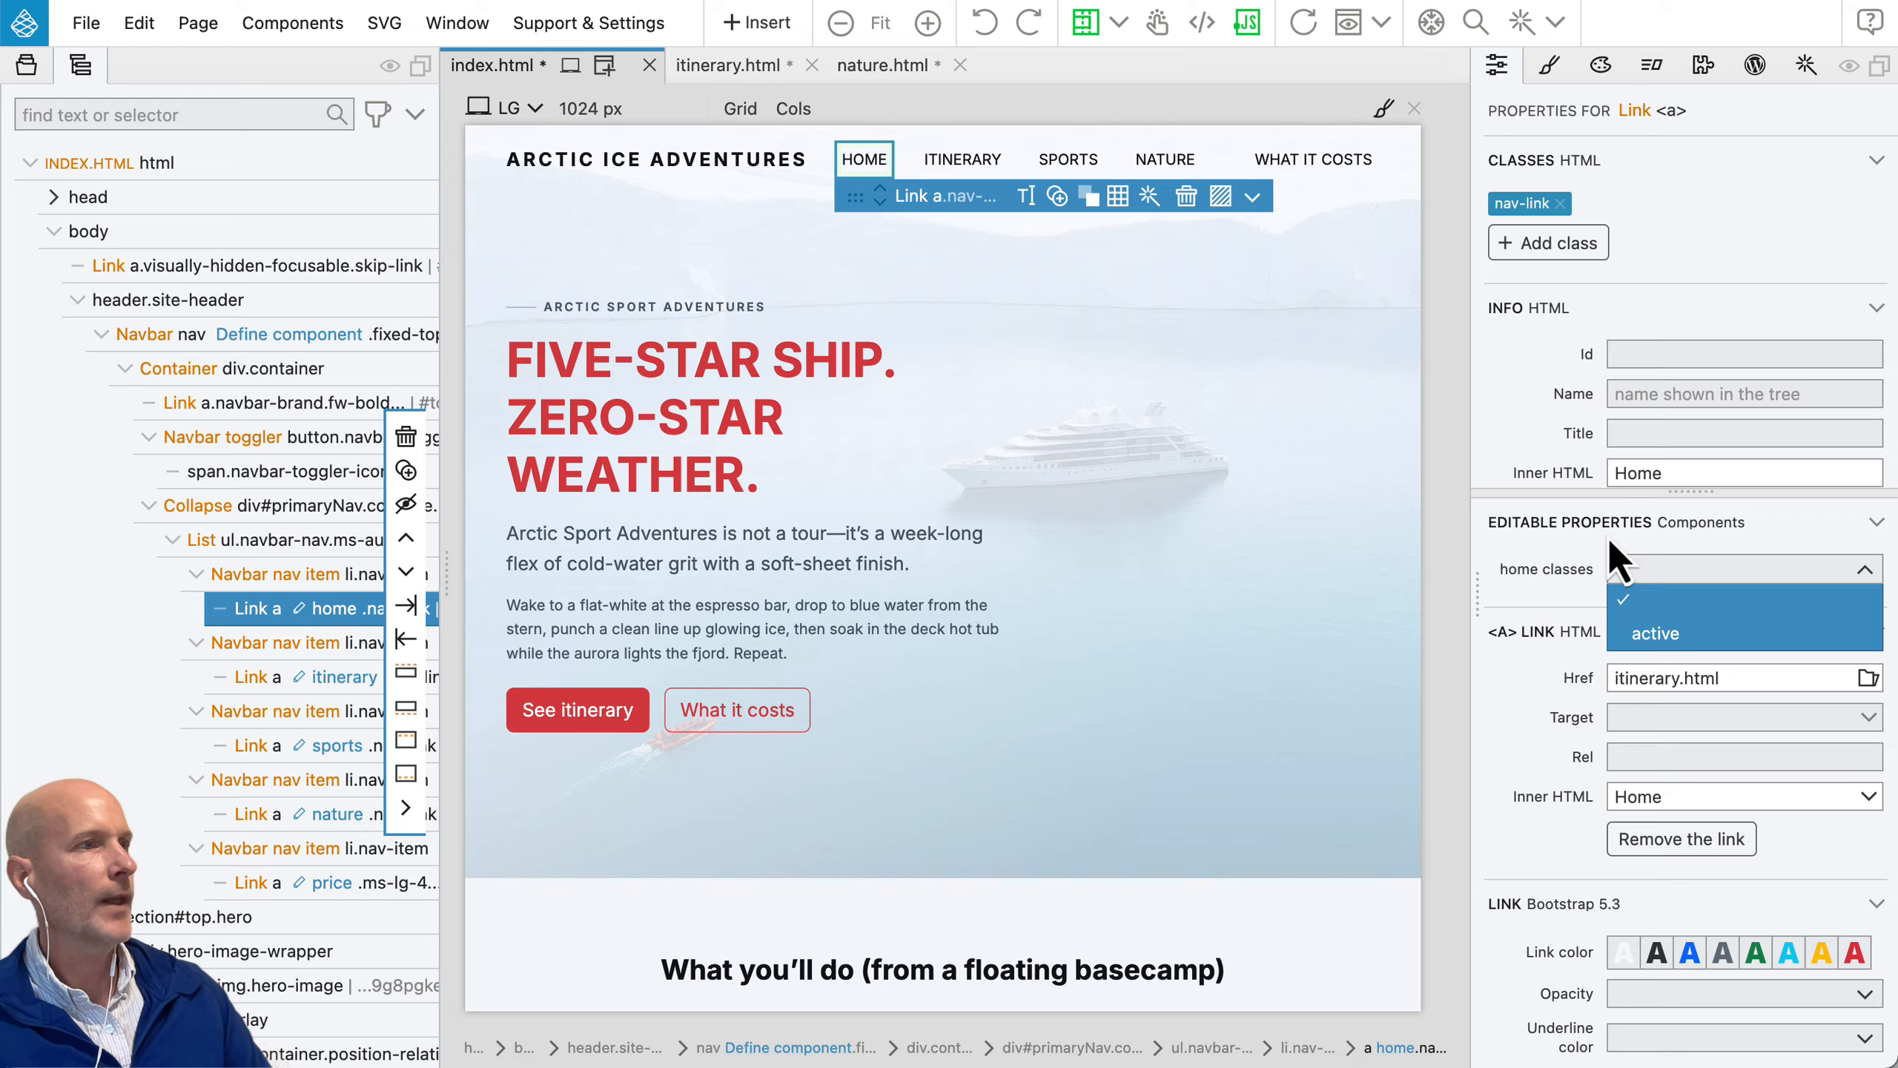
click(1664, 635)
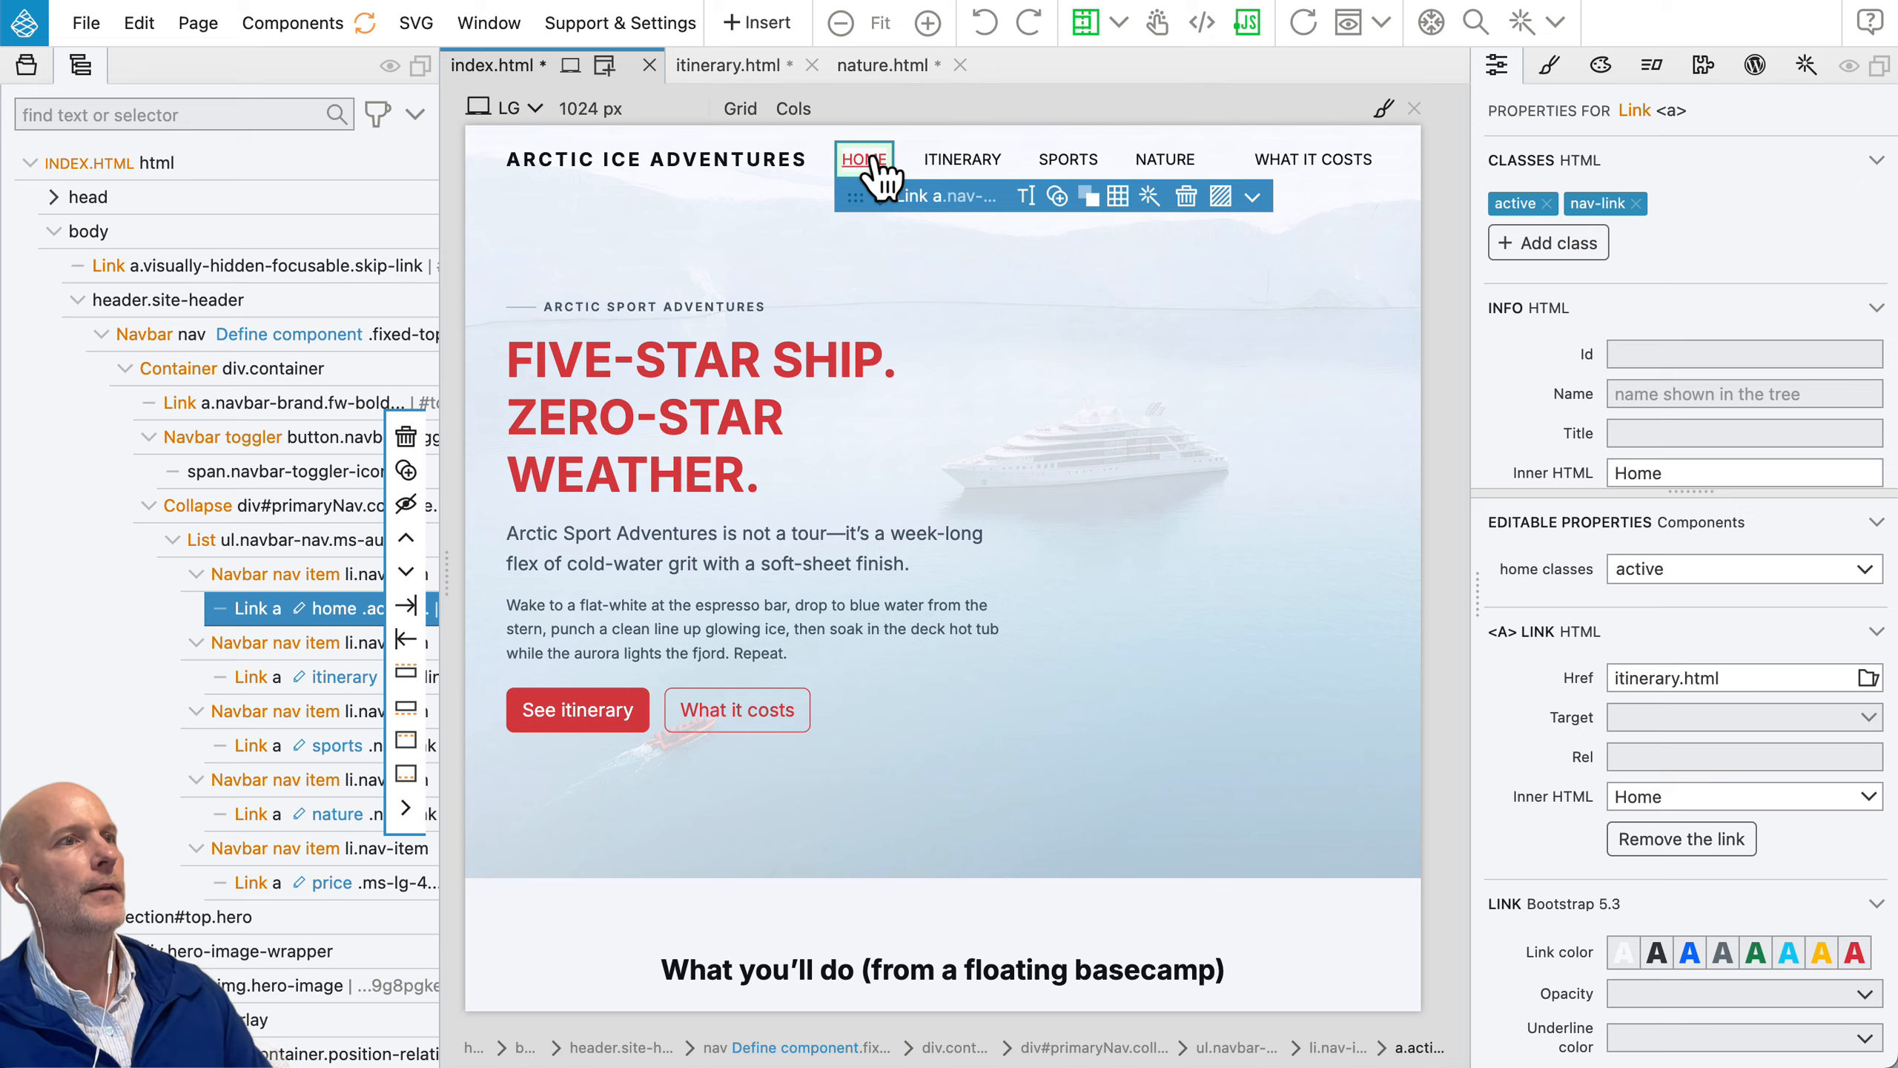
Step: Update the components after the active class change and check which link is highlighted on itinerary.html and nature.html
click(366, 23)
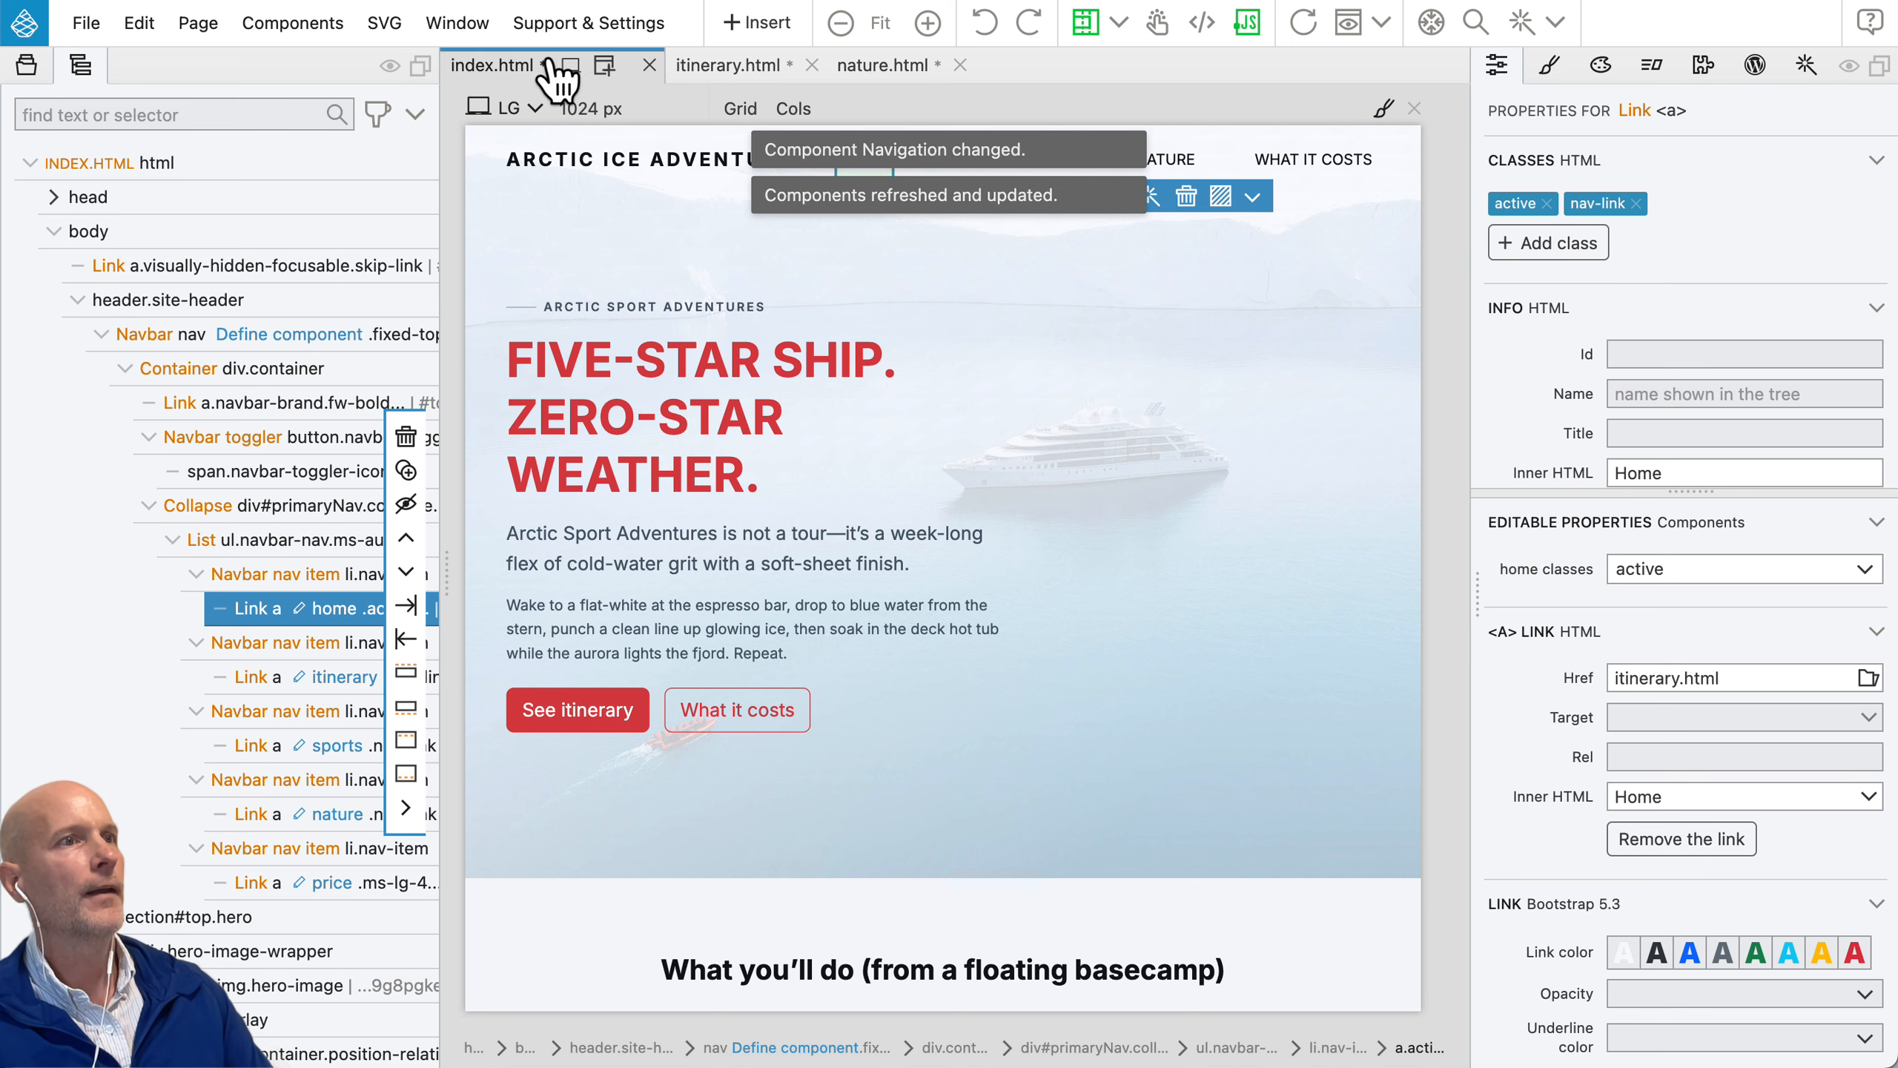
click(725, 65)
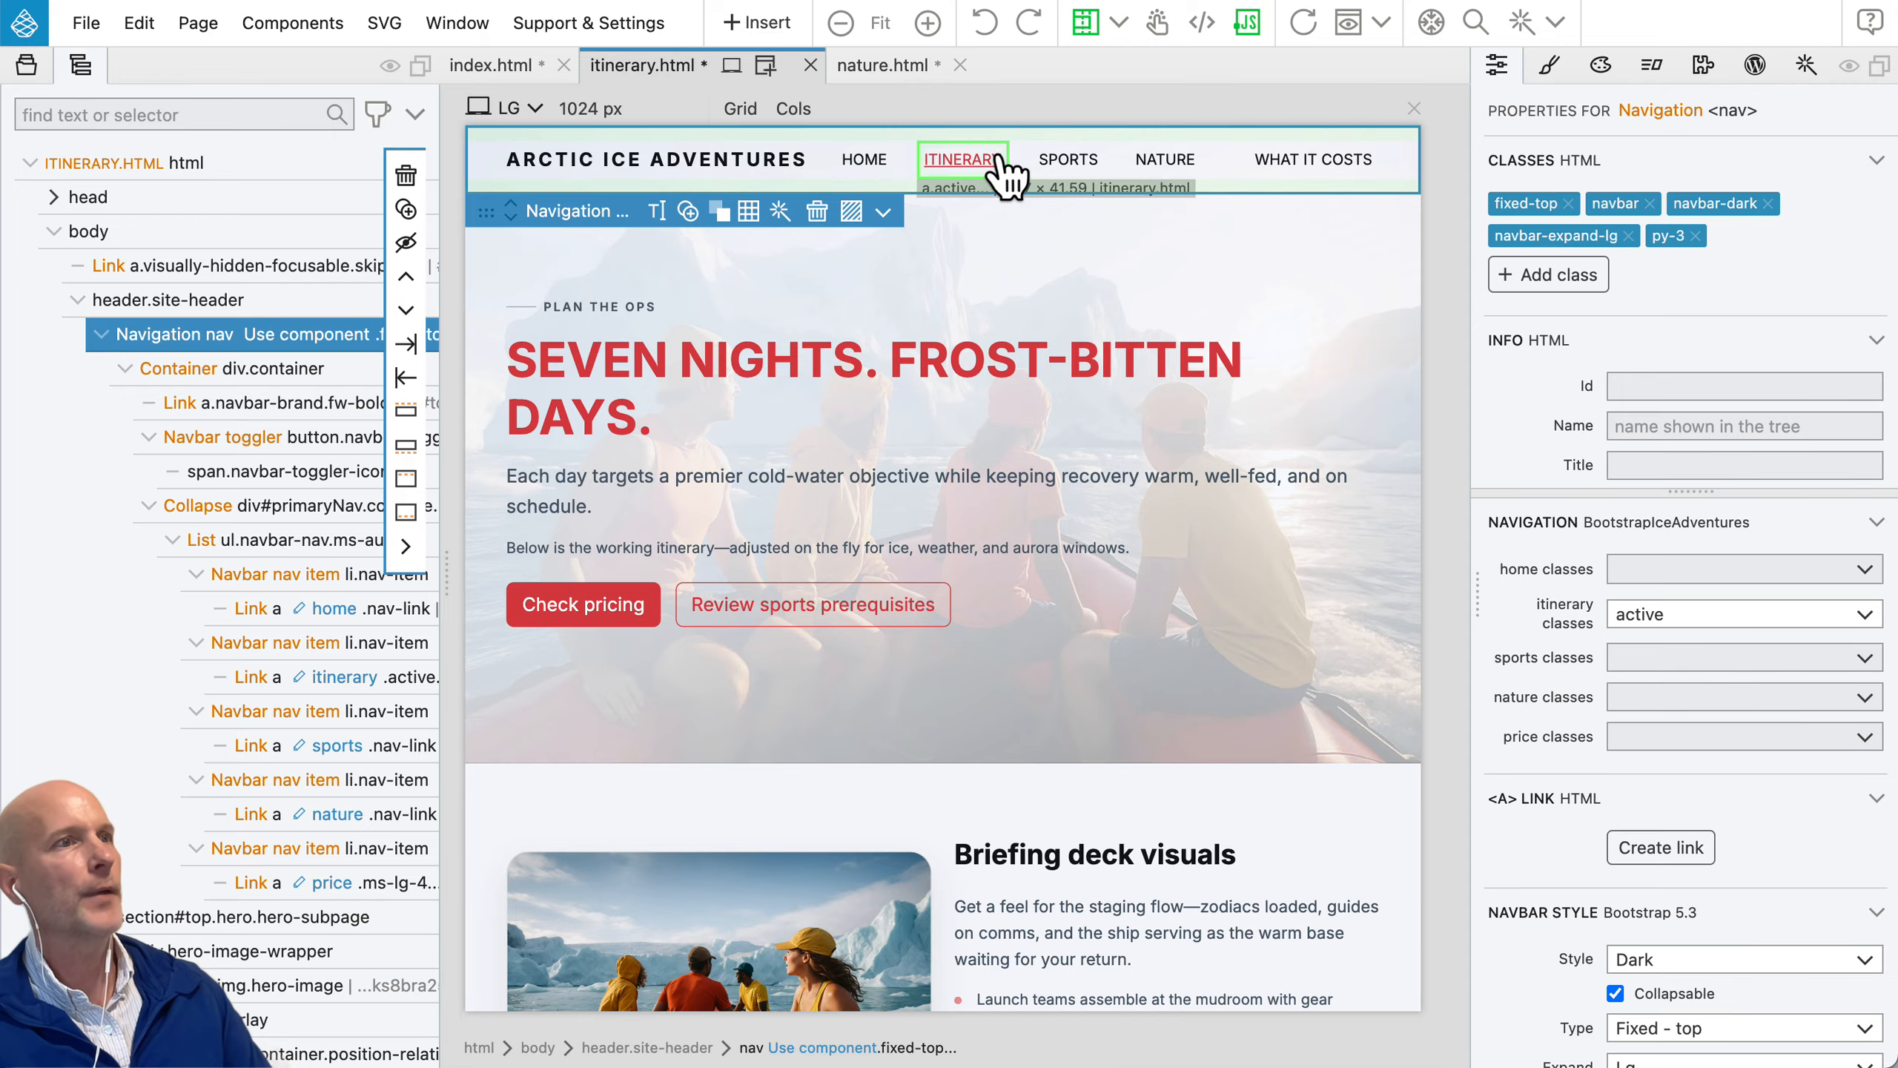
click(882, 66)
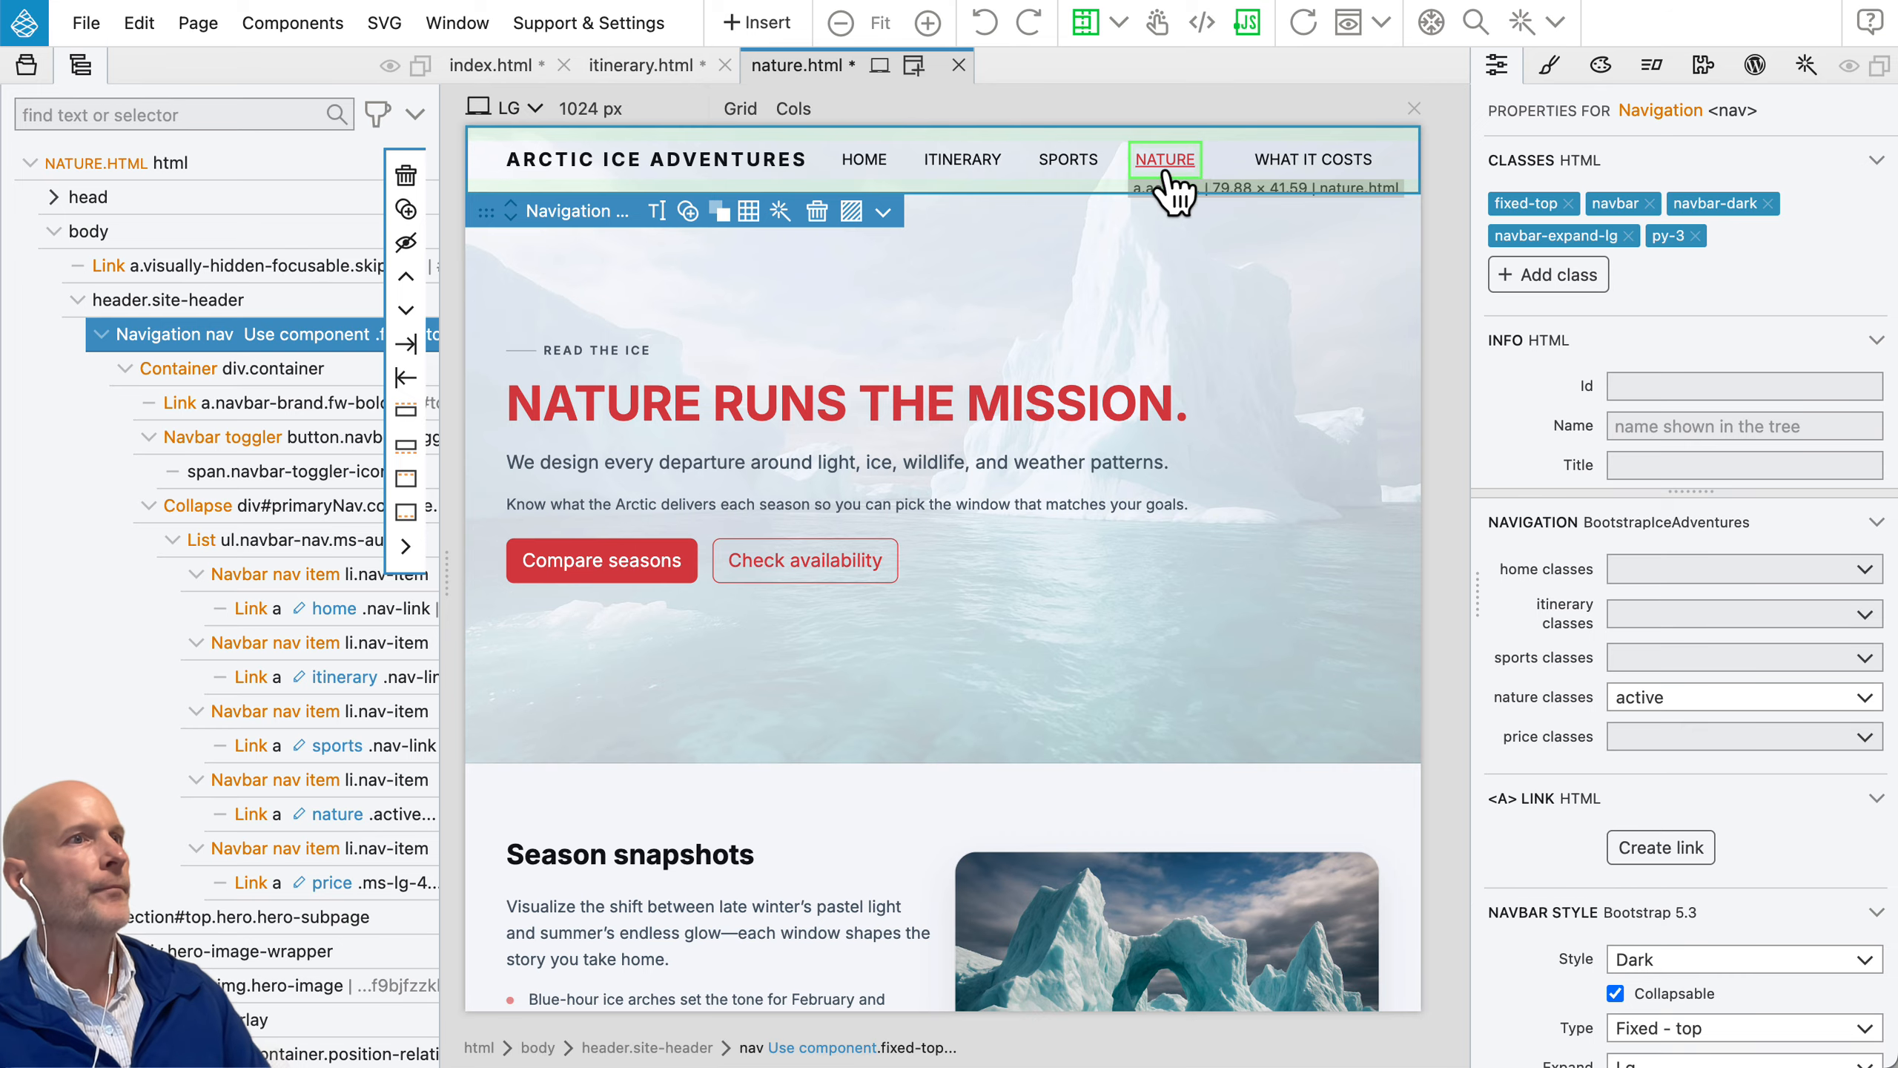
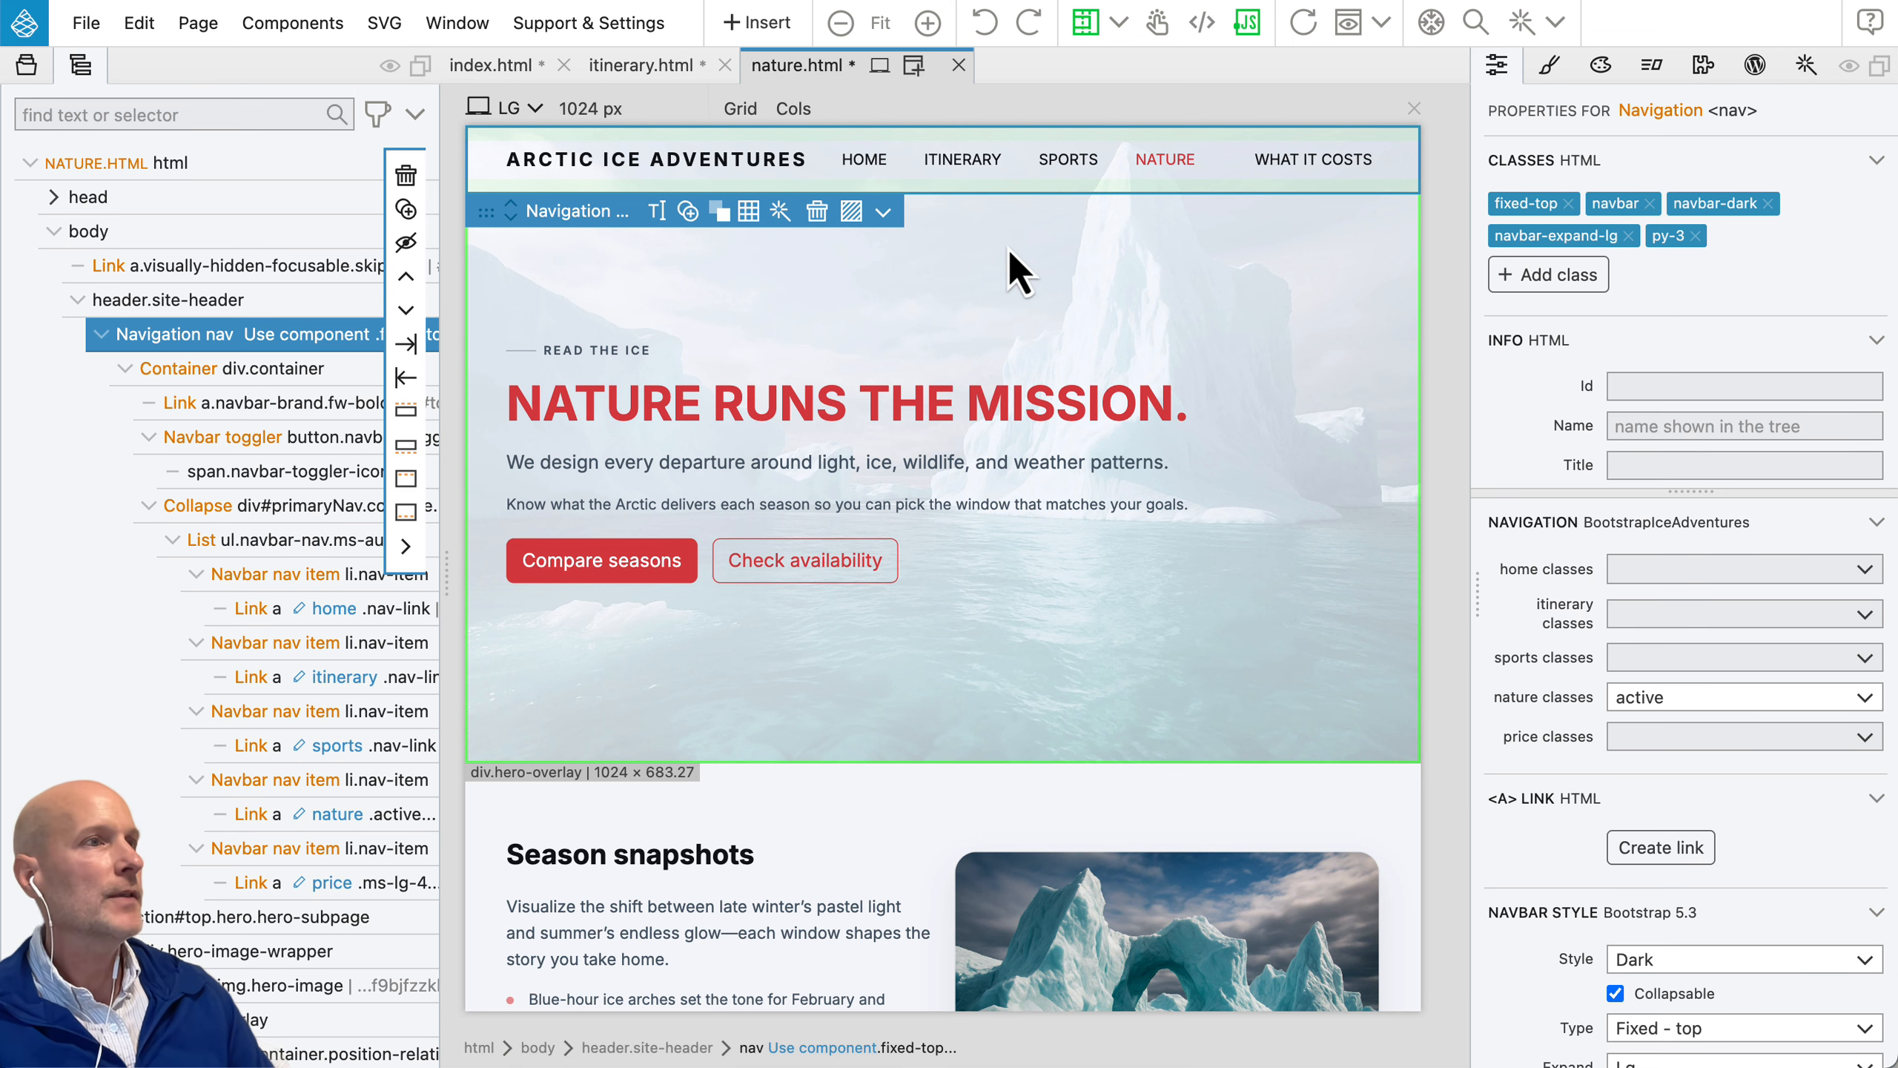
Step: Select the "Read the ice" eyebrow text on nature.html and view the page with the display helpers switched off and back on
click(616, 357)
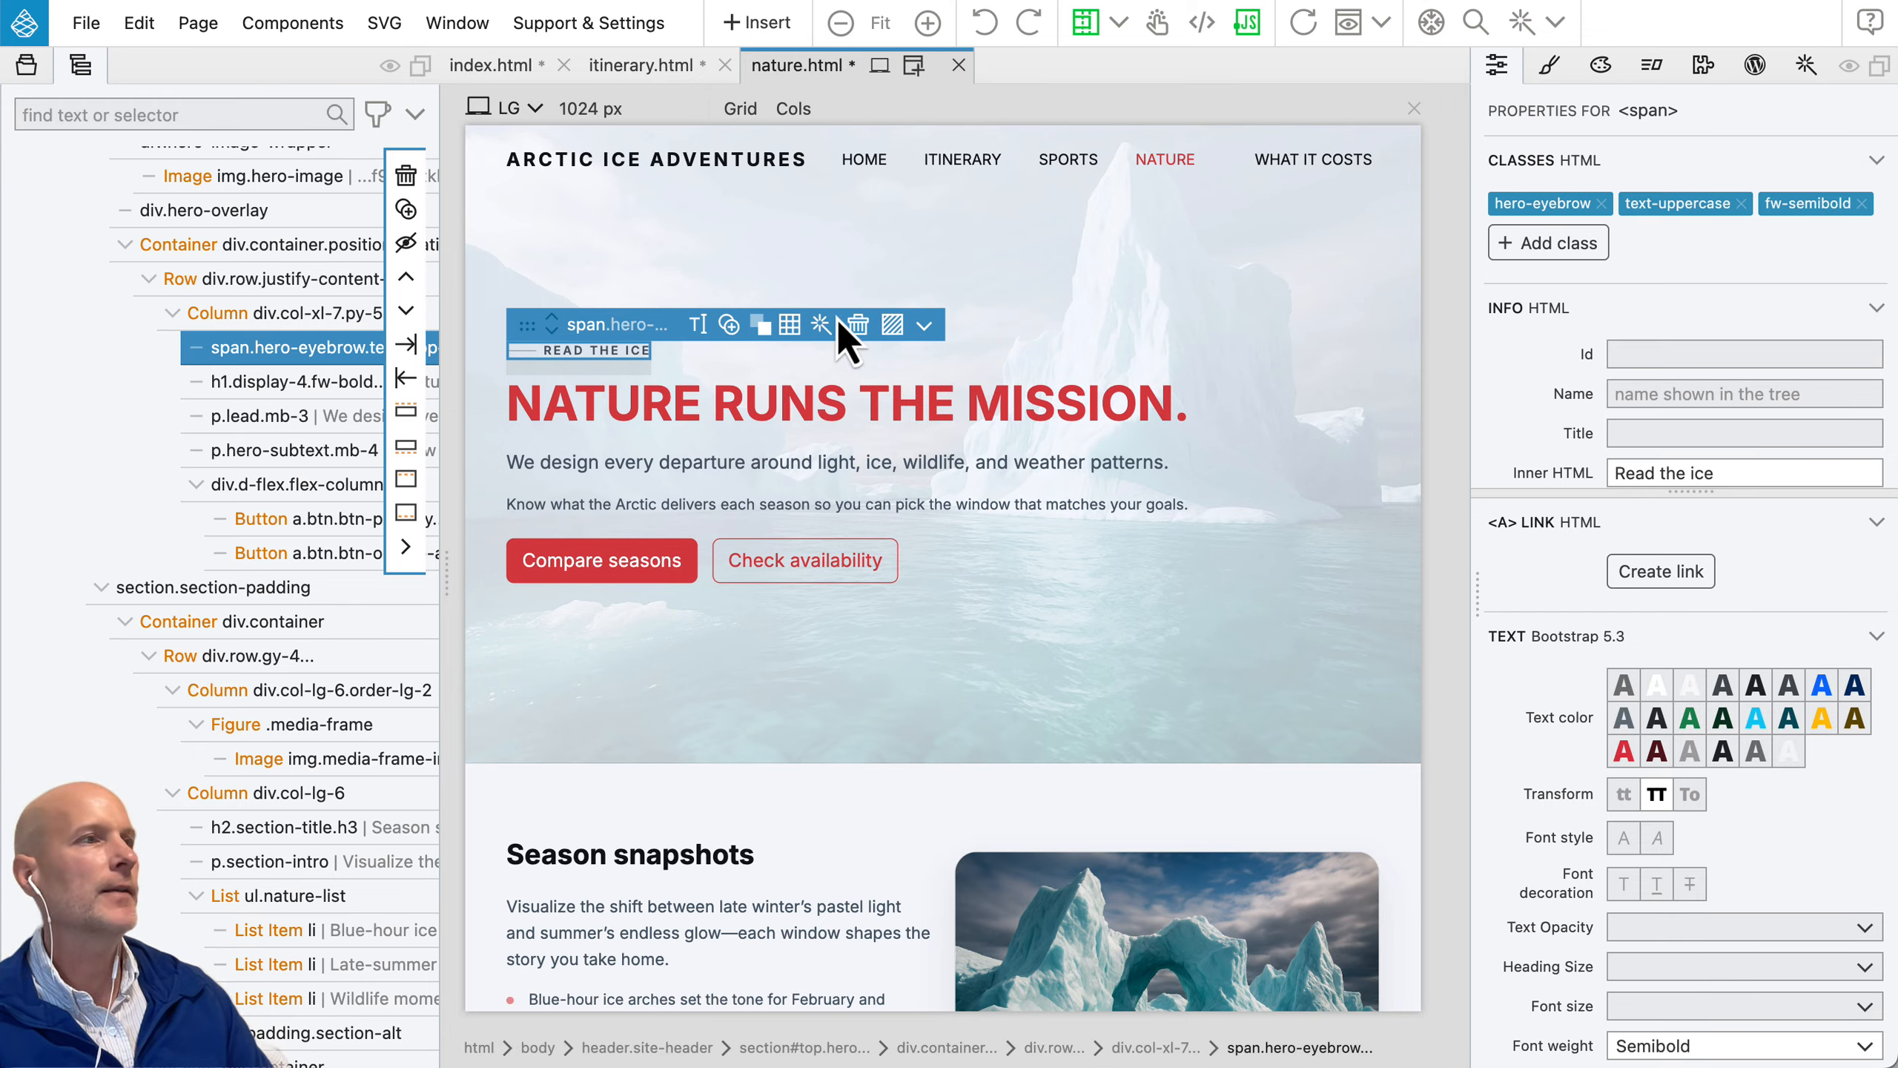
click(1093, 37)
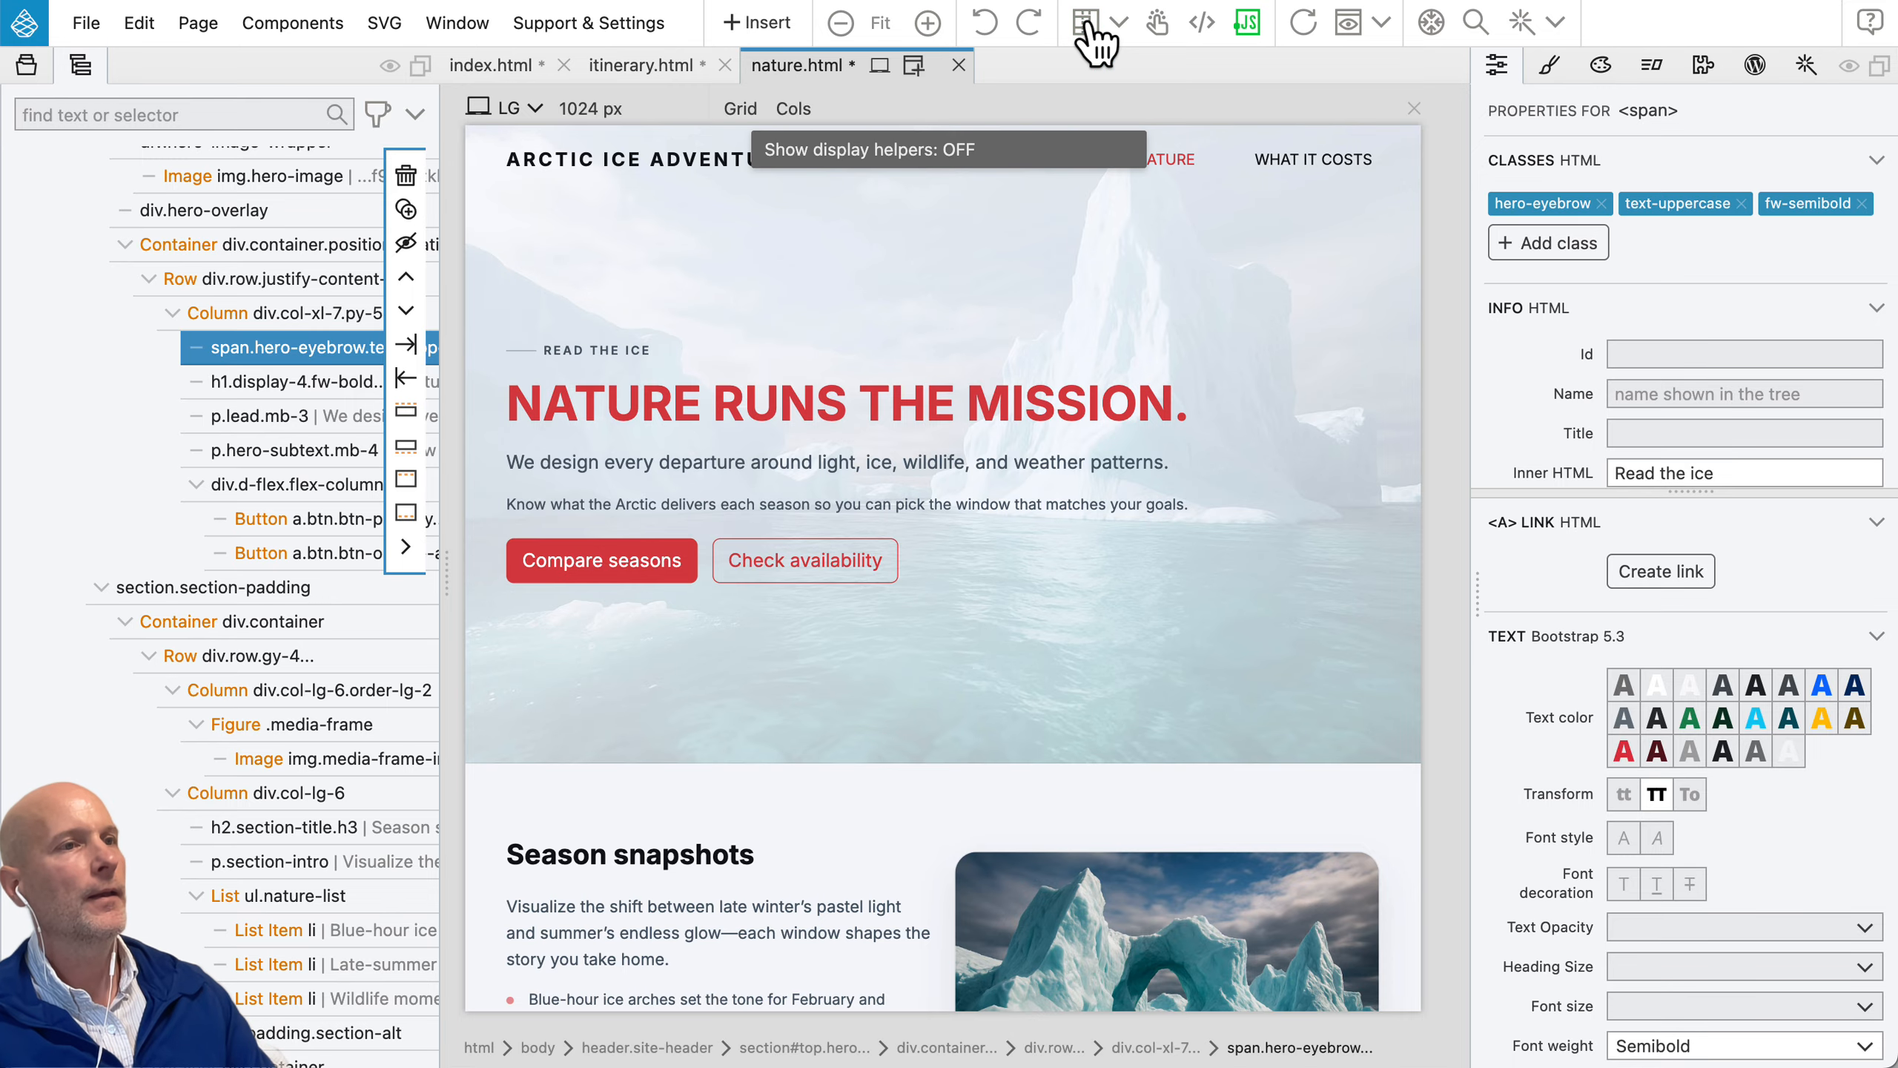
click(1093, 37)
click(1093, 37)
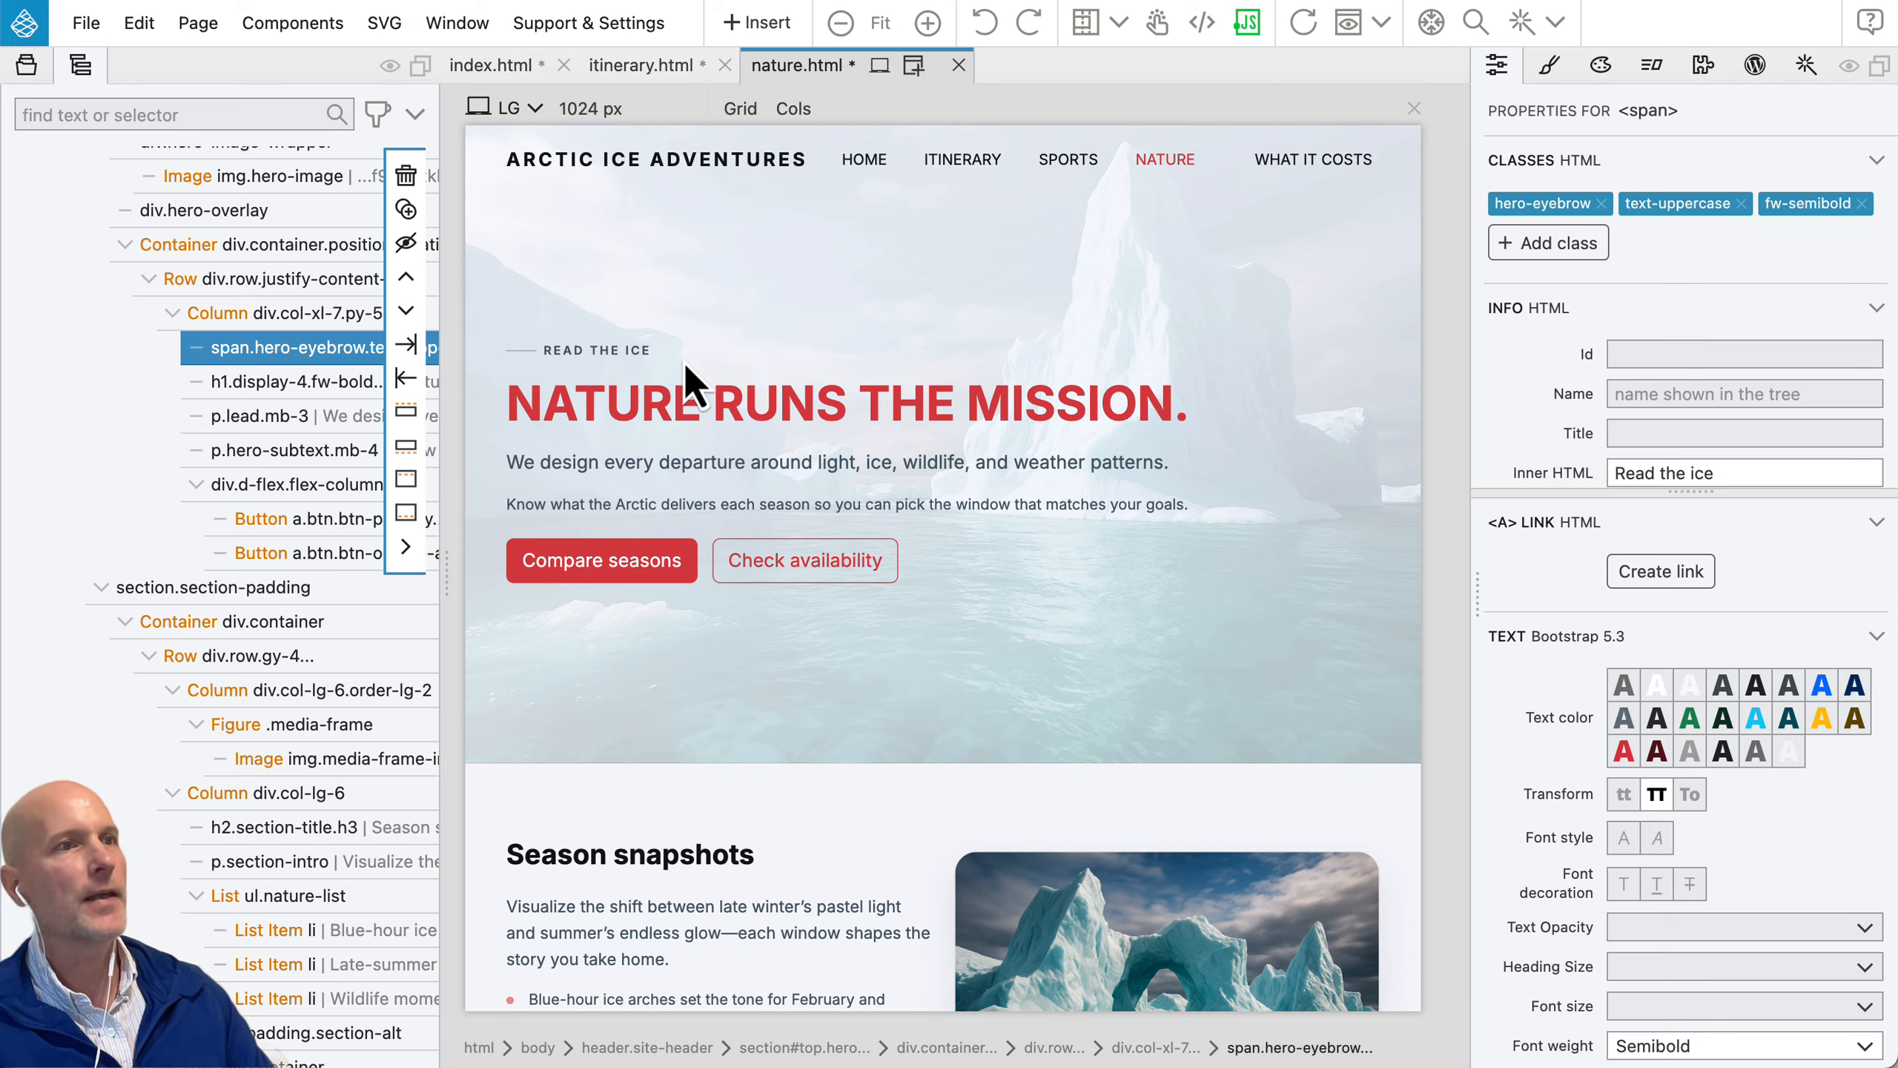
click(1084, 25)
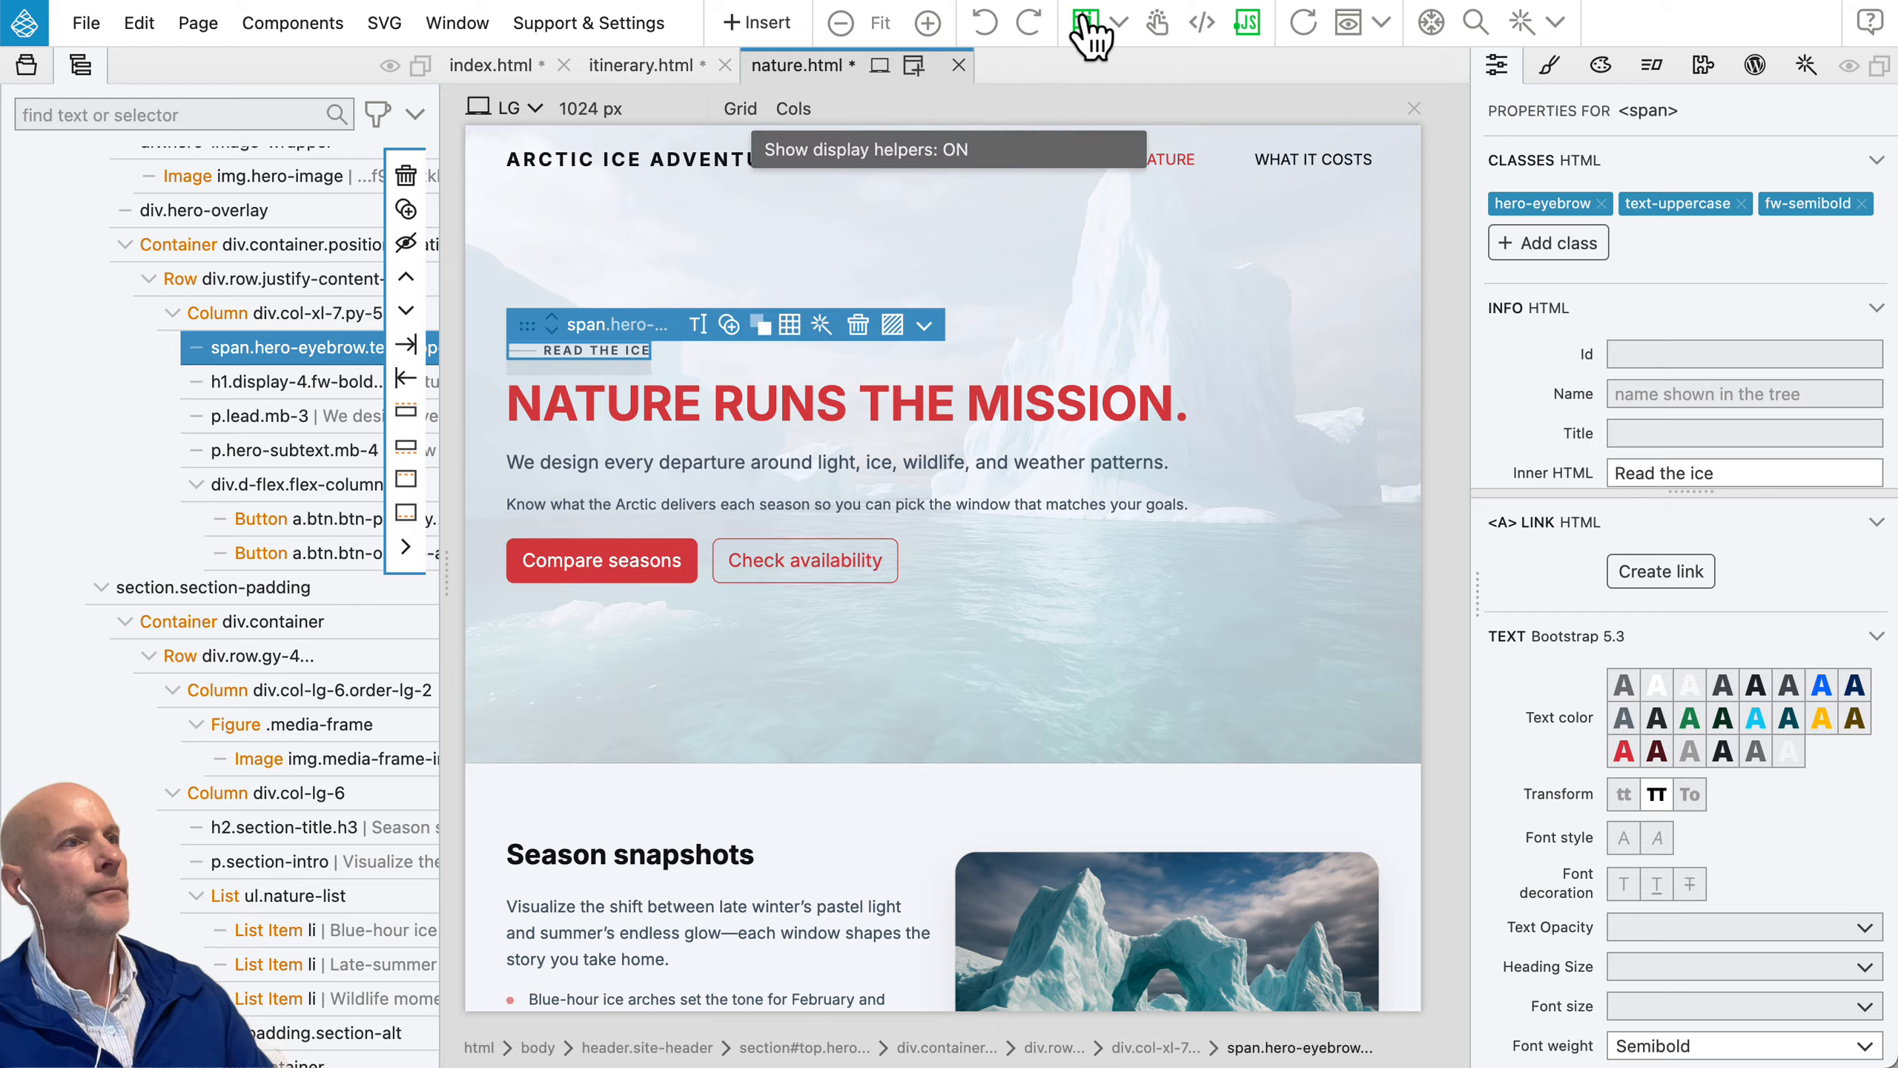
Step: Enable the Selected element insert [+] display helper and toggle the display helpers off and on
click(1121, 22)
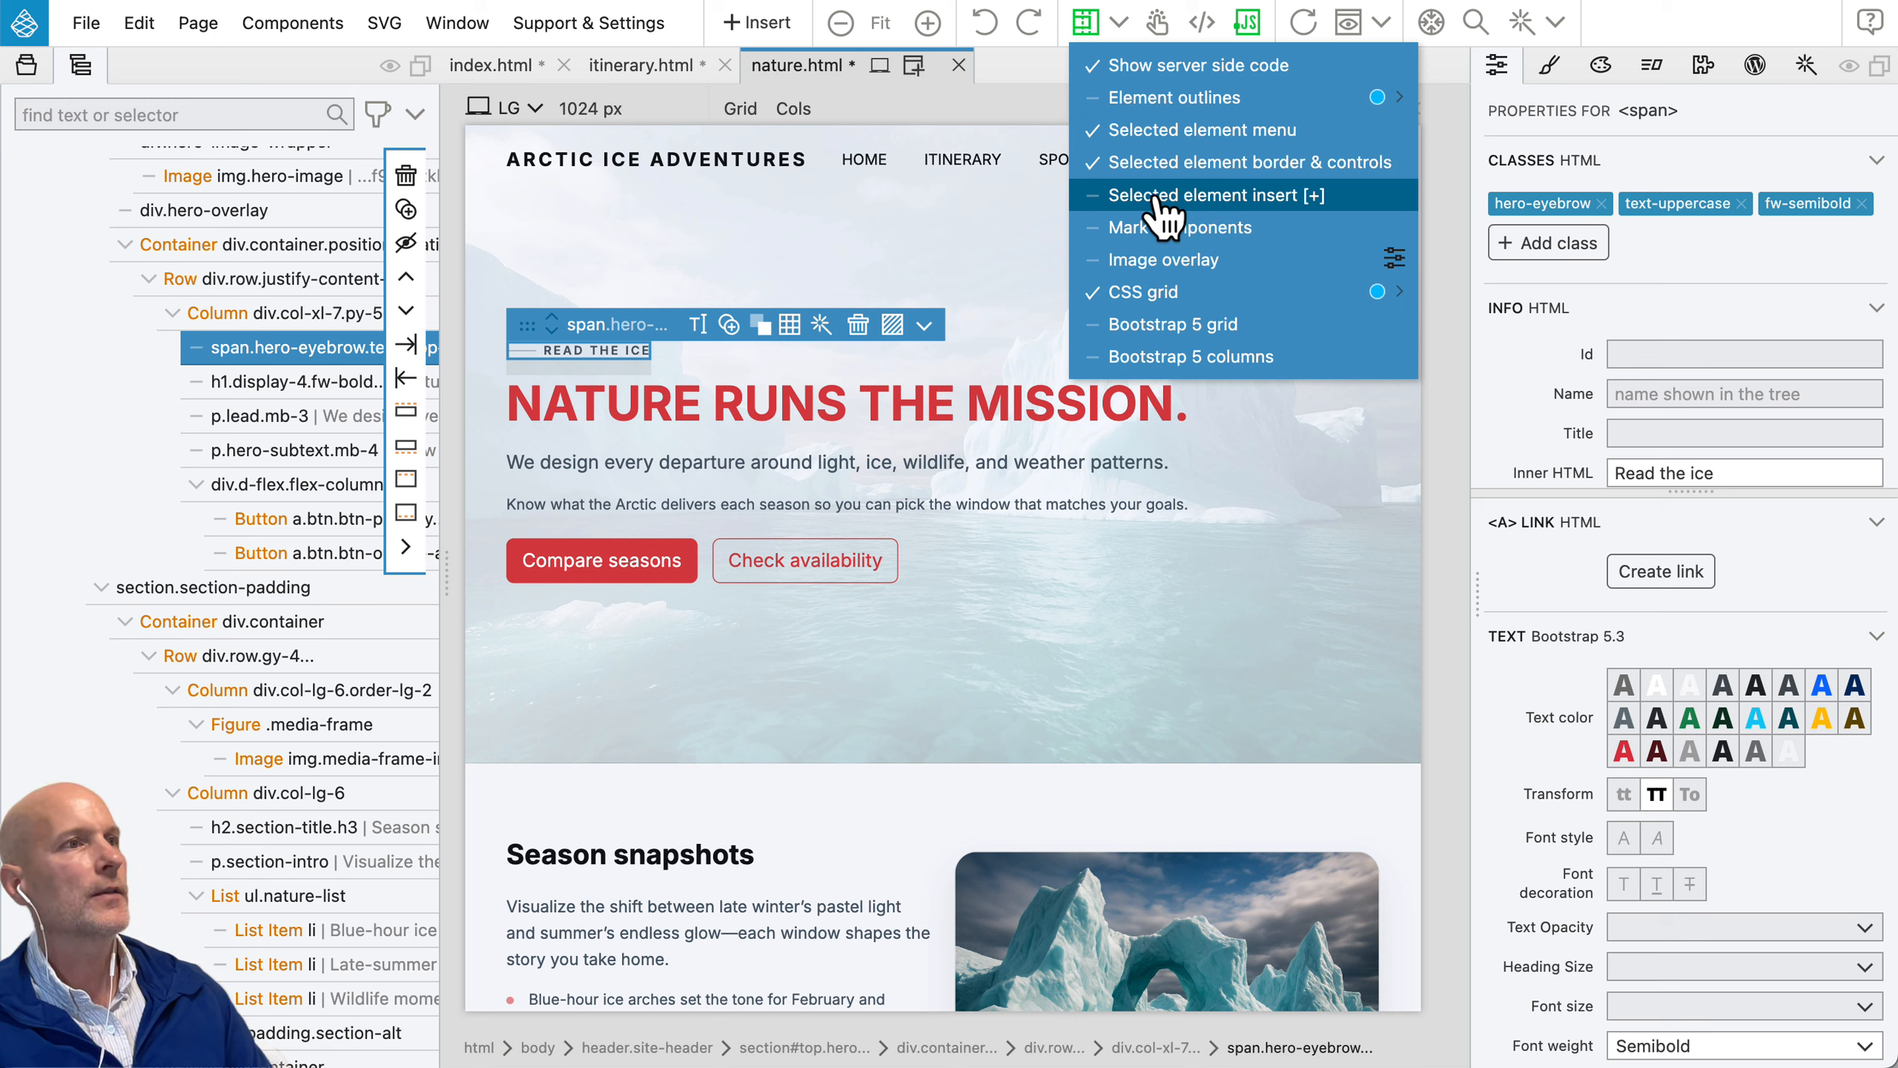
click(1280, 195)
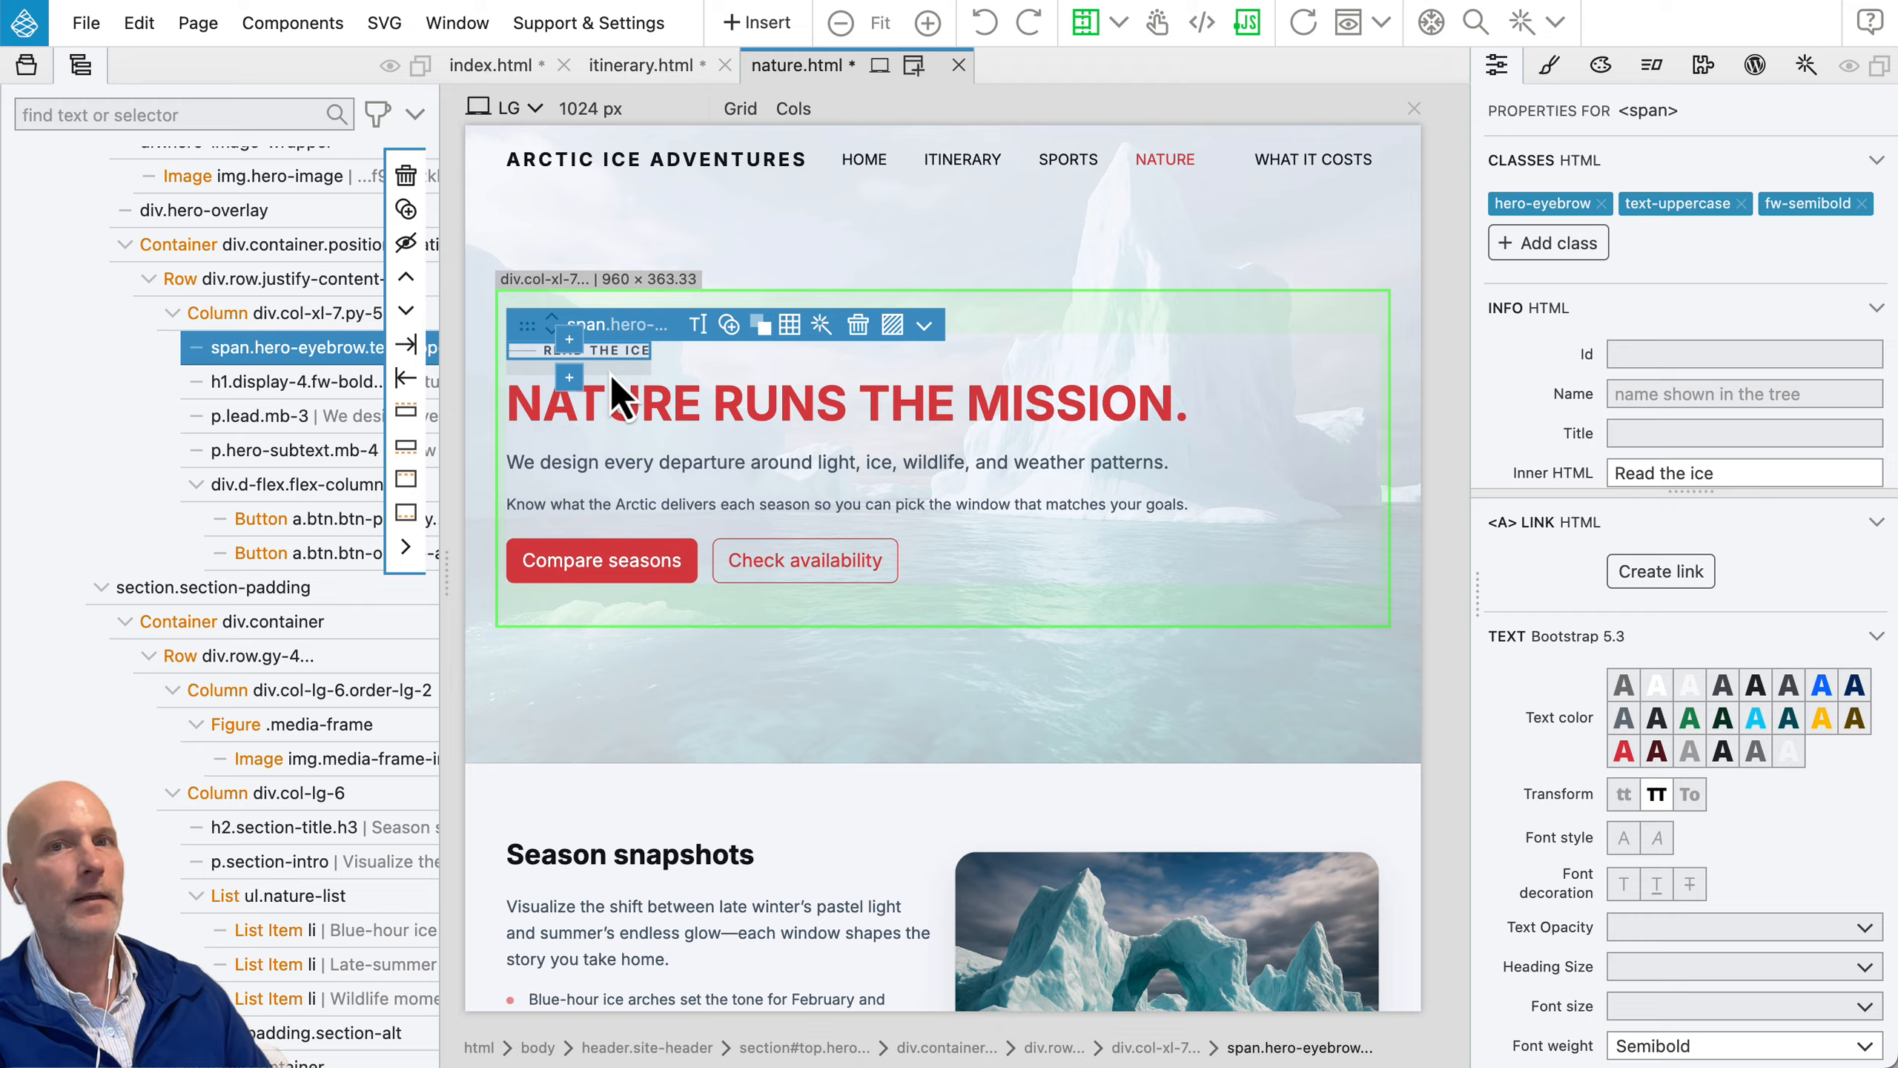
key(h)
key(h)
key(h)
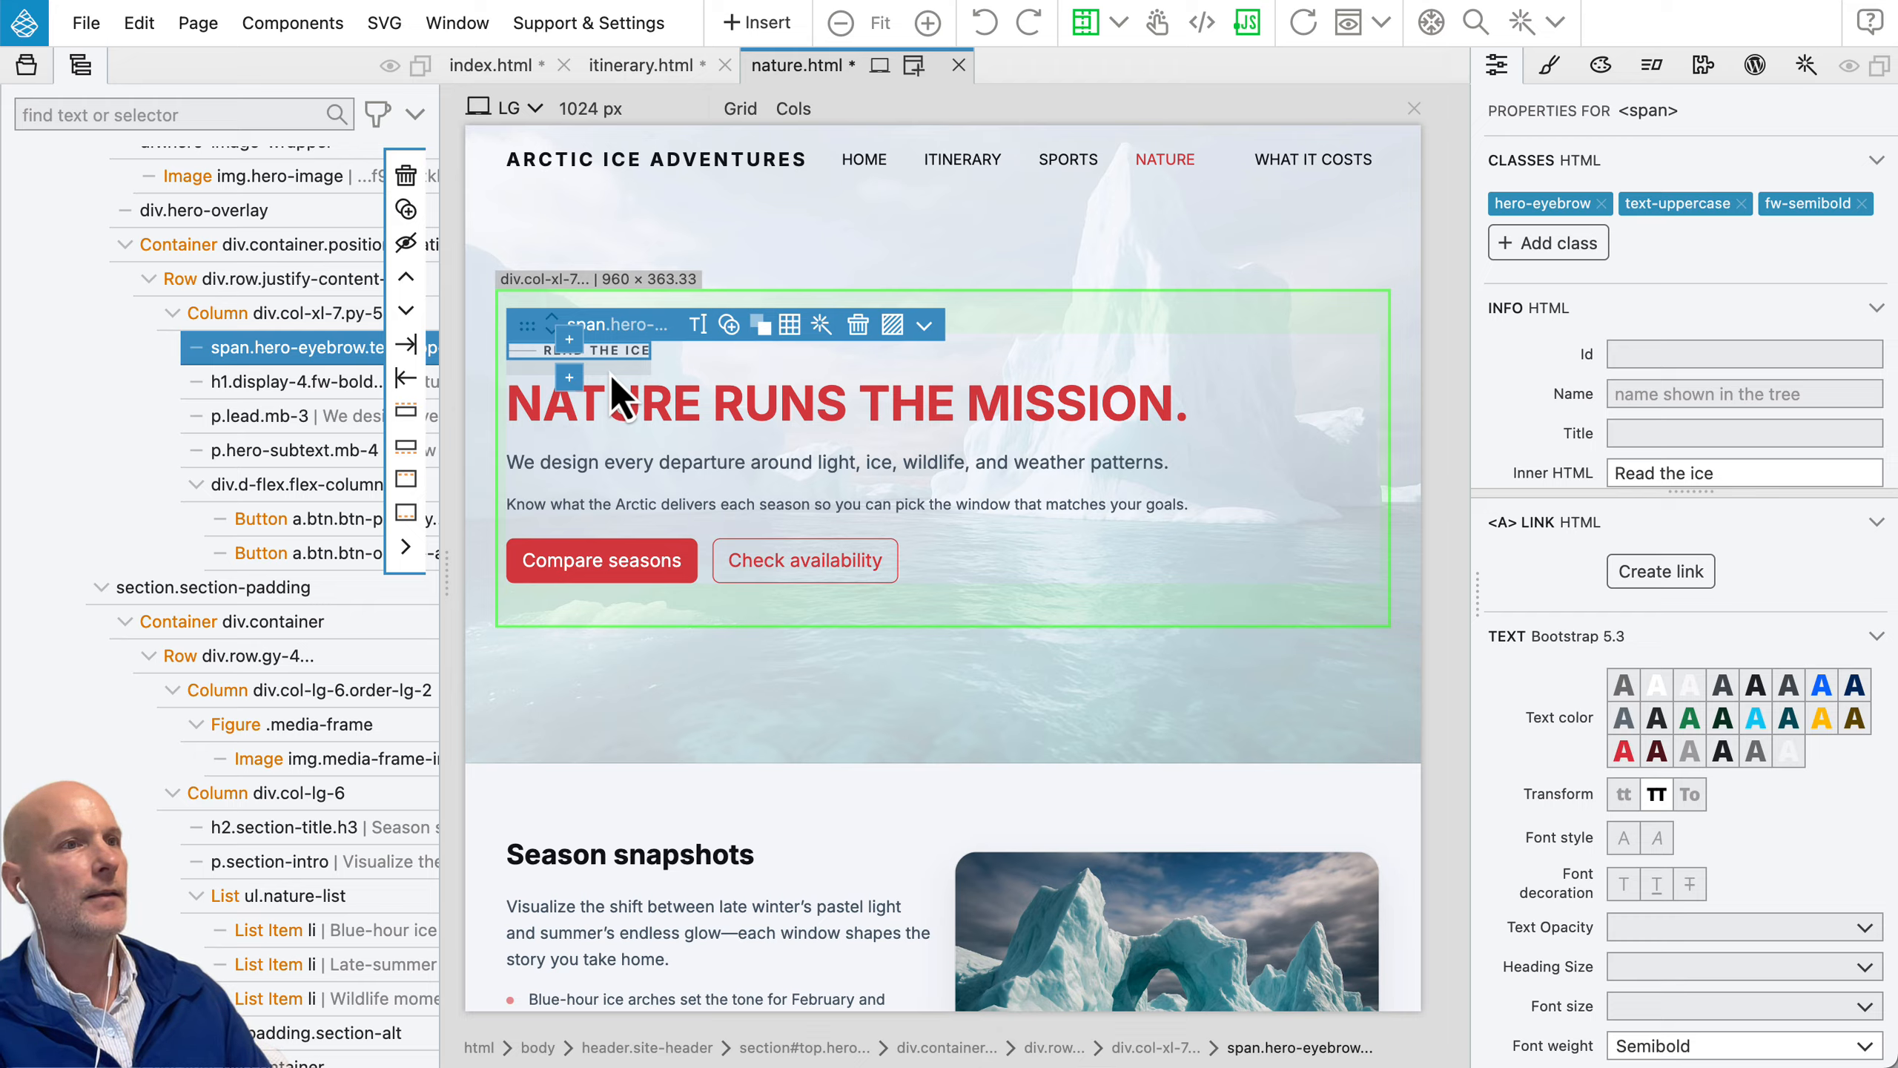
key(h)
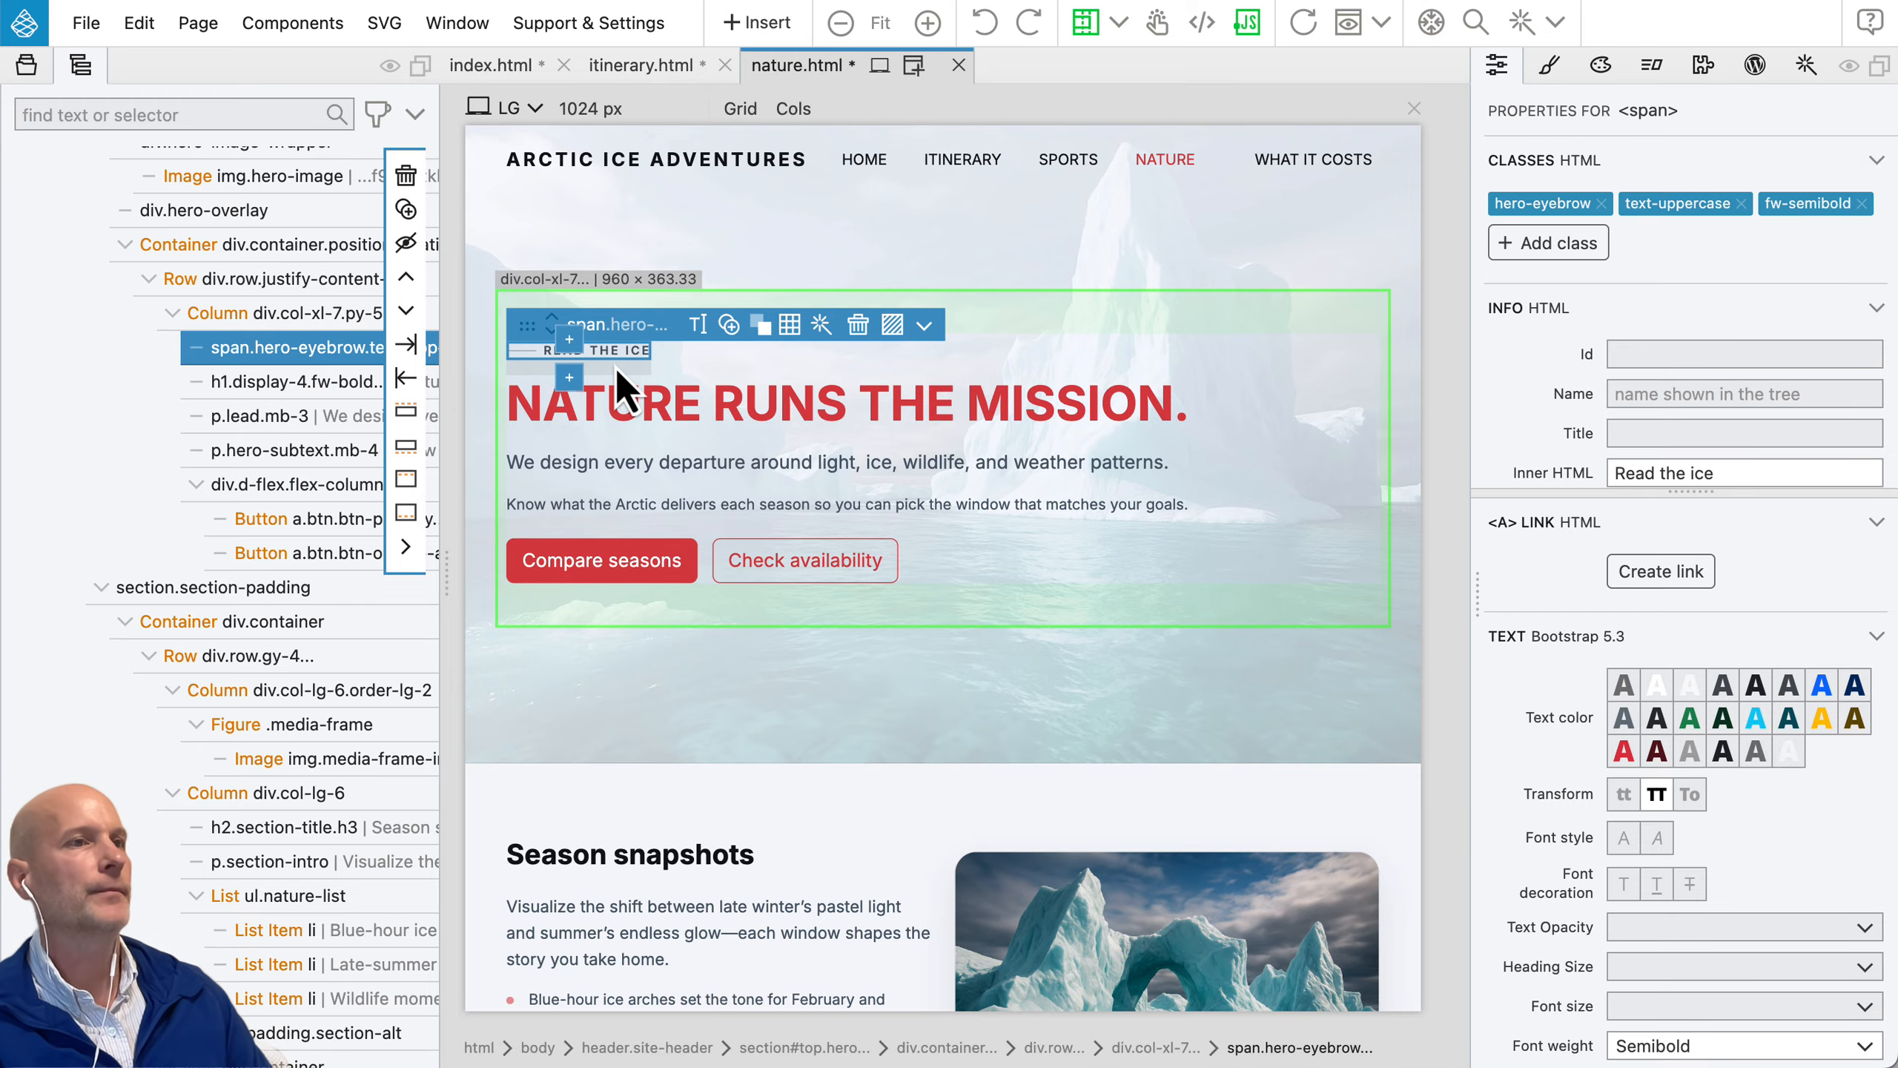
Step: Select the eyebrow text on index.html, enable test clicks, and open sports.html and price.html through the SPORTS and WHAT IT COSTS links
click(627, 307)
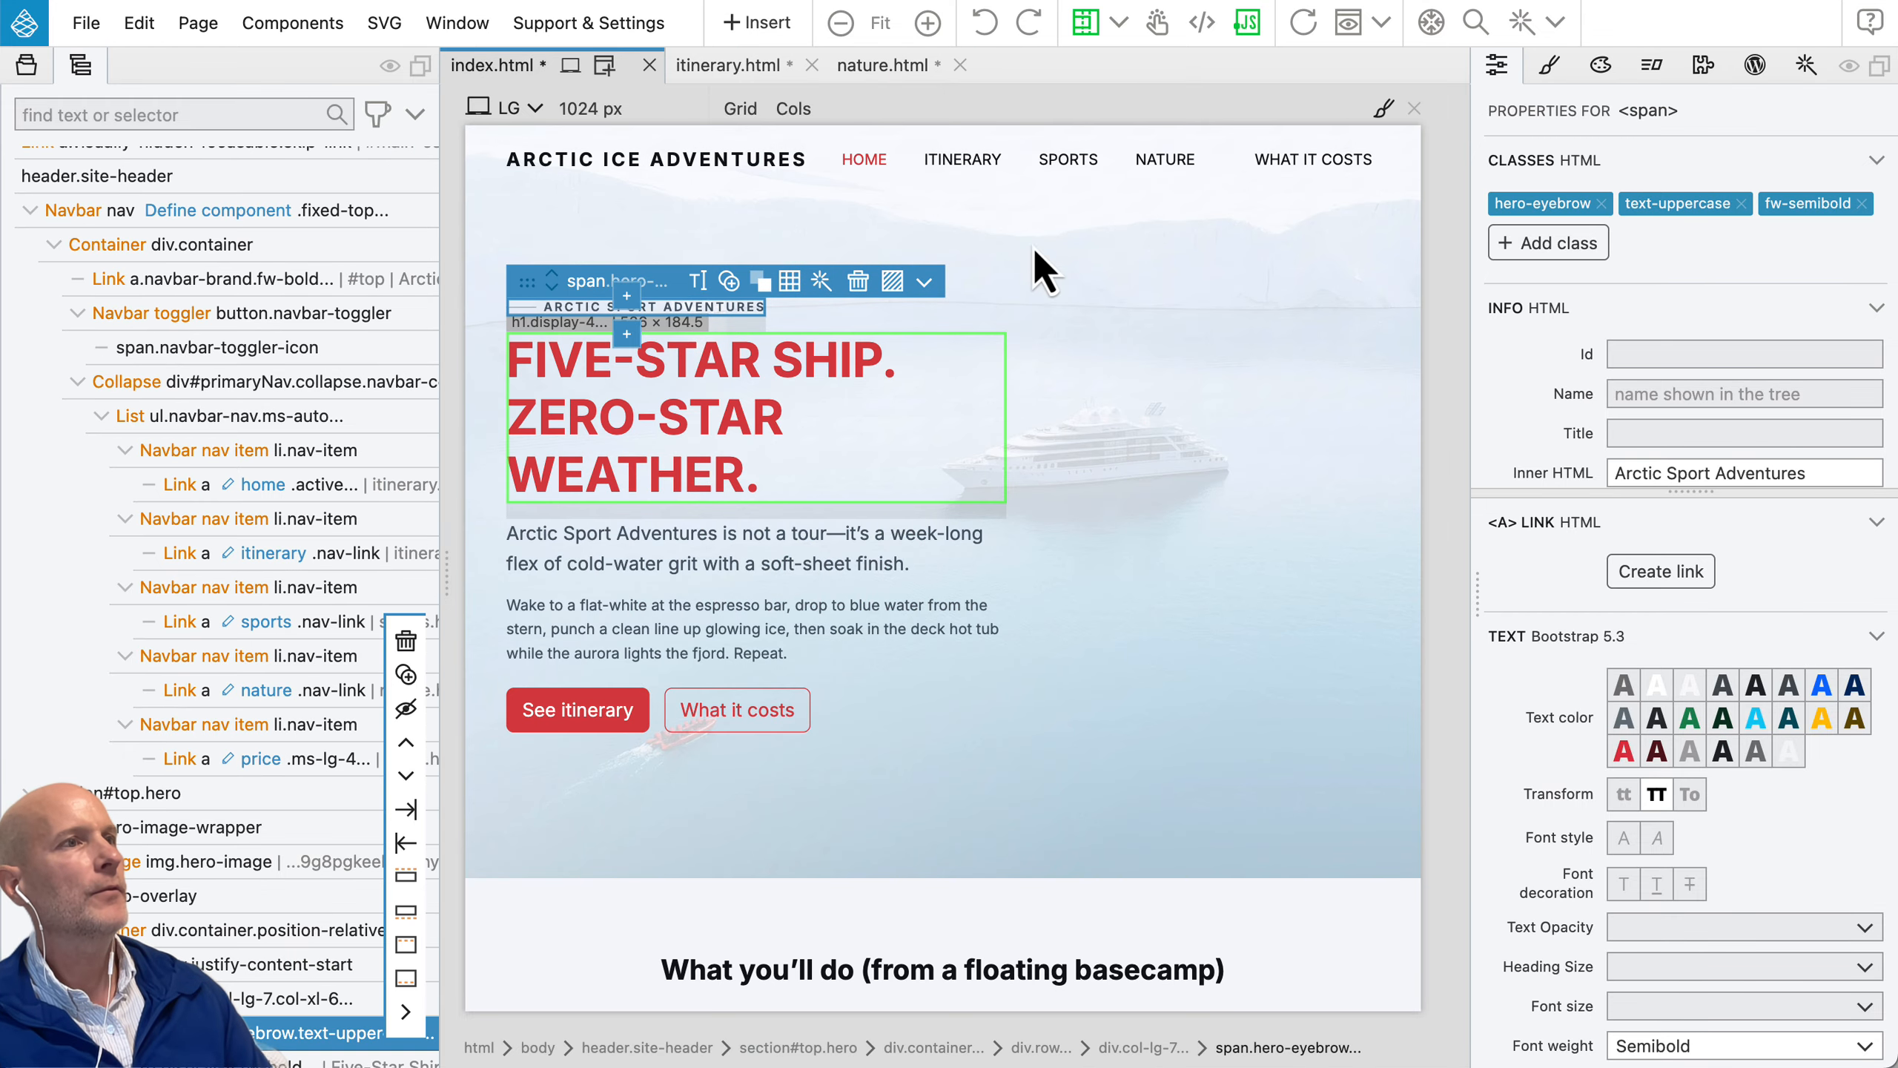
click(1158, 24)
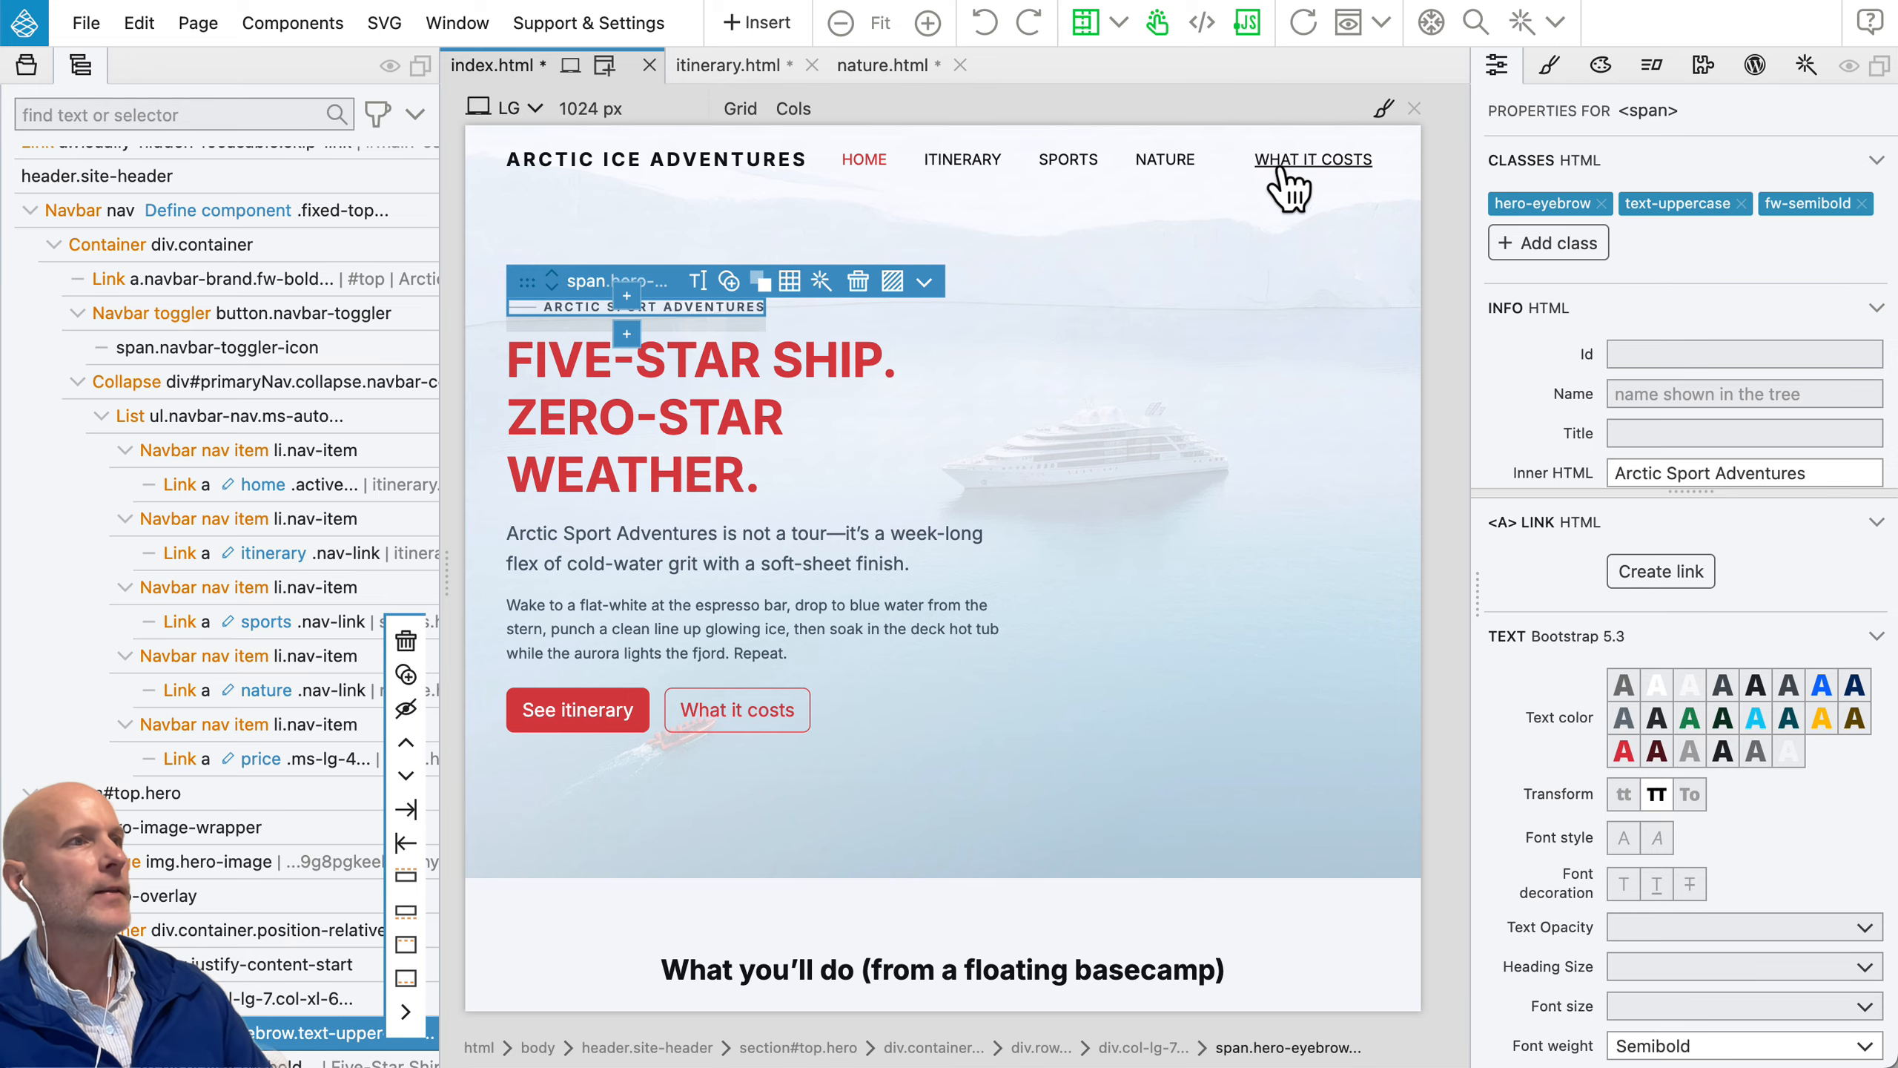
click(1061, 161)
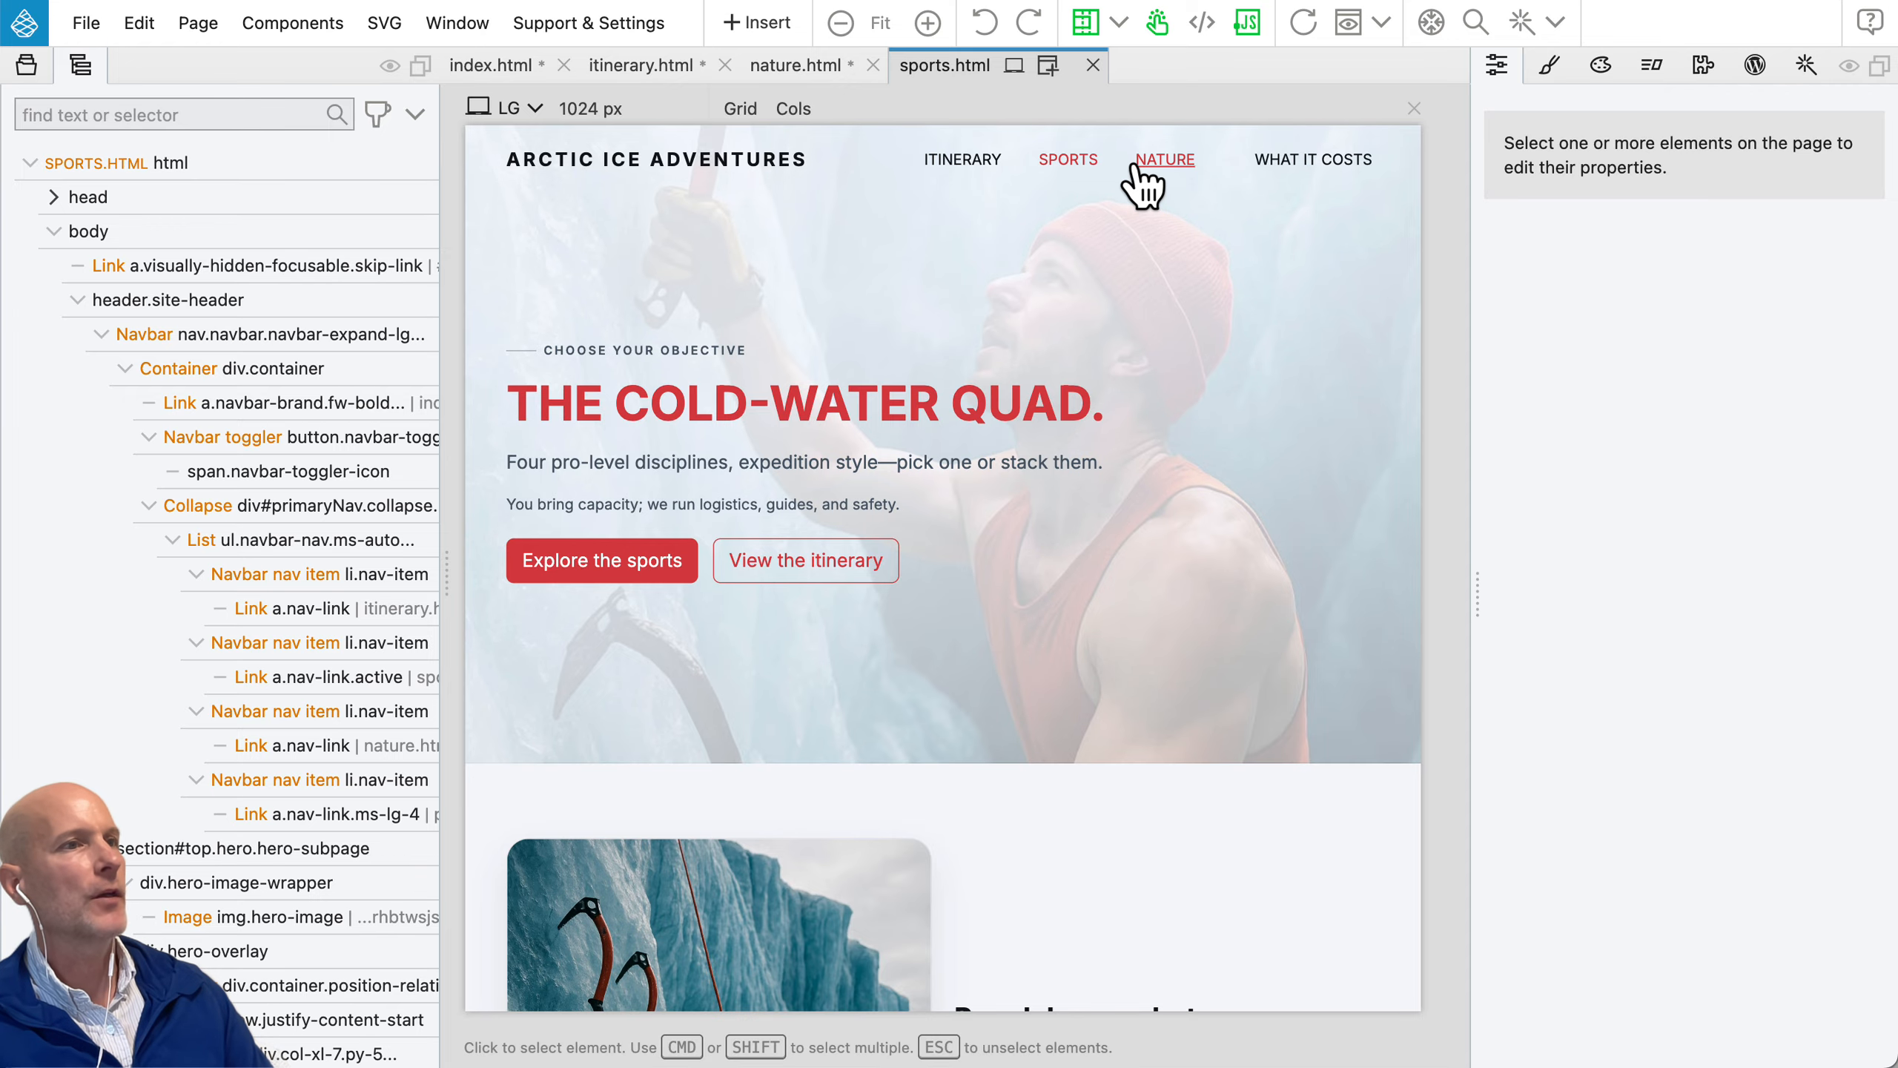
click(1266, 163)
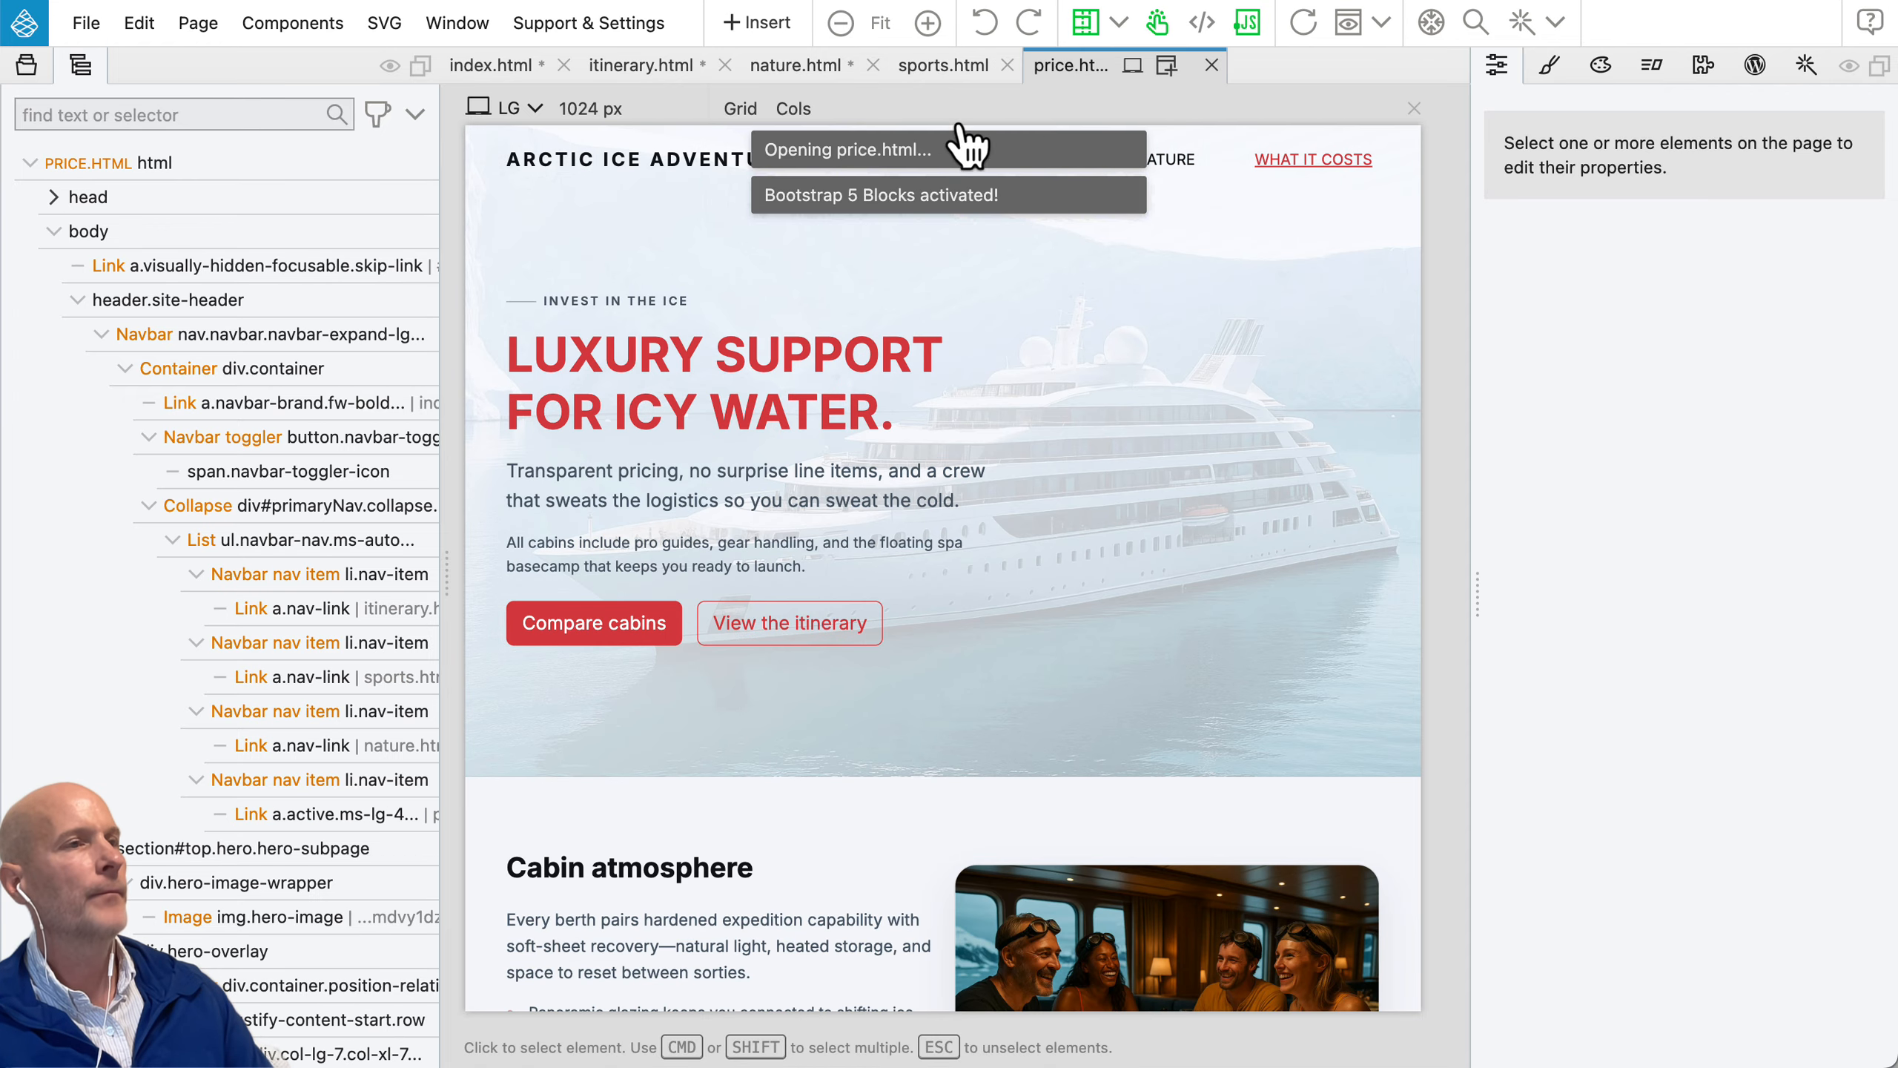
Step: Narrow the index.html page view to about 616 px and test expanding and collapsing the mobile navigation menu
click(491, 65)
drag(1424, 203, 1046, 269)
click(1260, 187)
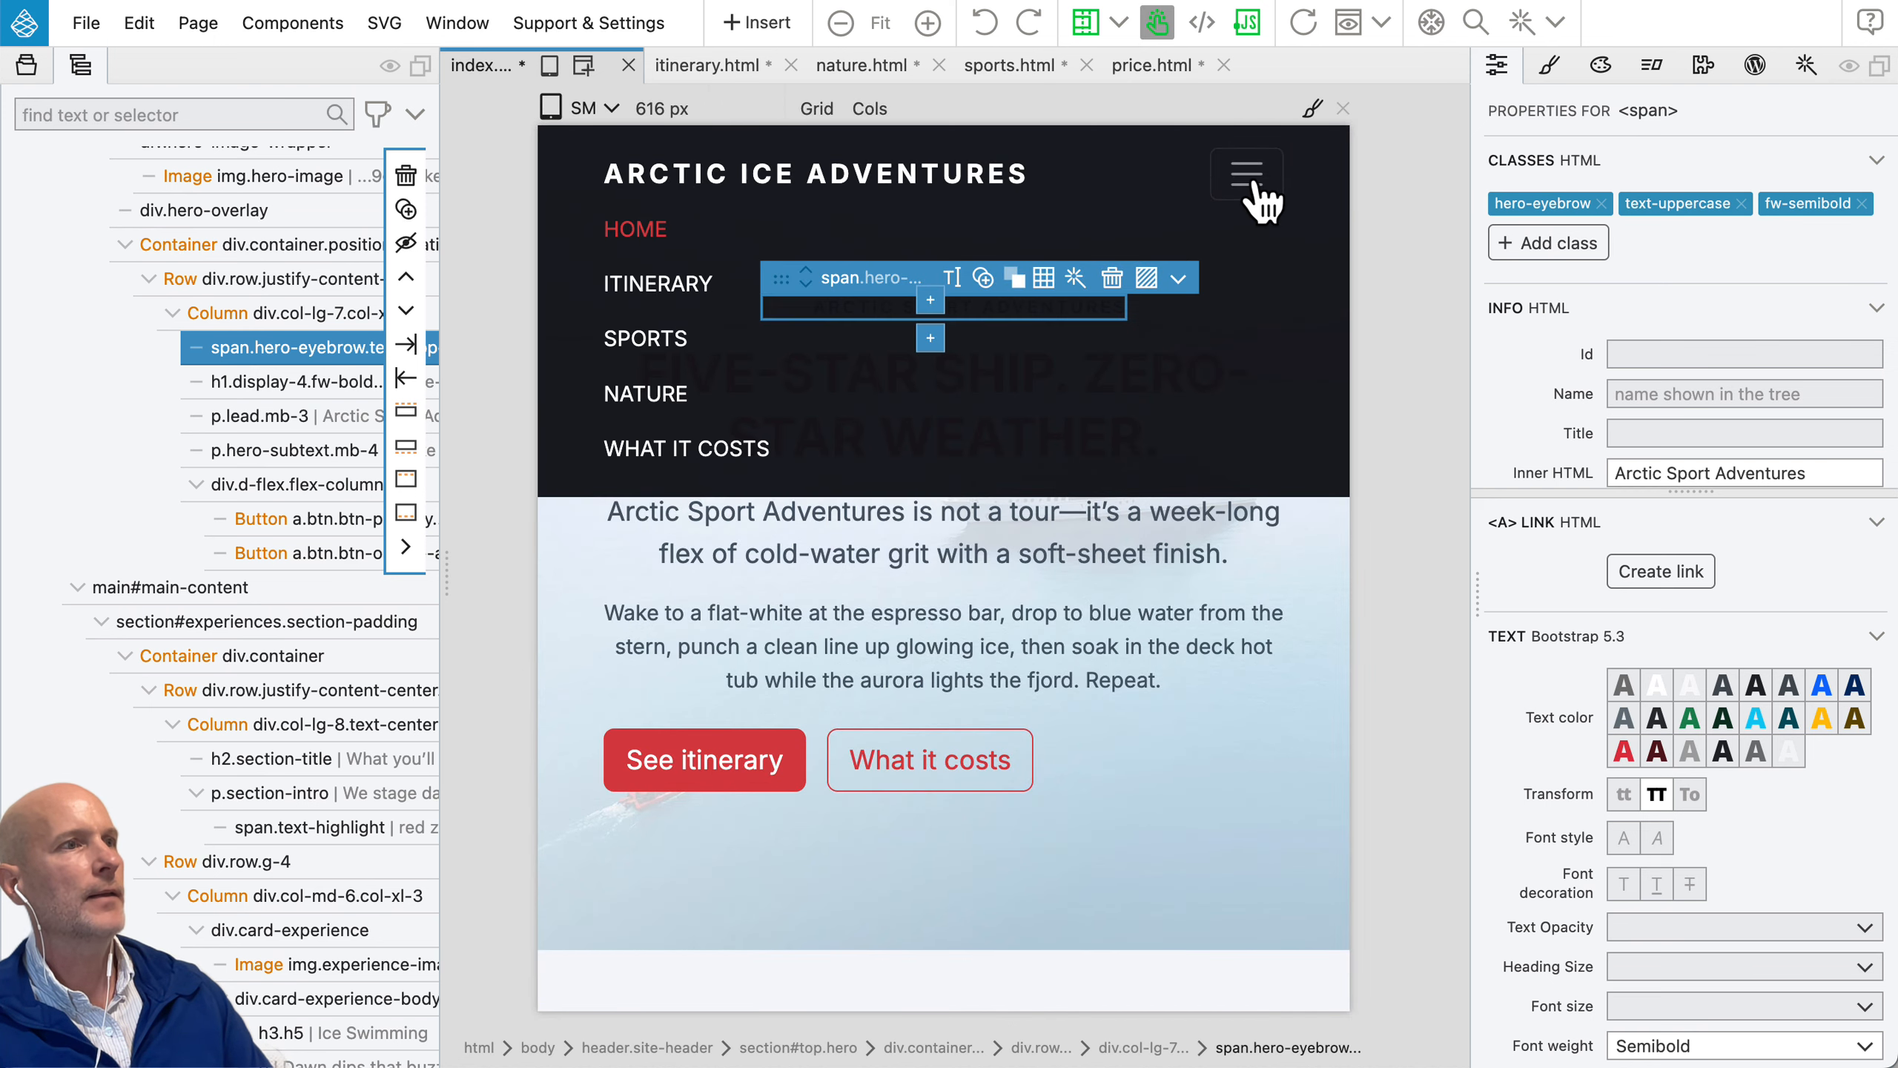
click(1260, 186)
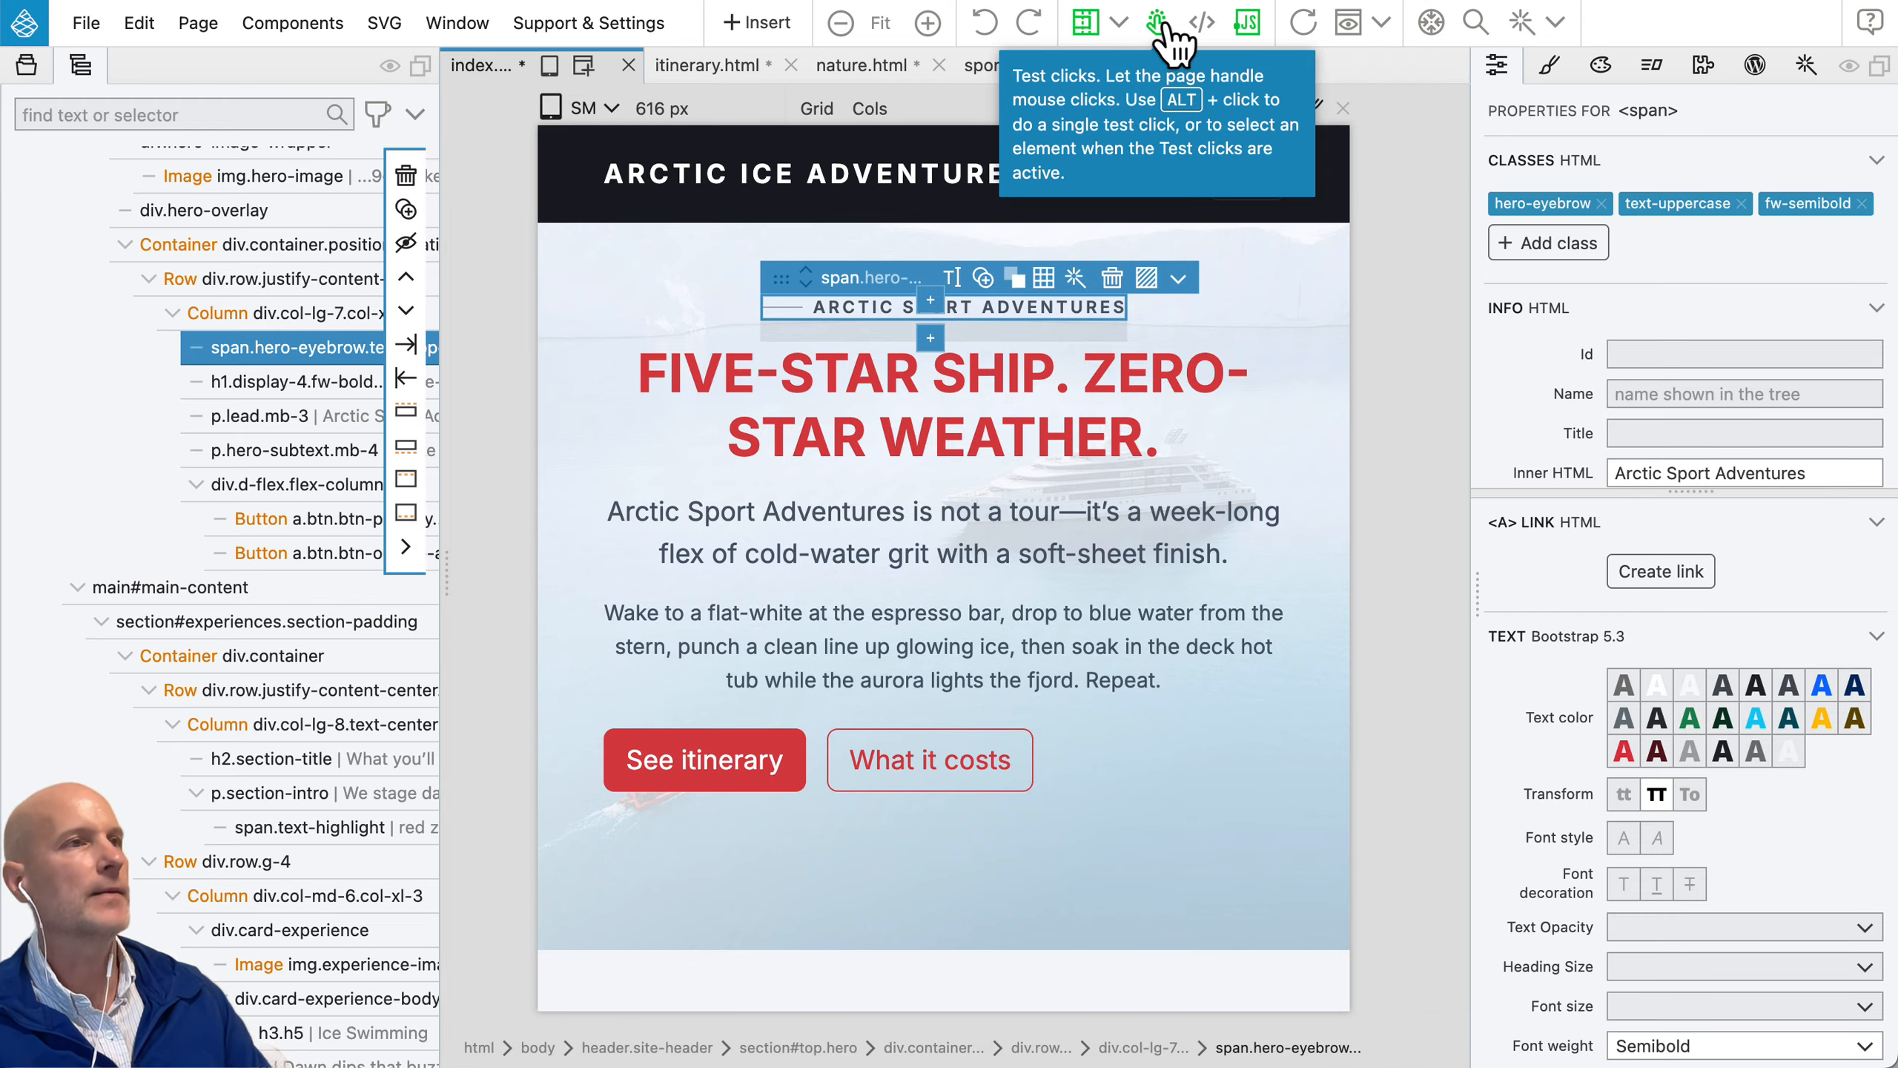
Step: Preview index.html in the web browser, look through the page, and return to Pinegrow
click(1354, 27)
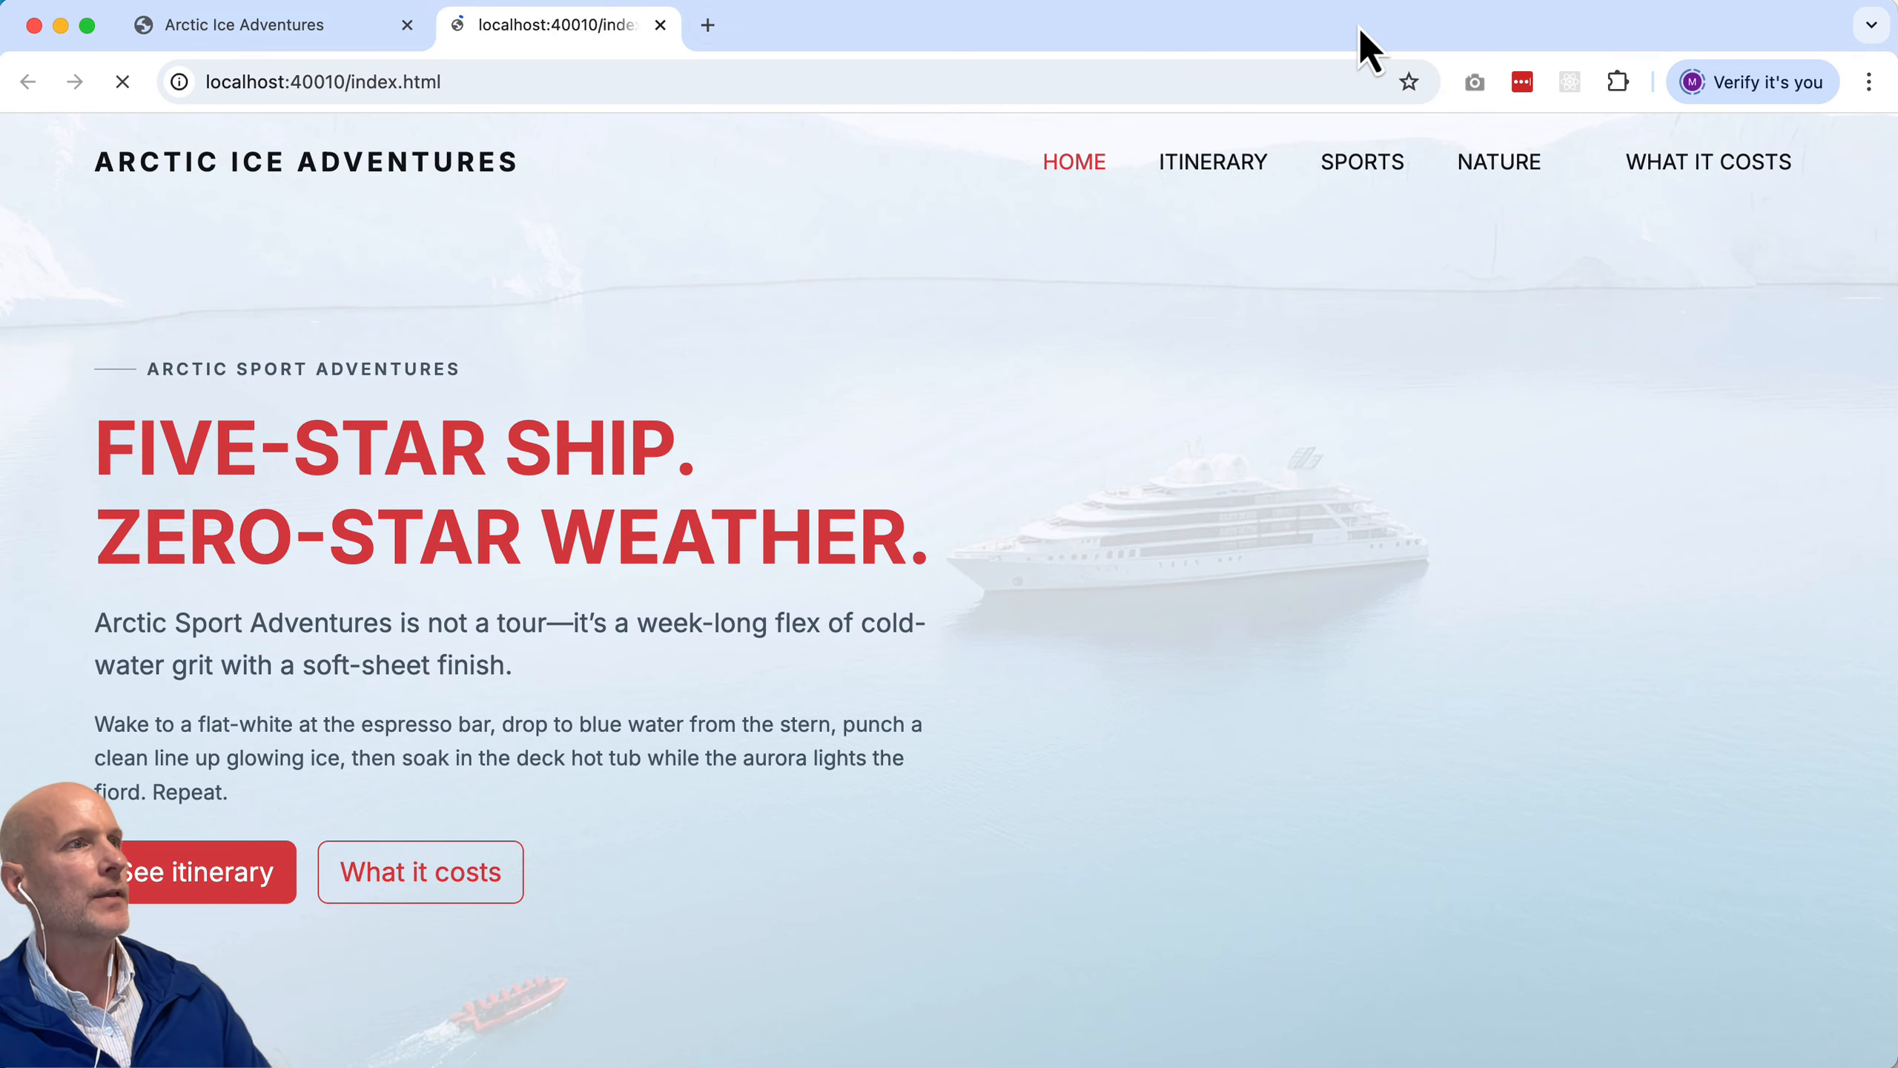
scroll(994, 500, down, 15)
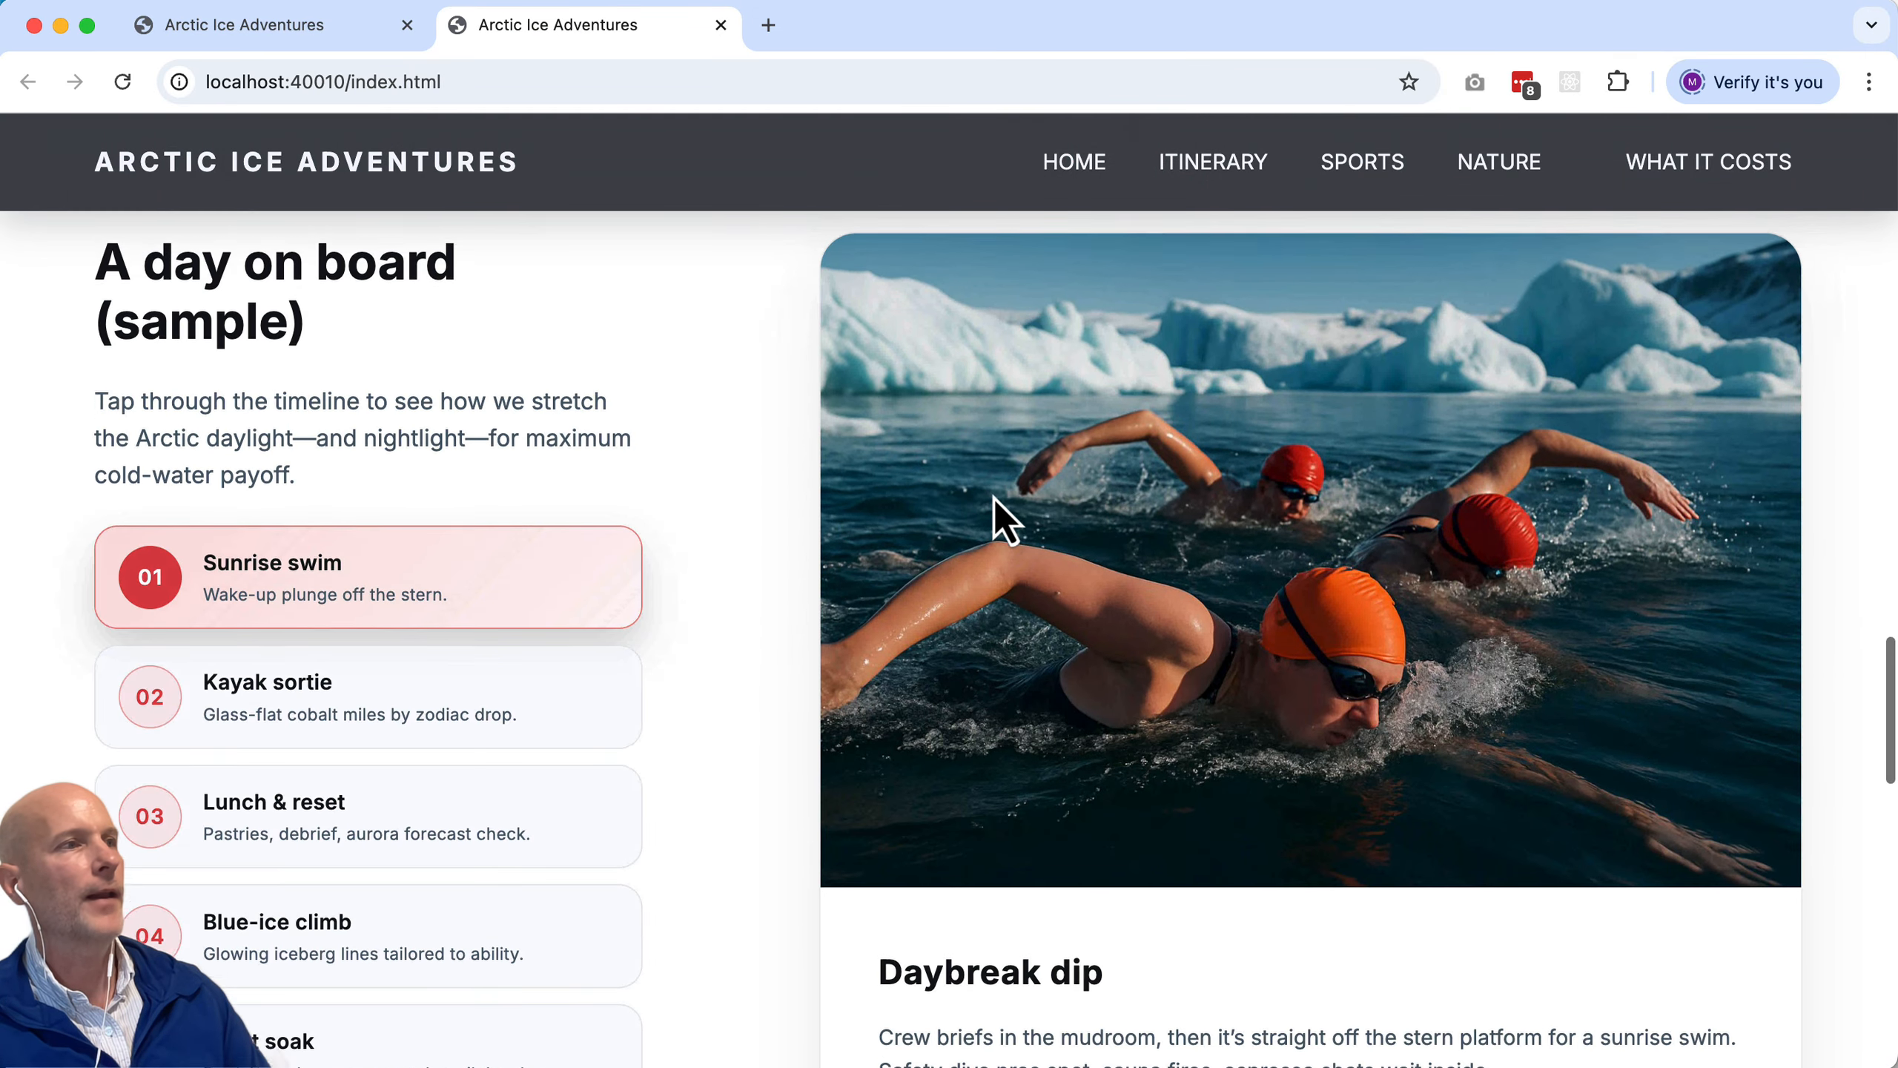
scroll(994, 499, up, 20)
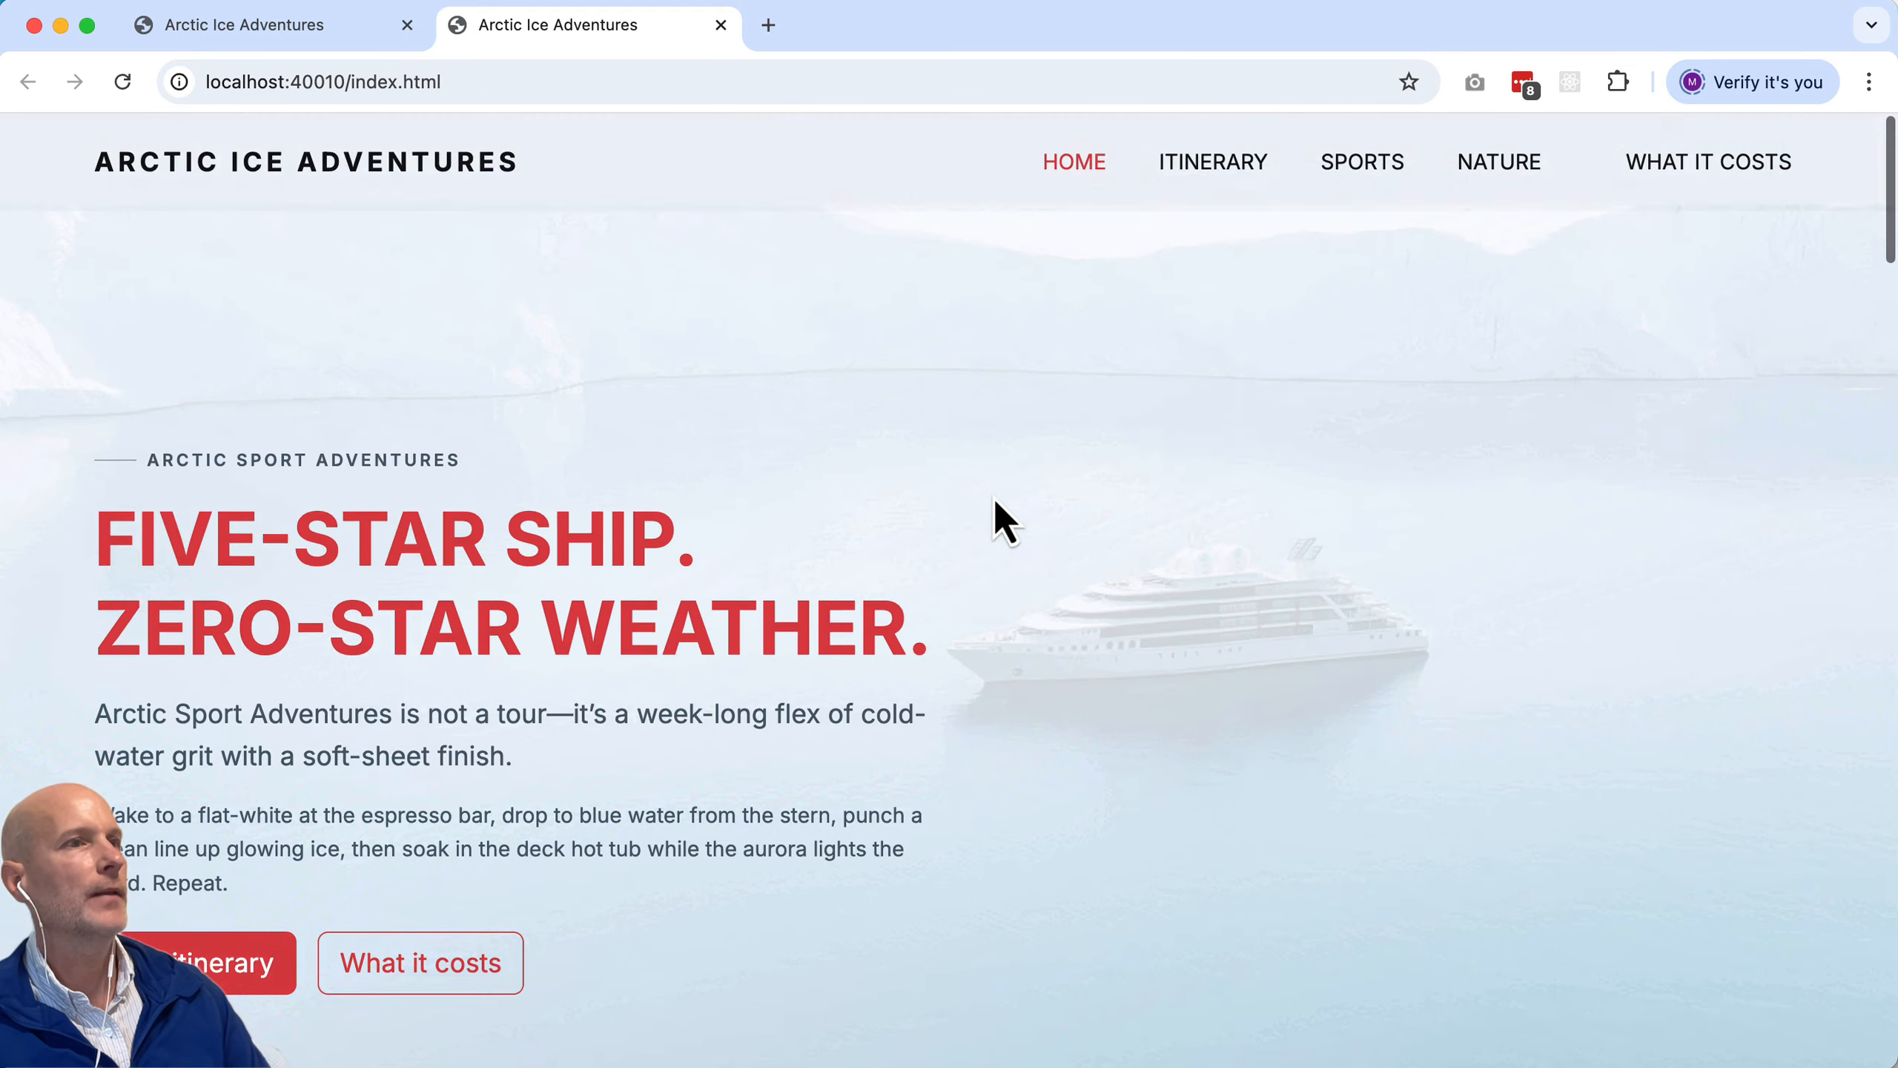
key(super+Tab)
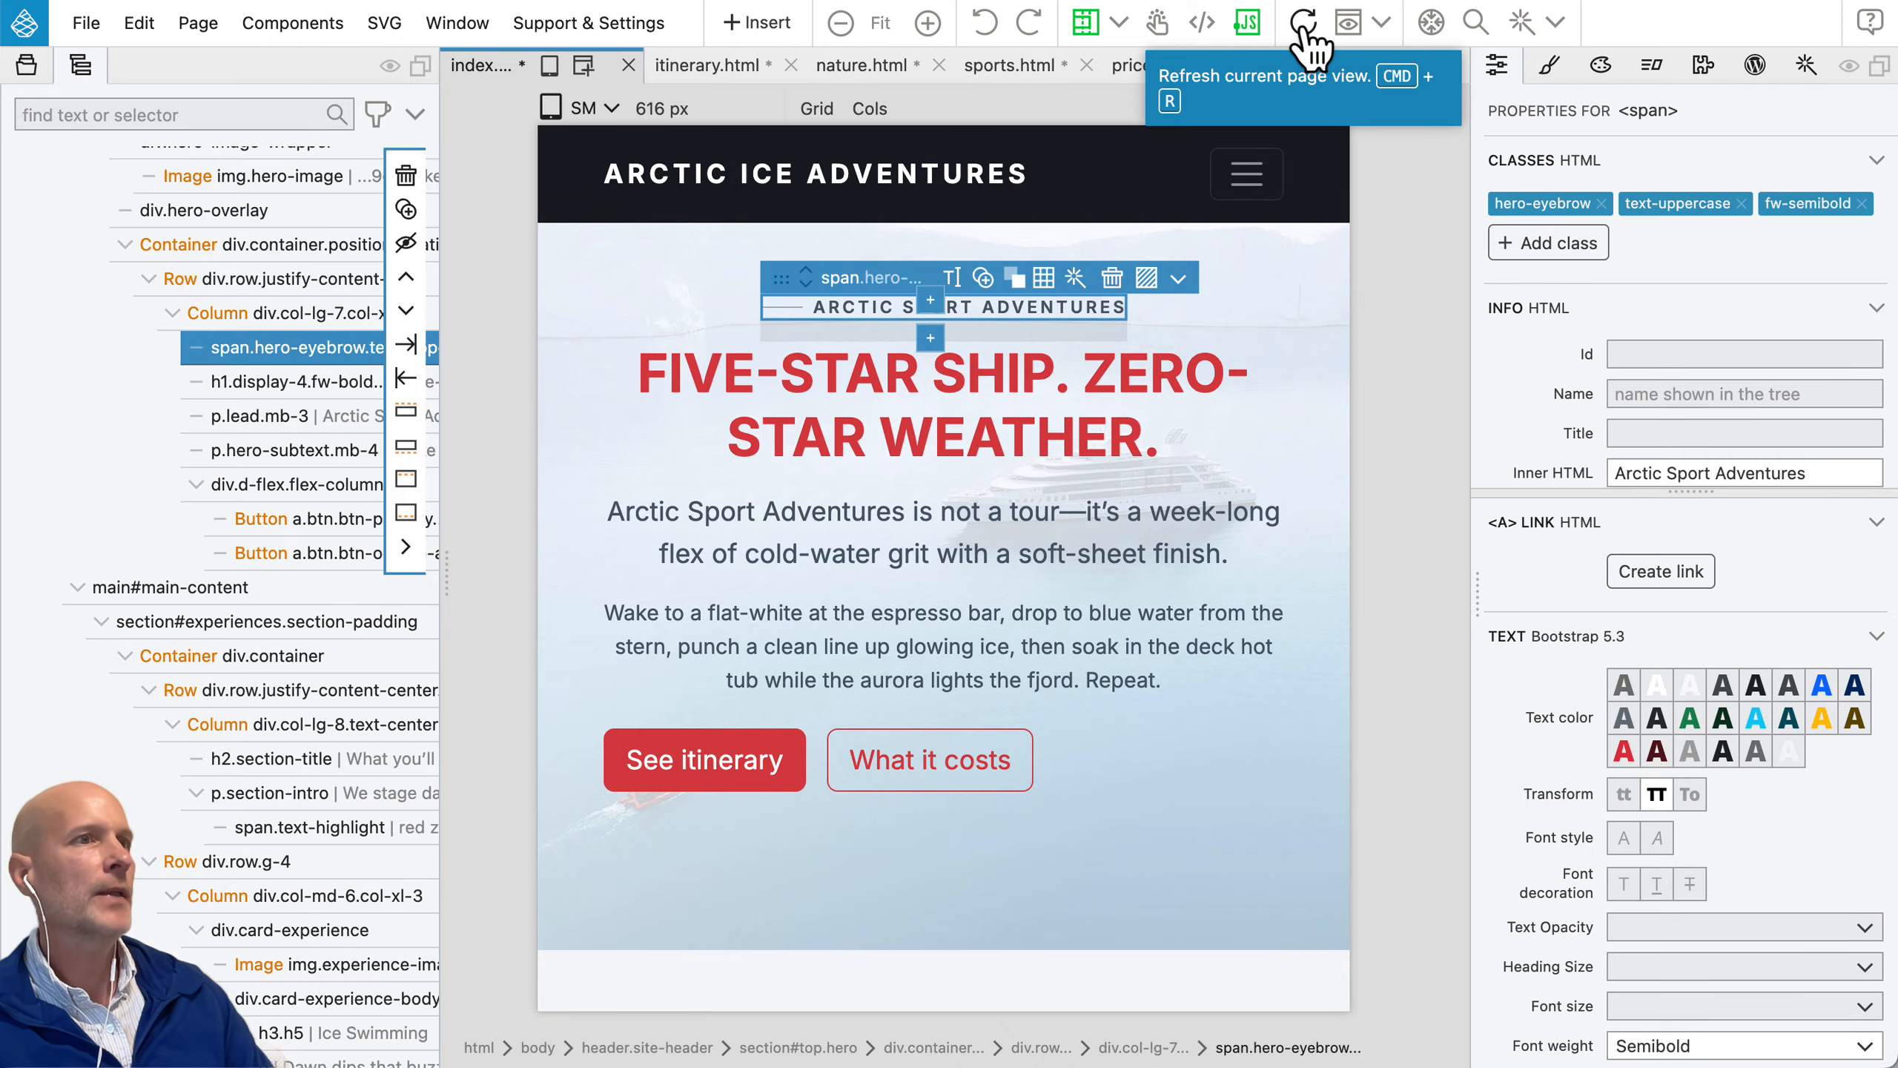
Step: Set the page view to the LG / Large responsive width and refresh it
click(591, 108)
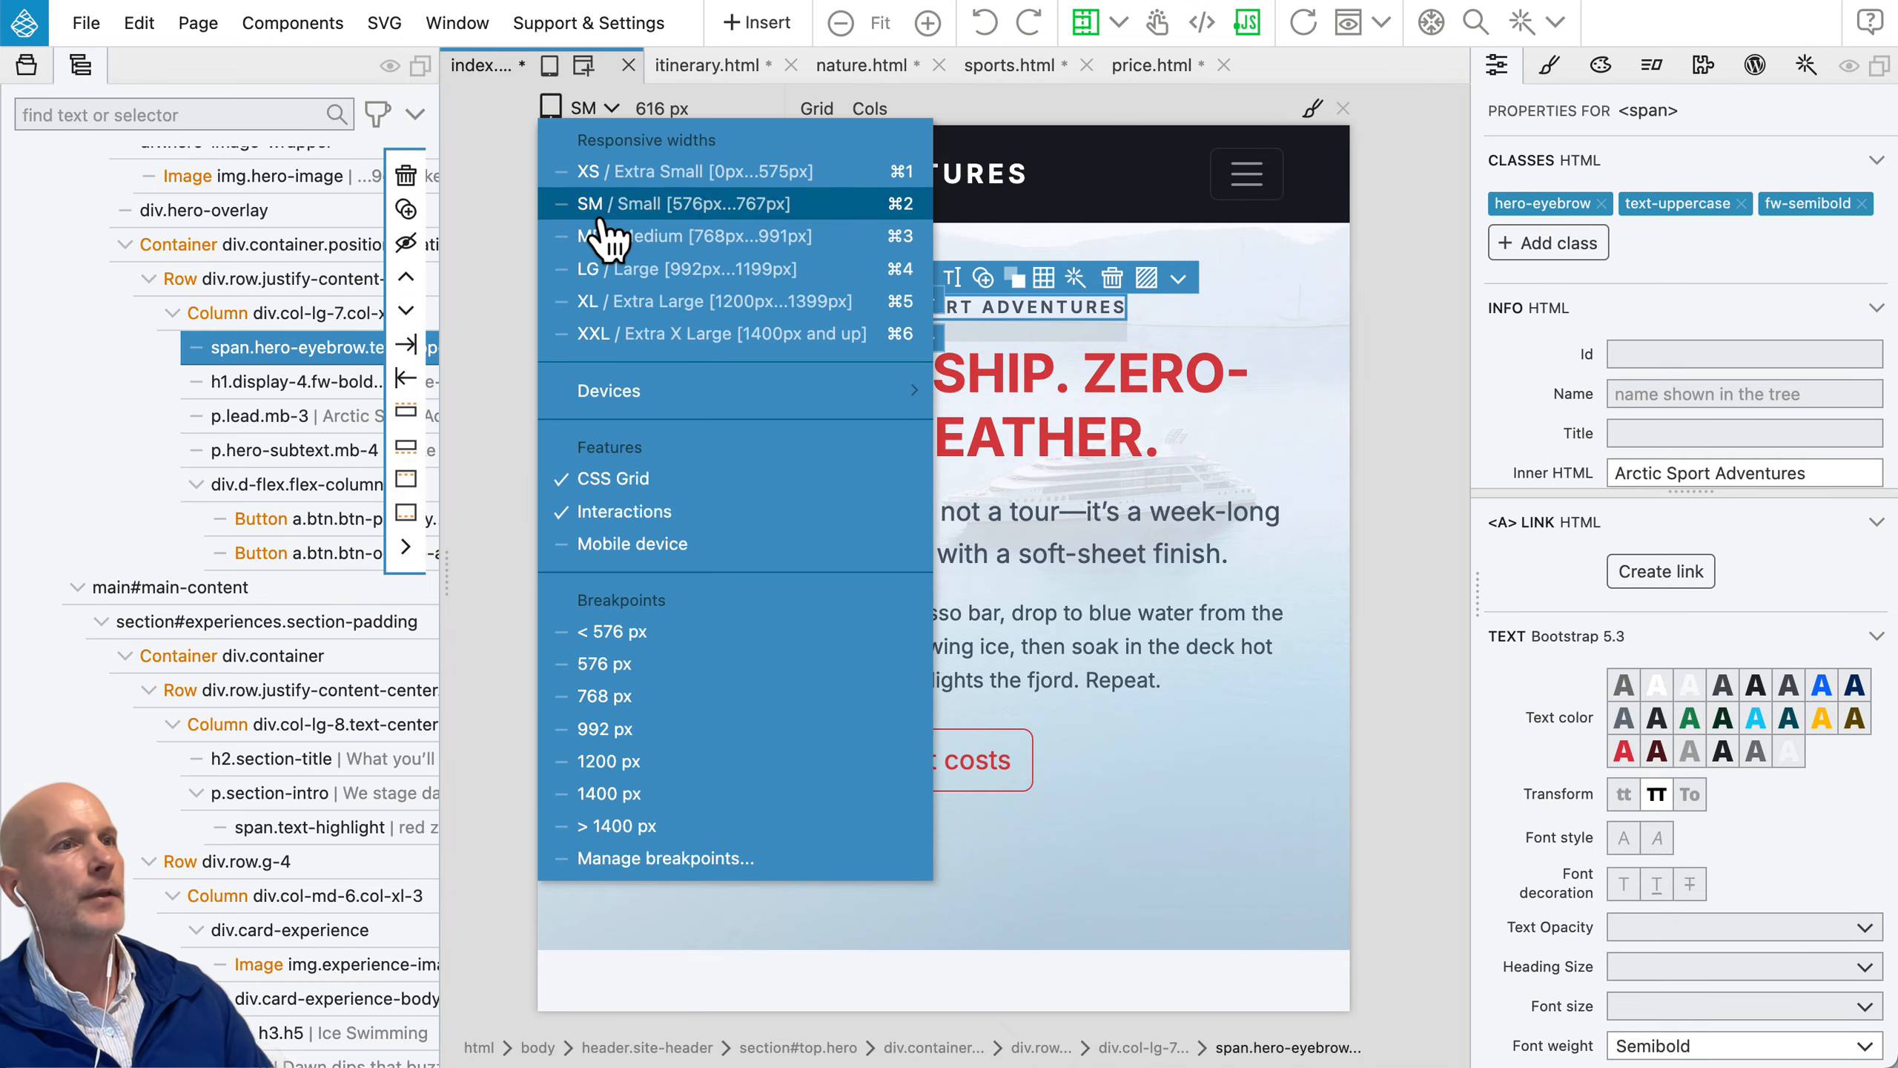
click(599, 270)
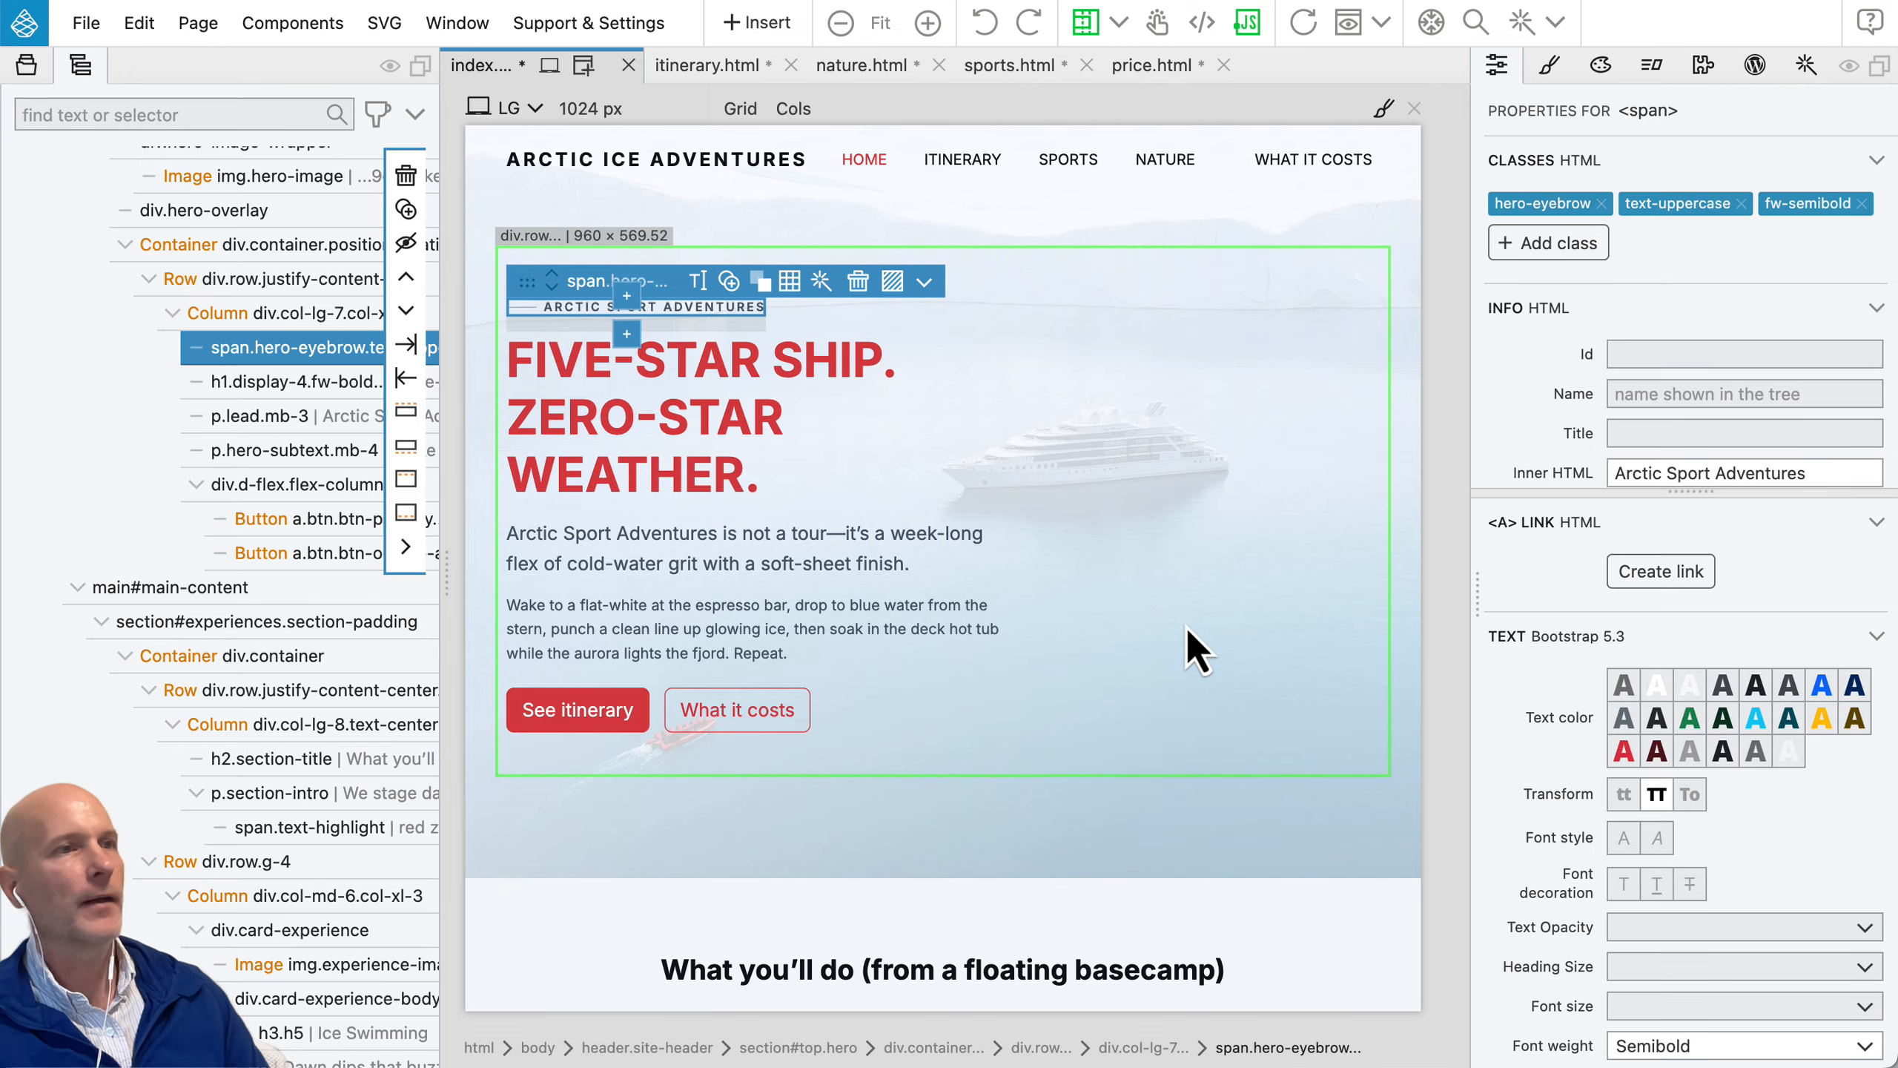
click(1310, 26)
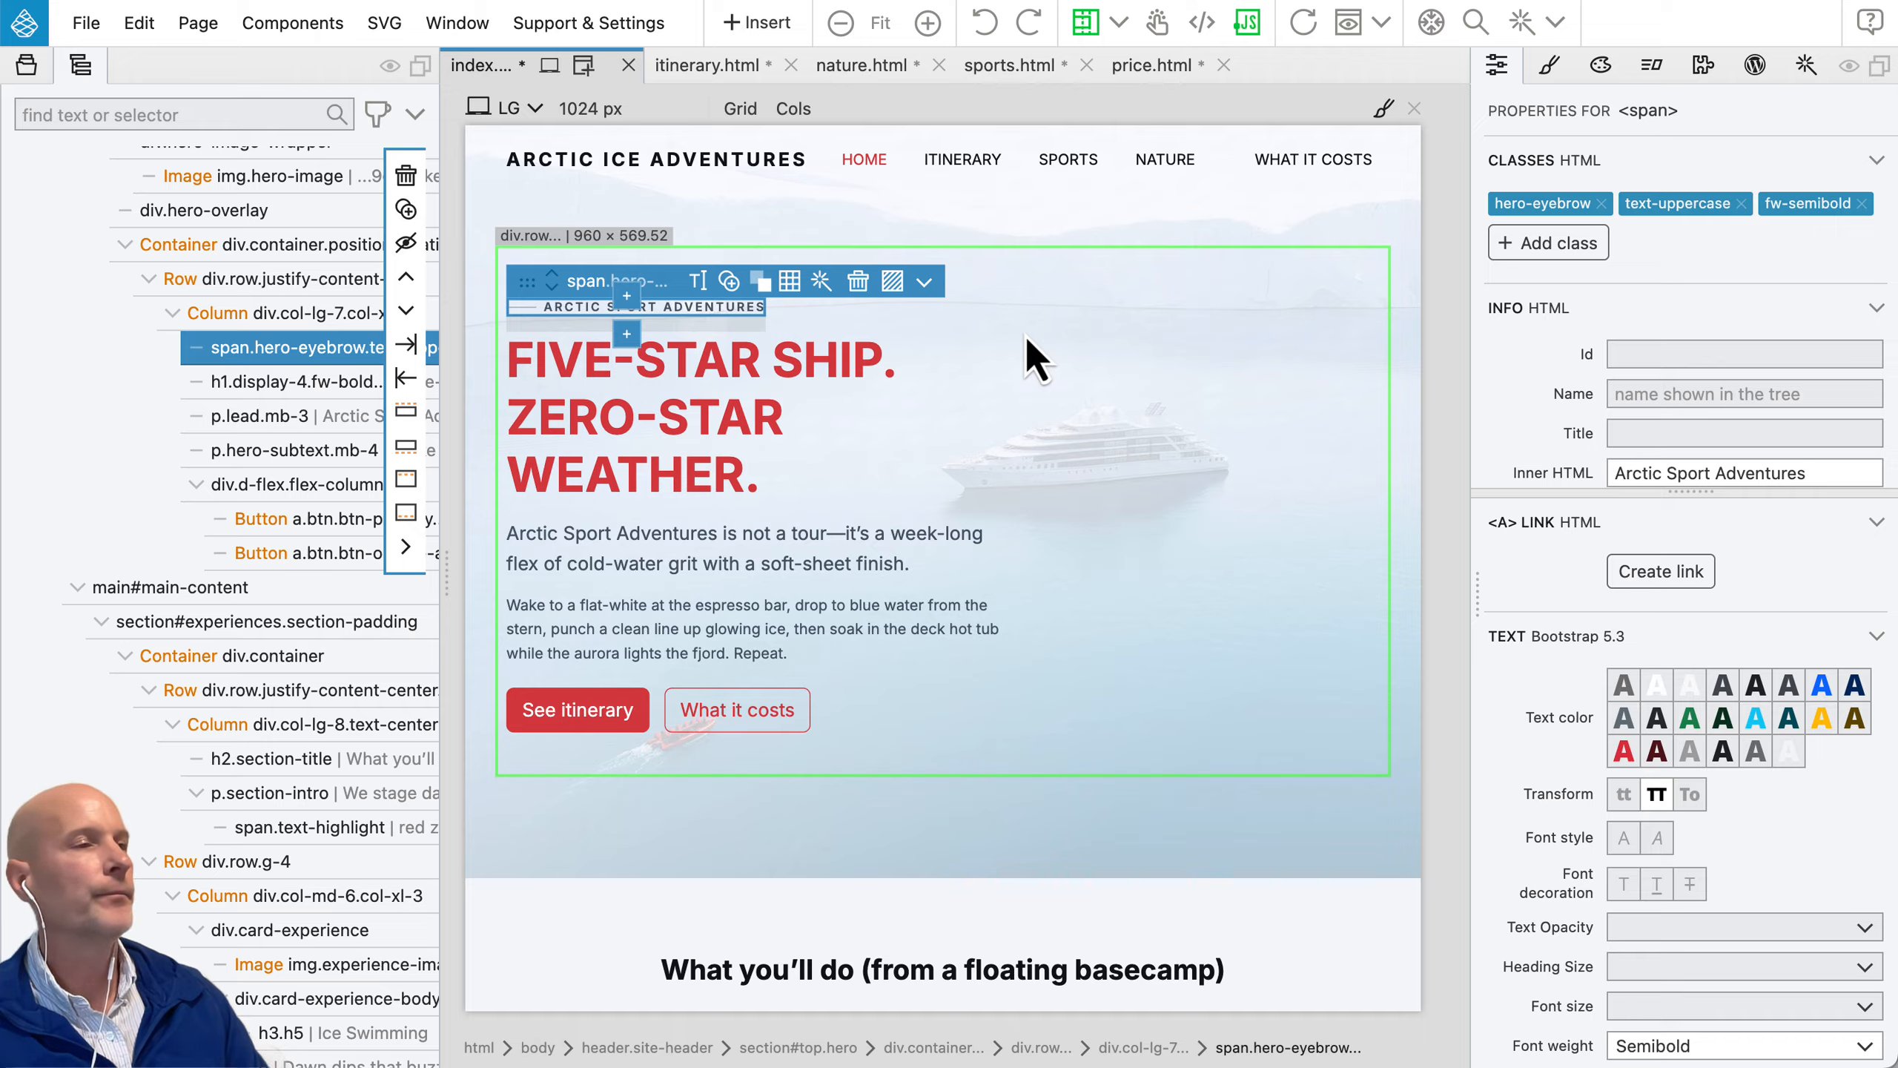
Step: Publish the BootstrapIceAdventures project to the arctic-ice-adventures.netlify.app site on Netlify
click(27, 69)
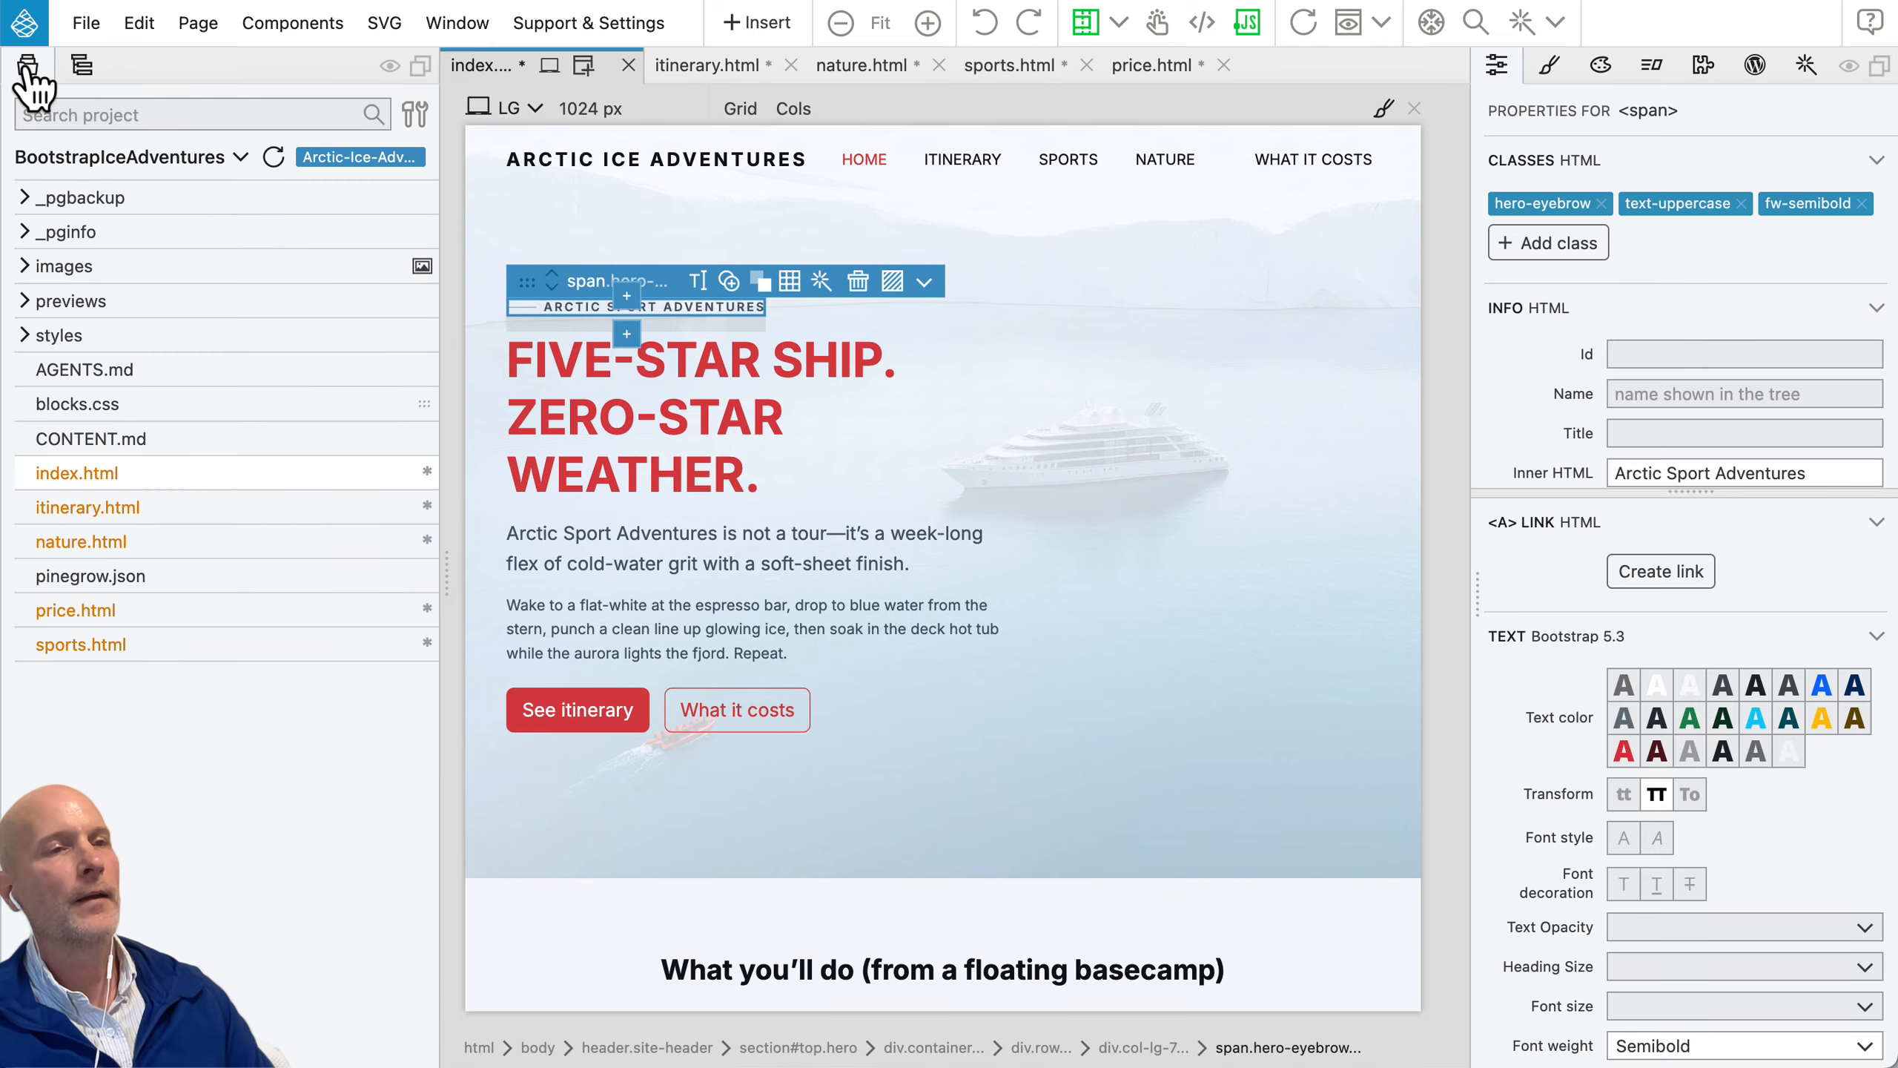
right_click(124, 158)
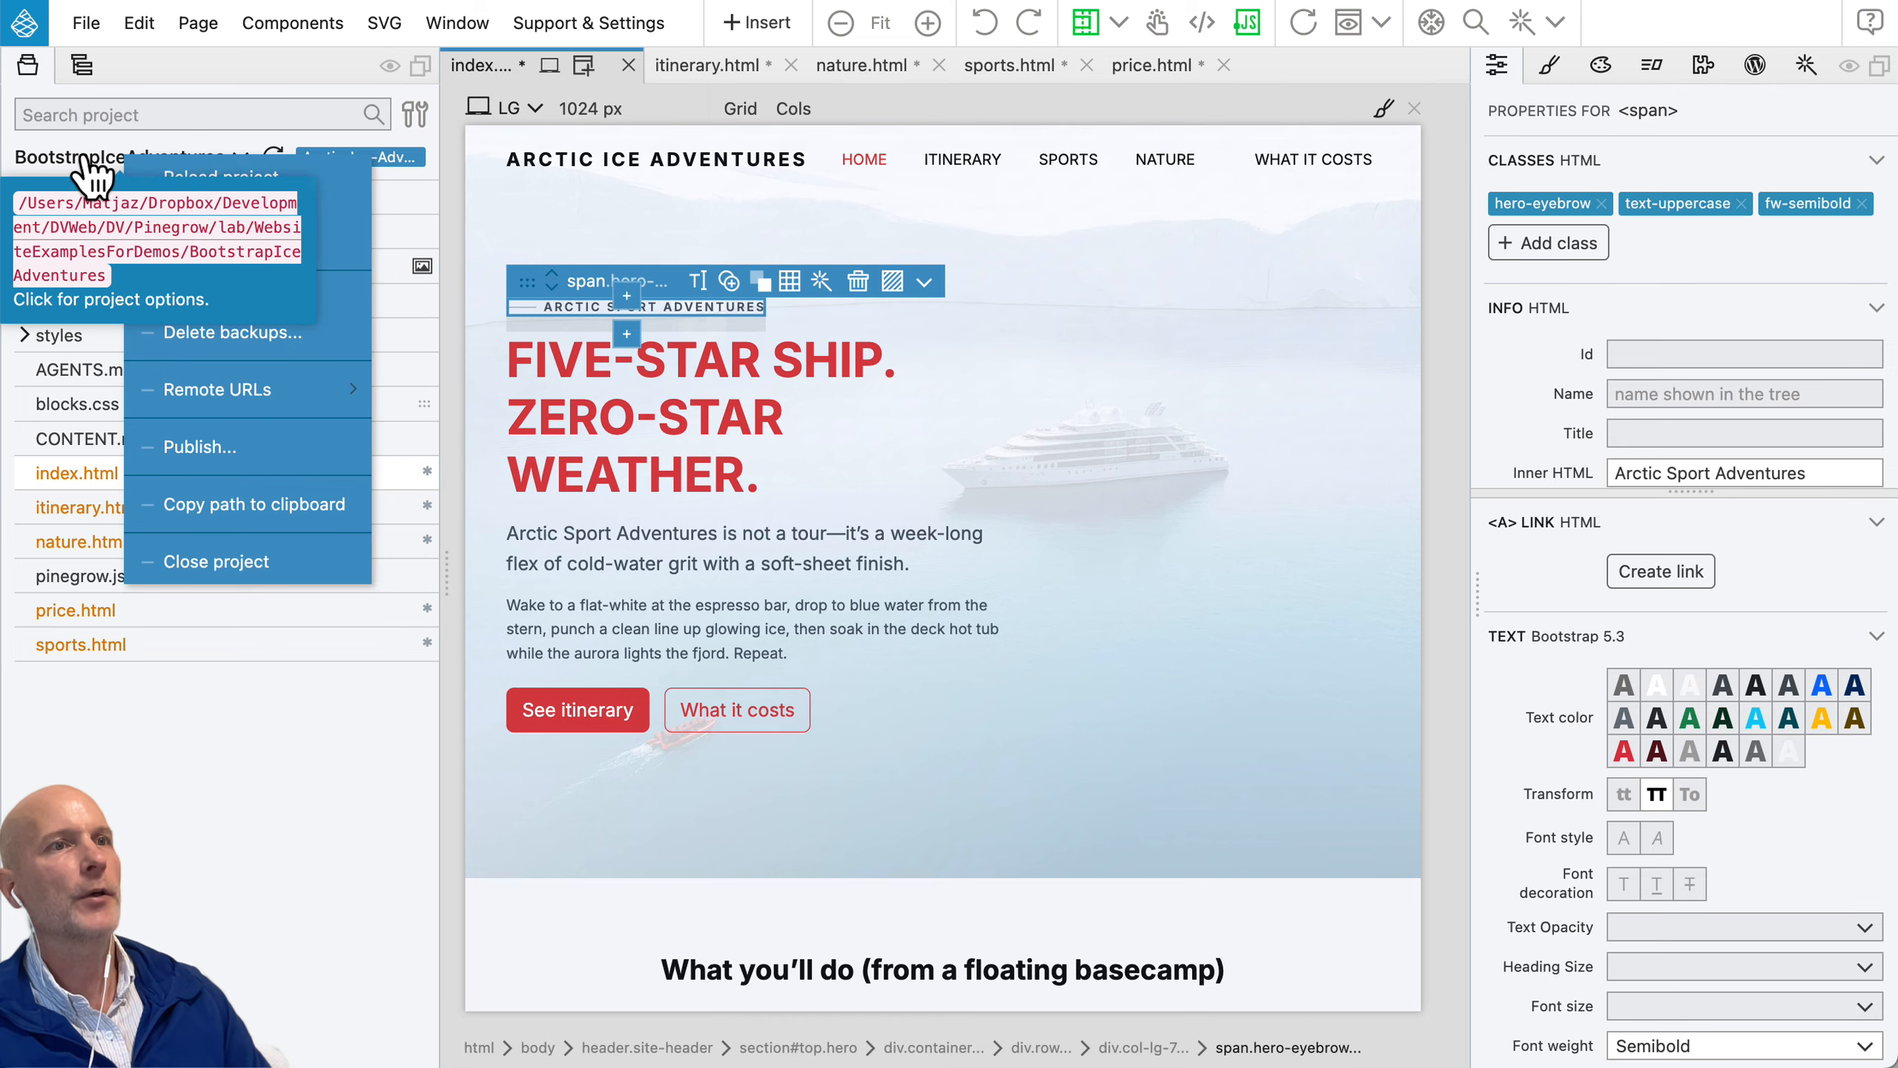
click(254, 469)
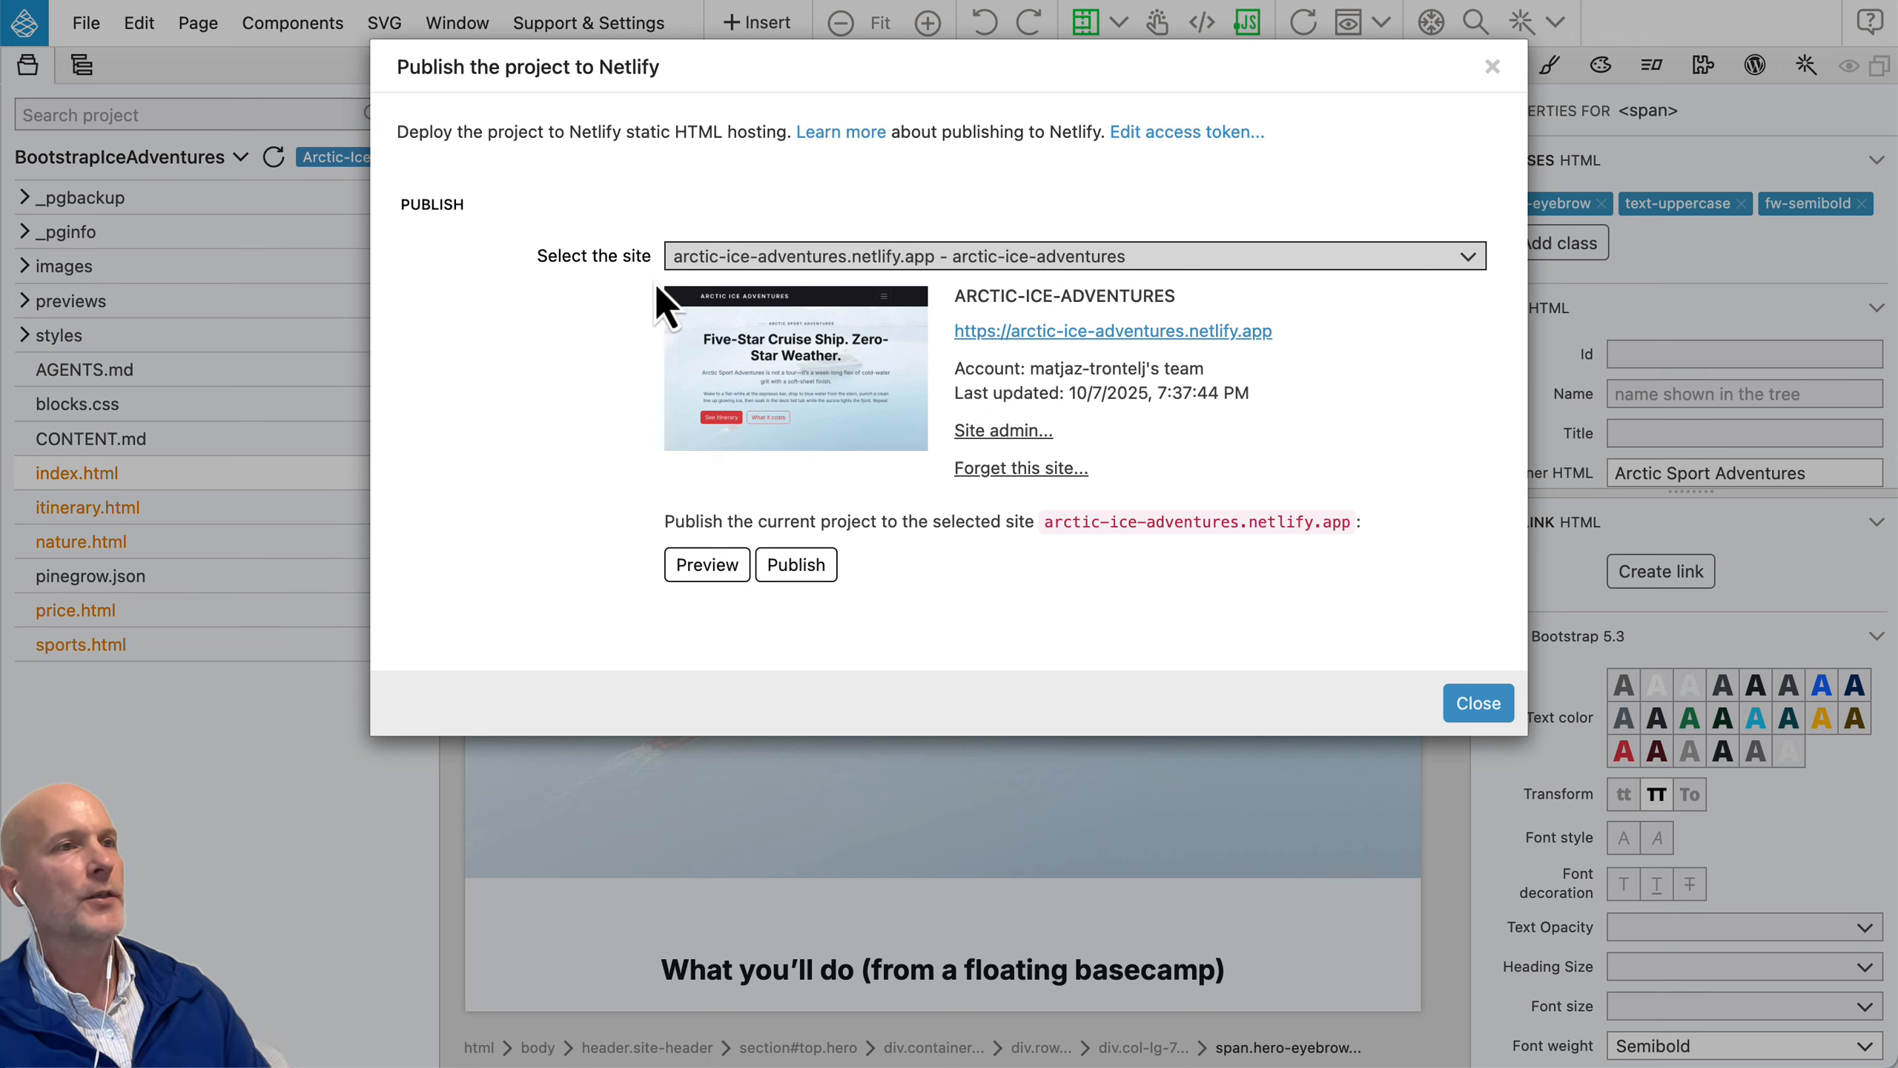
click(824, 562)
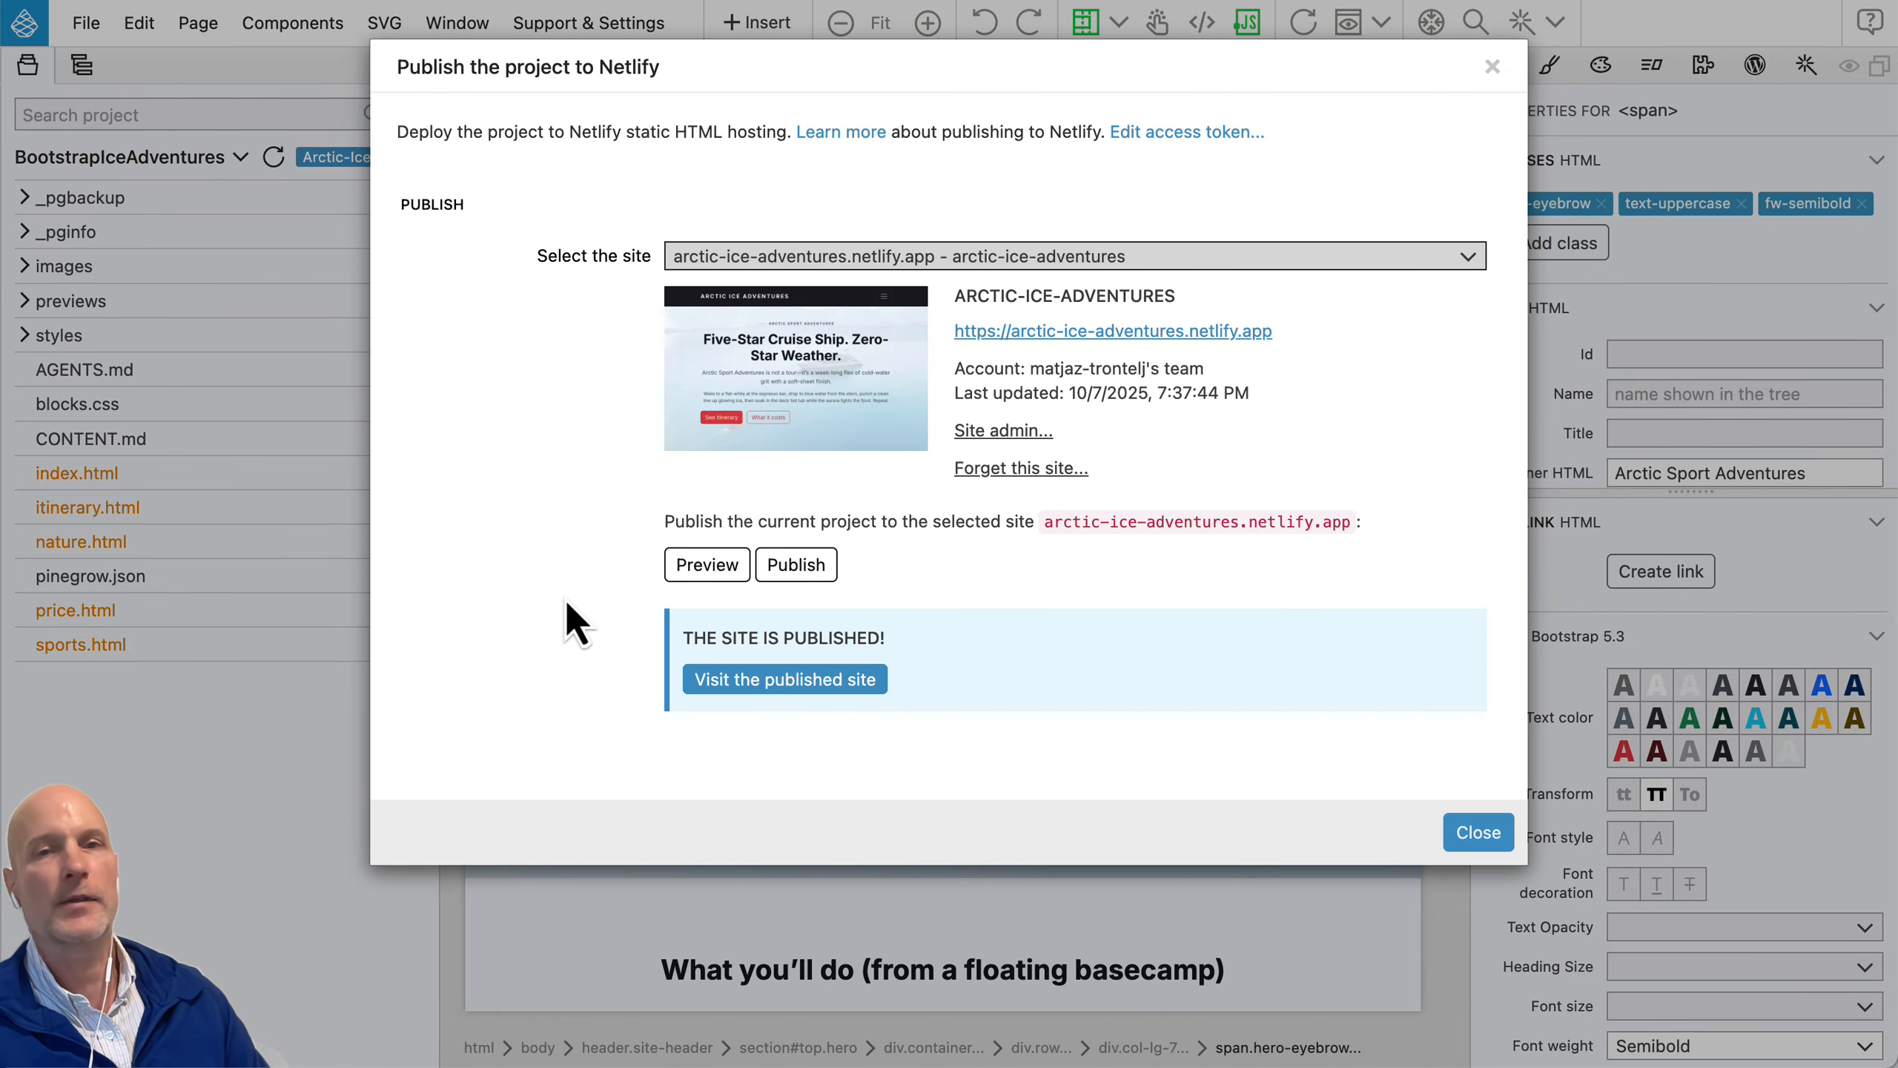
Step: Visit the published site in the browser, look through the home page, and return to Pinegrow
click(783, 680)
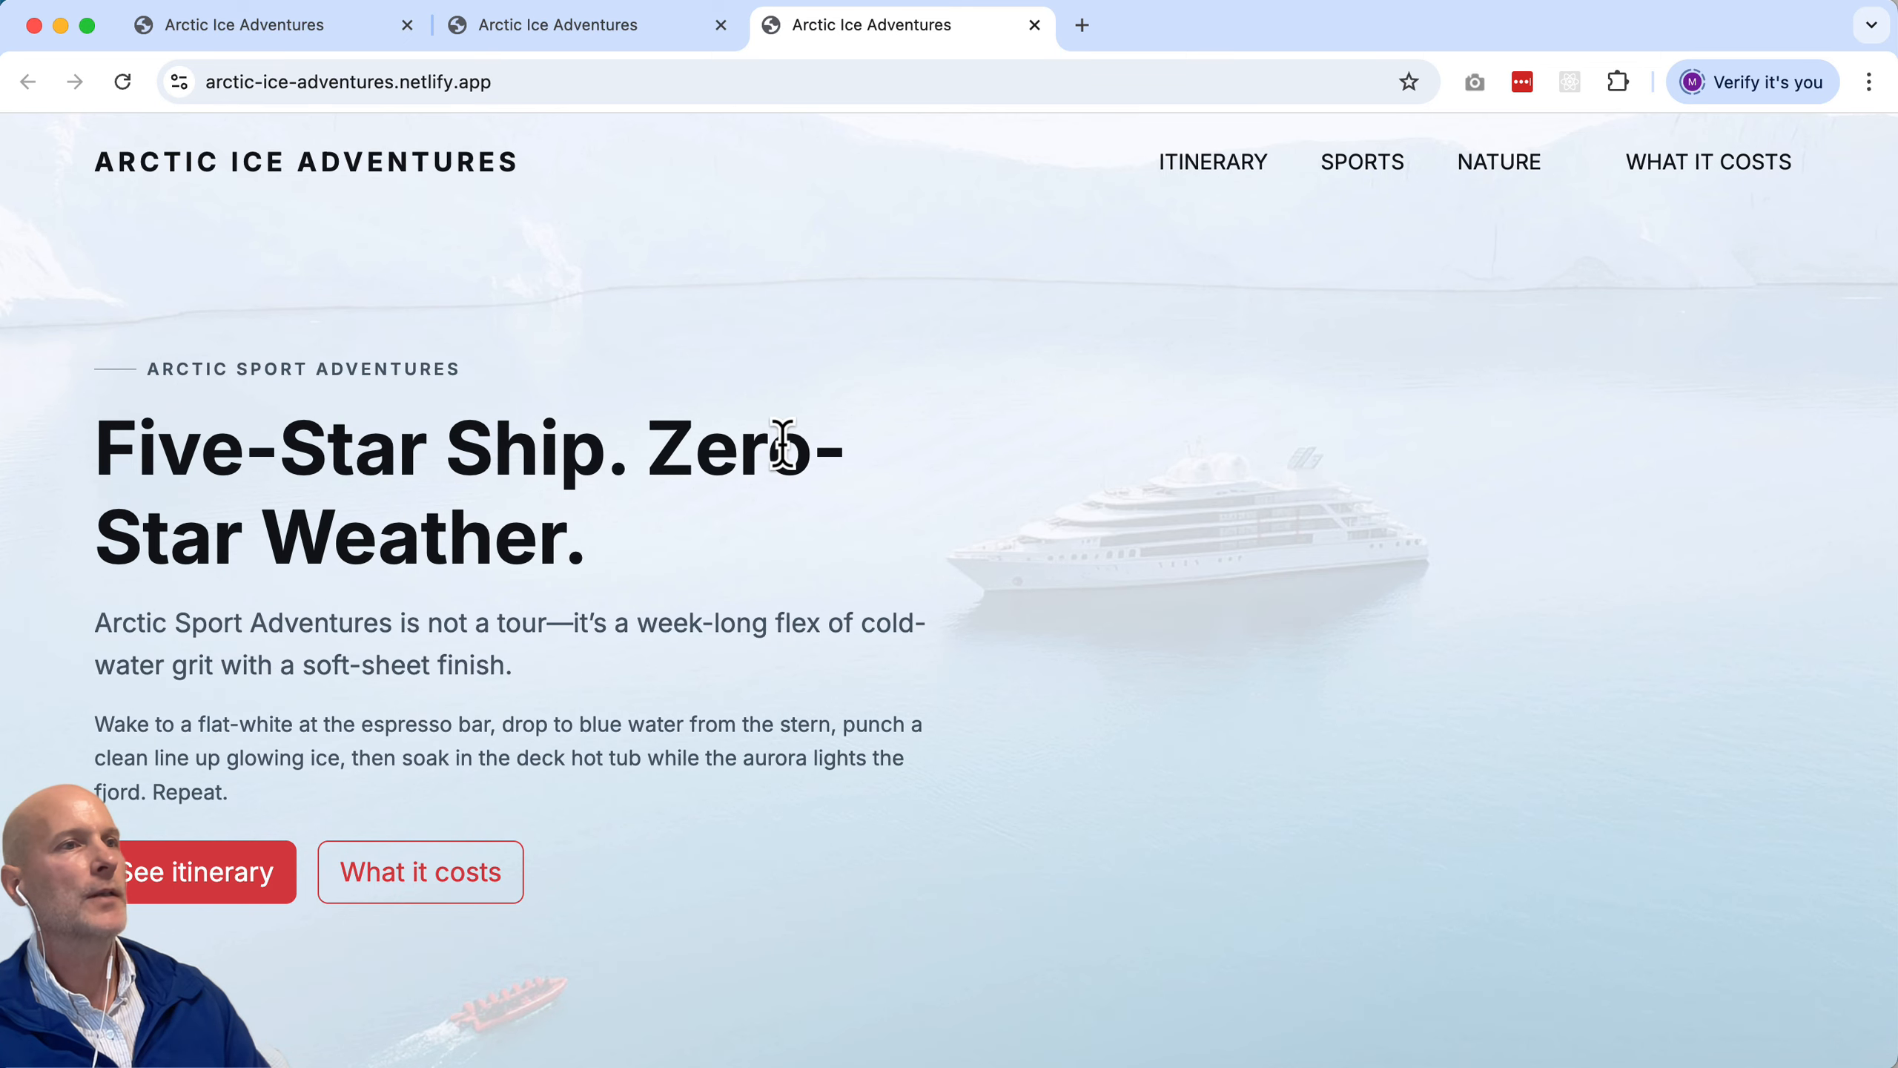
scroll(783, 445, down, 20)
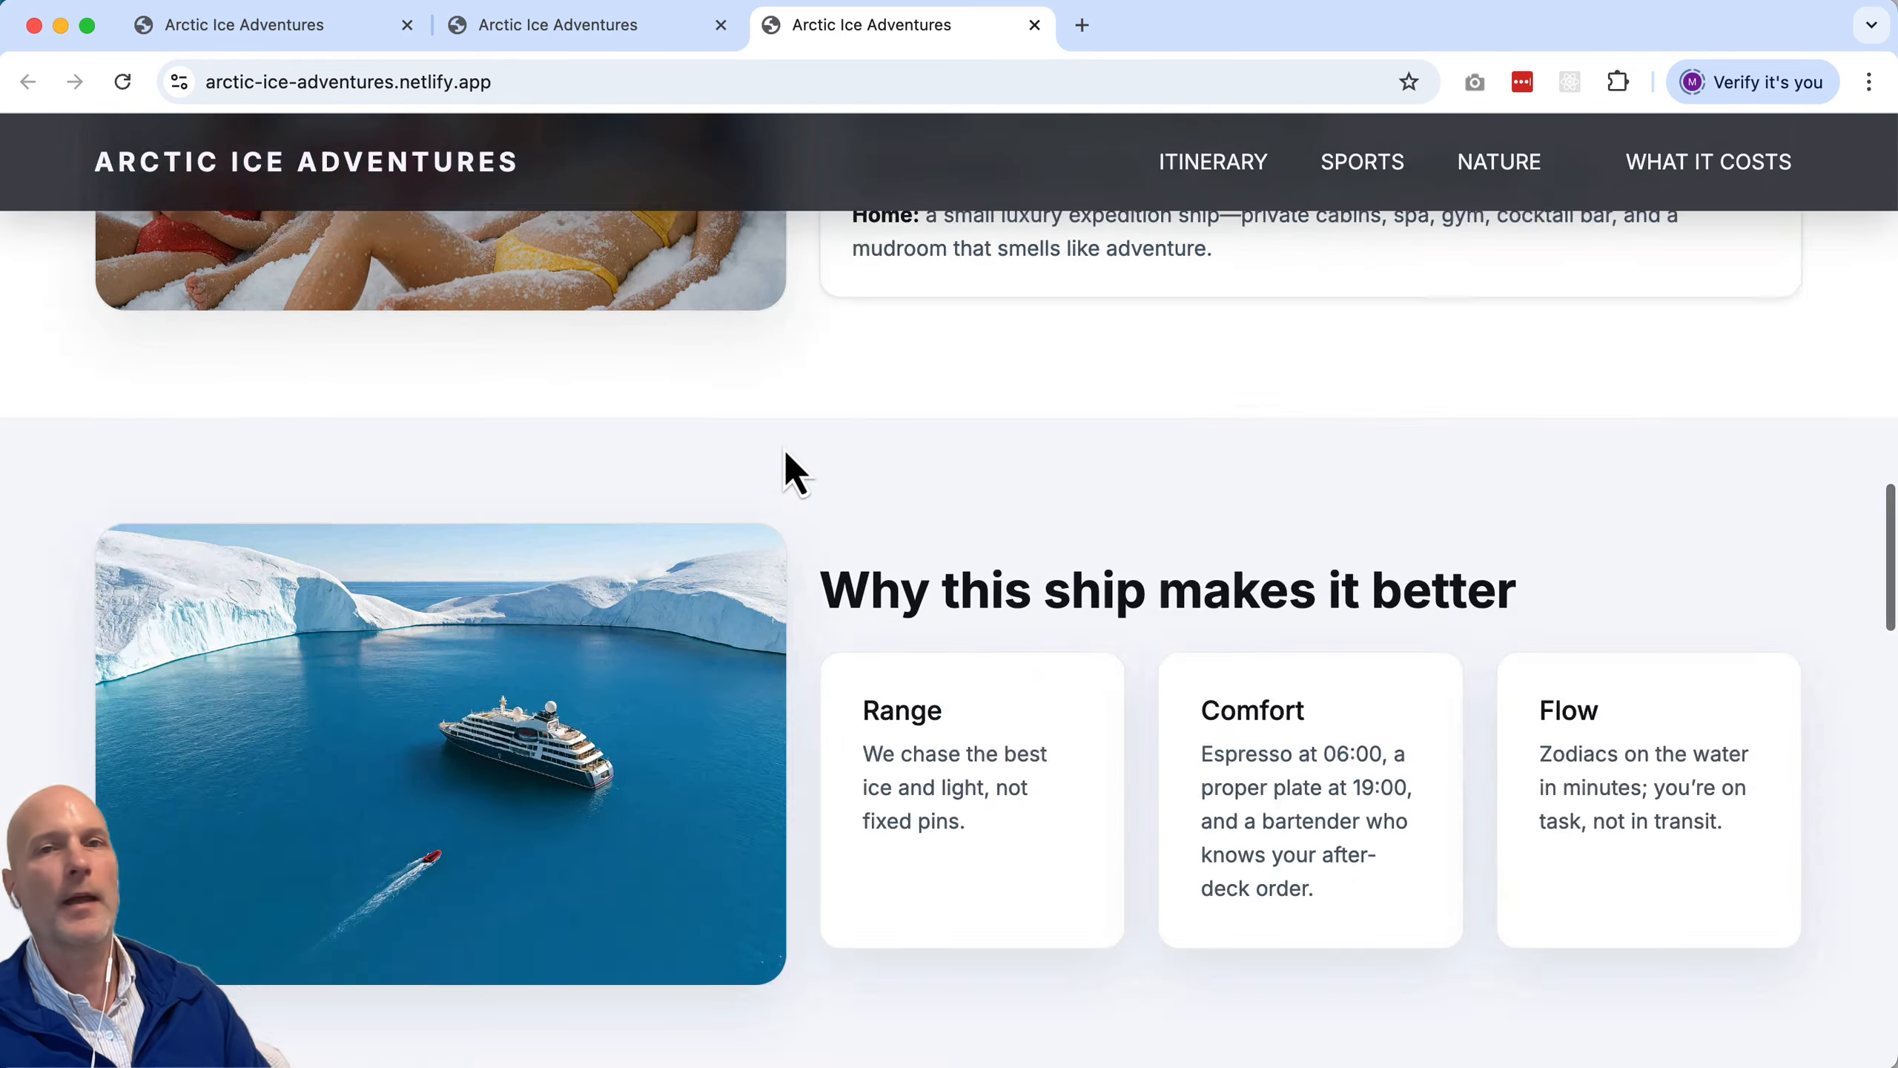
scroll(792, 471, down, 2)
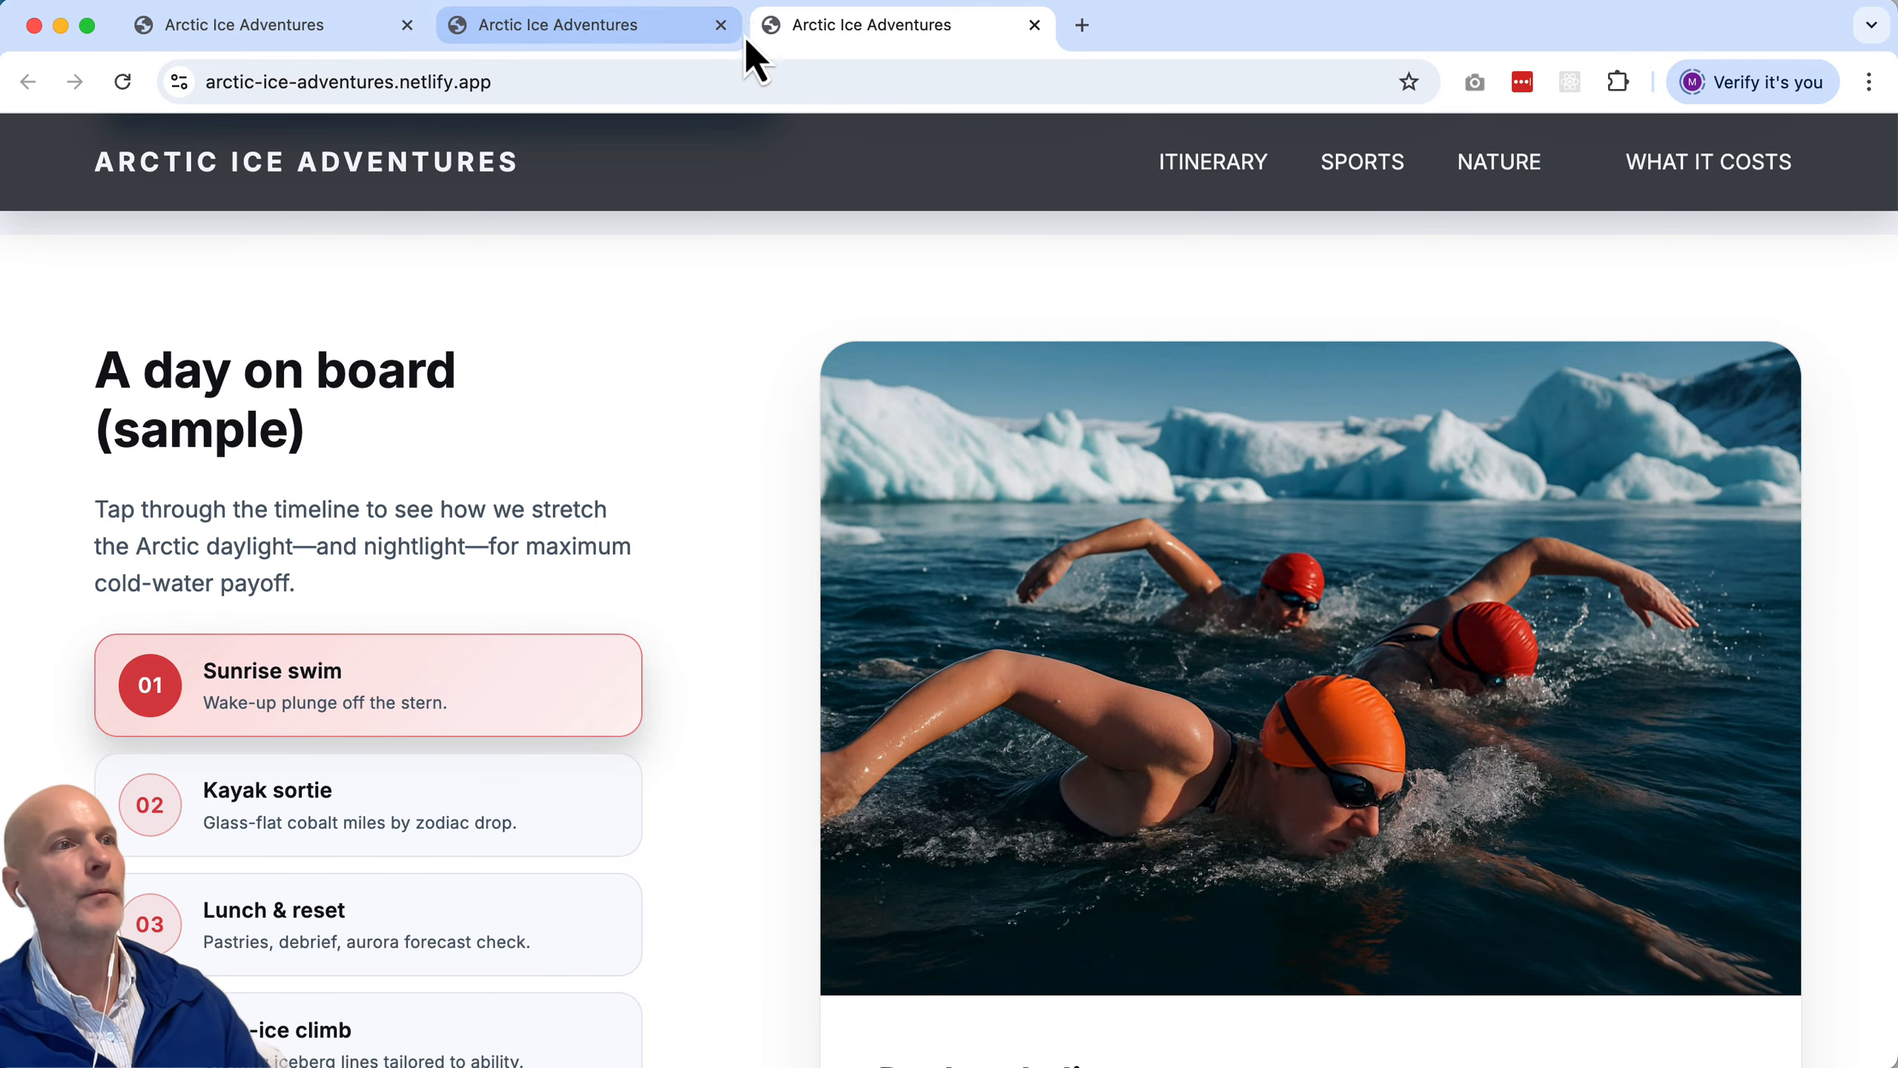
key(super+Tab)
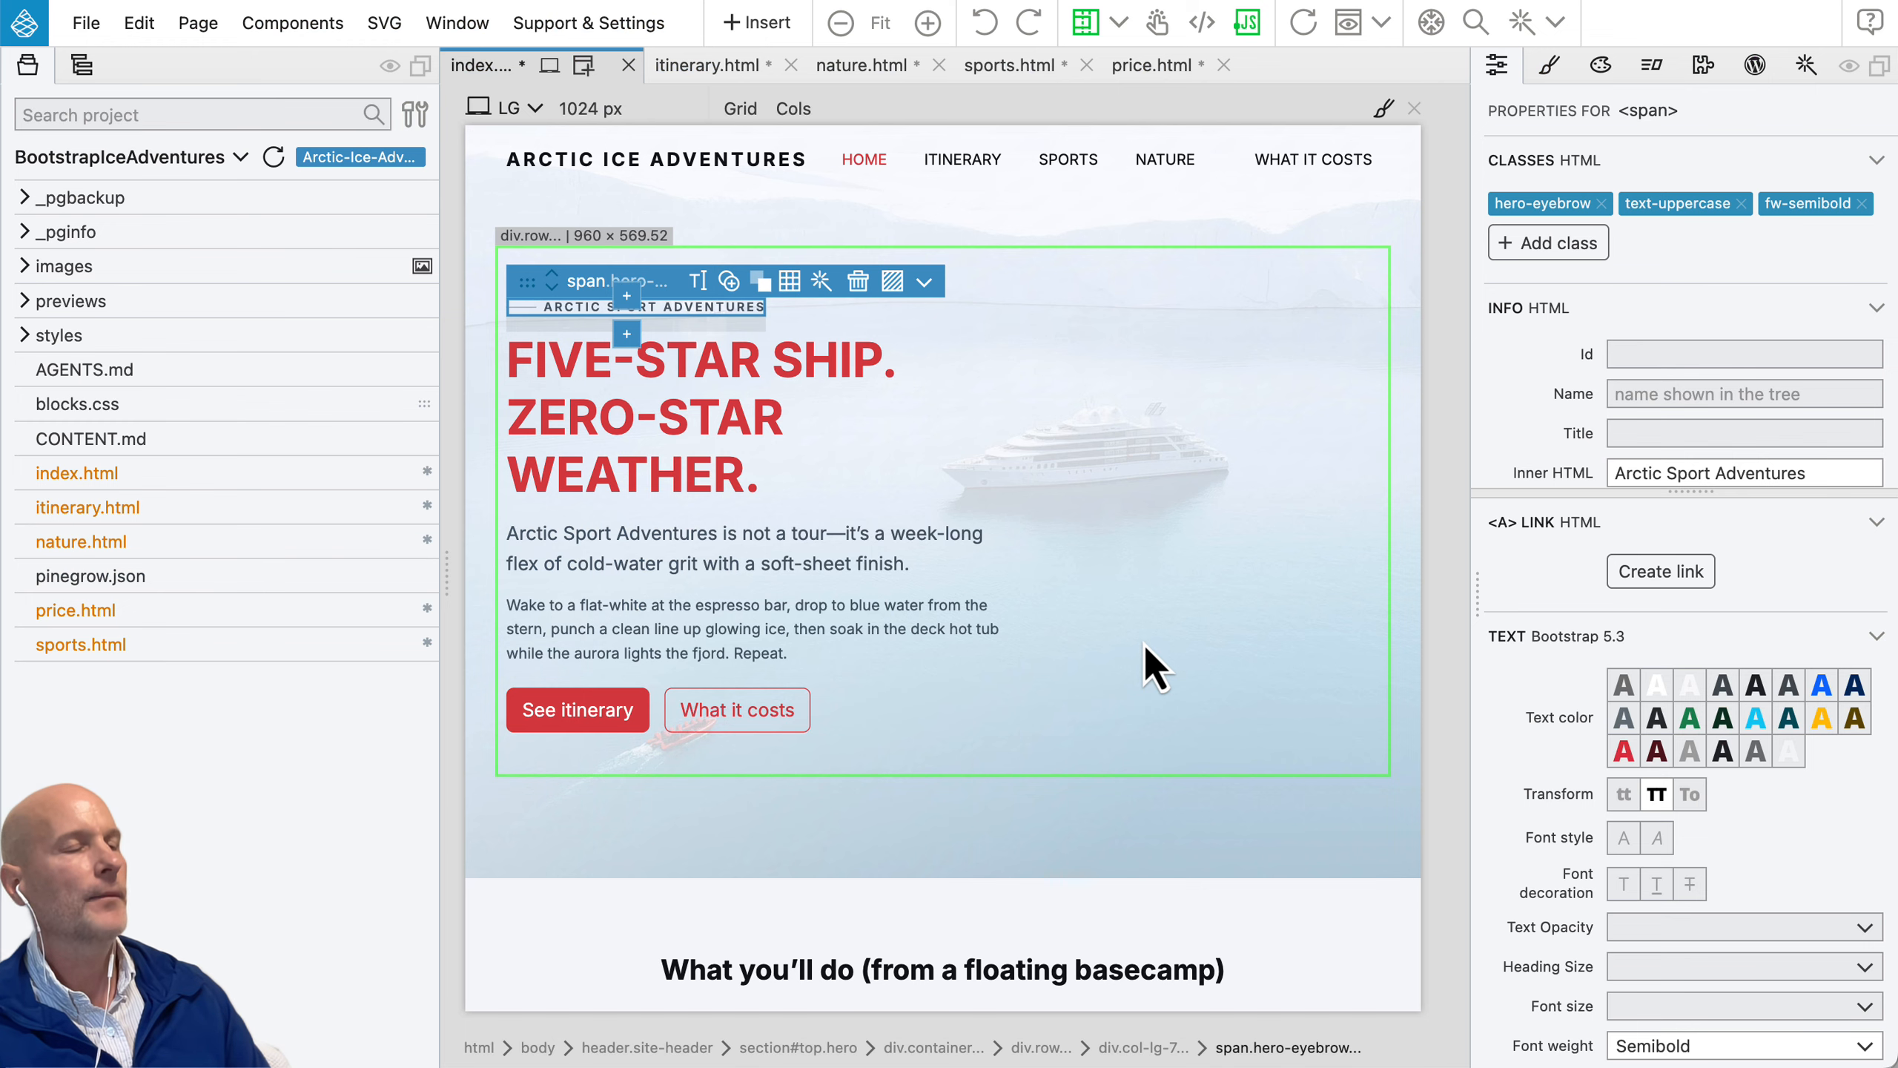
Step: Rearrange the workspace by collapsing the project files, docking the Style panel below the page view, and showing the Interactions panel
click(28, 66)
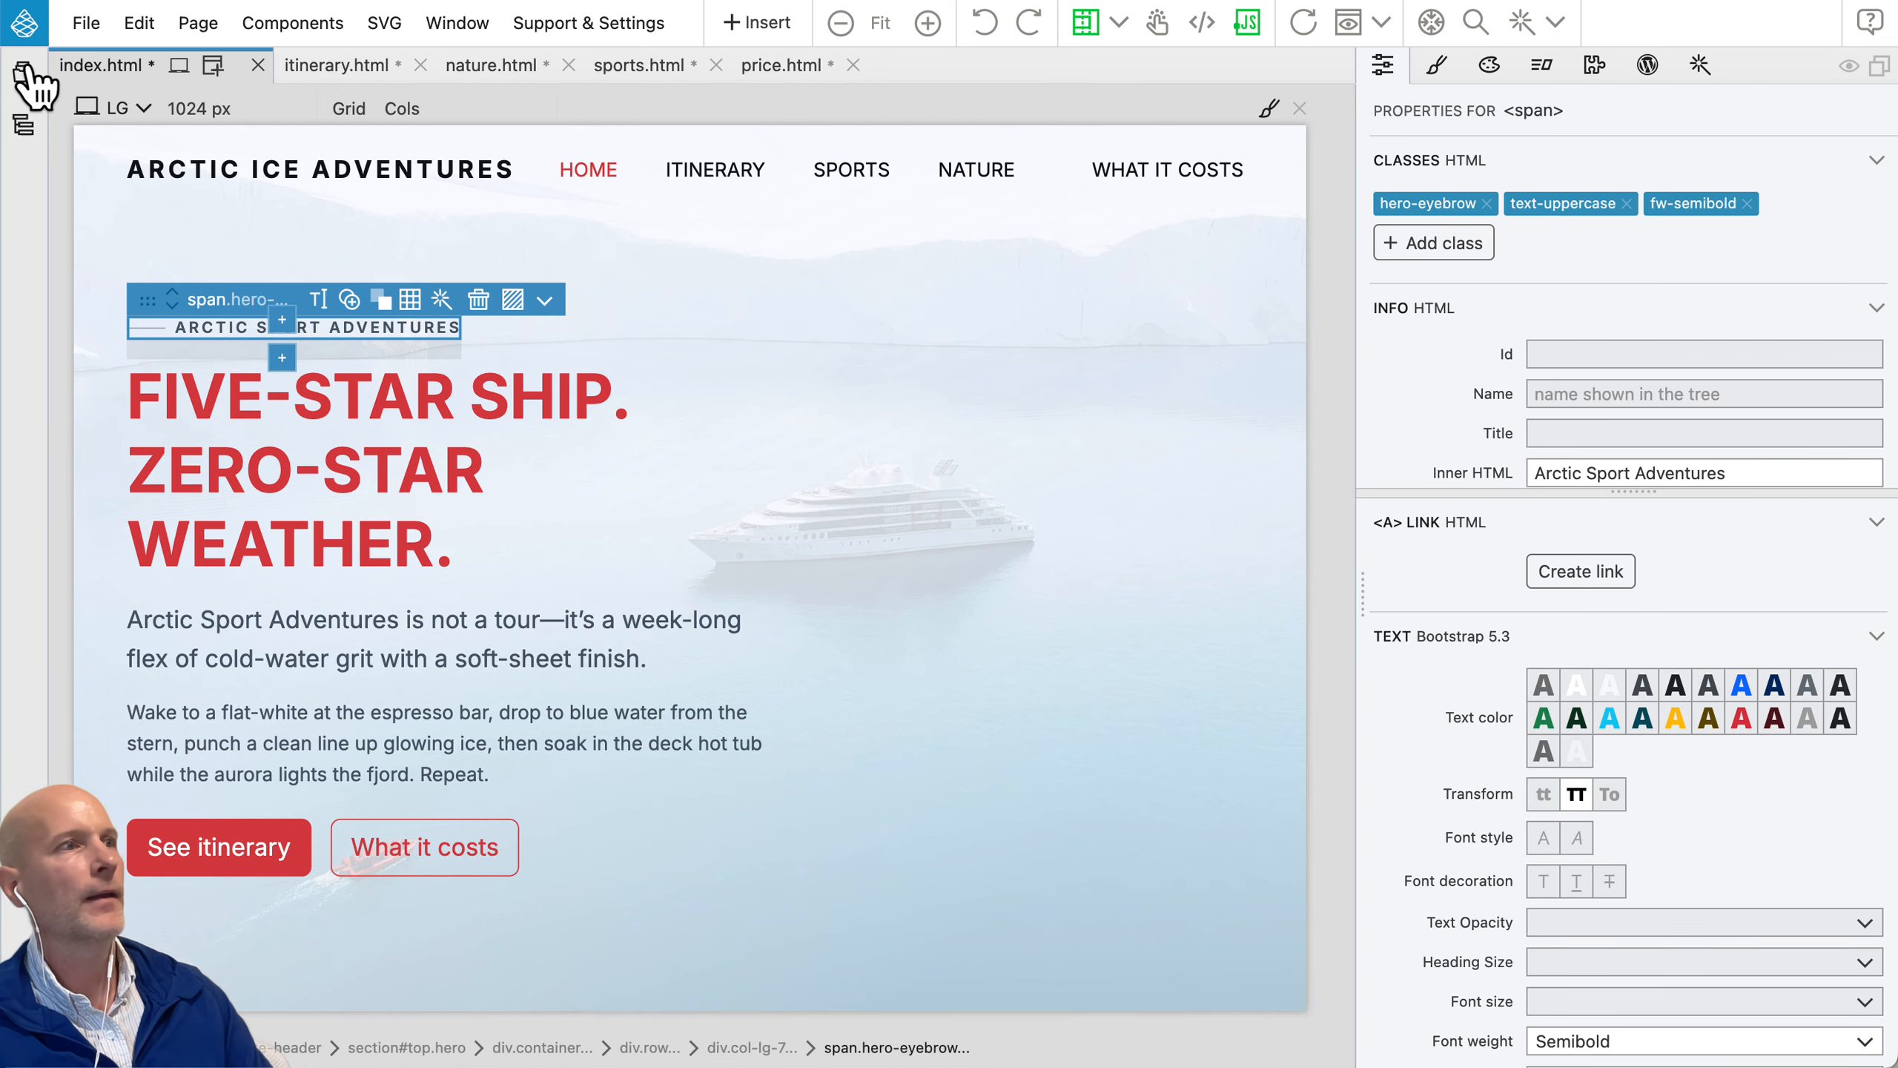
drag(1489, 68, 995, 1046)
click(1611, 75)
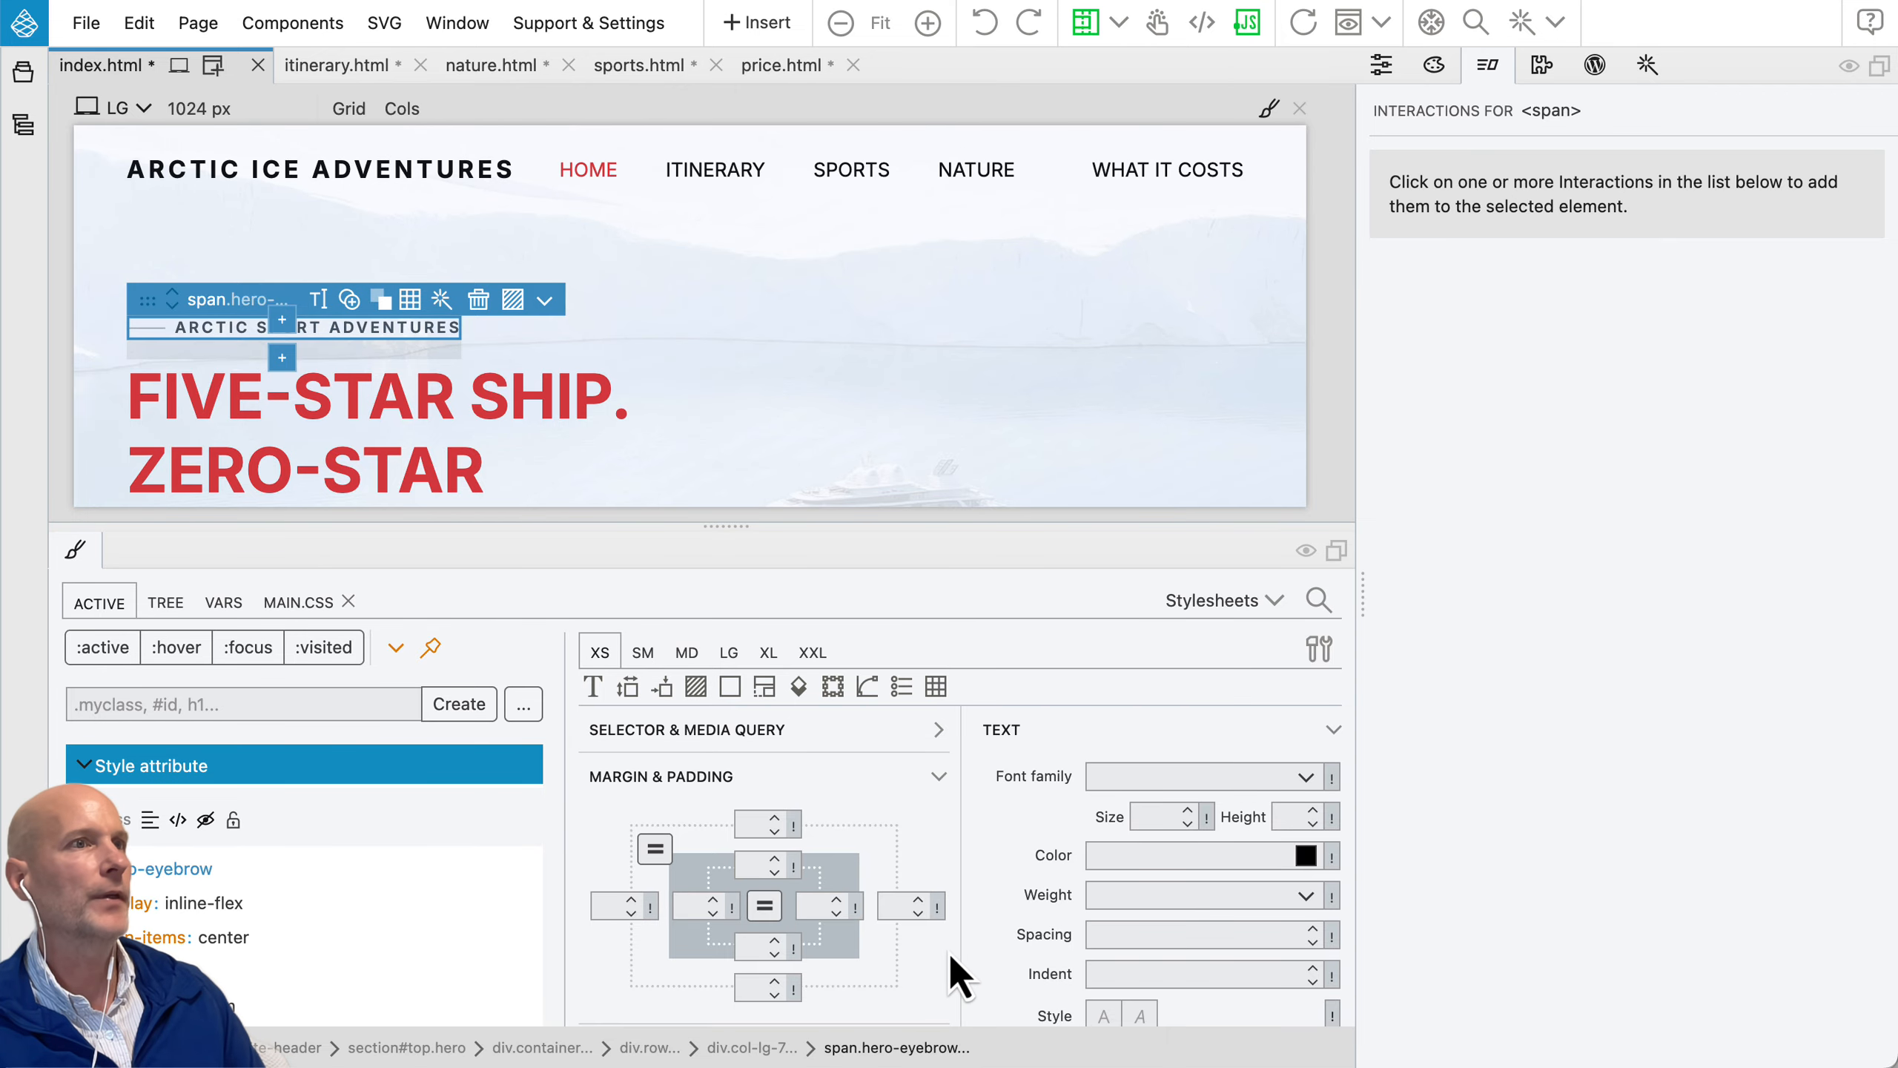
Step: Restore the Default (3 columns) workspace layout
click(628, 26)
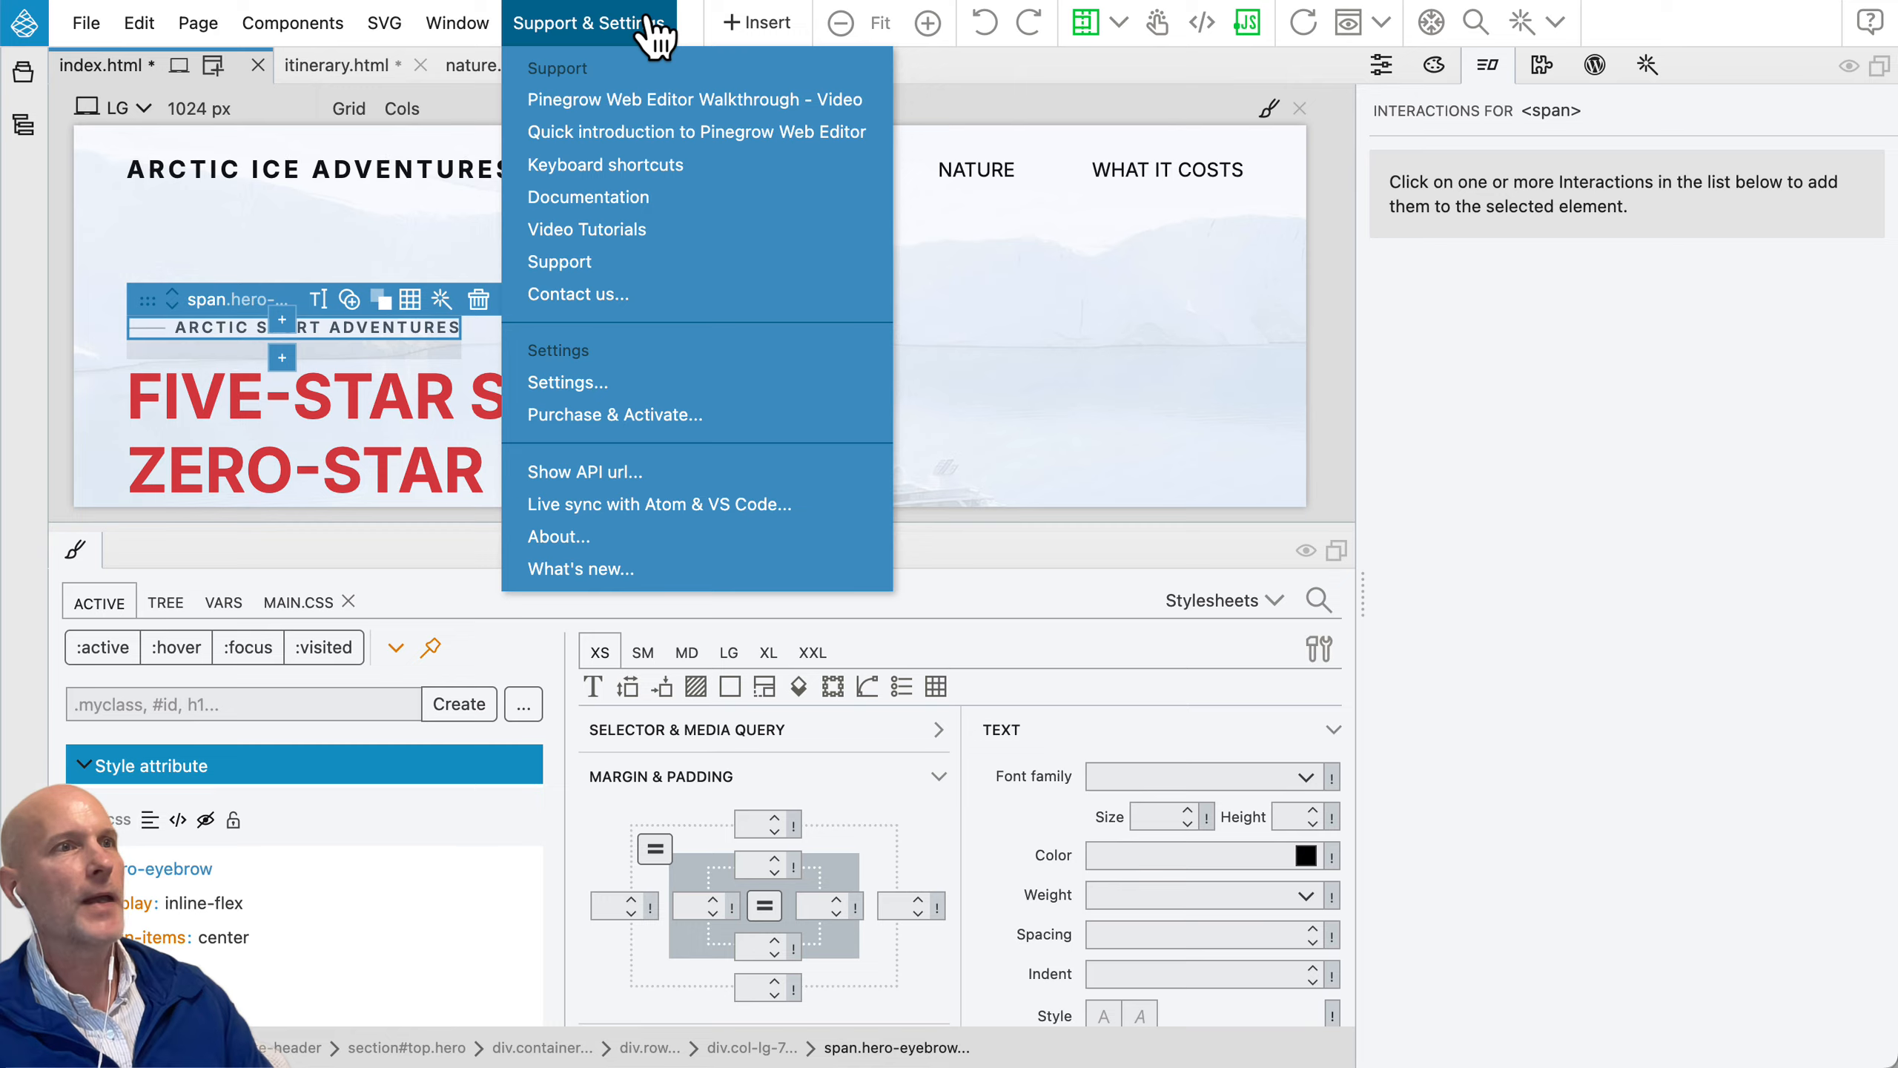
mouse_move(451, 28)
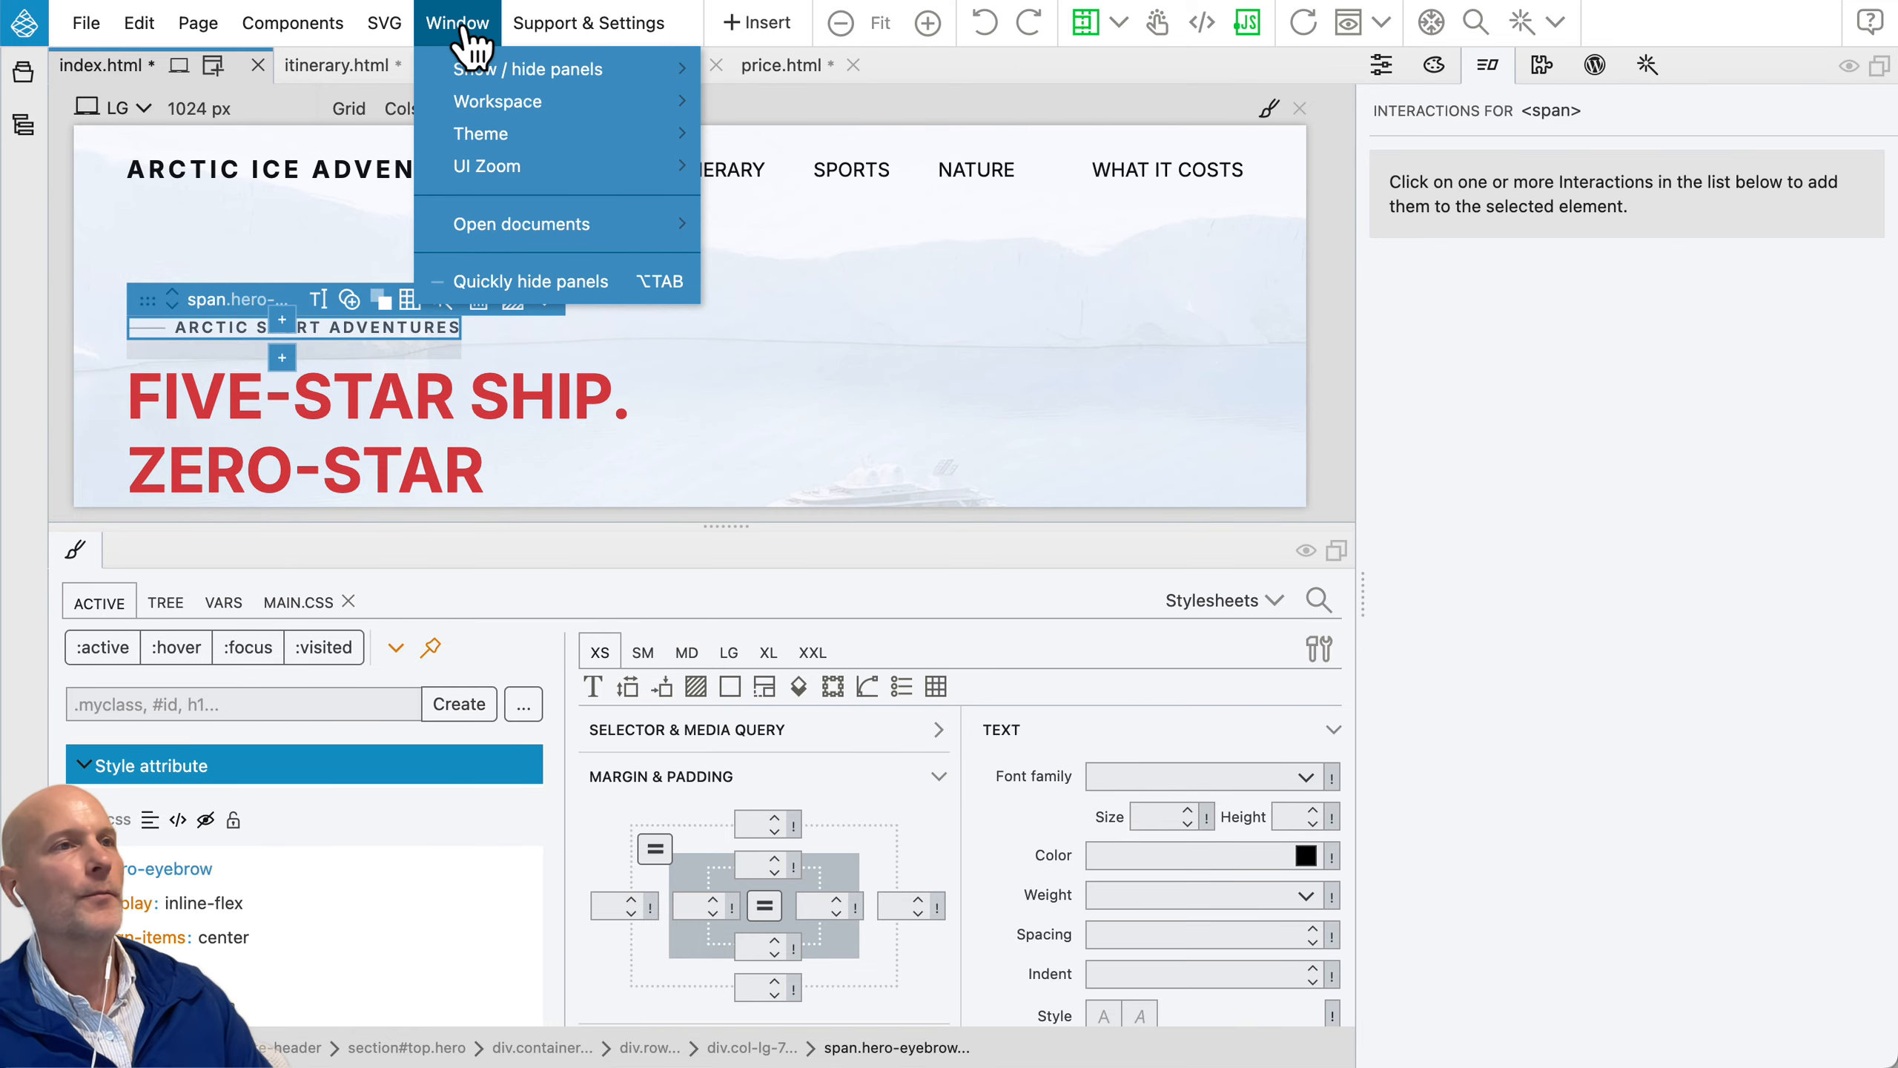
mouse_move(488, 104)
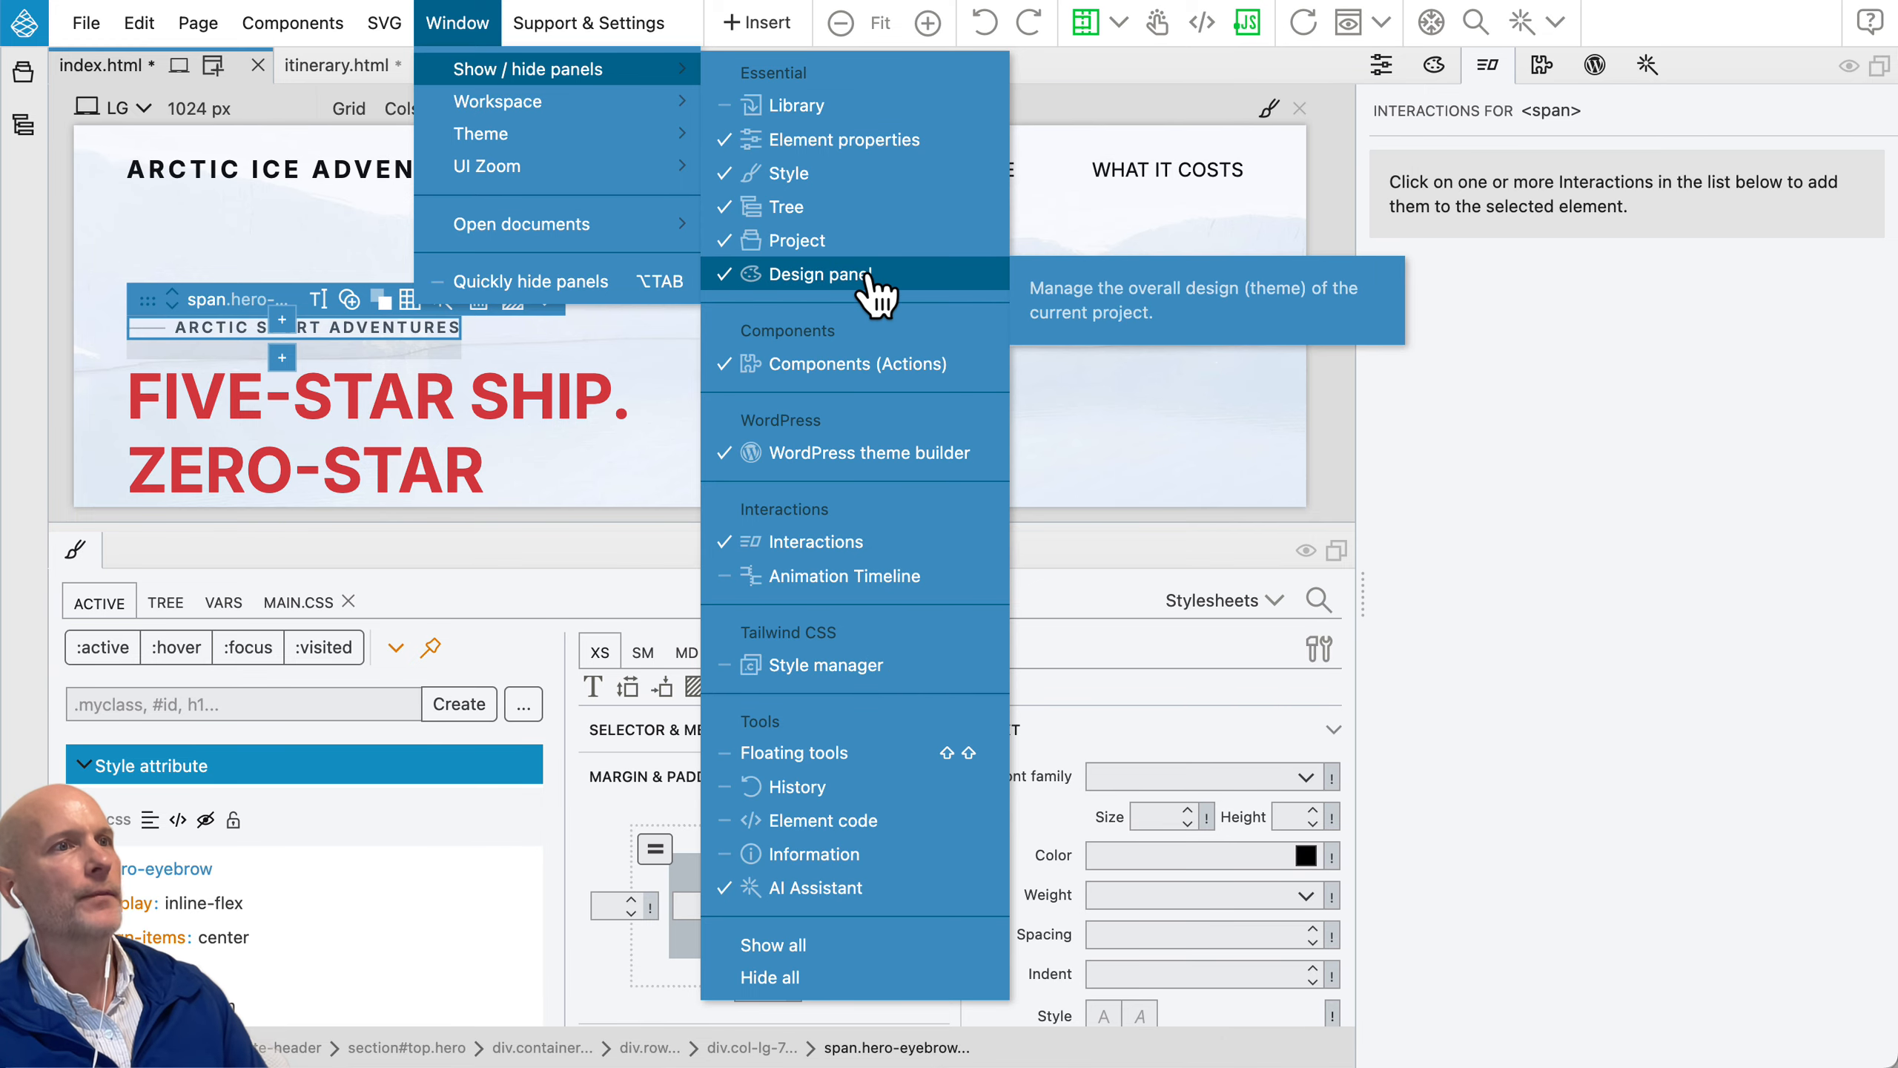
mouse_move(598, 101)
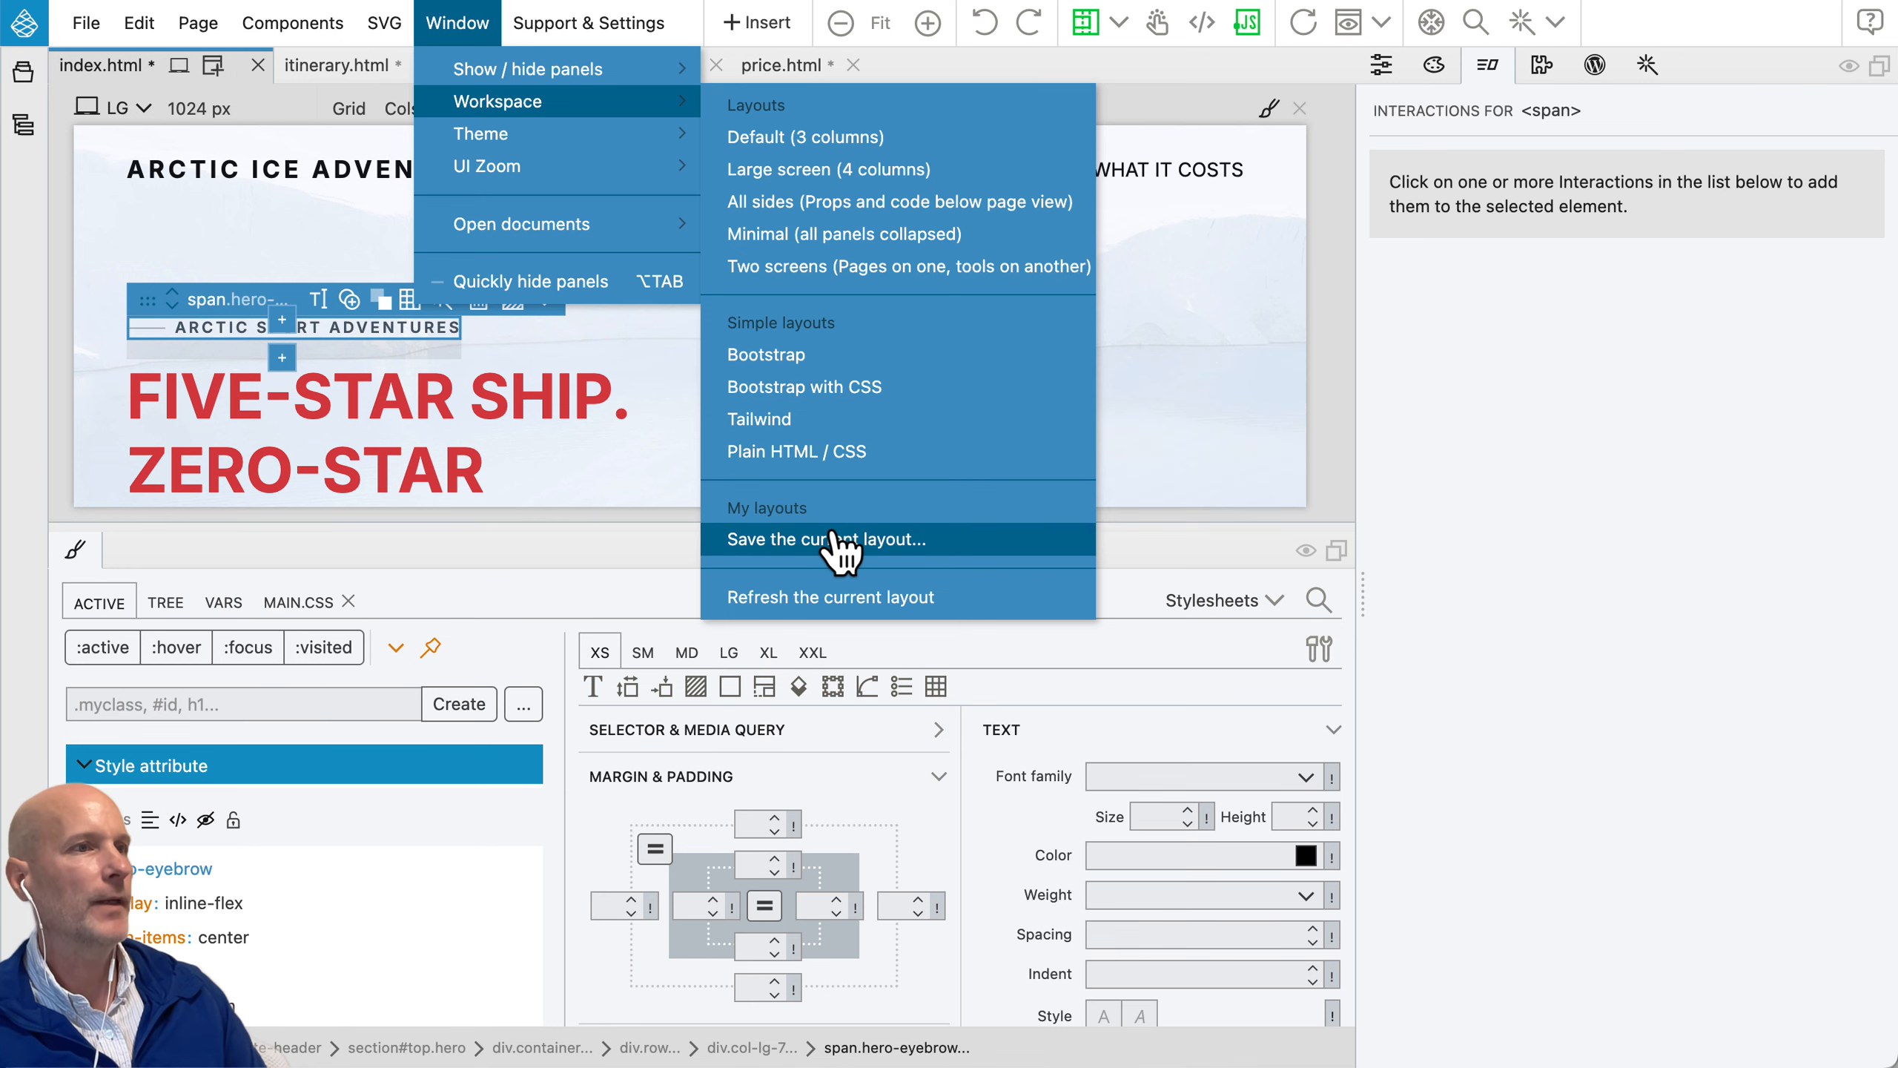
click(874, 140)
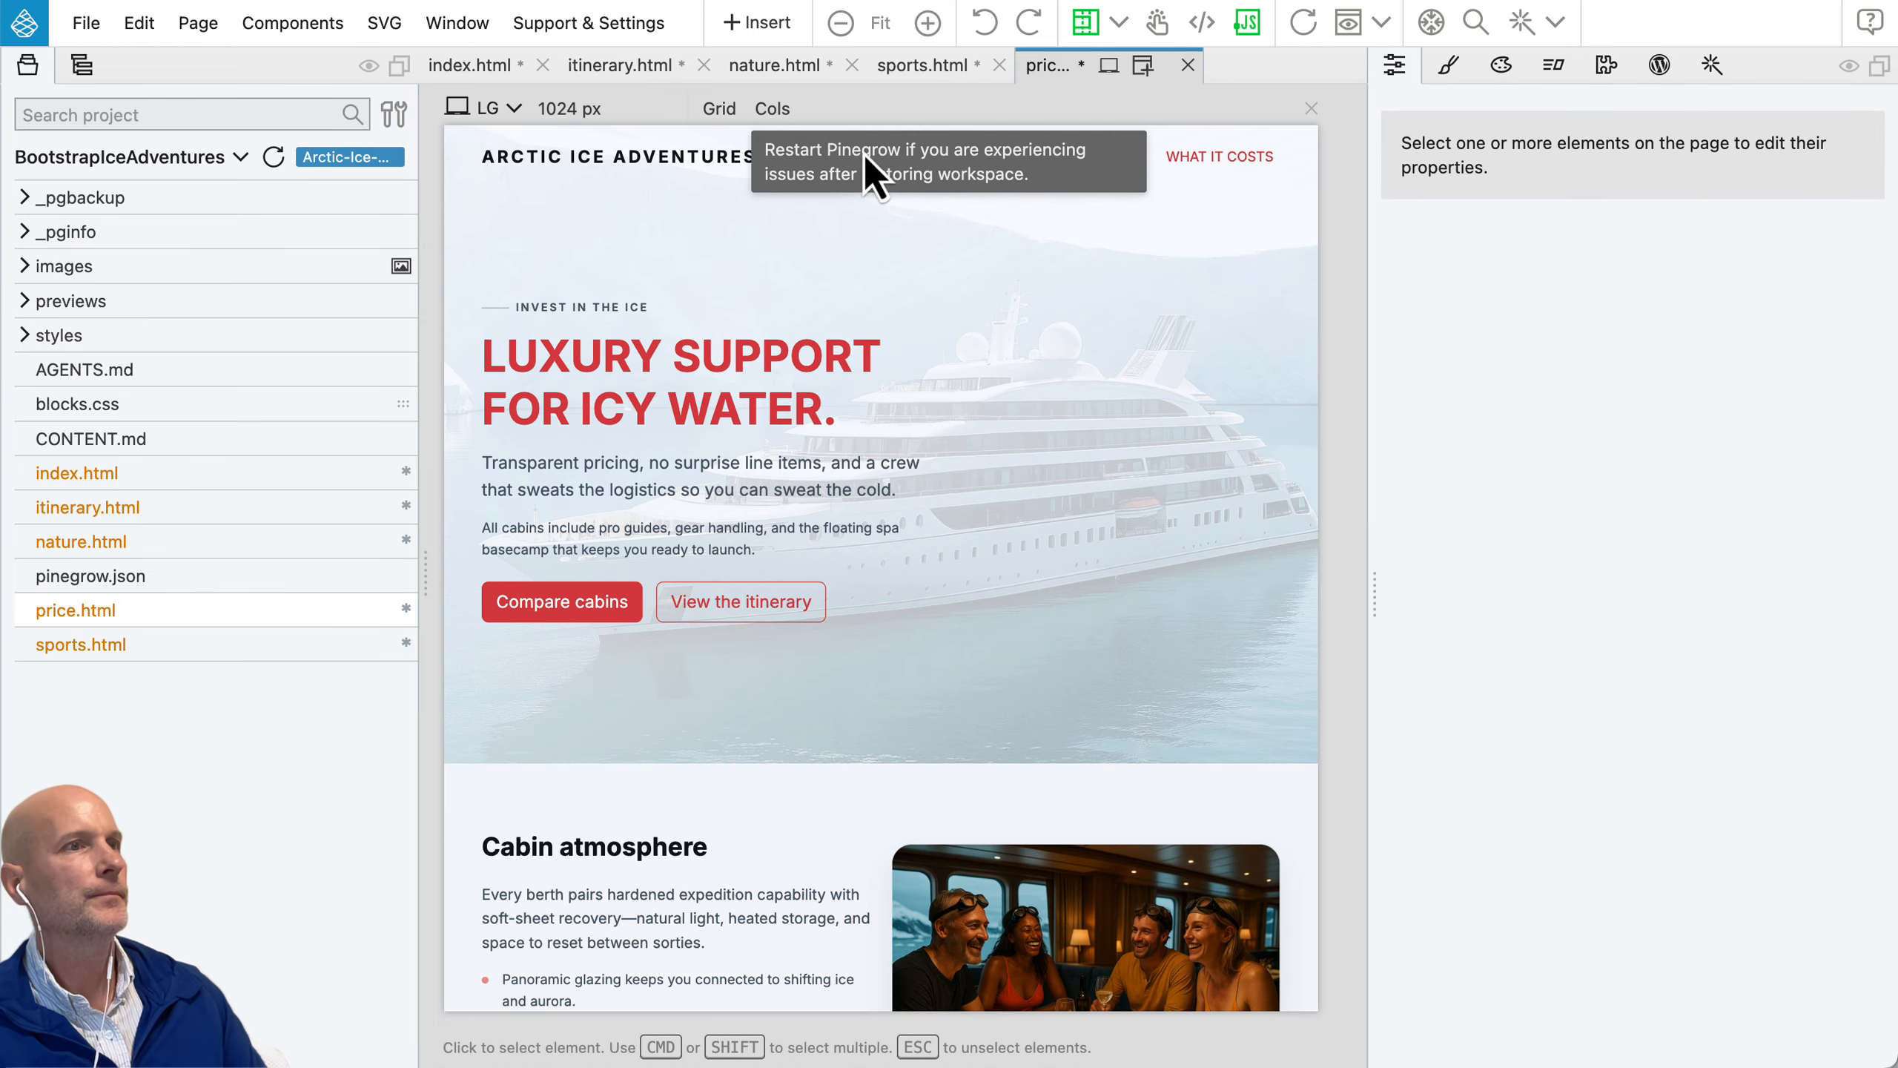
Step: Try the Dark gray (default) interface theme, and return to the Light theme
click(484, 26)
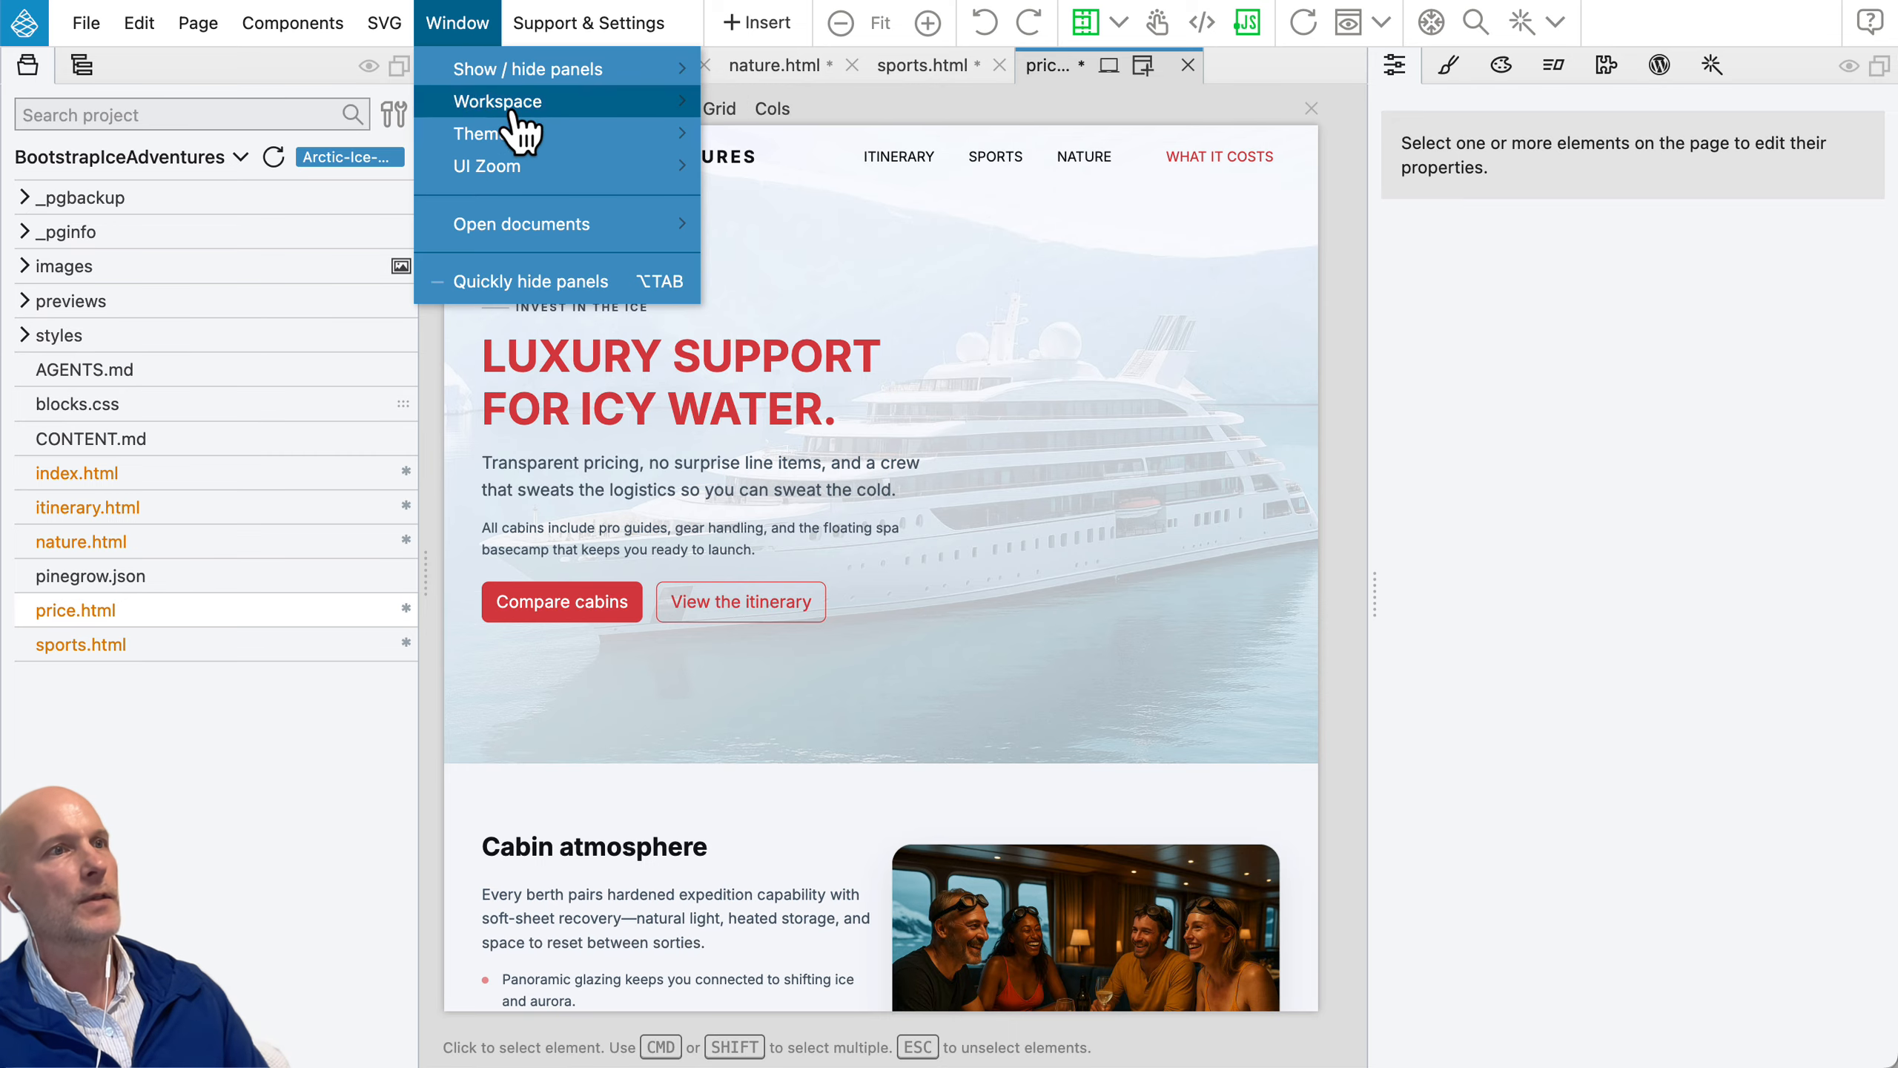
mouse_move(520, 136)
click(774, 139)
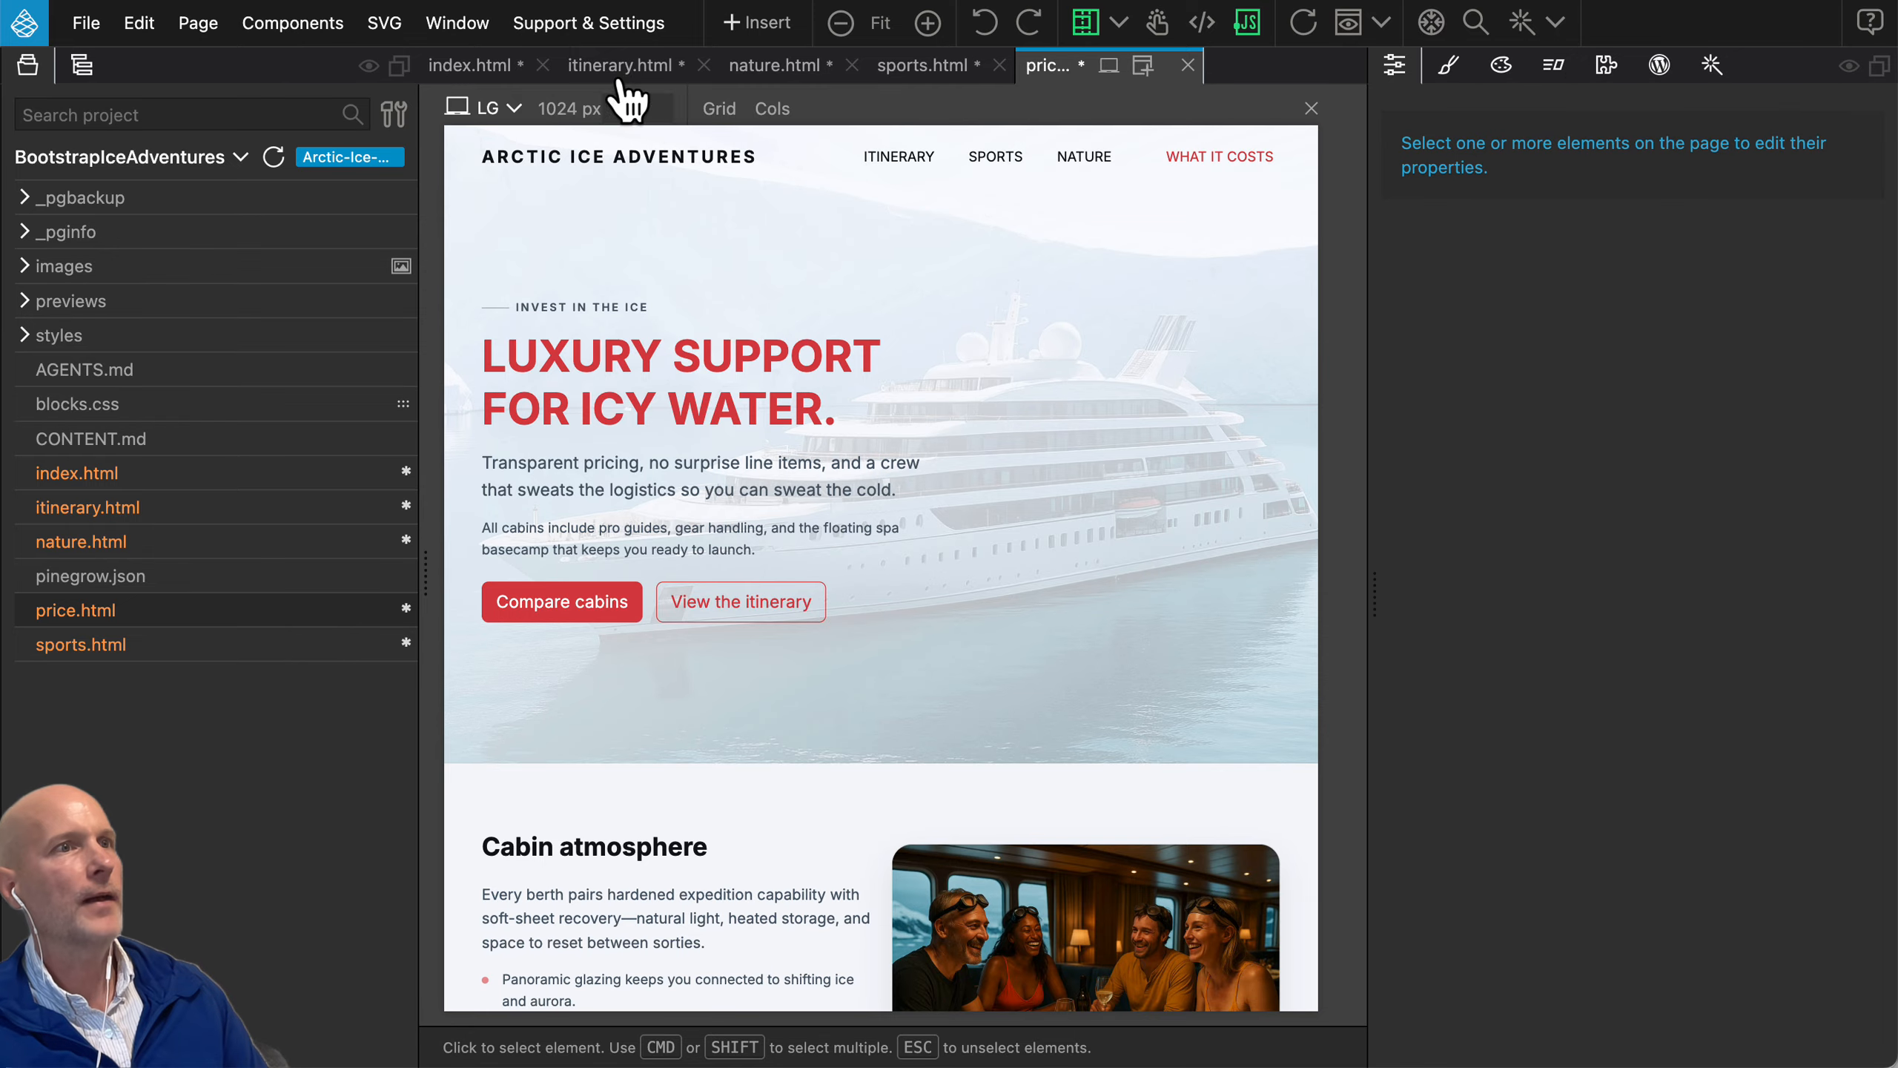
click(482, 22)
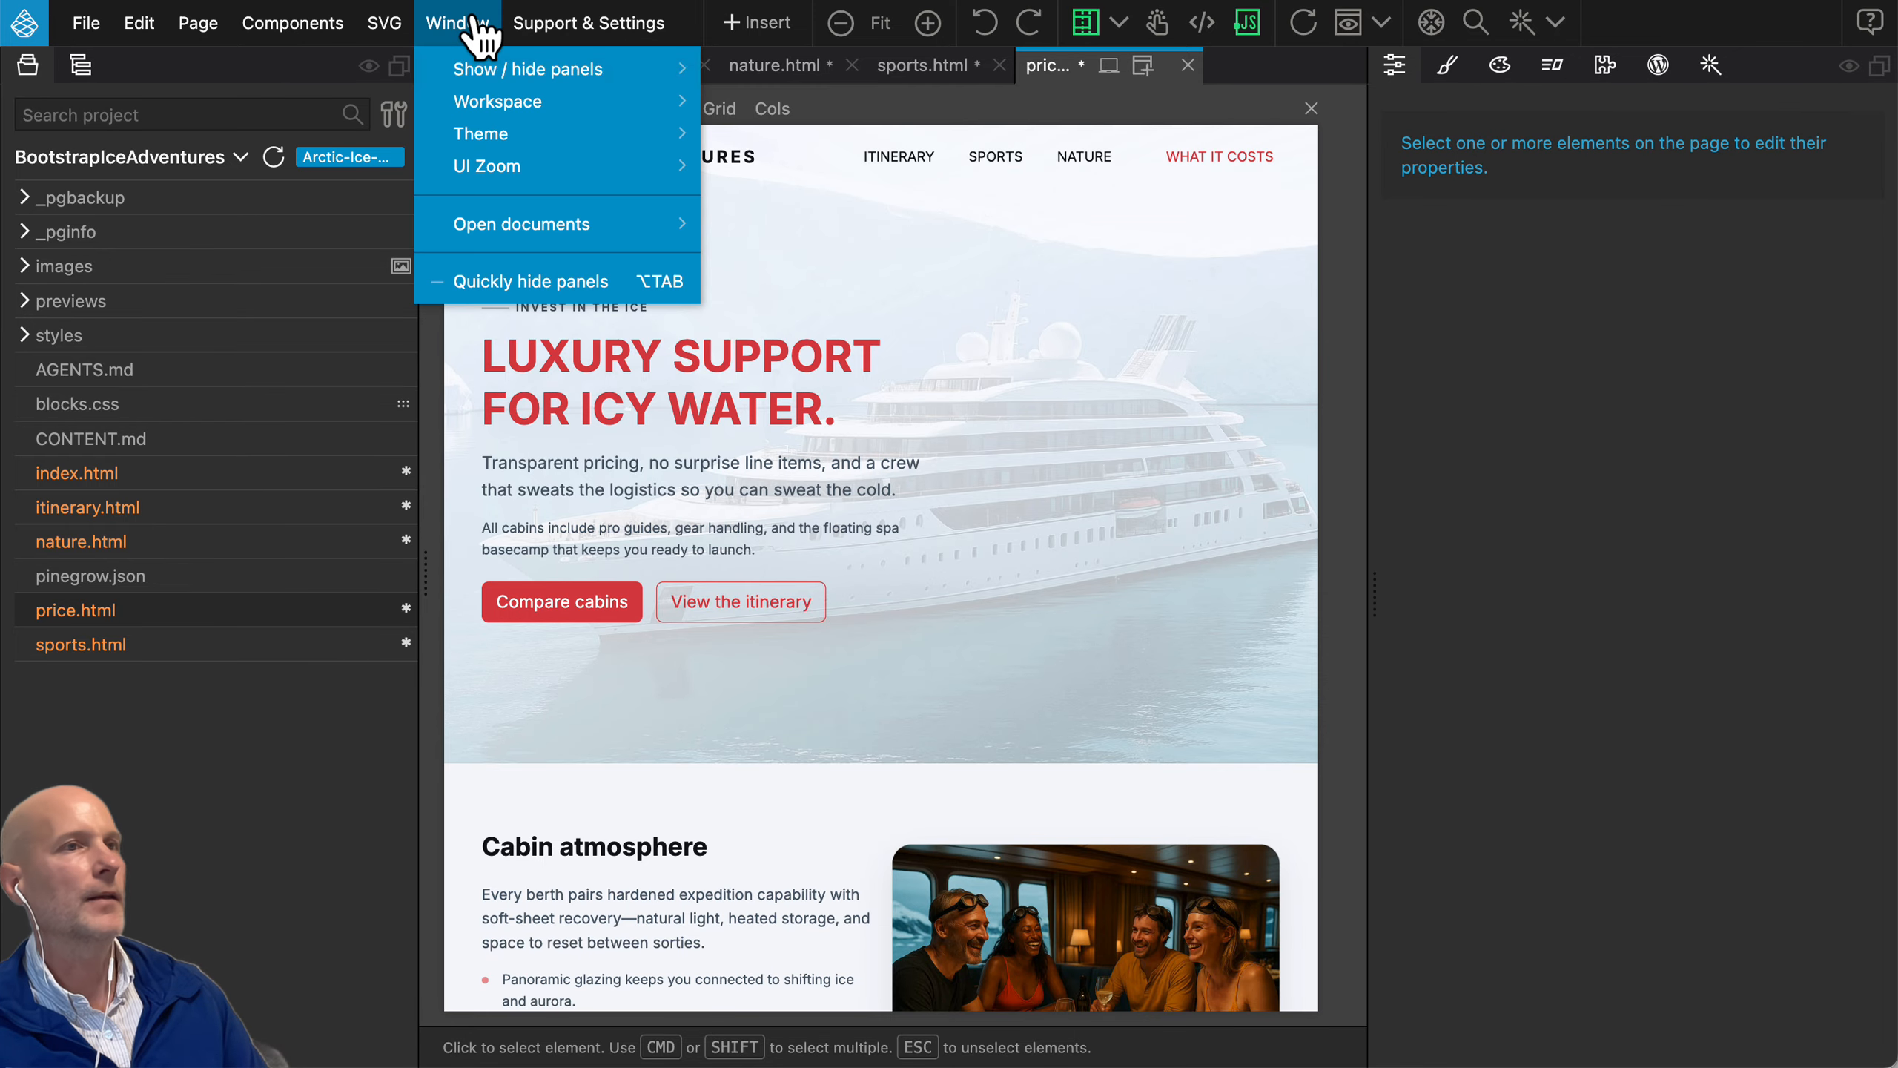
mouse_move(499, 142)
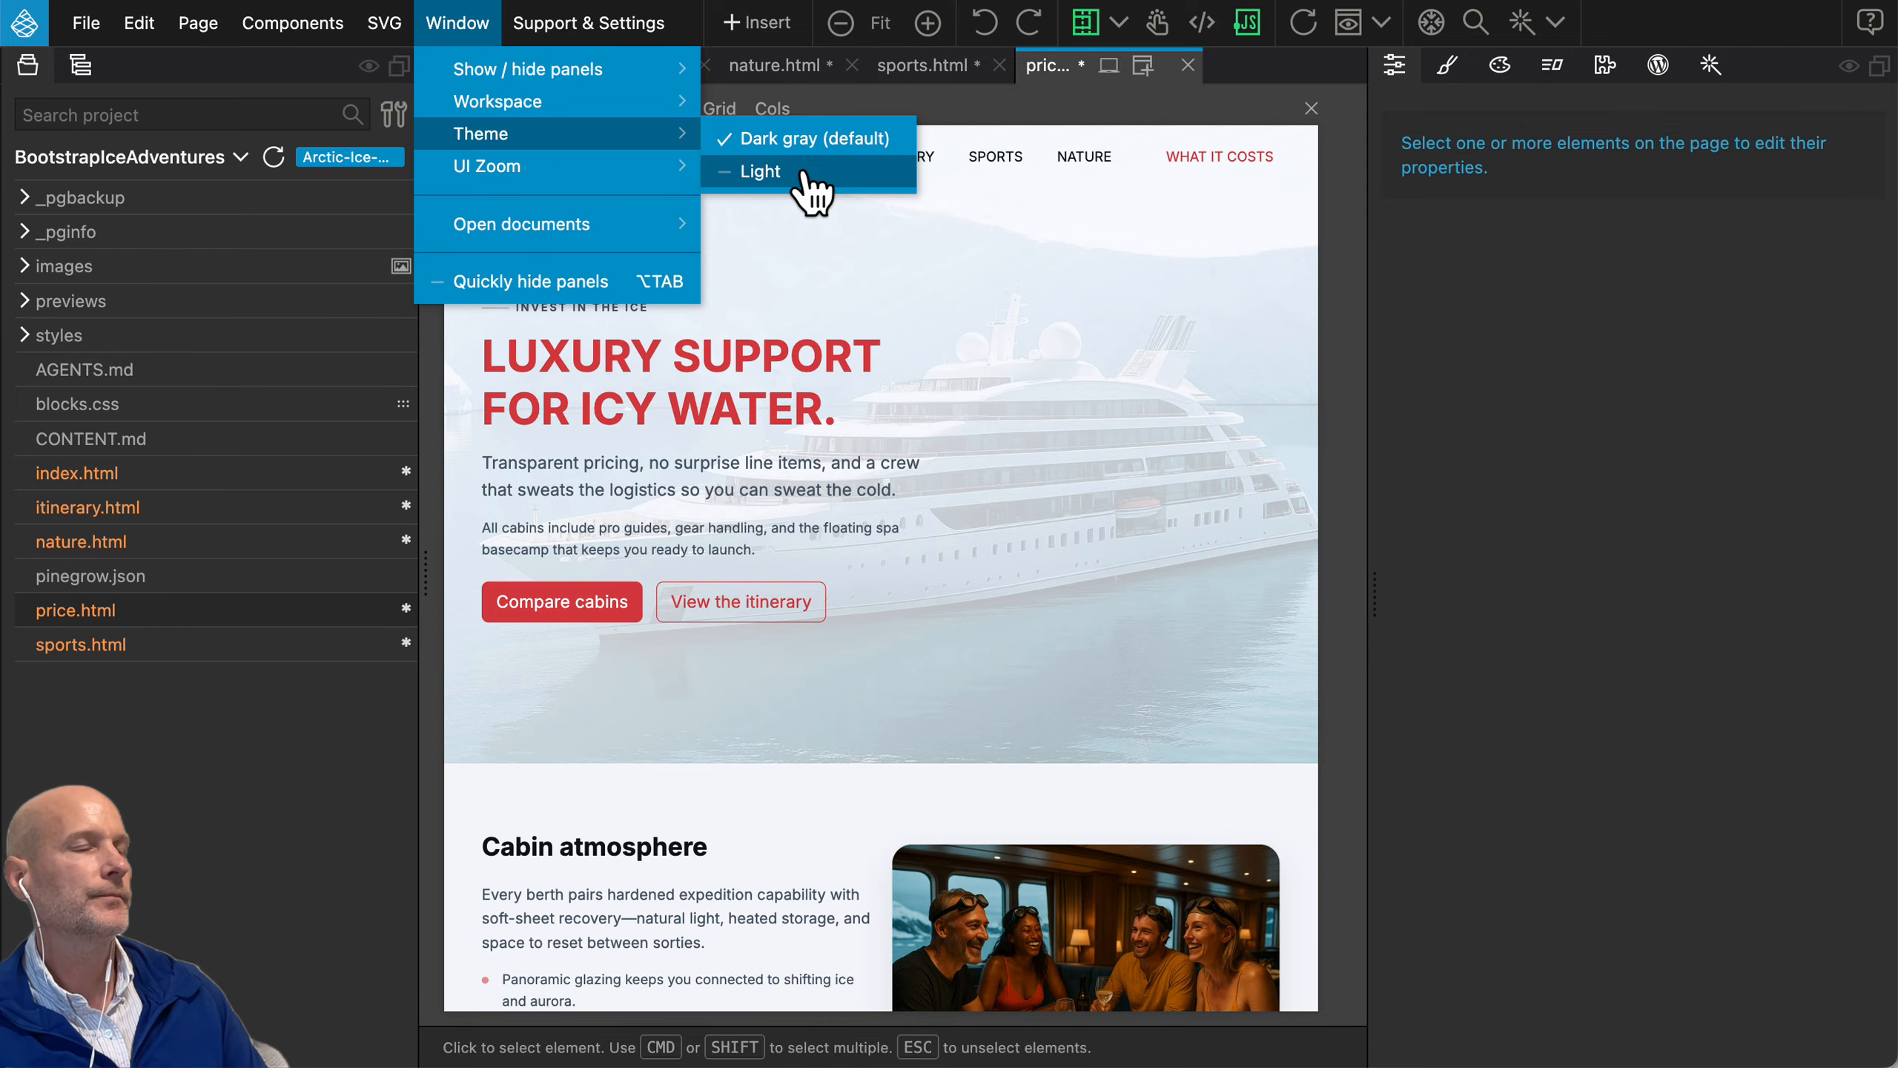
click(769, 171)
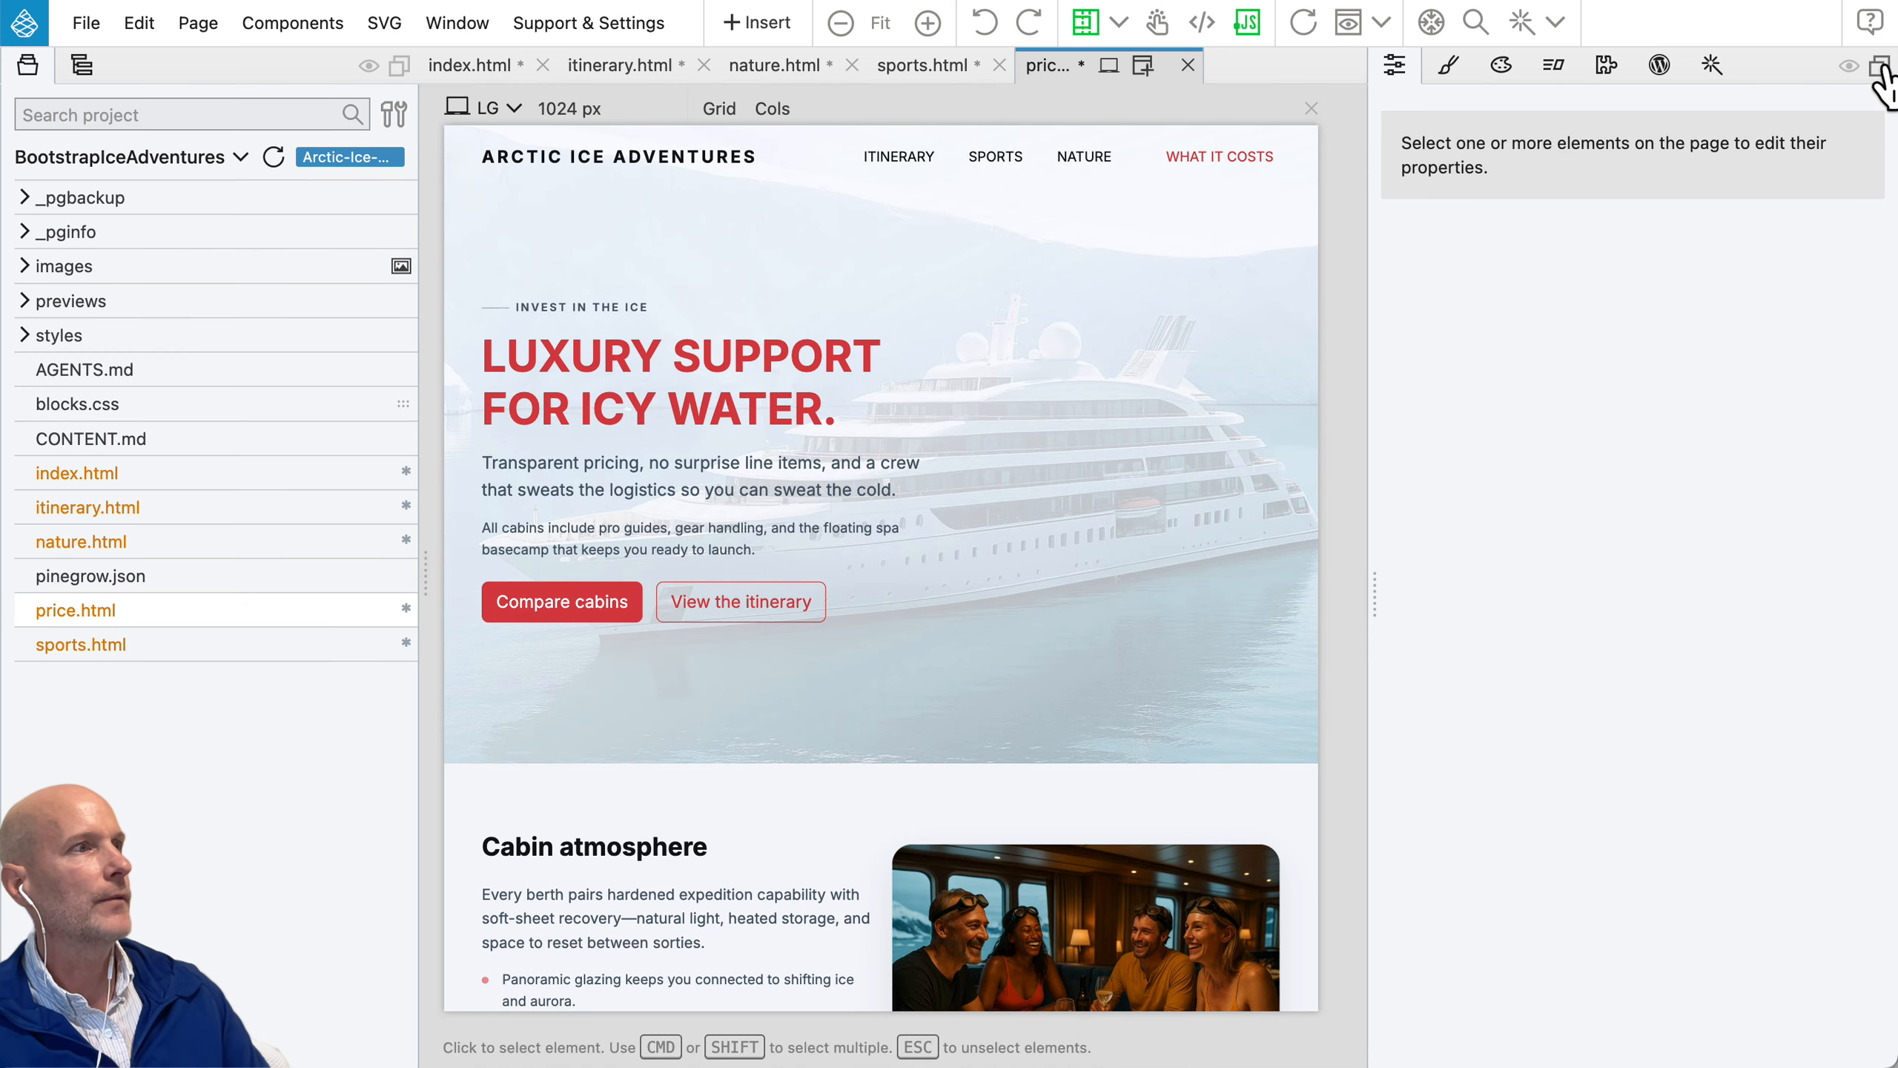
Step: Try the Props and Style panel group in a separate window with the "Invest in the ice" text selected, and dock it back
click(1880, 66)
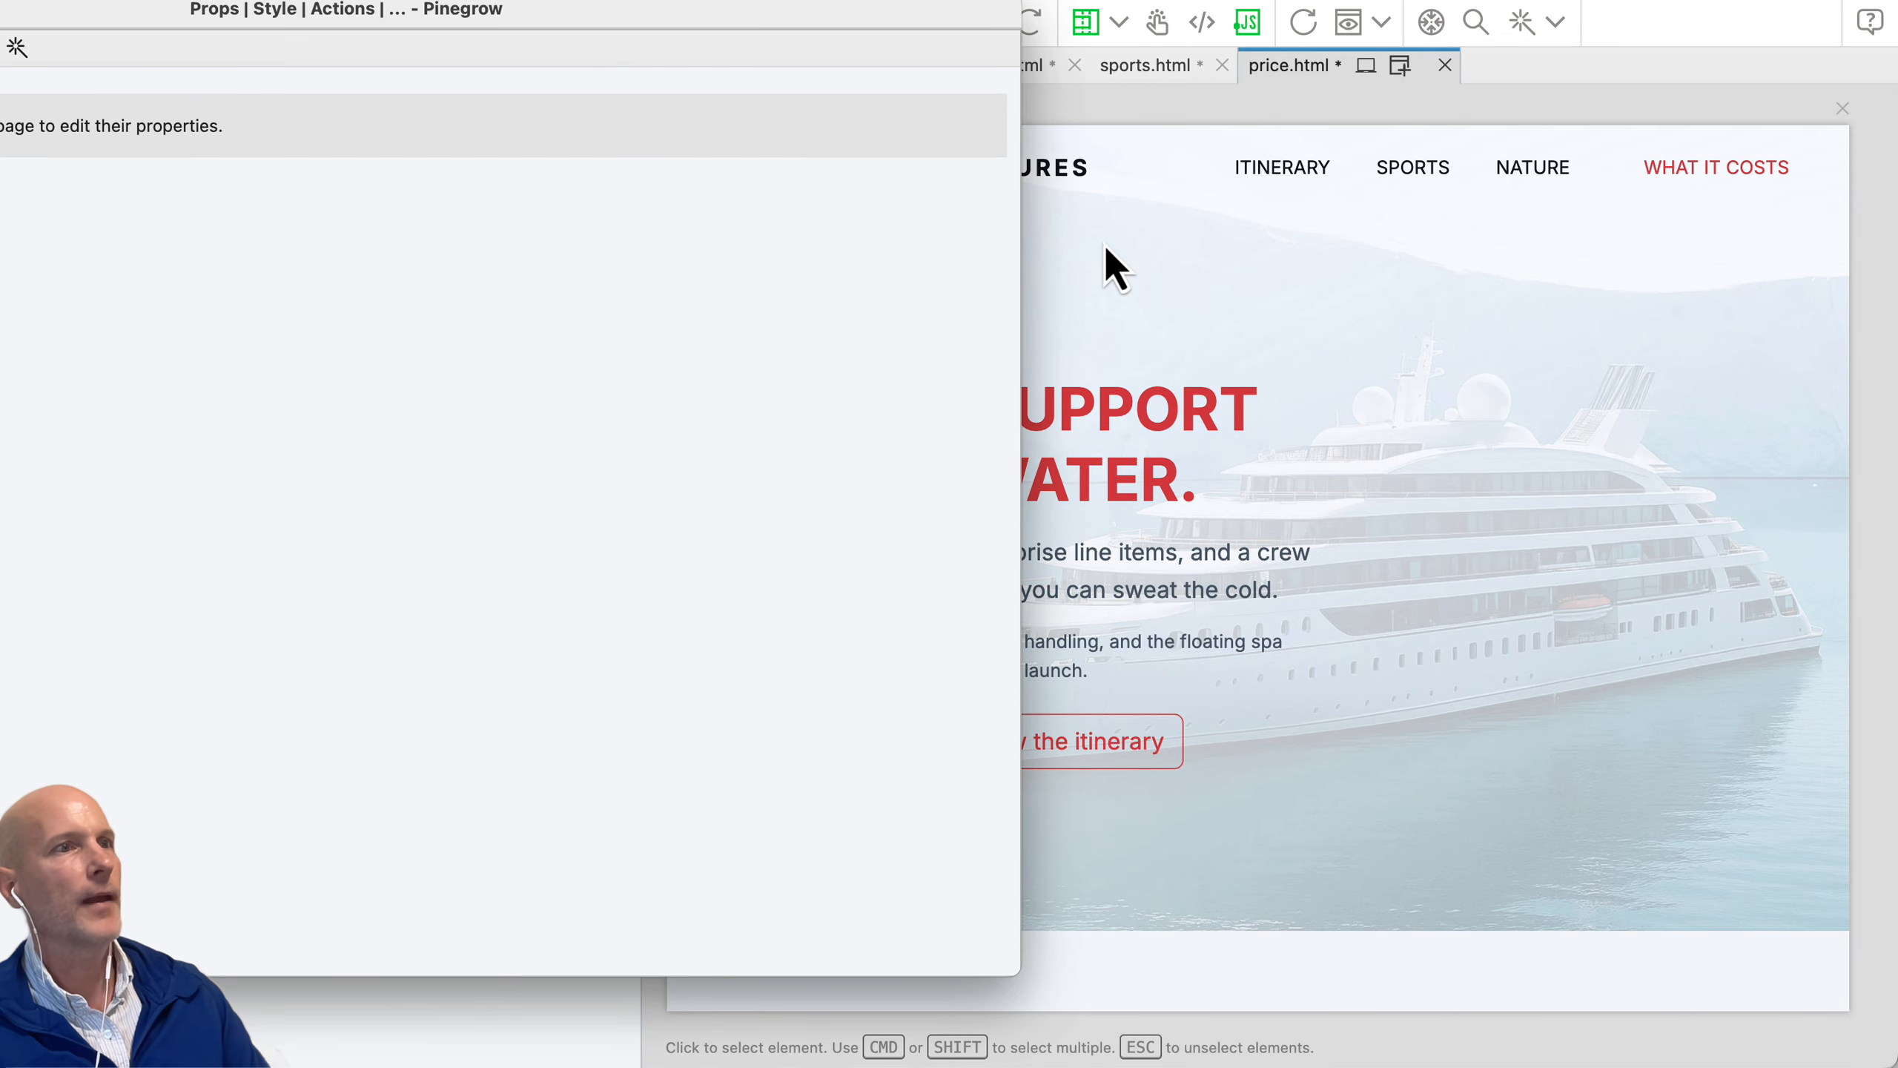
drag(396, 14, 1317, 373)
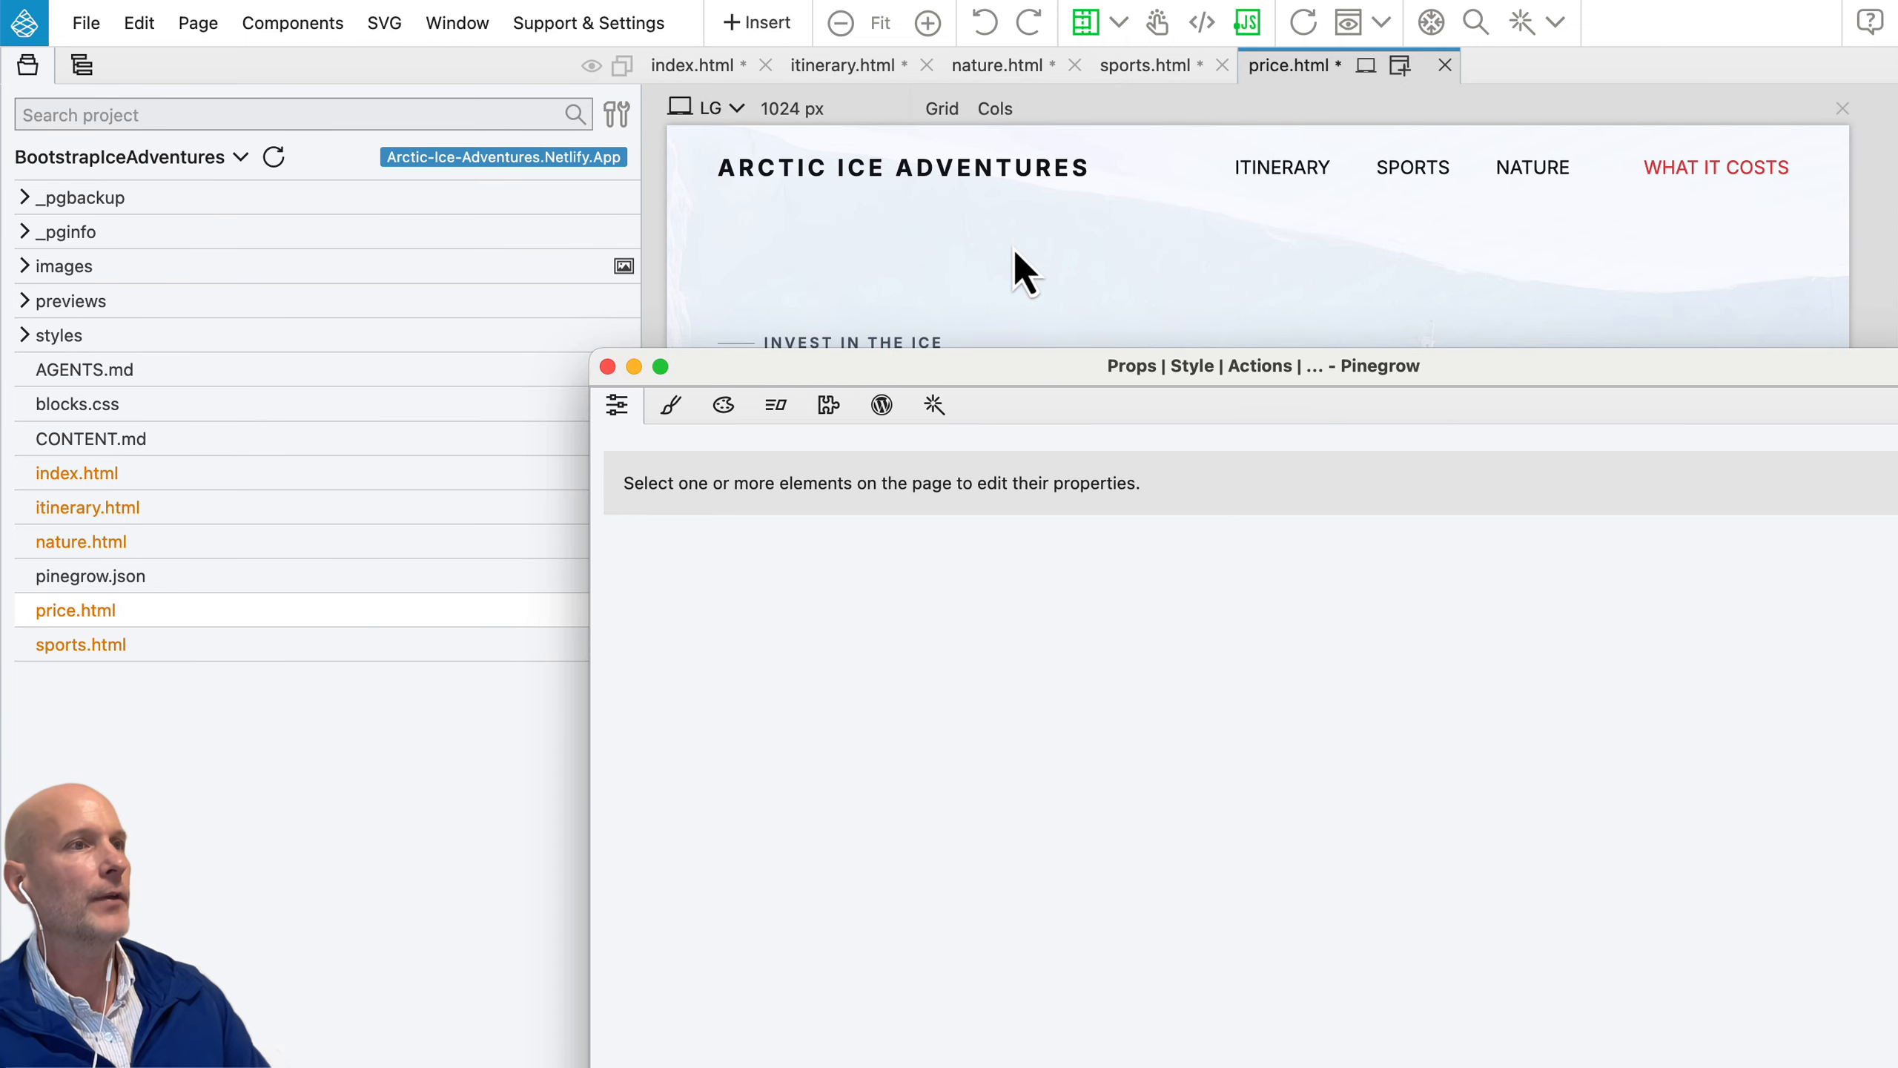
click(899, 342)
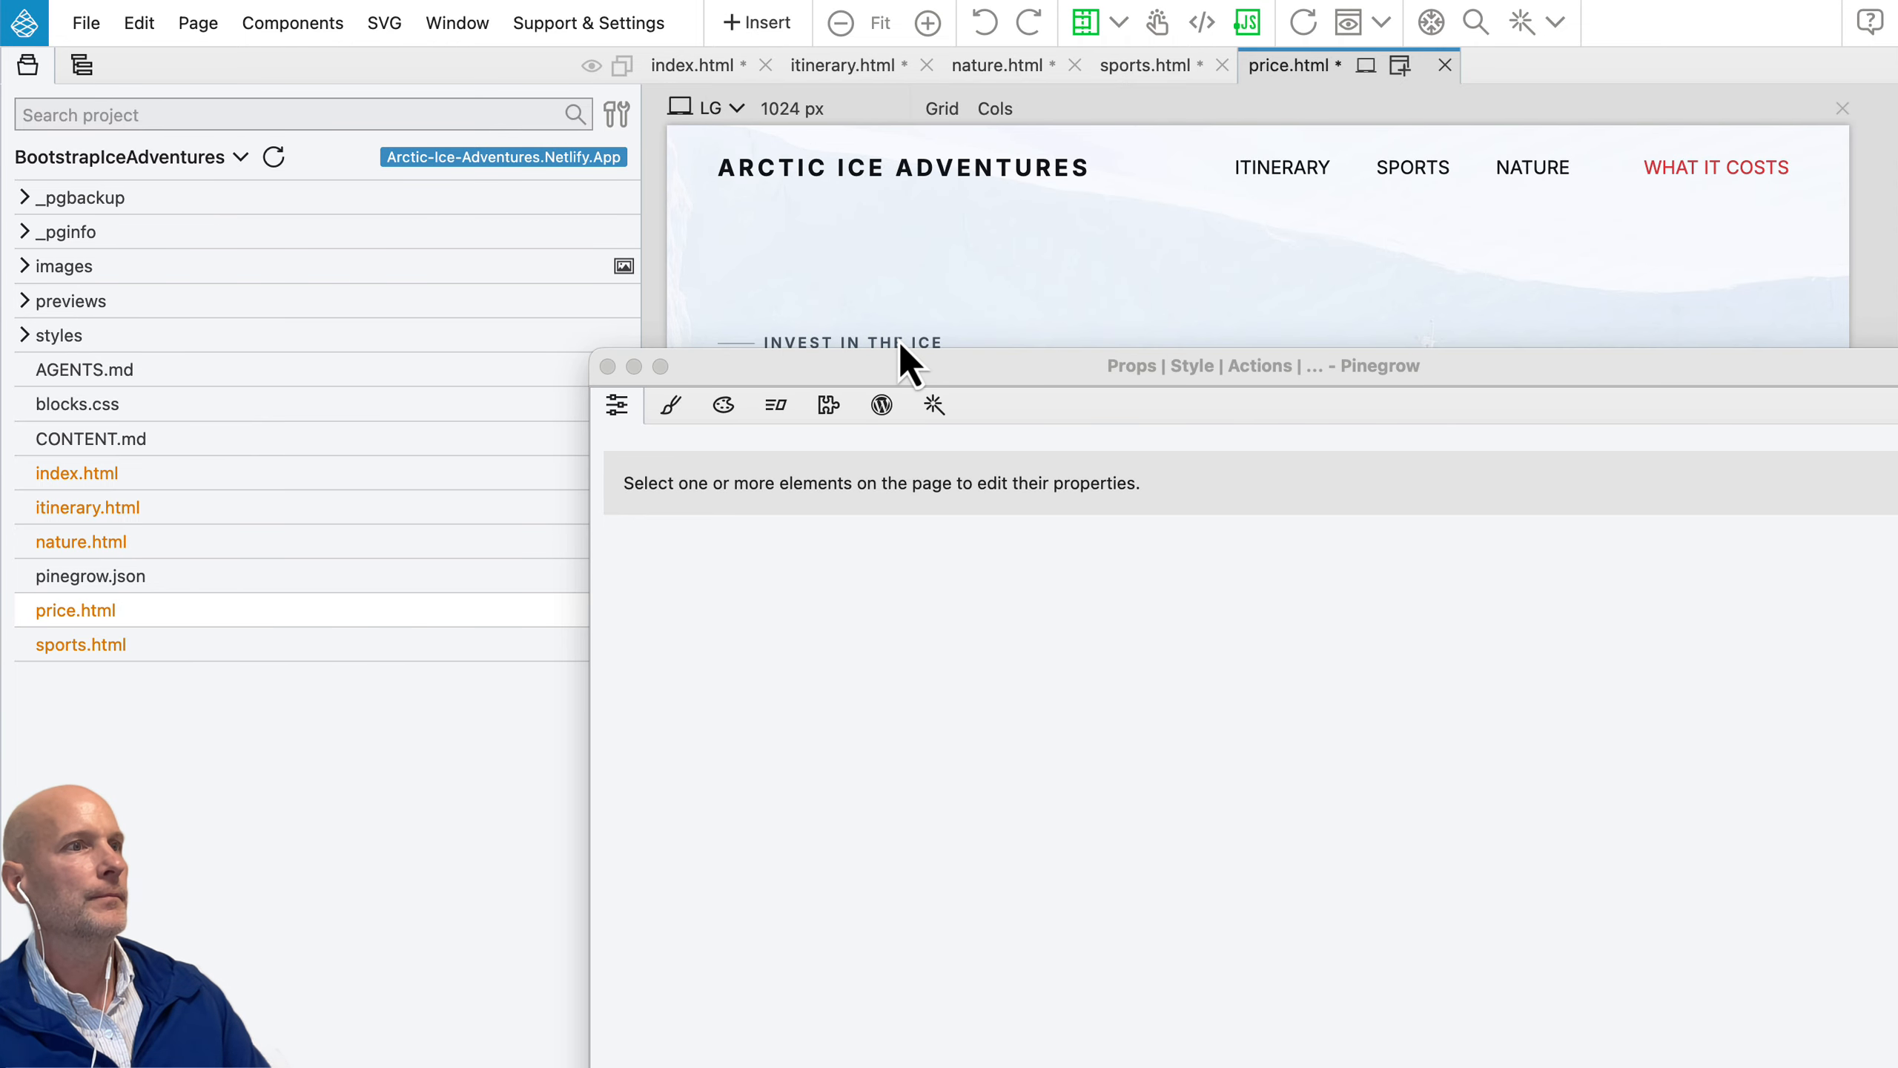
click(900, 342)
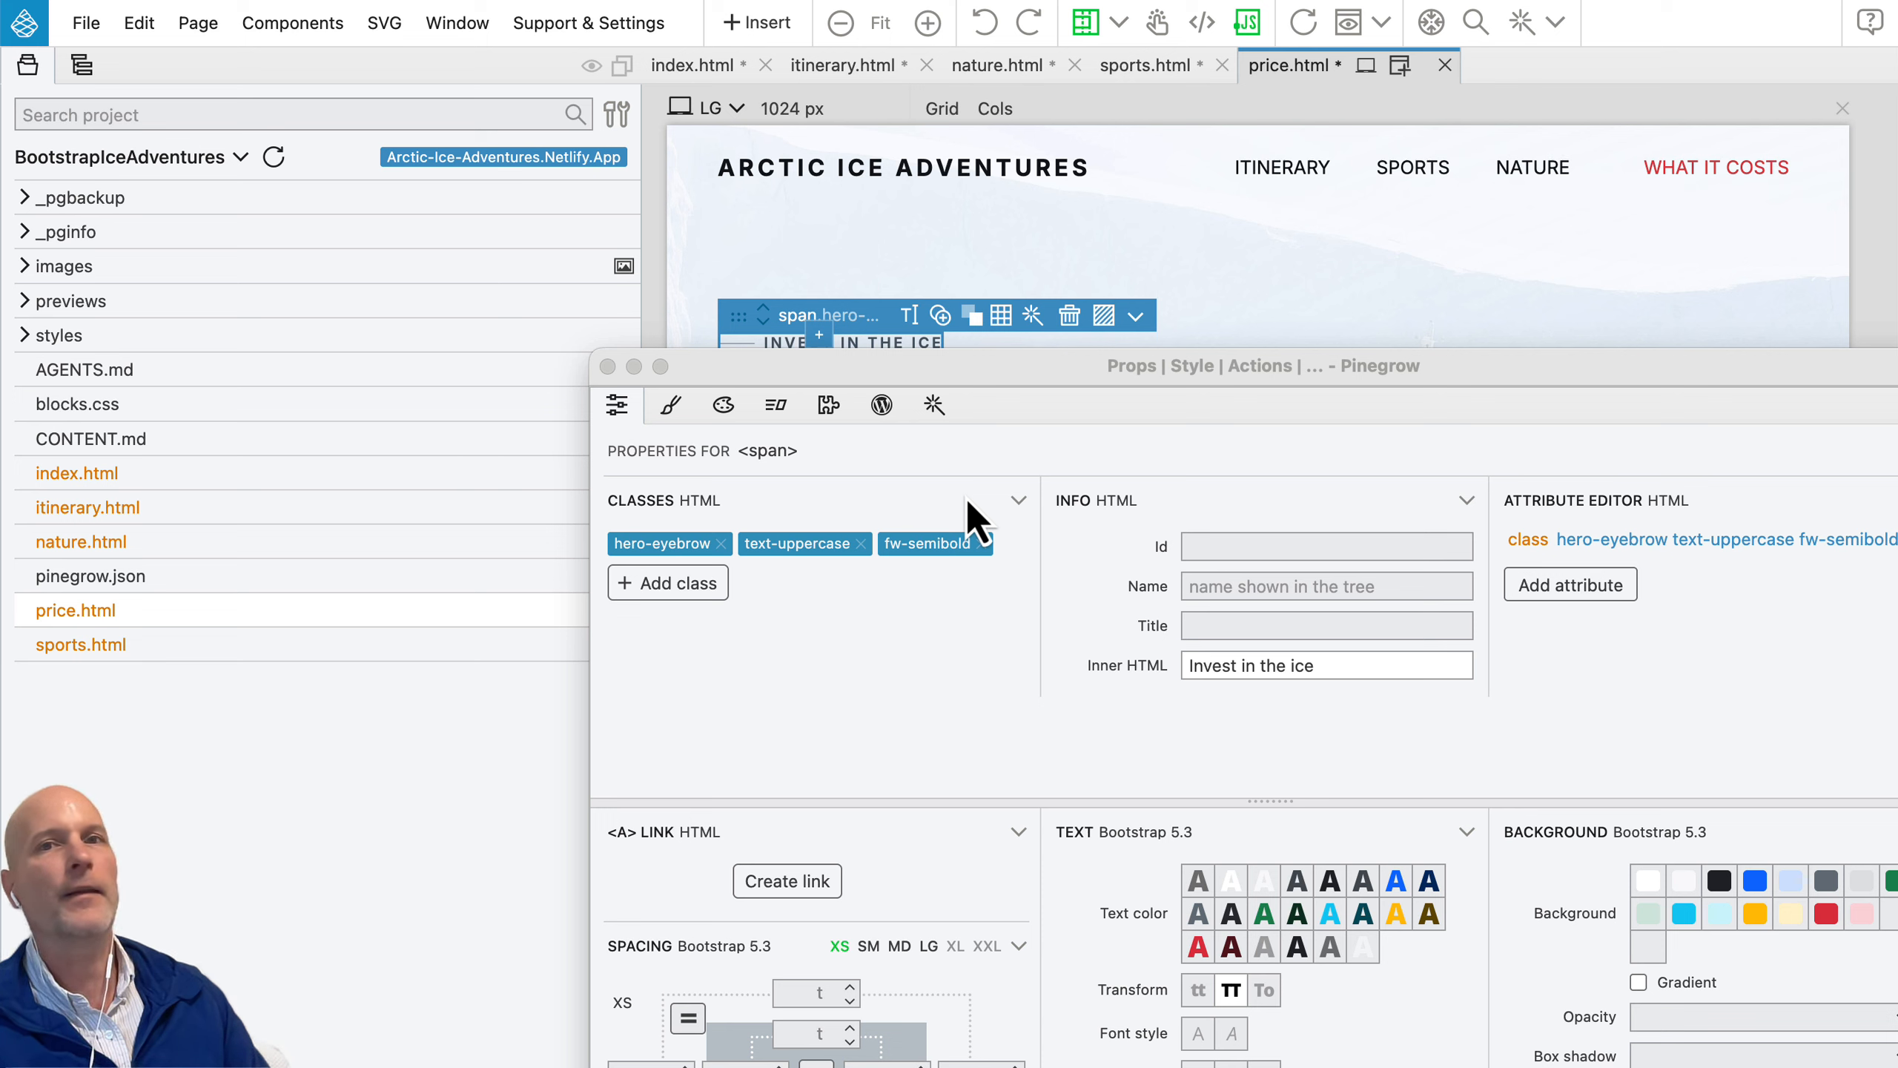
click(607, 368)
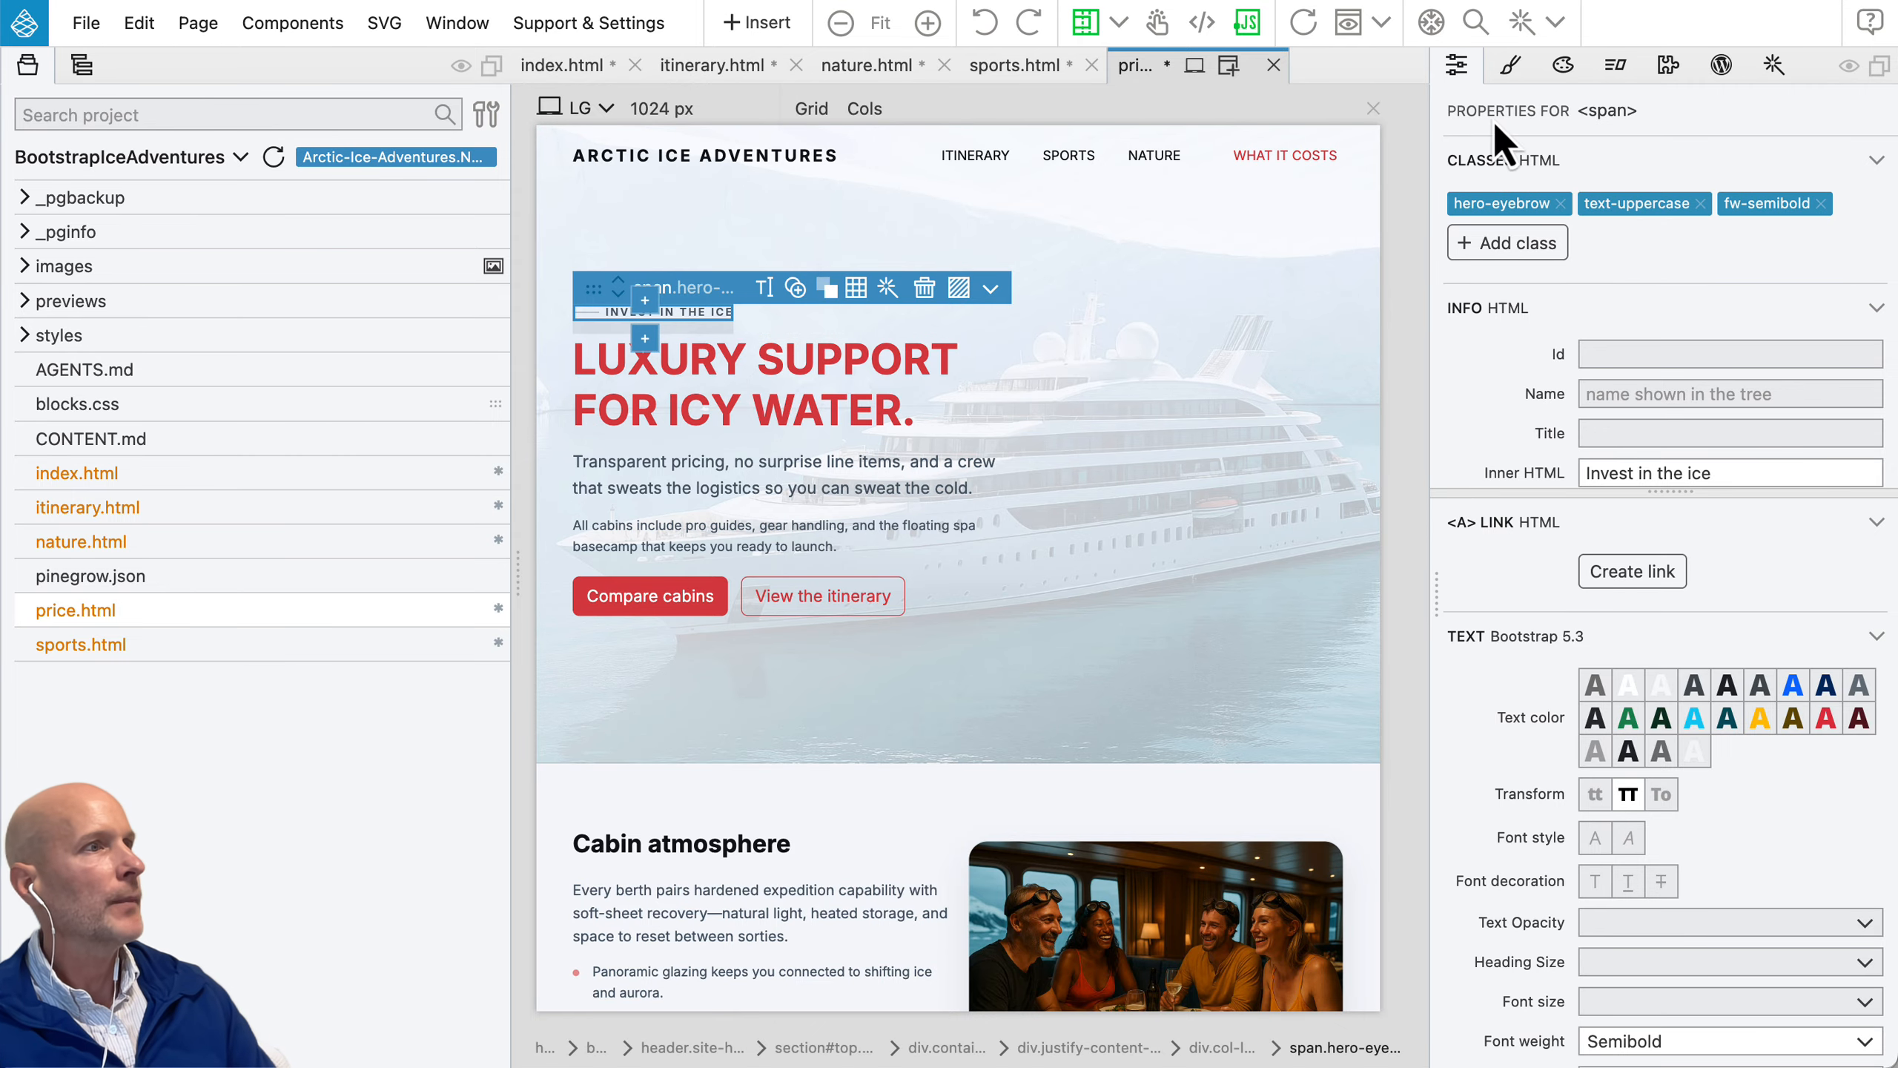
Step: Look through the Design, Interactions, WordPress and AI Assistant panels, and clear the element selection
click(1563, 66)
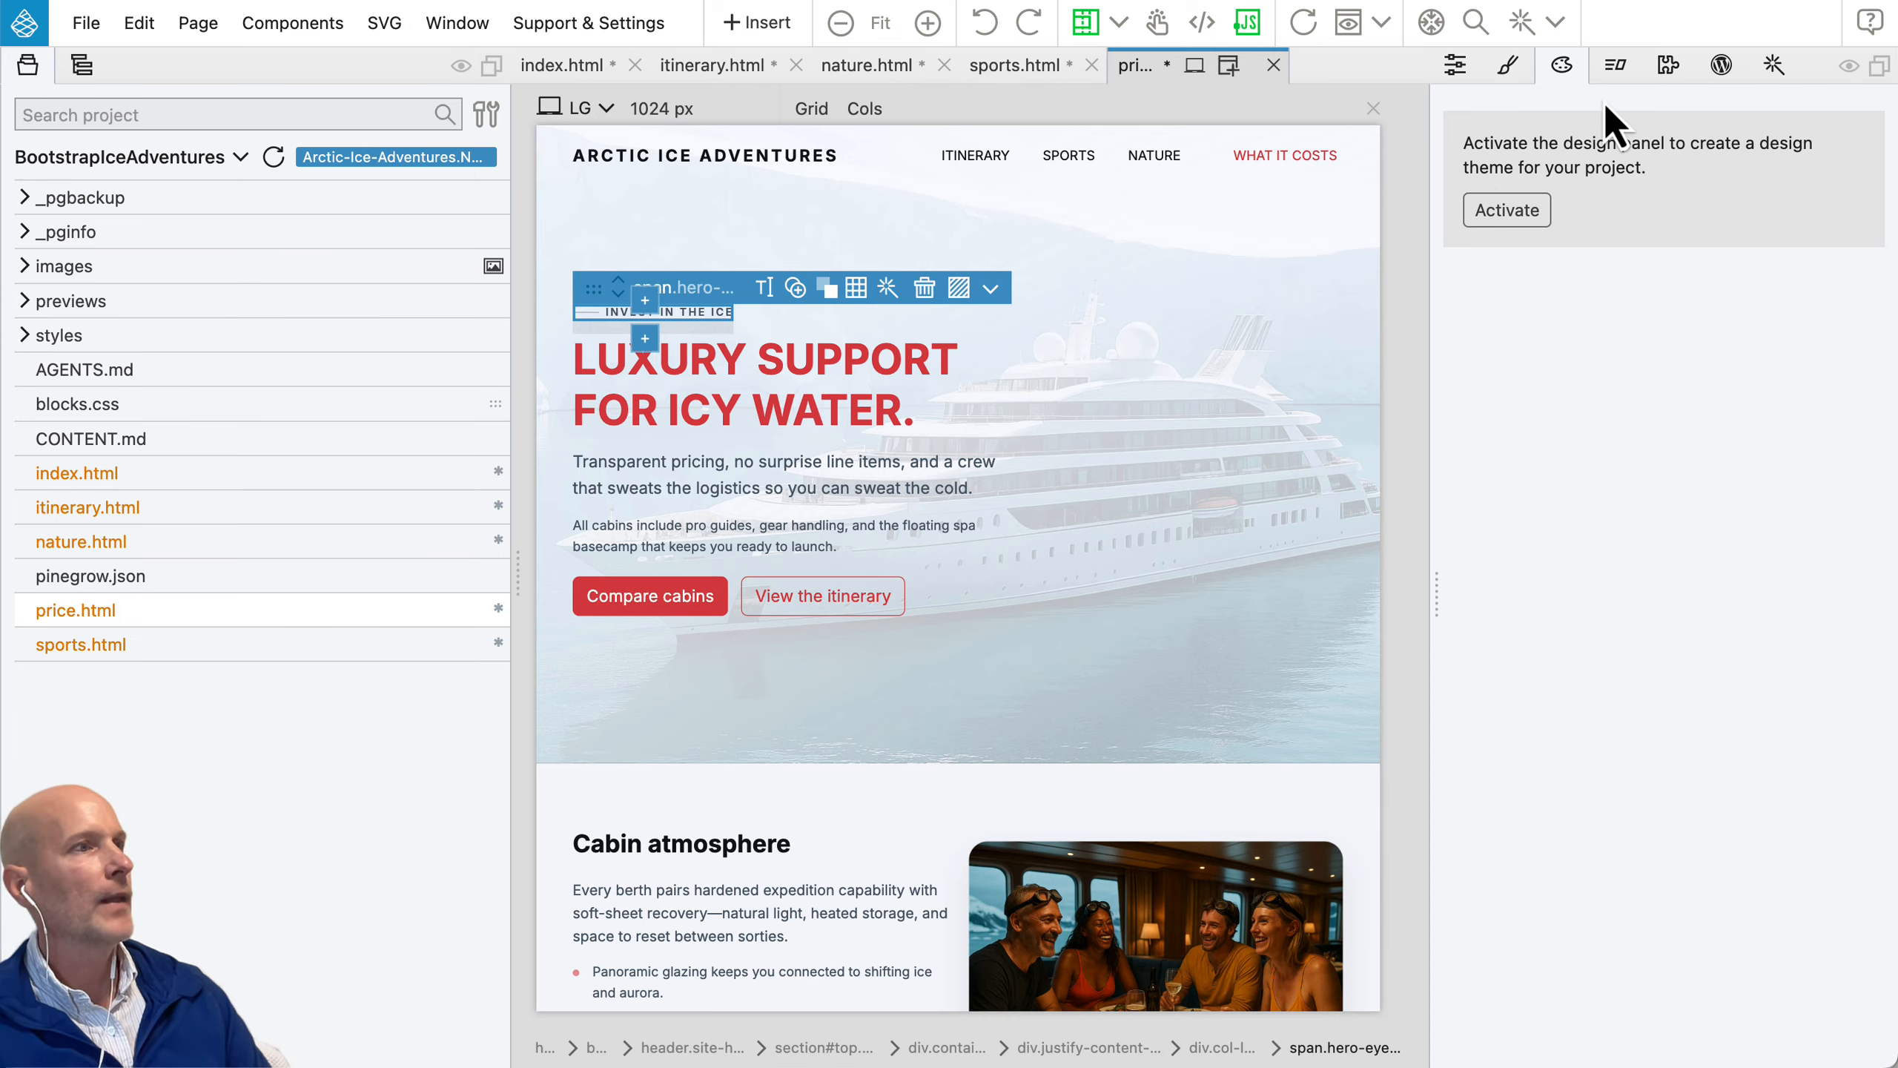
click(1614, 66)
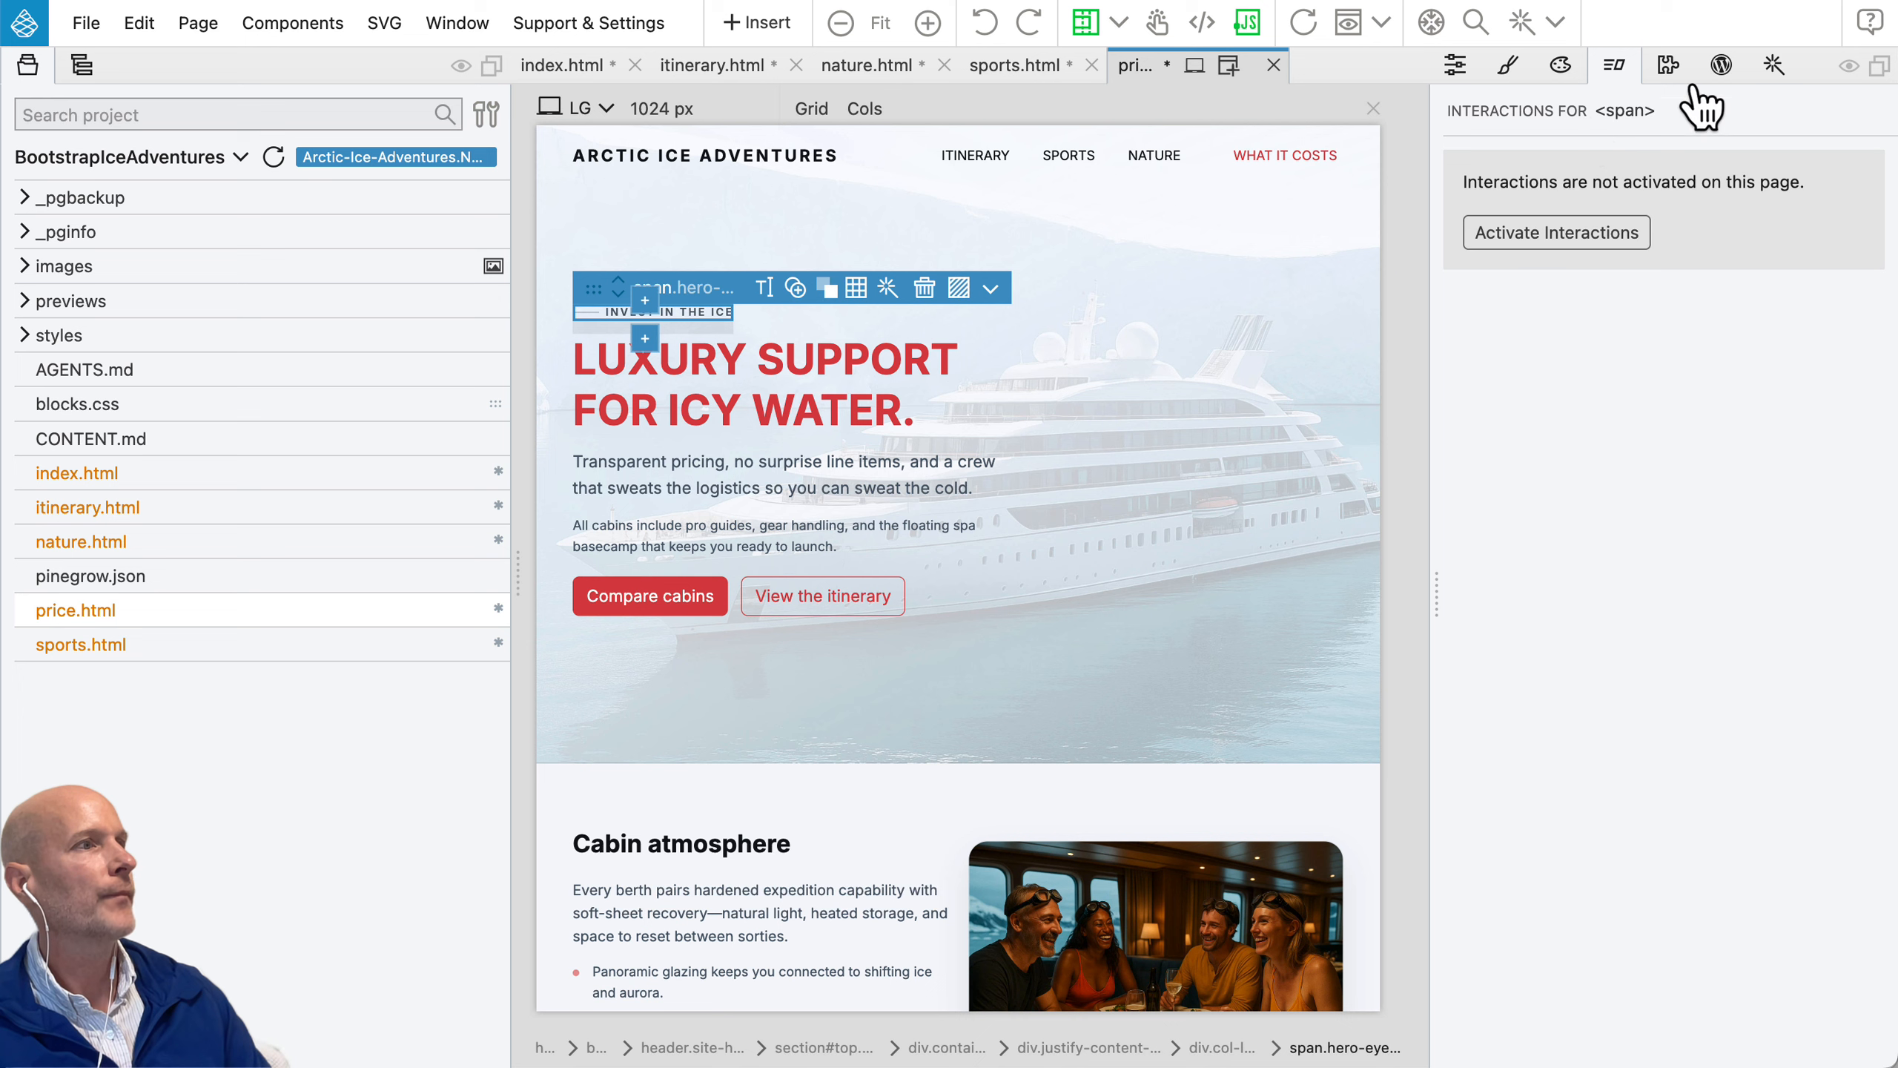
click(1721, 66)
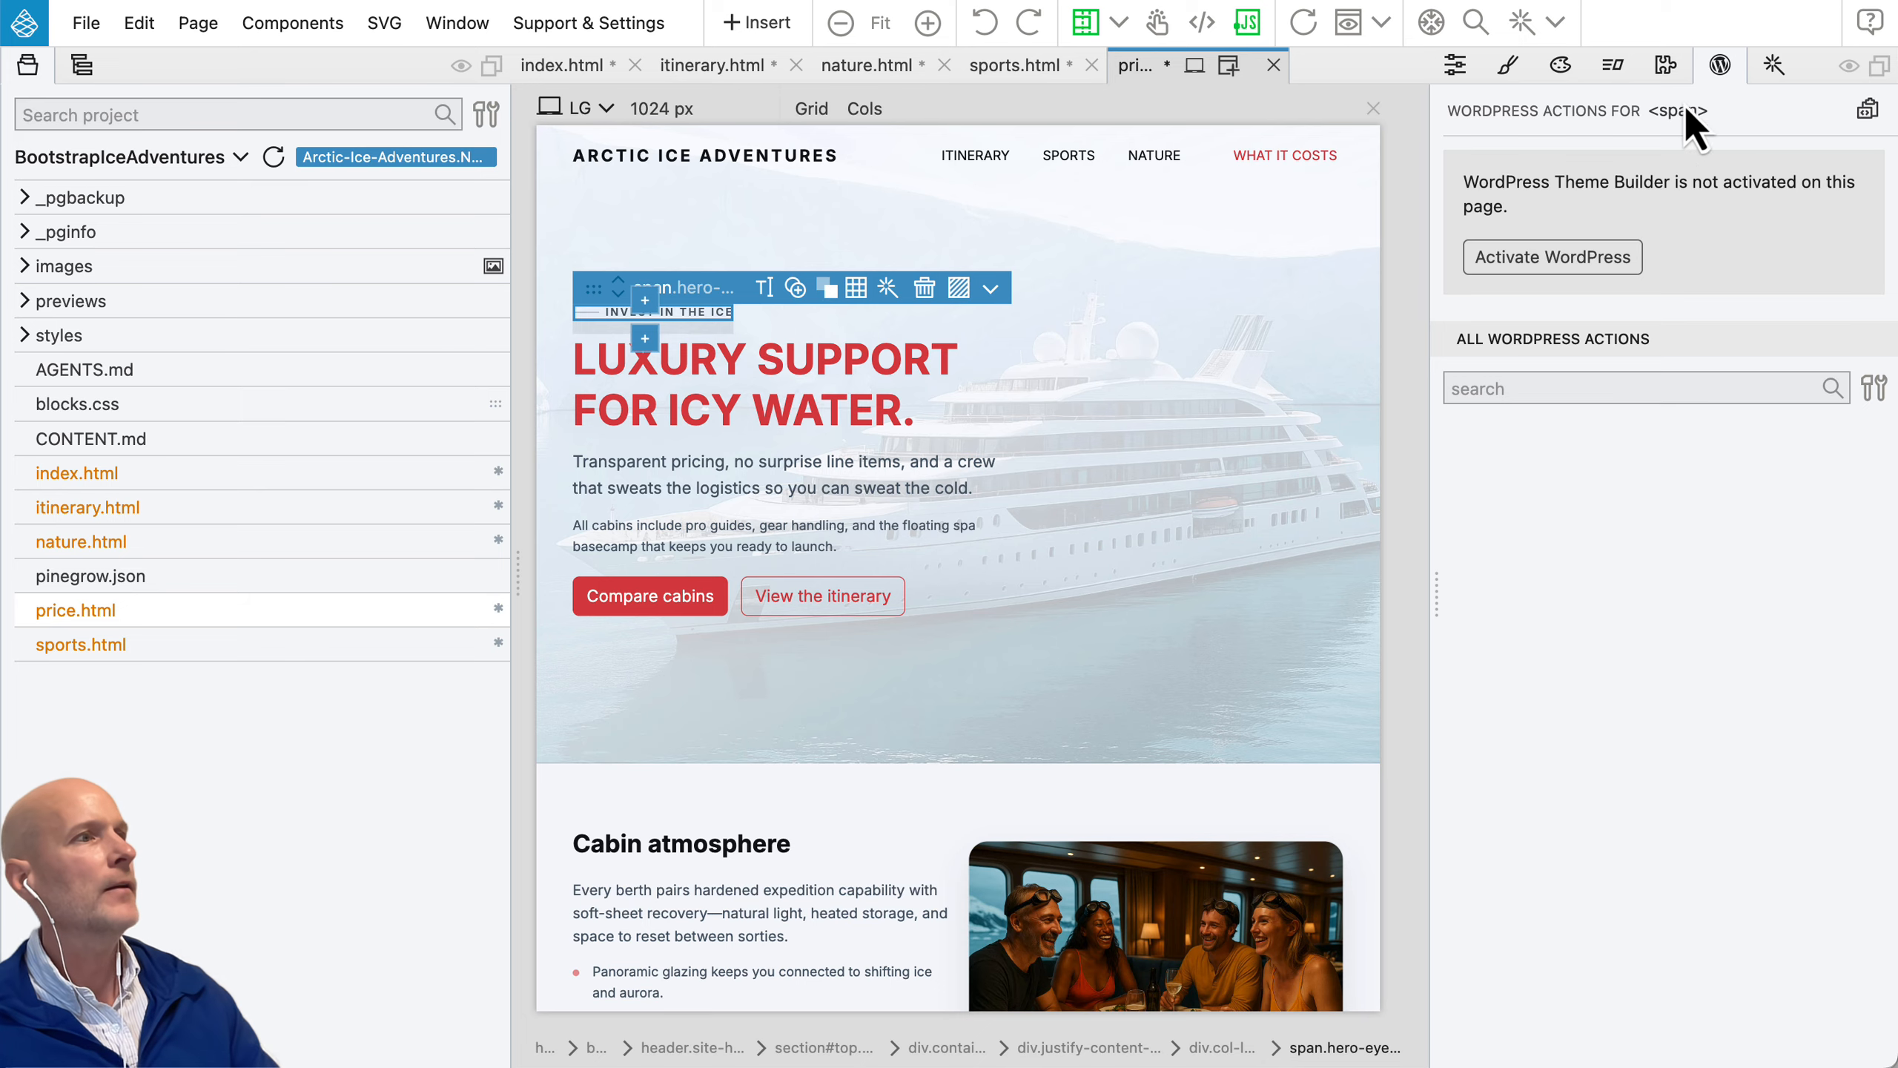
click(1763, 78)
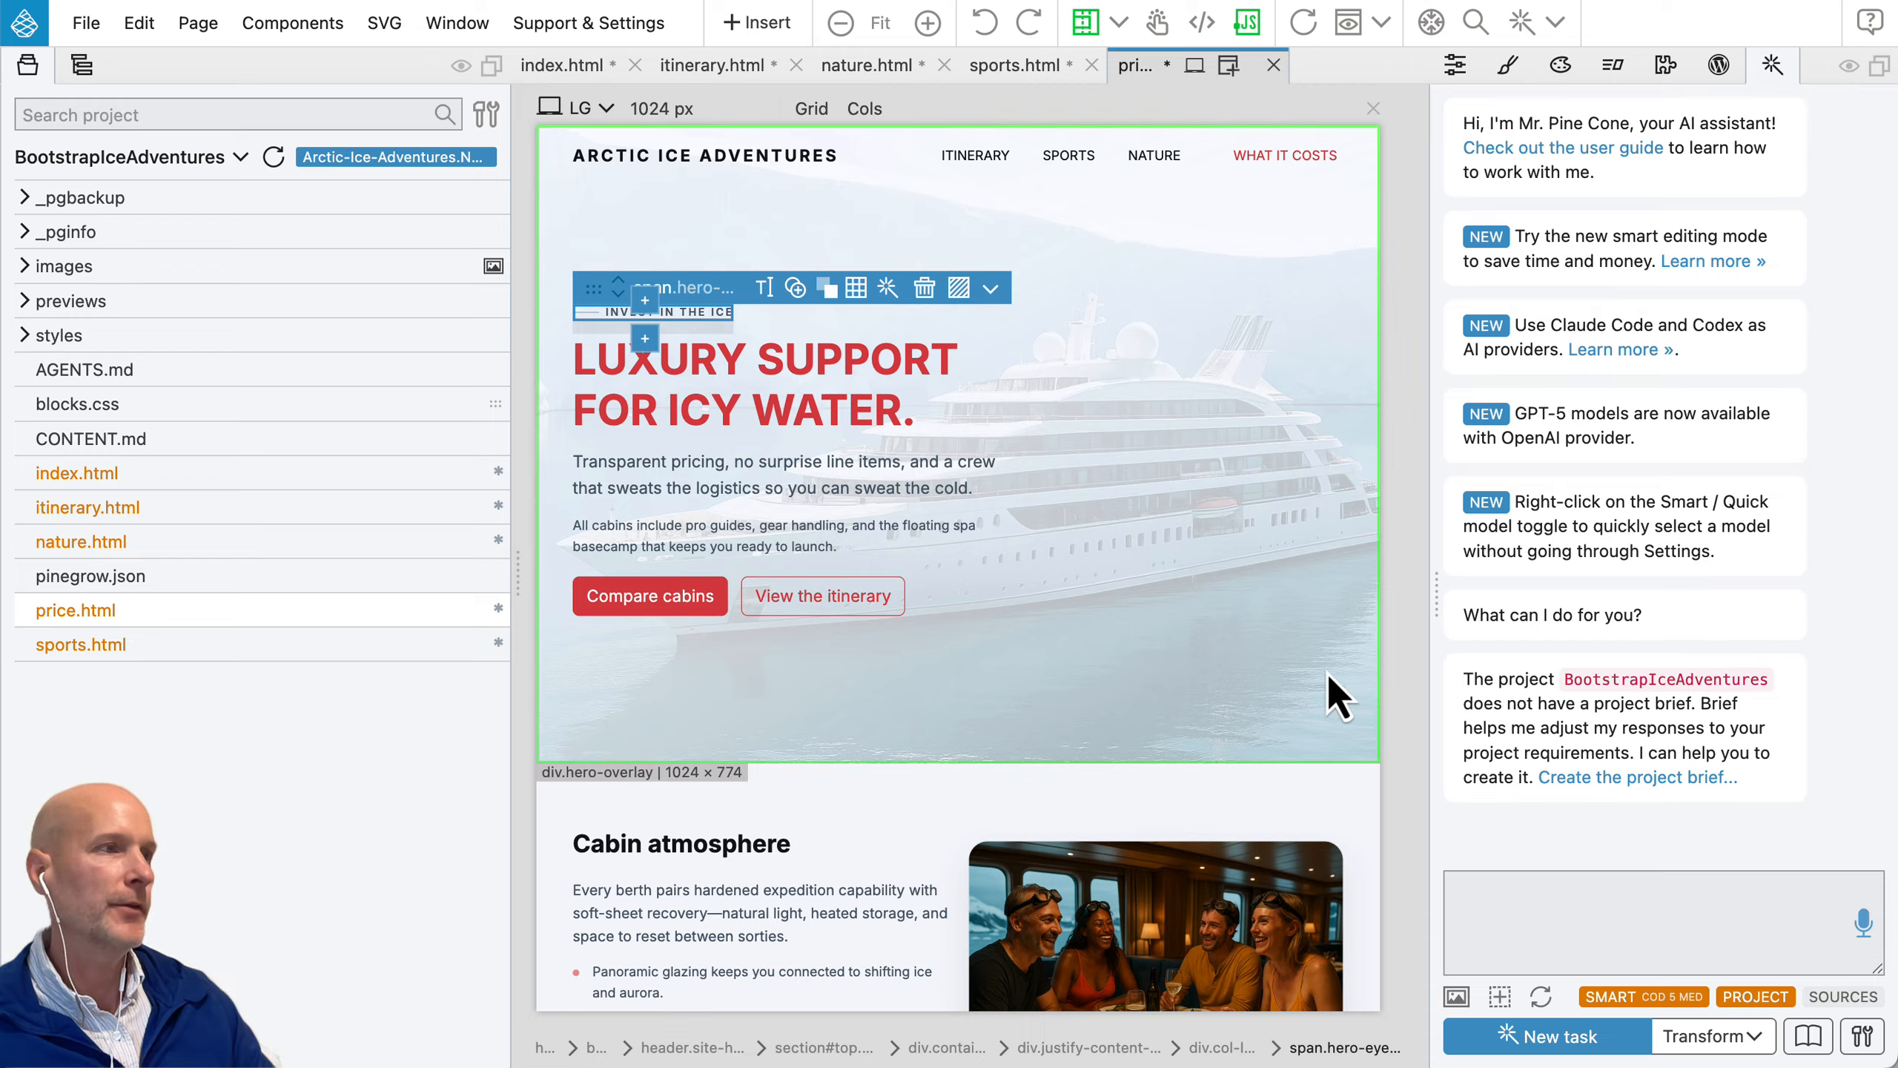
click(1407, 605)
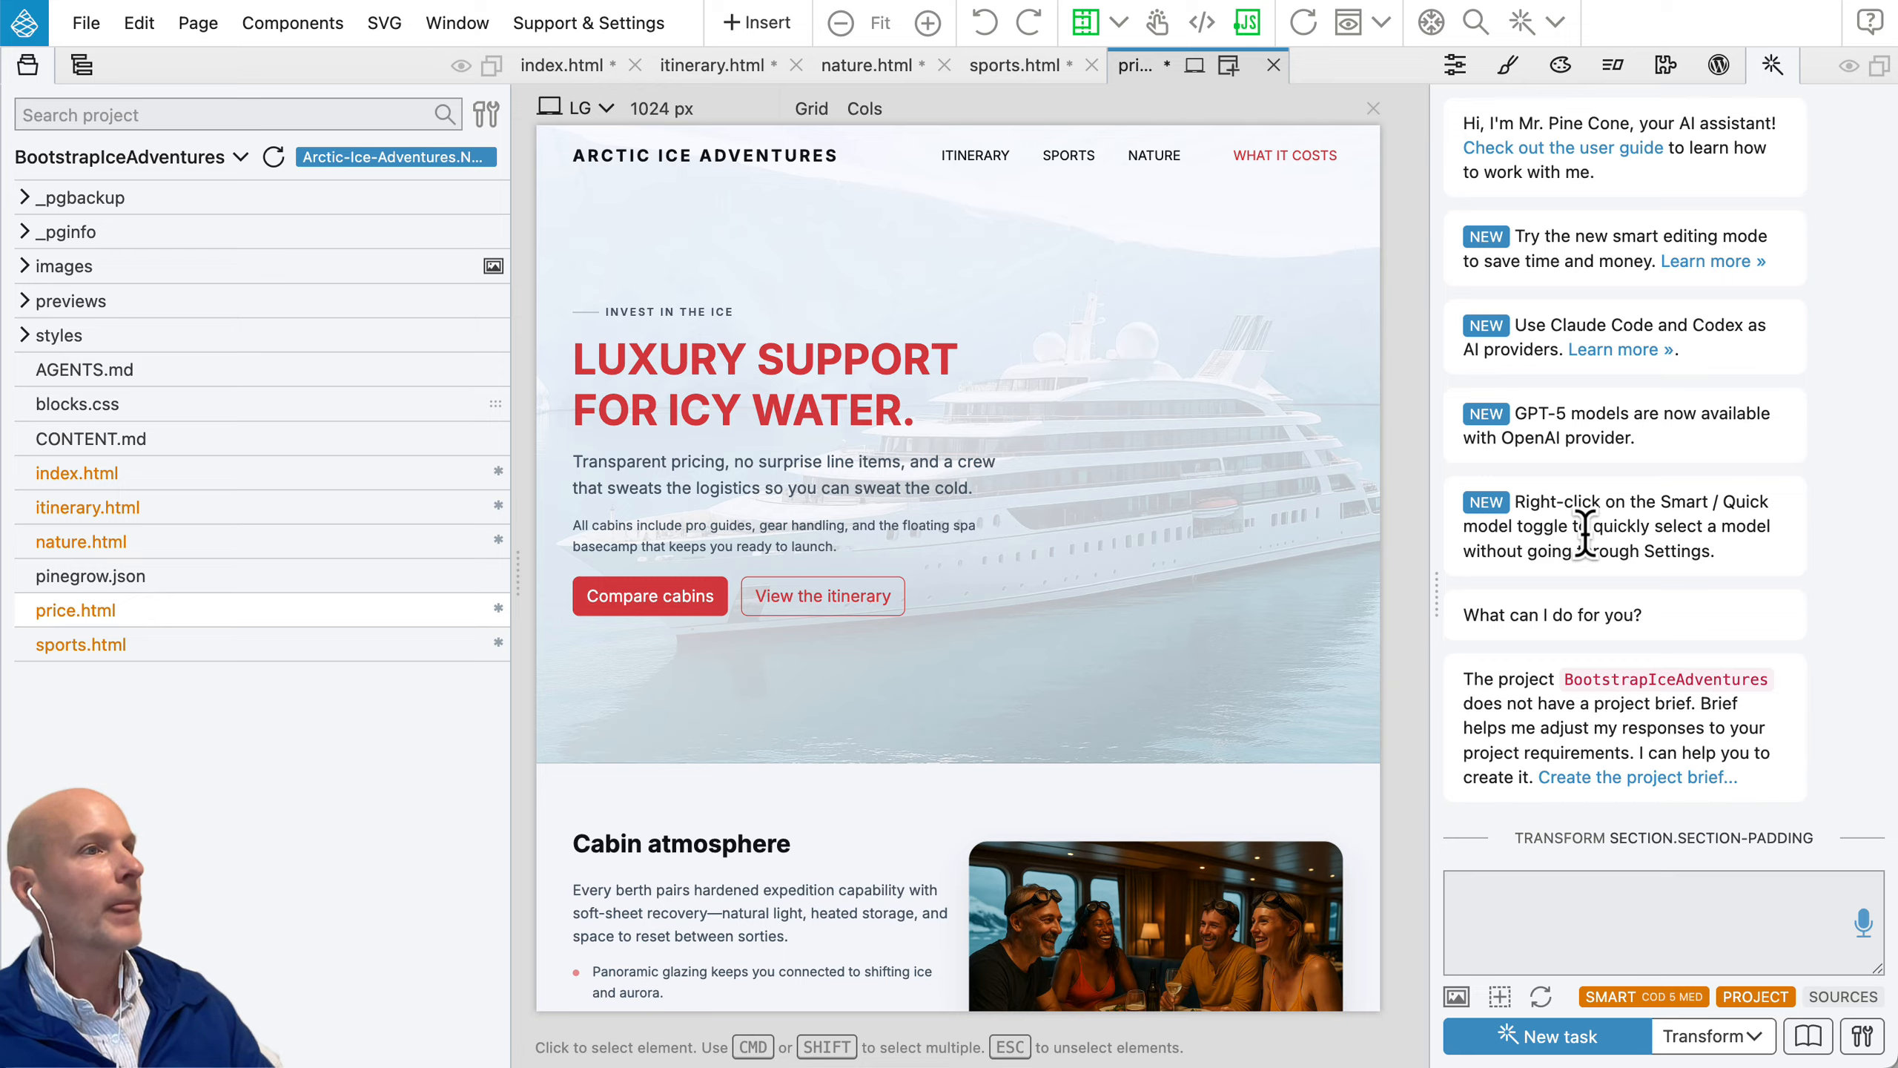
Step: Show the help bubbles explaining the interface areas, and dismiss them
click(1872, 26)
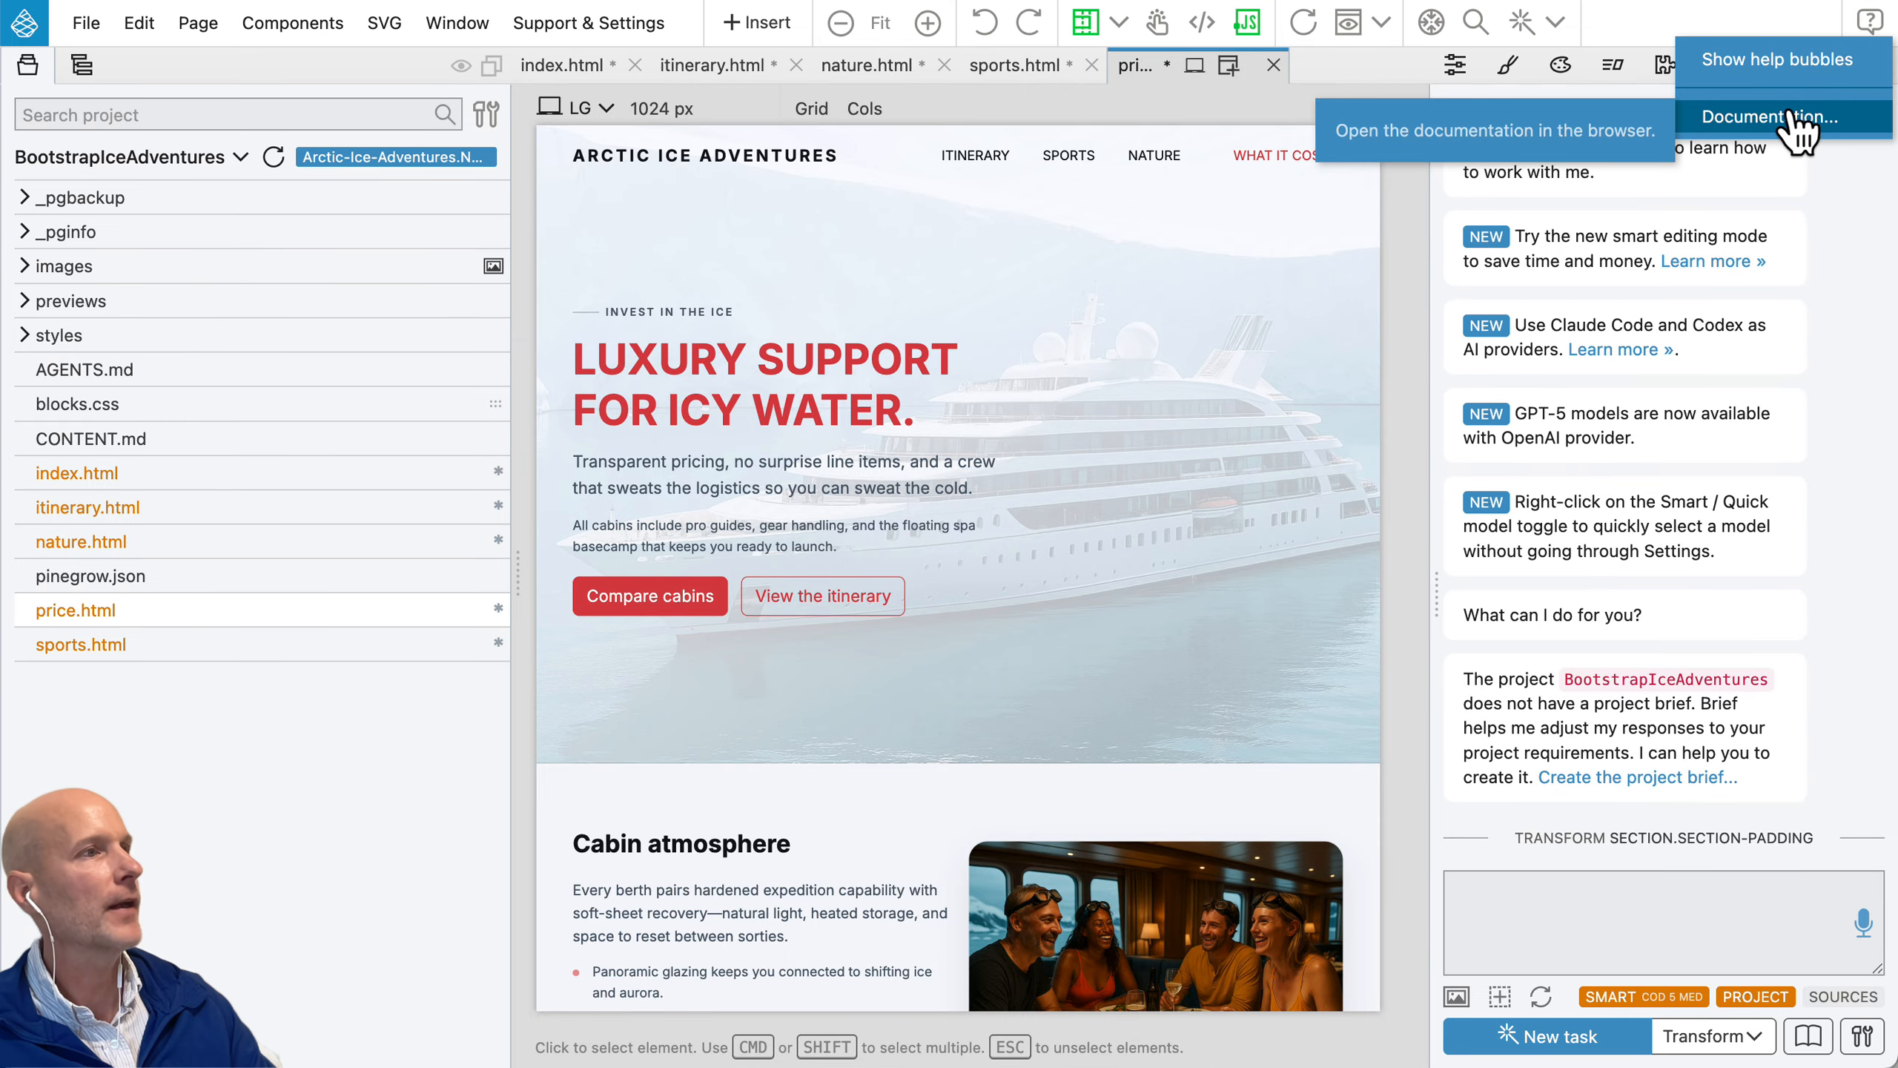
click(1790, 60)
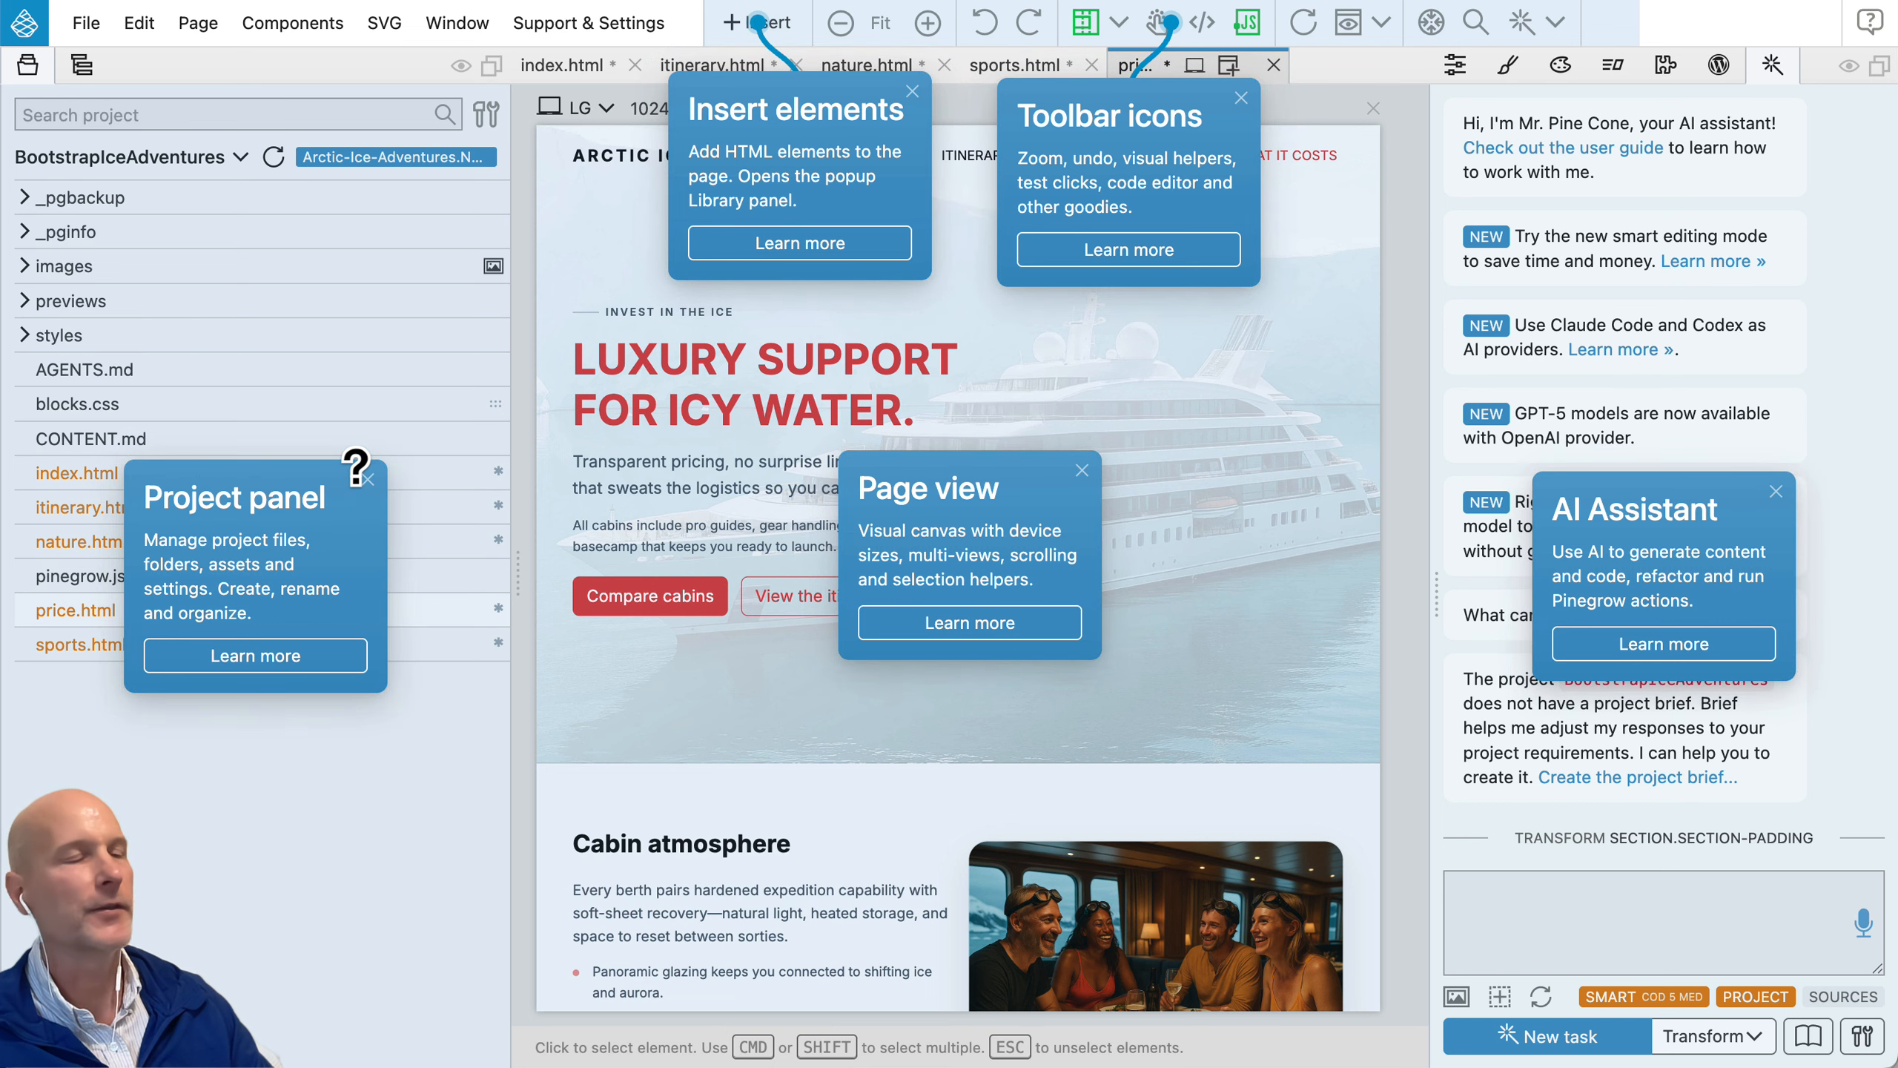
click(927, 376)
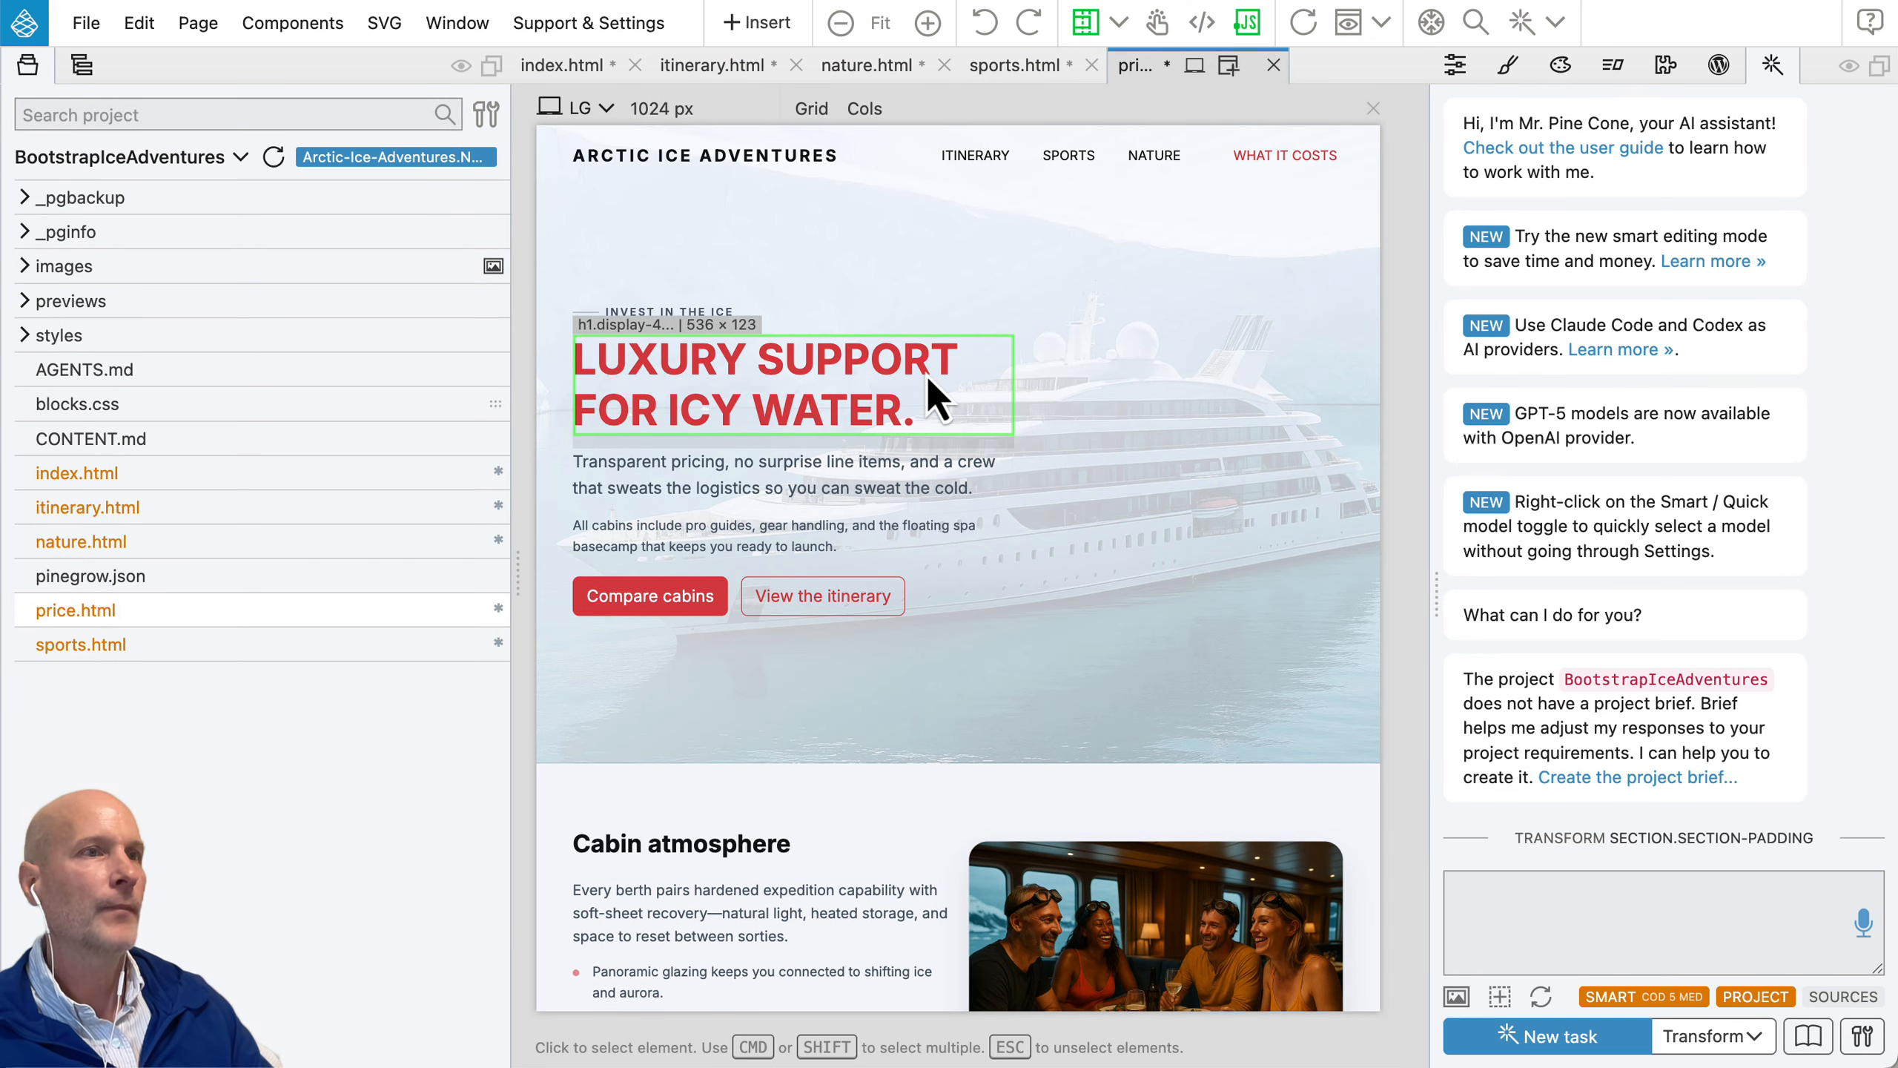